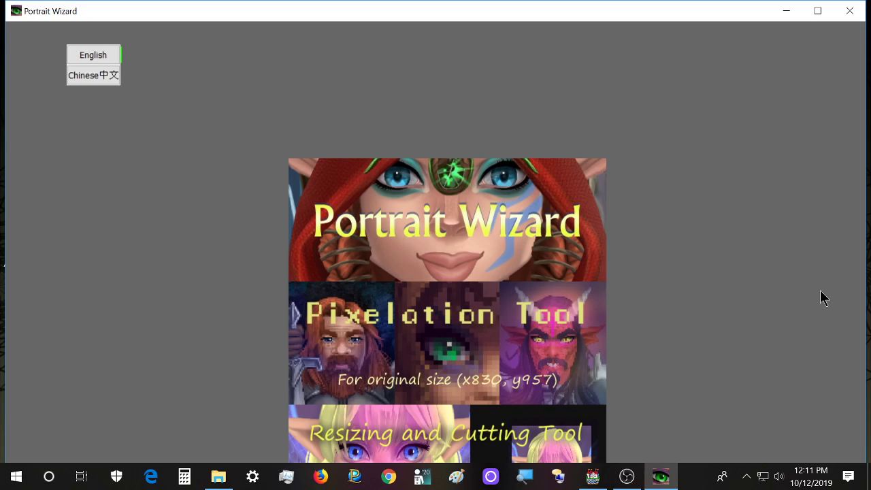
View the portrait Miyumi_normal.bmp from the Portraits folder, and put the image and folder windows away
{"action": "left_click", "coordinate": [218, 477]}
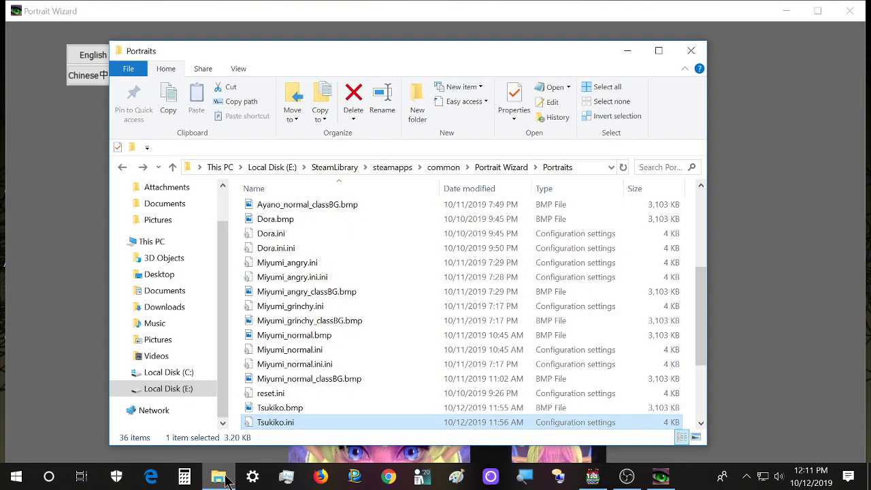
{"action": "double_click", "coordinate": [334, 333]}
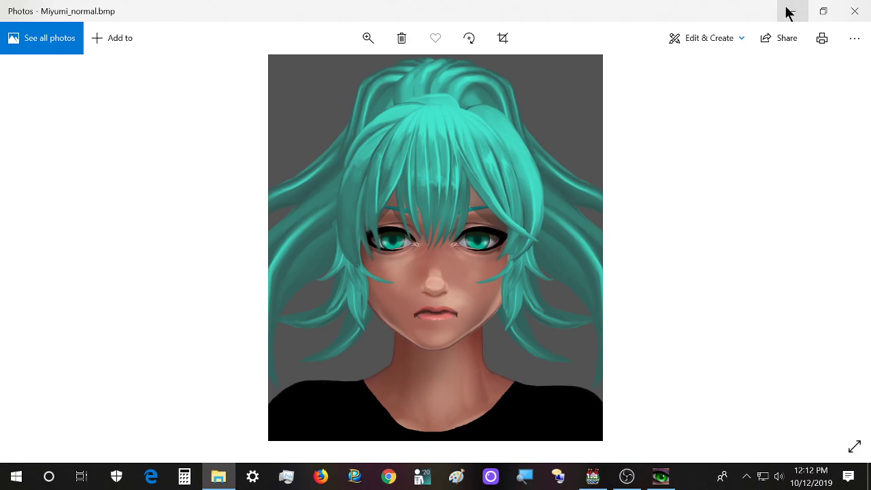
{"action": "left_click", "coordinate": [855, 12]}
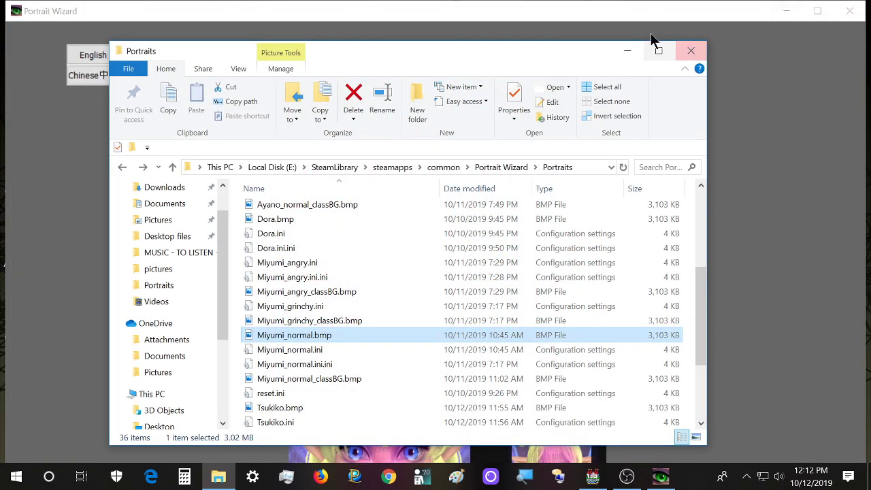
{"action": "left_click", "coordinate": [634, 52]}
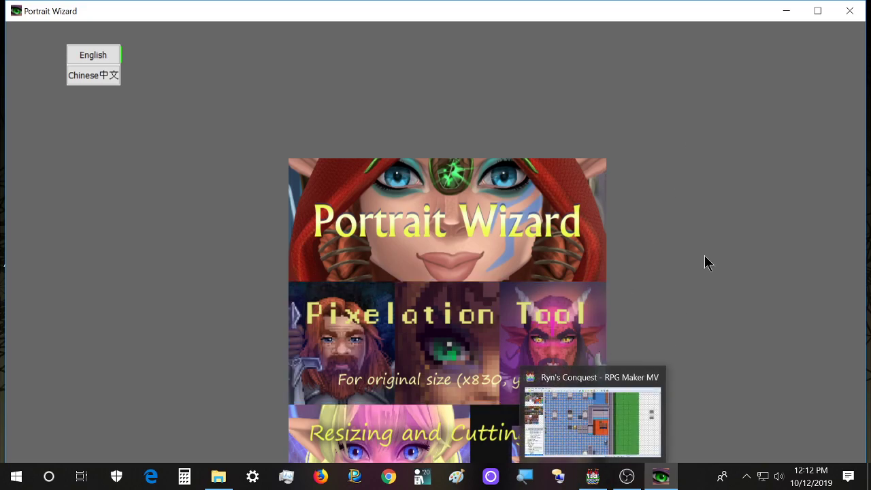
Clear the open windows, switch to RPG Maker MV and open the FINAL MAP LIBRARY event on the Mindworks map
{"action": "left_click", "coordinate": [786, 11]}
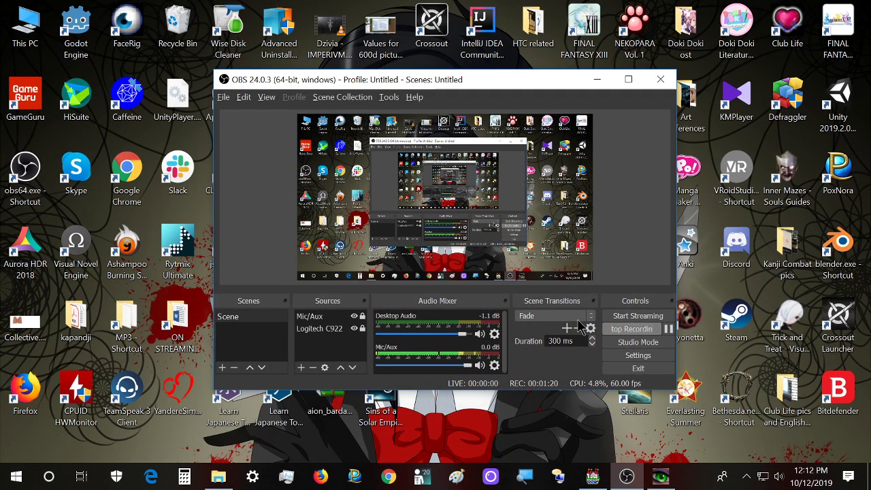
{"action": "left_click", "coordinate": [608, 80]}
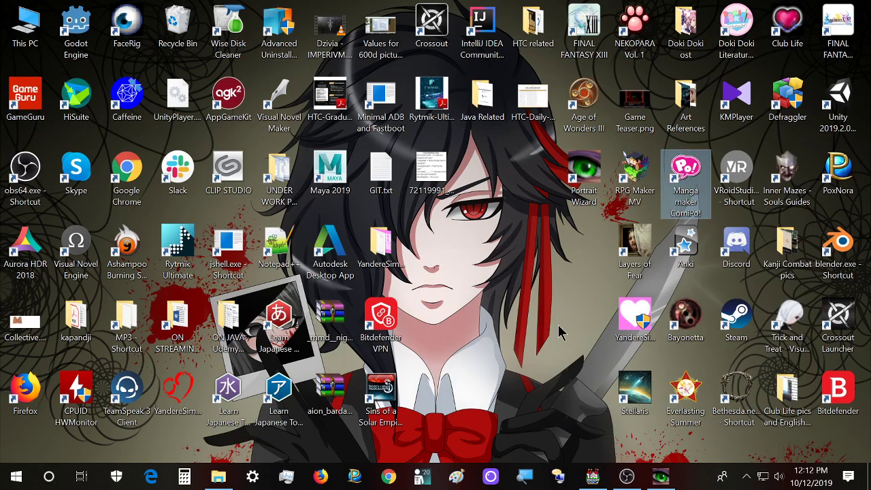
{"action": "left_click", "coordinate": [571, 308]}
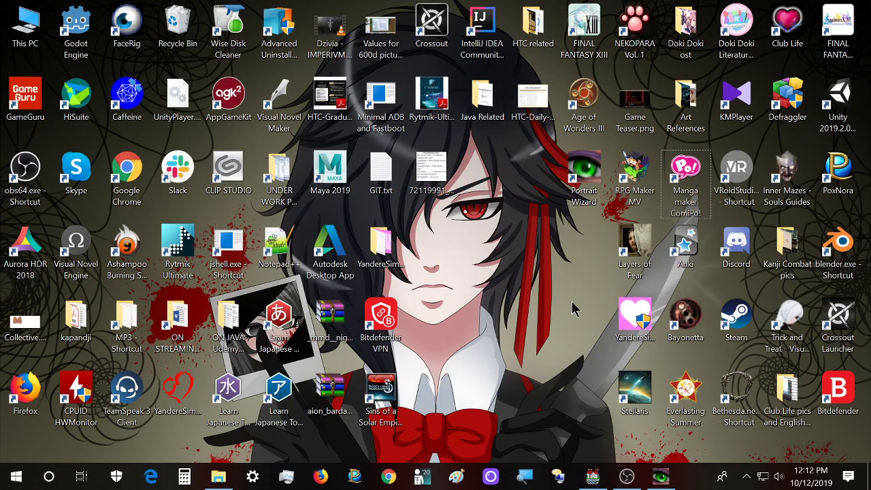
{"action": "left_click", "coordinate": [592, 476]}
{"action": "scroll", "coordinate": [82, 426], "scroll_direction": "down", "scroll_amount": 2}
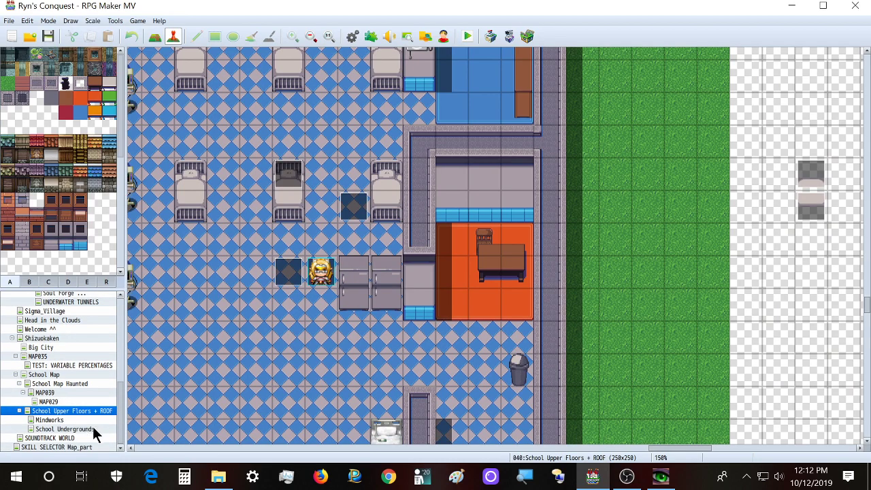
{"action": "left_click", "coordinate": [90, 420]}
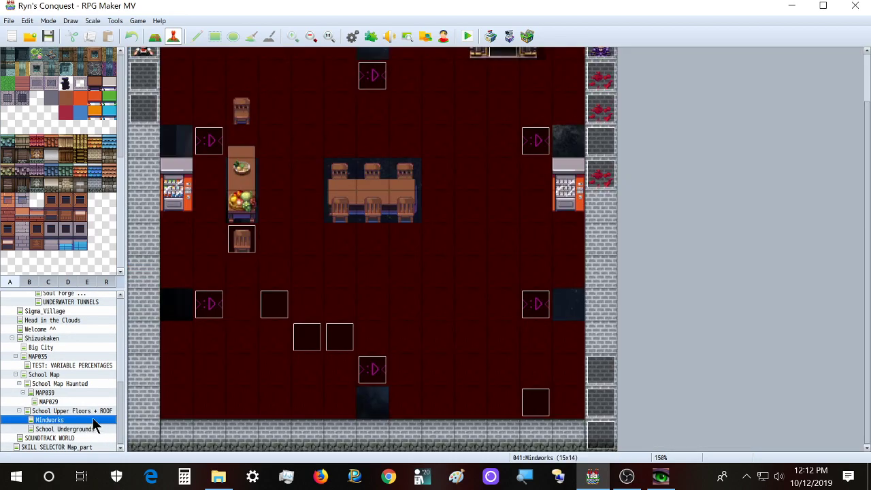
{"action": "double_click", "coordinate": [601, 435]}
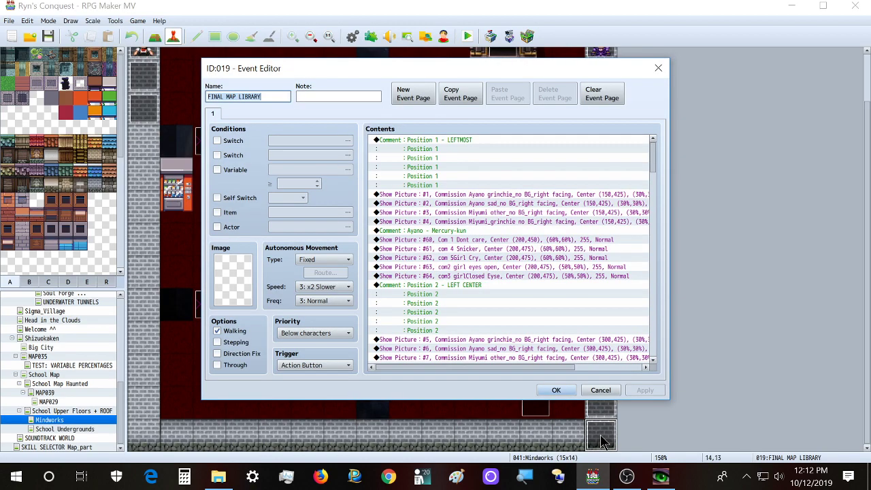
Examine the Show Picture commands grouped by screen position and character in the FINAL MAP LIBRARY event
{"action": "left_click", "coordinate": [476, 222]}
{"action": "left_click_drag", "start_coordinate": [476, 221], "coordinate": [489, 266]}
{"action": "scroll", "coordinate": [503, 257], "scroll_direction": "down", "scroll_amount": 4}
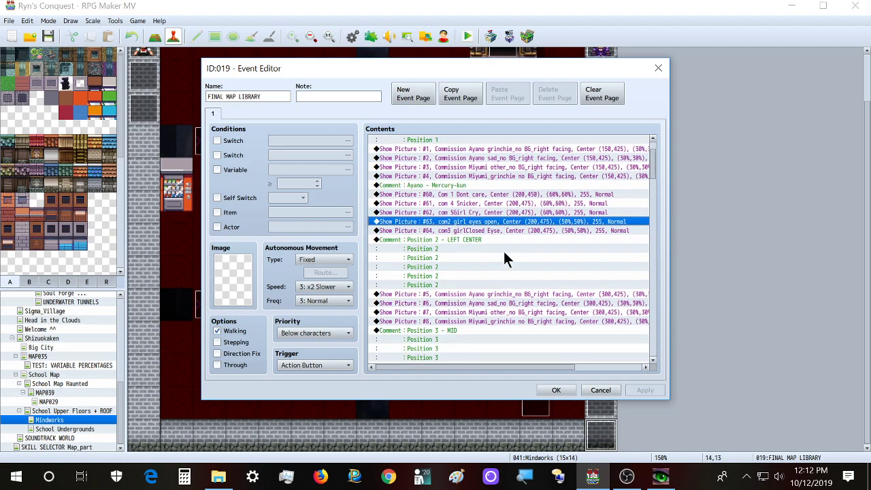
{"action": "scroll", "coordinate": [504, 266], "scroll_direction": "down", "scroll_amount": 5}
{"action": "left_click", "coordinate": [499, 257]}
{"action": "scroll", "coordinate": [498, 261], "scroll_direction": "down", "scroll_amount": 1}
{"action": "scroll", "coordinate": [499, 261], "scroll_direction": "down", "scroll_amount": 2}
{"action": "left_click_drag", "start_coordinate": [498, 204], "coordinate": [502, 332]}
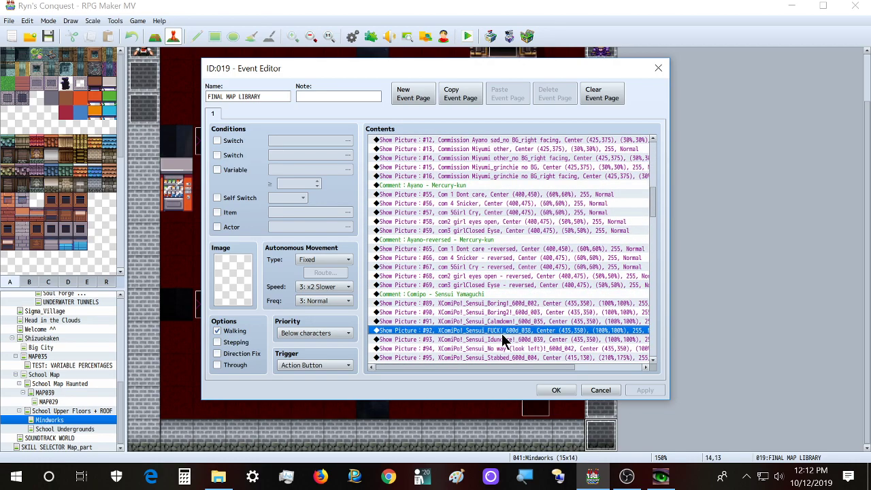
{"action": "scroll", "coordinate": [501, 332], "scroll_direction": "down", "scroll_amount": 4}
{"action": "left_click_drag", "start_coordinate": [473, 202], "coordinate": [475, 310]}
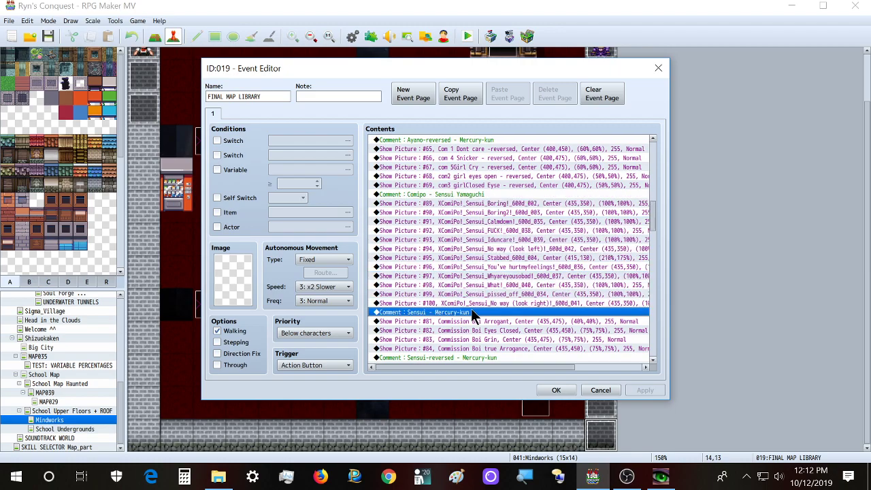
{"action": "scroll", "coordinate": [474, 303], "scroll_direction": "down", "scroll_amount": 3}
{"action": "scroll", "coordinate": [483, 203], "scroll_direction": "up", "scroll_amount": 1}
{"action": "left_click_drag", "start_coordinate": [469, 157], "coordinate": [471, 241]}
{"action": "scroll", "coordinate": [478, 269], "scroll_direction": "down", "scroll_amount": 2}
{"action": "scroll", "coordinate": [483, 279], "scroll_direction": "down", "scroll_amount": 10}
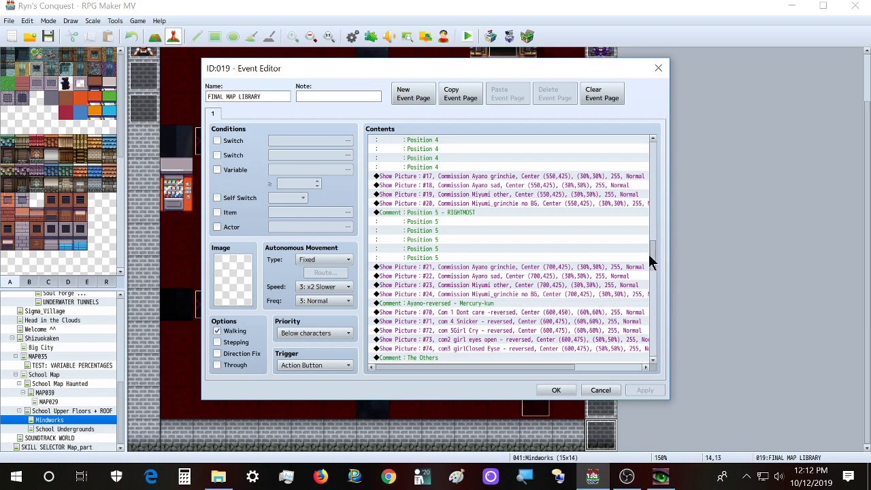
Examine the SPECIAL EFFECTS ONES/ ENDINGS section of the event and select its first Dora_Dark 4 picture command
{"action": "left_click_drag", "start_coordinate": [658, 284], "coordinate": [657, 357]}
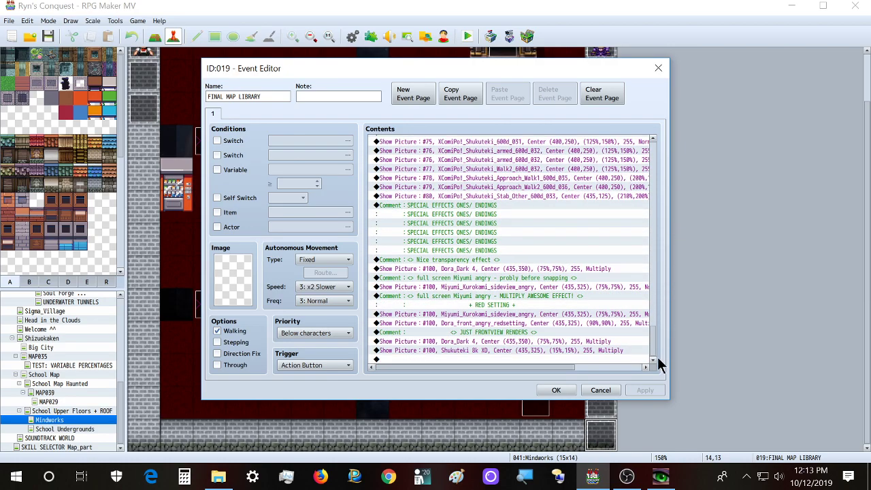
{"action": "scroll", "coordinate": [550, 242], "scroll_direction": "up", "scroll_amount": 2}
{"action": "scroll", "coordinate": [549, 245], "scroll_direction": "down", "scroll_amount": 1}
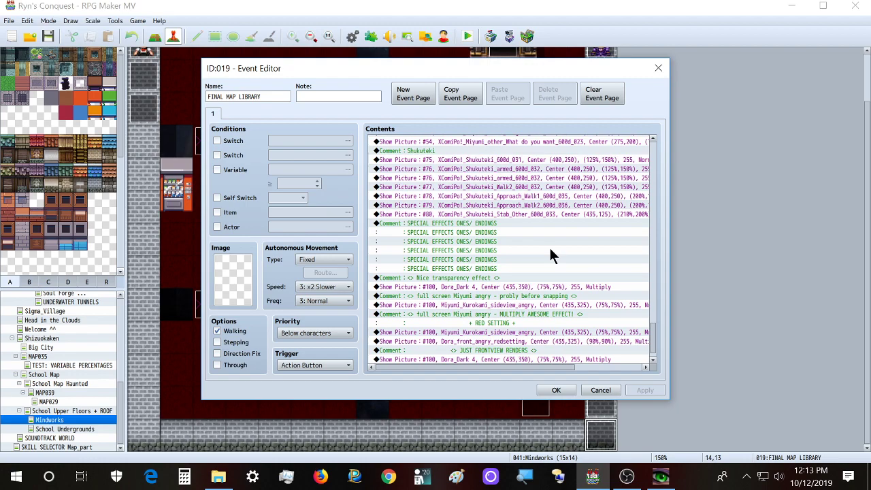
{"action": "scroll", "coordinate": [546, 258], "scroll_direction": "down", "scroll_amount": 1}
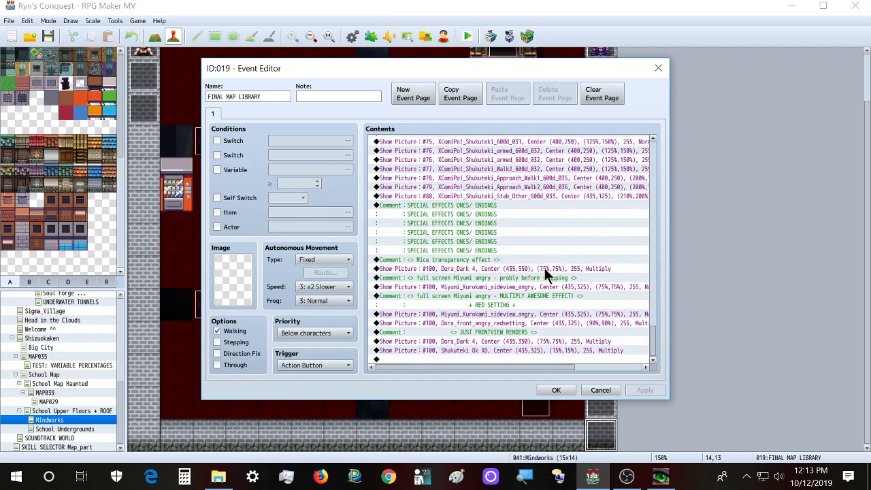
{"action": "scroll", "coordinate": [545, 272], "scroll_direction": "down", "scroll_amount": 1}
{"action": "left_click", "coordinate": [433, 271]}
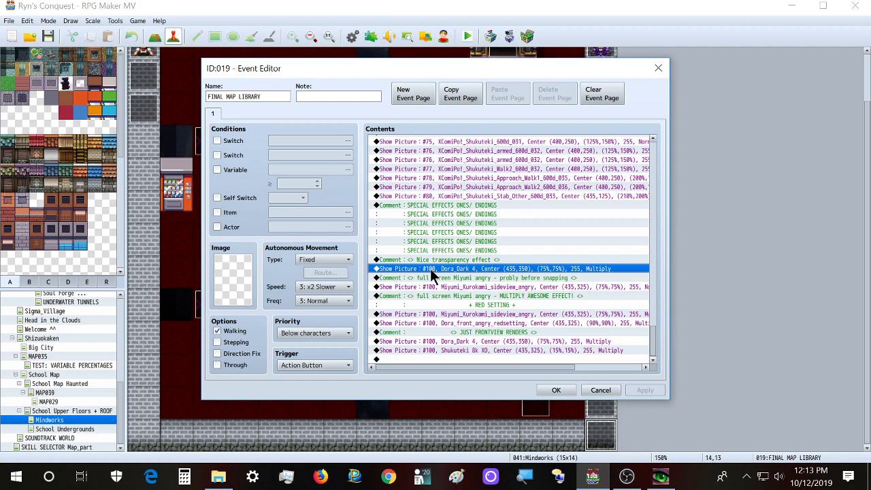
Try adding a Show Picture command numbered 900 without an image at the end of the event, and delete it
{"action": "double_click", "coordinate": [434, 360]}
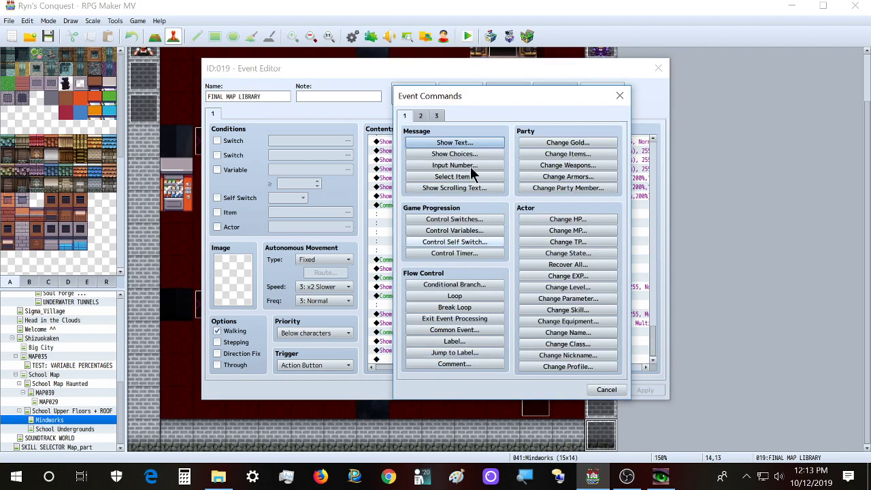
{"action": "left_click", "coordinate": [420, 116]}
{"action": "left_click", "coordinate": [469, 318]}
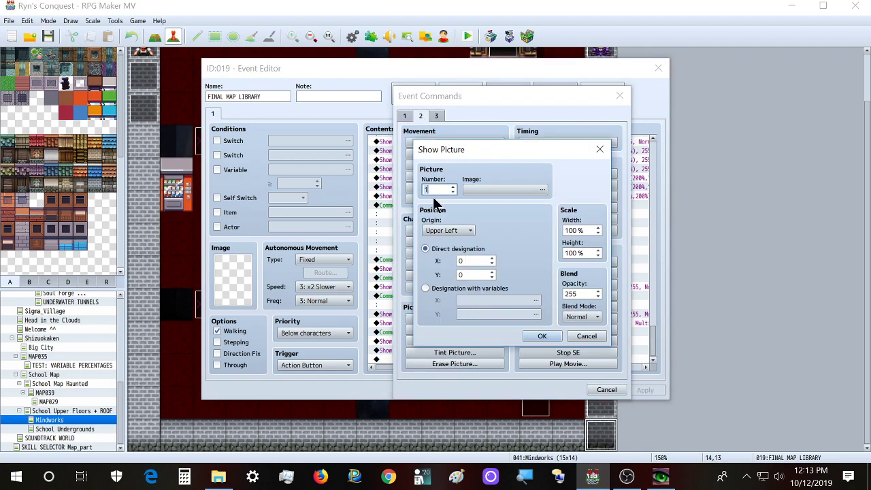
{"action": "type", "text": "900"}
{"action": "key", "text": "Return"}
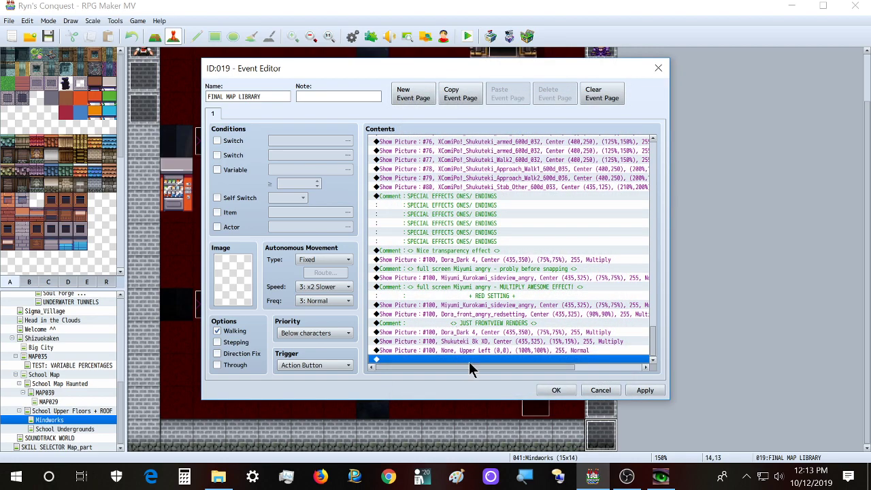
{"action": "left_click", "coordinate": [431, 350]}
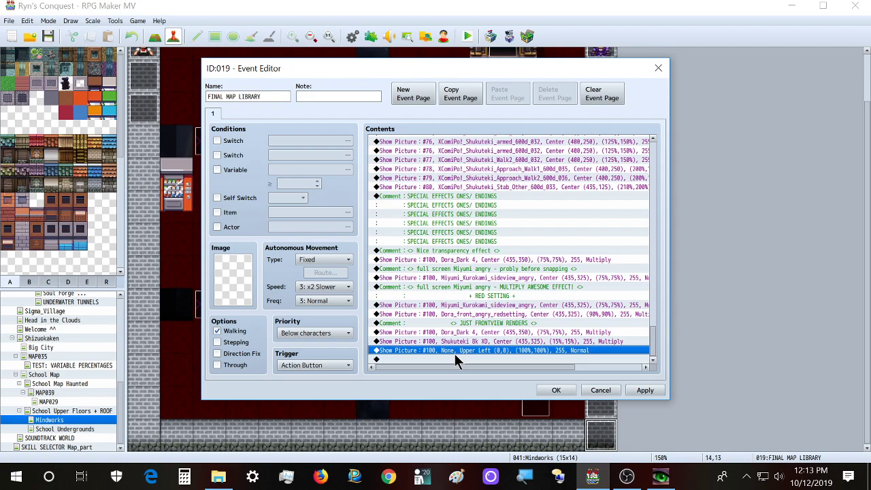
{"action": "key", "text": "Delete"}
Review the Show Picture commands near the end of the list and close the event without discarding its changes
{"action": "scroll", "coordinate": [521, 295], "scroll_direction": "up", "scroll_amount": 3}
{"action": "scroll", "coordinate": [516, 291], "scroll_direction": "up", "scroll_amount": 2}
{"action": "scroll", "coordinate": [489, 211], "scroll_direction": "down", "scroll_amount": 4}
{"action": "scroll", "coordinate": [506, 260], "scroll_direction": "up", "scroll_amount": 2}
{"action": "scroll", "coordinate": [510, 260], "scroll_direction": "up", "scroll_amount": 5}
{"action": "scroll", "coordinate": [514, 270], "scroll_direction": "down", "scroll_amount": 3}
{"action": "scroll", "coordinate": [511, 268], "scroll_direction": "down", "scroll_amount": 5}
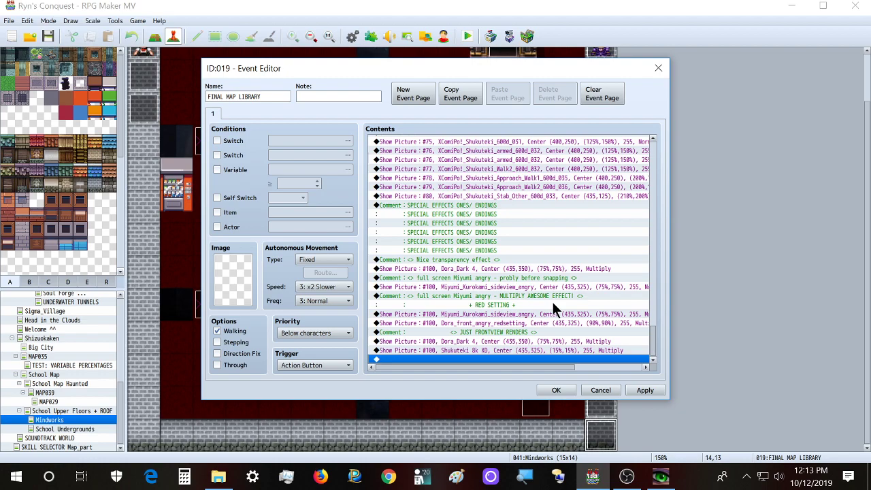
{"action": "left_click", "coordinate": [654, 72]}
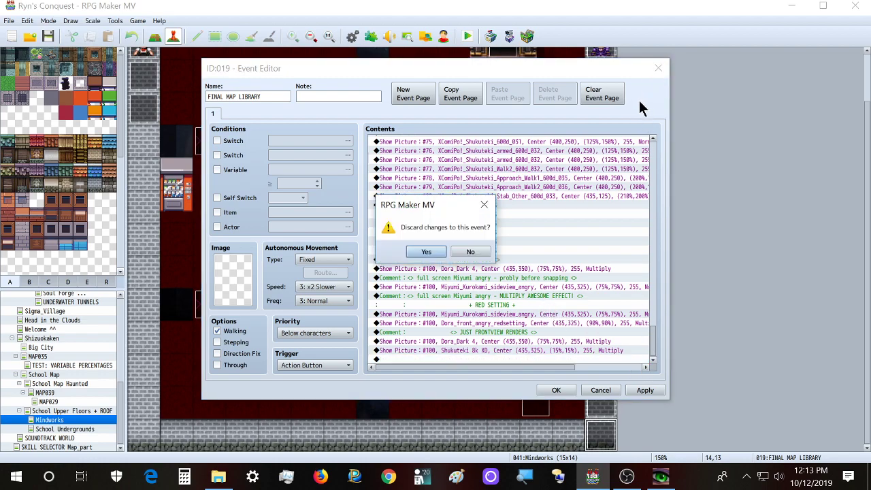
{"action": "left_click", "coordinate": [471, 253]}
{"action": "left_click", "coordinate": [556, 390]}
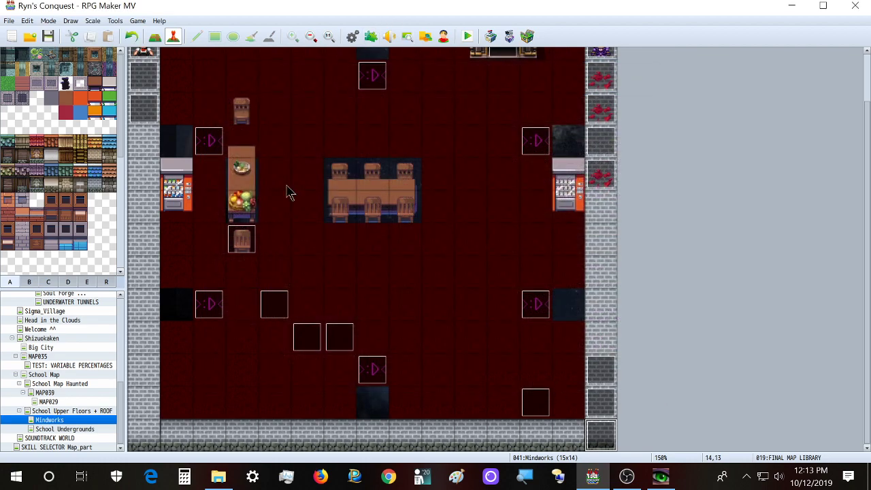
Open the Dora_Miyumi talk event on the School Upper Floors + ROOF map
{"action": "right_click", "coordinate": [109, 408]}
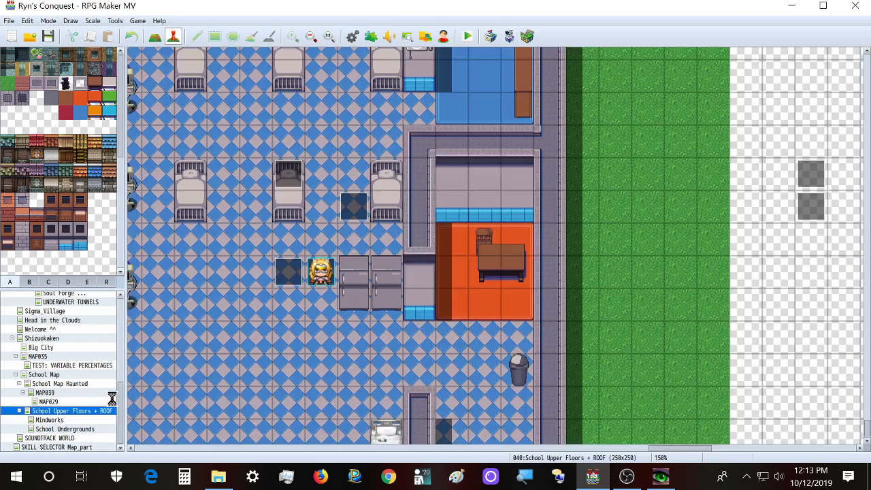
{"action": "left_click", "coordinate": [293, 327]}
{"action": "double_click", "coordinate": [284, 178]}
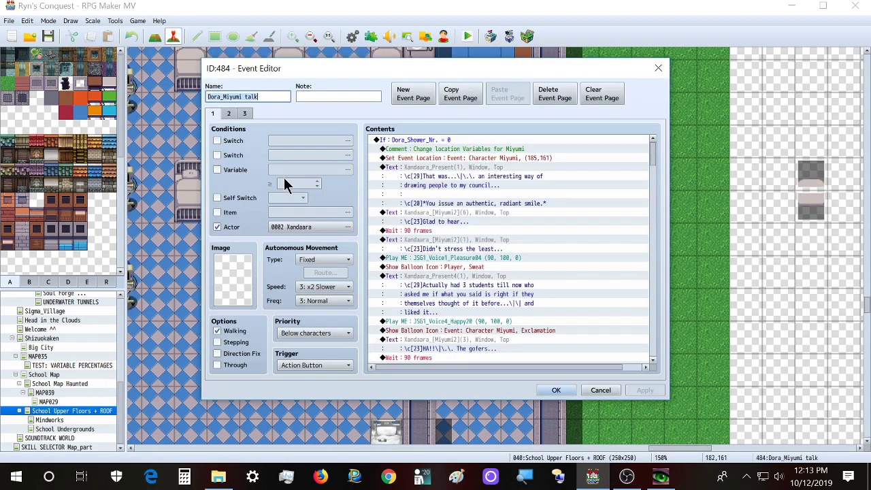
Examine the three pages and dialogue commands of the Dora_Miyumi talk event, and close the editor
{"action": "scroll", "coordinate": [496, 249], "scroll_direction": "down", "scroll_amount": 5}
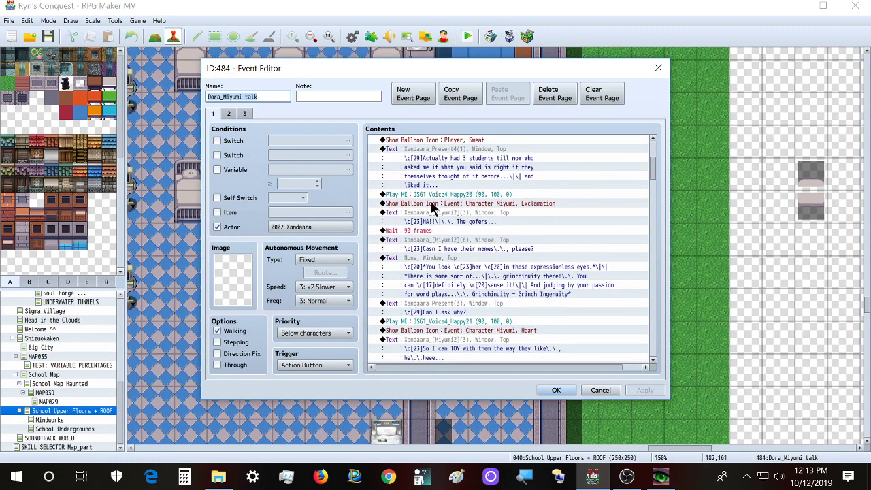
{"action": "left_click", "coordinate": [230, 113]}
{"action": "left_click", "coordinate": [246, 113]}
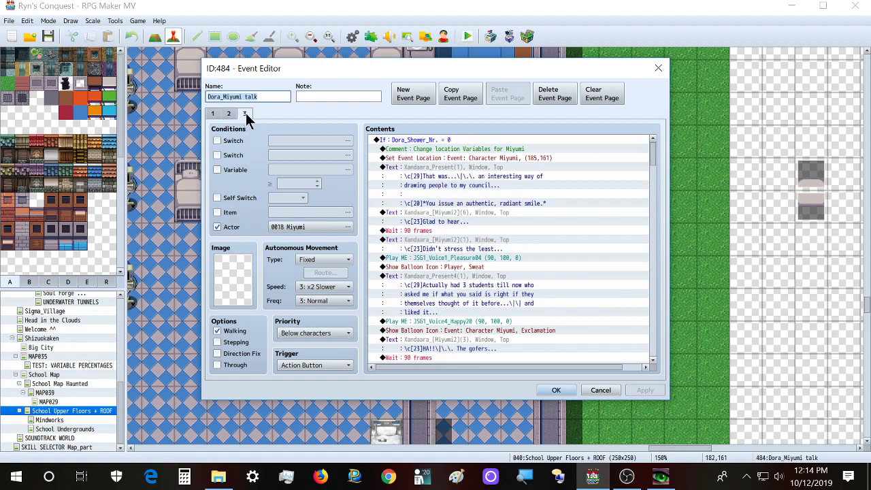
{"action": "left_click", "coordinate": [228, 113]}
{"action": "left_click", "coordinate": [212, 113]}
{"action": "scroll", "coordinate": [466, 217], "scroll_direction": "down", "scroll_amount": 3}
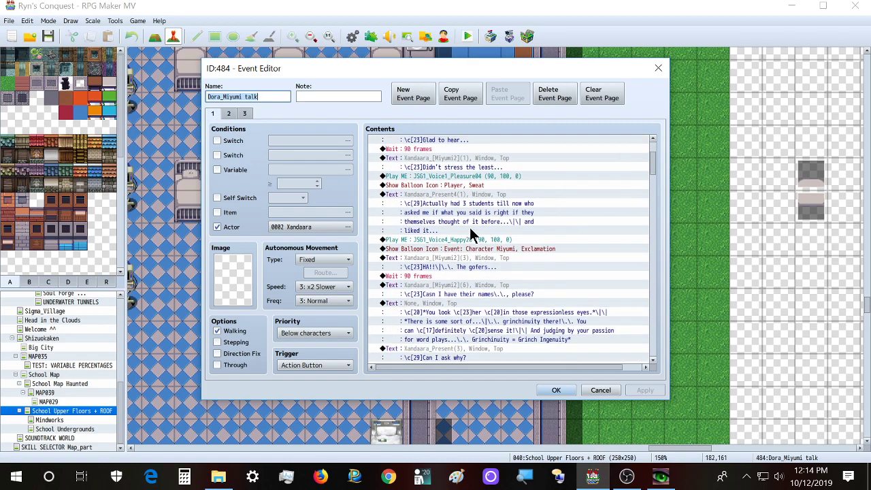
{"action": "scroll", "coordinate": [470, 227], "scroll_direction": "up", "scroll_amount": 3}
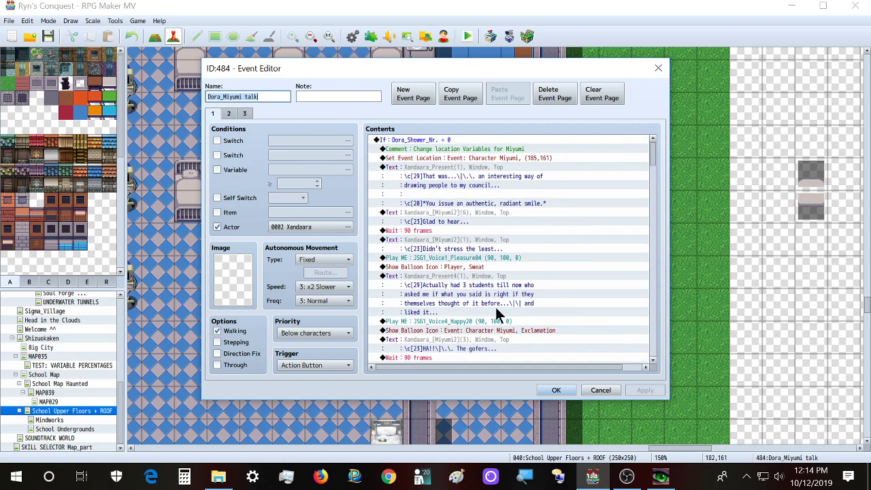
{"action": "scroll", "coordinate": [469, 311], "scroll_direction": "down", "scroll_amount": 2}
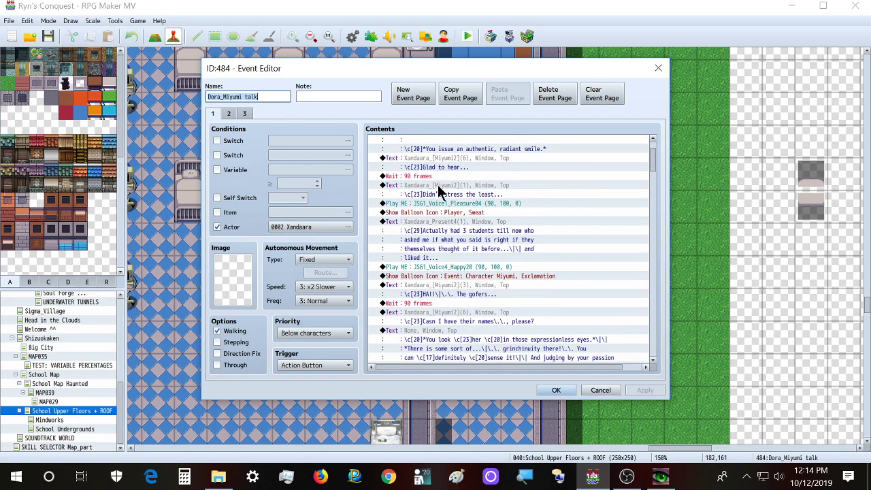
{"action": "scroll", "coordinate": [523, 307], "scroll_direction": "up", "scroll_amount": 2}
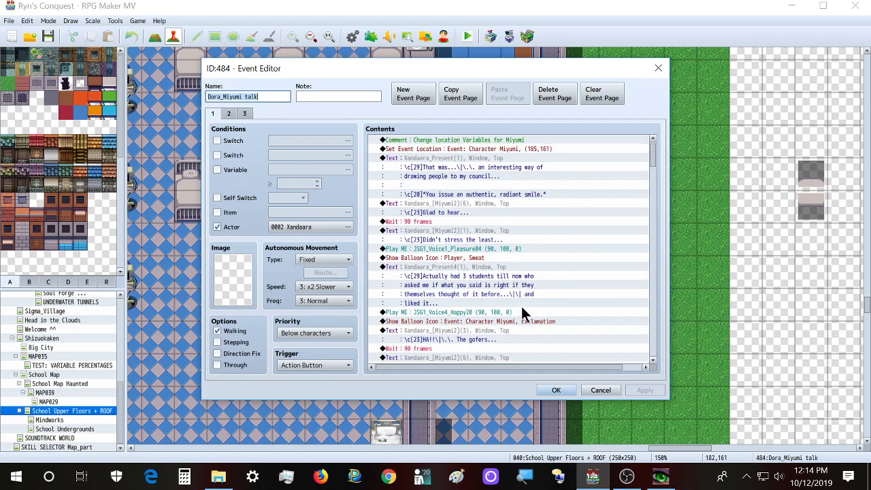
{"action": "left_click", "coordinate": [555, 392]}
Switch to Portrait Wizard and shift its window slightly sideways
{"action": "left_click", "coordinate": [660, 476]}
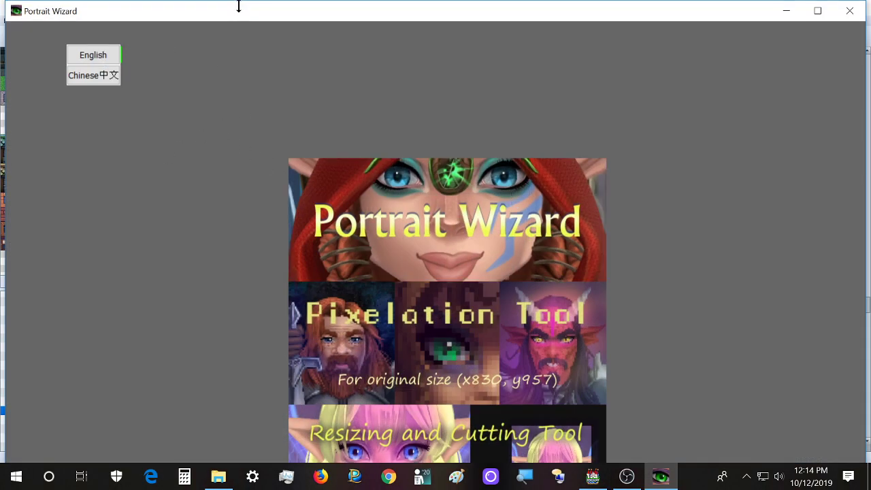
{"action": "left_click_drag", "start_coordinate": [245, 13], "coordinate": [243, 13]}
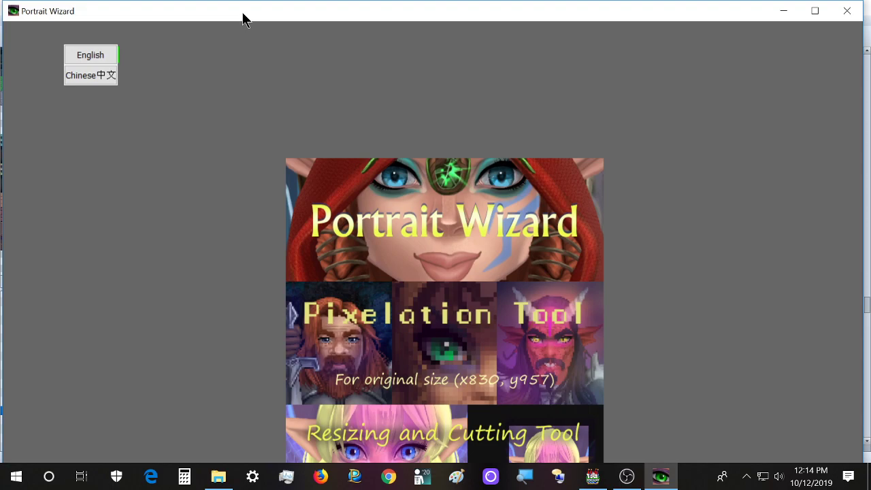
Switch to the Portraits folder in File Explorer, view the image Miyumi_normal.bmp and close the viewer
{"action": "left_click", "coordinate": [217, 476]}
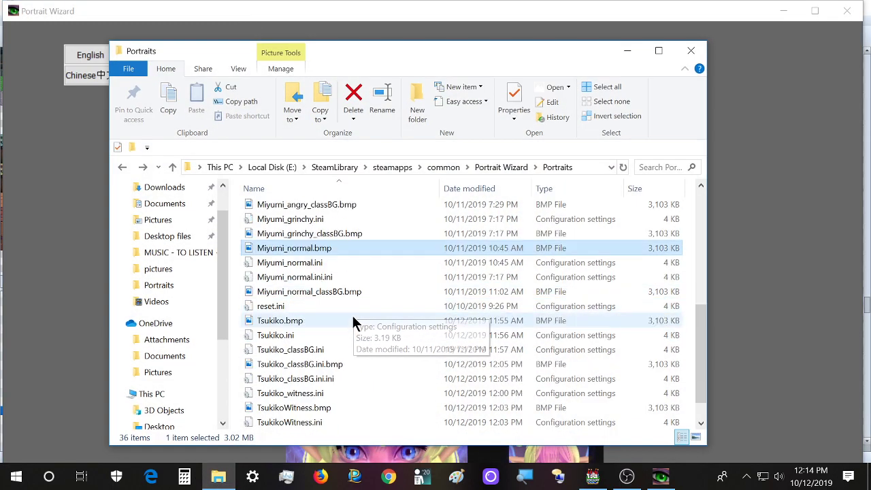
{"action": "scroll", "coordinate": [353, 323], "scroll_direction": "down", "scroll_amount": 1}
{"action": "scroll", "coordinate": [349, 306], "scroll_direction": "up", "scroll_amount": 1}
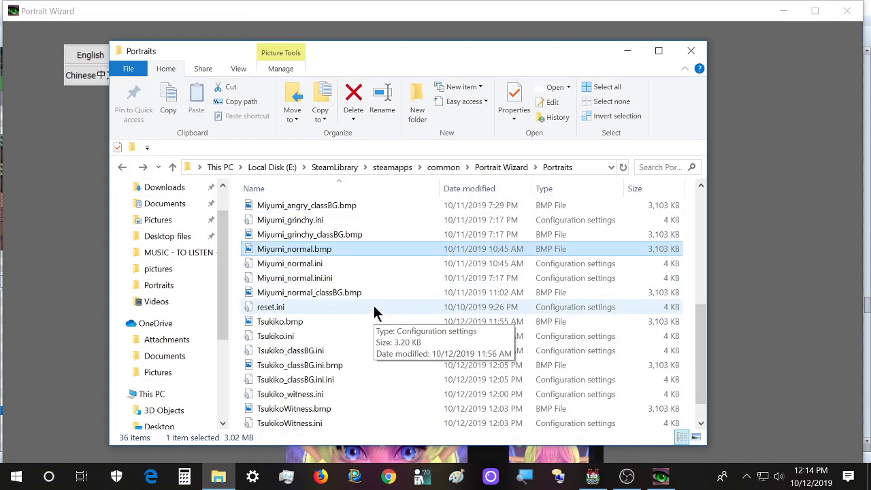
{"action": "left_click", "coordinate": [343, 249]}
{"action": "double_click", "coordinate": [380, 250]}
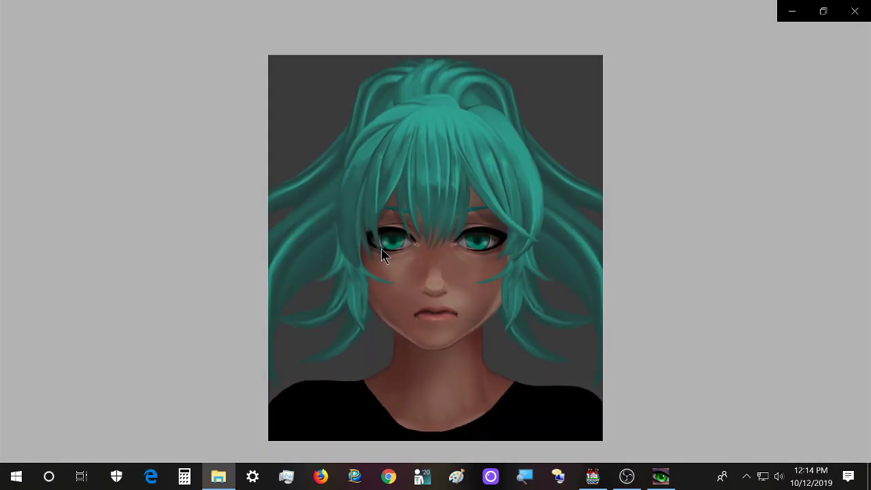
{"action": "left_click", "coordinate": [856, 9]}
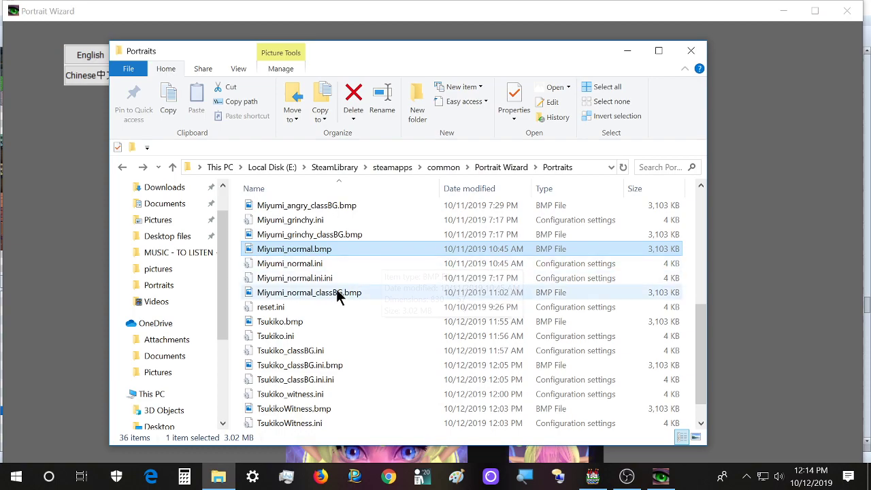
Open Miyumi_normal.ini in Notepad, examine its part counters and colour settings, and close it without changes
{"action": "left_click", "coordinate": [339, 263]}
{"action": "double_click", "coordinate": [339, 263]}
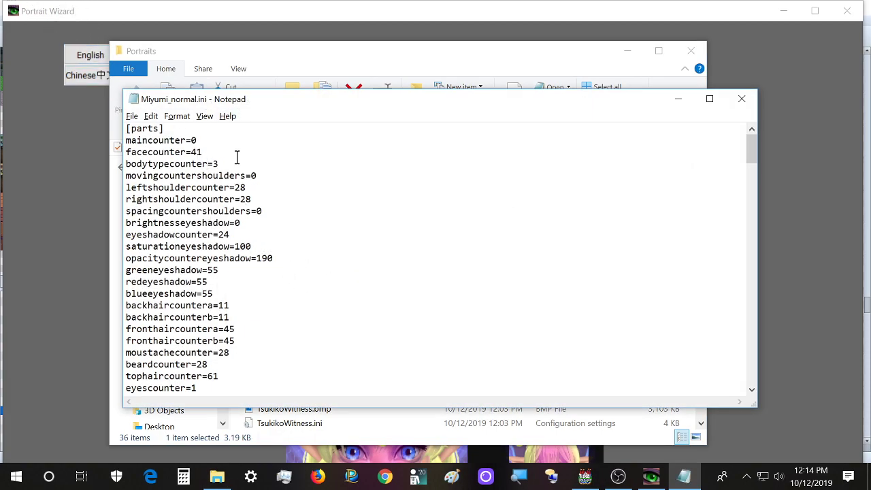
{"action": "scroll", "coordinate": [237, 158], "scroll_direction": "down", "scroll_amount": 13}
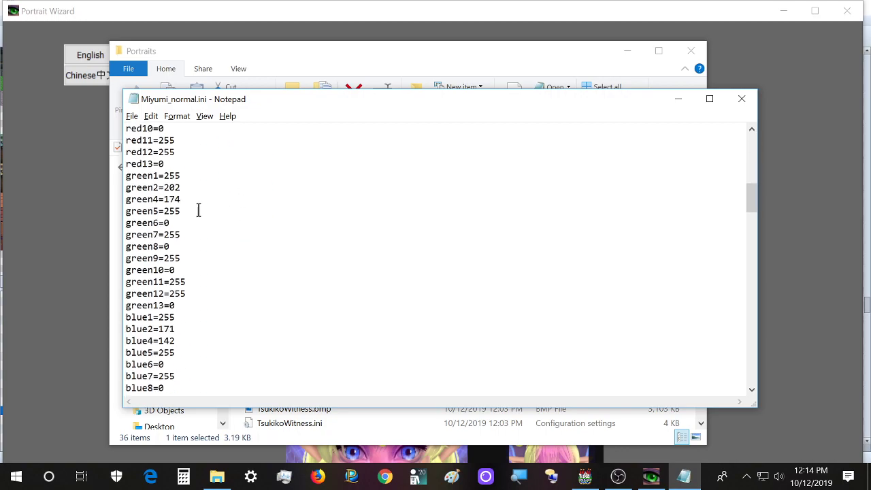
{"action": "left_click_drag", "start_coordinate": [127, 213], "coordinate": [214, 375]}
{"action": "scroll", "coordinate": [238, 313], "scroll_direction": "down", "scroll_amount": 4}
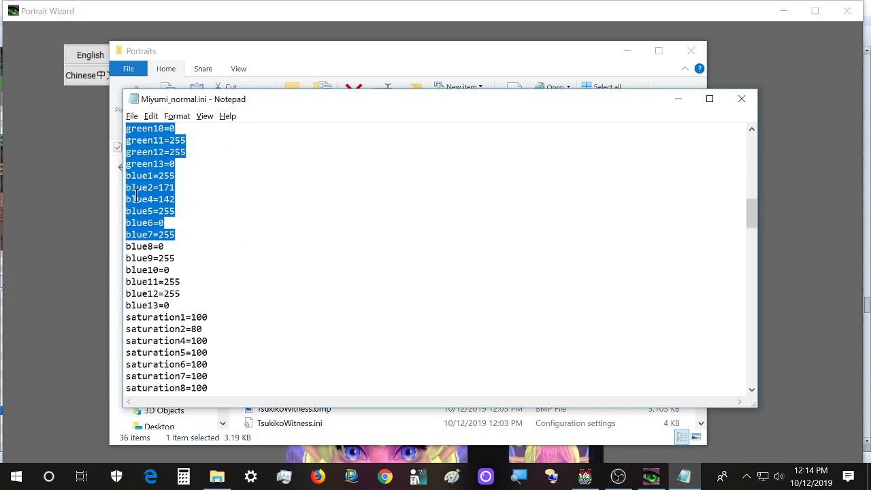
{"action": "left_click", "coordinate": [127, 190]}
{"action": "scroll", "coordinate": [636, 216], "scroll_direction": "up", "scroll_amount": 17}
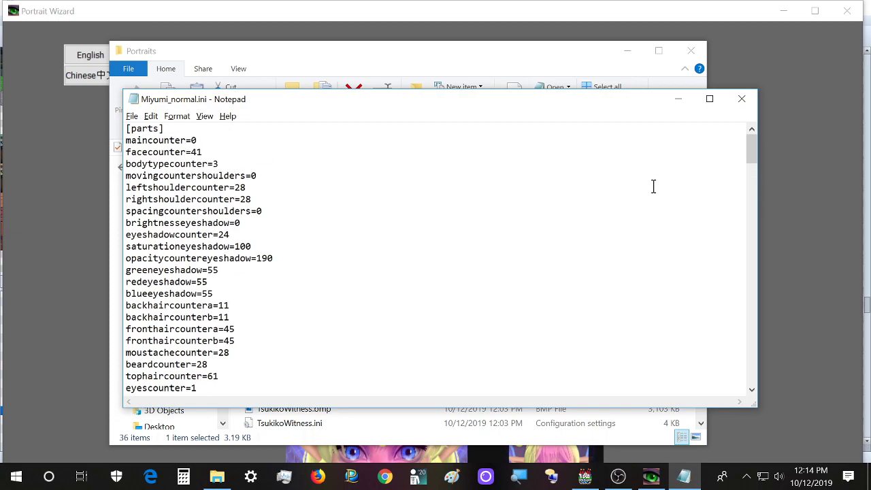
{"action": "left_click", "coordinate": [740, 99]}
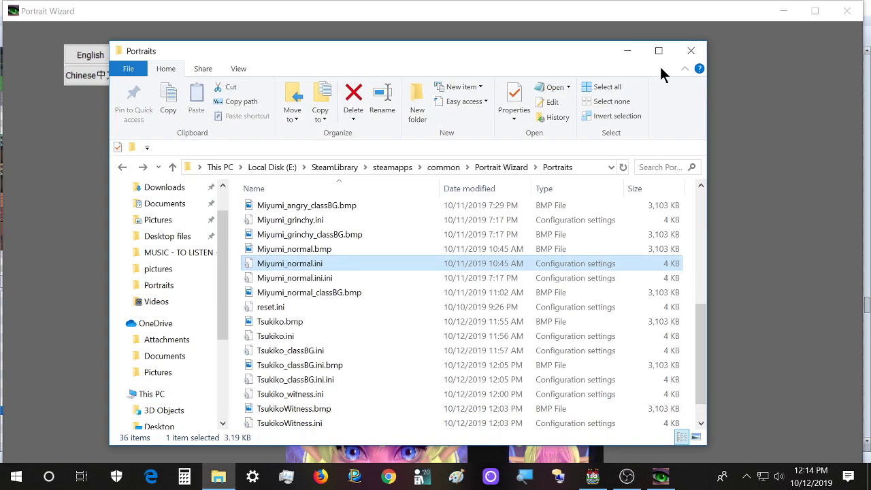
Return to Portrait Wizard, start the main portrait editor from the start screen and maximize its window
{"action": "left_click", "coordinate": [638, 49]}
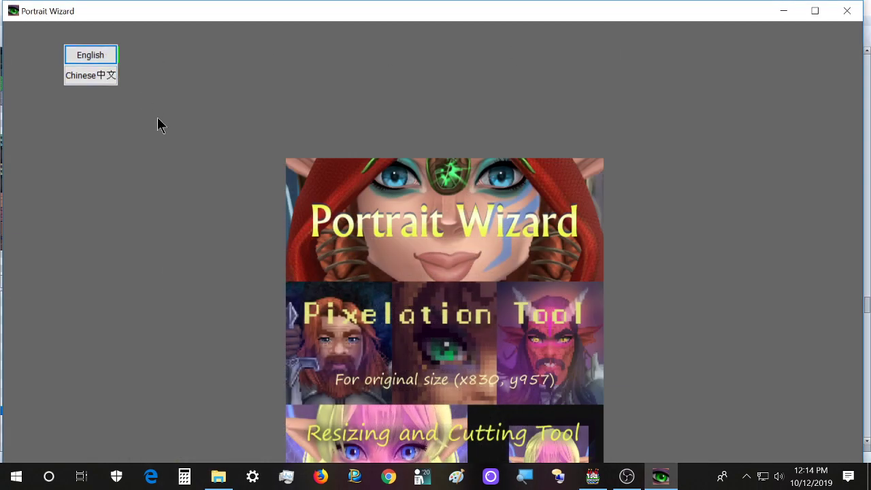
{"action": "left_click", "coordinate": [421, 228]}
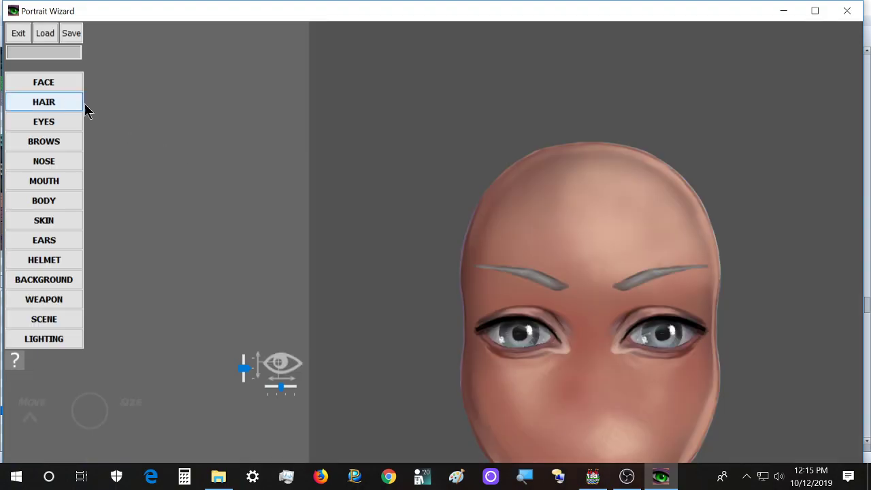
{"action": "double_click", "coordinate": [257, 19]}
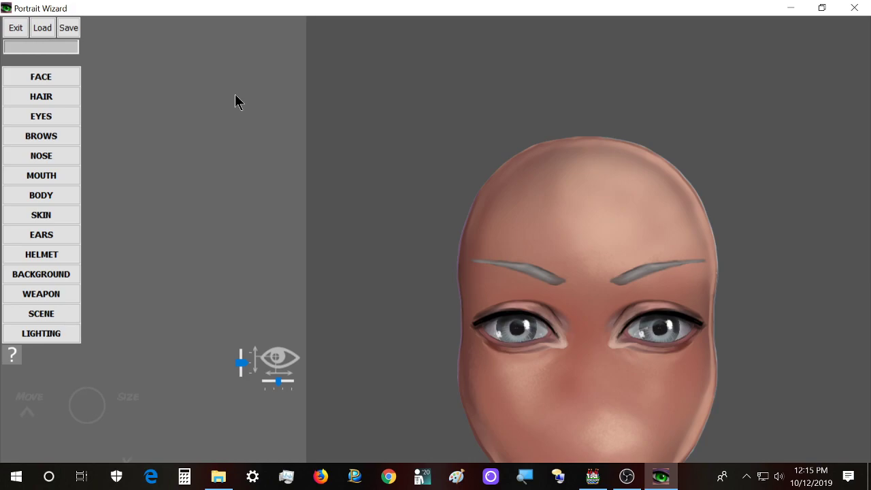
Examine the editor's facial part categories, blank base portrait and adjustment controls such as saturation, brightness and opacity
{"action": "scroll", "coordinate": [235, 94], "scroll_direction": "down", "scroll_amount": 5}
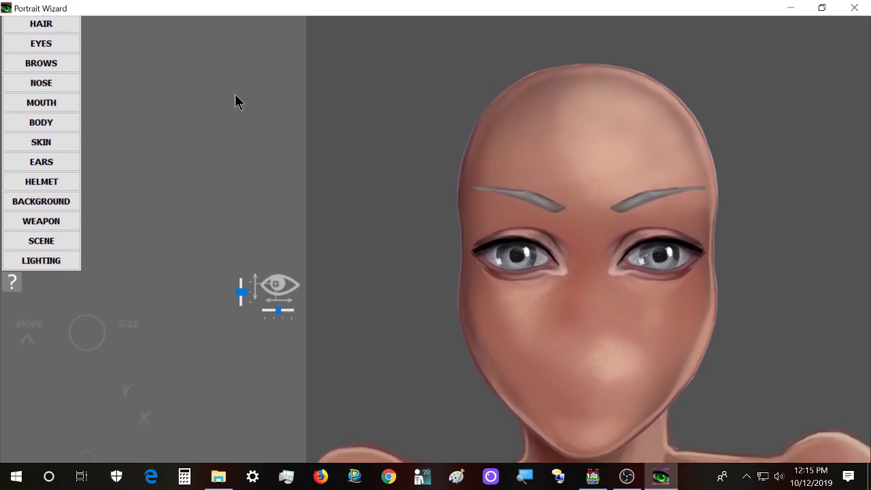
{"action": "scroll", "coordinate": [234, 101], "scroll_direction": "down", "scroll_amount": 3}
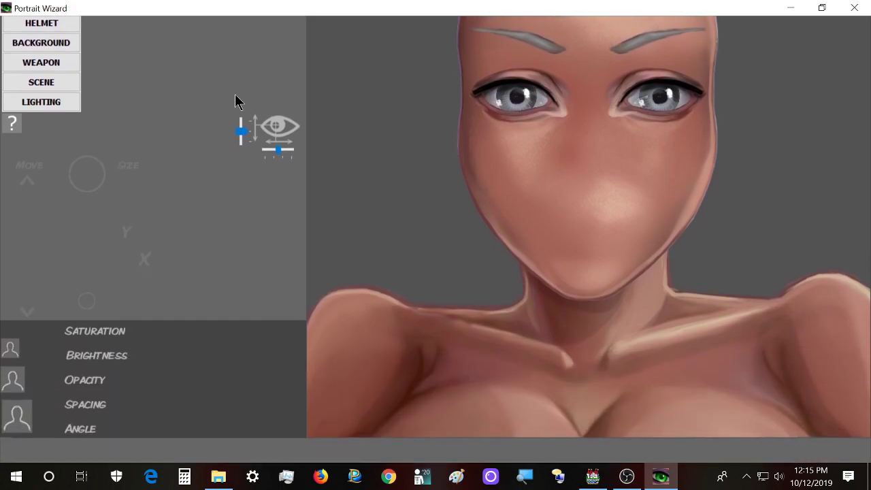
{"action": "scroll", "coordinate": [235, 100], "scroll_direction": "up", "scroll_amount": 6}
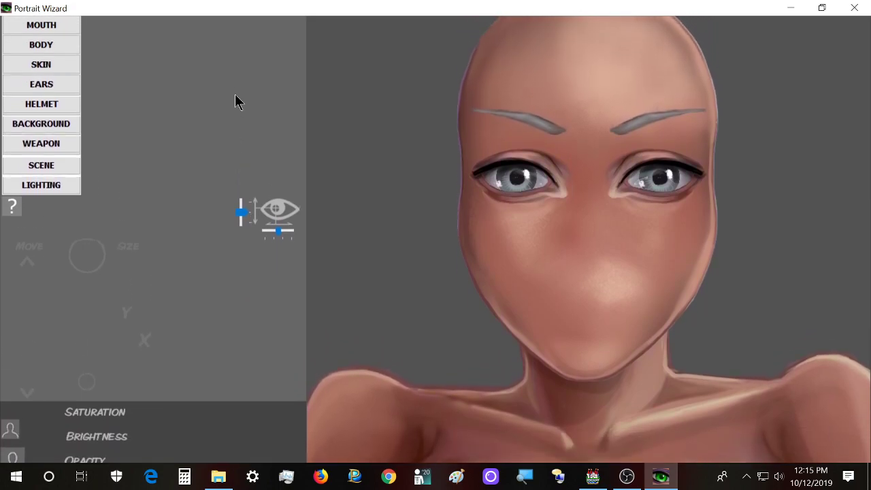
{"action": "scroll", "coordinate": [235, 101], "scroll_direction": "up", "scroll_amount": 3}
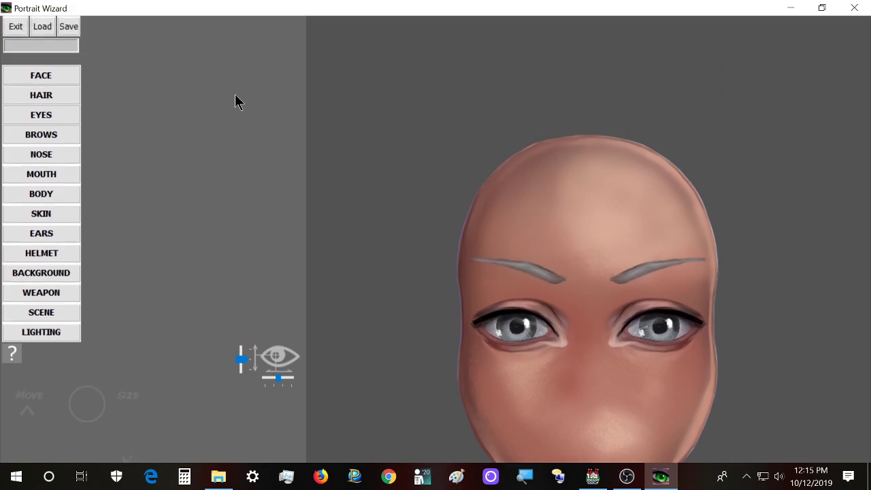
{"action": "scroll", "coordinate": [235, 100], "scroll_direction": "down", "scroll_amount": 2}
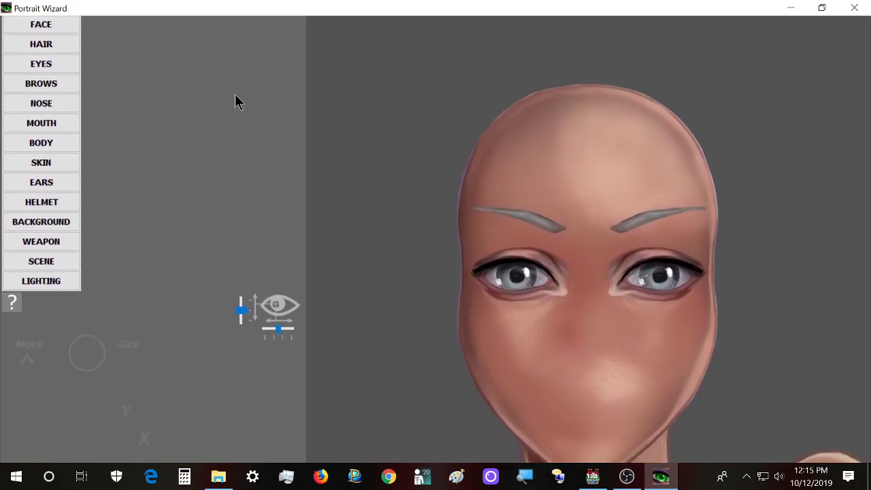
{"action": "scroll", "coordinate": [235, 101], "scroll_direction": "up", "scroll_amount": 1}
{"action": "scroll", "coordinate": [235, 100], "scroll_direction": "down", "scroll_amount": 2}
{"action": "scroll", "coordinate": [235, 101], "scroll_direction": "up", "scroll_amount": 2}
{"action": "scroll", "coordinate": [235, 100], "scroll_direction": "up", "scroll_amount": 1}
{"action": "scroll", "coordinate": [235, 99], "scroll_direction": "down", "scroll_amount": 2}
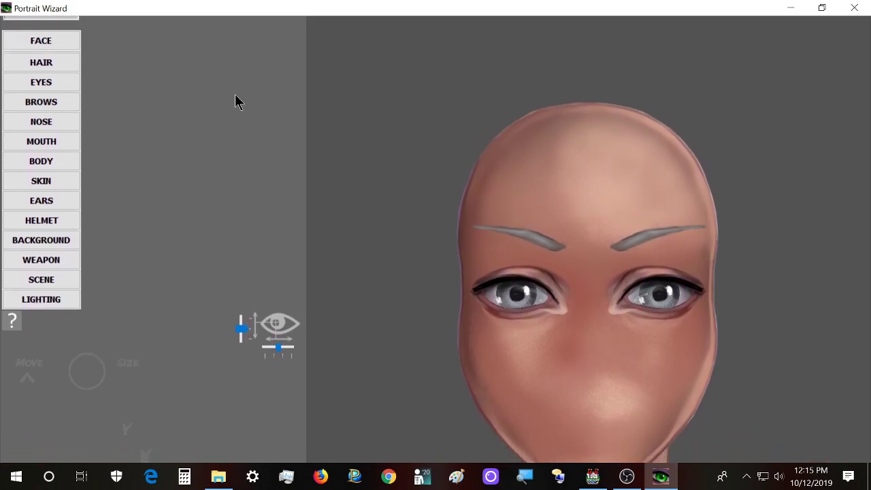
{"action": "scroll", "coordinate": [140, 289], "scroll_direction": "down", "scroll_amount": 5}
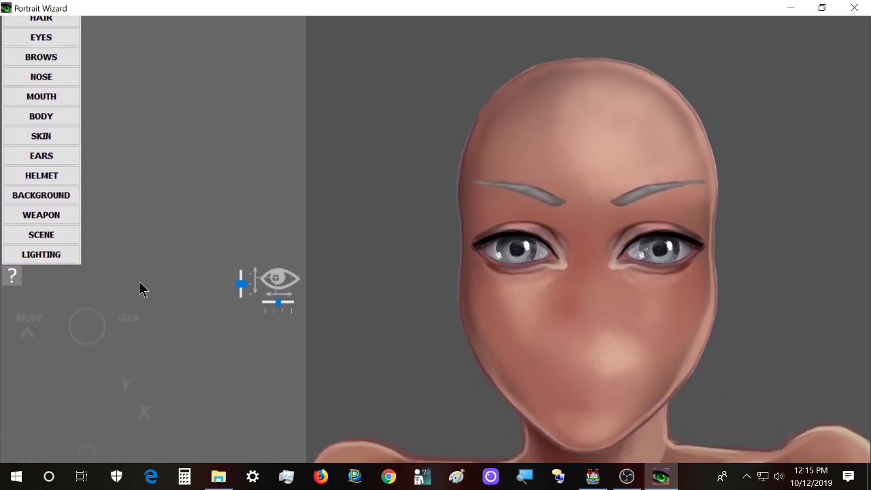
{"action": "scroll", "coordinate": [140, 289], "scroll_direction": "down", "scroll_amount": 3}
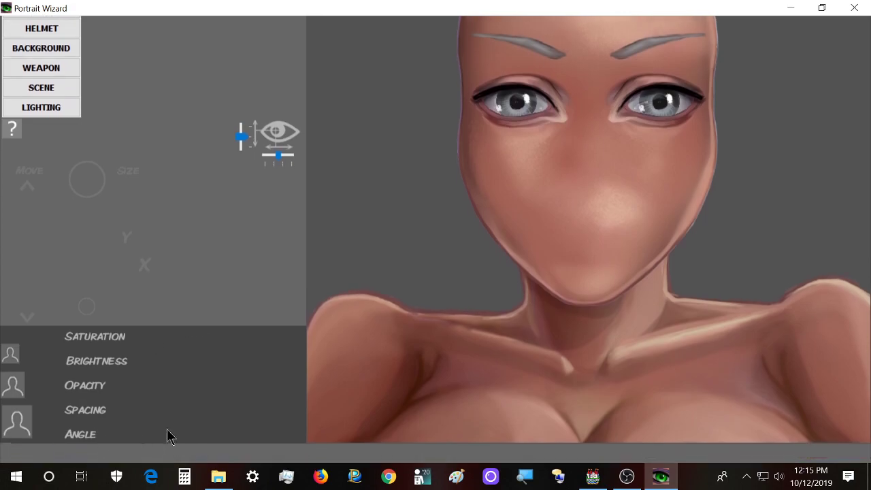
{"action": "scroll", "coordinate": [159, 398], "scroll_direction": "up", "scroll_amount": 7}
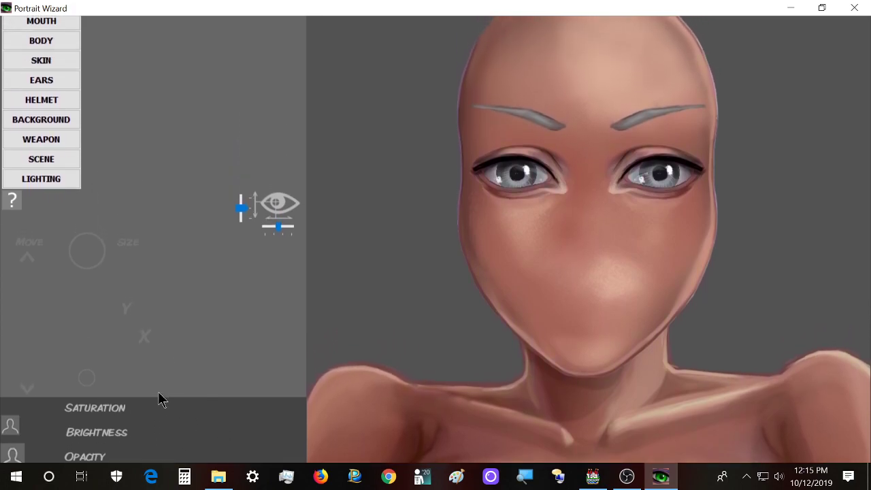
{"action": "scroll", "coordinate": [159, 399], "scroll_direction": "up", "scroll_amount": 4}
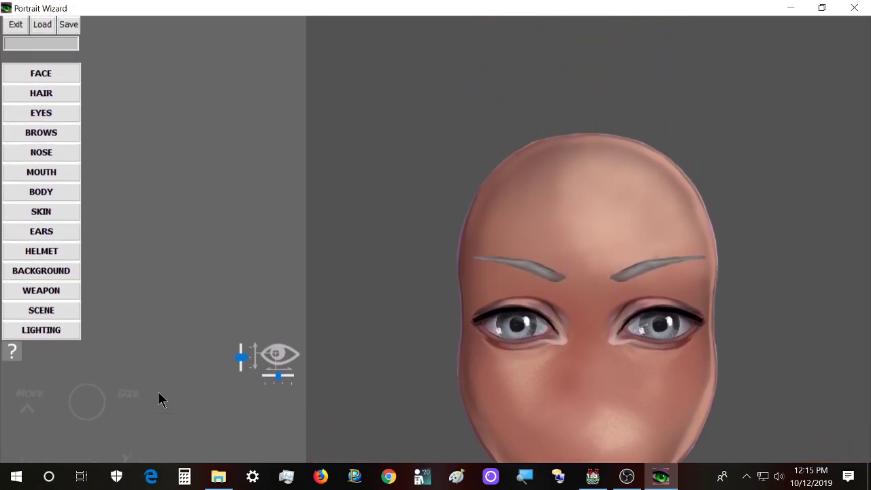
Compare the previews of the saved Tsukiko portraits and load Tsukiko_classBG.ini.ini into the editor
{"action": "left_click", "coordinate": [44, 28]}
{"action": "scroll", "coordinate": [161, 194], "scroll_direction": "down", "scroll_amount": 2}
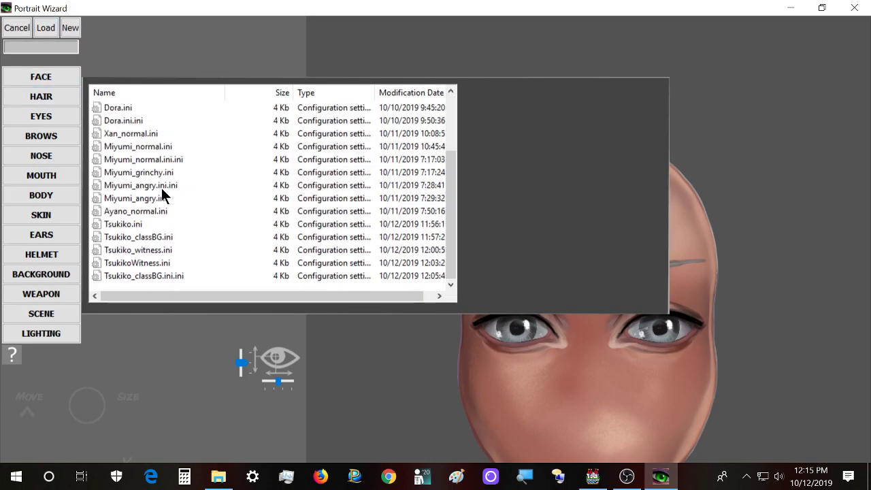
{"action": "left_click", "coordinate": [129, 224]}
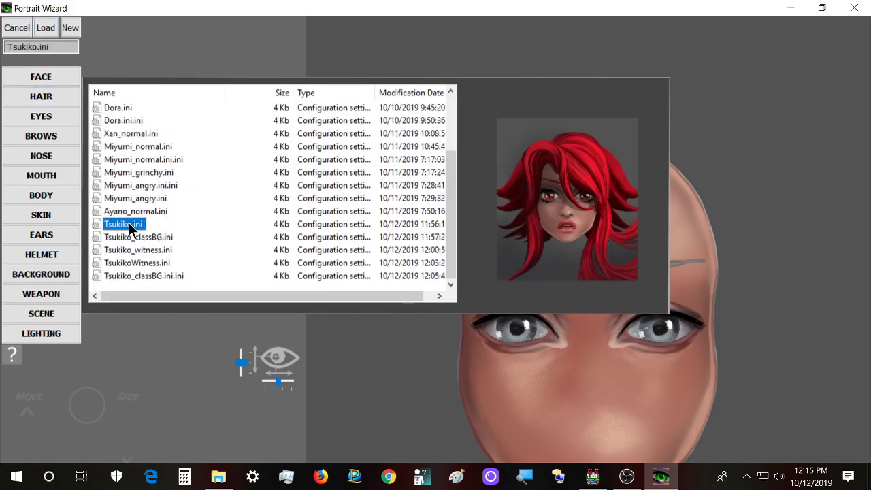
{"action": "left_click", "coordinate": [134, 236]}
{"action": "left_click", "coordinate": [134, 250]}
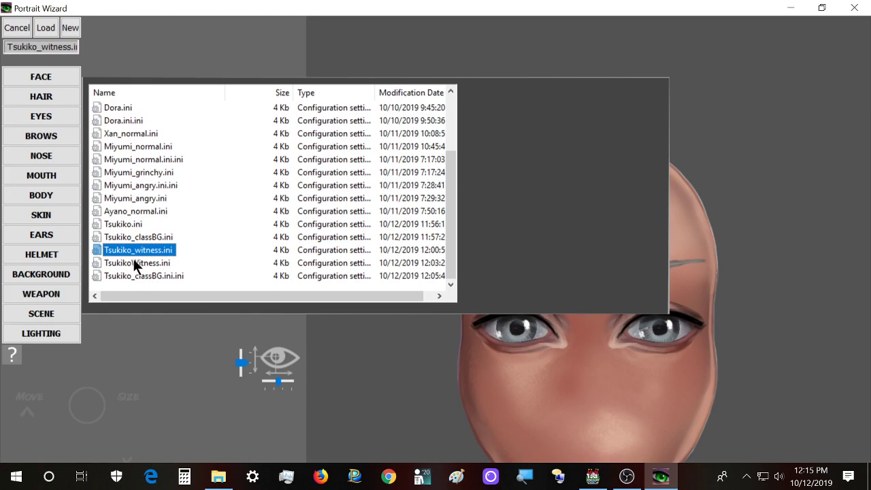
{"action": "left_click", "coordinate": [134, 263]}
{"action": "left_click", "coordinate": [138, 276]}
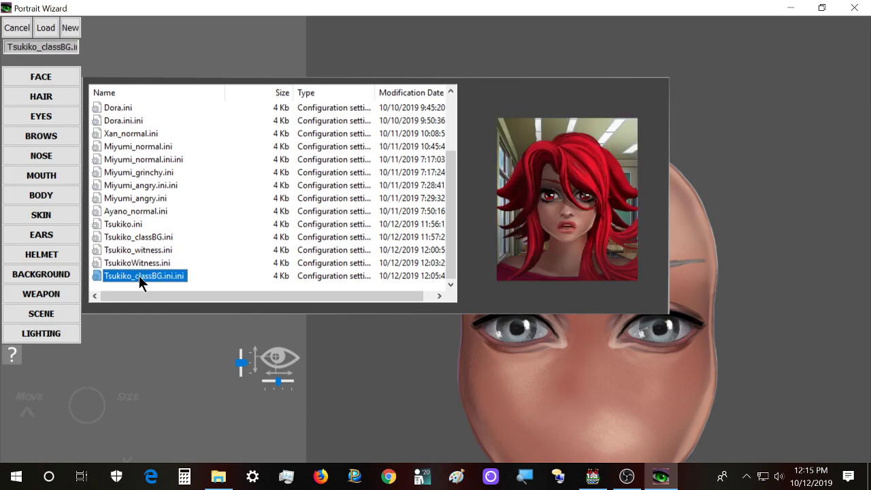
{"action": "left_click", "coordinate": [143, 263]}
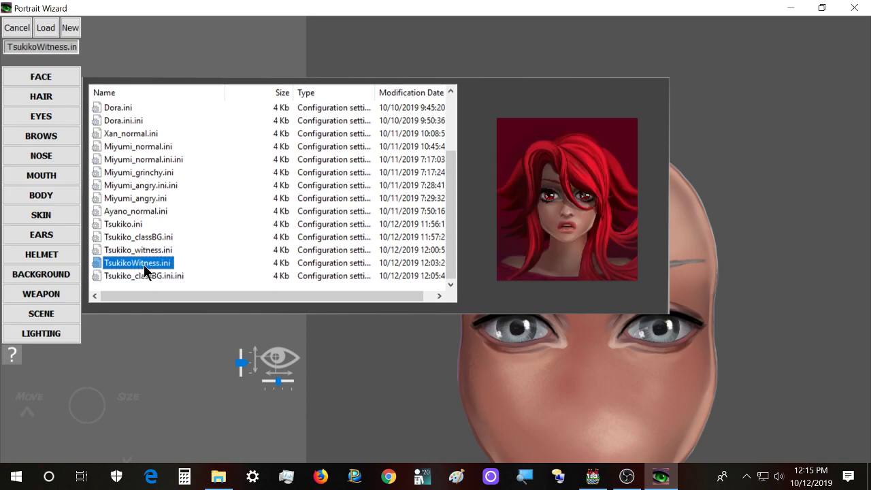
{"action": "left_click", "coordinate": [145, 274]}
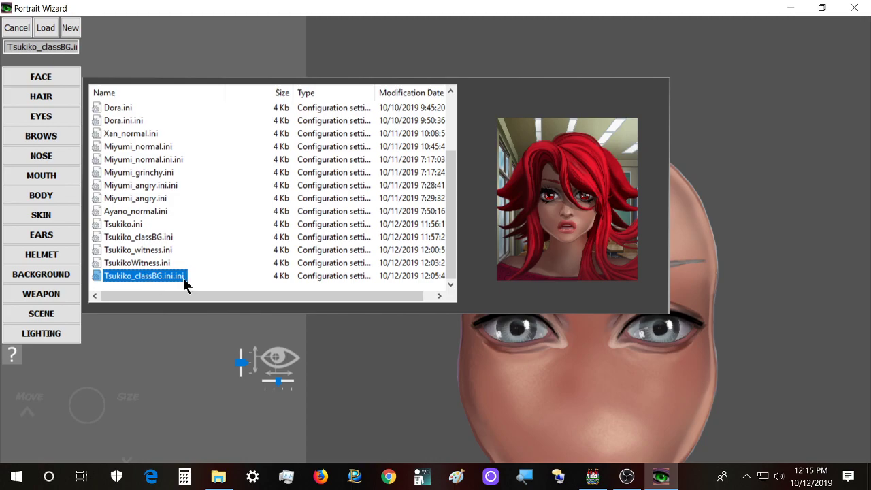
{"action": "left_click", "coordinate": [45, 28]}
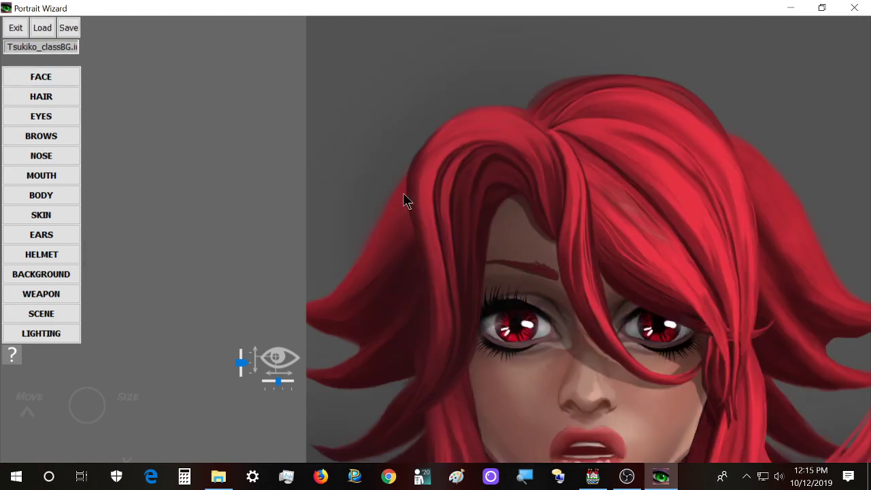
Look over the loaded Tsukiko_classBG portrait from the hair down to the shoulders
{"action": "scroll", "coordinate": [401, 211], "scroll_direction": "down", "scroll_amount": 3}
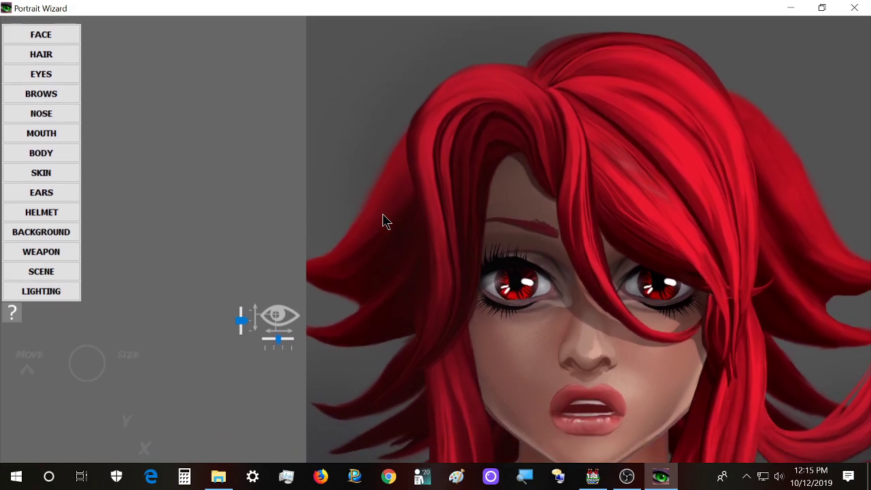
{"action": "scroll", "coordinate": [383, 221], "scroll_direction": "down", "scroll_amount": 8}
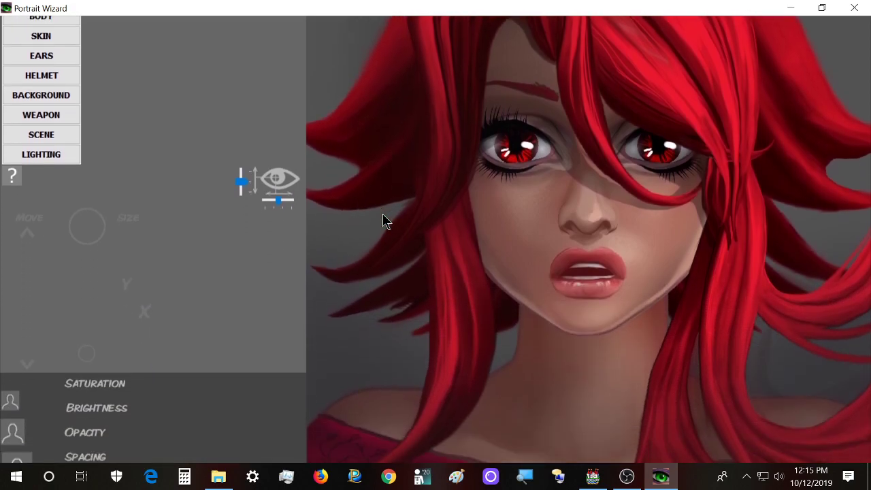
{"action": "scroll", "coordinate": [89, 151], "scroll_direction": "up", "scroll_amount": 8}
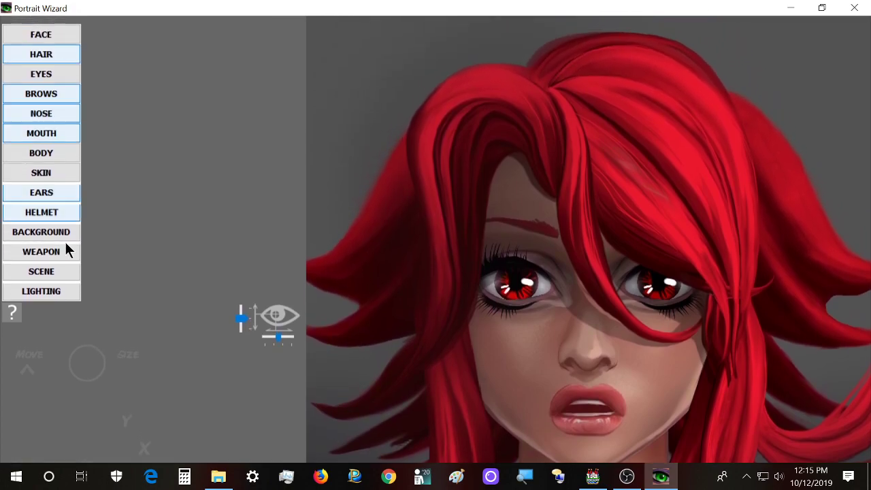
{"action": "scroll", "coordinate": [41, 249], "scroll_direction": "up", "scroll_amount": 3}
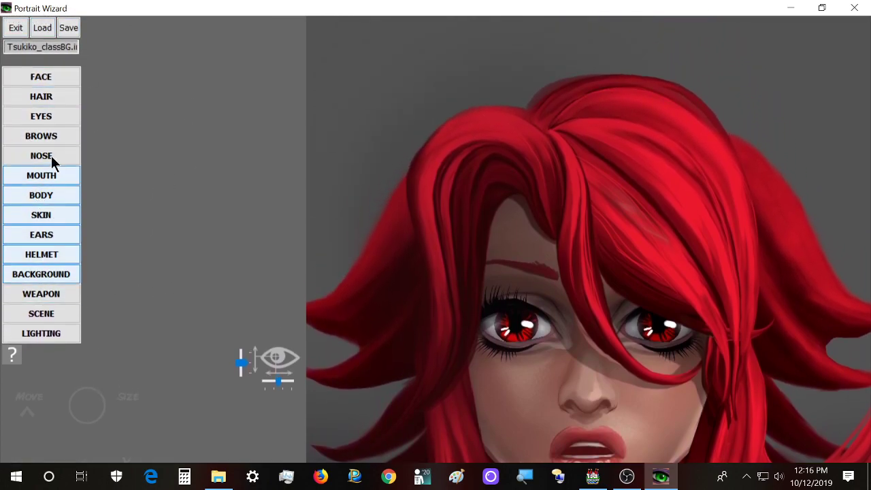
Preview the saved Tsukiko witness portraits, load TsukikoWitness.ini into the editor and look over the whole portrait
{"action": "left_click", "coordinate": [42, 27]}
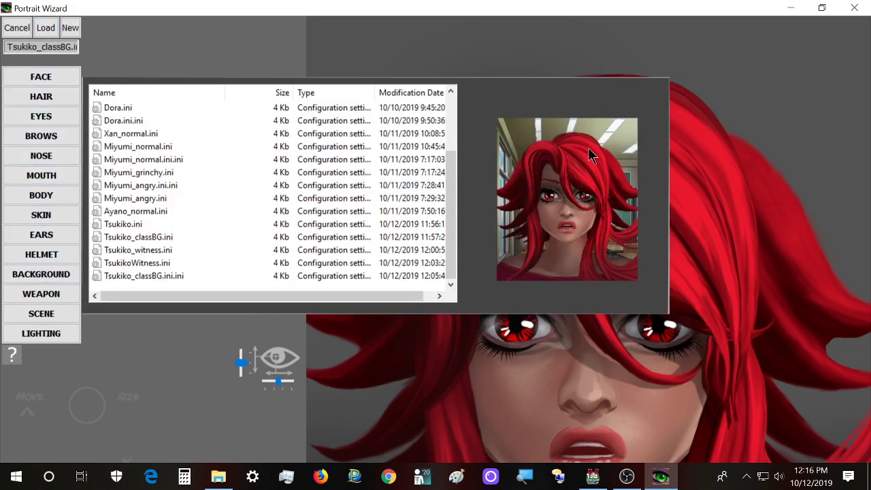
{"action": "left_click", "coordinate": [166, 251]}
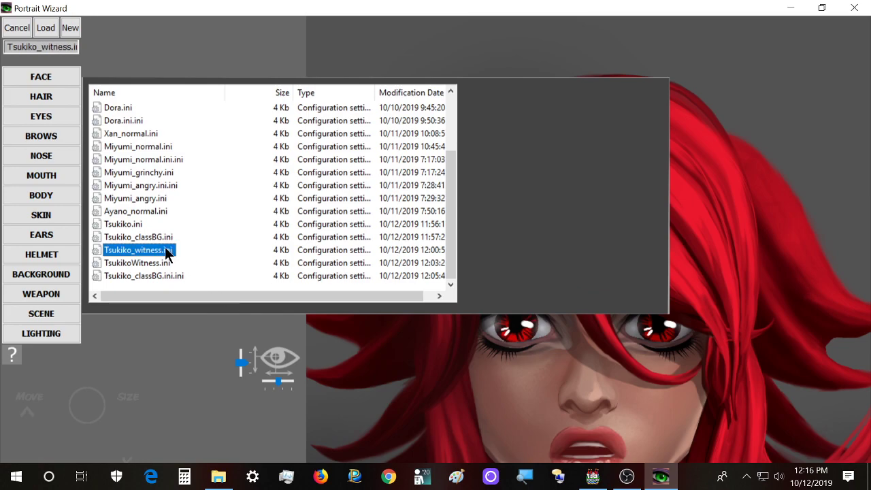
{"action": "left_click", "coordinate": [161, 264]}
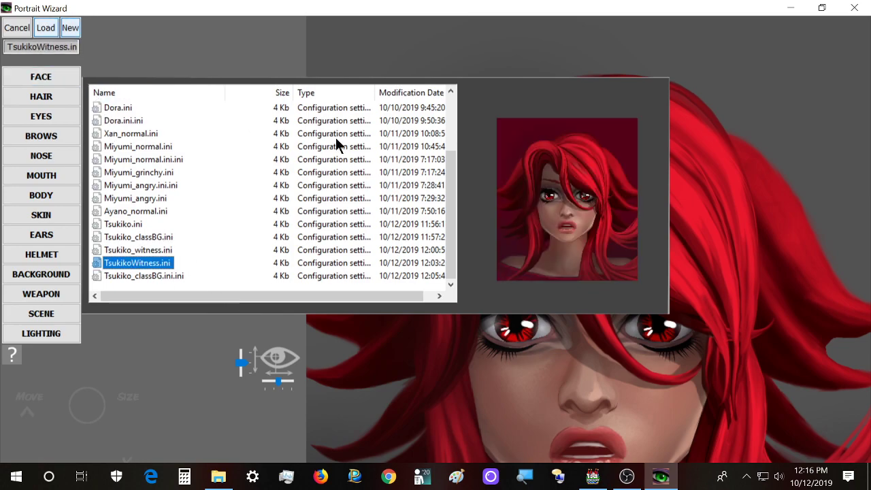
{"action": "left_click", "coordinate": [42, 27]}
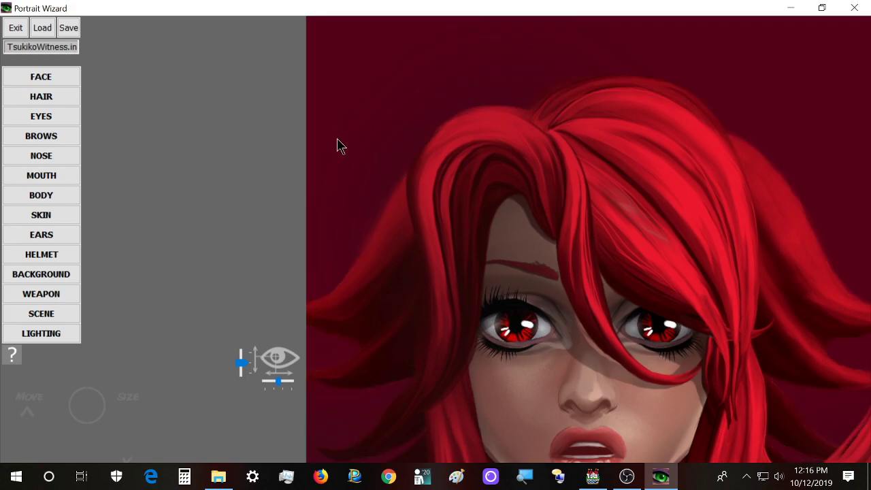
{"action": "scroll", "coordinate": [363, 198], "scroll_direction": "down", "scroll_amount": 5}
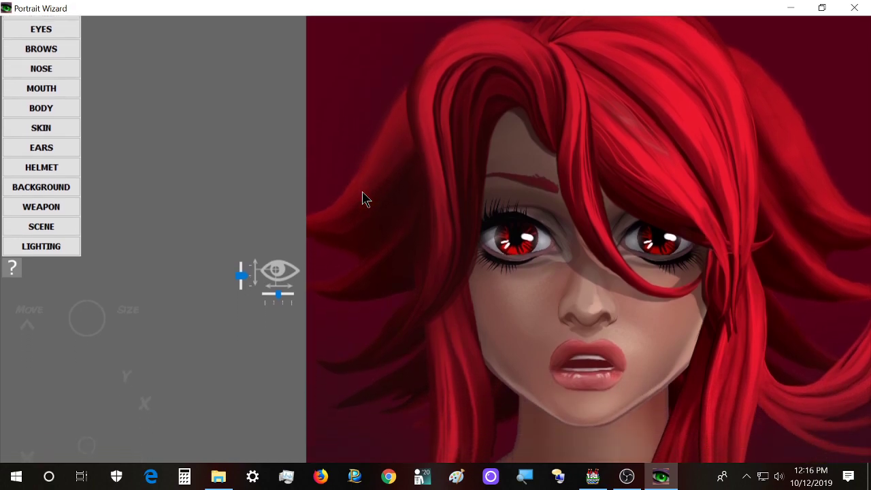
{"action": "scroll", "coordinate": [363, 198], "scroll_direction": "down", "scroll_amount": 2}
{"action": "scroll", "coordinate": [363, 198], "scroll_direction": "up", "scroll_amount": 2}
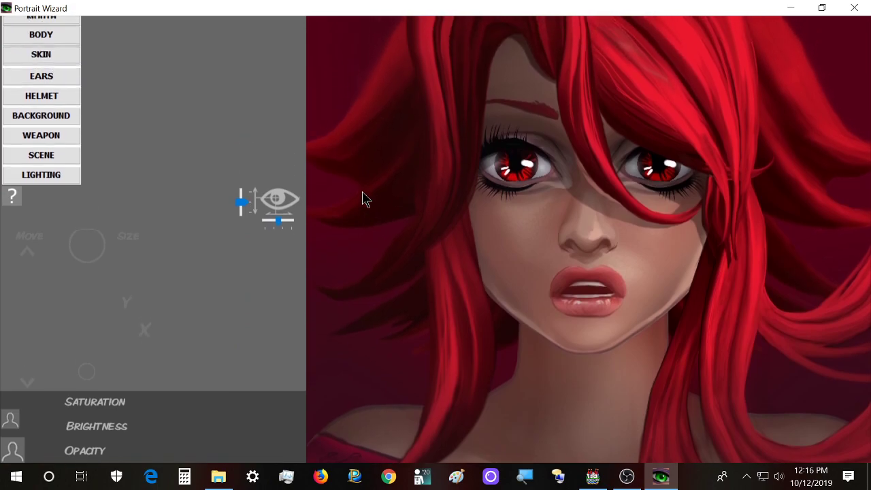
{"action": "scroll", "coordinate": [362, 198], "scroll_direction": "up", "scroll_amount": 5}
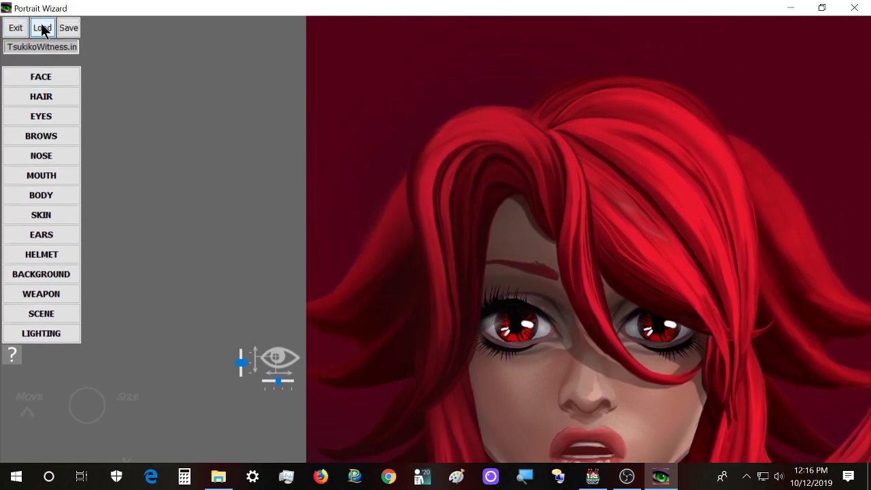
Switch to the Portraits folder in File Explorer, view Tsukiko_classBG.ini.bmp, close the image and minimize the folder window
{"action": "left_click", "coordinate": [42, 28]}
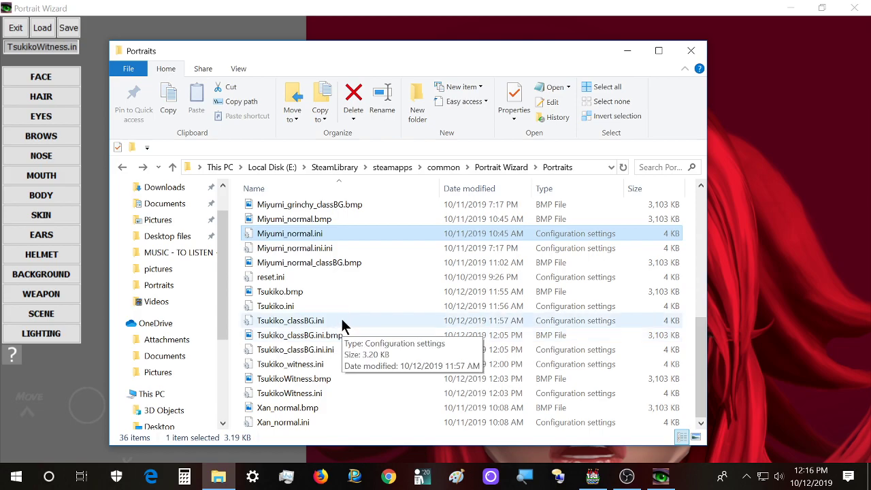
{"action": "double_click", "coordinate": [342, 335]}
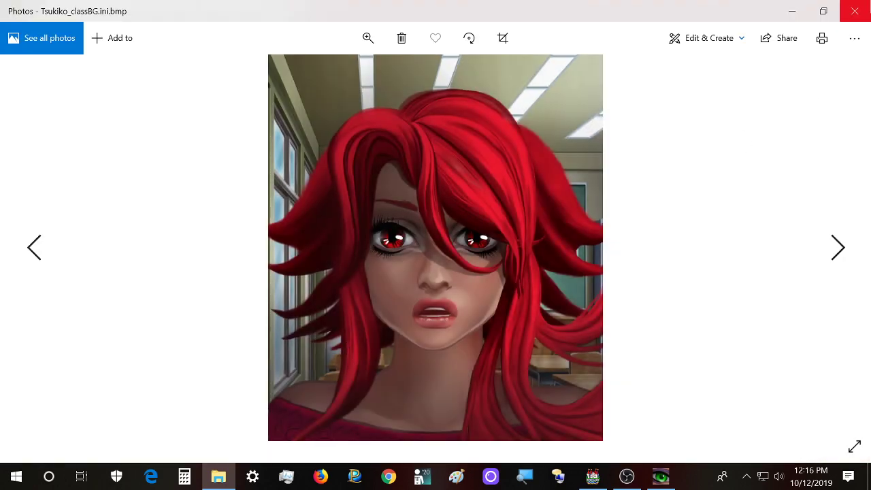
{"action": "left_click", "coordinate": [859, 7]}
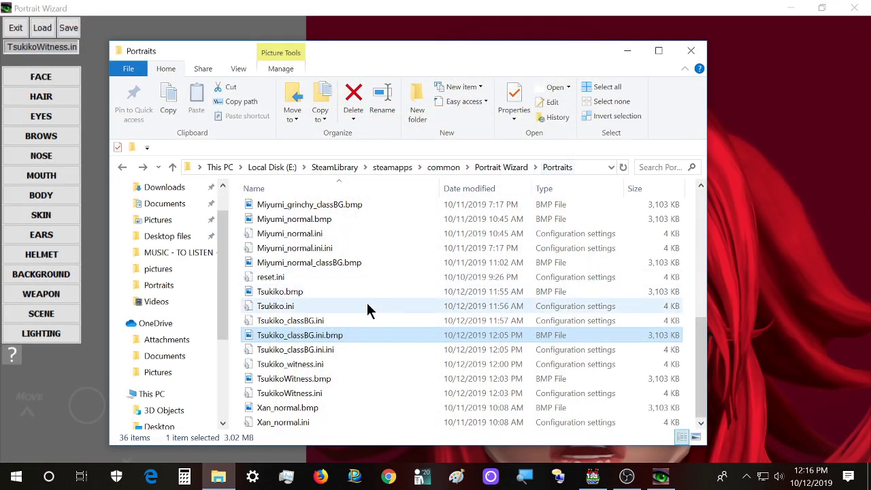
{"action": "left_click", "coordinate": [627, 50]}
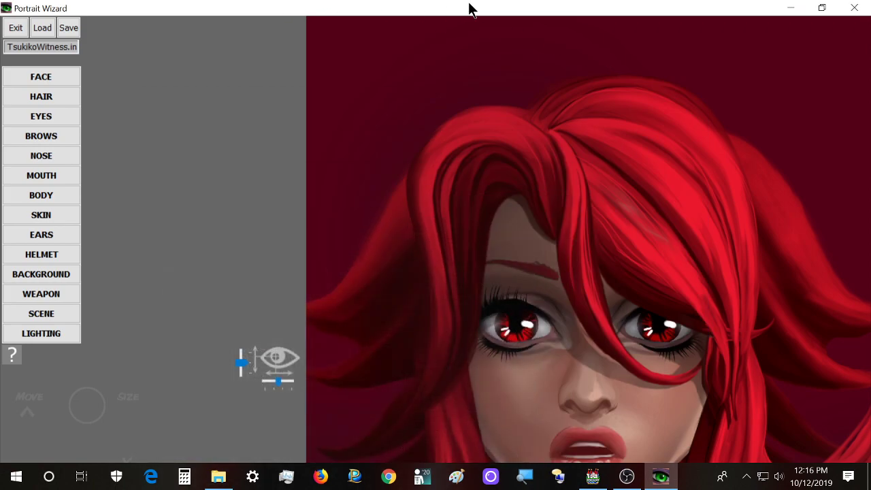
Exit to the start screen, reopen the main Portrait Wizard editor with a blank portrait and show its face shapes
{"action": "left_click", "coordinate": [16, 27]}
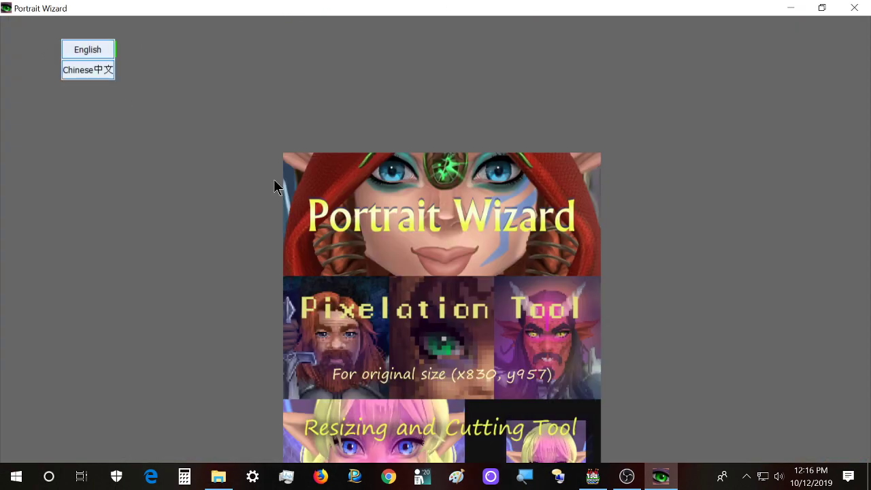
{"action": "left_click", "coordinate": [384, 211]}
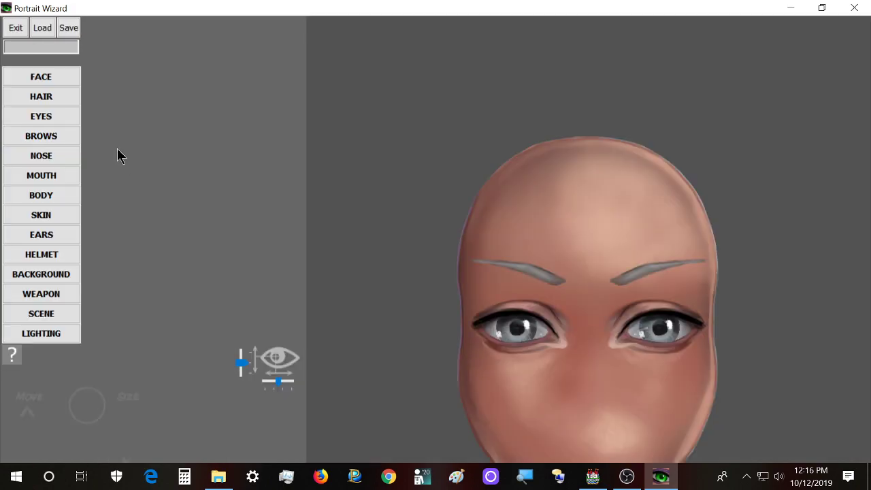
{"action": "left_click", "coordinate": [59, 71]}
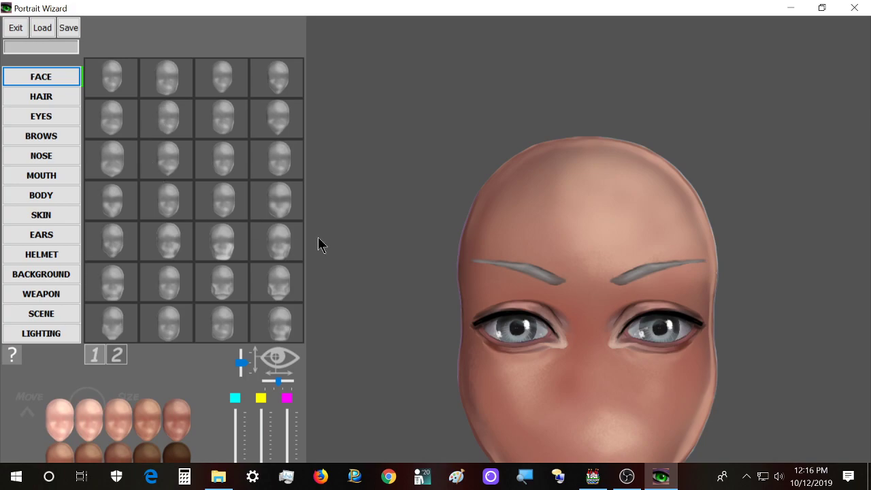
Examine the available face shapes on both pages and compare how they look on the blank portrait
{"action": "scroll", "coordinate": [385, 283], "scroll_direction": "down", "scroll_amount": 3}
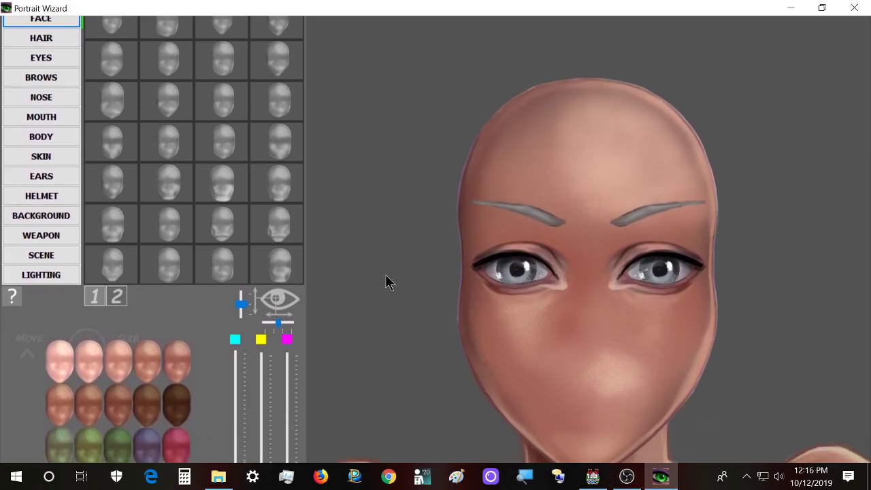
{"action": "scroll", "coordinate": [385, 282], "scroll_direction": "up", "scroll_amount": 2}
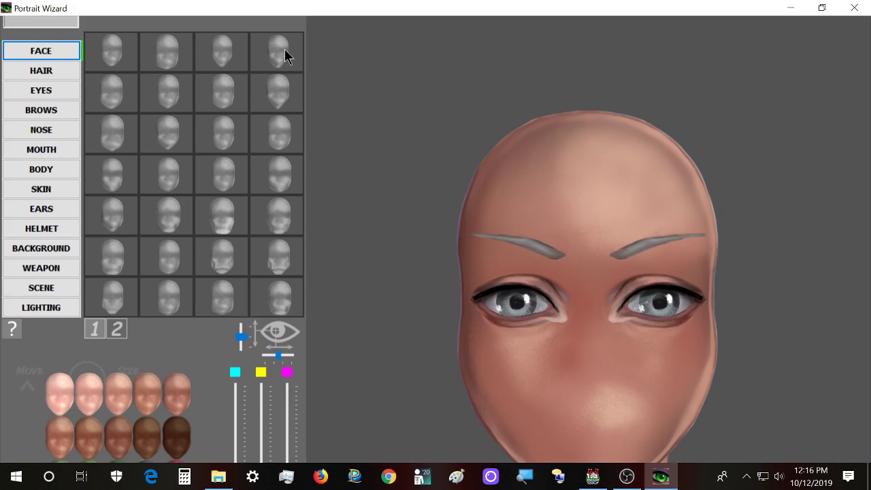
{"action": "scroll", "coordinate": [116, 120], "scroll_direction": "down", "scroll_amount": 2}
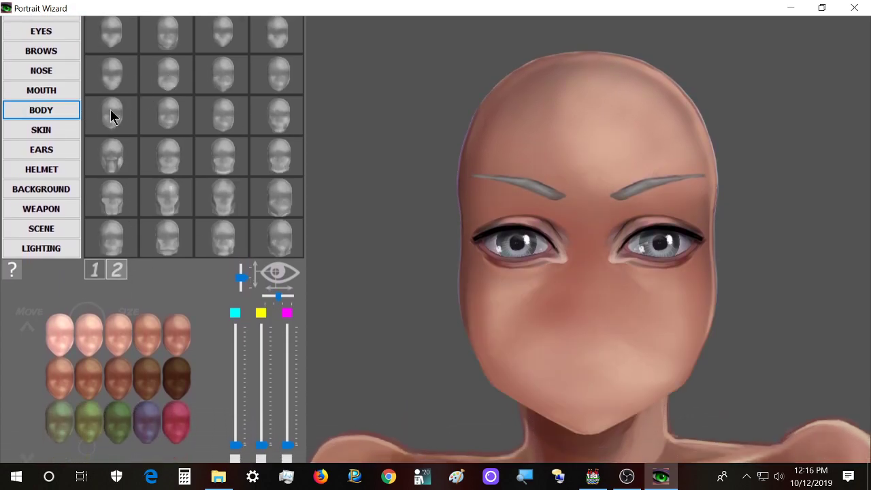
{"action": "scroll", "coordinate": [61, 74], "scroll_direction": "up", "scroll_amount": 2}
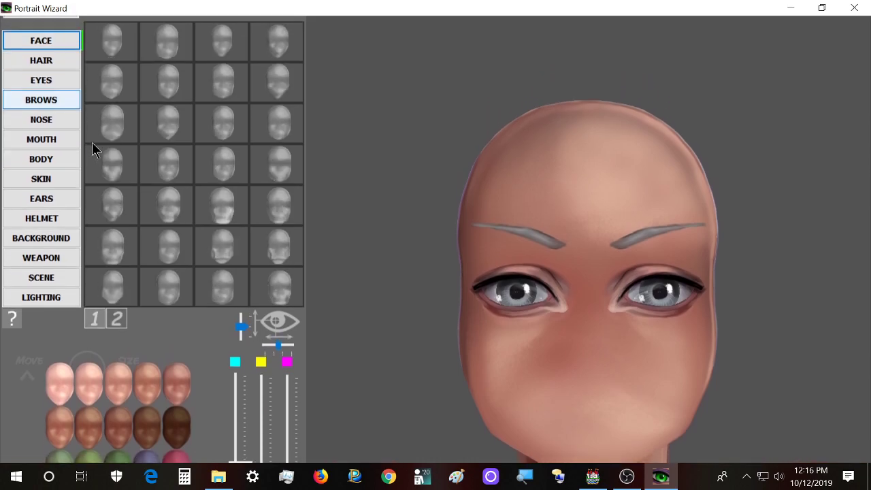
{"action": "scroll", "coordinate": [108, 144], "scroll_direction": "down", "scroll_amount": 1}
{"action": "scroll", "coordinate": [134, 179], "scroll_direction": "down", "scroll_amount": 2}
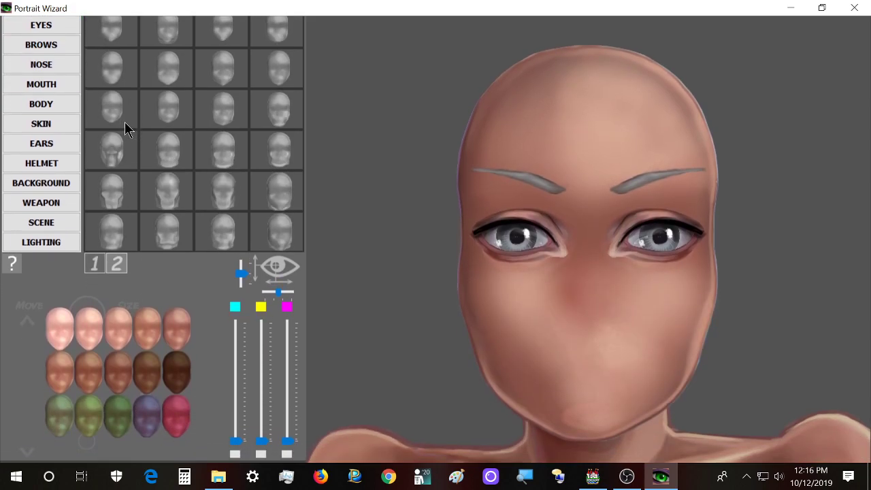
{"action": "scroll", "coordinate": [164, 105], "scroll_direction": "up", "scroll_amount": 4}
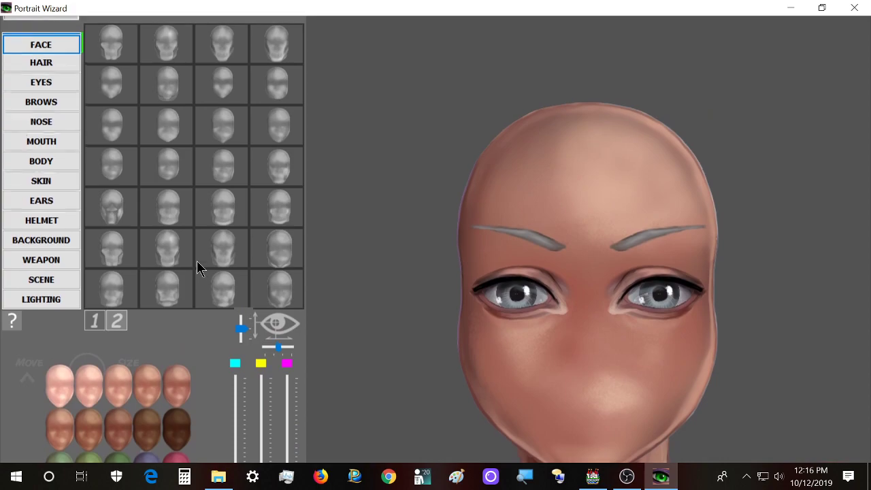
Open the HairTop hairstyles, look at a further page of styles and return to page 1
{"action": "left_click", "coordinate": [66, 96]}
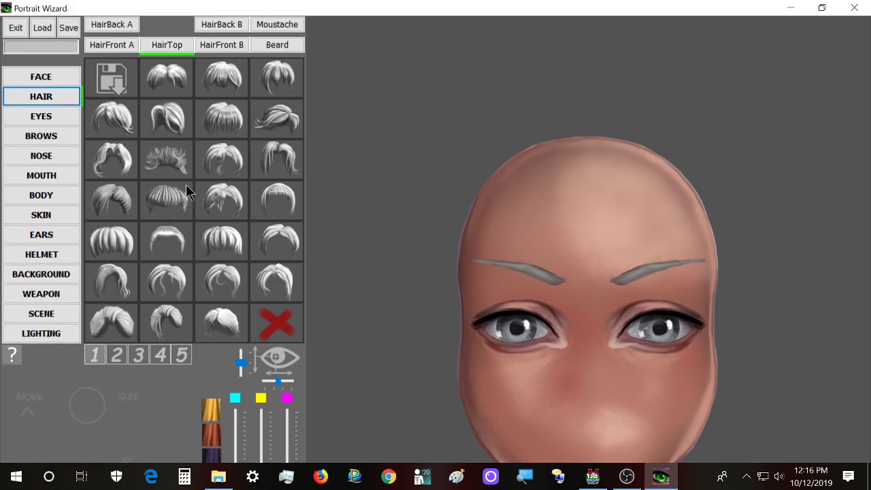
{"action": "left_click", "coordinate": [137, 362]}
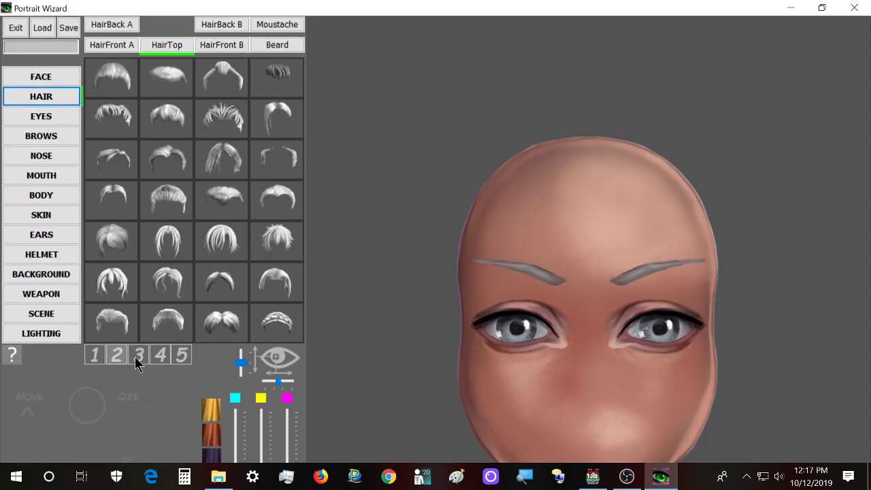
{"action": "left_click", "coordinate": [94, 359]}
Try several HairTop styles from page 1 on the portrait, including swept-back, fringed, centre-parted and short-banged hair
{"action": "left_click", "coordinate": [114, 298]}
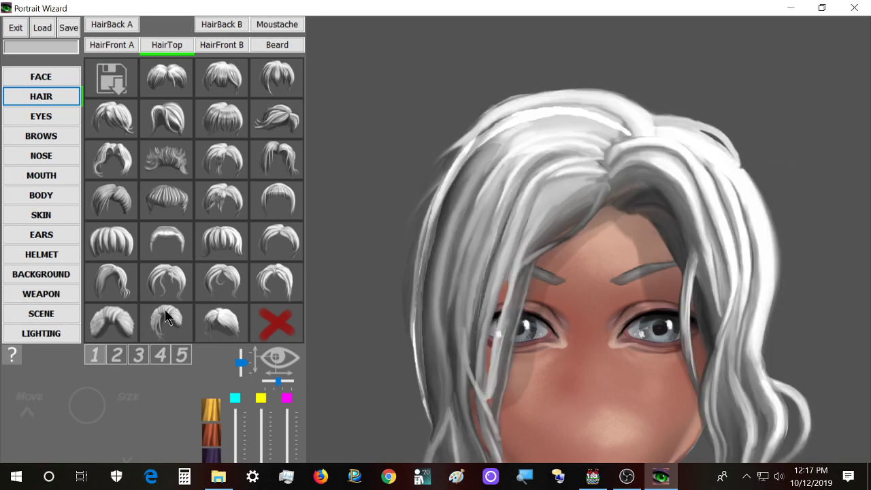
{"action": "scroll", "coordinate": [166, 311], "scroll_direction": "down", "scroll_amount": 2}
{"action": "left_click", "coordinate": [171, 284]}
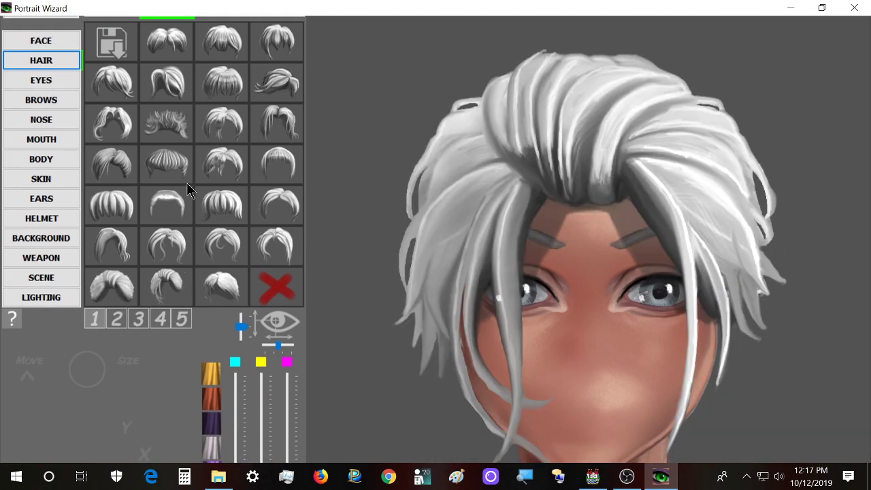
{"action": "left_click", "coordinate": [226, 202]}
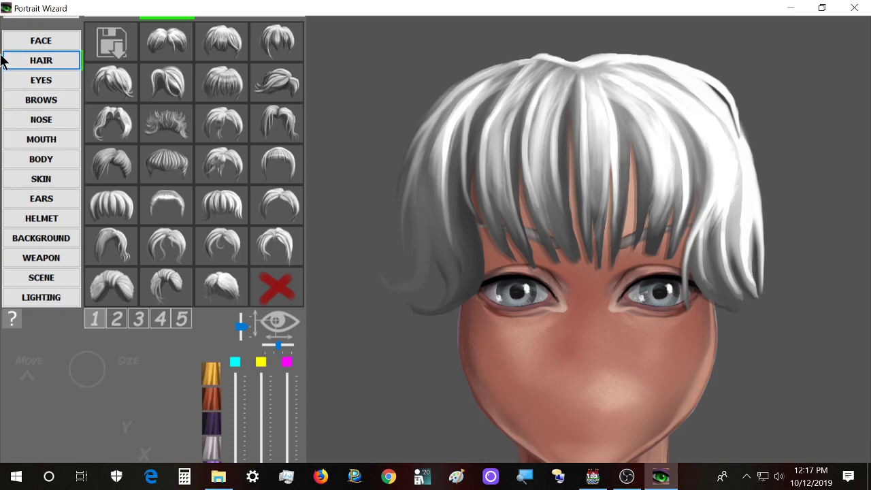
{"action": "left_click", "coordinate": [233, 82]}
{"action": "left_click", "coordinate": [278, 125]}
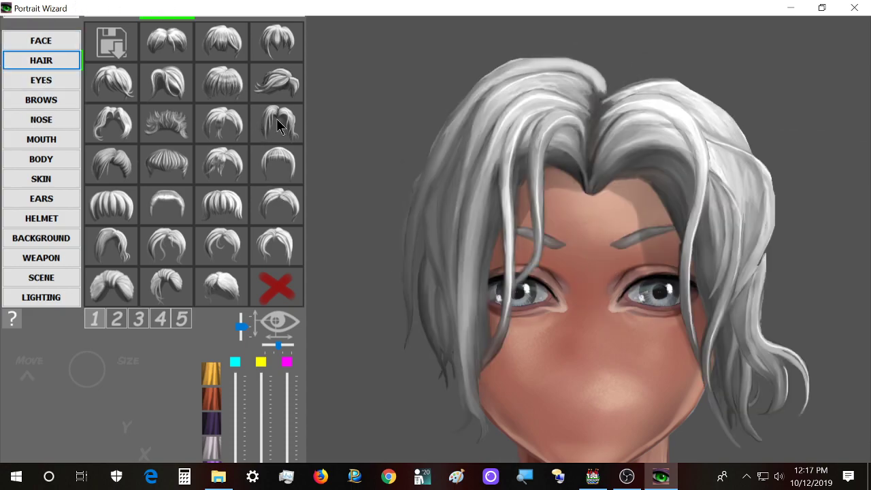
{"action": "left_click", "coordinate": [273, 162]}
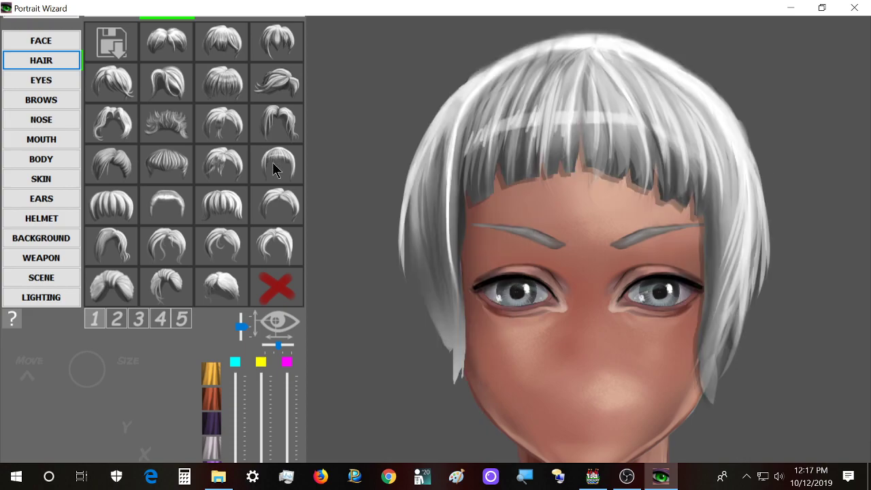
Try swept-back and side-swept HairTop styles from page 3, and apply a shaggy full-fringe style from page 4
{"action": "left_click", "coordinate": [141, 319]}
{"action": "left_click", "coordinate": [193, 162]}
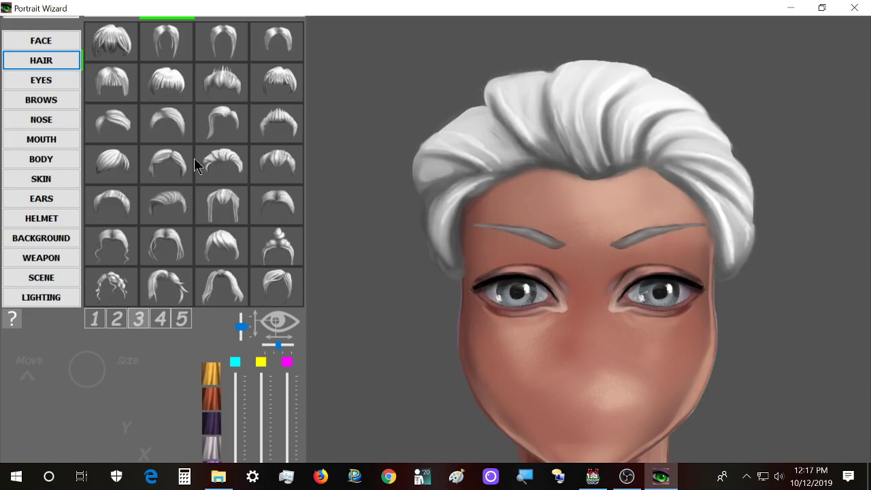
{"action": "left_click", "coordinate": [169, 118]}
{"action": "left_click", "coordinate": [216, 118]}
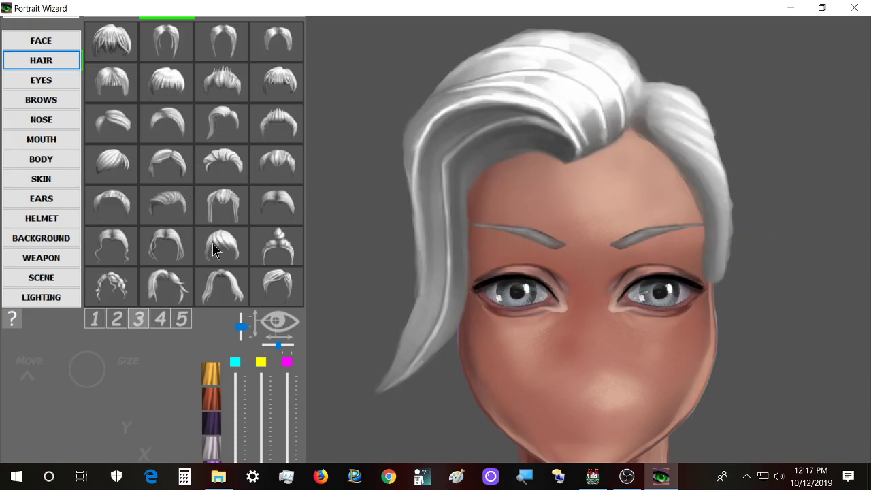
{"action": "left_click", "coordinate": [168, 321]}
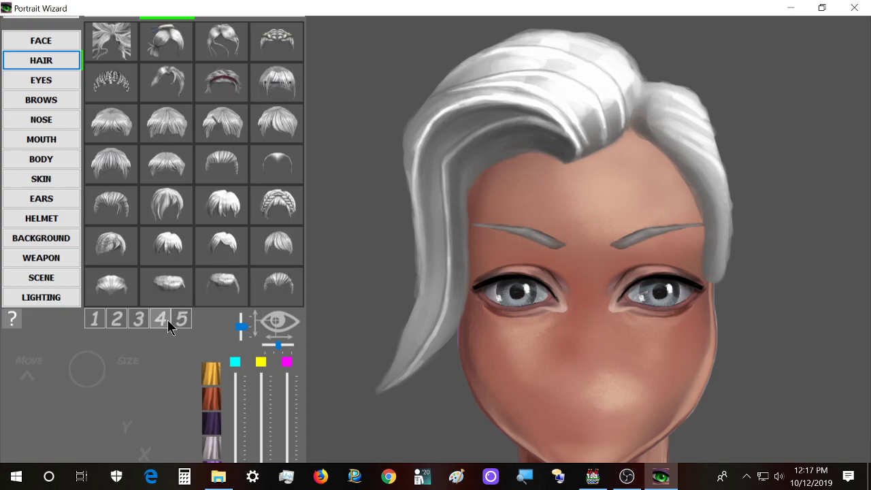
{"action": "left_click", "coordinate": [181, 124]}
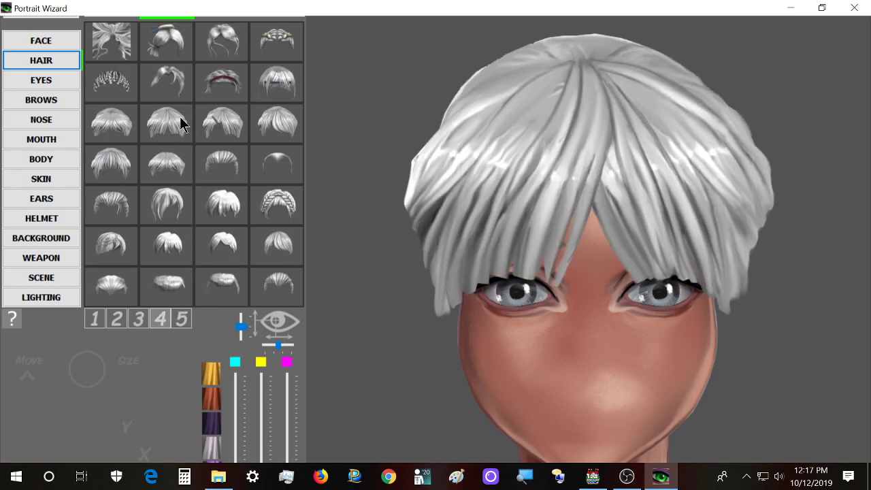
Open page 5 of the HairTop styles and try the side-only hair and the shaggy fringe with beaded side braids
{"action": "left_click", "coordinate": [185, 317]}
{"action": "left_click", "coordinate": [296, 150]}
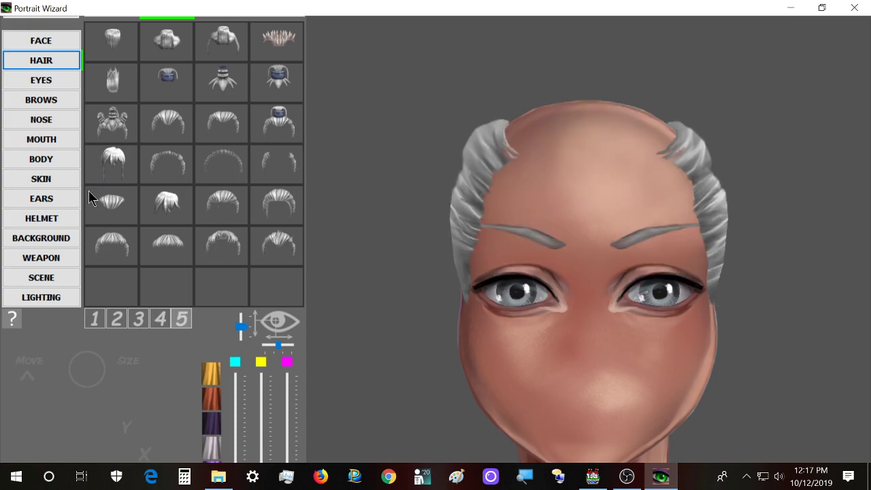
{"action": "left_click", "coordinate": [120, 166]}
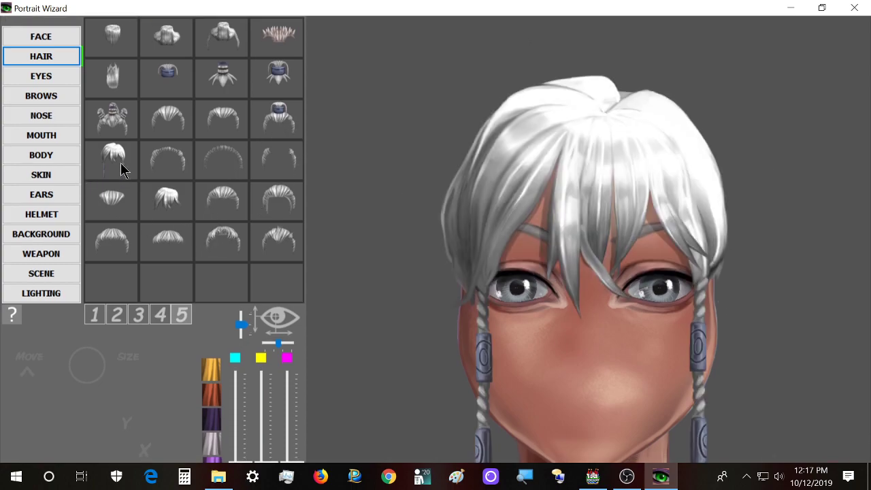
{"action": "scroll", "coordinate": [121, 169], "scroll_direction": "down", "scroll_amount": 3}
{"action": "scroll", "coordinate": [147, 311], "scroll_direction": "up", "scroll_amount": 4}
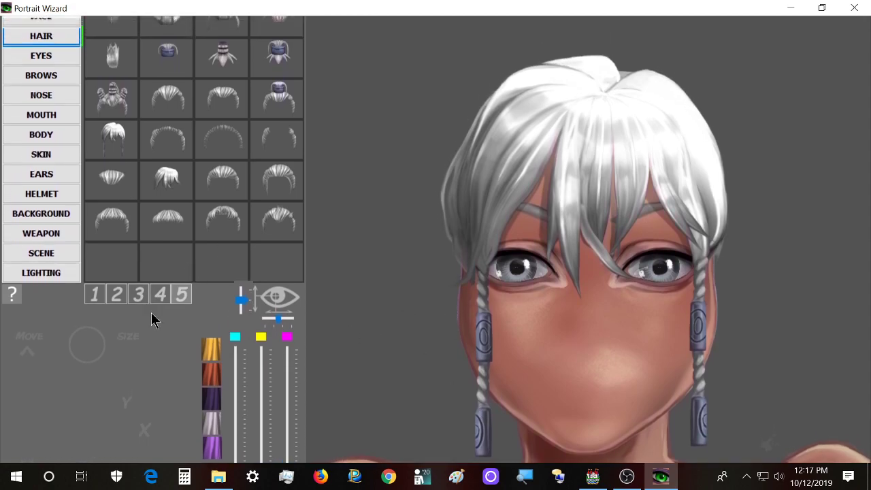
Try the swept-back HairTop styles from page 5, including the one with loose strands framing the face
{"action": "left_click", "coordinate": [284, 216]}
{"action": "scroll", "coordinate": [285, 216], "scroll_direction": "down", "scroll_amount": 1}
{"action": "left_click", "coordinate": [286, 216]}
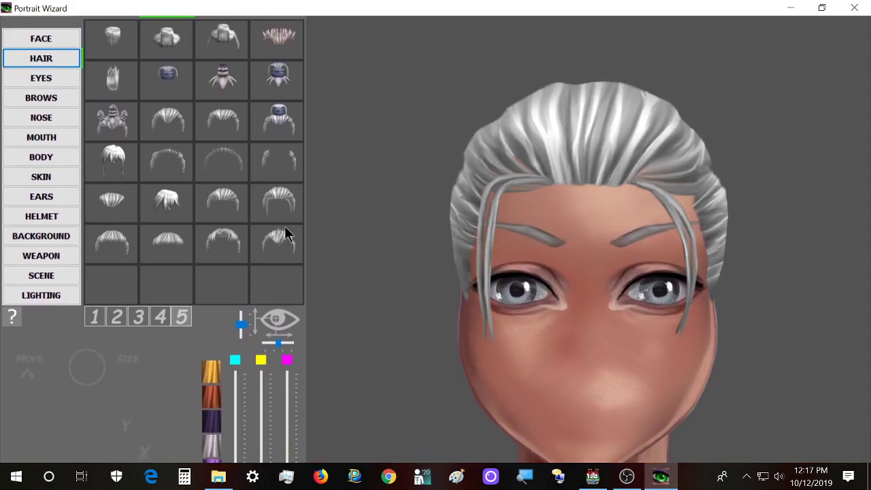
{"action": "left_click", "coordinate": [273, 244]}
Try the topknot HairTop styles held by a blue band from page 5 on the portrait
{"action": "scroll", "coordinate": [192, 174], "scroll_direction": "up", "scroll_amount": 1}
{"action": "left_click", "coordinate": [276, 52]}
{"action": "left_click", "coordinate": [277, 86]}
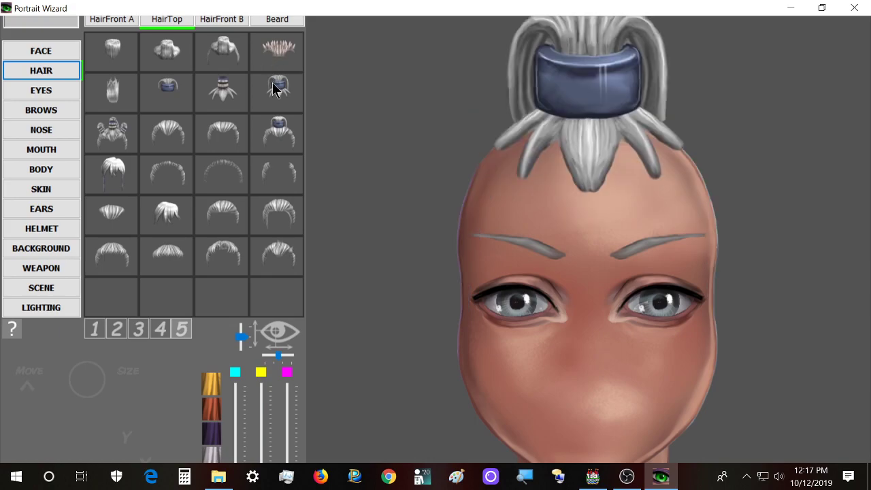
{"action": "scroll", "coordinate": [240, 89], "scroll_direction": "up", "scroll_amount": 2}
{"action": "left_click", "coordinate": [174, 114]}
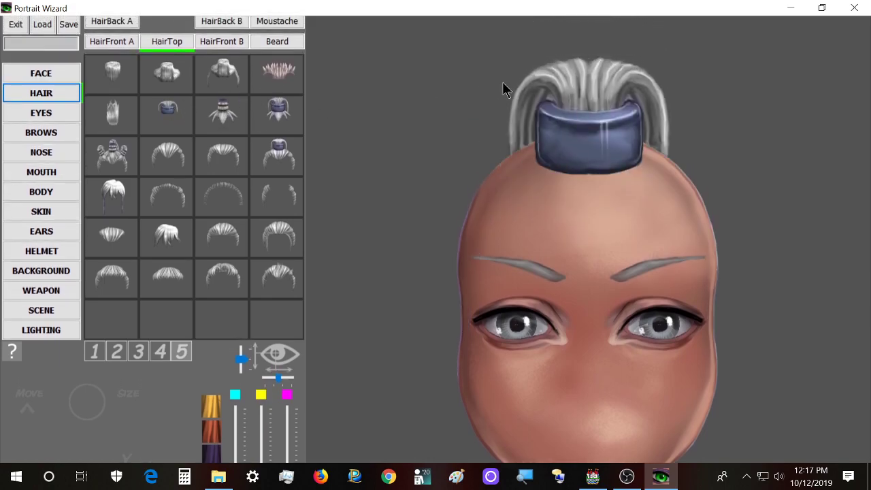
{"action": "scroll", "coordinate": [120, 311], "scroll_direction": "down", "scroll_amount": 3}
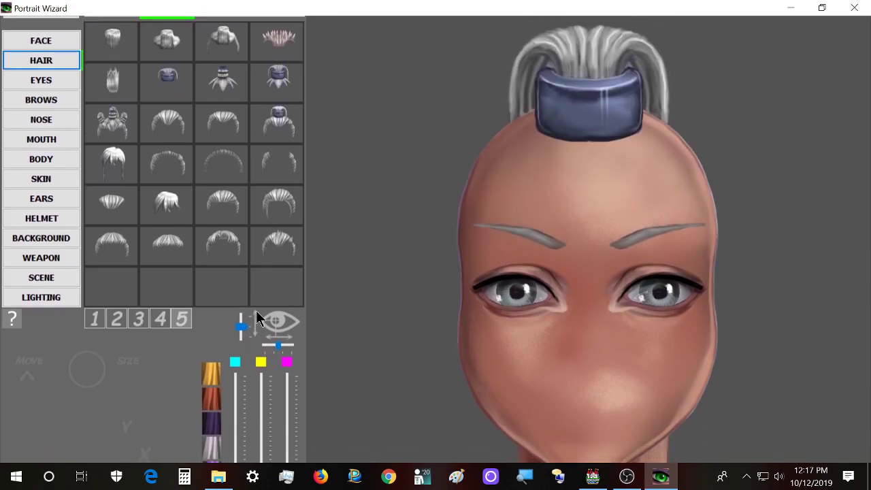
Return to page 4 of the HairTop styles and try the fringe with a hair clip and the shaggy full fringe
{"action": "scroll", "coordinate": [255, 318], "scroll_direction": "up", "scroll_amount": 3}
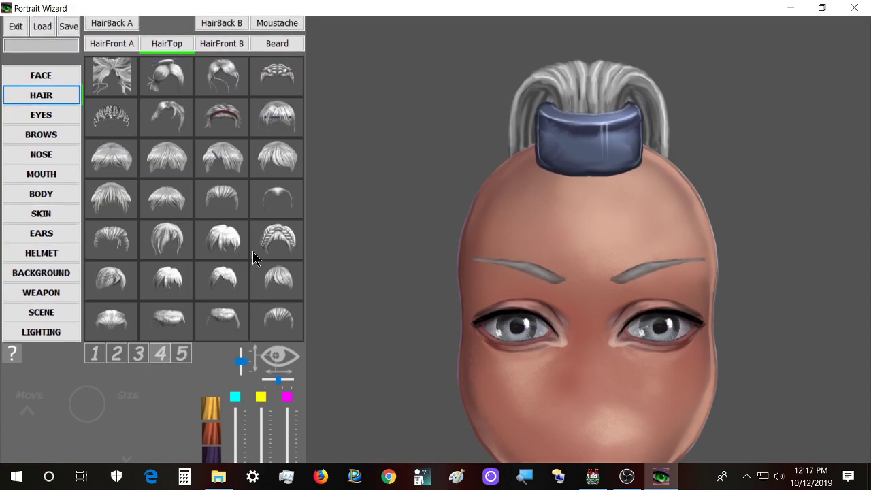
{"action": "left_click", "coordinate": [271, 234]}
{"action": "scroll", "coordinate": [273, 239], "scroll_direction": "down", "scroll_amount": 3}
{"action": "scroll", "coordinate": [224, 228], "scroll_direction": "up", "scroll_amount": 2}
{"action": "left_click", "coordinate": [180, 185]}
{"action": "left_click", "coordinate": [223, 147]}
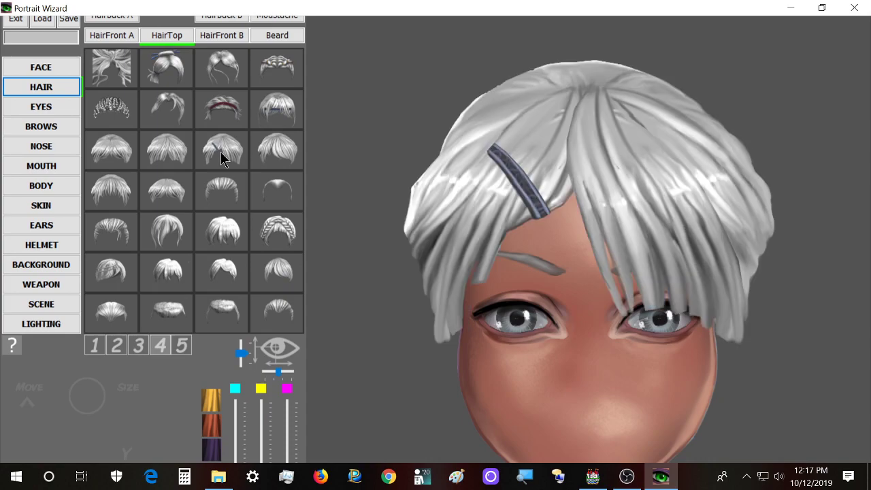
{"action": "left_click", "coordinate": [167, 197]}
{"action": "left_click", "coordinate": [225, 228]}
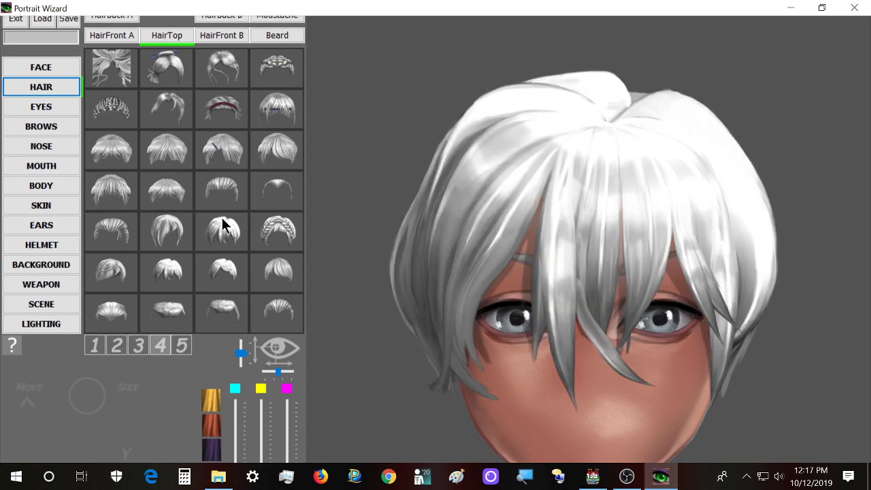
Try the bun with blue hair sticks, the wild voluminous hair and the side-swept style with wrapped strands from HairTop page 4
{"action": "scroll", "coordinate": [223, 219], "scroll_direction": "down", "scroll_amount": 1}
{"action": "scroll", "coordinate": [215, 238], "scroll_direction": "up", "scroll_amount": 2}
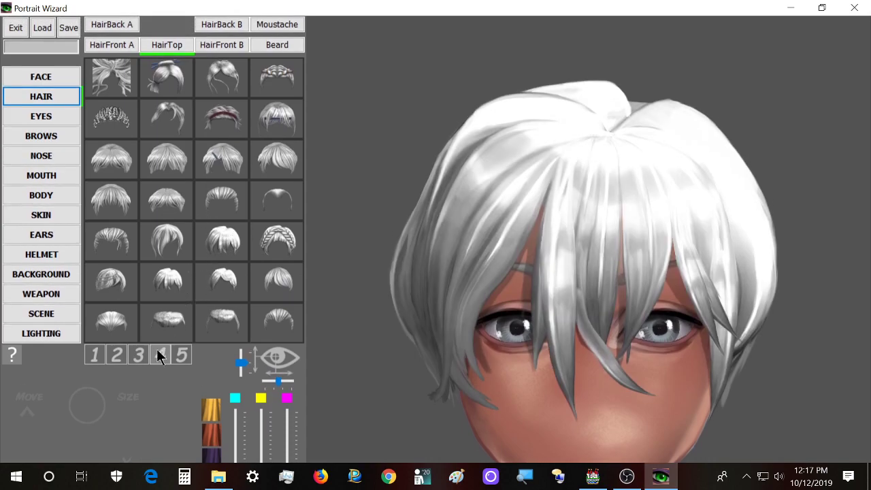
{"action": "left_click", "coordinate": [169, 85]}
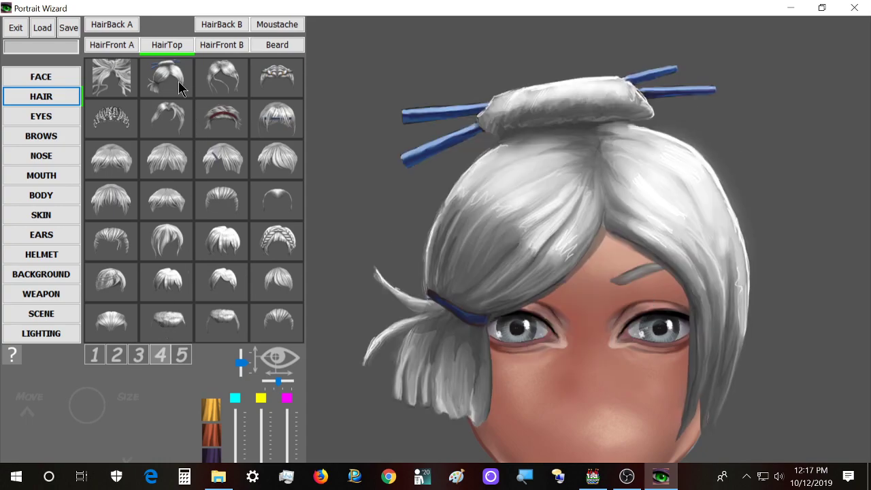
{"action": "left_click", "coordinate": [117, 87]}
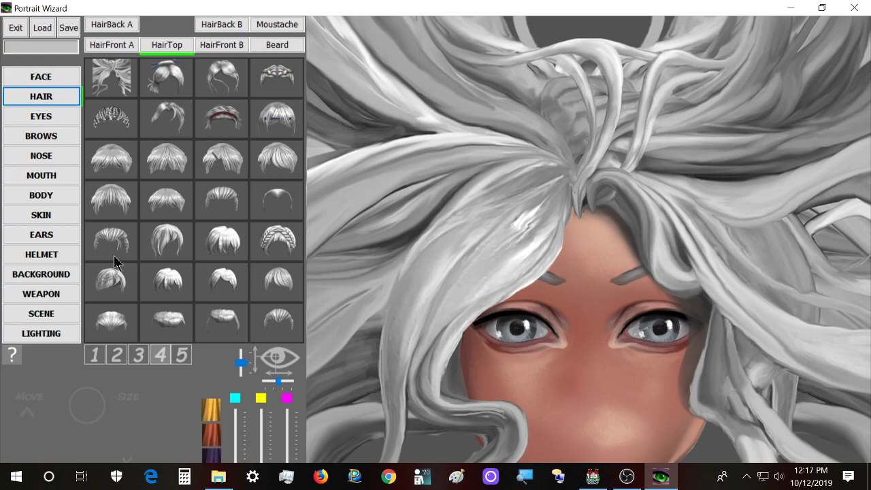
{"action": "left_click", "coordinate": [117, 280]}
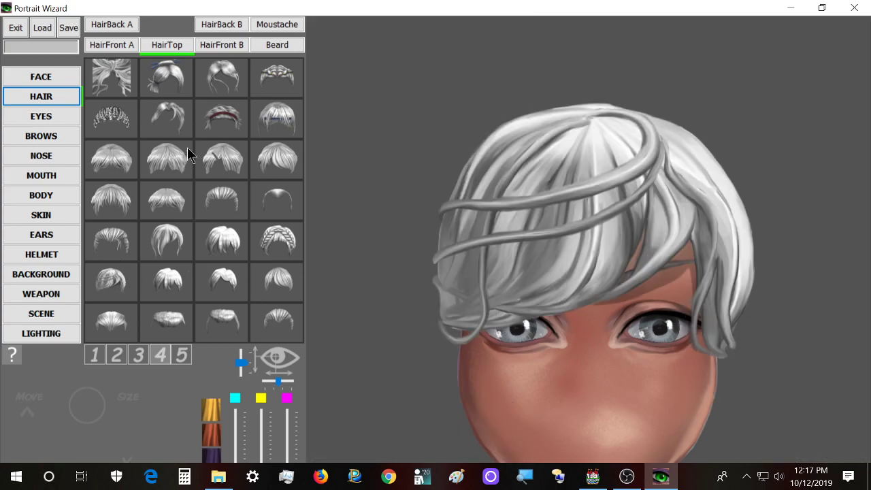
Try the swept-back and one-eye fringe HairTop styles, and apply the shaggy full-fringe style from page 4
{"action": "left_click", "coordinate": [180, 68]}
{"action": "left_click", "coordinate": [230, 192]}
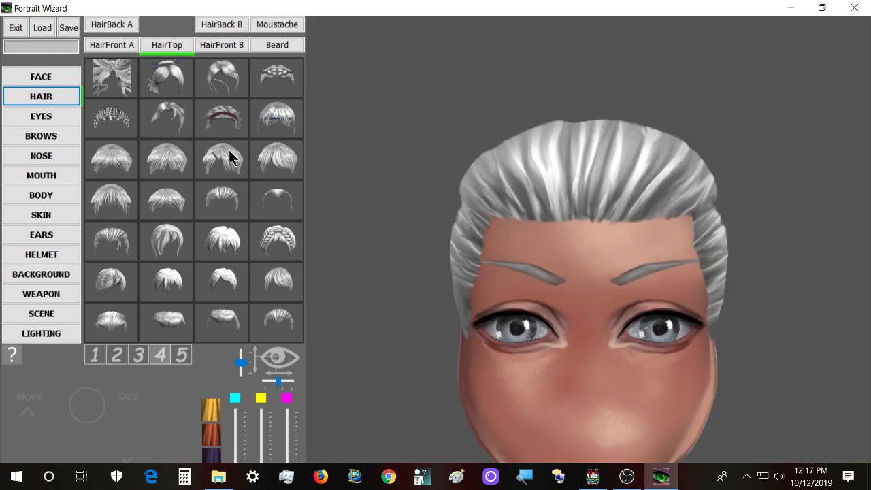
{"action": "left_click", "coordinate": [192, 229]}
{"action": "scroll", "coordinate": [241, 227], "scroll_direction": "down", "scroll_amount": 4}
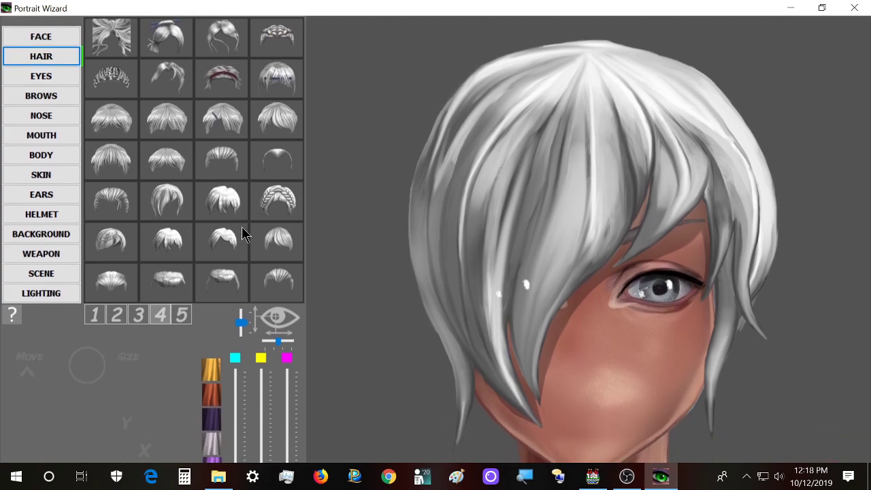
{"action": "scroll", "coordinate": [242, 227], "scroll_direction": "up", "scroll_amount": 1}
{"action": "left_click", "coordinate": [241, 226]}
{"action": "scroll", "coordinate": [242, 226], "scroll_direction": "up", "scroll_amount": 1}
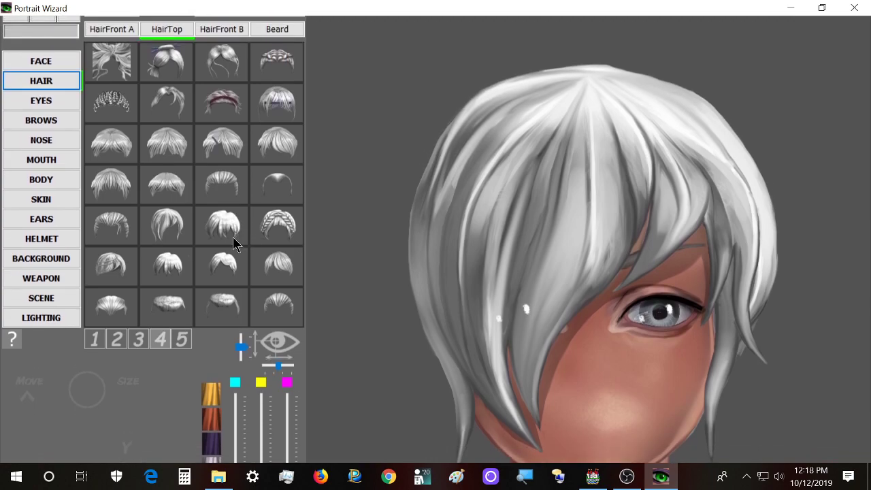
{"action": "scroll", "coordinate": [232, 237], "scroll_direction": "up", "scroll_amount": 2}
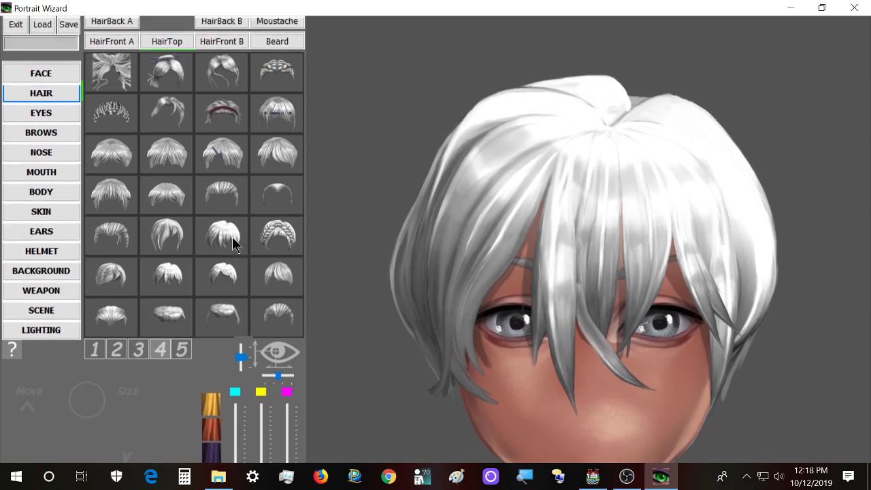
Open the HairFront A pieces and try a thin curved lock, a thick braid and twin banded braids from page 1
{"action": "left_click", "coordinate": [129, 45]}
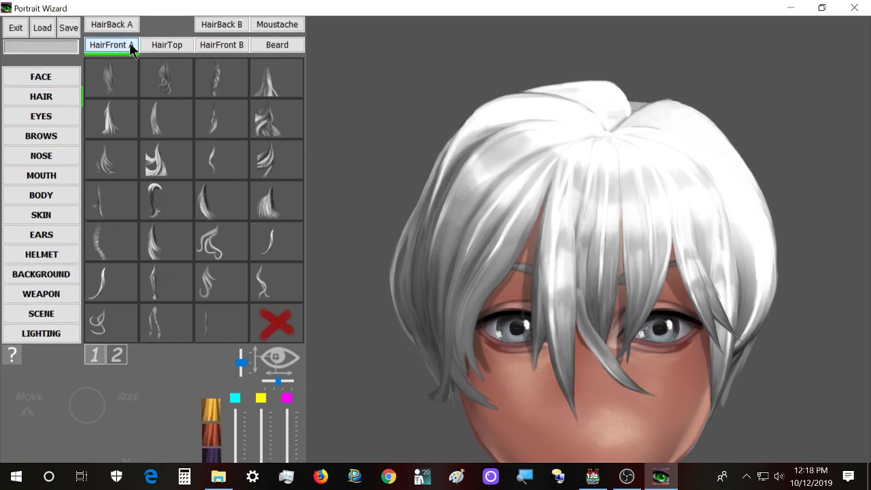
{"action": "scroll", "coordinate": [194, 211], "scroll_direction": "down", "scroll_amount": 5}
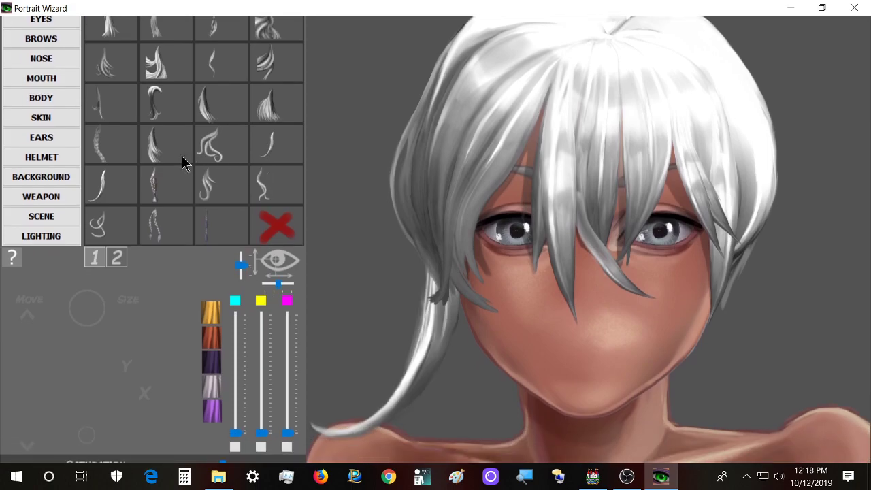
{"action": "left_click", "coordinate": [109, 151]}
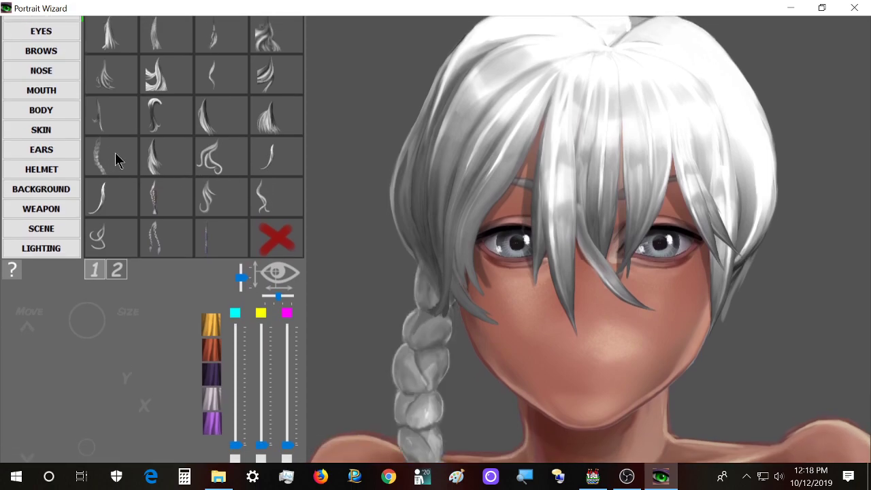
{"action": "left_click", "coordinate": [156, 192]}
{"action": "scroll", "coordinate": [159, 207], "scroll_direction": "down", "scroll_amount": 2}
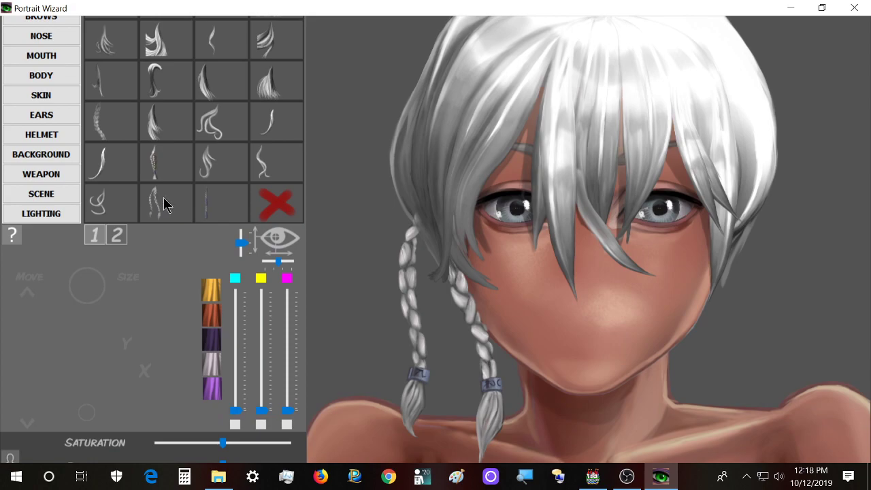
Try the beaded strand from HairFront A page 1, and apply the wide flowing lock from page 2
{"action": "scroll", "coordinate": [166, 201], "scroll_direction": "up", "scroll_amount": 1}
{"action": "left_click", "coordinate": [222, 223]}
{"action": "left_click", "coordinate": [123, 244]}
{"action": "scroll", "coordinate": [147, 201], "scroll_direction": "up", "scroll_amount": 2}
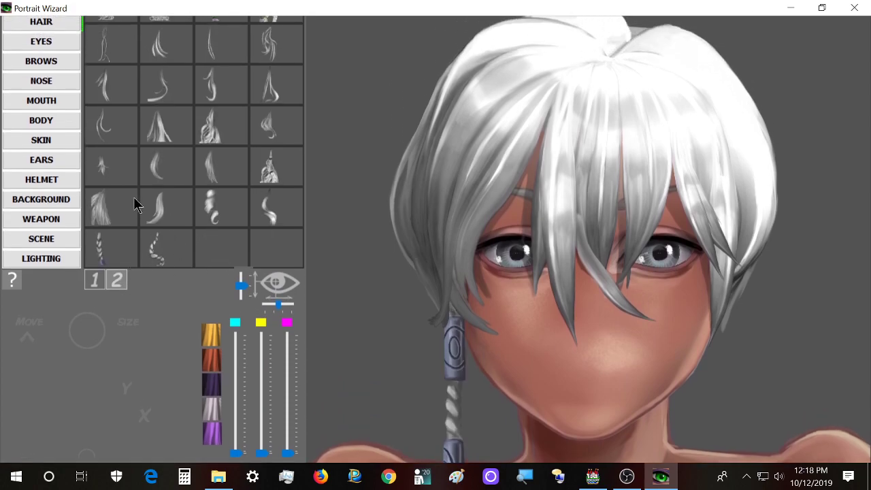
{"action": "scroll", "coordinate": [129, 212], "scroll_direction": "up", "scroll_amount": 1}
{"action": "left_click", "coordinate": [112, 228]}
{"action": "scroll", "coordinate": [116, 285], "scroll_direction": "down", "scroll_amount": 2}
{"action": "scroll", "coordinate": [163, 68], "scroll_direction": "up", "scroll_amount": 3}
{"action": "scroll", "coordinate": [111, 323], "scroll_direction": "up", "scroll_amount": 3}
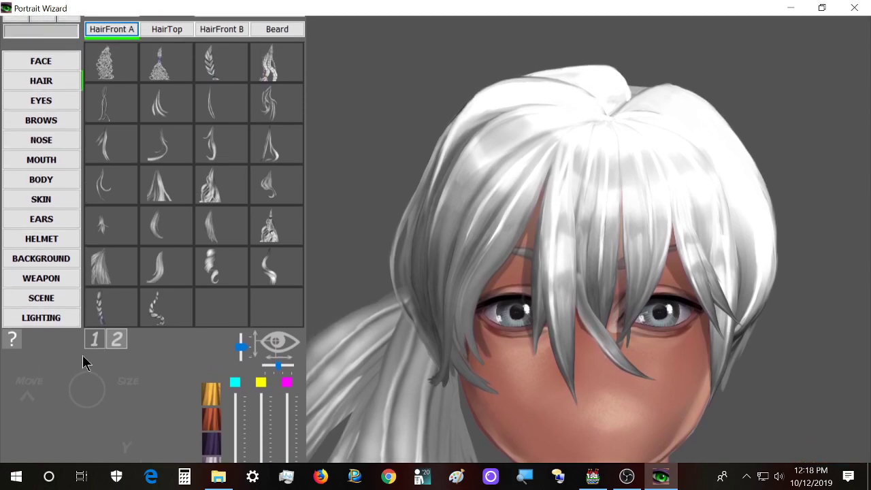
Switch to File Explorer and go from the Portraits folder to the Hair folder inside the Portrait Wizard folder
{"action": "left_click", "coordinate": [226, 475]}
{"action": "scroll", "coordinate": [405, 286], "scroll_direction": "up", "scroll_amount": 4}
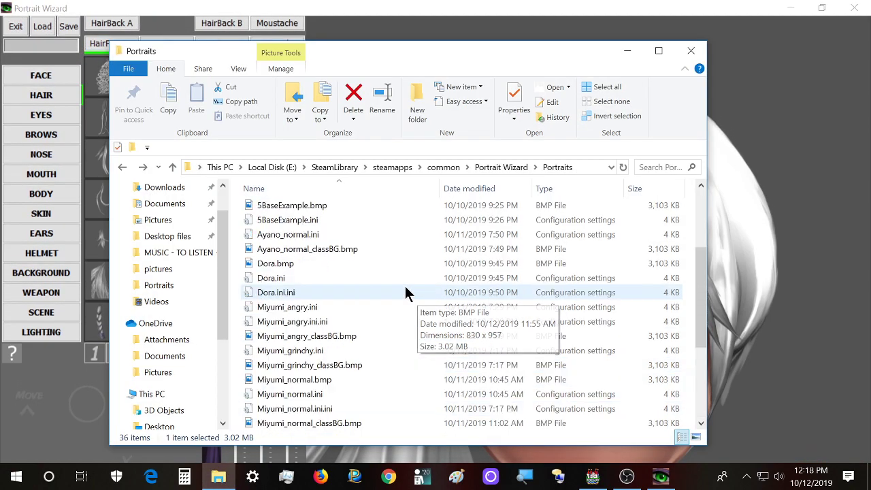
{"action": "key", "text": "alt+Left"}
{"action": "double_click", "coordinate": [404, 293]}
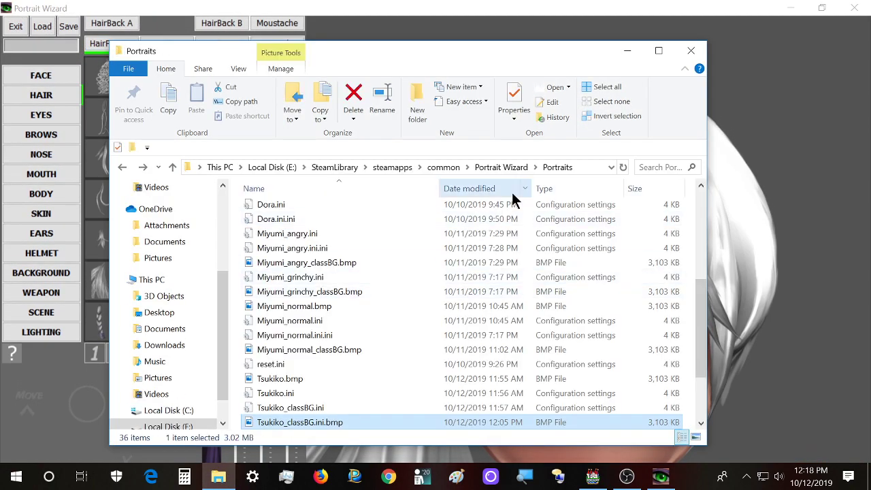
{"action": "left_click", "coordinate": [502, 168]}
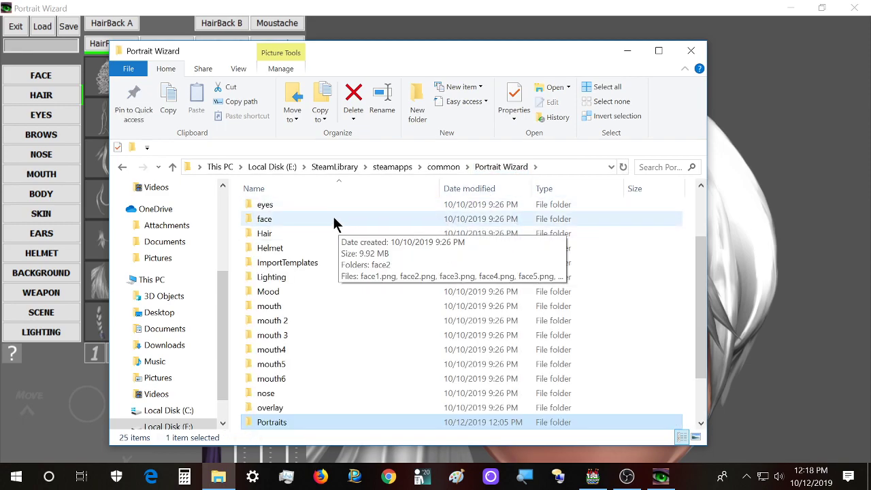
{"action": "left_click", "coordinate": [313, 234]}
{"action": "double_click", "coordinate": [311, 236]}
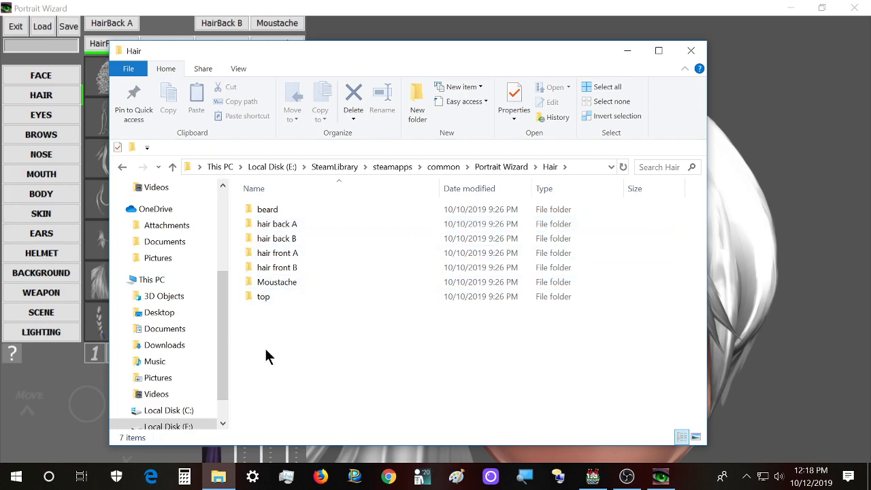
Open the hair front B folder and examine its hair part images
{"action": "left_click", "coordinate": [278, 267]}
{"action": "double_click", "coordinate": [277, 267]}
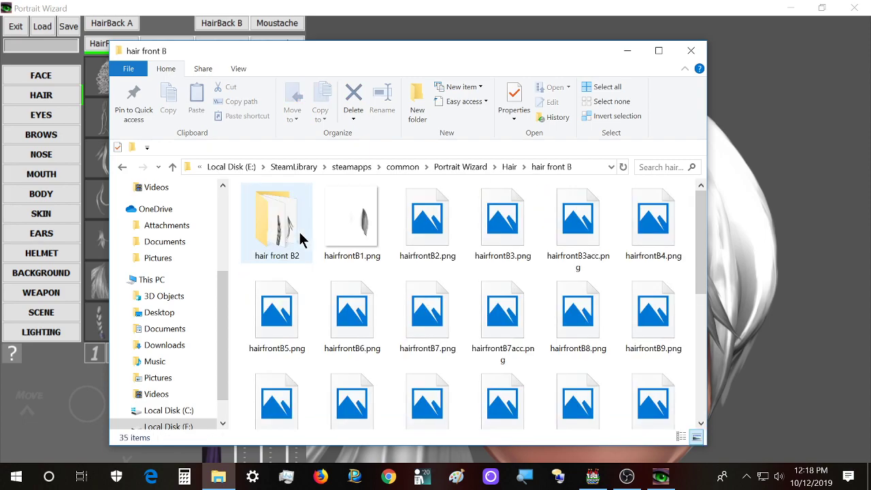
{"action": "scroll", "coordinate": [301, 237], "scroll_direction": "down", "scroll_amount": 4}
{"action": "scroll", "coordinate": [409, 235], "scroll_direction": "up", "scroll_amount": 5}
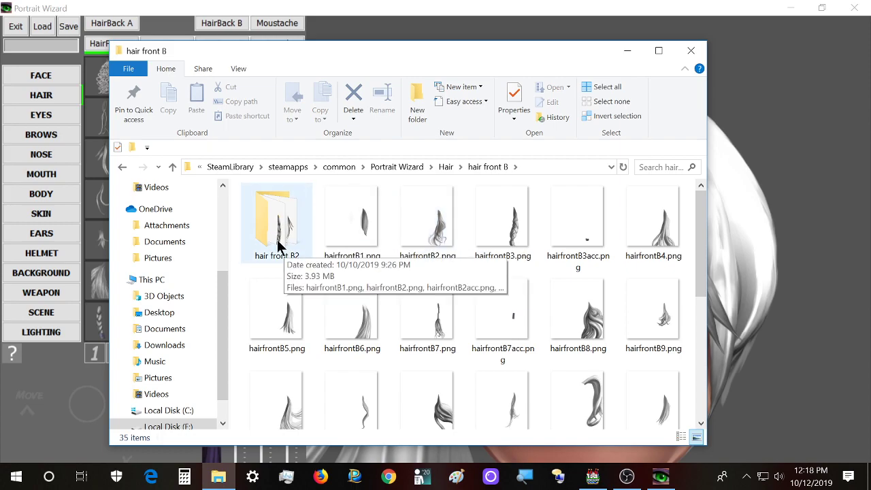
Go back up to the Portrait Wizard folder in File Explorer, open the Portraits folder and return to Portrait Wizard
{"action": "left_click", "coordinate": [77, 423]}
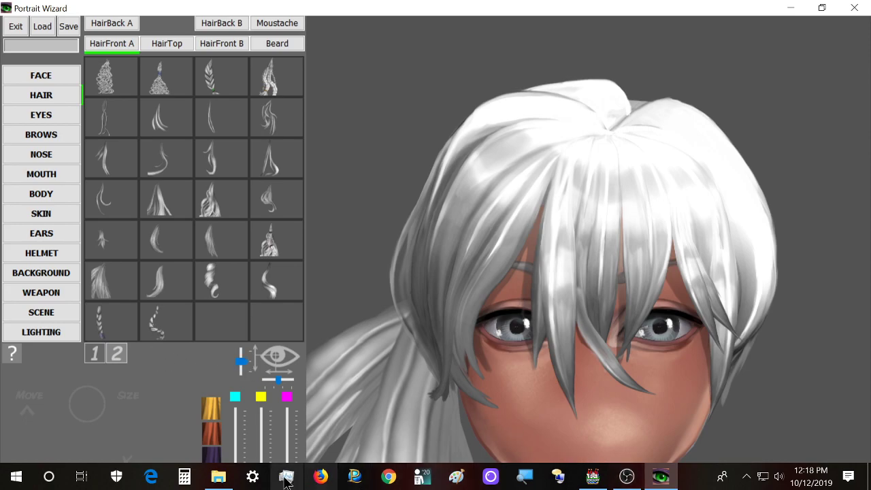
{"action": "left_click", "coordinate": [217, 476]}
{"action": "key", "text": "alt+Up"}
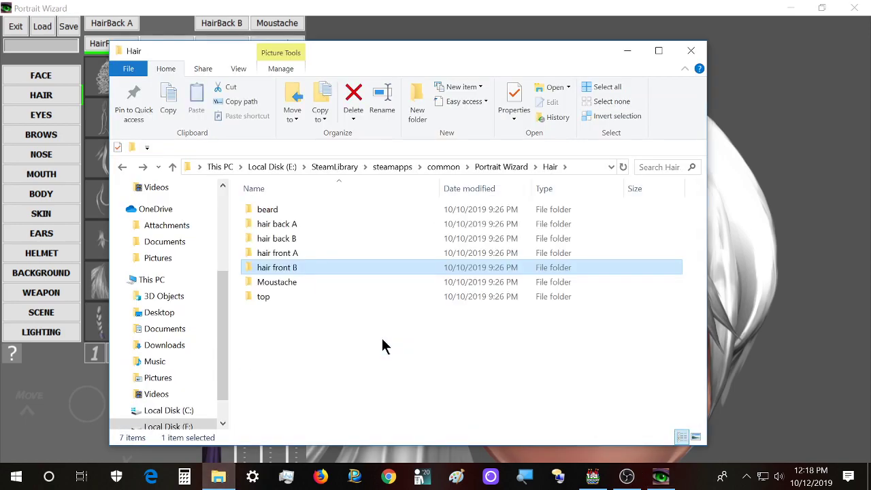
{"action": "key", "text": "alt+Up"}
{"action": "scroll", "coordinate": [317, 374], "scroll_direction": "down", "scroll_amount": 3}
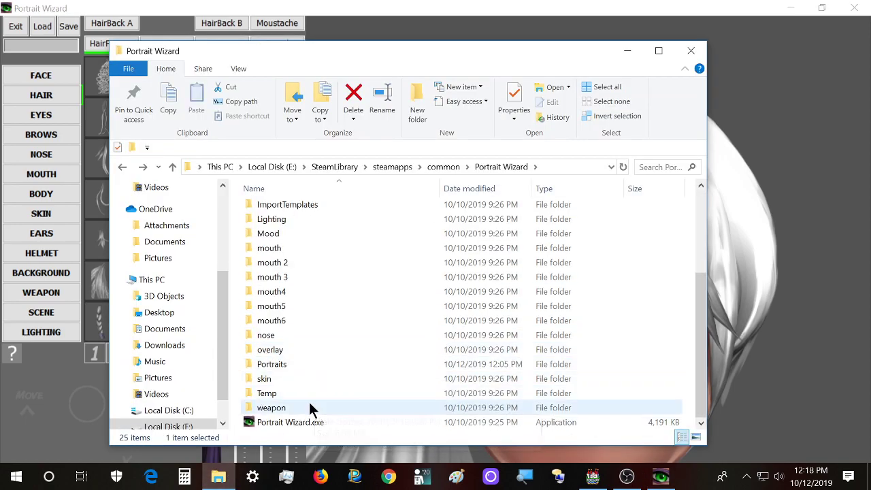
{"action": "double_click", "coordinate": [317, 365]}
{"action": "left_click", "coordinate": [382, 3]}
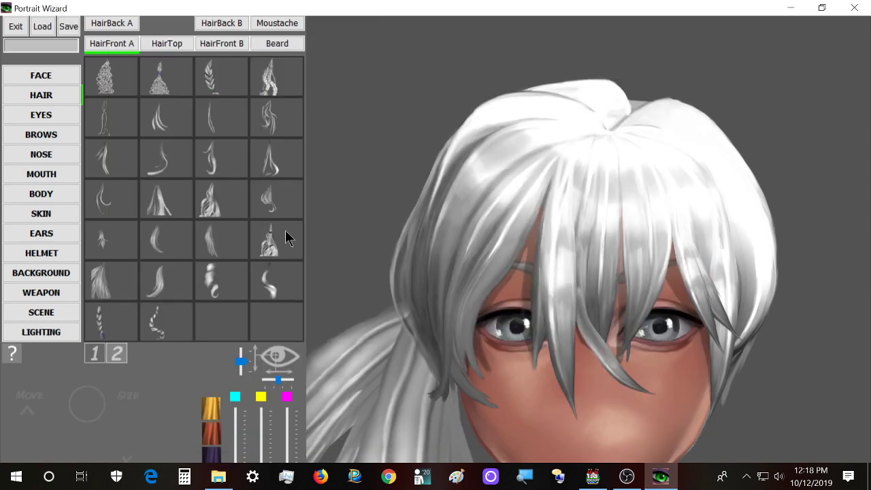
Apply a long flowing HairFront A lock from page 2 that falls over the shoulder
{"action": "scroll", "coordinate": [170, 195], "scroll_direction": "down", "scroll_amount": 2}
{"action": "scroll", "coordinate": [179, 163], "scroll_direction": "down", "scroll_amount": 3}
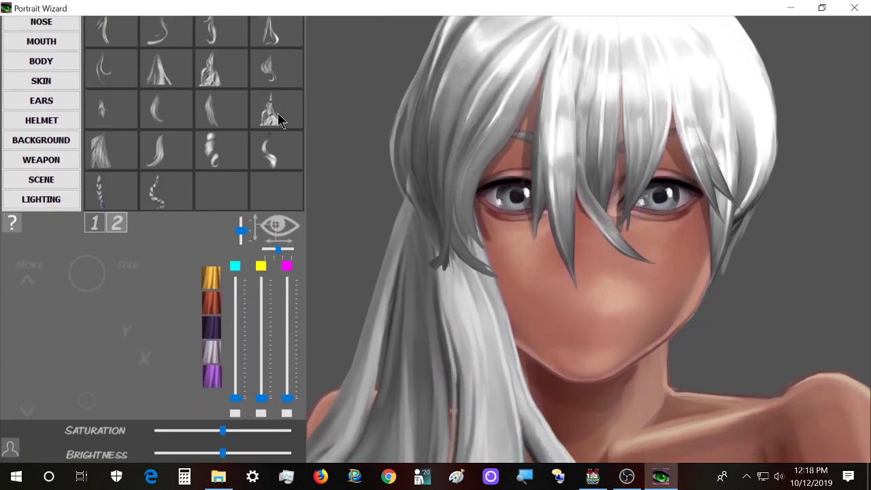
Try the braided and loose side ponytail locks from HairFront A page 2, and reapply the long flowing lock
{"action": "left_click", "coordinate": [275, 117]}
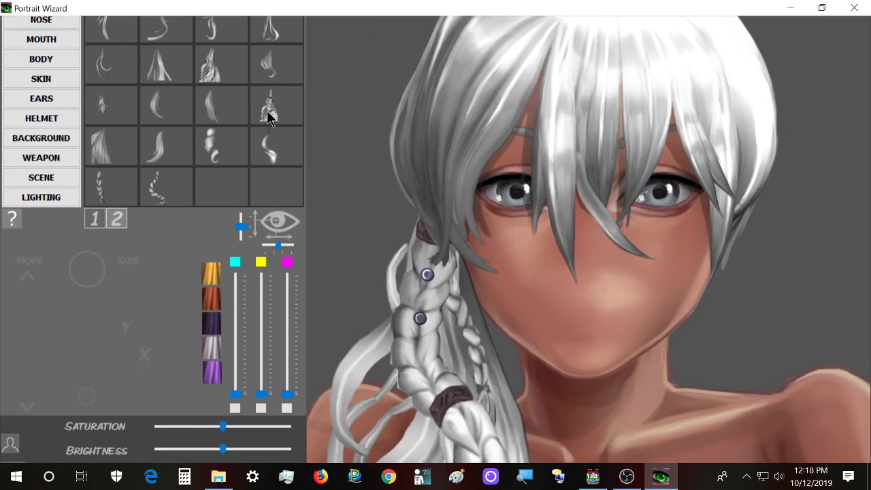
{"action": "left_click", "coordinate": [98, 147]}
{"action": "scroll", "coordinate": [157, 140], "scroll_direction": "up", "scroll_amount": 1}
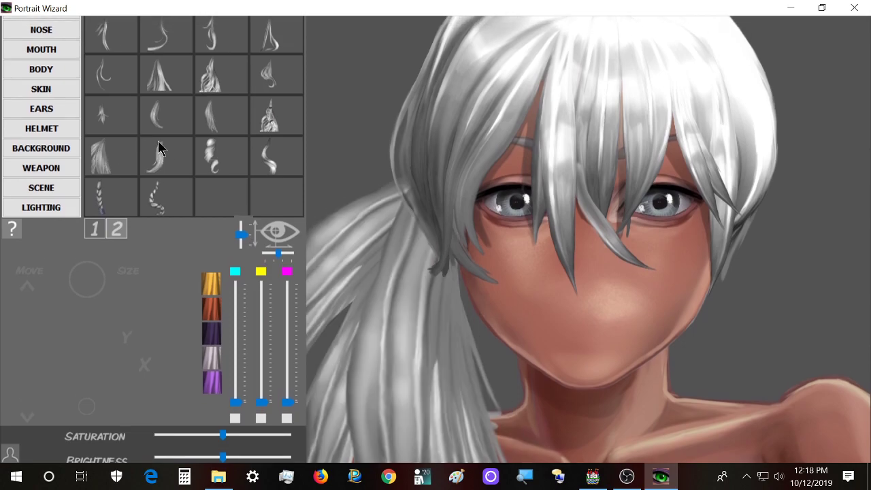
{"action": "left_click", "coordinate": [168, 170]}
{"action": "scroll", "coordinate": [169, 171], "scroll_direction": "down", "scroll_amount": 1}
{"action": "scroll", "coordinate": [163, 147], "scroll_direction": "up", "scroll_amount": 1}
{"action": "left_click", "coordinate": [152, 108]}
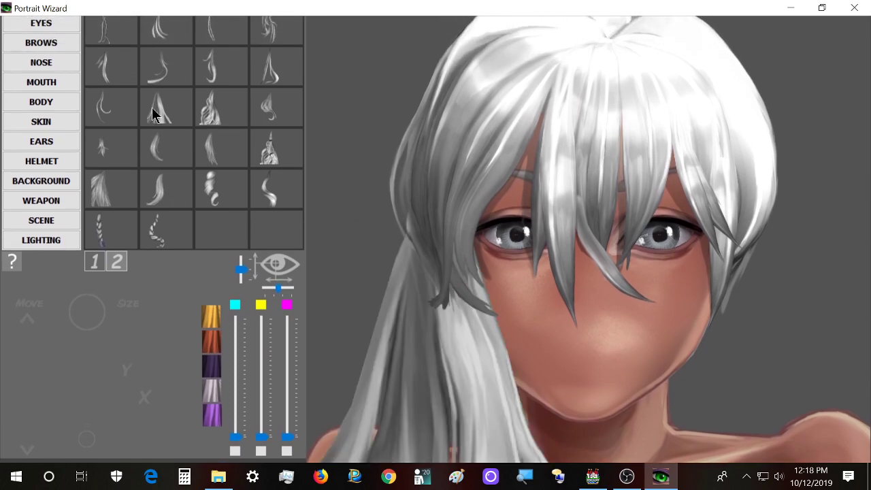
{"action": "scroll", "coordinate": [152, 107], "scroll_direction": "down", "scroll_amount": 2}
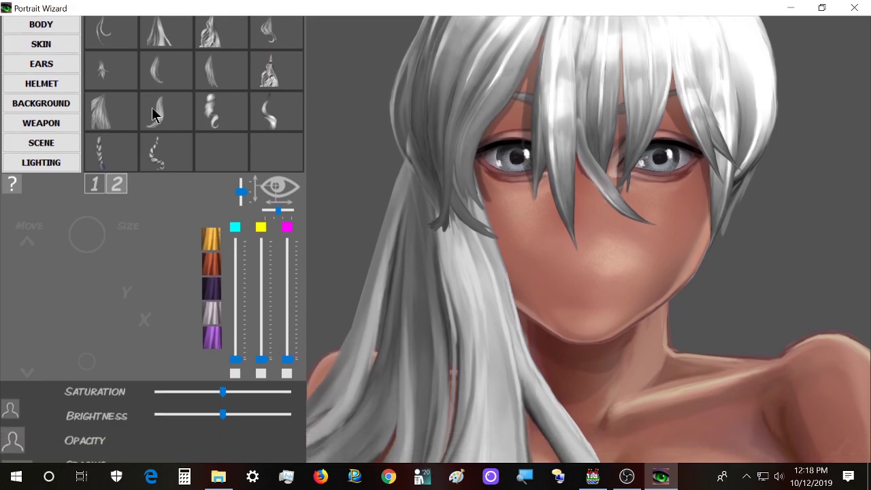
Show the HairFront B parts and apply a long lock whose ends flare outward away from the shoulder
{"action": "scroll", "coordinate": [153, 107], "scroll_direction": "up", "scroll_amount": 5}
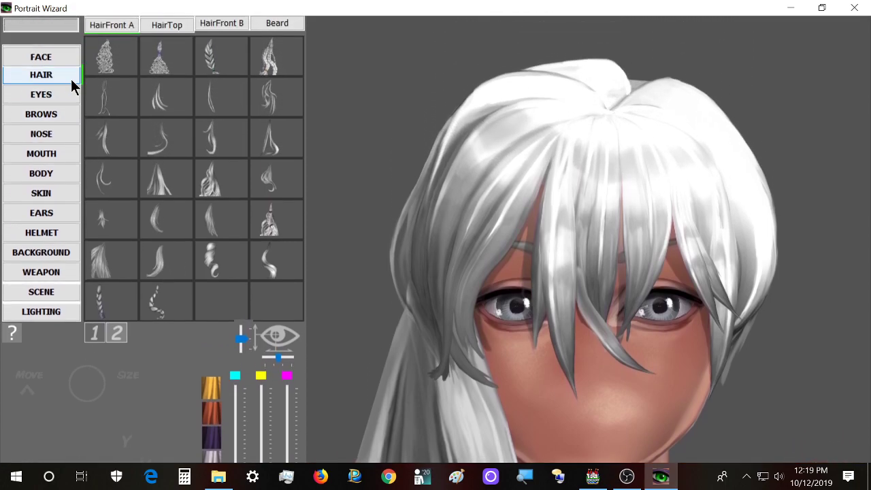
{"action": "scroll", "coordinate": [71, 79], "scroll_direction": "up", "scroll_amount": 1}
{"action": "left_click", "coordinate": [216, 46]}
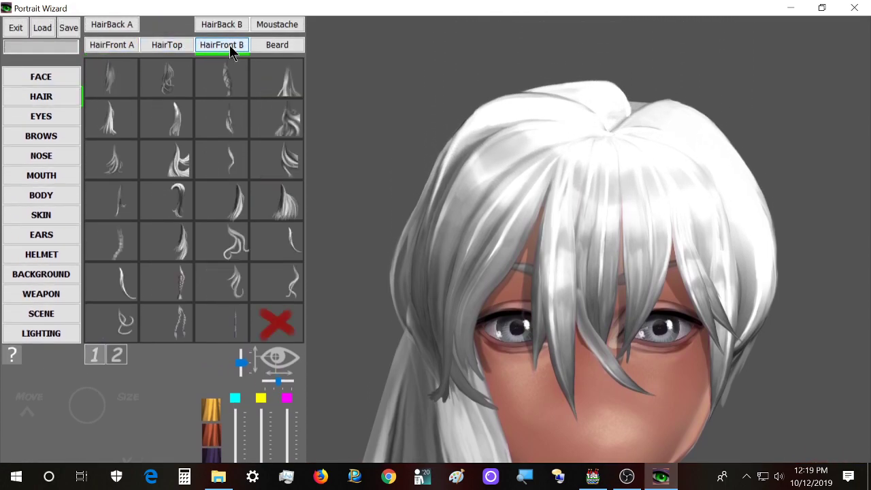
{"action": "scroll", "coordinate": [245, 75], "scroll_direction": "down", "scroll_amount": 2}
{"action": "scroll", "coordinate": [179, 95], "scroll_direction": "down", "scroll_amount": 4}
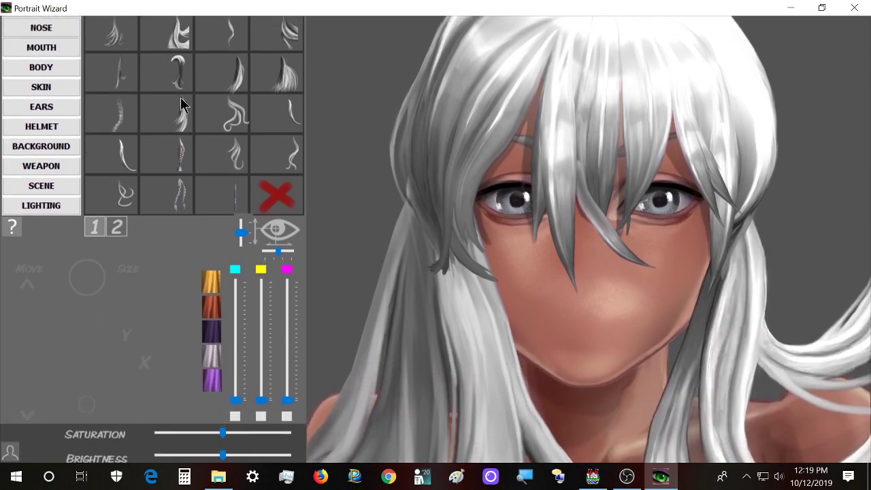
{"action": "scroll", "coordinate": [172, 69], "scroll_direction": "up", "scroll_amount": 1}
{"action": "scroll", "coordinate": [170, 72], "scroll_direction": "down", "scroll_amount": 1}
Try other HairFront B page 1 locks, including a high ponytail, a loose side tail and thin curling strands
{"action": "left_click", "coordinate": [168, 73]}
{"action": "scroll", "coordinate": [169, 73], "scroll_direction": "up", "scroll_amount": 1}
{"action": "scroll", "coordinate": [171, 78], "scroll_direction": "up", "scroll_amount": 5}
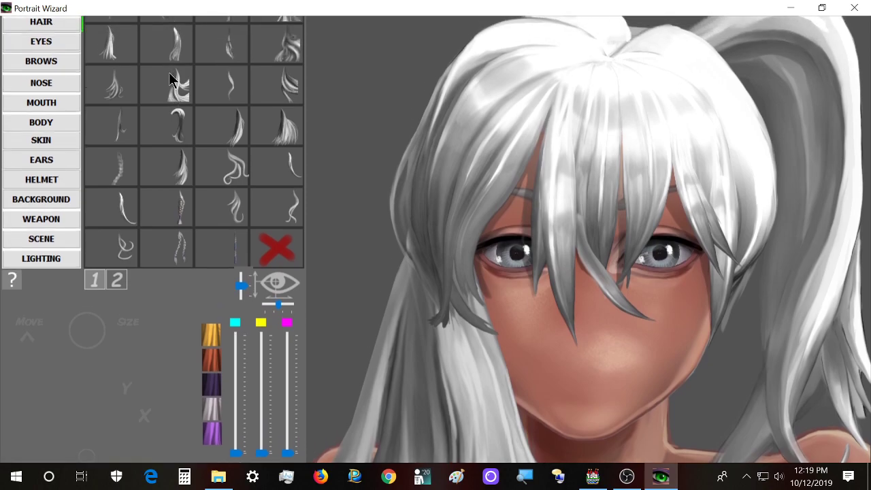
{"action": "scroll", "coordinate": [165, 116], "scroll_direction": "down", "scroll_amount": 5}
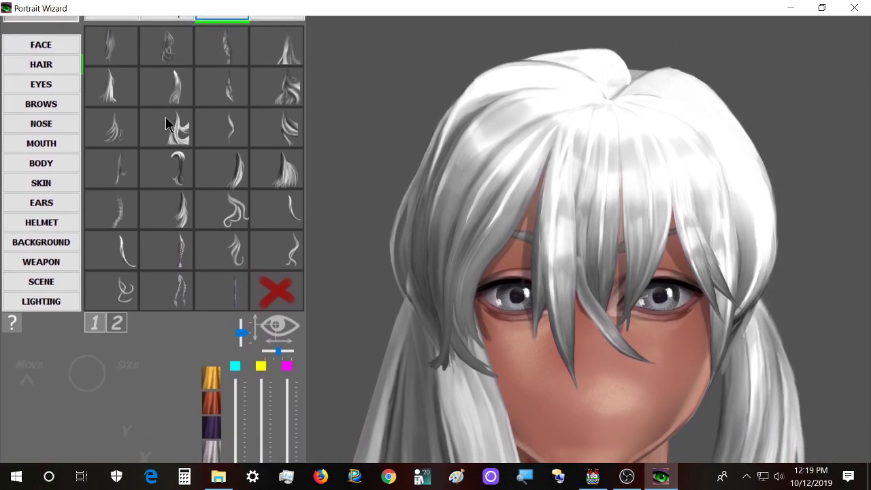
{"action": "scroll", "coordinate": [114, 36], "scroll_direction": "down", "scroll_amount": 1}
{"action": "scroll", "coordinate": [146, 82], "scroll_direction": "up", "scroll_amount": 3}
{"action": "scroll", "coordinate": [304, 104], "scroll_direction": "down", "scroll_amount": 3}
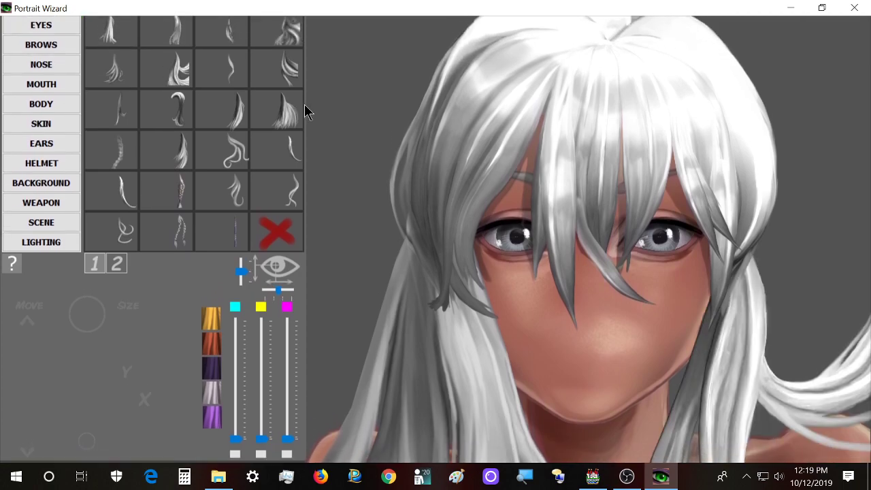
{"action": "scroll", "coordinate": [239, 170], "scroll_direction": "up", "scroll_amount": 1}
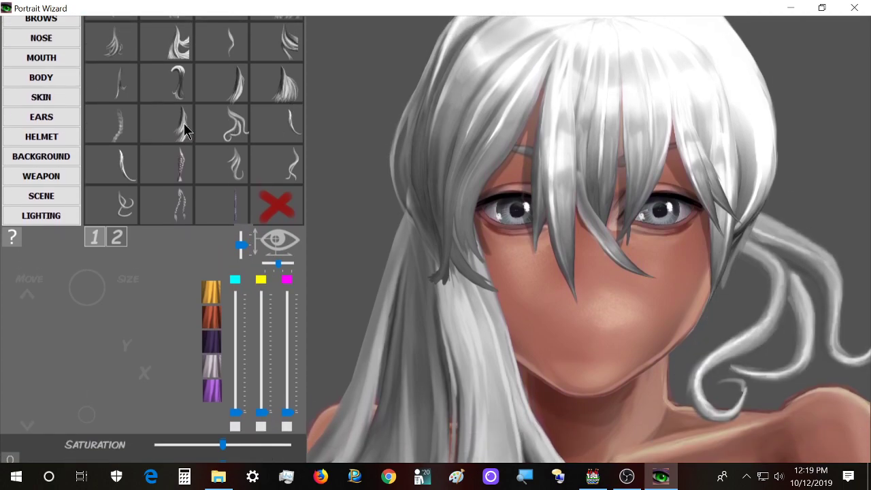
Apply the long flowing HairFront B lock from page 2 that mirrors the lock on the other side, comparing it with a loose side ponytail
{"action": "scroll", "coordinate": [181, 122], "scroll_direction": "up", "scroll_amount": 3}
{"action": "left_click", "coordinate": [117, 320]}
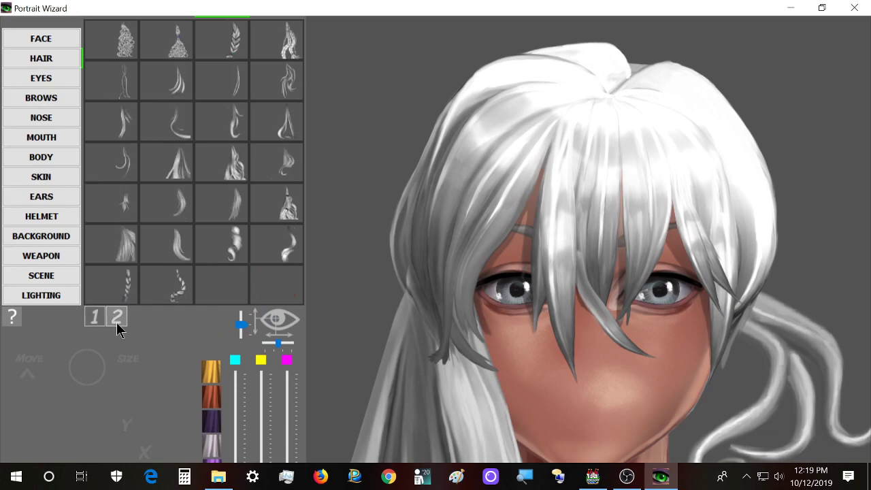
{"action": "scroll", "coordinate": [171, 140], "scroll_direction": "down", "scroll_amount": 4}
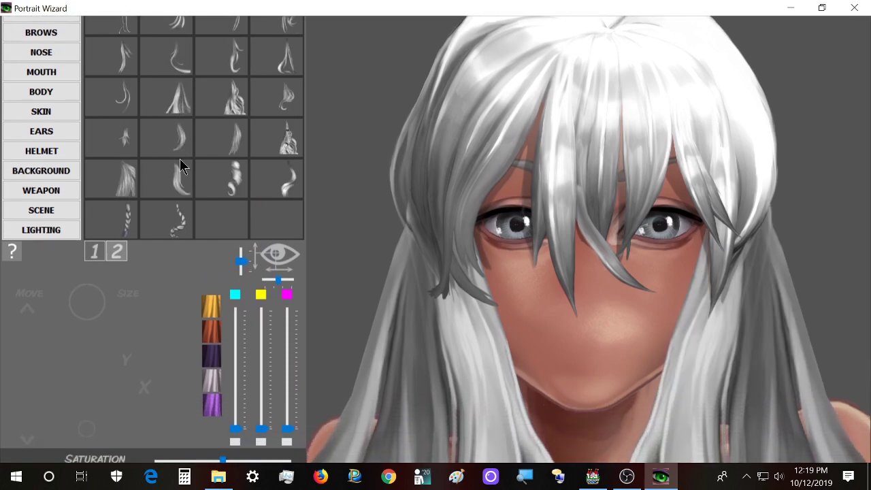
{"action": "scroll", "coordinate": [168, 89], "scroll_direction": "down", "scroll_amount": 4}
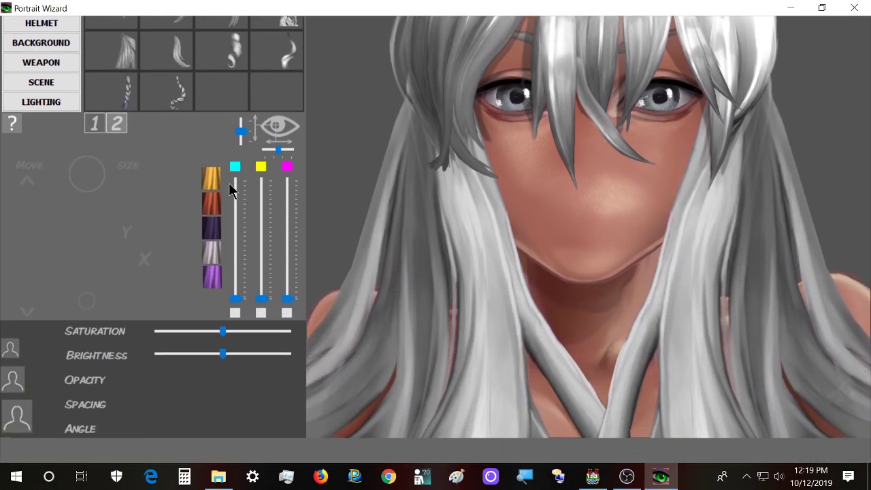
{"action": "scroll", "coordinate": [229, 182], "scroll_direction": "up", "scroll_amount": 3}
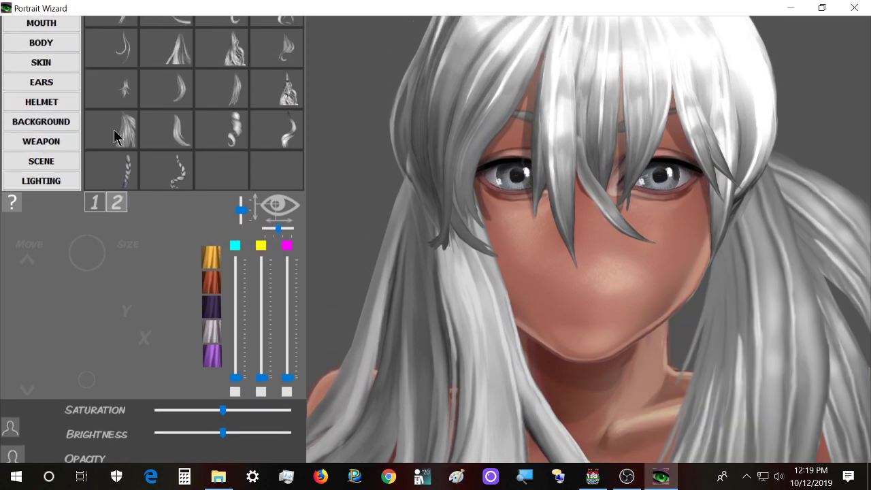
{"action": "scroll", "coordinate": [175, 69], "scroll_direction": "up", "scroll_amount": 3}
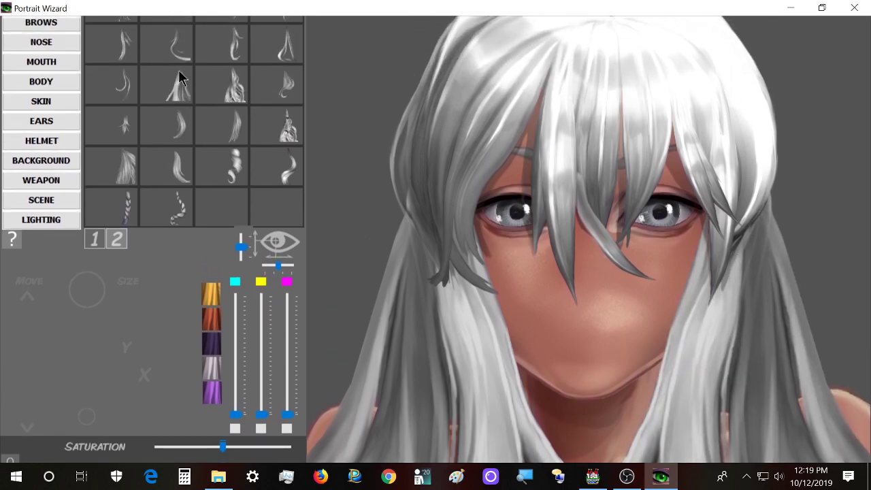
Apply the high, sweeping tentacle-like back hair part from HairBack A and its mirrored counterpart from HairBack B
{"action": "scroll", "coordinate": [181, 78], "scroll_direction": "up", "scroll_amount": 4}
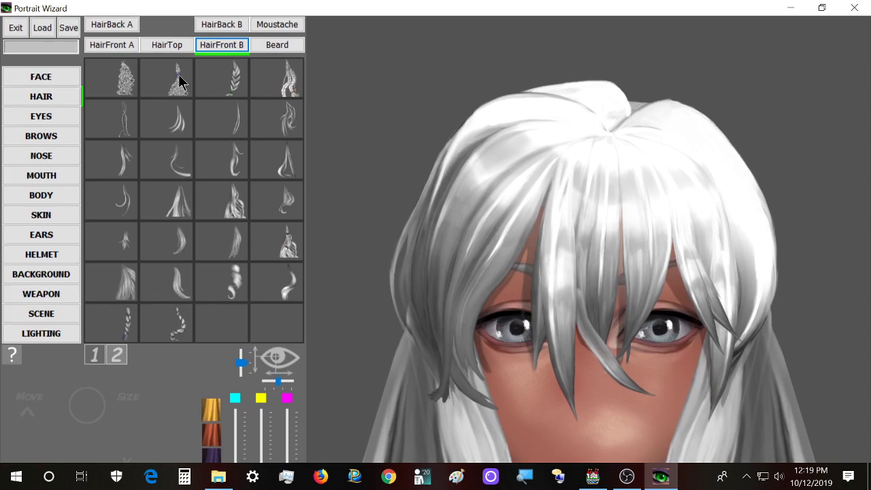
{"action": "left_click", "coordinate": [122, 27]}
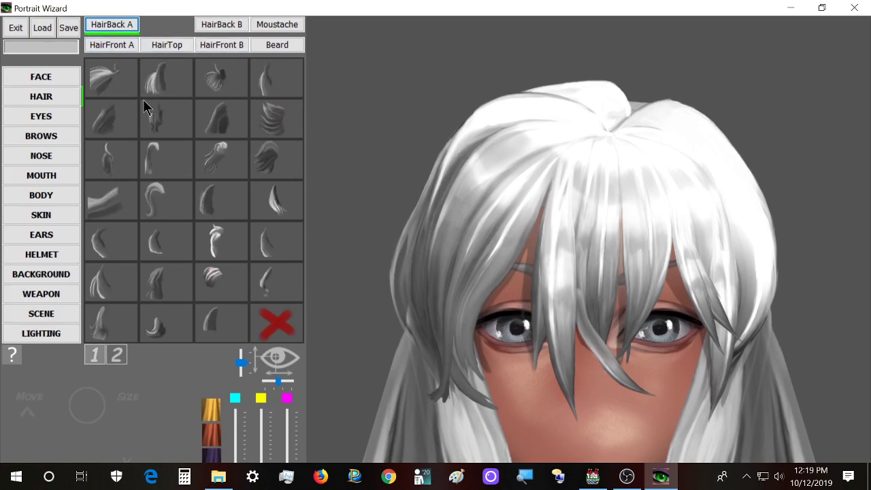
{"action": "scroll", "coordinate": [221, 152], "scroll_direction": "down", "scroll_amount": 1}
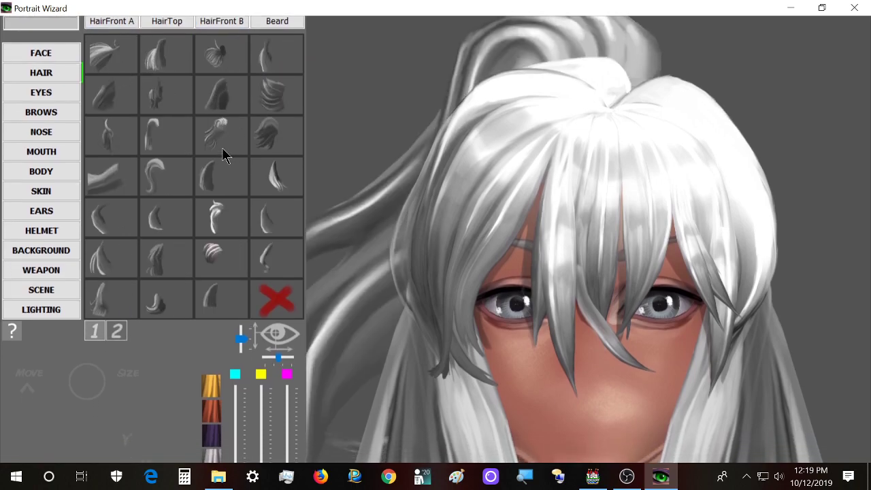
{"action": "scroll", "coordinate": [221, 146], "scroll_direction": "up", "scroll_amount": 1}
{"action": "left_click", "coordinate": [222, 30]}
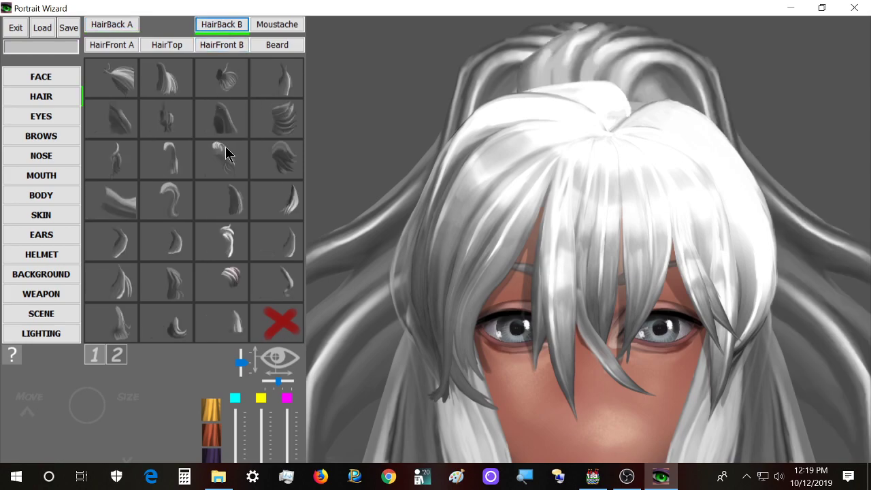
{"action": "scroll", "coordinate": [226, 153], "scroll_direction": "down", "scroll_amount": 3}
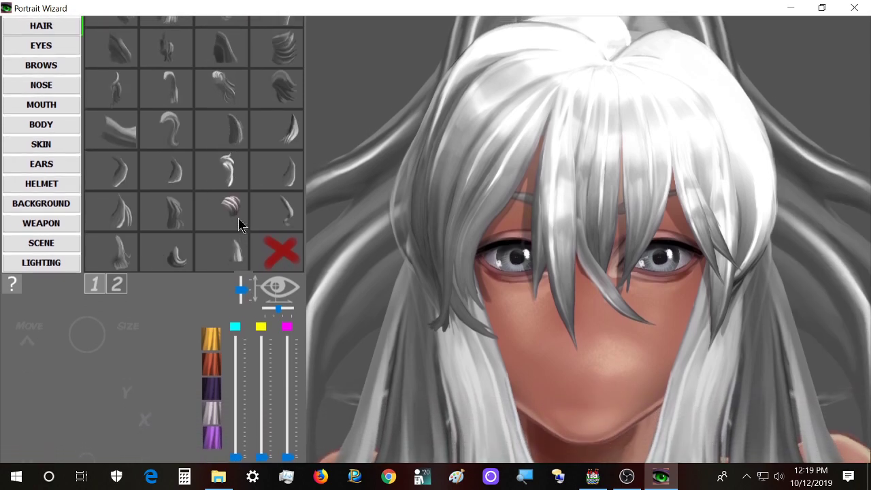
{"action": "scroll", "coordinate": [238, 221], "scroll_direction": "up", "scroll_amount": 3}
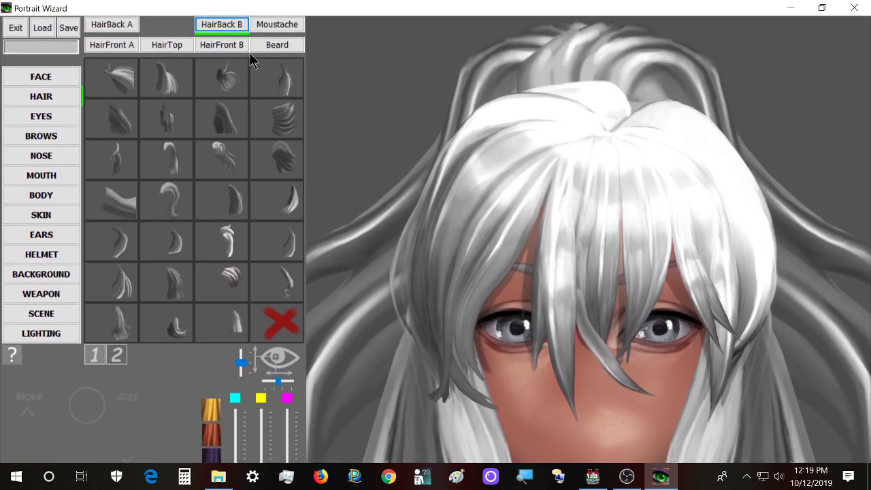
Try the dark indigo colour preset on the hair
{"action": "scroll", "coordinate": [238, 200], "scroll_direction": "down", "scroll_amount": 5}
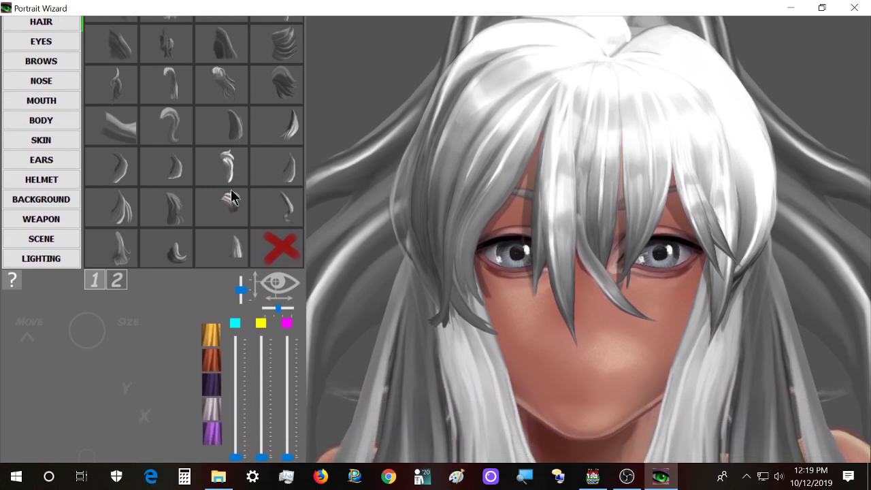
{"action": "scroll", "coordinate": [218, 340], "scroll_direction": "down", "scroll_amount": 2}
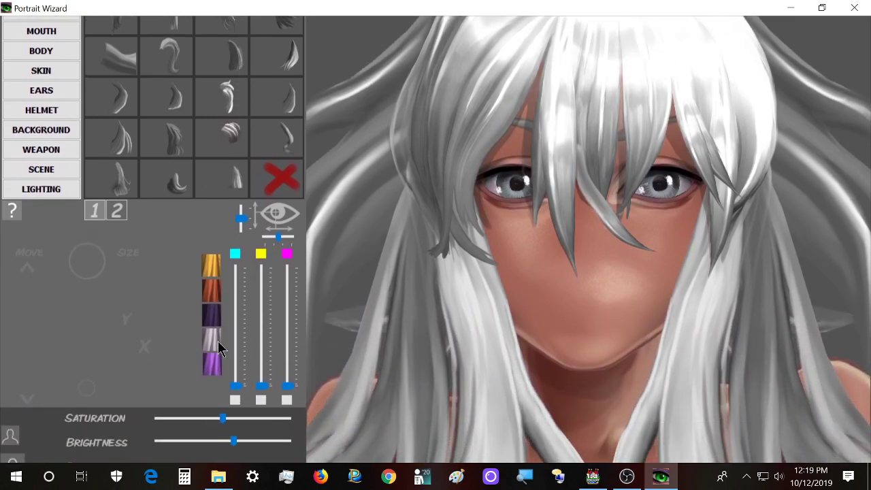
{"action": "scroll", "coordinate": [218, 341], "scroll_direction": "down", "scroll_amount": 1}
{"action": "left_click", "coordinate": [211, 291]}
{"action": "scroll", "coordinate": [213, 294], "scroll_direction": "up", "scroll_amount": 4}
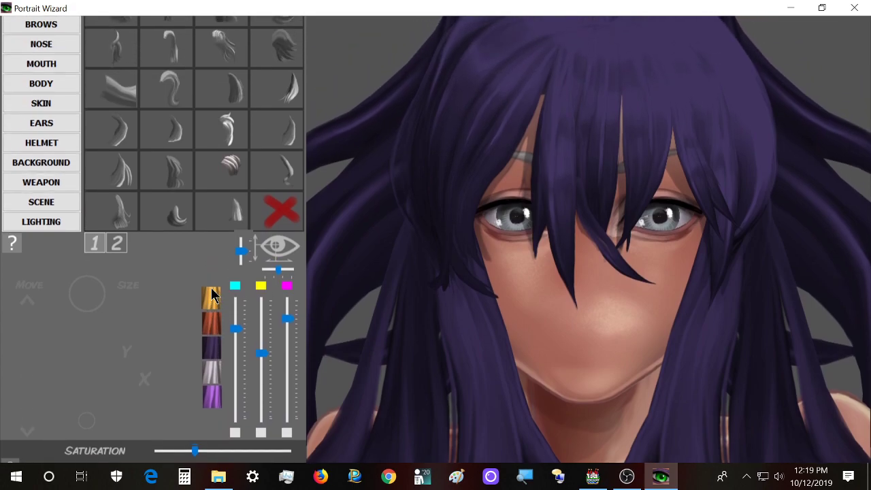
{"action": "scroll", "coordinate": [212, 293], "scroll_direction": "up", "scroll_amount": 1}
{"action": "scroll", "coordinate": [213, 294], "scroll_direction": "down", "scroll_amount": 4}
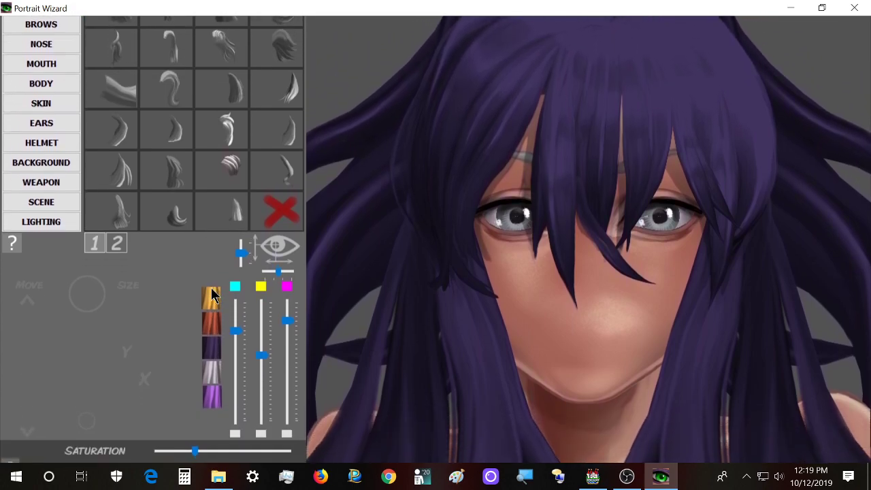
Try the auburn, violet, blonde and silver colour presets on the hair
{"action": "scroll", "coordinate": [213, 294], "scroll_direction": "down", "scroll_amount": 3}
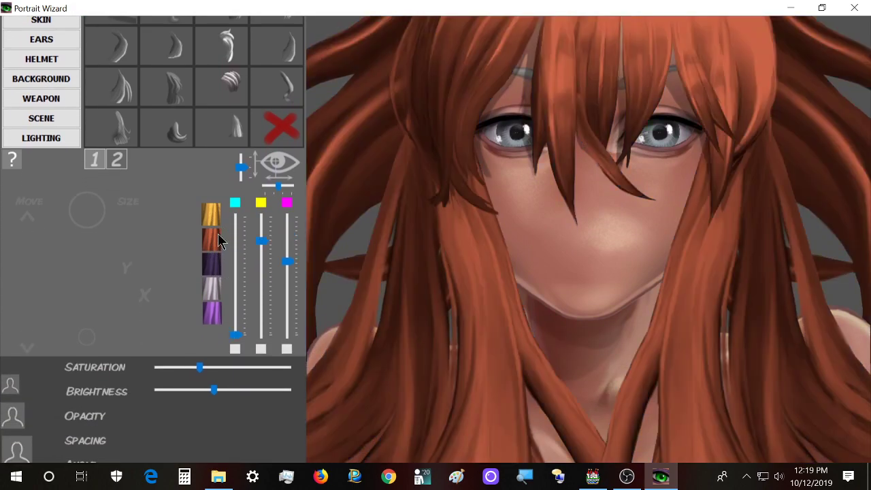
{"action": "scroll", "coordinate": [218, 238], "scroll_direction": "up", "scroll_amount": 4}
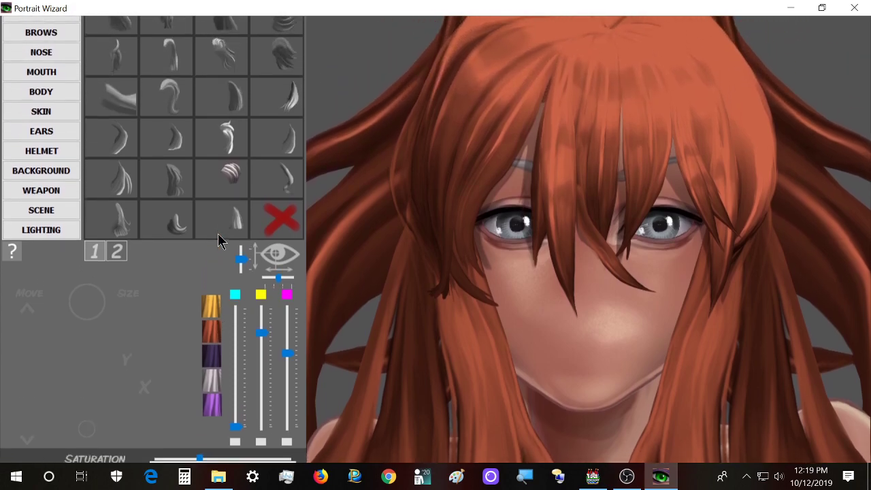
{"action": "scroll", "coordinate": [217, 234], "scroll_direction": "down", "scroll_amount": 4}
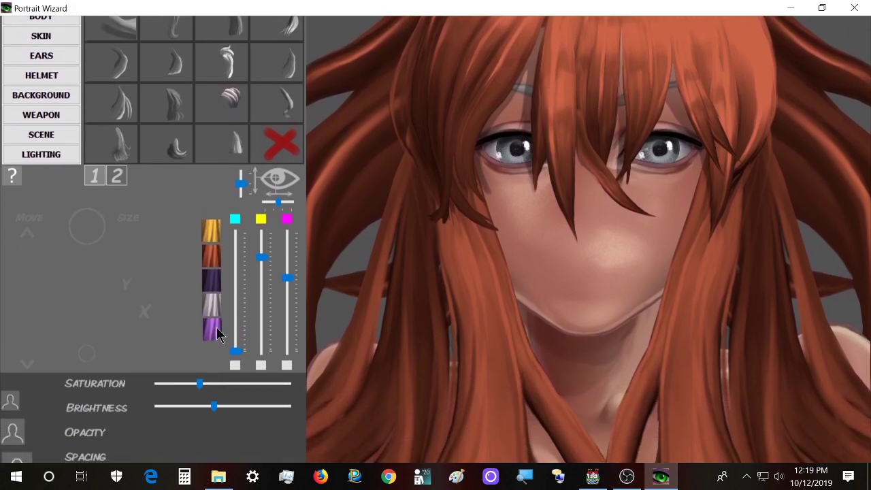
{"action": "scroll", "coordinate": [216, 327], "scroll_direction": "up", "scroll_amount": 4}
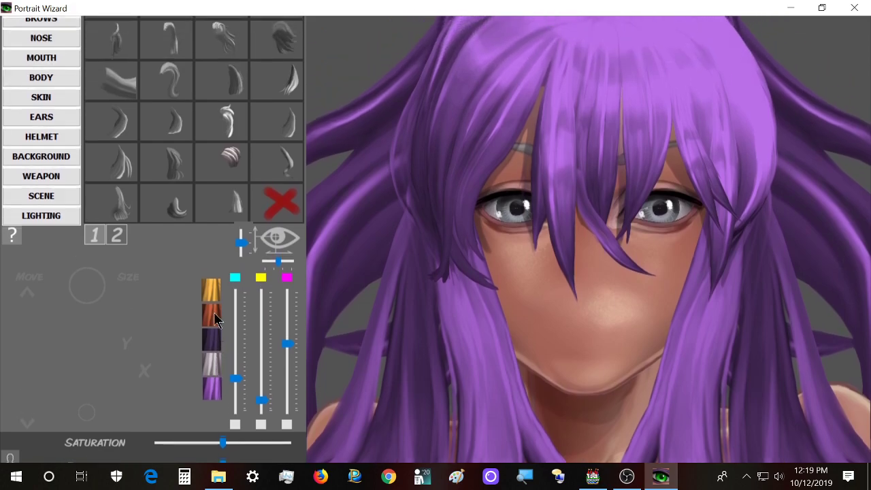
{"action": "left_click", "coordinate": [213, 301]}
{"action": "scroll", "coordinate": [215, 306], "scroll_direction": "down", "scroll_amount": 4}
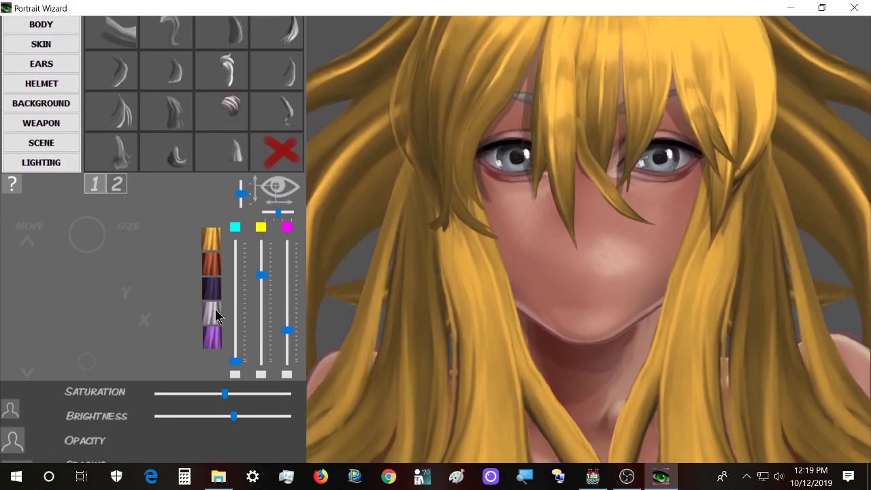
{"action": "left_click", "coordinate": [216, 314]}
Recolour all the hair with the dark indigo preset as the base for a custom colour
{"action": "left_click", "coordinate": [212, 279]}
{"action": "scroll", "coordinate": [210, 231], "scroll_direction": "up", "scroll_amount": 2}
{"action": "scroll", "coordinate": [209, 229], "scroll_direction": "down", "scroll_amount": 1}
{"action": "scroll", "coordinate": [197, 232], "scroll_direction": "down", "scroll_amount": 2}
{"action": "scroll", "coordinate": [270, 276], "scroll_direction": "up", "scroll_amount": 2}
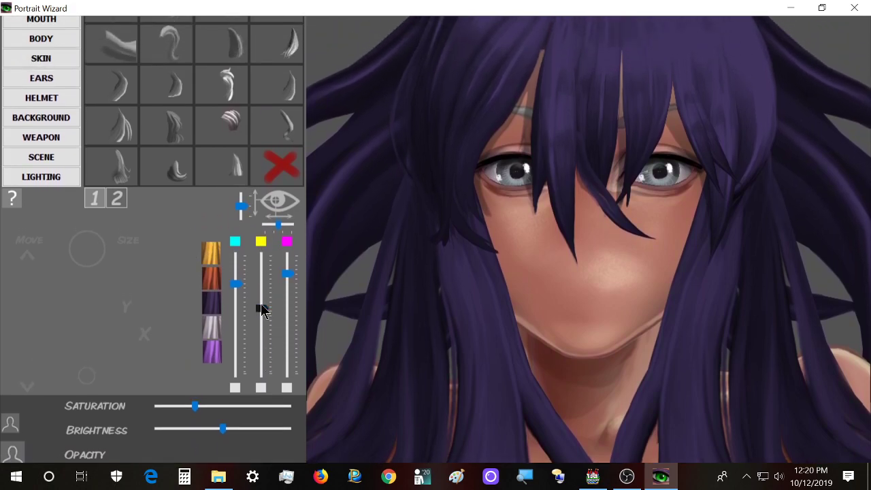
Turn the hair teal by lowering its yellow and magenta levels, and raise its saturation slightly
{"action": "left_click_drag", "start_coordinate": [265, 313], "coordinate": [264, 343]}
{"action": "left_click_drag", "start_coordinate": [291, 303], "coordinate": [288, 355]}
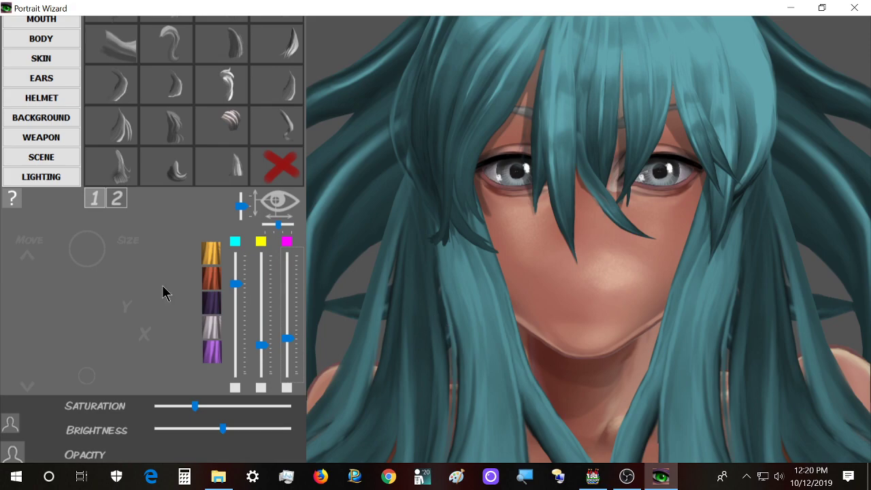
{"action": "scroll", "coordinate": [64, 292], "scroll_direction": "down", "scroll_amount": 3}
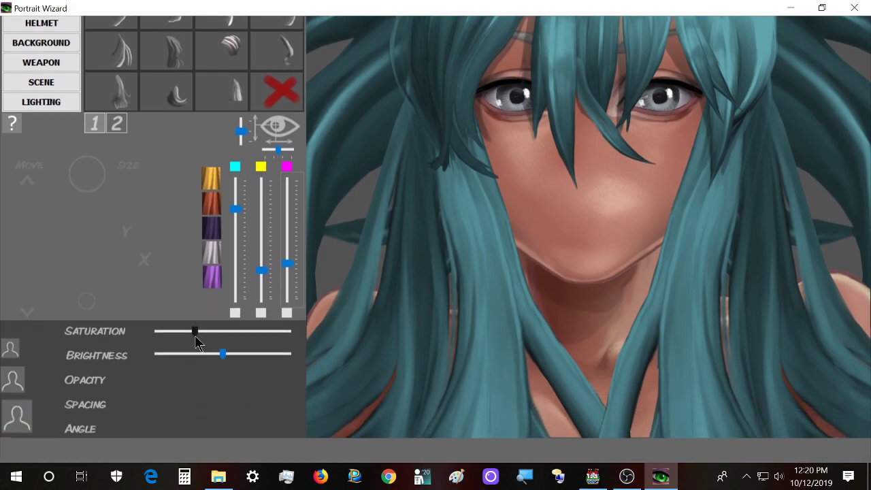
{"action": "scroll", "coordinate": [202, 336], "scroll_direction": "up", "scroll_amount": 2}
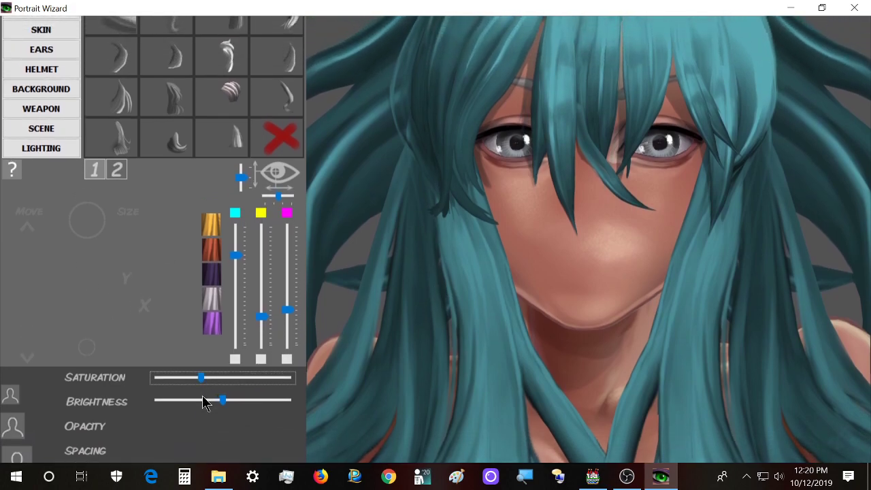
Raise the hair colour's saturation and brightness to turn the teal into a light turquoise
{"action": "scroll", "coordinate": [208, 379], "scroll_direction": "up", "scroll_amount": 1}
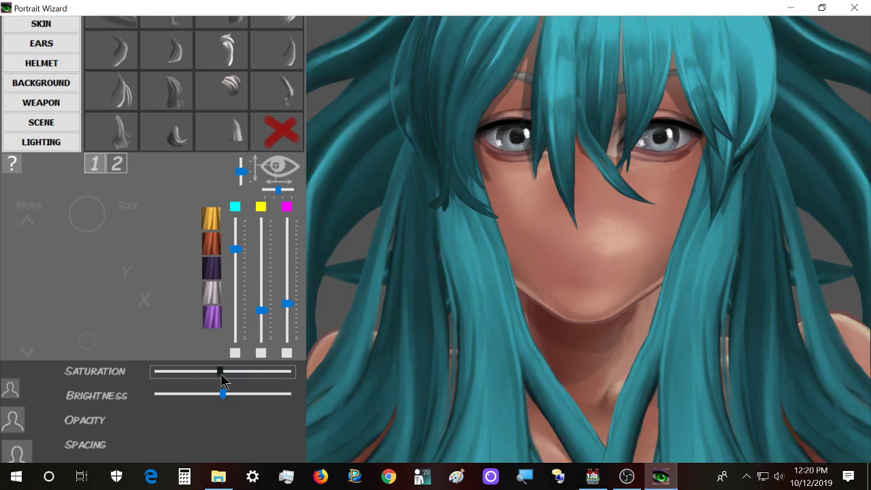
{"action": "mouse_move", "coordinate": [224, 407]}
{"action": "left_mouse_down"}
{"action": "mouse_move", "coordinate": [233, 396]}
{"action": "mouse_move", "coordinate": [232, 405]}
{"action": "left_mouse_up"}
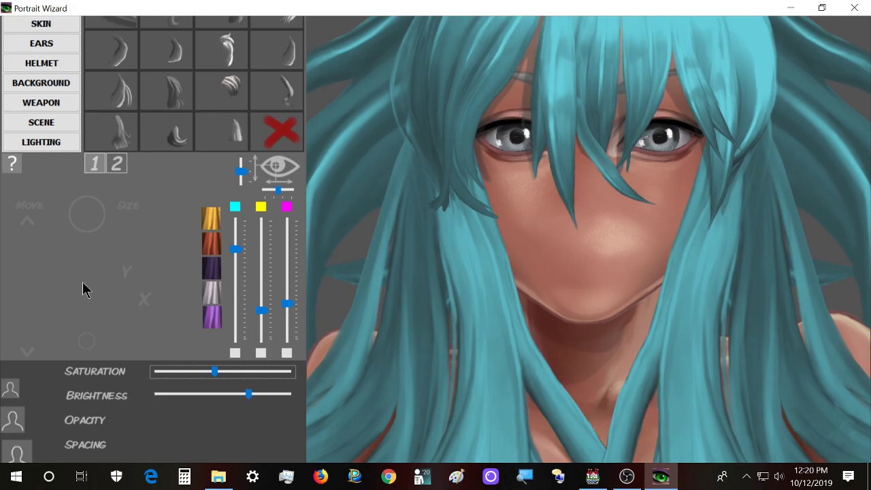
Look over the body parts and open the eye shape parts
{"action": "scroll", "coordinate": [82, 289], "scroll_direction": "up", "scroll_amount": 5}
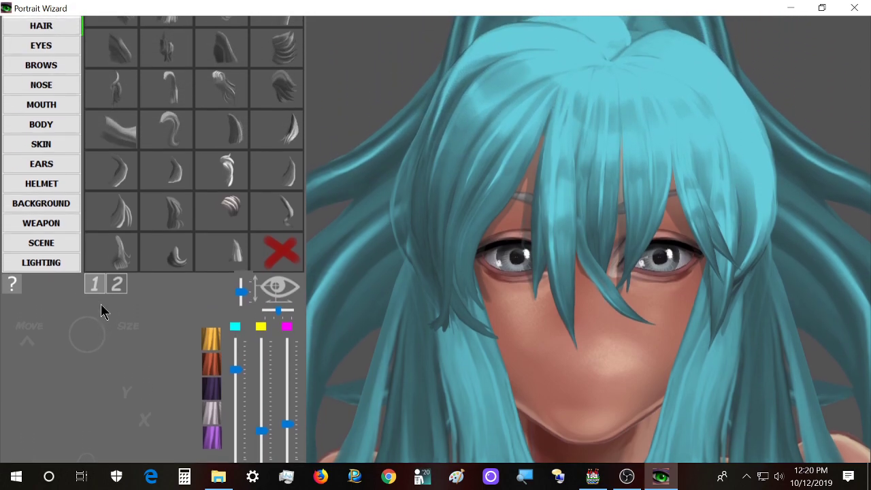
{"action": "scroll", "coordinate": [55, 176], "scroll_direction": "up", "scroll_amount": 3}
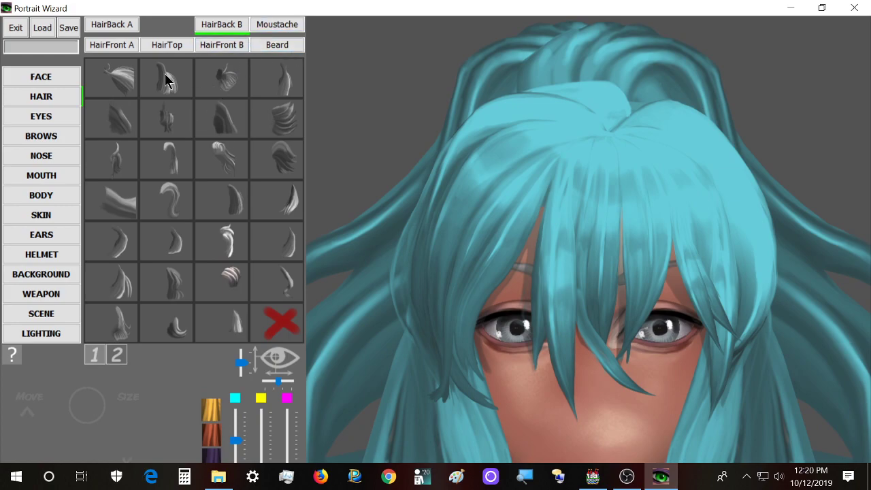
{"action": "left_click", "coordinate": [50, 116]}
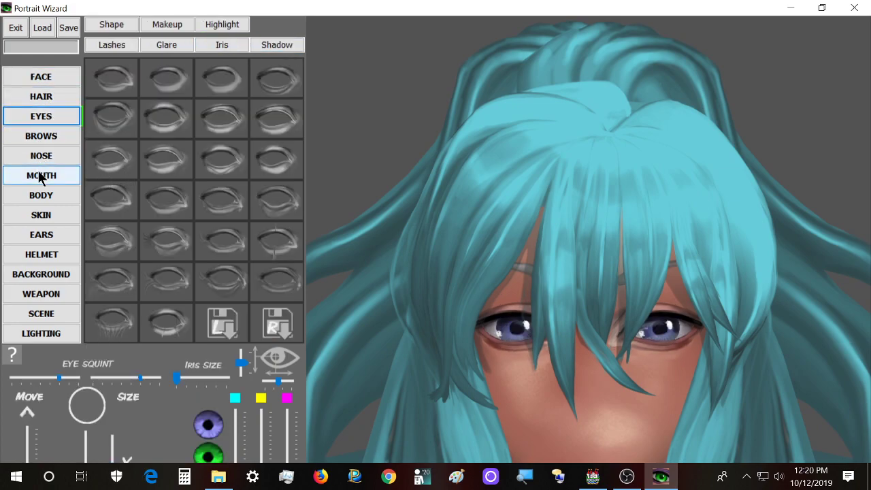
{"action": "left_click", "coordinate": [44, 195]}
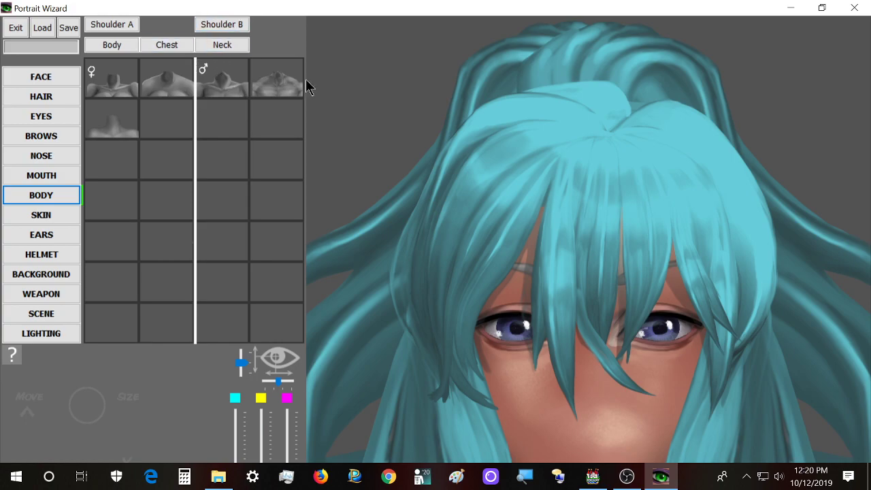
{"action": "left_click", "coordinate": [65, 117]}
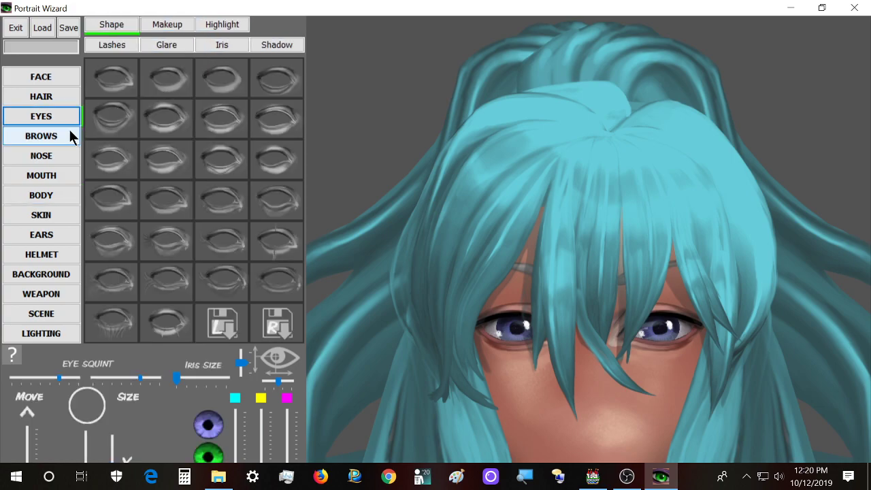
{"action": "scroll", "coordinate": [146, 151], "scroll_direction": "down", "scroll_amount": 2}
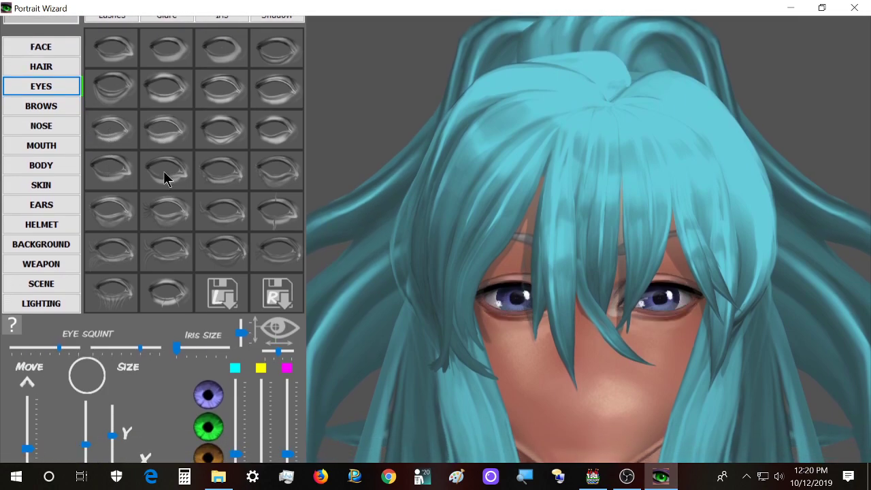
Try several eye shapes with bags and wrinkles from the lower rows of the shape grid
{"action": "left_click", "coordinate": [155, 204]}
{"action": "left_click", "coordinate": [224, 240]}
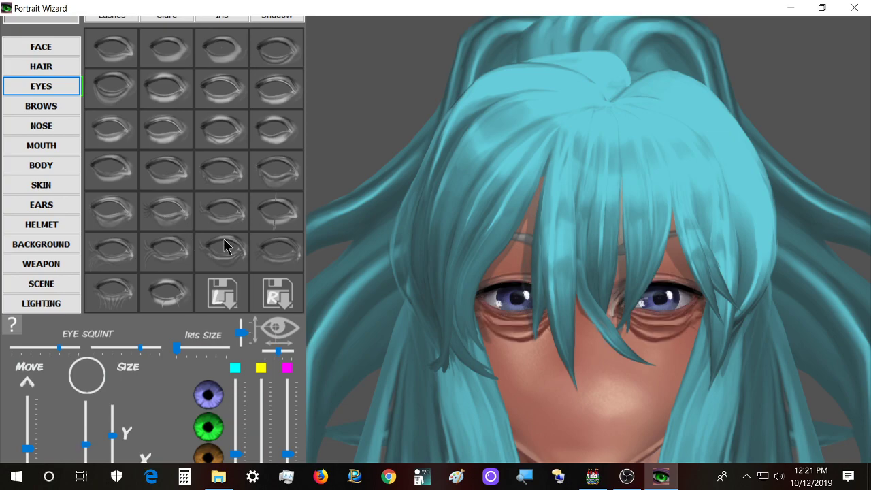
{"action": "left_click", "coordinate": [181, 225]}
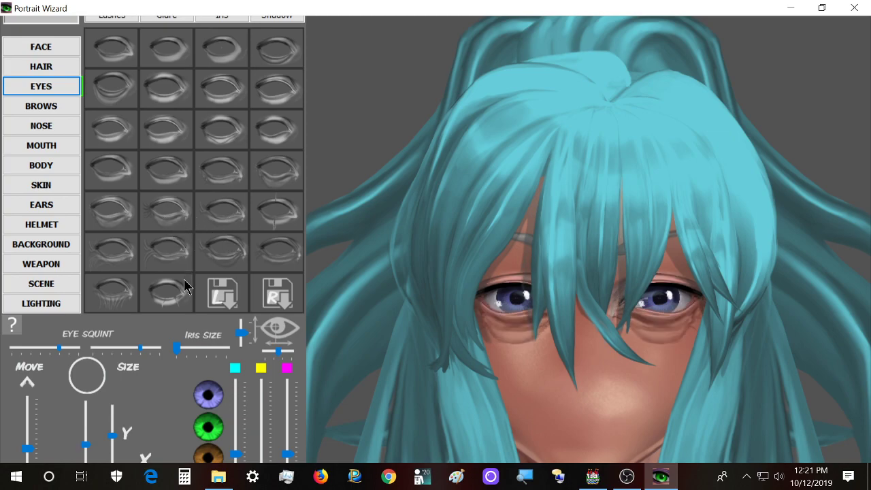
{"action": "left_click", "coordinate": [185, 285]}
{"action": "left_click", "coordinate": [129, 296]}
{"action": "left_click", "coordinate": [131, 247]}
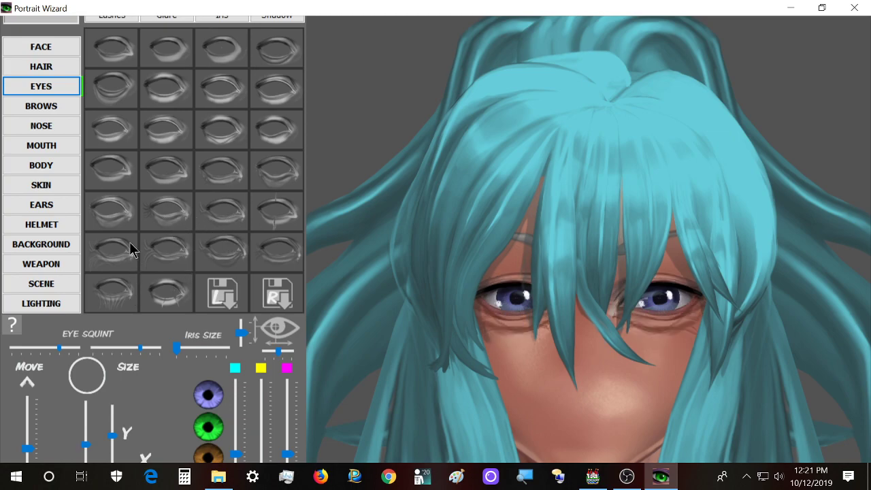
{"action": "left_click", "coordinate": [283, 258]}
{"action": "left_click", "coordinate": [285, 220]}
Compare eye shapes in the third row and apply the first one in that row
{"action": "left_click", "coordinate": [130, 121]}
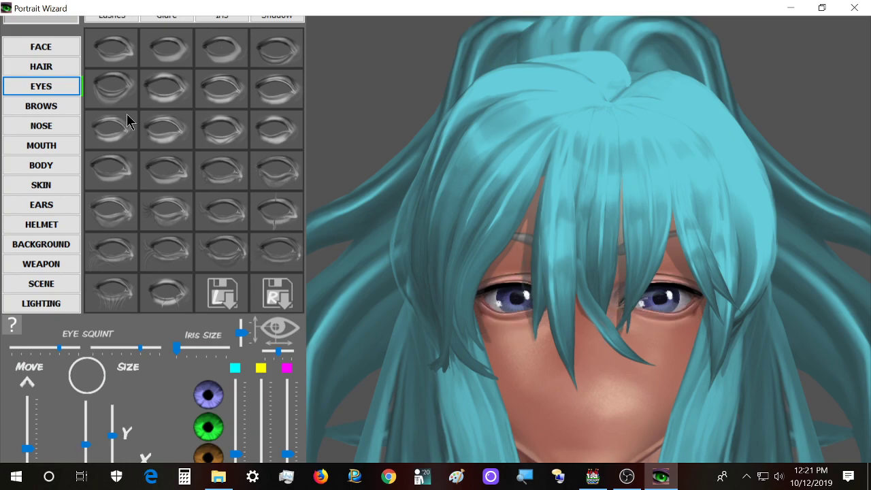
{"action": "left_click", "coordinate": [174, 134]}
{"action": "left_click", "coordinate": [111, 132]}
{"action": "scroll", "coordinate": [116, 311], "scroll_direction": "up", "scroll_amount": 1}
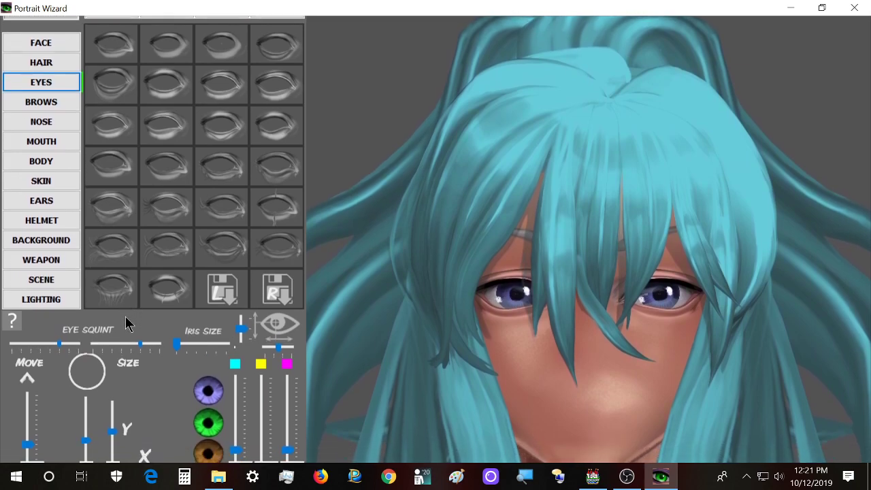
Try a narrower horizontal (X) size for the eyes and set it slightly wider than the default
{"action": "scroll", "coordinate": [127, 321], "scroll_direction": "down", "scroll_amount": 4}
{"action": "scroll", "coordinate": [229, 350], "scroll_direction": "down", "scroll_amount": 1}
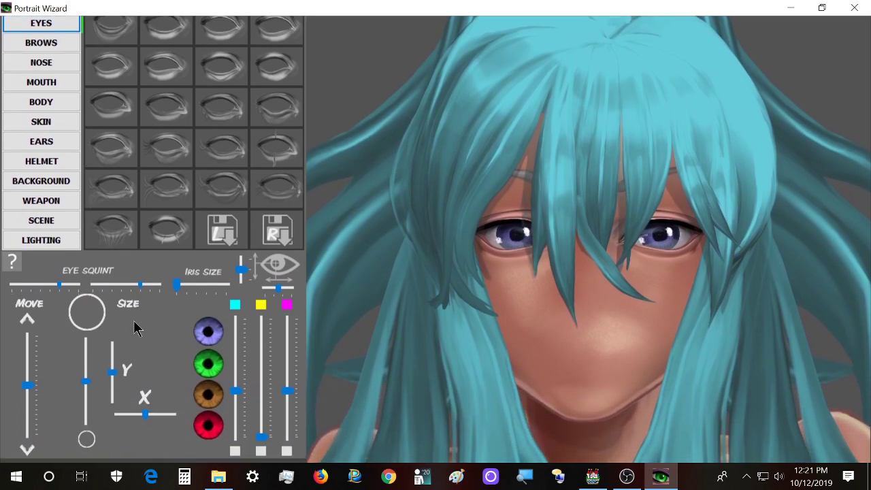
{"action": "scroll", "coordinate": [103, 346], "scroll_direction": "down", "scroll_amount": 2}
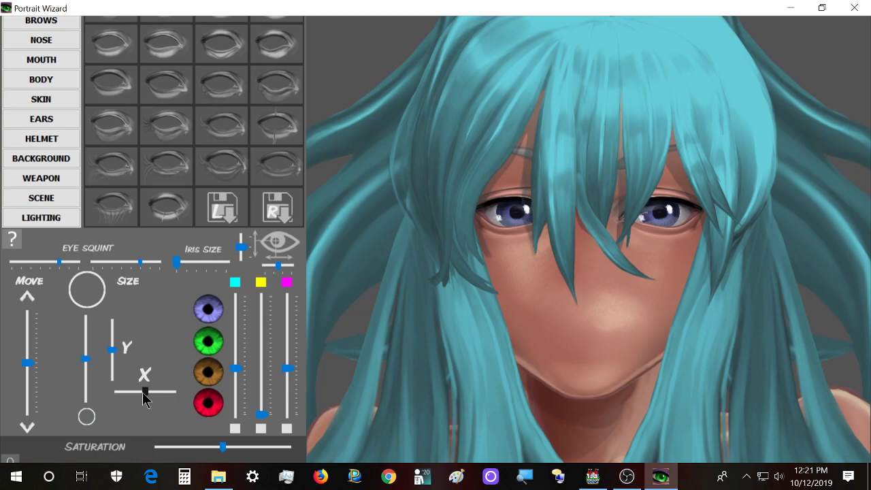
{"action": "scroll", "coordinate": [143, 398], "scroll_direction": "down", "scroll_amount": 8}
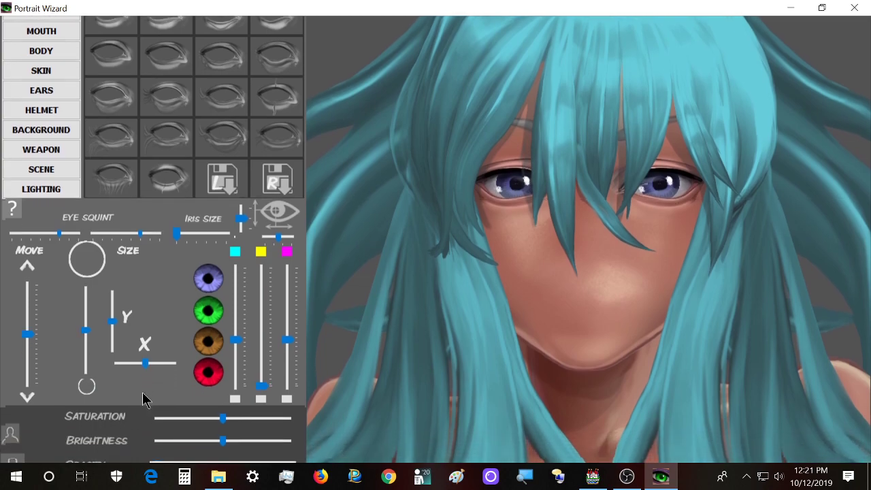
{"action": "scroll", "coordinate": [175, 410], "scroll_direction": "up", "scroll_amount": 3}
{"action": "scroll", "coordinate": [145, 334], "scroll_direction": "up", "scroll_amount": 2}
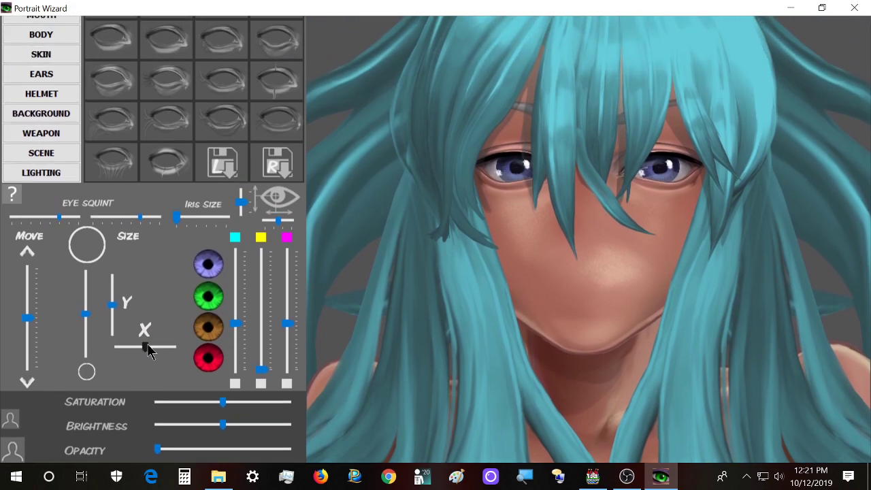
{"action": "scroll", "coordinate": [149, 361], "scroll_direction": "down", "scroll_amount": 2}
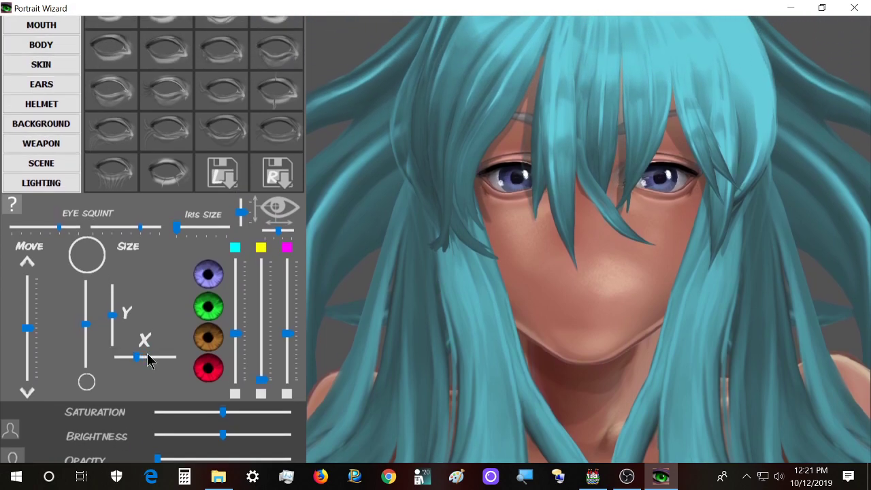
{"action": "scroll", "coordinate": [147, 355], "scroll_direction": "up", "scroll_amount": 4}
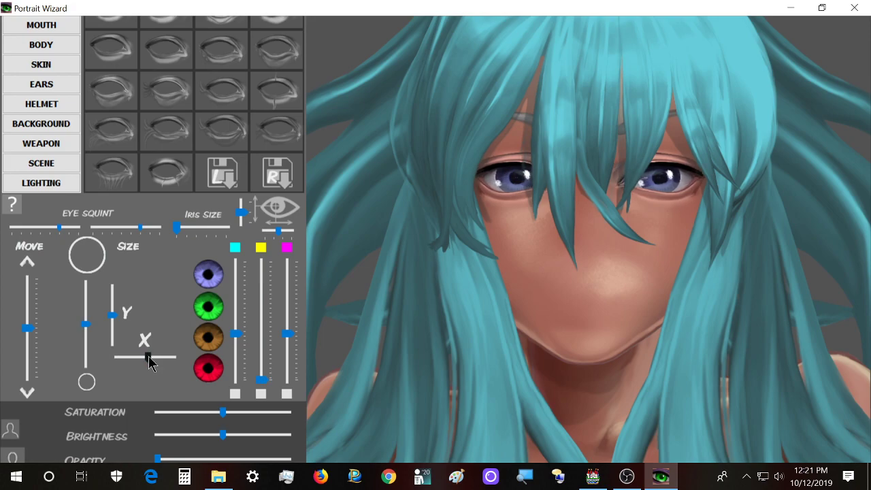
{"action": "left_click_drag", "start_coordinate": [155, 359], "coordinate": [154, 357]}
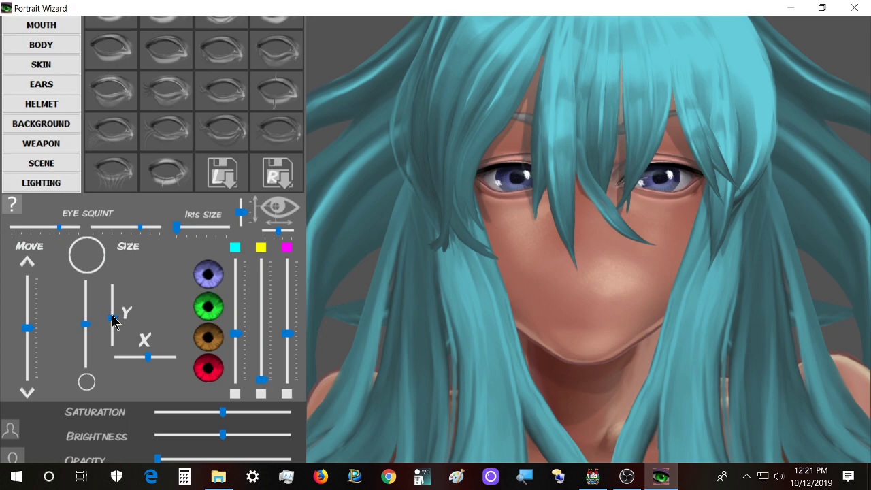
Increase the eyes' vertical (Y) size to make them taller
{"action": "scroll", "coordinate": [112, 315], "scroll_direction": "up", "scroll_amount": 5}
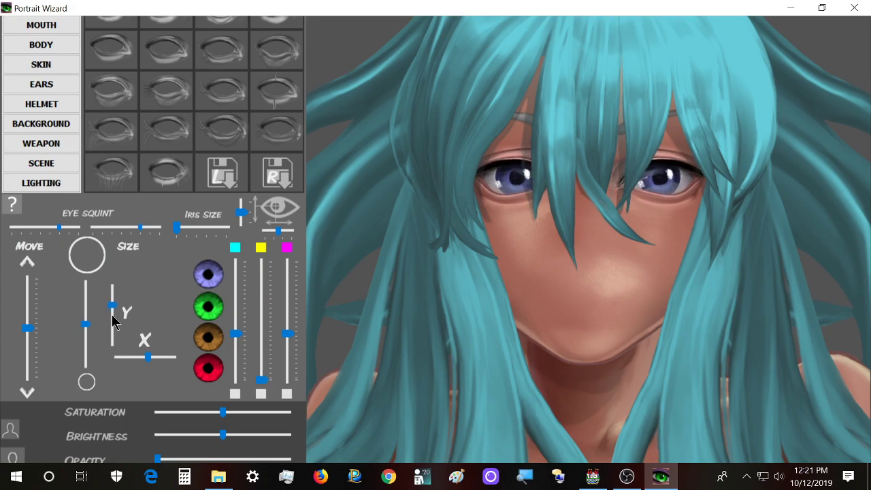
{"action": "scroll", "coordinate": [114, 319], "scroll_direction": "up", "scroll_amount": 4}
{"action": "scroll", "coordinate": [114, 320], "scroll_direction": "up", "scroll_amount": 3}
{"action": "scroll", "coordinate": [113, 319], "scroll_direction": "down", "scroll_amount": 2}
{"action": "scroll", "coordinate": [113, 320], "scroll_direction": "down", "scroll_amount": 1}
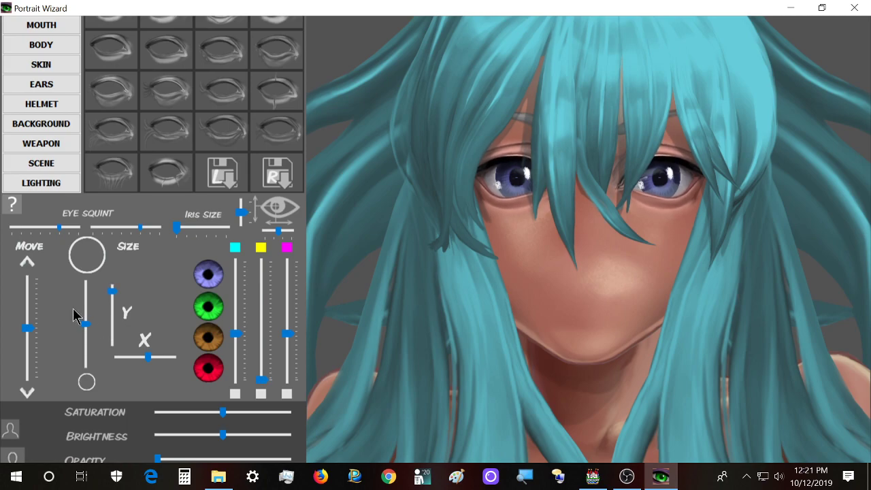
Try larger and smaller overall eye sizes and leave the eyes slightly enlarged
{"action": "scroll", "coordinate": [86, 327], "scroll_direction": "up", "scroll_amount": 2}
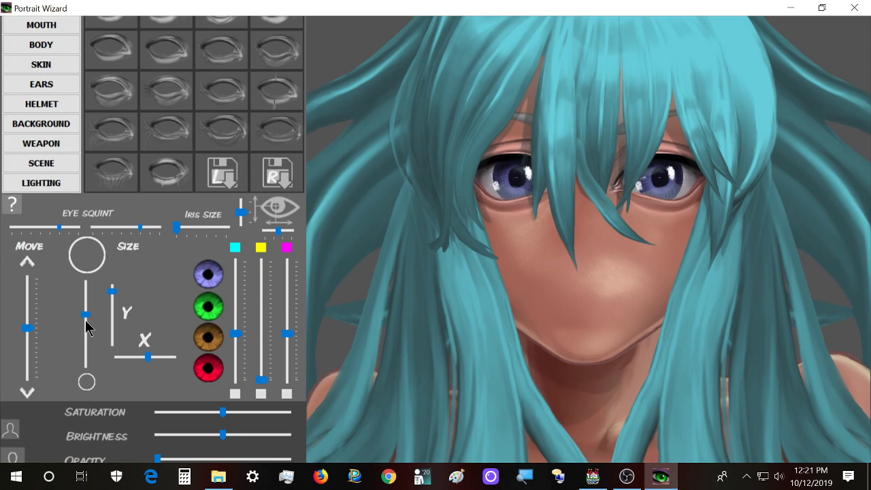
{"action": "scroll", "coordinate": [86, 327], "scroll_direction": "down", "scroll_amount": 2}
{"action": "scroll", "coordinate": [85, 322], "scroll_direction": "down", "scroll_amount": 1}
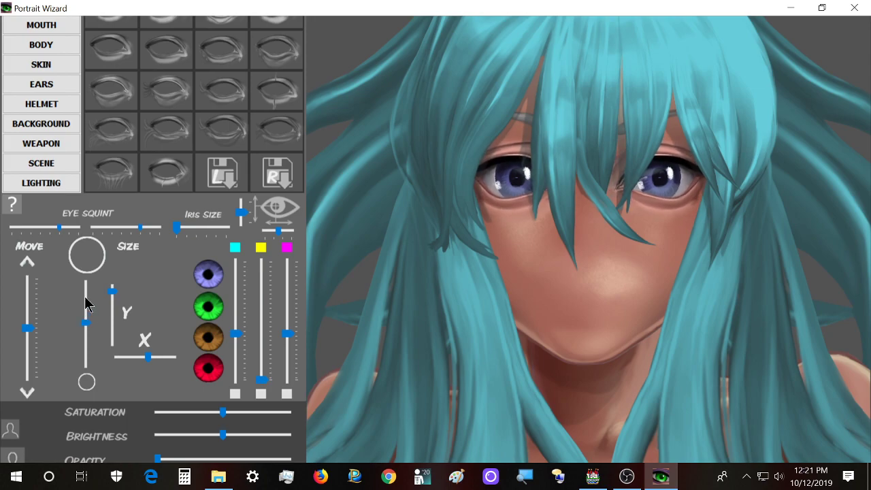
{"action": "scroll", "coordinate": [84, 321], "scroll_direction": "up", "scroll_amount": 10}
{"action": "scroll", "coordinate": [87, 327], "scroll_direction": "up", "scroll_amount": 4}
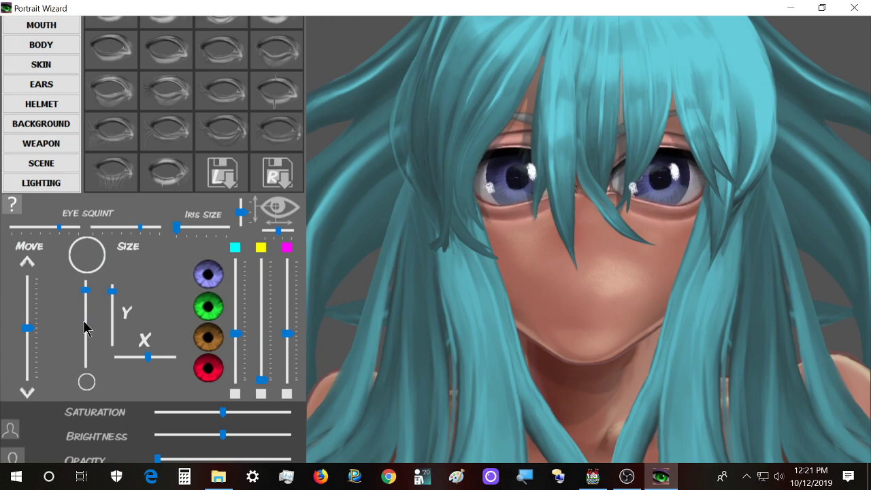
{"action": "scroll", "coordinate": [85, 328], "scroll_direction": "down", "scroll_amount": 12}
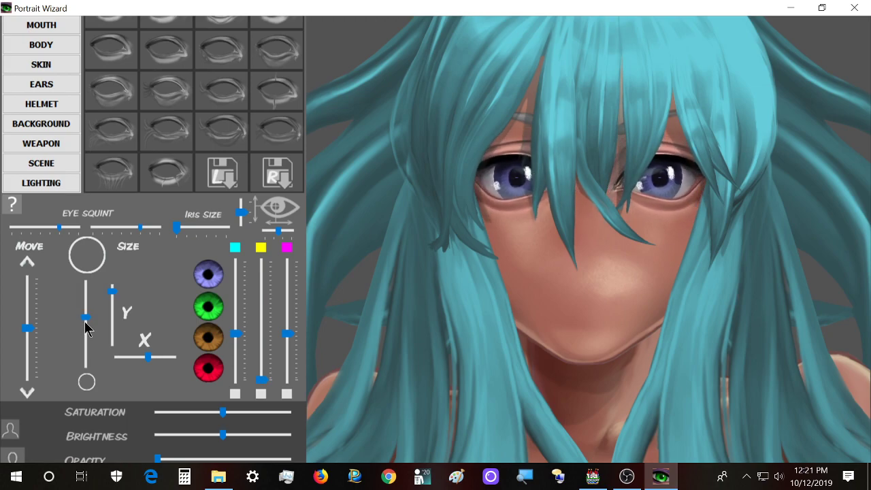
{"action": "scroll", "coordinate": [85, 328], "scroll_direction": "up", "scroll_amount": 2}
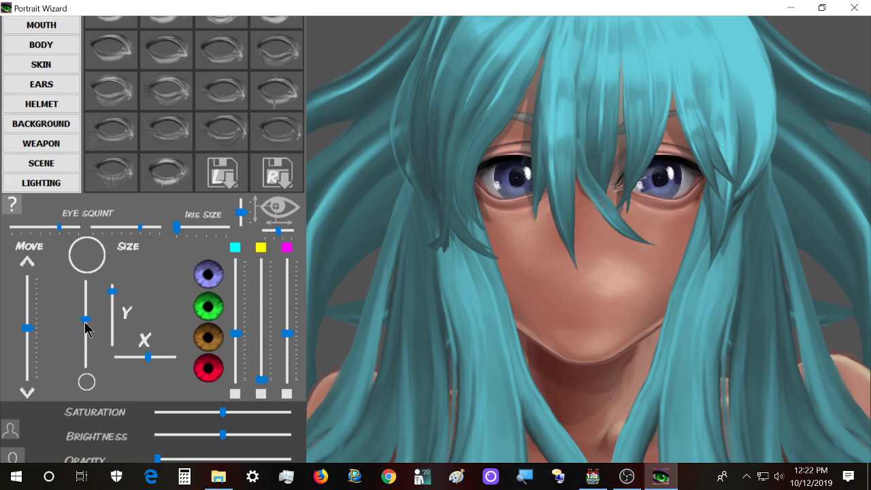
{"action": "scroll", "coordinate": [32, 327], "scroll_direction": "up", "scroll_amount": 2}
{"action": "scroll", "coordinate": [32, 327], "scroll_direction": "down", "scroll_amount": 3}
{"action": "scroll", "coordinate": [32, 328], "scroll_direction": "up", "scroll_amount": 2}
{"action": "scroll", "coordinate": [32, 334], "scroll_direction": "down", "scroll_amount": 6}
Move the eyes up and down to test their placement, leaving them slightly lower on the face
{"action": "scroll", "coordinate": [32, 333], "scroll_direction": "up", "scroll_amount": 7}
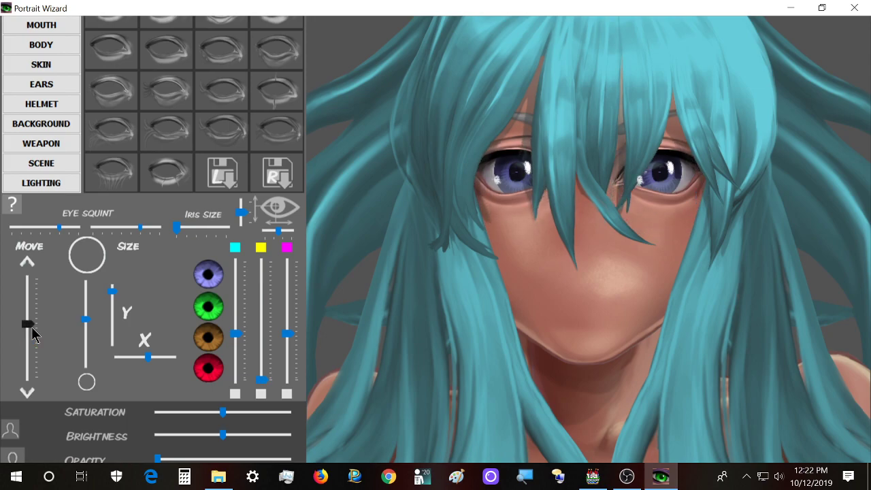
{"action": "scroll", "coordinate": [32, 334], "scroll_direction": "down", "scroll_amount": 1}
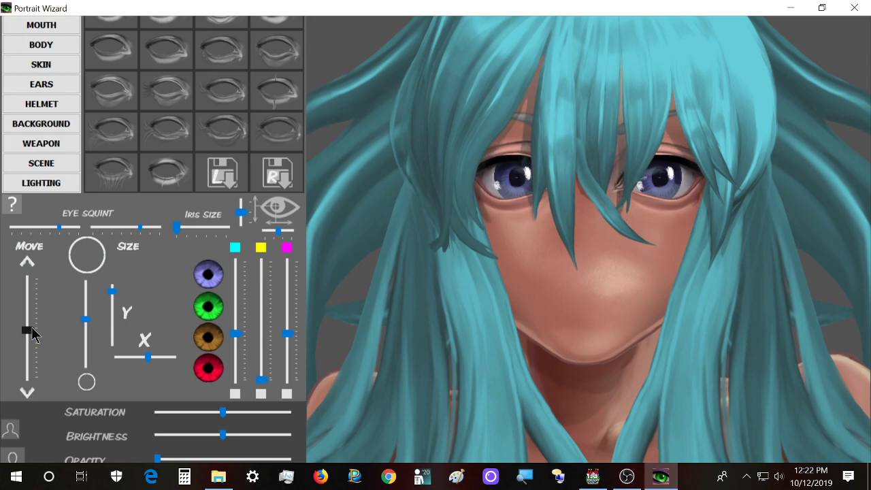
{"action": "scroll", "coordinate": [32, 334], "scroll_direction": "down", "scroll_amount": 1}
{"action": "scroll", "coordinate": [32, 334], "scroll_direction": "up", "scroll_amount": 1}
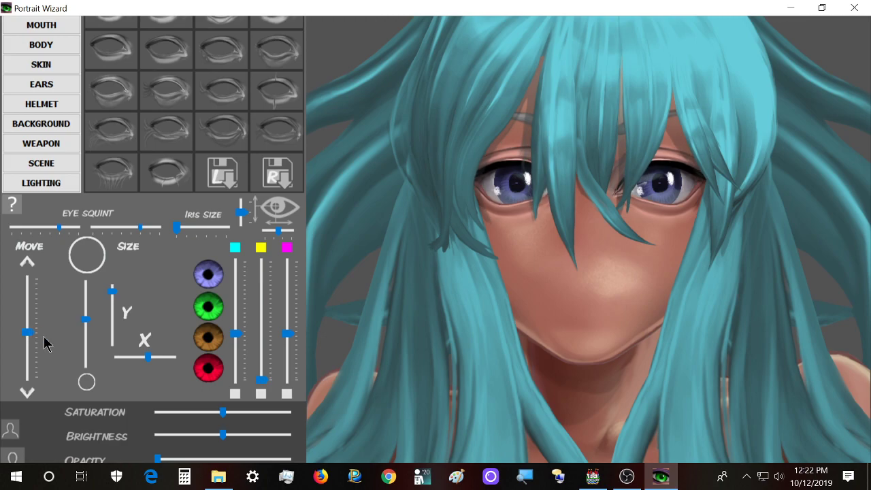
Try a larger iris size and return it to the minimum
{"action": "scroll", "coordinate": [2, 318], "scroll_direction": "down", "scroll_amount": 3}
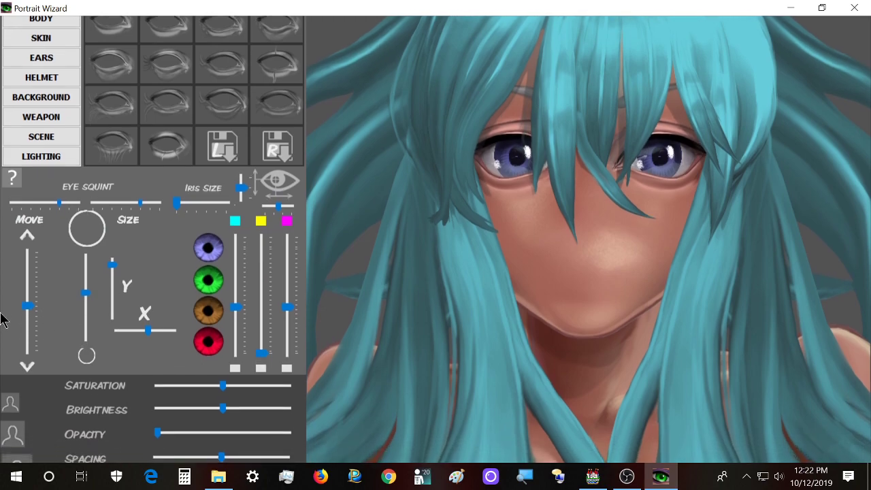
{"action": "scroll", "coordinate": [8, 310], "scroll_direction": "up", "scroll_amount": 3}
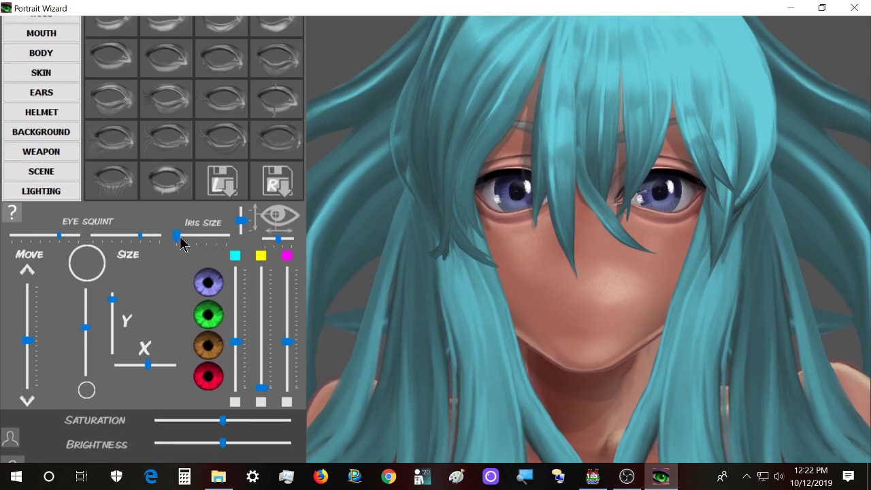
{"action": "scroll", "coordinate": [196, 236], "scroll_direction": "up", "scroll_amount": 4}
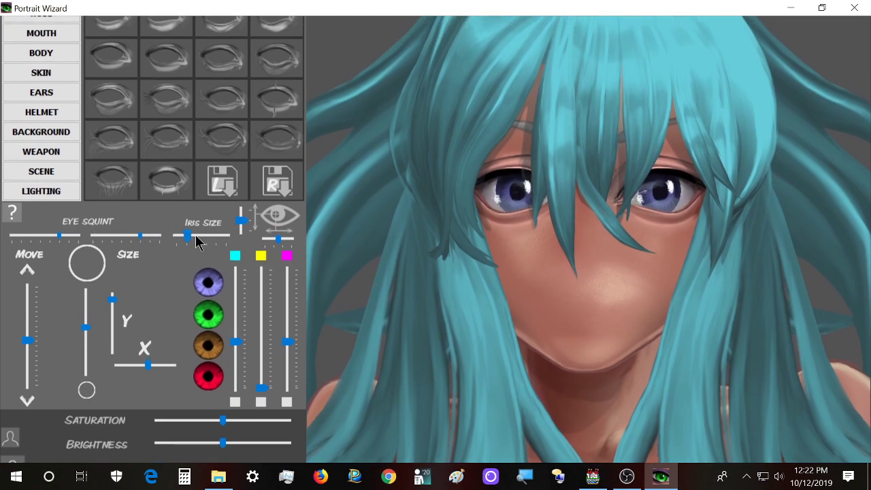
{"action": "scroll", "coordinate": [196, 235], "scroll_direction": "down", "scroll_amount": 2}
{"action": "scroll", "coordinate": [196, 235], "scroll_direction": "down", "scroll_amount": 2}
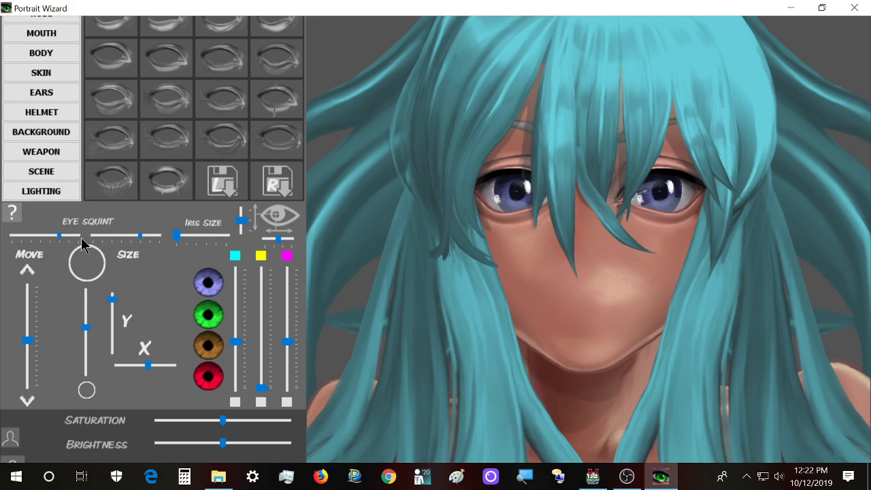
{"action": "scroll", "coordinate": [114, 238], "scroll_direction": "up", "scroll_amount": 1}
{"action": "scroll", "coordinate": [114, 238], "scroll_direction": "down", "scroll_amount": 1}
{"action": "scroll", "coordinate": [113, 235], "scroll_direction": "down", "scroll_amount": 1}
{"action": "scroll", "coordinate": [3, 291], "scroll_direction": "down", "scroll_amount": 5}
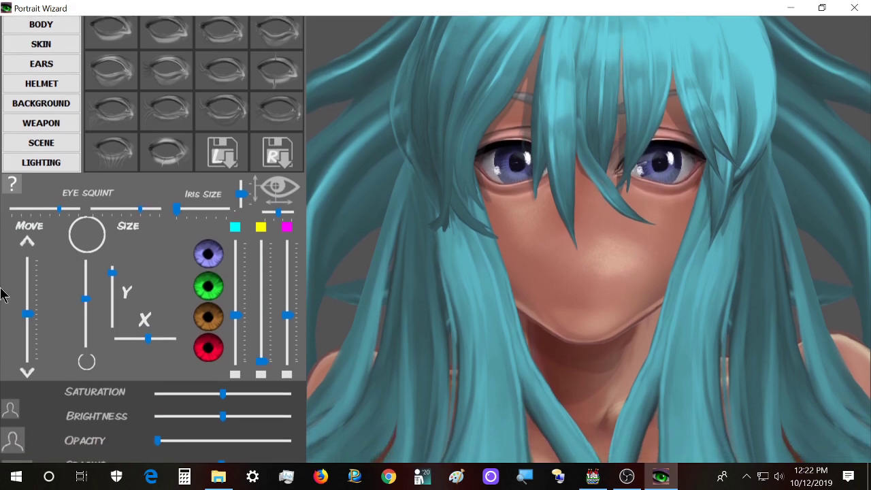
Shift the iris colour to blue by setting cyan to its maximum and lowering magenta
{"action": "scroll", "coordinate": [226, 344], "scroll_direction": "up", "scroll_amount": 5}
{"action": "scroll", "coordinate": [226, 344], "scroll_direction": "down", "scroll_amount": 5}
{"action": "scroll", "coordinate": [227, 344], "scroll_direction": "up", "scroll_amount": 1}
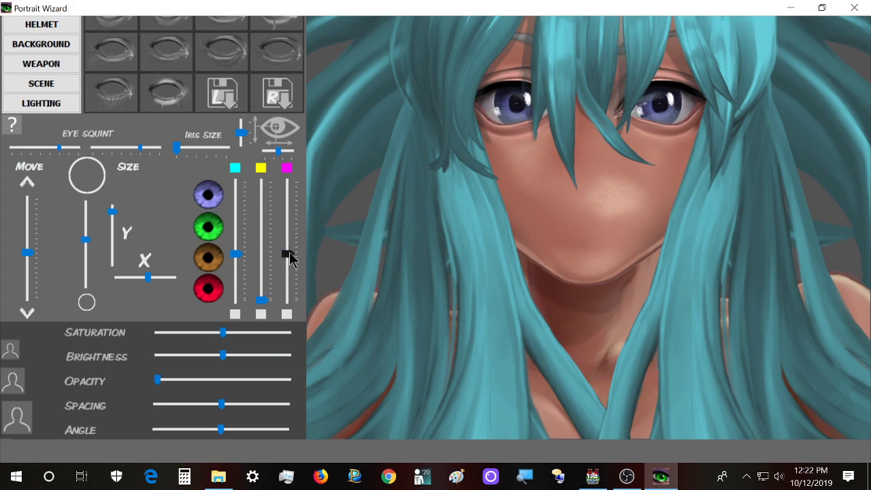
{"action": "left_click_drag", "start_coordinate": [239, 253], "coordinate": [242, 161]}
{"action": "left_click_drag", "start_coordinate": [288, 252], "coordinate": [294, 306]}
{"action": "scroll", "coordinate": [293, 302], "scroll_direction": "up", "scroll_amount": 5}
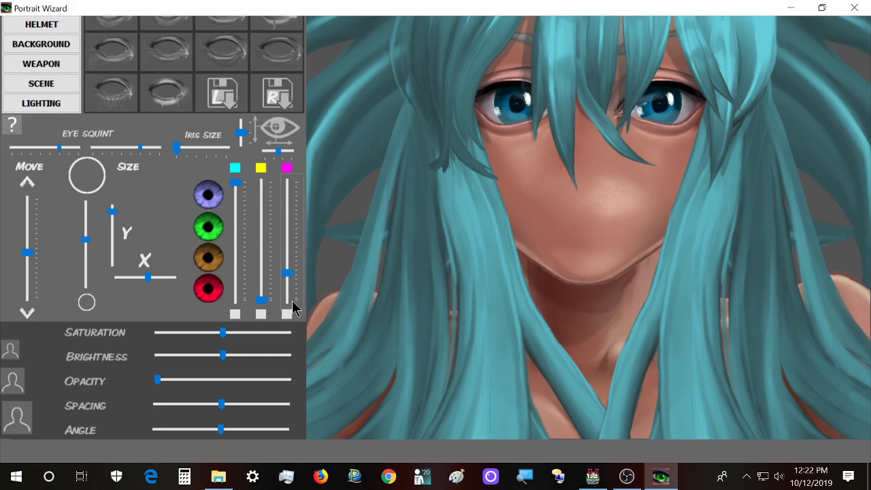
Fine-tune the iris colour to teal by adding a little yellow and lowering magenta slightly further
{"action": "scroll", "coordinate": [261, 303], "scroll_direction": "up", "scroll_amount": 2}
{"action": "scroll", "coordinate": [261, 304], "scroll_direction": "down", "scroll_amount": 2}
{"action": "scroll", "coordinate": [261, 301], "scroll_direction": "up", "scroll_amount": 1}
{"action": "scroll", "coordinate": [290, 296], "scroll_direction": "down", "scroll_amount": 1}
{"action": "scroll", "coordinate": [290, 295], "scroll_direction": "down", "scroll_amount": 2}
{"action": "scroll", "coordinate": [289, 294], "scroll_direction": "up", "scroll_amount": 2}
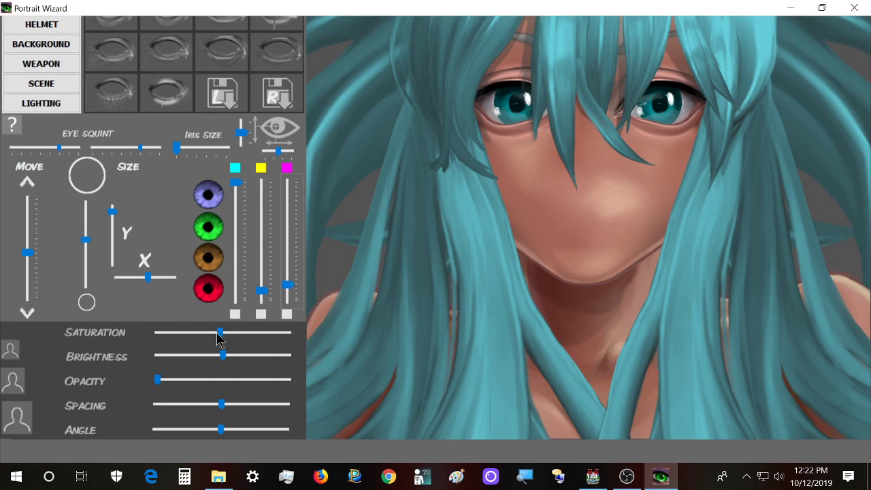
Test the eyes' saturation and brightness, leaving saturation moderately raised and brightness slightly above the middle
{"action": "scroll", "coordinate": [220, 339], "scroll_direction": "up", "scroll_amount": 3}
{"action": "scroll", "coordinate": [219, 339], "scroll_direction": "up", "scroll_amount": 5}
{"action": "scroll", "coordinate": [221, 340], "scroll_direction": "down", "scroll_amount": 2}
{"action": "scroll", "coordinate": [220, 339], "scroll_direction": "down", "scroll_amount": 2}
{"action": "scroll", "coordinate": [232, 357], "scroll_direction": "down", "scroll_amount": 4}
{"action": "scroll", "coordinate": [238, 362], "scroll_direction": "up", "scroll_amount": 3}
{"action": "scroll", "coordinate": [238, 362], "scroll_direction": "down", "scroll_amount": 3}
{"action": "scroll", "coordinate": [237, 362], "scroll_direction": "up", "scroll_amount": 1}
{"action": "scroll", "coordinate": [236, 354], "scroll_direction": "up", "scroll_amount": 1}
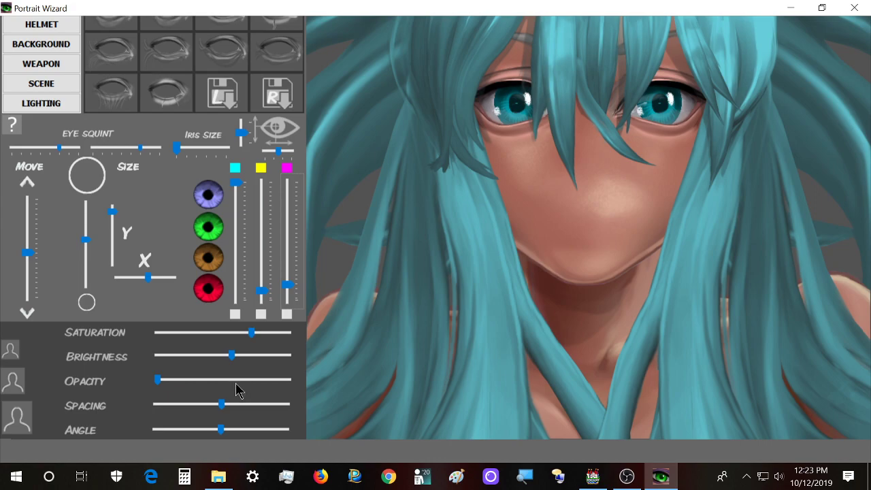
Try different Opacity settings, from partly faded to nearly invisible eyes, and return Opacity to its minimum
{"action": "scroll", "coordinate": [218, 383], "scroll_direction": "up", "scroll_amount": 3}
{"action": "left_click", "coordinate": [217, 379]}
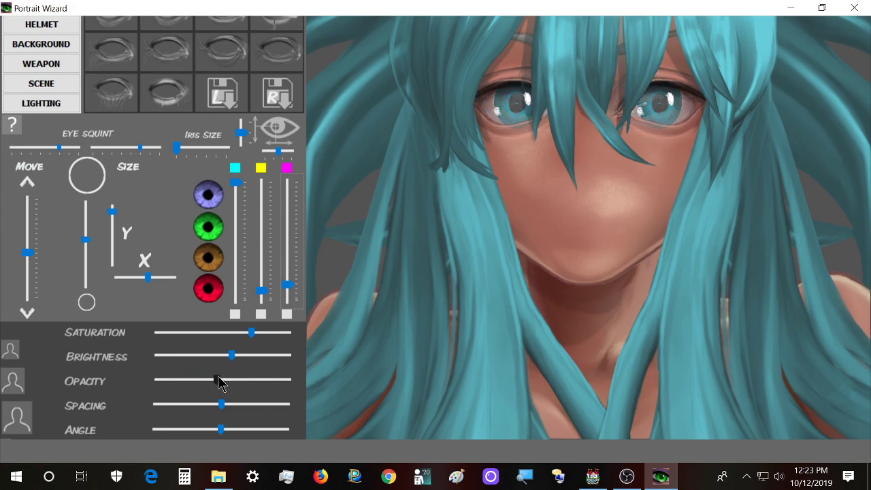
{"action": "scroll", "coordinate": [219, 383], "scroll_direction": "up", "scroll_amount": 6}
{"action": "scroll", "coordinate": [220, 384], "scroll_direction": "down", "scroll_amount": 15}
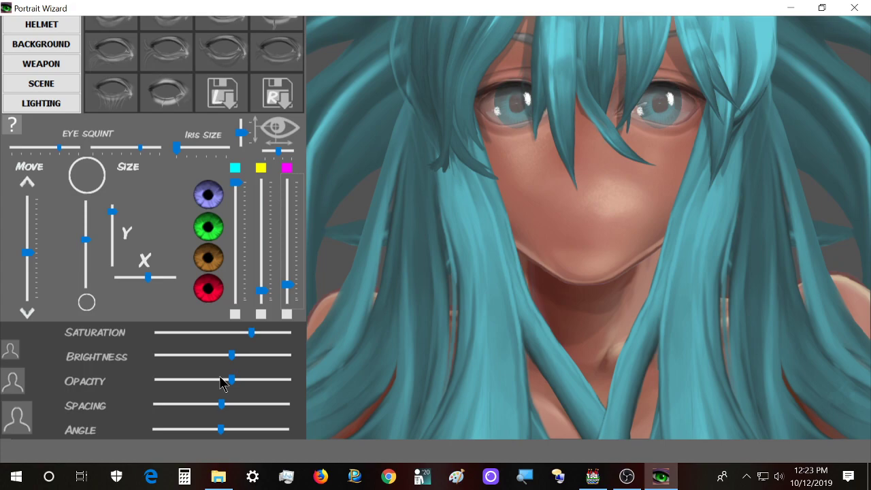
{"action": "scroll", "coordinate": [220, 384], "scroll_direction": "down", "scroll_amount": 2}
{"action": "scroll", "coordinate": [220, 384], "scroll_direction": "up", "scroll_amount": 6}
{"action": "scroll", "coordinate": [220, 385], "scroll_direction": "down", "scroll_amount": 4}
{"action": "scroll", "coordinate": [220, 384], "scroll_direction": "down", "scroll_amount": 2}
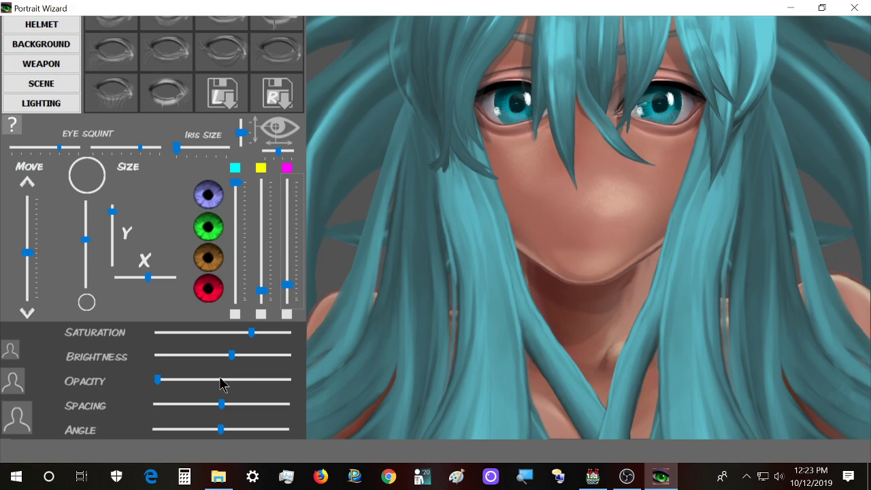
{"action": "scroll", "coordinate": [219, 385], "scroll_direction": "up", "scroll_amount": 18}
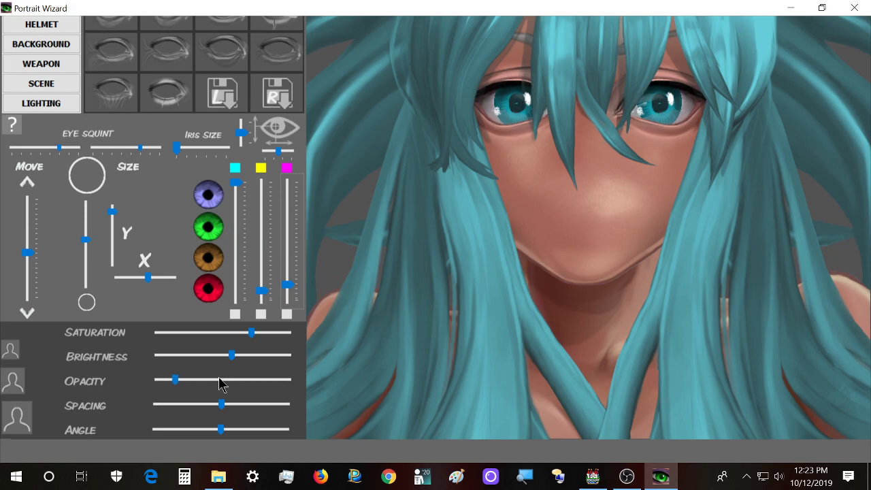
{"action": "scroll", "coordinate": [219, 385], "scroll_direction": "up", "scroll_amount": 6}
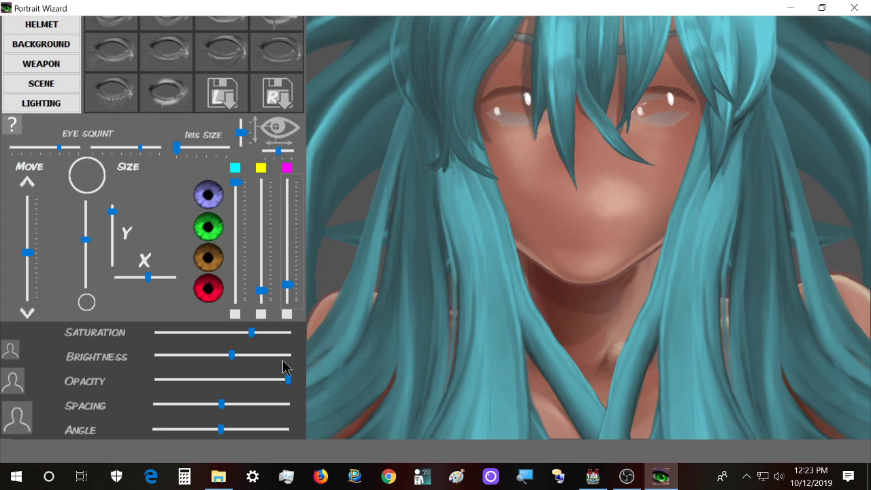
{"action": "scroll", "coordinate": [243, 390], "scroll_direction": "down", "scroll_amount": 2}
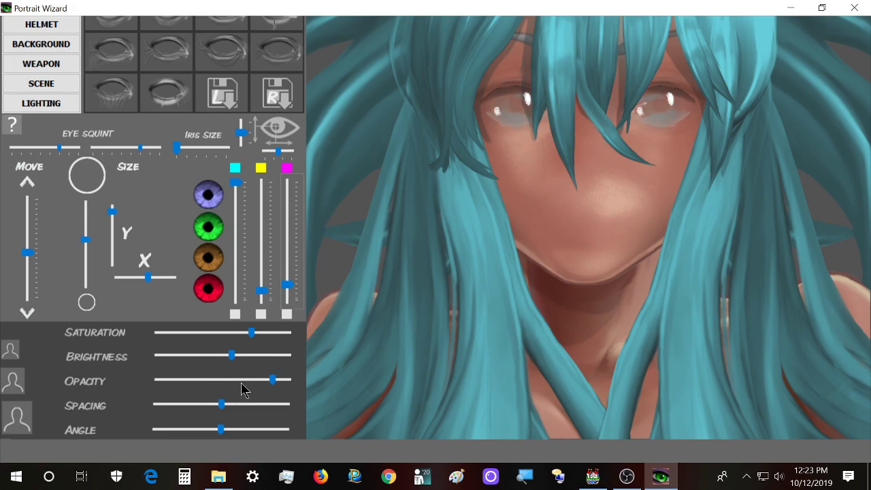
{"action": "scroll", "coordinate": [242, 390], "scroll_direction": "down", "scroll_amount": 12}
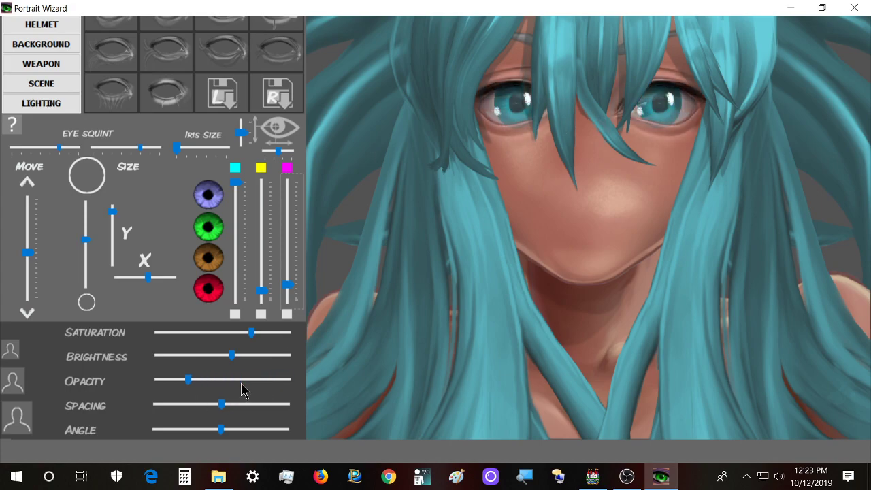
{"action": "scroll", "coordinate": [242, 390], "scroll_direction": "down", "scroll_amount": 2}
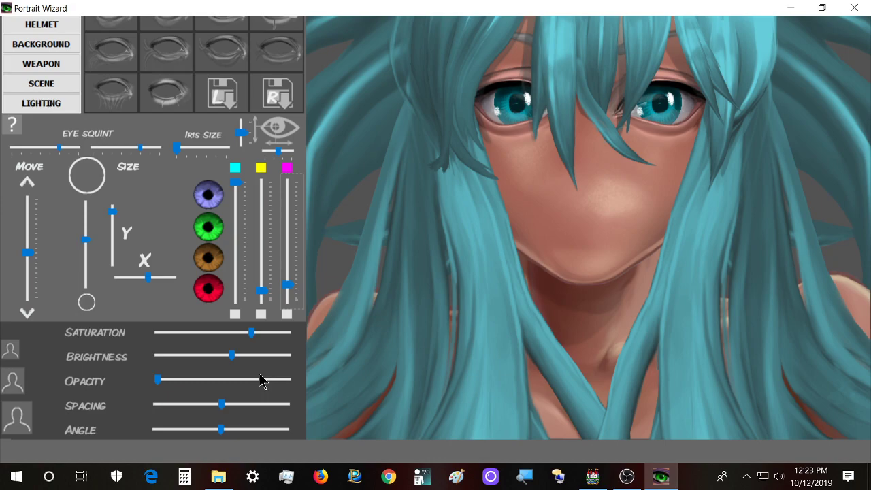
Try placing the eyes closer together and restore their original spacing
{"action": "scroll", "coordinate": [229, 412], "scroll_direction": "down", "scroll_amount": 2}
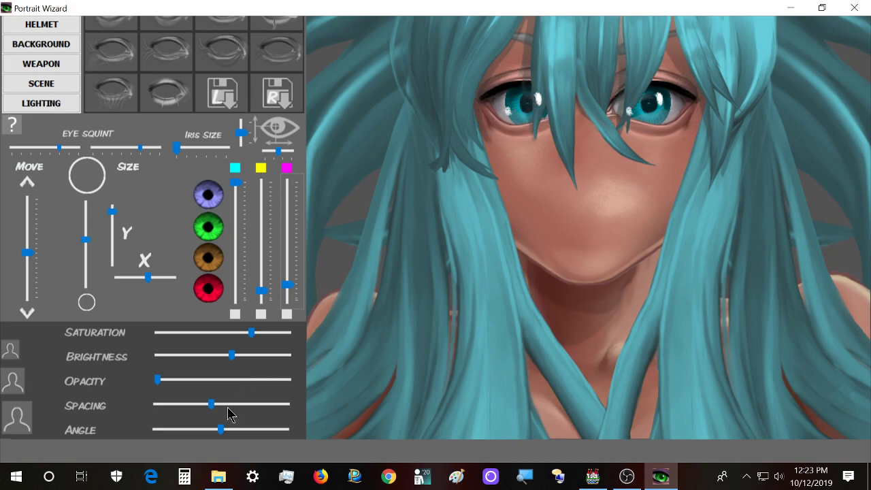
{"action": "scroll", "coordinate": [245, 406], "scroll_direction": "up", "scroll_amount": 2}
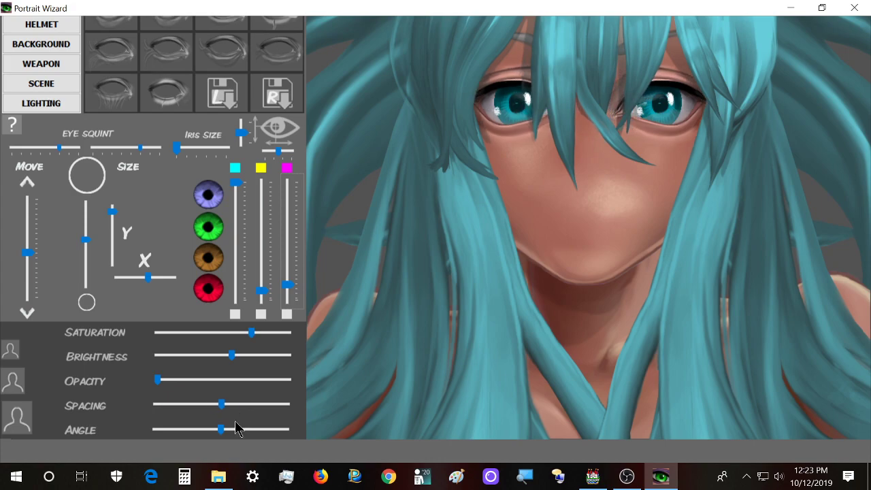
{"action": "scroll", "coordinate": [236, 433], "scroll_direction": "up", "scroll_amount": 2}
Try steeper eye angles up to a sharp slant and return the angle to the middle
{"action": "left_click", "coordinate": [235, 429]}
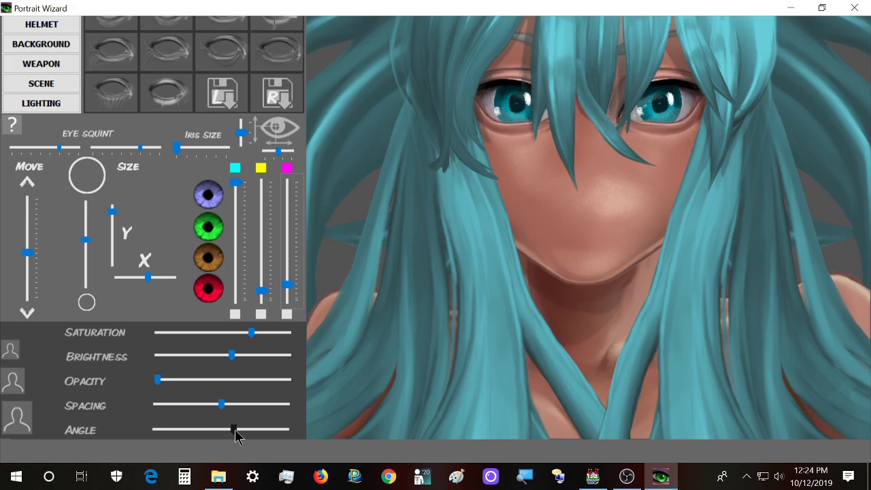
{"action": "left_click_drag", "start_coordinate": [236, 430], "coordinate": [243, 431]}
{"action": "scroll", "coordinate": [243, 434], "scroll_direction": "up", "scroll_amount": 10}
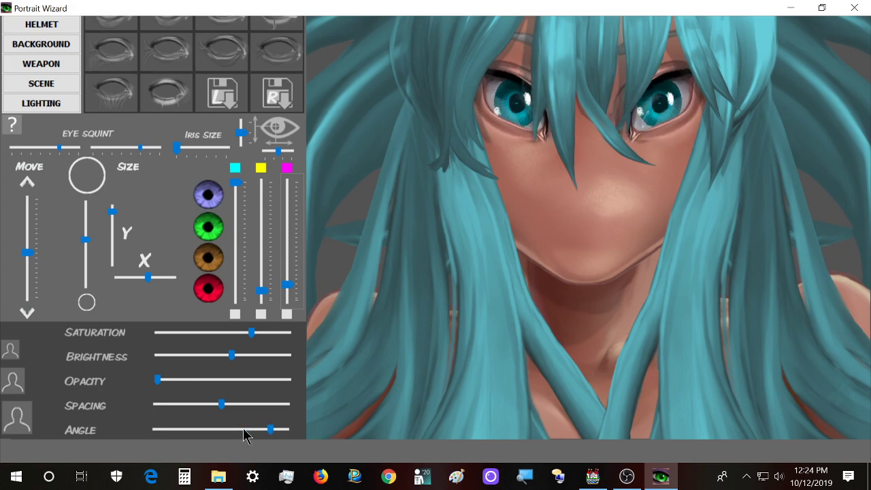
{"action": "scroll", "coordinate": [244, 434], "scroll_direction": "down", "scroll_amount": 10}
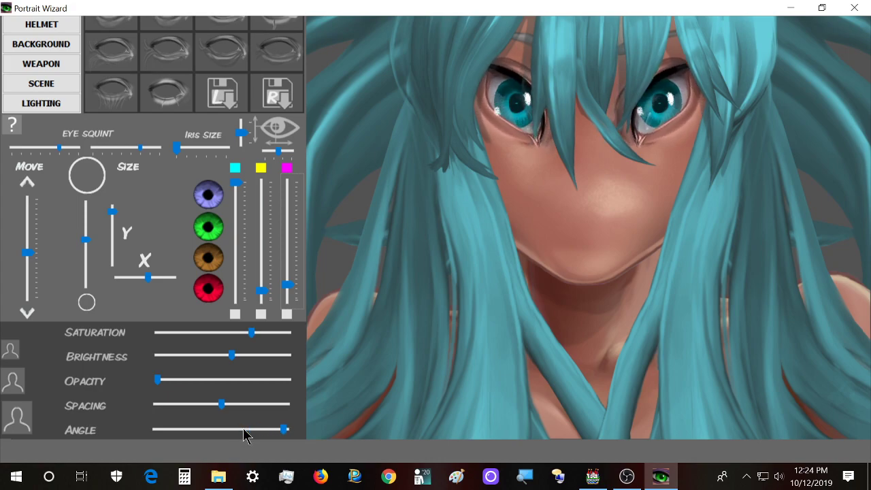
{"action": "scroll", "coordinate": [243, 434], "scroll_direction": "down", "scroll_amount": 2}
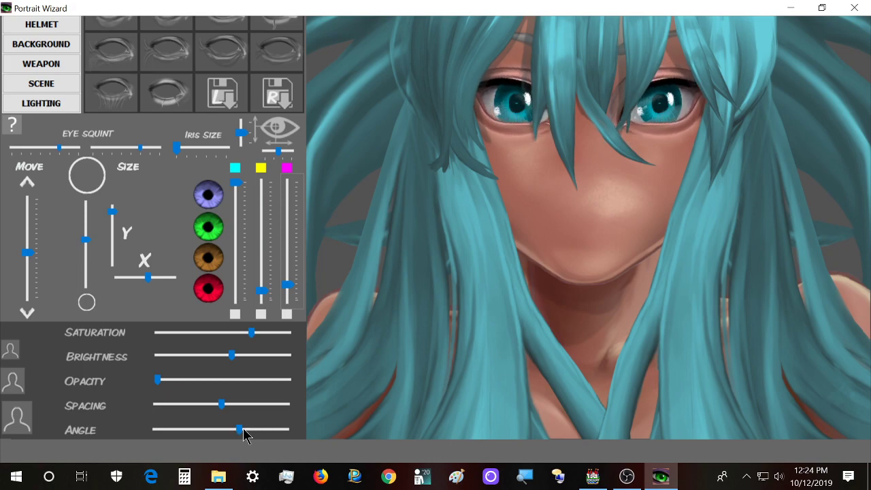
{"action": "scroll", "coordinate": [243, 434], "scroll_direction": "down", "scroll_amount": 4}
{"action": "scroll", "coordinate": [243, 434], "scroll_direction": "up", "scroll_amount": 2}
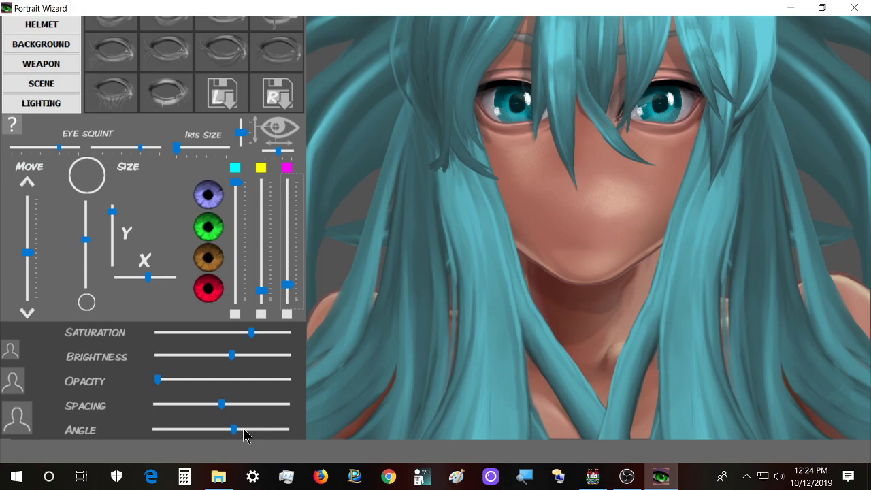
{"action": "scroll", "coordinate": [244, 434], "scroll_direction": "down", "scroll_amount": 4}
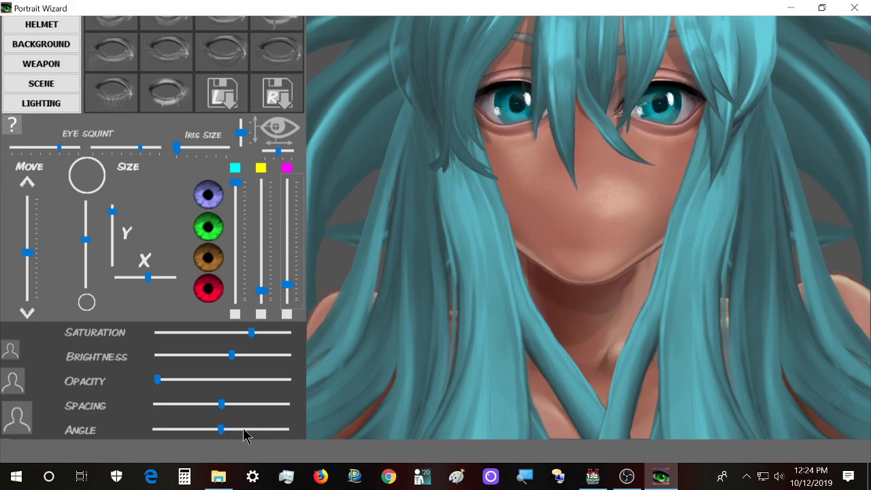
Open the eye makeup choices, try the swirl design and replace it with the purple eyeshadow
{"action": "scroll", "coordinate": [231, 388], "scroll_direction": "up", "scroll_amount": 5}
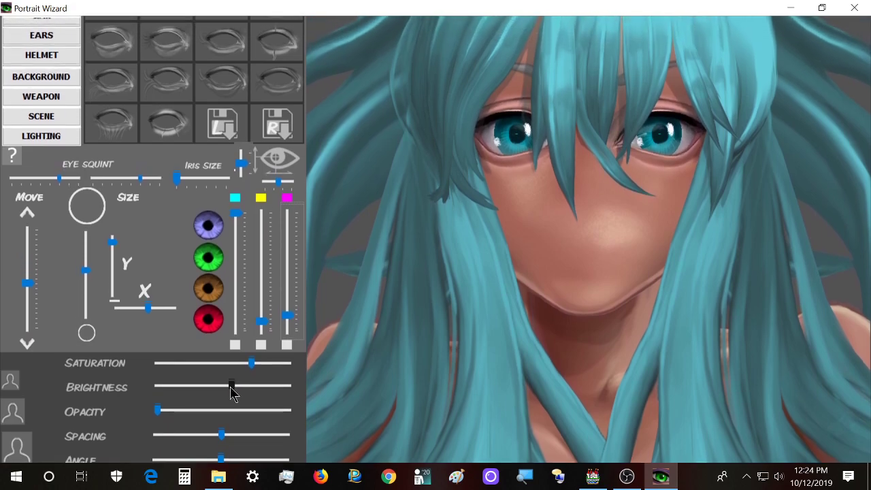
{"action": "scroll", "coordinate": [231, 389], "scroll_direction": "up", "scroll_amount": 5}
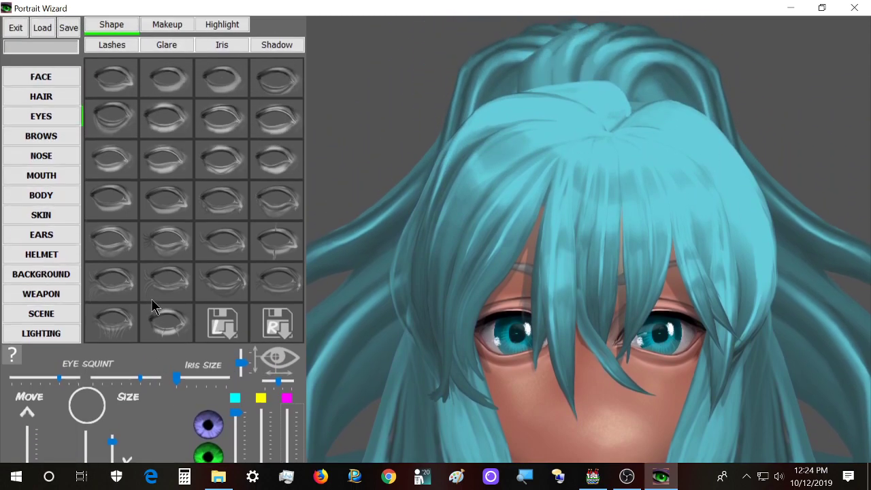
{"action": "left_click", "coordinate": [173, 24]}
{"action": "left_click", "coordinate": [239, 149]}
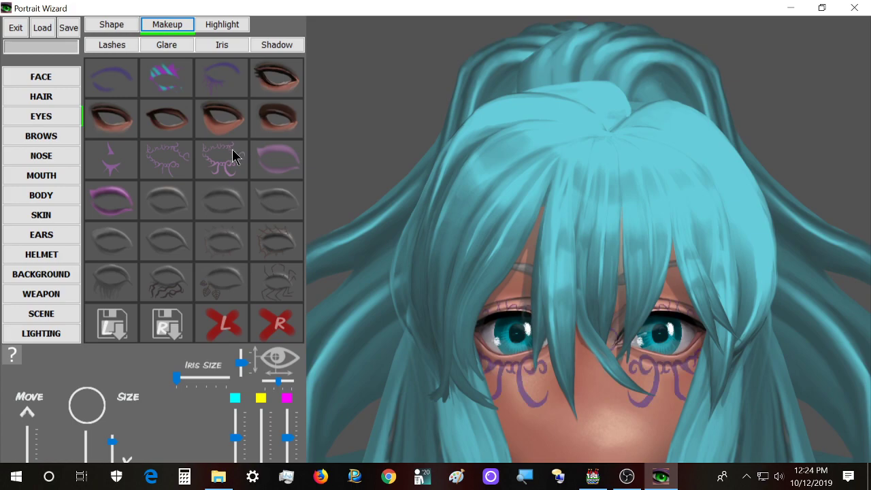
{"action": "left_click", "coordinate": [283, 165]}
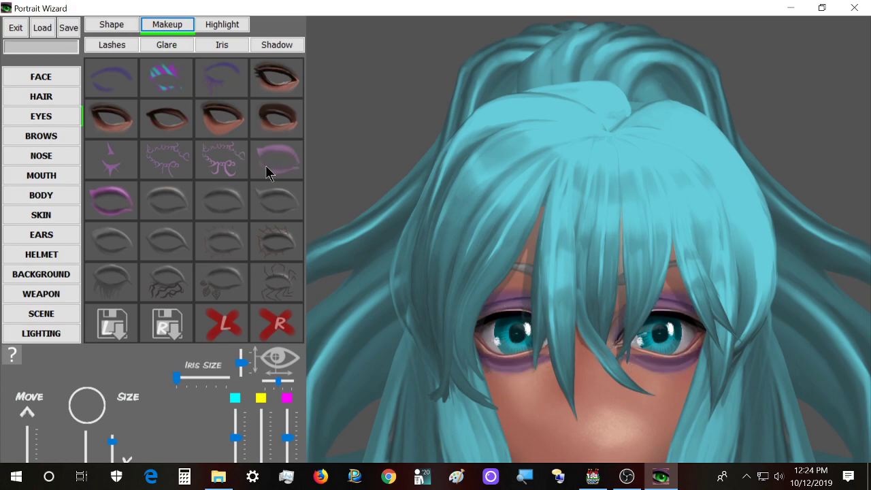
Test a sideways gaze, recentre it and raise the eyes' vertical (Y) size slightly
{"action": "scroll", "coordinate": [249, 354], "scroll_direction": "down", "scroll_amount": 5}
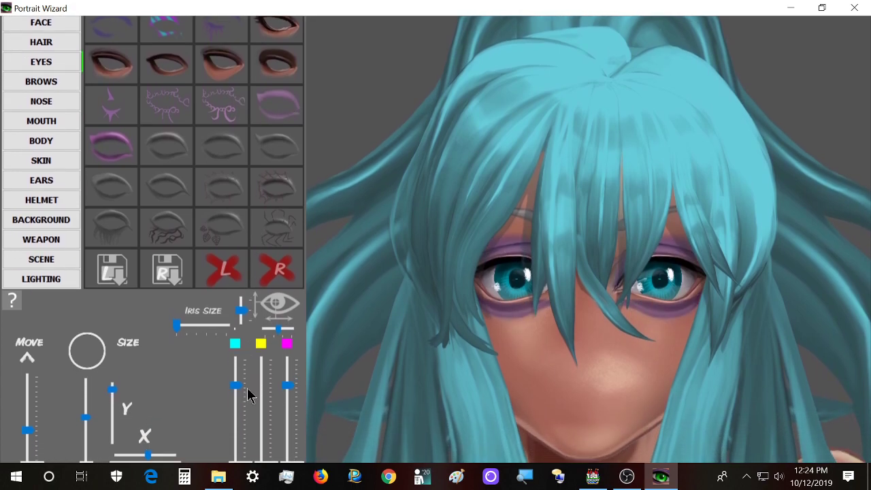
{"action": "scroll", "coordinate": [231, 359], "scroll_direction": "down", "scroll_amount": 2}
{"action": "scroll", "coordinate": [276, 391], "scroll_direction": "up", "scroll_amount": 3}
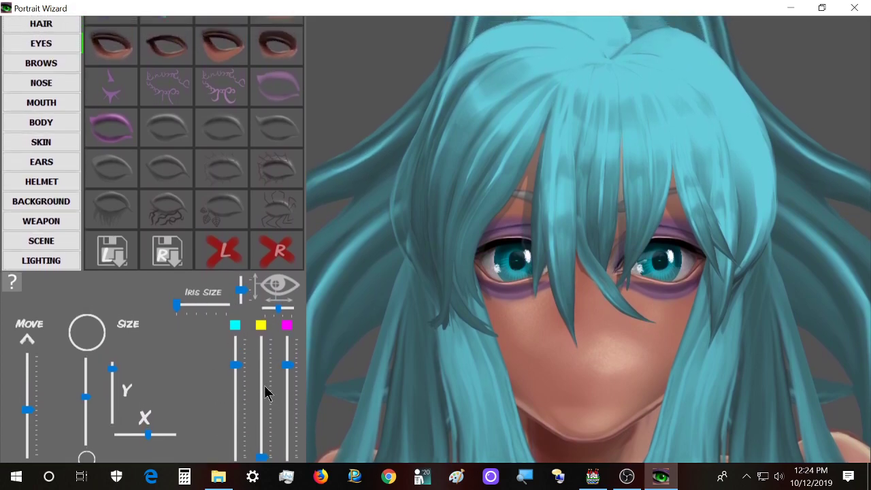
{"action": "scroll", "coordinate": [264, 386], "scroll_direction": "up", "scroll_amount": 1}
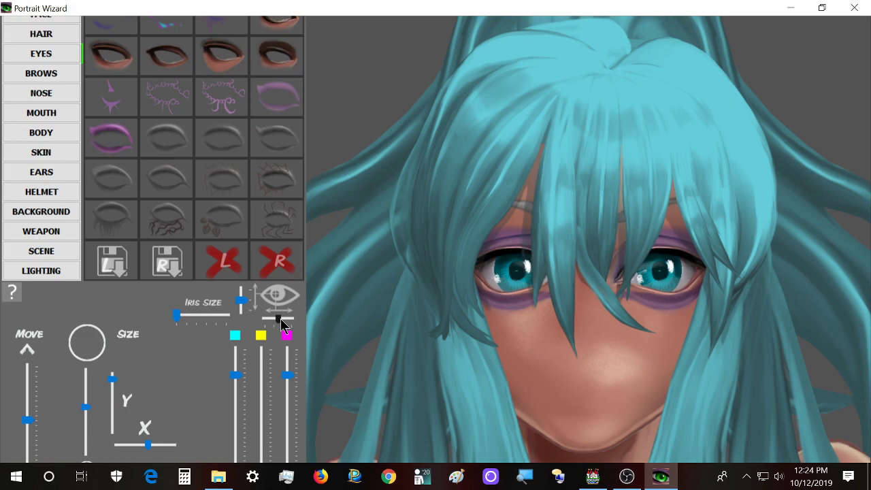
{"action": "left_click_drag", "start_coordinate": [281, 319], "coordinate": [279, 319]}
{"action": "scroll", "coordinate": [281, 319], "scroll_direction": "down", "scroll_amount": 1}
{"action": "scroll", "coordinate": [281, 319], "scroll_direction": "up", "scroll_amount": 5}
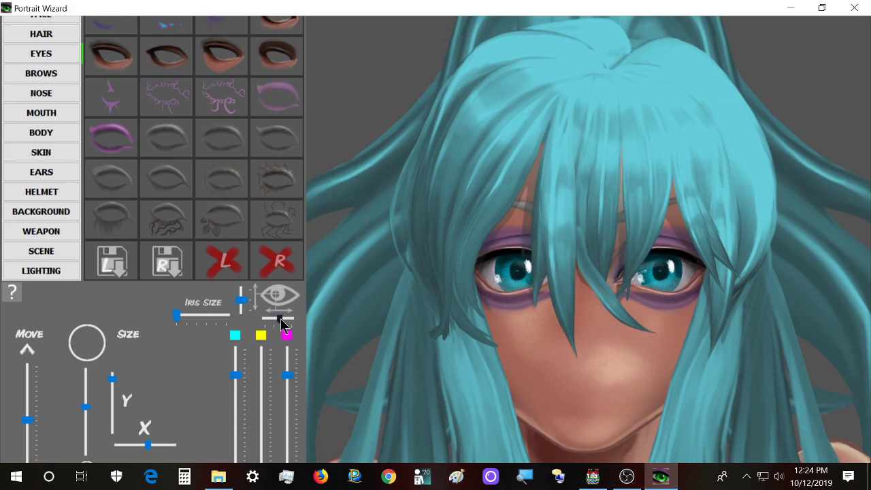
{"action": "scroll", "coordinate": [289, 320], "scroll_direction": "down", "scroll_amount": 4}
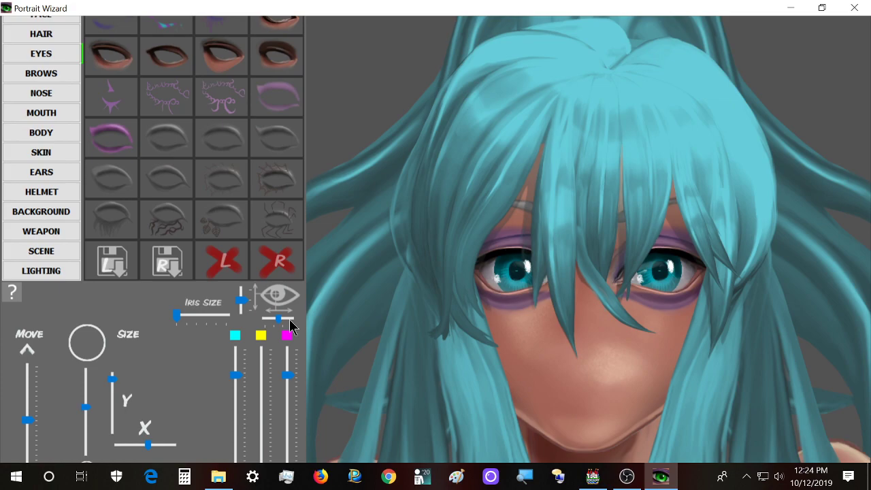
{"action": "scroll", "coordinate": [290, 326], "scroll_direction": "down", "scroll_amount": 2}
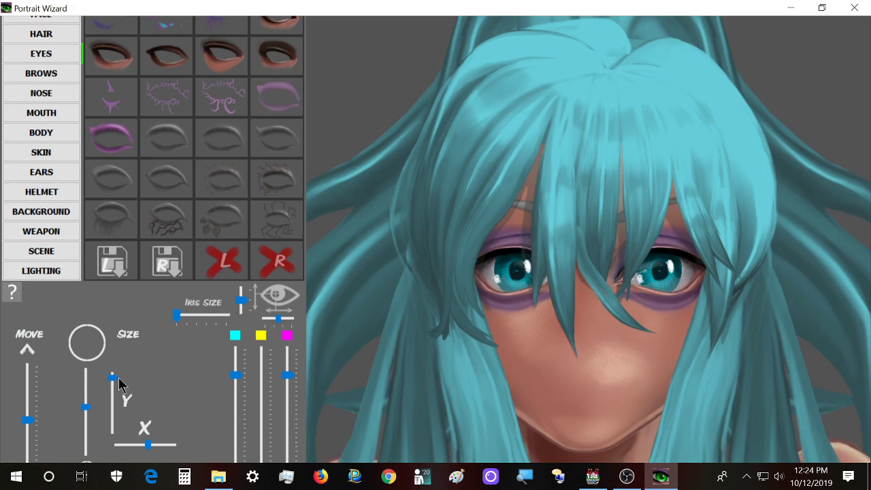
View the help text on building, saving and loading portraits, and return to the eye makeup choices
{"action": "left_click", "coordinate": [11, 295]}
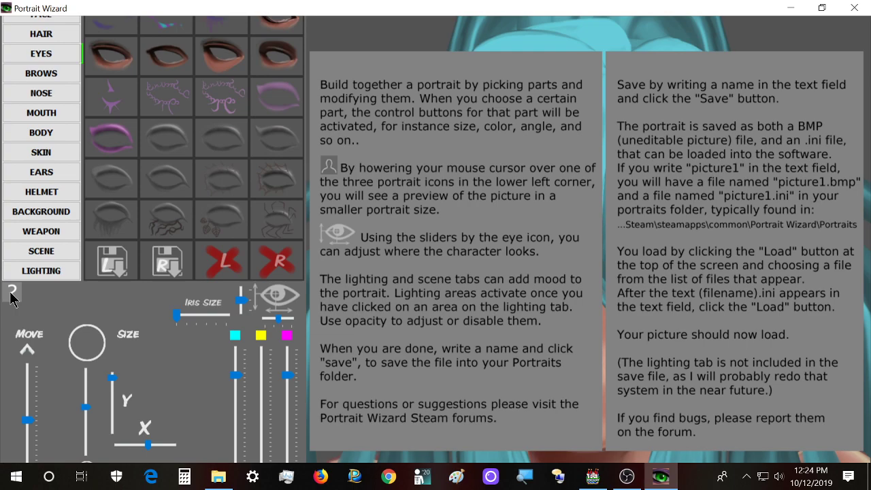
{"action": "scroll", "coordinate": [62, 202], "scroll_direction": "up", "scroll_amount": 3}
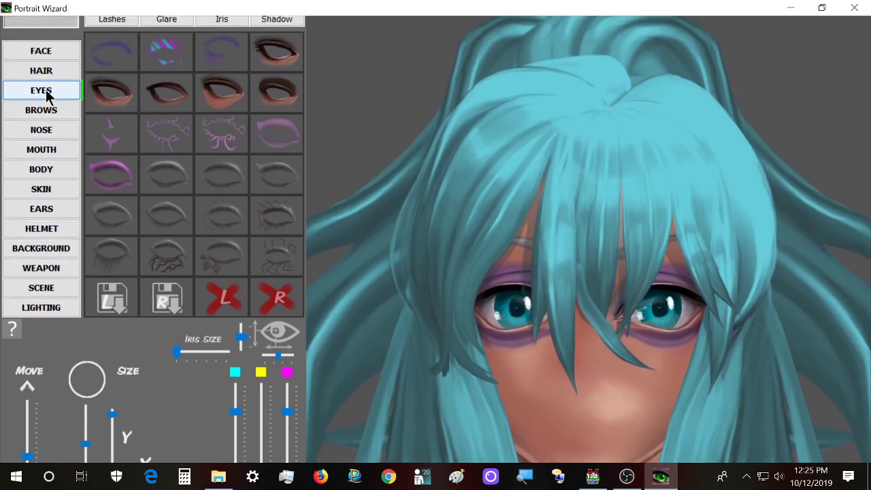
{"action": "scroll", "coordinate": [47, 191], "scroll_direction": "up", "scroll_amount": 2}
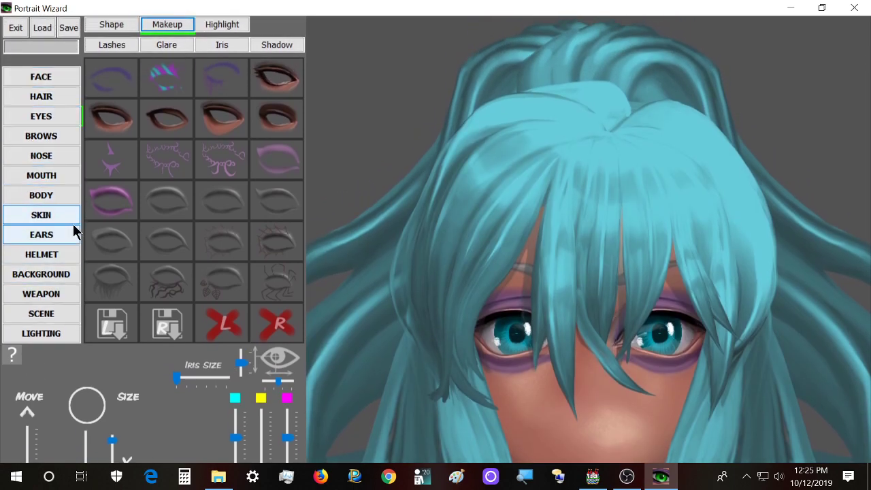
Try two of the grey eye makeup styles and remove the makeup from both eyes
{"action": "left_click", "coordinate": [229, 209]}
{"action": "left_click", "coordinate": [263, 205]}
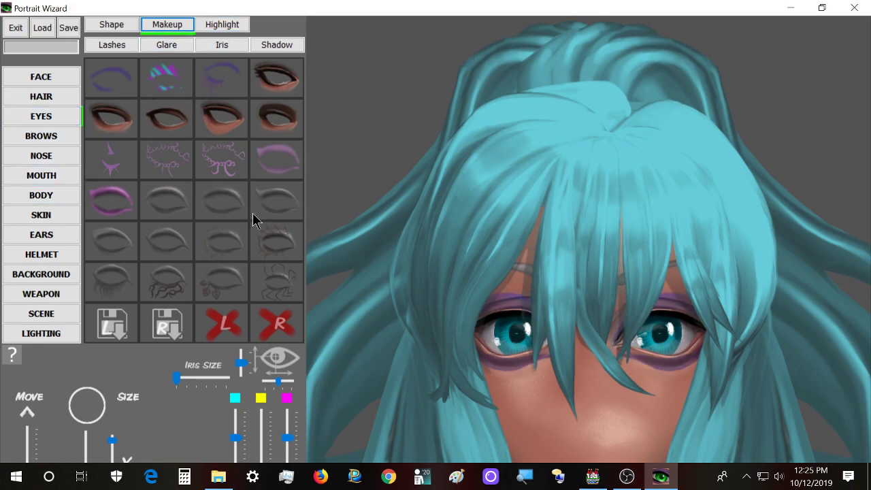
{"action": "left_click", "coordinate": [223, 330]}
{"action": "left_click", "coordinate": [281, 328]}
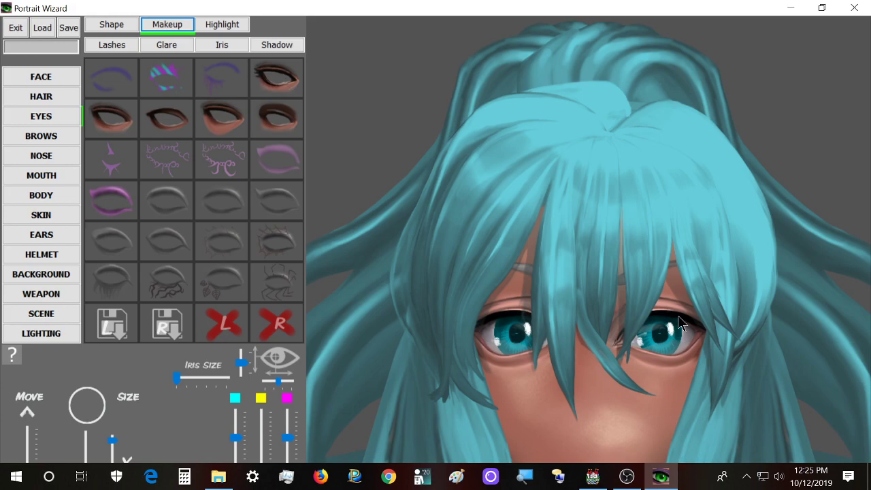
Open the eye highlight choices, try several dot and sparkle designs, and apply the small spot with the soft glow beneath it
{"action": "left_click", "coordinate": [221, 25]}
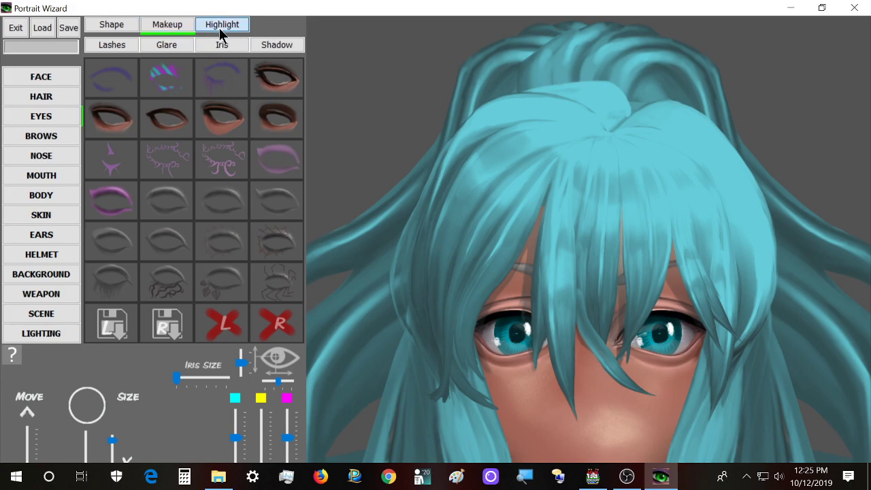
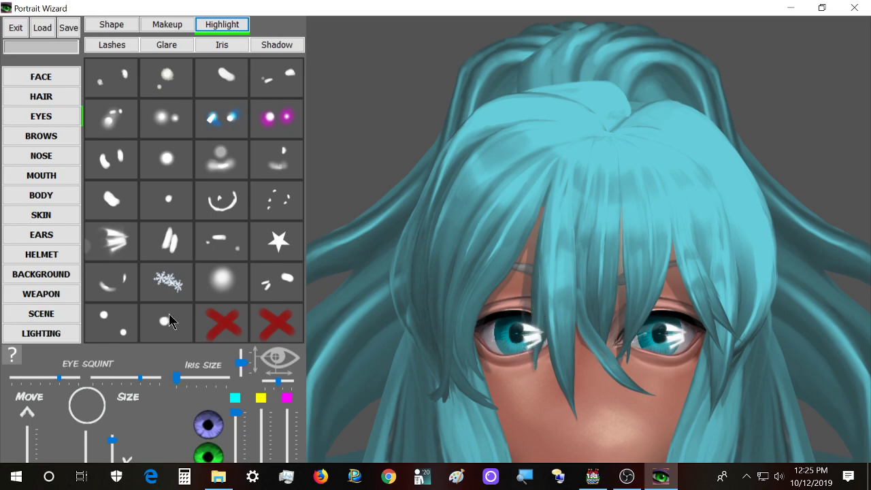
{"action": "left_click", "coordinate": [116, 319]}
{"action": "left_click", "coordinate": [150, 319]}
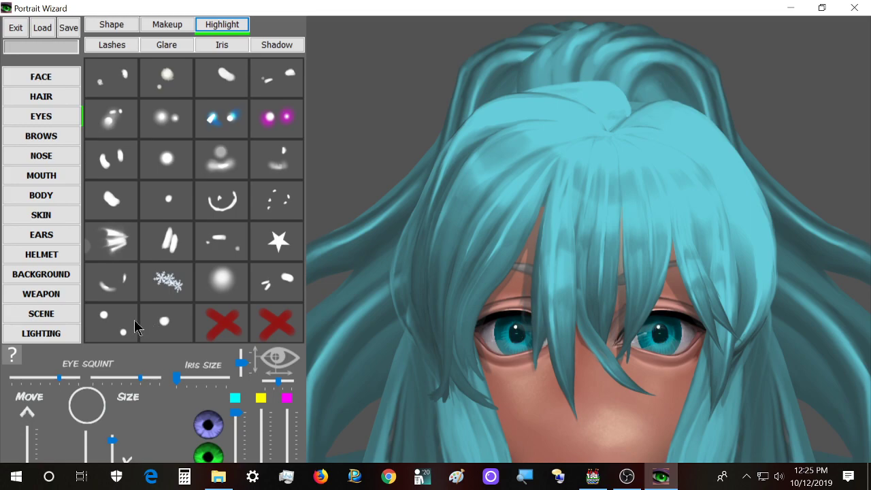
{"action": "left_click", "coordinate": [275, 285]}
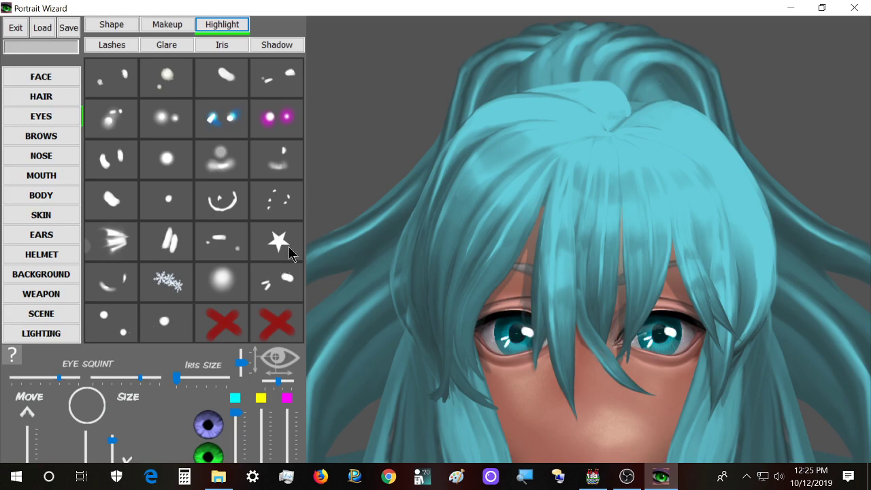
{"action": "left_click", "coordinate": [296, 198]}
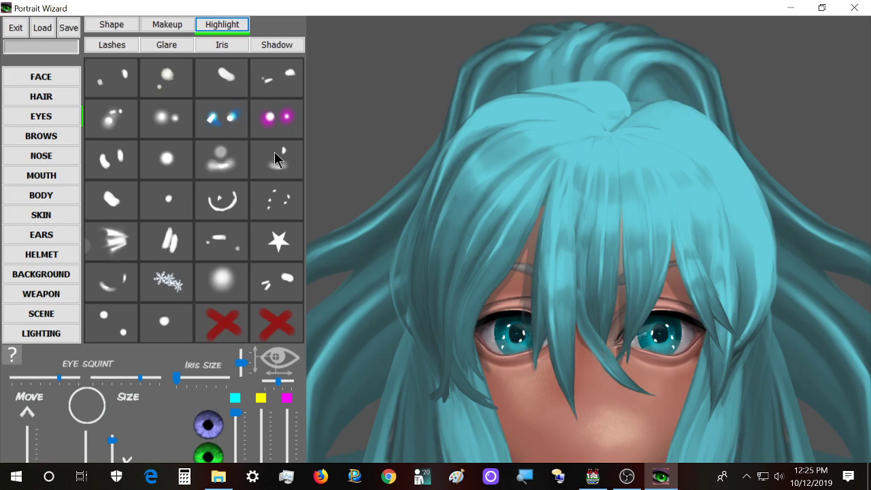
{"action": "left_click", "coordinate": [227, 161]}
{"action": "left_click", "coordinate": [275, 163]}
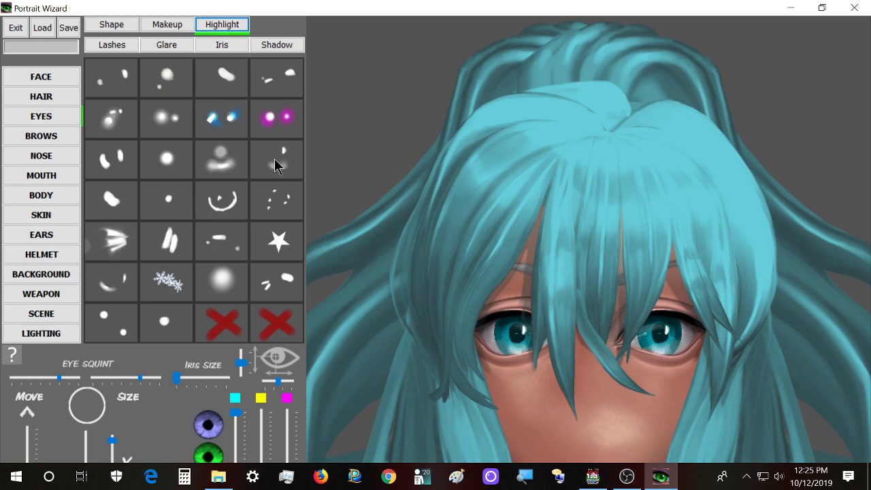
Open the eyelash choices and try several full lash styles with spiky upper and lower lashes
{"action": "left_click", "coordinate": [116, 51]}
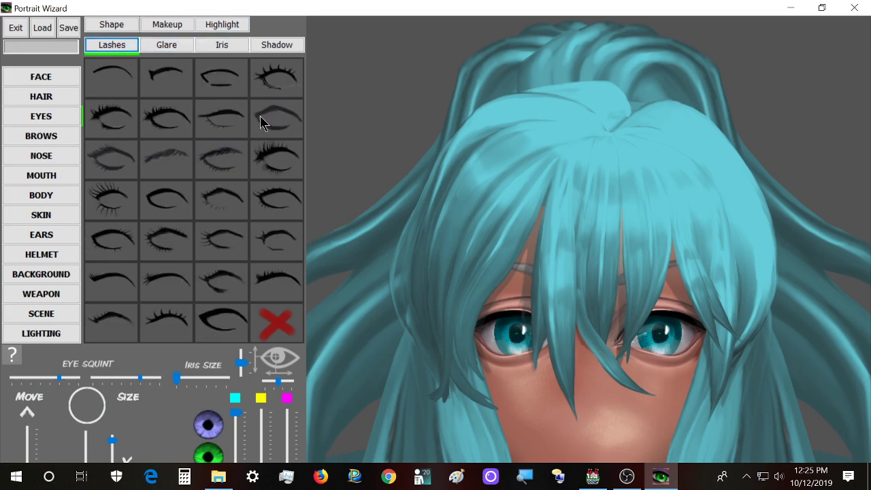
{"action": "left_click", "coordinate": [284, 81]}
{"action": "left_click", "coordinate": [272, 159]}
{"action": "left_click", "coordinate": [275, 207]}
{"action": "left_click", "coordinate": [221, 195]}
{"action": "left_click", "coordinate": [269, 205]}
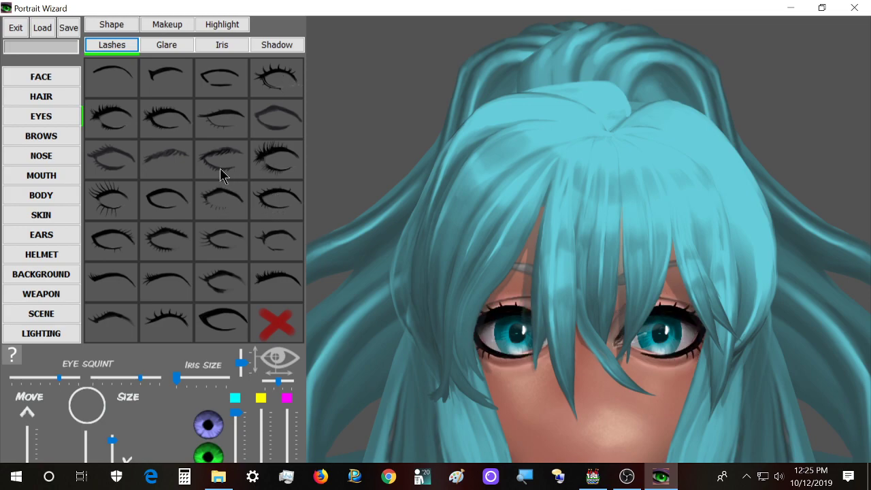
{"action": "left_click", "coordinate": [215, 203]}
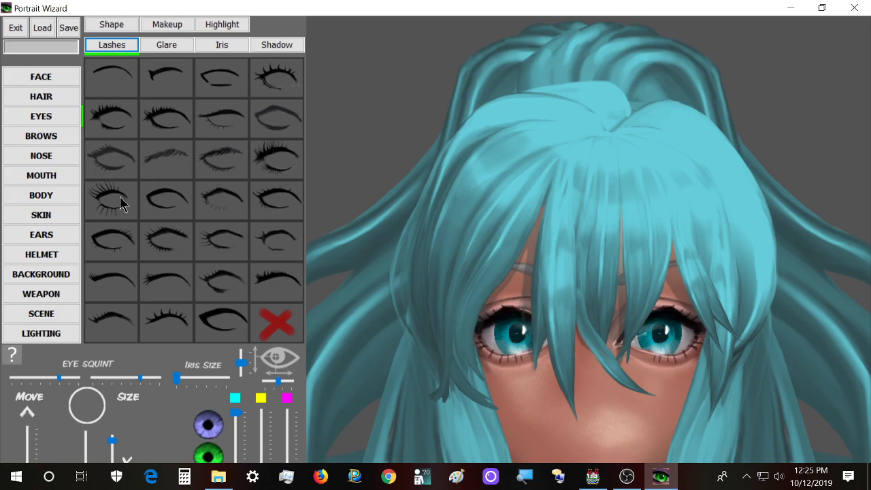
Compare further lash styles, including the thick black outline, and apply the slim upper lash with fine outer-corner hairs
{"action": "left_click", "coordinate": [120, 197]}
{"action": "left_click", "coordinate": [118, 247]}
{"action": "left_click", "coordinate": [179, 248]}
{"action": "left_click", "coordinate": [122, 283]}
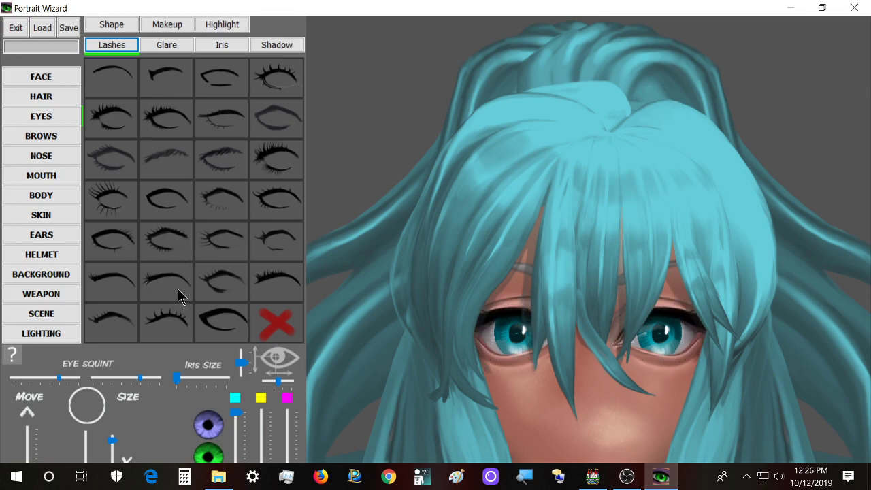
{"action": "left_click", "coordinate": [126, 320]}
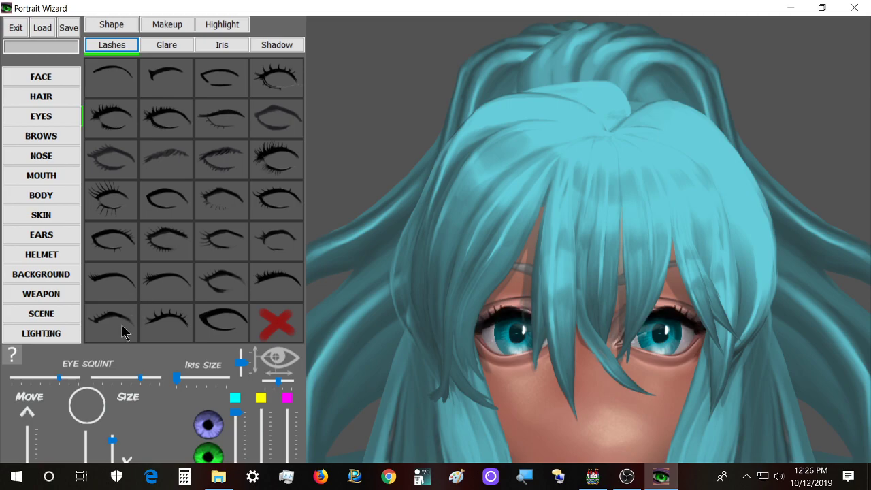
{"action": "left_click", "coordinate": [231, 281]}
{"action": "left_click", "coordinate": [228, 323]}
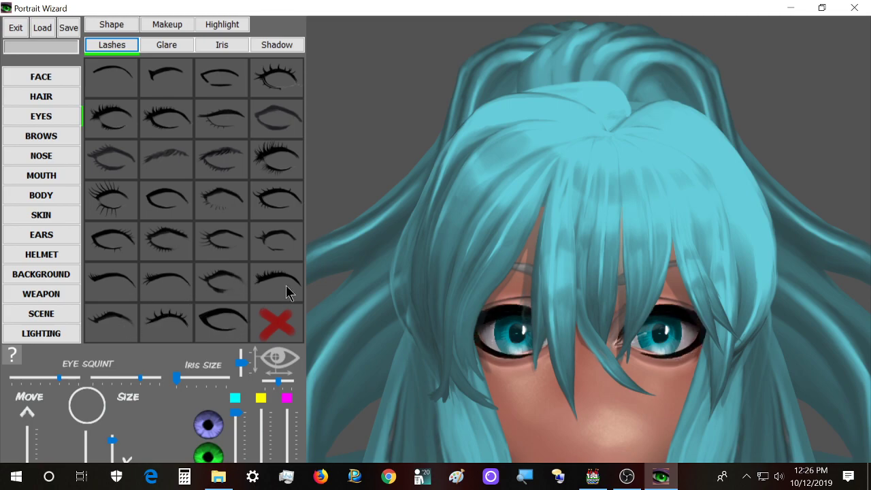
{"action": "left_click", "coordinate": [151, 289]}
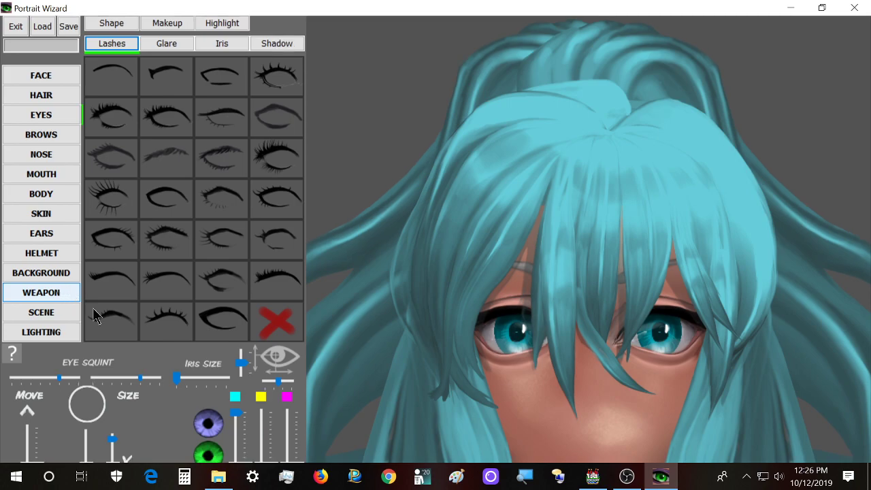
Raise the Saturation slightly and return to the eye part choices
{"action": "scroll", "coordinate": [88, 305], "scroll_direction": "down", "scroll_amount": 3}
{"action": "scroll", "coordinate": [216, 384], "scroll_direction": "down", "scroll_amount": 2}
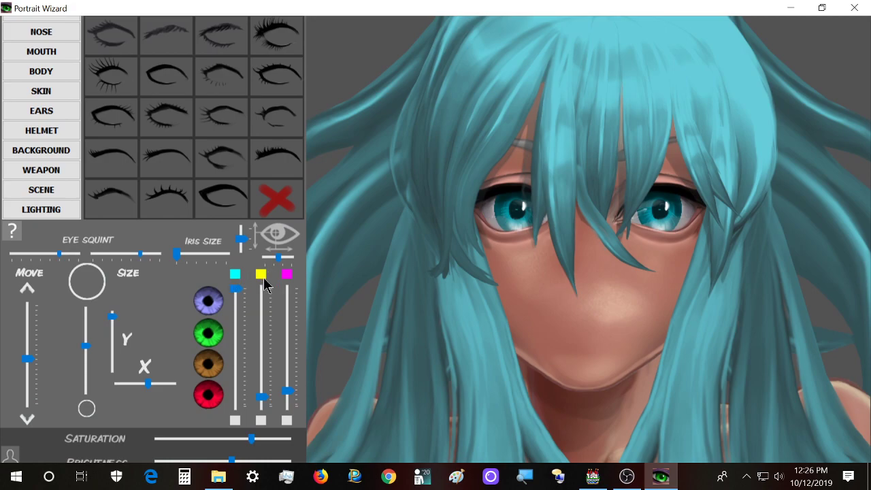
{"action": "scroll", "coordinate": [263, 292], "scroll_direction": "down", "scroll_amount": 3}
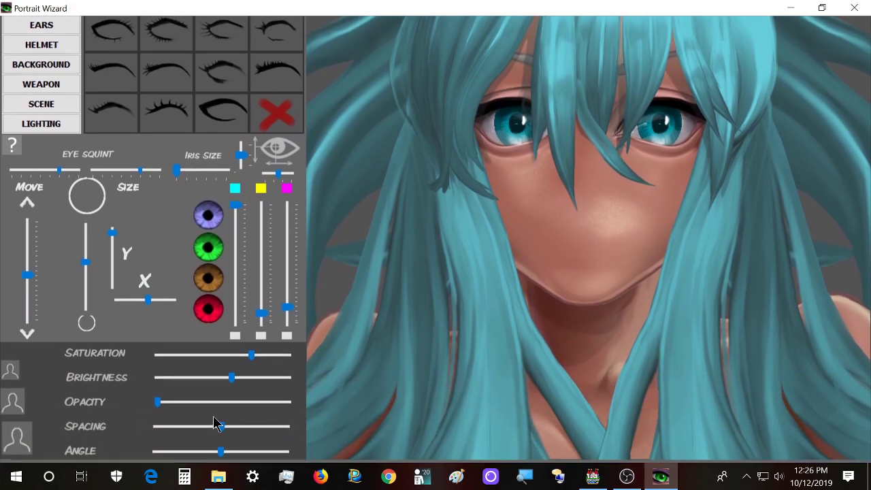
{"action": "scroll", "coordinate": [216, 423], "scroll_direction": "down", "scroll_amount": 1}
{"action": "mouse_move", "coordinate": [253, 334]}
{"action": "left_mouse_down"}
{"action": "mouse_move", "coordinate": [273, 334]}
{"action": "mouse_move", "coordinate": [162, 338]}
{"action": "mouse_move", "coordinate": [265, 342]}
{"action": "left_mouse_up"}
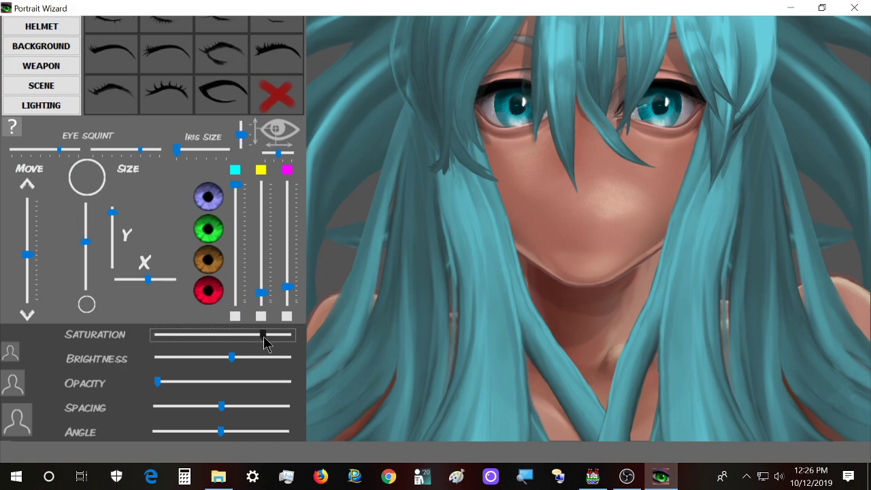
{"action": "scroll", "coordinate": [264, 344], "scroll_direction": "up", "scroll_amount": 5}
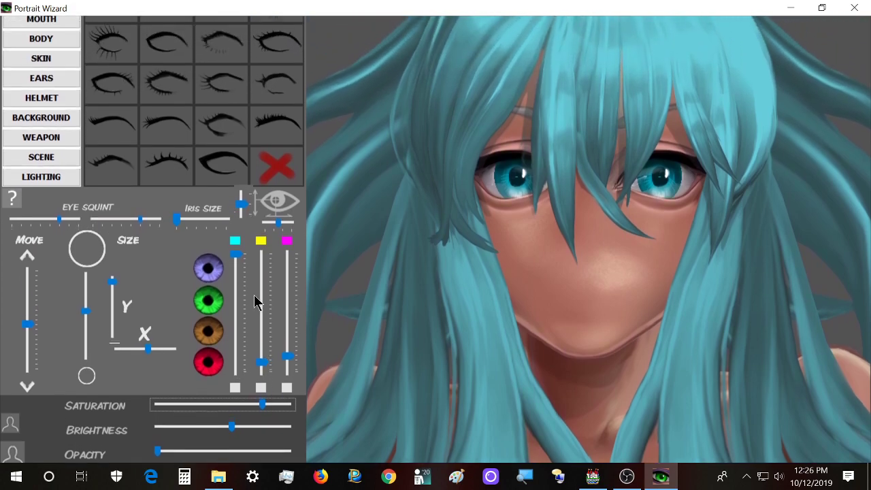
{"action": "scroll", "coordinate": [242, 282], "scroll_direction": "up", "scroll_amount": 4}
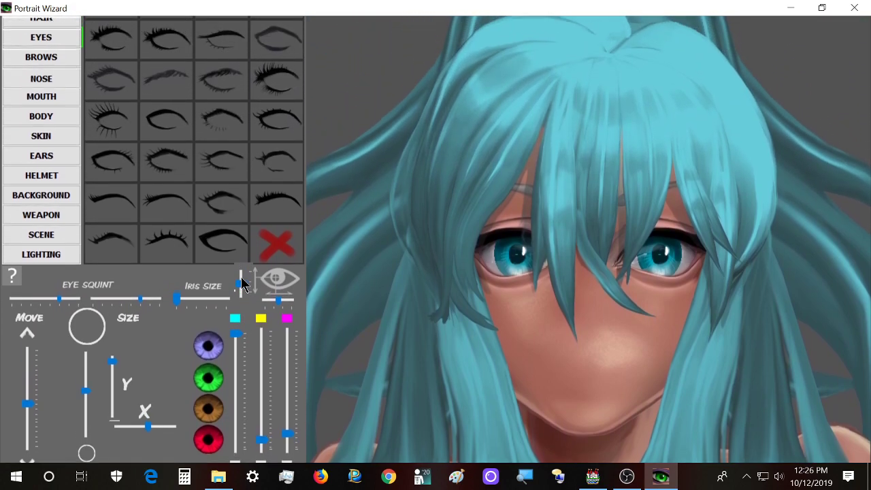
{"action": "scroll", "coordinate": [243, 302], "scroll_direction": "up", "scroll_amount": 3}
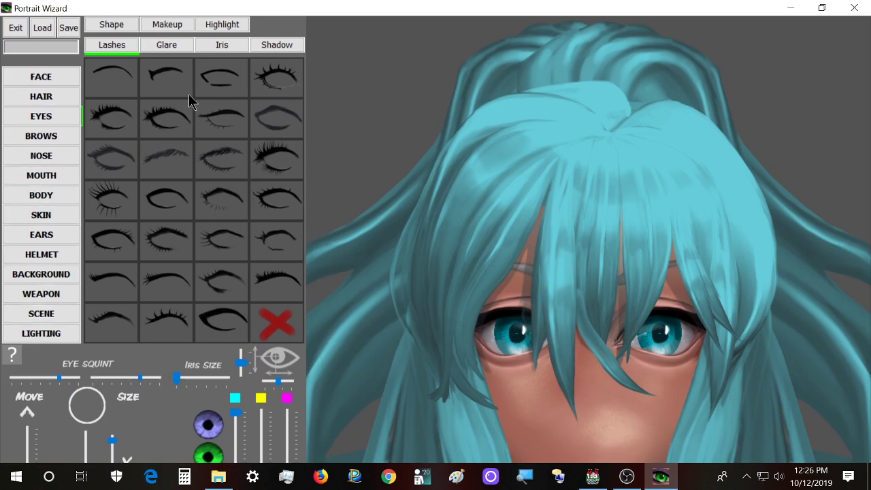
Open the eye glare choices and try the red, yellow-green, blue and dark gold glares
{"action": "left_click", "coordinate": [173, 50]}
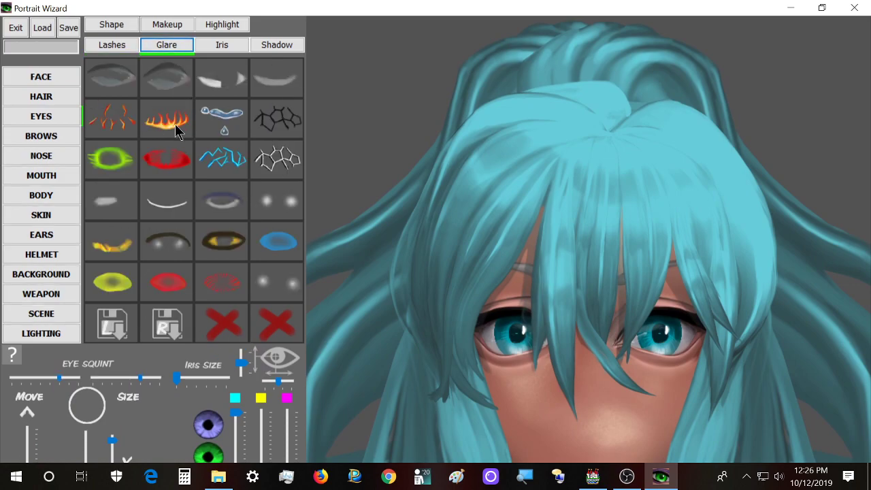
{"action": "left_click", "coordinate": [151, 286]}
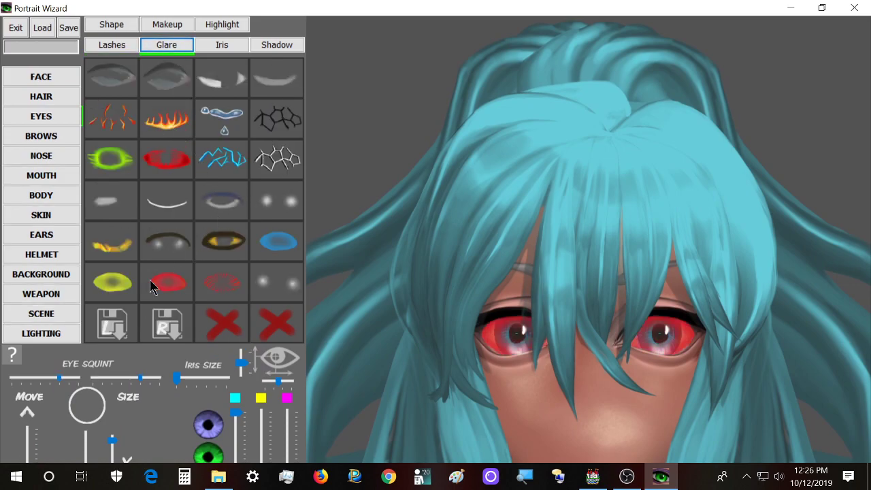
{"action": "left_click", "coordinate": [125, 282]}
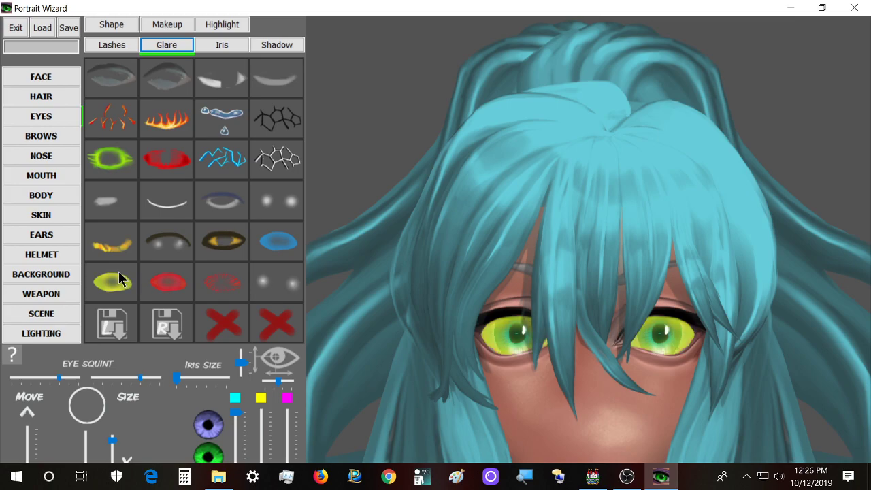
{"action": "left_click", "coordinate": [265, 247]}
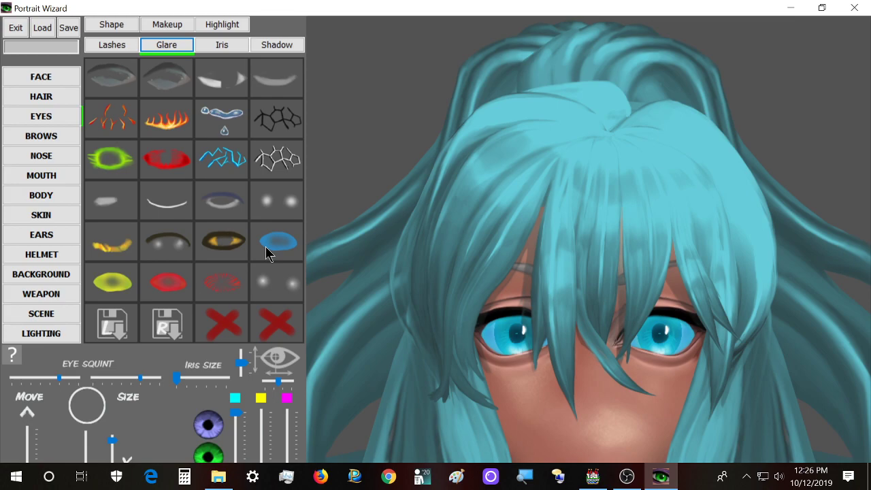
{"action": "left_click", "coordinate": [236, 243]}
{"action": "left_click", "coordinate": [216, 198]}
{"action": "left_click", "coordinate": [228, 245]}
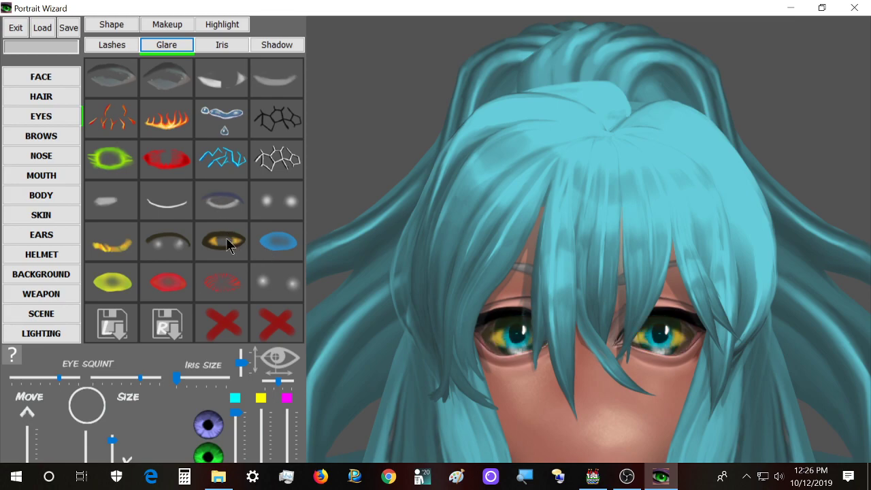
Compare the dark-lid glare repeatedly with the twin soft white spots glare on both eyes
{"action": "left_click", "coordinate": [176, 251]}
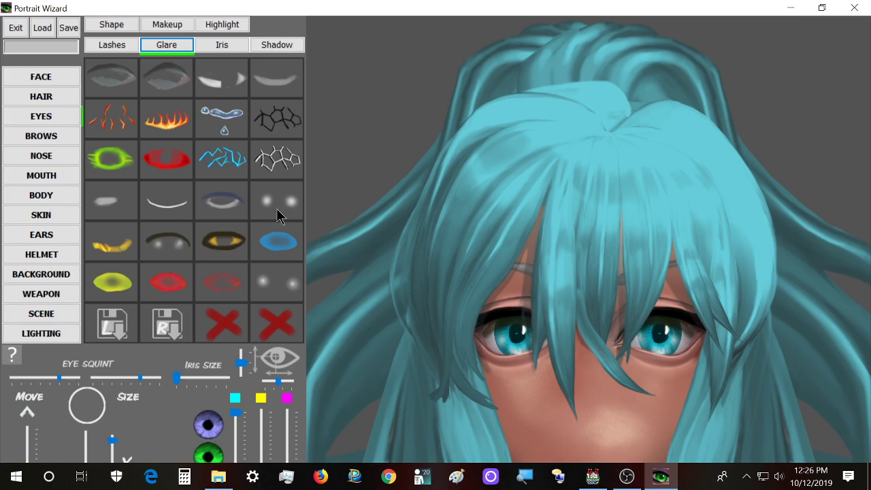
{"action": "left_click", "coordinate": [278, 214]}
{"action": "left_click", "coordinate": [174, 238]}
{"action": "left_click", "coordinate": [290, 197]}
{"action": "left_click", "coordinate": [164, 238]}
{"action": "left_click", "coordinate": [107, 236]}
{"action": "left_click", "coordinate": [169, 245]}
{"action": "left_click", "coordinate": [301, 205]}
{"action": "left_click", "coordinate": [178, 243]}
{"action": "left_click", "coordinate": [302, 207]}
{"action": "left_click", "coordinate": [170, 239]}
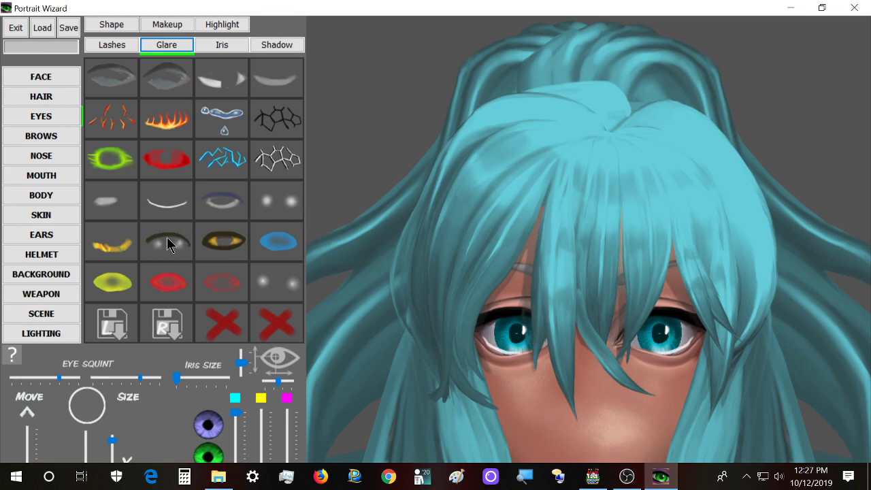
{"action": "left_click", "coordinate": [292, 206]}
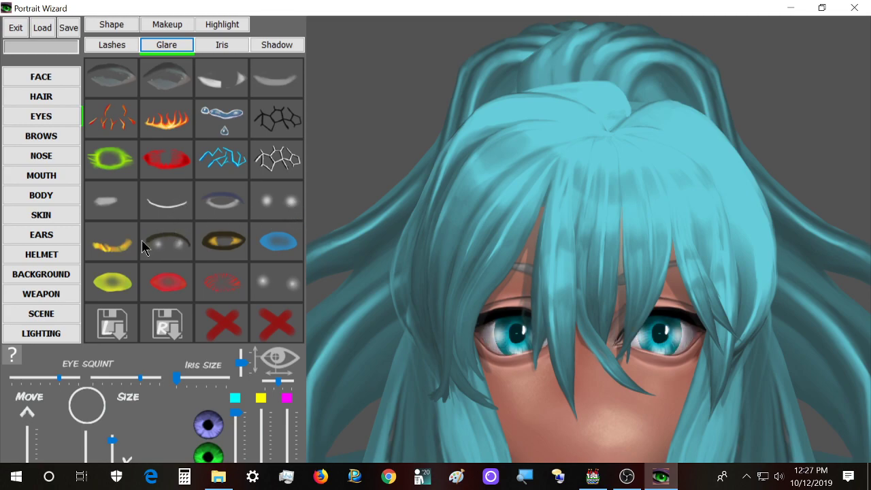
{"action": "left_click", "coordinate": [175, 245]}
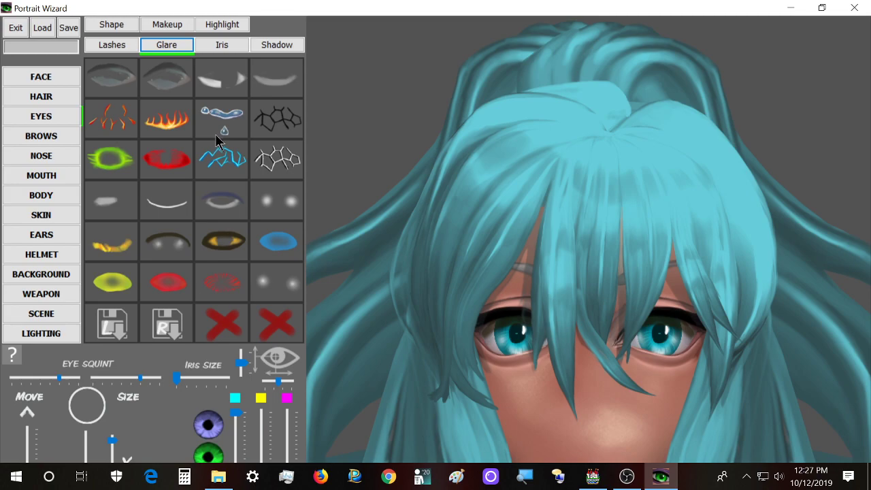
Test the two grey shaded glares and the twin-spot glare, and reapply the dark-lid glare with soft spots
{"action": "left_click", "coordinate": [148, 84]}
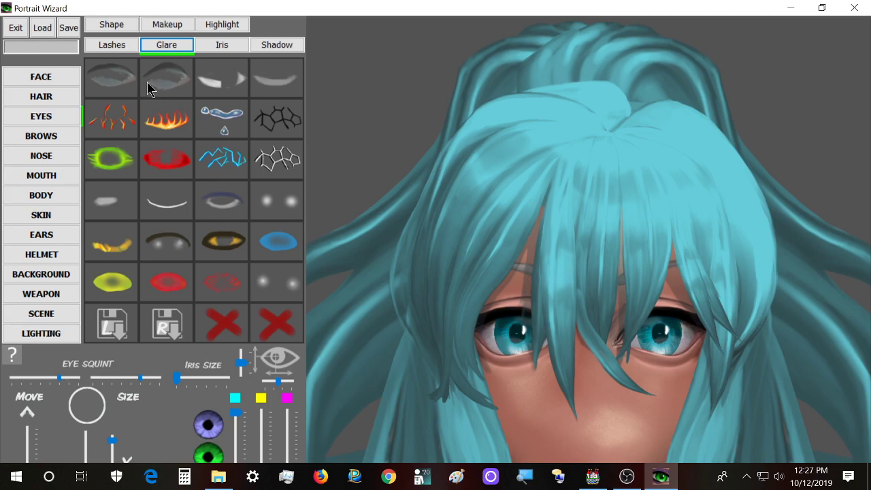
{"action": "left_click", "coordinate": [98, 76]}
{"action": "left_click", "coordinate": [287, 207]}
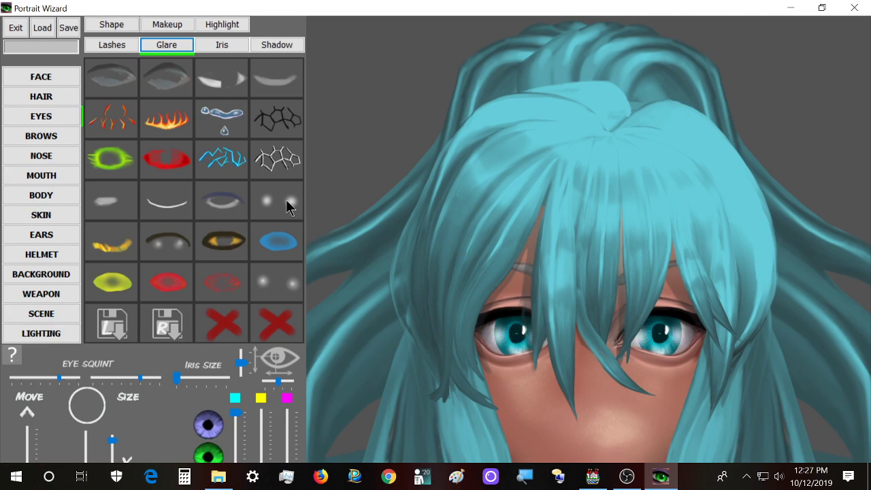
{"action": "left_click", "coordinate": [286, 171]}
{"action": "left_click", "coordinate": [276, 200]}
{"action": "left_click", "coordinate": [170, 221]}
{"action": "left_click", "coordinate": [165, 240]}
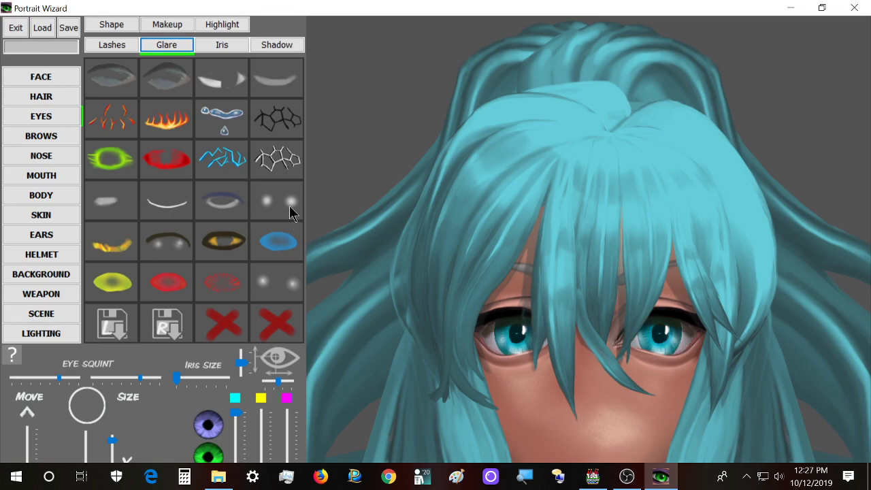
Open the iris choices, try the concentric-ring and flat white designs, and apply the slit-pupil iris to both eyes
{"action": "left_click", "coordinate": [223, 48]}
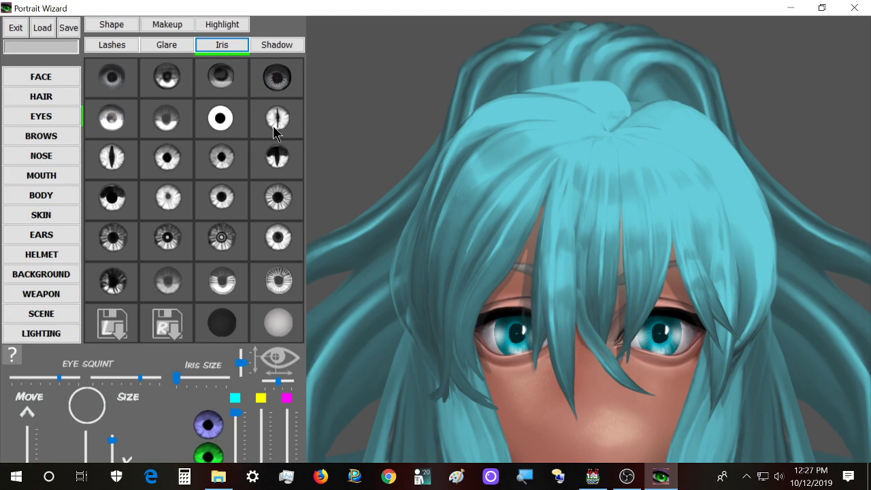
{"action": "left_click", "coordinate": [220, 243]}
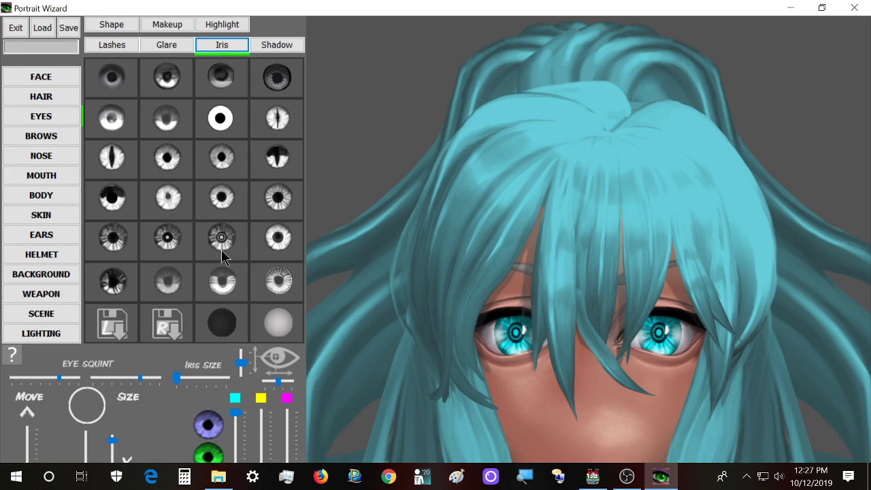
{"action": "left_click", "coordinate": [212, 192]}
{"action": "left_click", "coordinate": [221, 156]}
{"action": "left_click", "coordinate": [227, 113]}
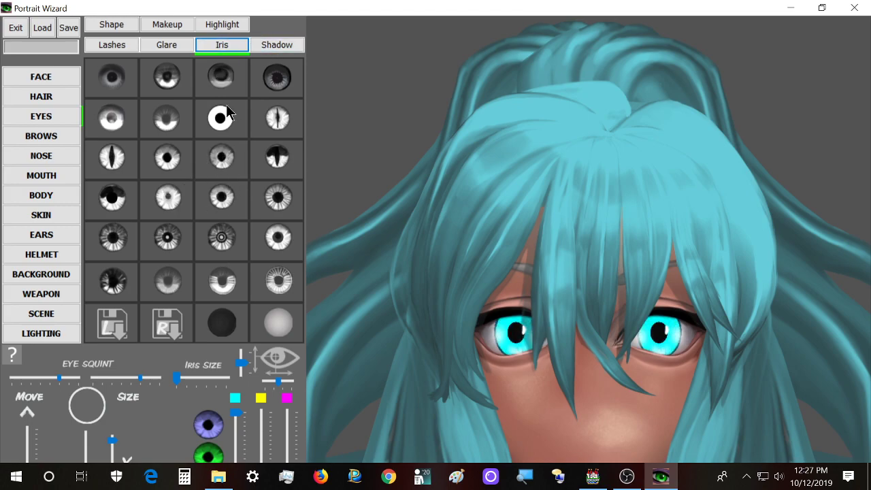
{"action": "left_click", "coordinate": [161, 124]}
{"action": "left_click", "coordinate": [236, 112]}
{"action": "left_click", "coordinate": [275, 122]}
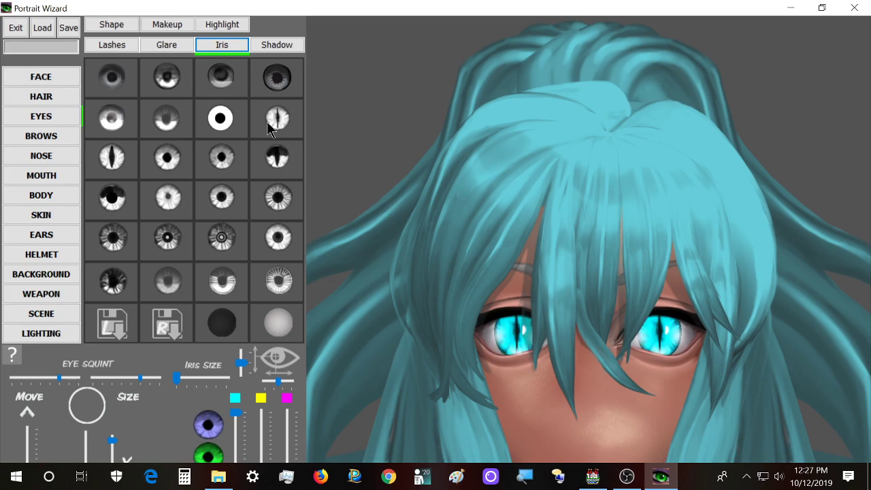
Try the dark-topped slit, radial, concentric-ring, white-centred and dark-streaked iris designs on both eyes
{"action": "left_click", "coordinate": [287, 160]}
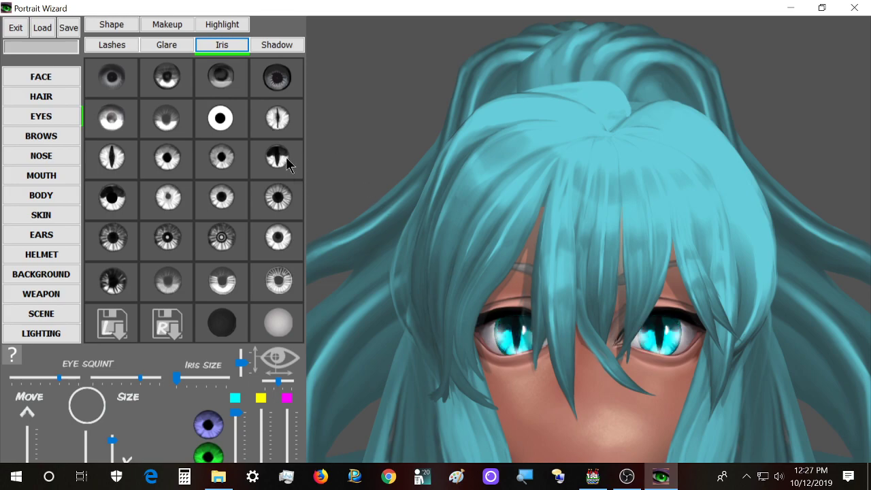
{"action": "left_click", "coordinate": [243, 155]}
{"action": "left_click", "coordinate": [290, 208]}
{"action": "left_click", "coordinate": [229, 247]}
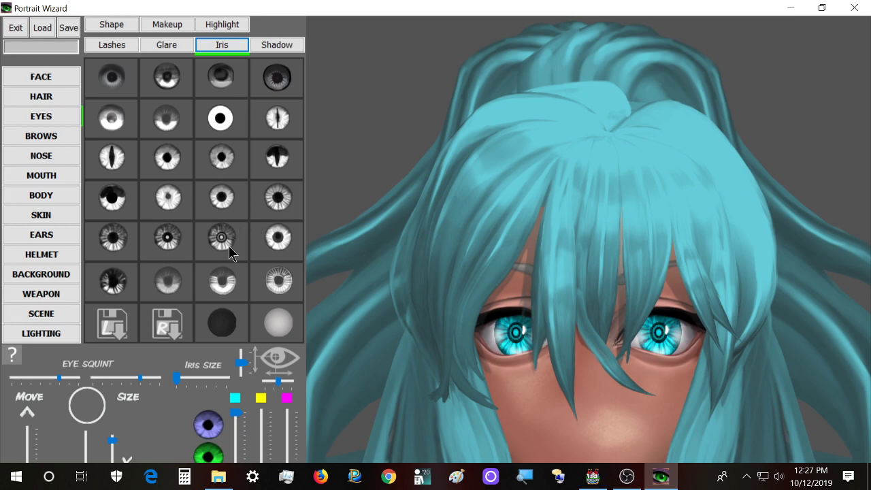
{"action": "left_click", "coordinate": [163, 243]}
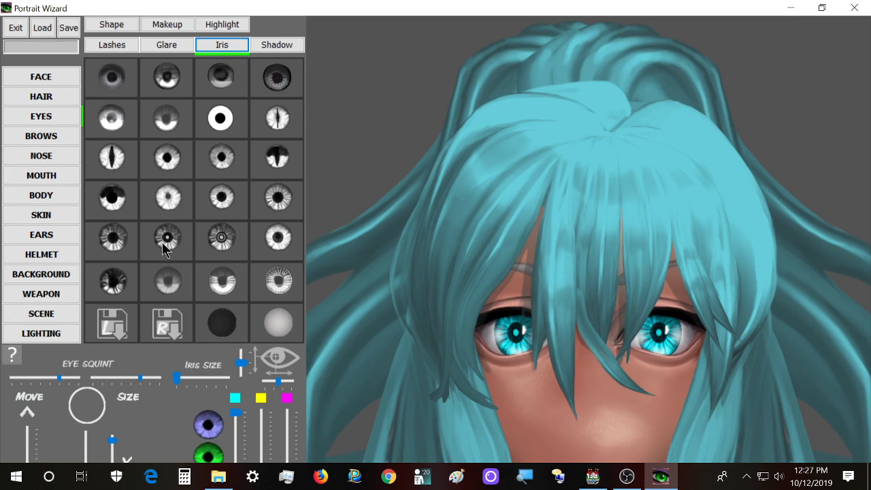
{"action": "left_click", "coordinate": [115, 286]}
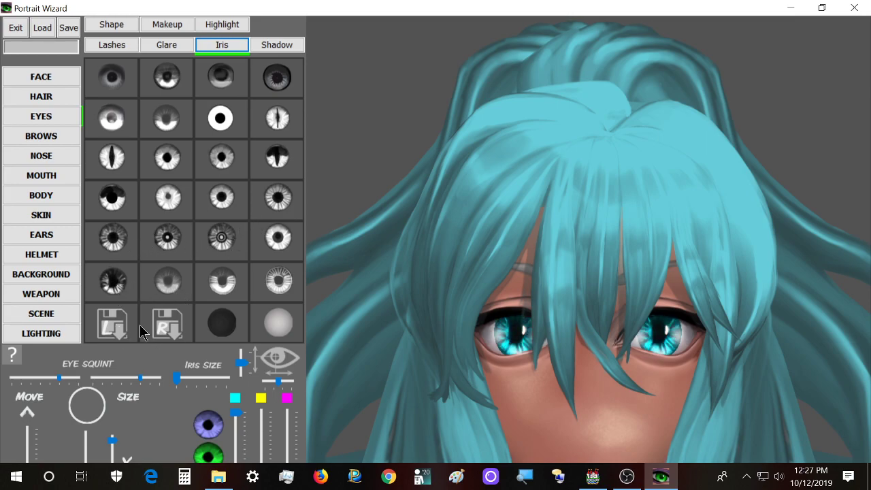
Try the light-bottomed, grey shaded, plain dark, plain light and finely rayed irises on both eyes
{"action": "left_click", "coordinate": [226, 268]}
{"action": "left_click", "coordinate": [171, 273]}
{"action": "left_click", "coordinate": [223, 321]}
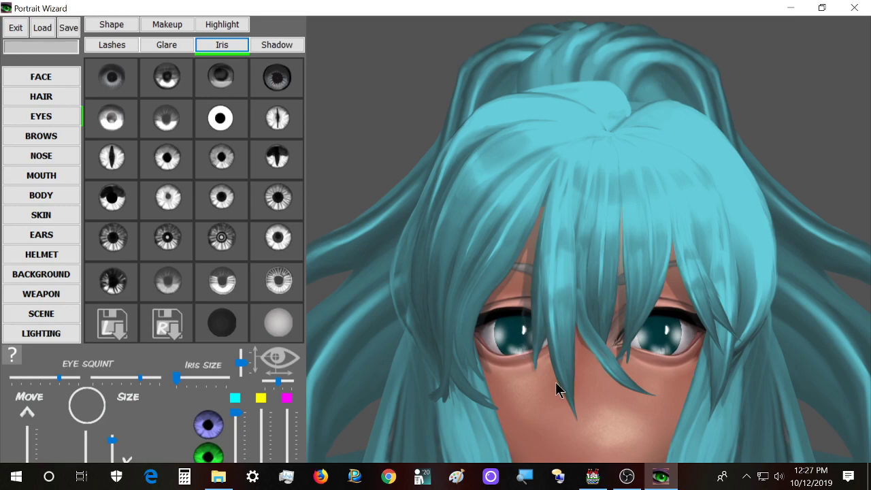
{"action": "left_click", "coordinate": [291, 324]}
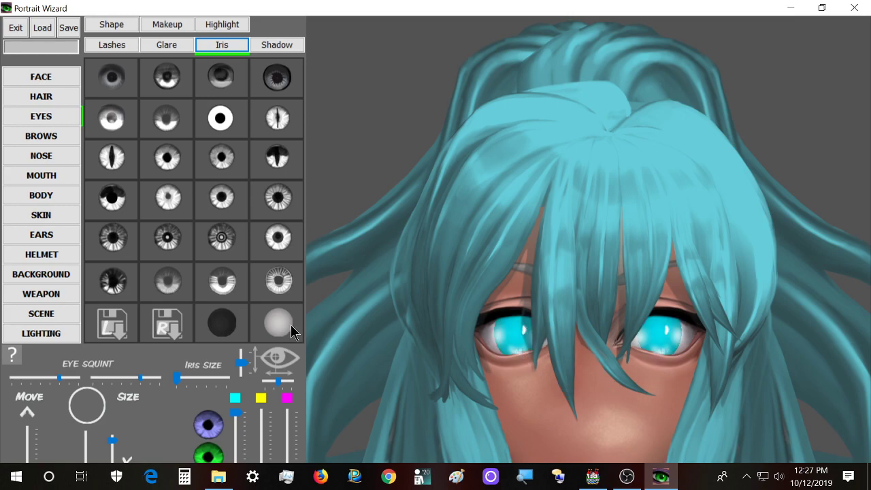
{"action": "left_click", "coordinate": [281, 276]}
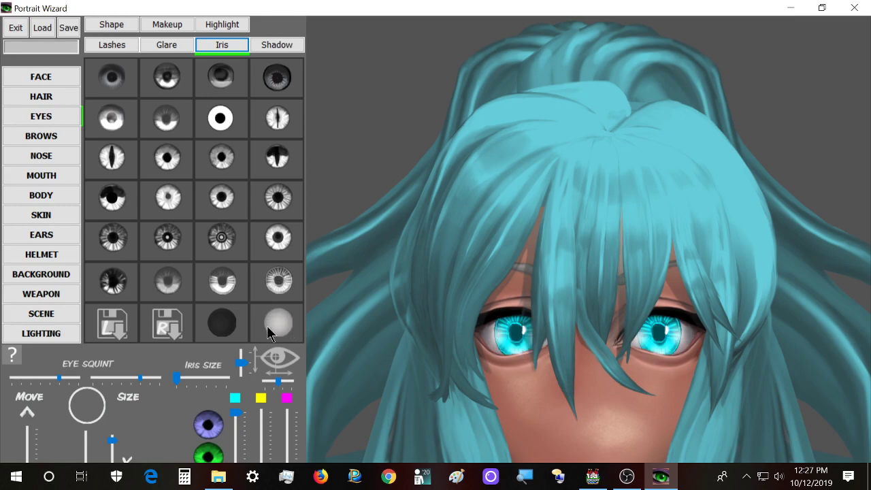
Test the concentric-ring, small-pupil and bright radial irises, and apply the soft iris with the dark centre
{"action": "left_click", "coordinate": [227, 231]}
{"action": "left_click", "coordinate": [169, 196]}
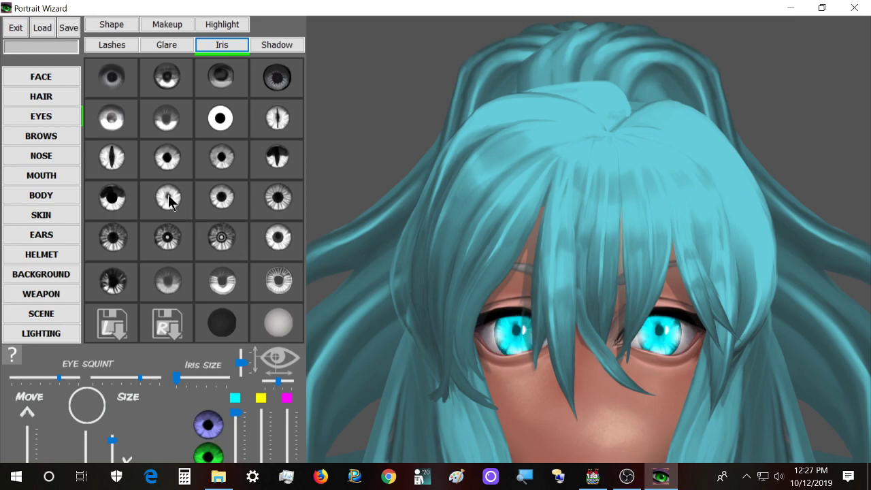
{"action": "left_click", "coordinate": [175, 151]}
{"action": "left_click", "coordinate": [108, 76]}
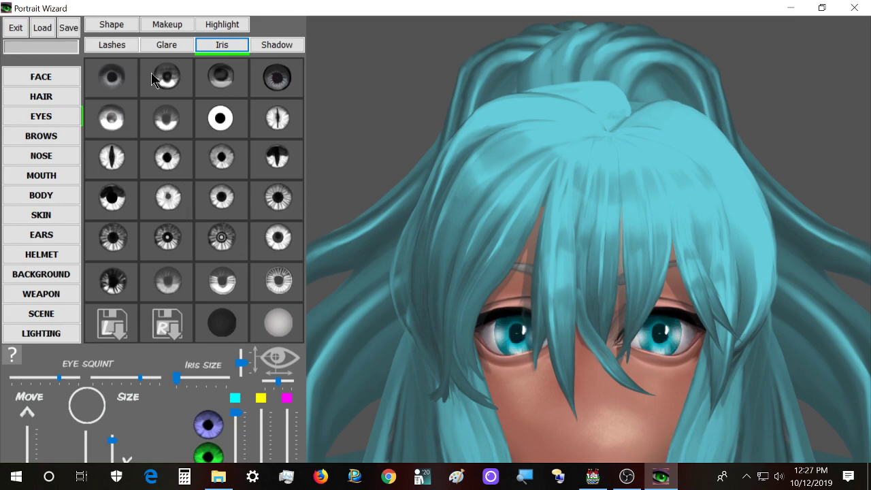
Apply the plain dark iris to both eyes and raise the iris saturation slightly
{"action": "left_click", "coordinate": [228, 323]}
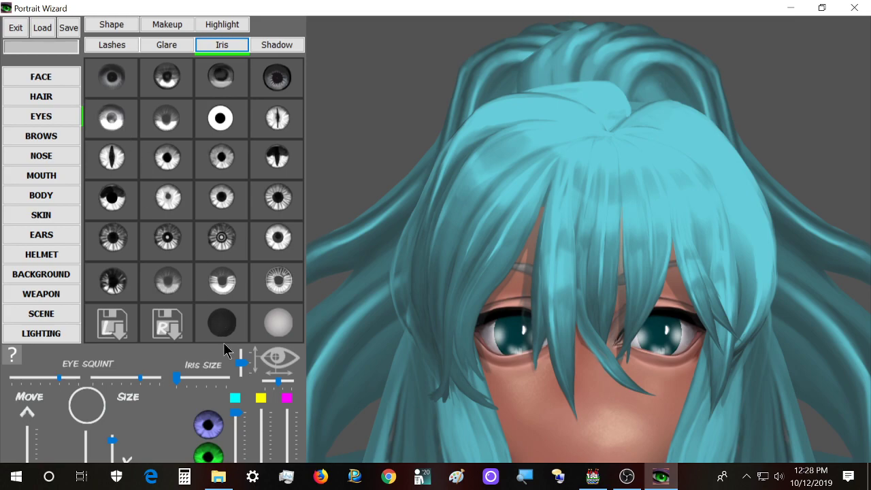
{"action": "scroll", "coordinate": [231, 351], "scroll_direction": "down", "scroll_amount": 5}
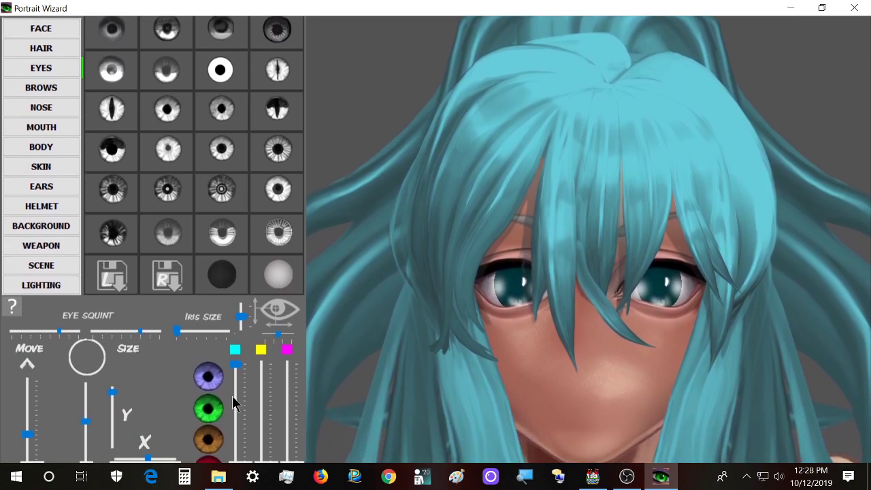
{"action": "scroll", "coordinate": [232, 430], "scroll_direction": "down", "scroll_amount": 4}
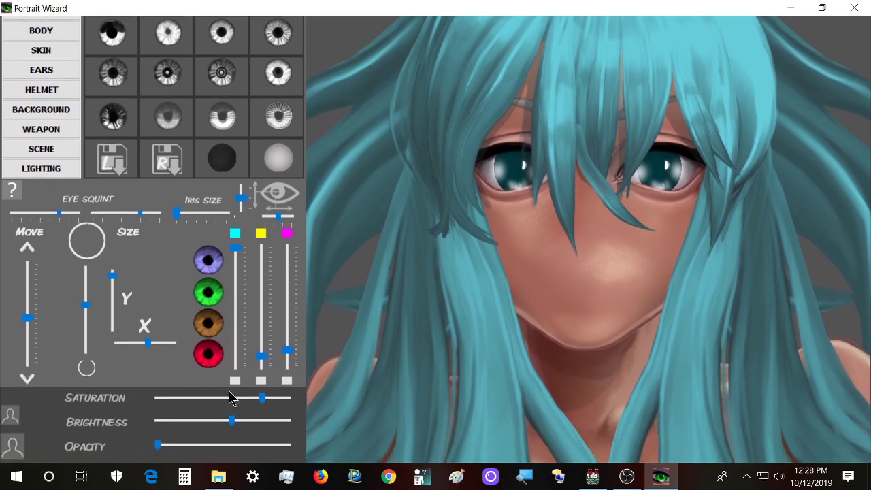
{"action": "scroll", "coordinate": [235, 396], "scroll_direction": "down", "scroll_amount": 20}
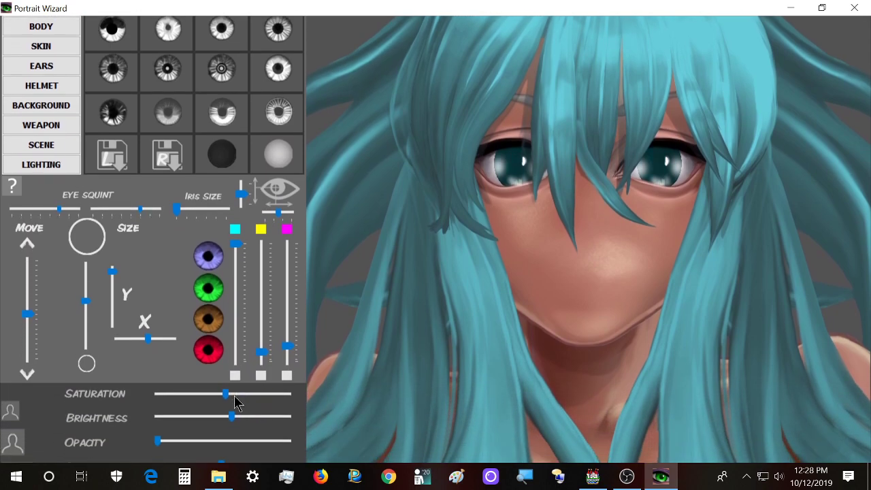
{"action": "scroll", "coordinate": [235, 401], "scroll_direction": "down", "scroll_amount": 4}
{"action": "scroll", "coordinate": [235, 402], "scroll_direction": "up", "scroll_amount": 16}
{"action": "left_click_drag", "start_coordinate": [237, 401], "coordinate": [273, 400]}
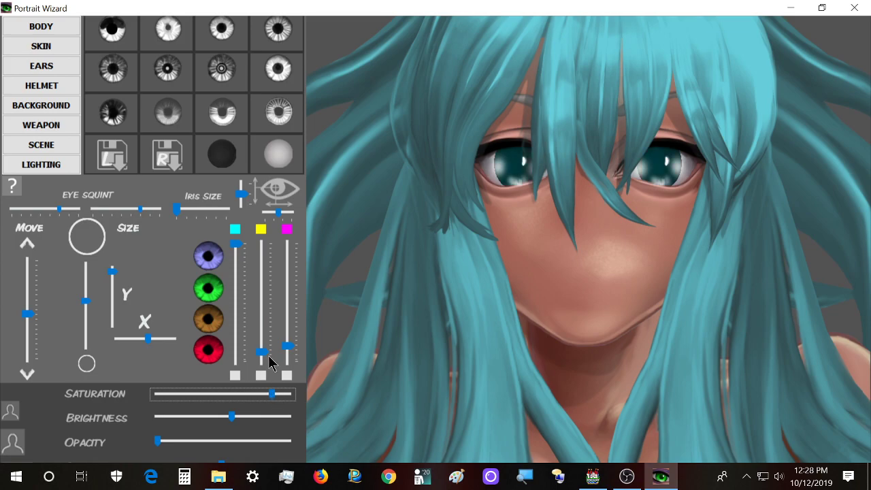
Compare the dark-streaked iris designs on the eyes, and apply the soft dark iris with the round pupil
{"action": "scroll", "coordinate": [116, 142], "scroll_direction": "up", "scroll_amount": 5}
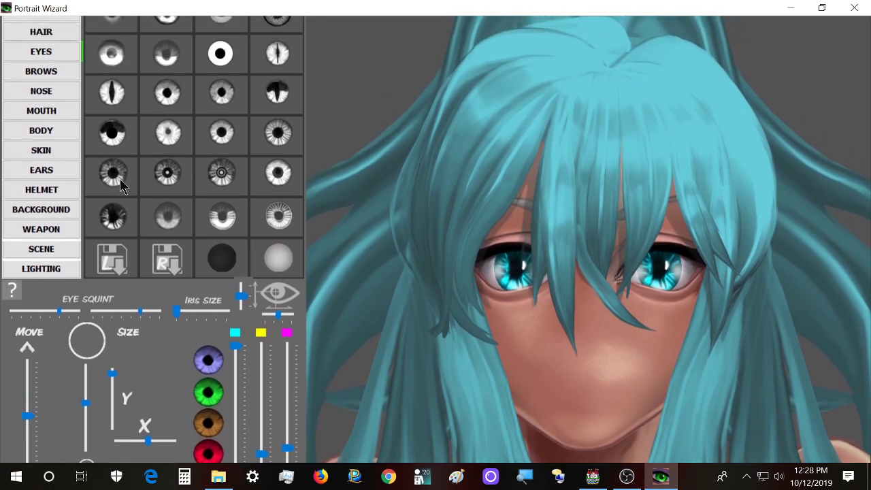
{"action": "scroll", "coordinate": [120, 183], "scroll_direction": "up", "scroll_amount": 2}
{"action": "left_click", "coordinate": [222, 215]}
{"action": "left_click", "coordinate": [133, 266]}
{"action": "scroll", "coordinate": [133, 267], "scroll_direction": "up", "scroll_amount": 1}
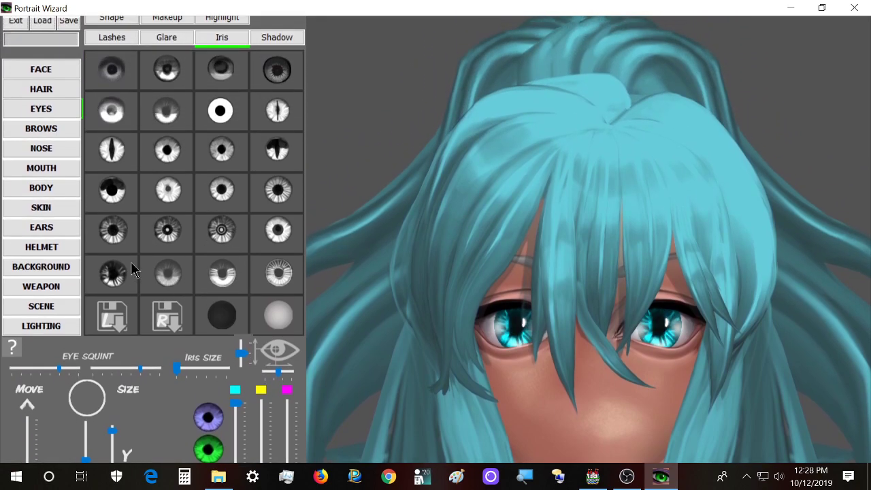
{"action": "left_click", "coordinate": [124, 66]}
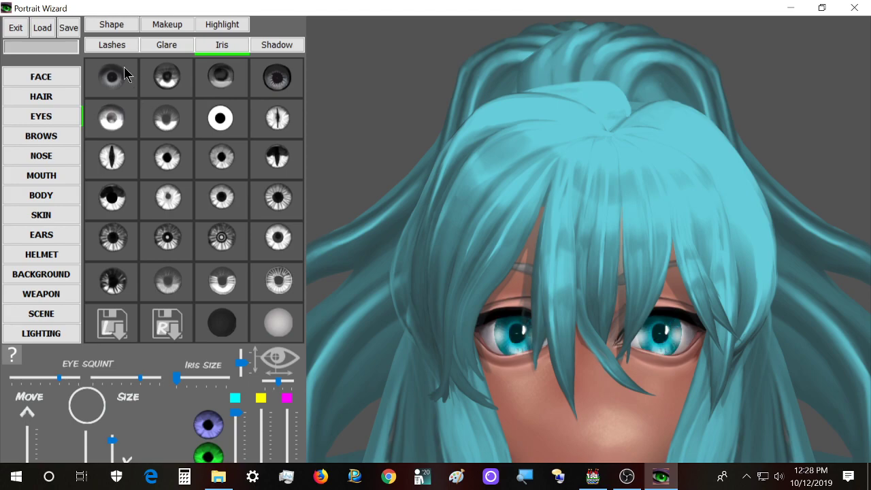
Open the eye shadow choices and compare heavy upper-lid shadows with the folded and light-rimmed designs
{"action": "left_click", "coordinate": [274, 46]}
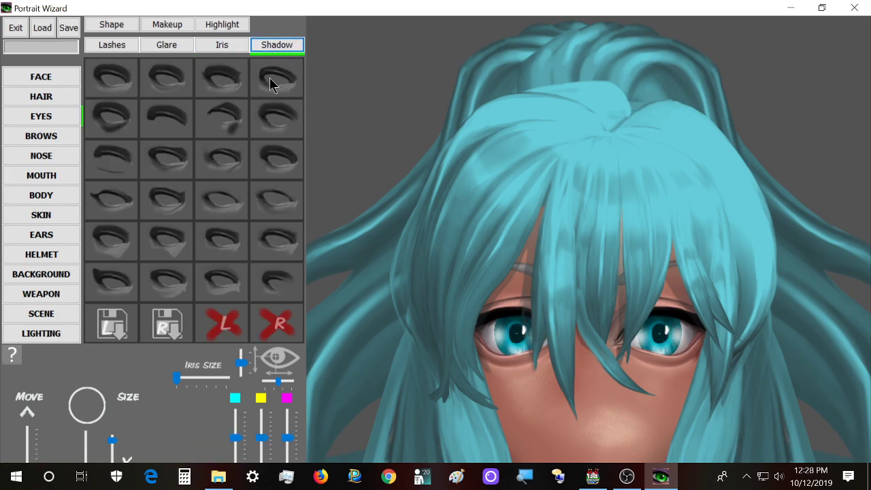
{"action": "left_click", "coordinate": [270, 77]}
{"action": "left_click", "coordinate": [212, 76]}
{"action": "left_click", "coordinate": [175, 204]}
{"action": "left_click", "coordinate": [216, 203]}
{"action": "left_click", "coordinate": [164, 203]}
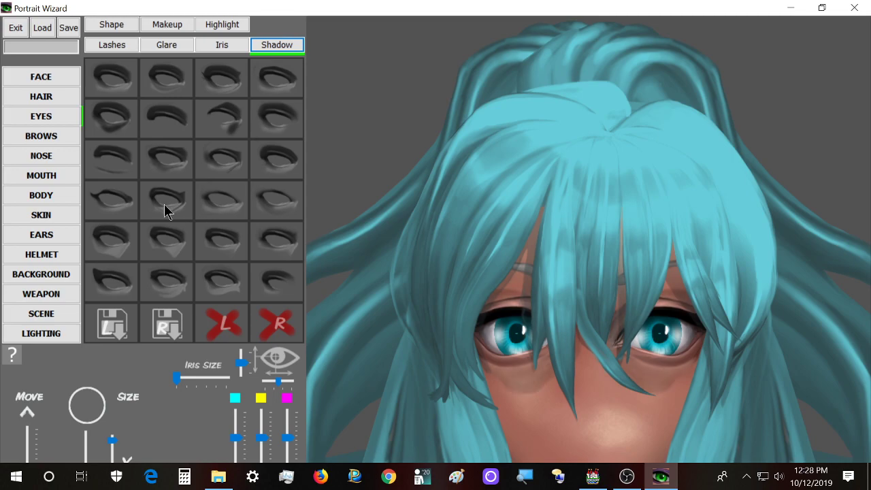
Try the under-eye fold, winged, triangular under-eye, short smudge and thin light shadow designs on both eyes
{"action": "left_click", "coordinate": [175, 292]}
{"action": "left_click", "coordinate": [208, 287]}
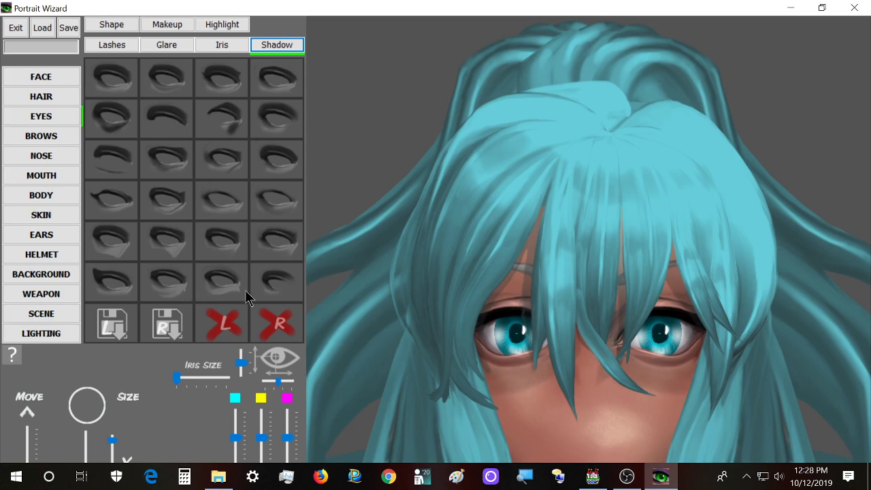
{"action": "left_click", "coordinate": [126, 287]}
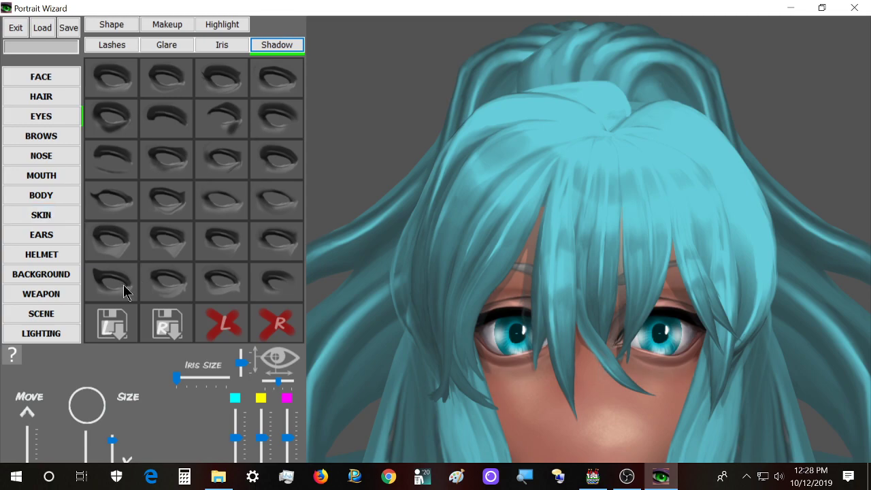
{"action": "left_click", "coordinate": [117, 240]}
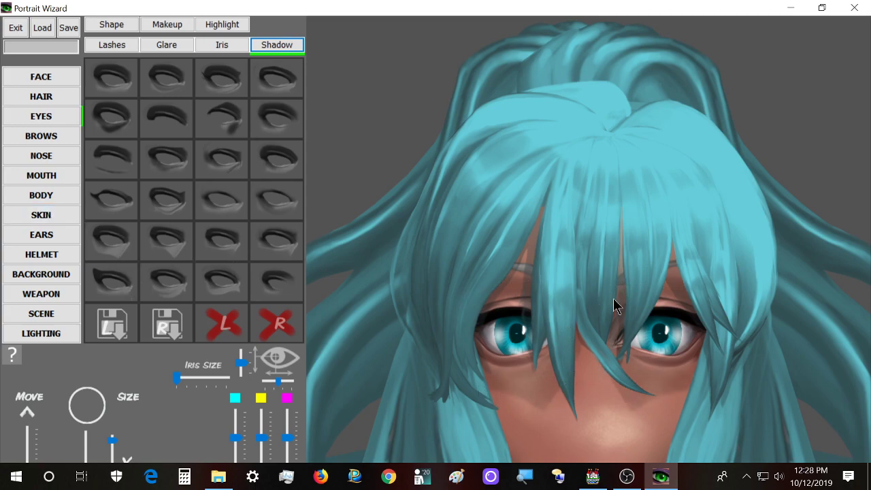
{"action": "left_click", "coordinate": [278, 286]}
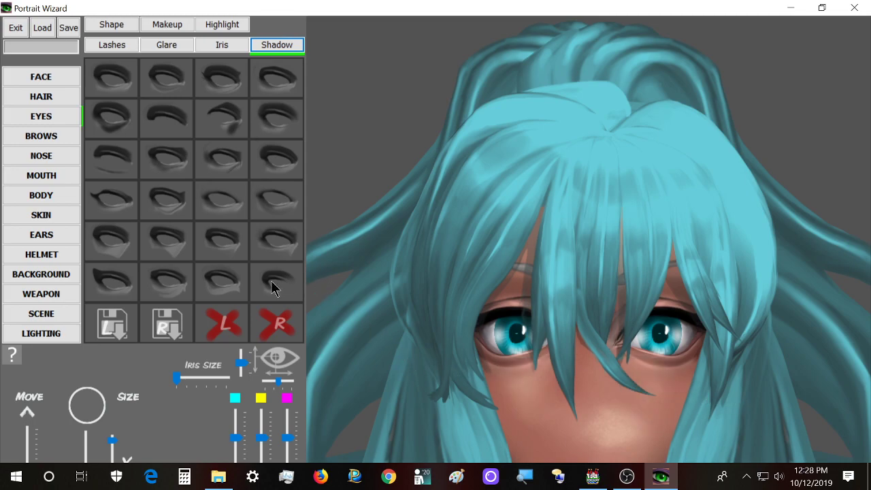
{"action": "left_click", "coordinate": [275, 253]}
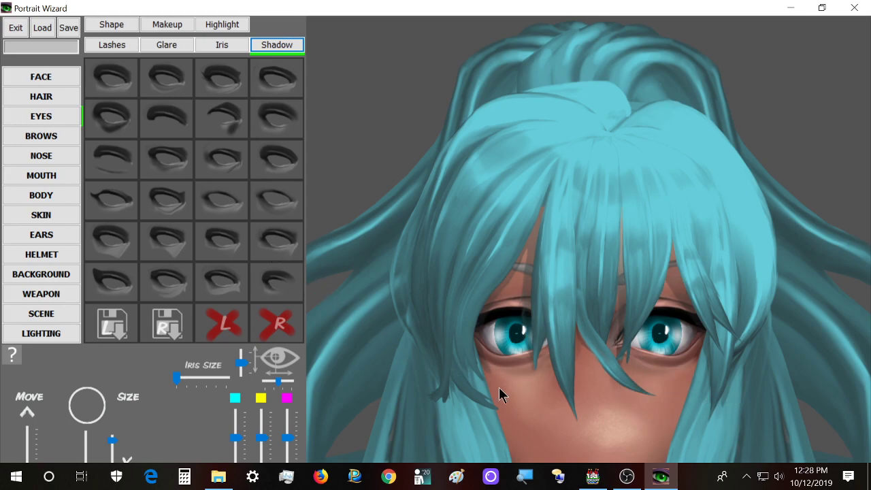
{"action": "left_click", "coordinate": [273, 200]}
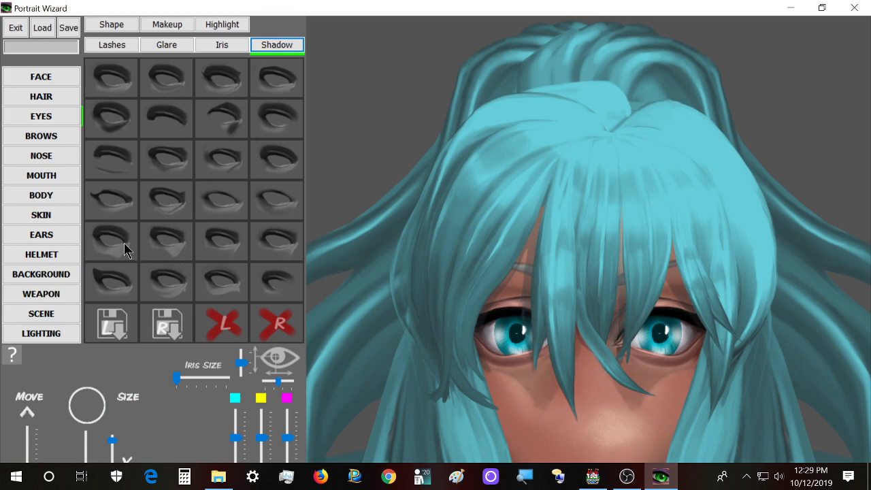
Set the cyan, yellow and magenta levels of the eye shadow to their maximum
{"action": "mouse_move", "coordinate": [241, 439]}
{"action": "left_mouse_down"}
{"action": "mouse_move", "coordinate": [240, 430]}
{"action": "mouse_move", "coordinate": [235, 442]}
{"action": "mouse_move", "coordinate": [240, 436]}
{"action": "left_mouse_up"}
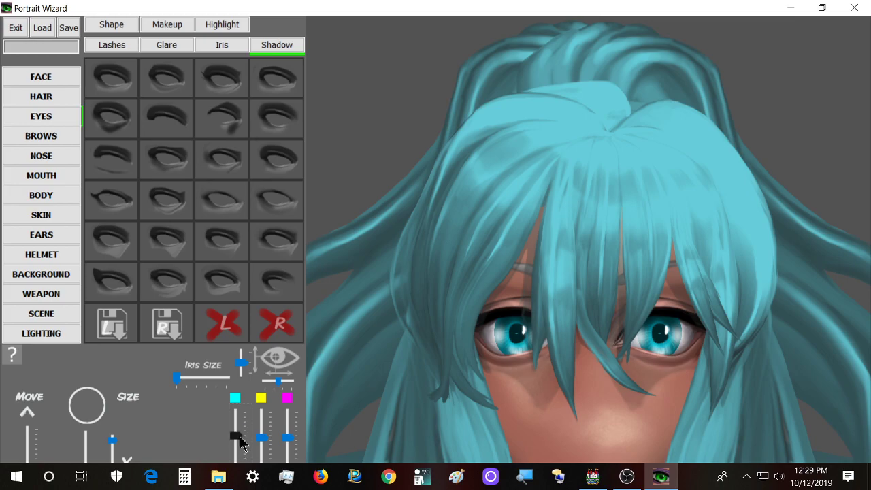
{"action": "scroll", "coordinate": [240, 436], "scroll_direction": "down", "scroll_amount": 3}
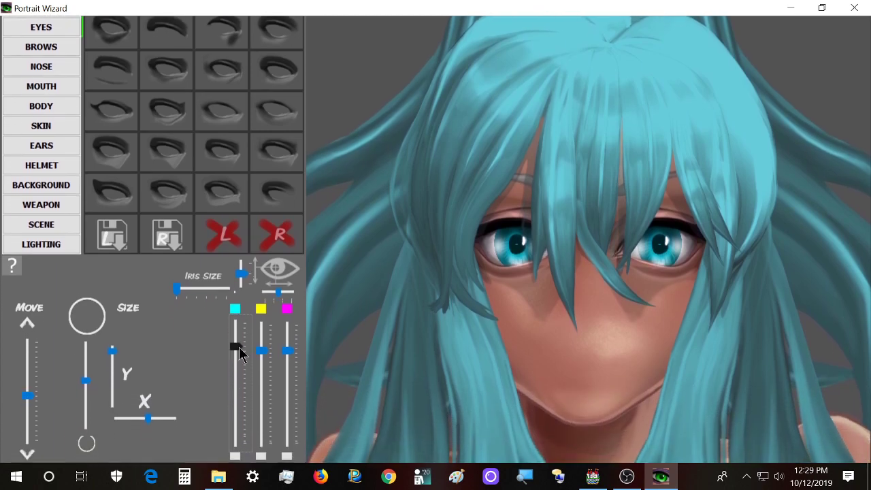
{"action": "mouse_move", "coordinate": [239, 346]}
{"action": "left_mouse_down"}
{"action": "mouse_move", "coordinate": [236, 444]}
{"action": "mouse_move", "coordinate": [241, 335]}
{"action": "left_mouse_up"}
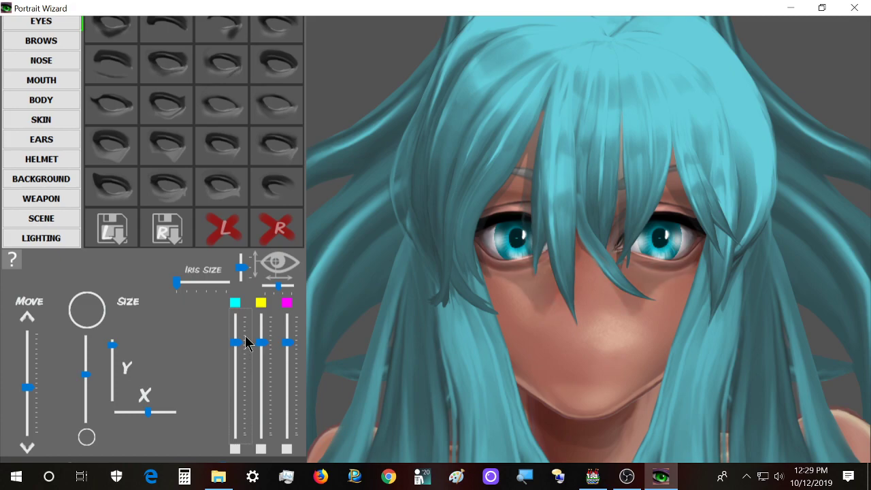
{"action": "scroll", "coordinate": [243, 342], "scroll_direction": "down", "scroll_amount": 1}
{"action": "left_click_drag", "start_coordinate": [237, 332], "coordinate": [254, 296]}
{"action": "left_click_drag", "start_coordinate": [260, 332], "coordinate": [265, 286]}
{"action": "left_click_drag", "start_coordinate": [288, 332], "coordinate": [288, 303]}
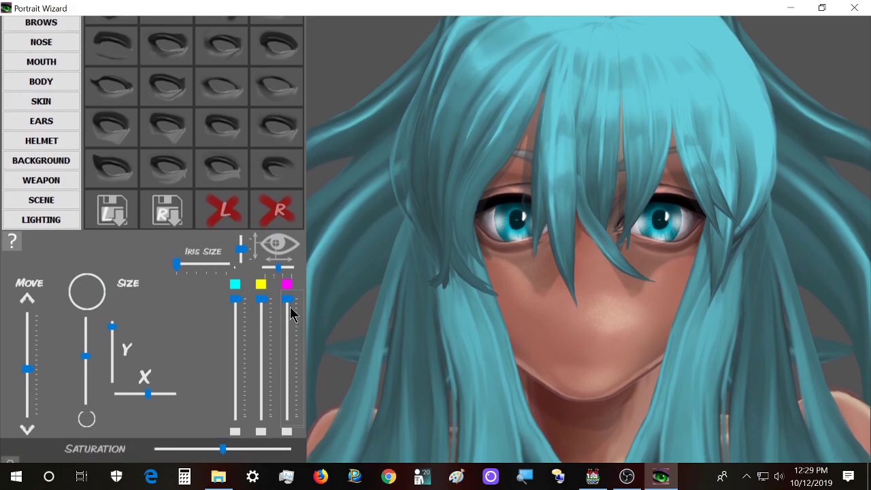
{"action": "scroll", "coordinate": [291, 310], "scroll_direction": "down", "scroll_amount": 3}
{"action": "scroll", "coordinate": [290, 307], "scroll_direction": "down", "scroll_amount": 5}
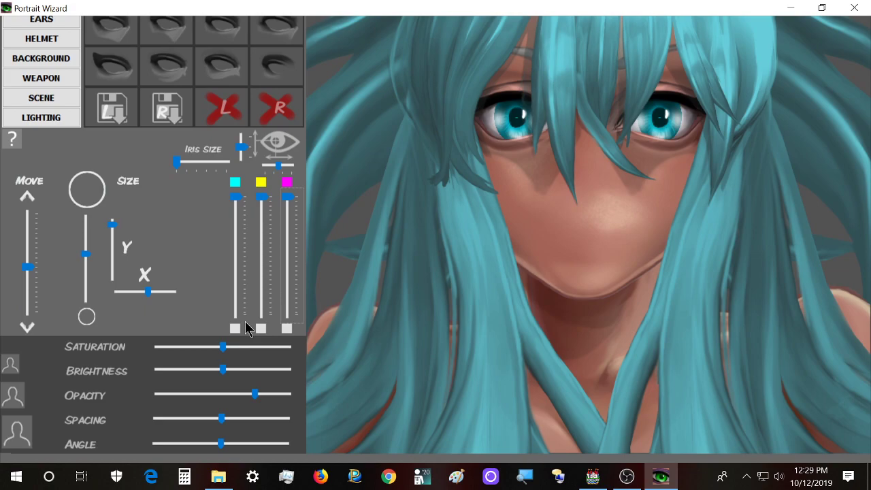
Switch from the eye shadows to the eyebrow designs
{"action": "scroll", "coordinate": [245, 326], "scroll_direction": "up", "scroll_amount": 5}
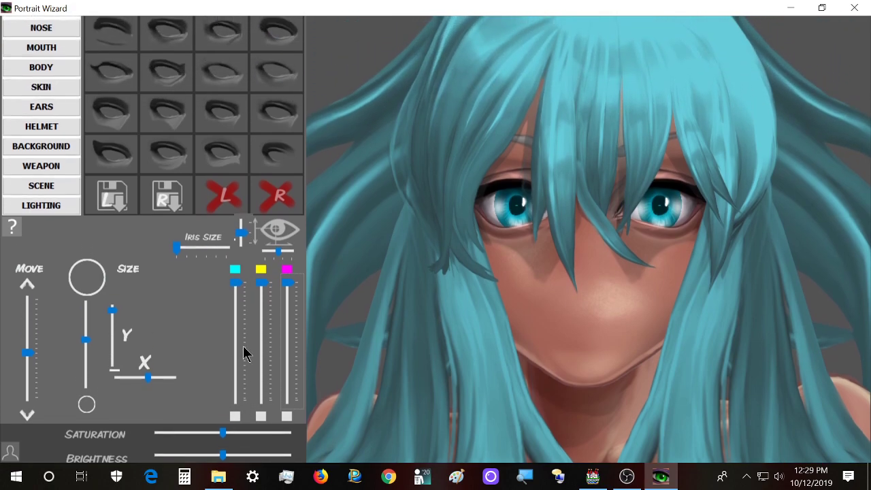
{"action": "scroll", "coordinate": [245, 360], "scroll_direction": "up", "scroll_amount": 5}
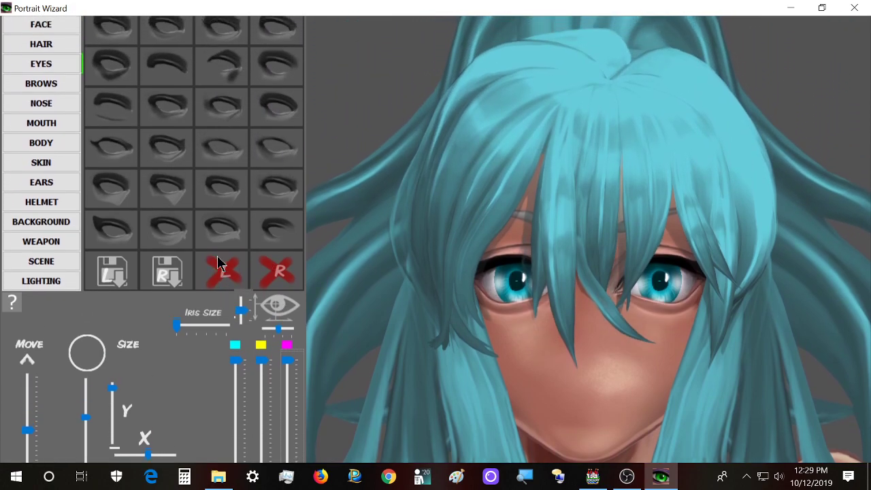
{"action": "scroll", "coordinate": [217, 264], "scroll_direction": "up", "scroll_amount": 4}
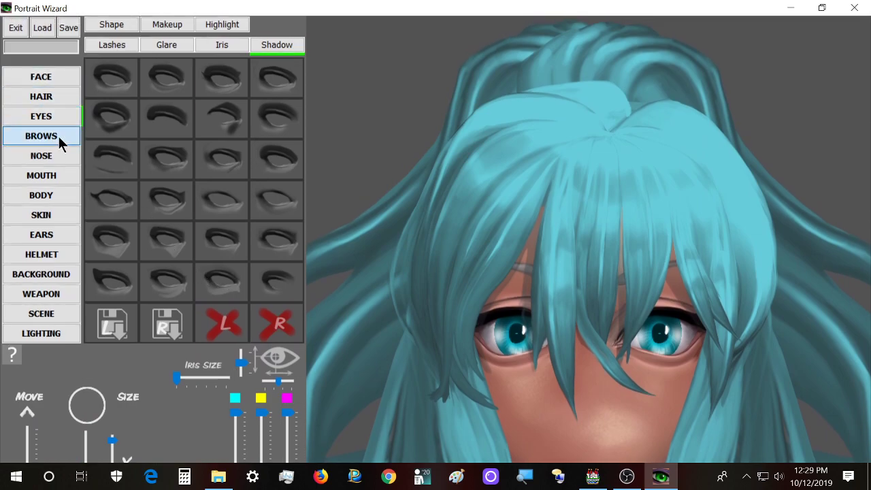
{"action": "left_click", "coordinate": [58, 136]}
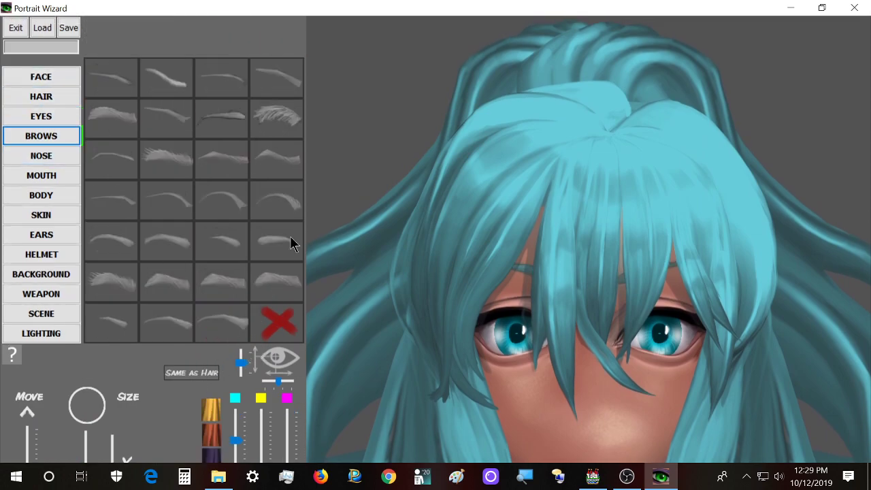
{"action": "scroll", "coordinate": [290, 241], "scroll_direction": "down", "scroll_amount": 3}
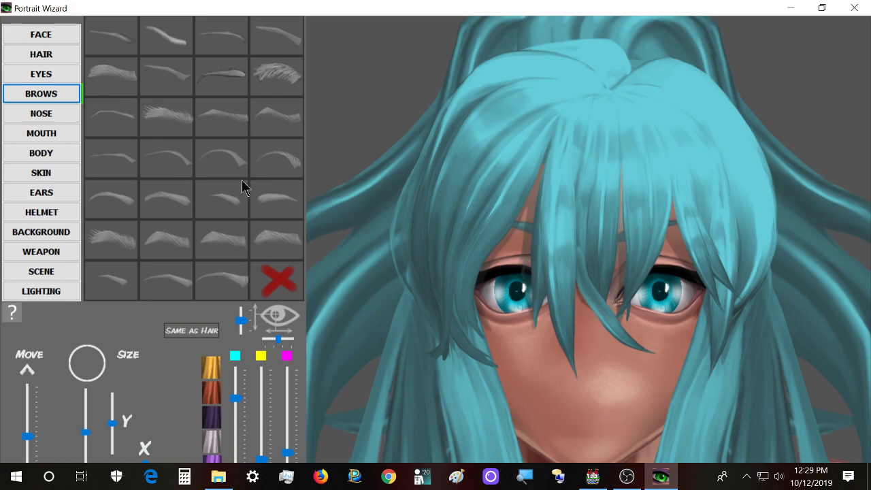
{"action": "scroll", "coordinate": [204, 173], "scroll_direction": "up", "scroll_amount": 3}
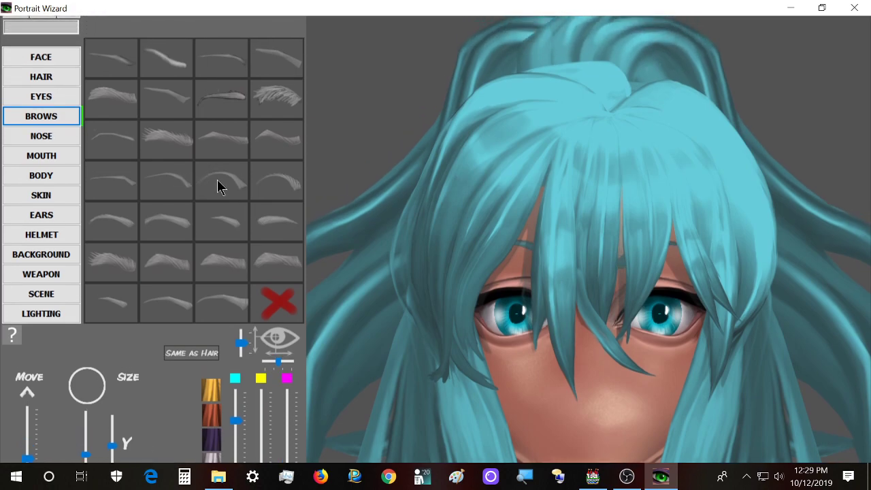
Compare thick tapered, bushy and thin eyebrow designs on the face, and apply the slim arched eyebrows
{"action": "left_click", "coordinate": [120, 227]}
{"action": "left_click", "coordinate": [173, 229]}
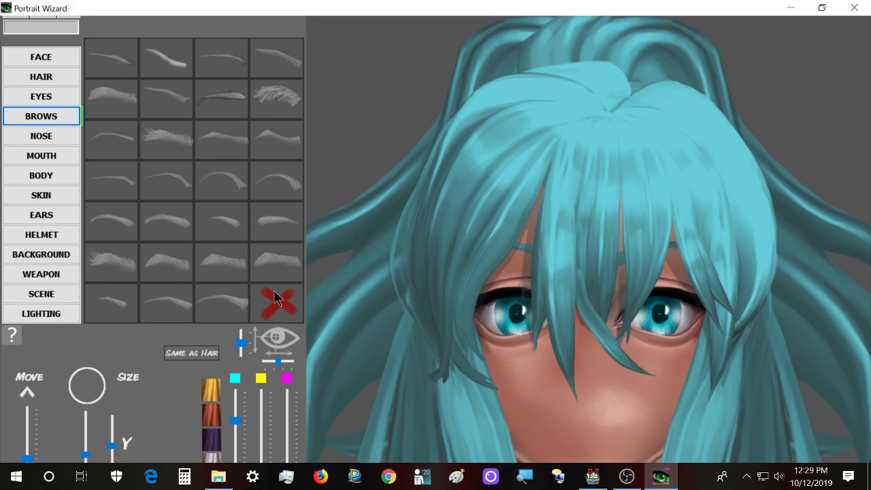
{"action": "left_click", "coordinate": [270, 217]}
{"action": "left_click", "coordinate": [141, 152]}
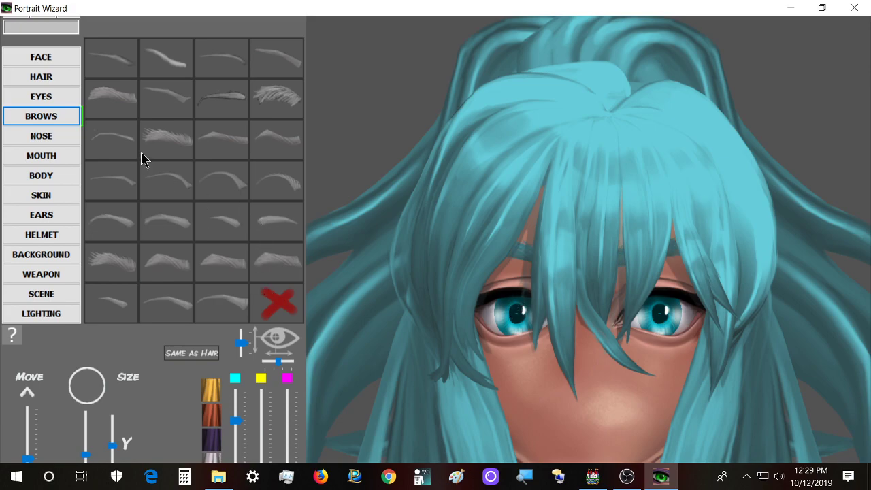
{"action": "left_click", "coordinate": [124, 151]}
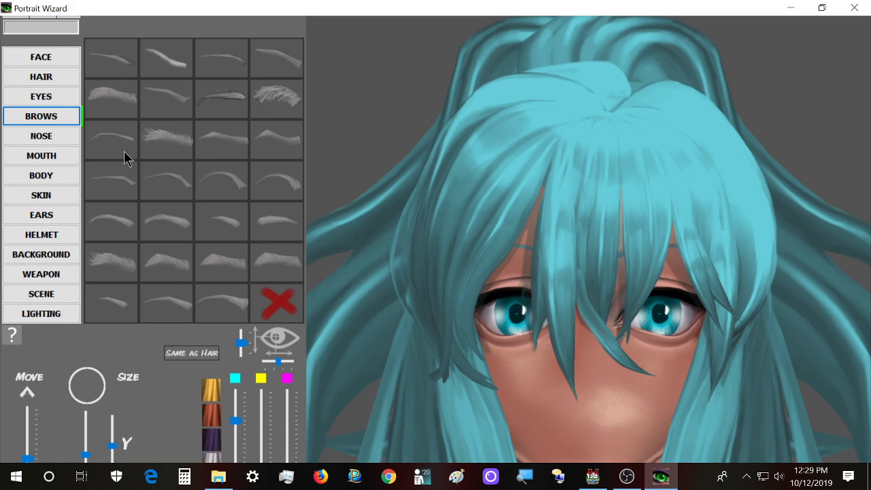
{"action": "left_click", "coordinate": [112, 189]}
{"action": "left_click", "coordinate": [180, 153]}
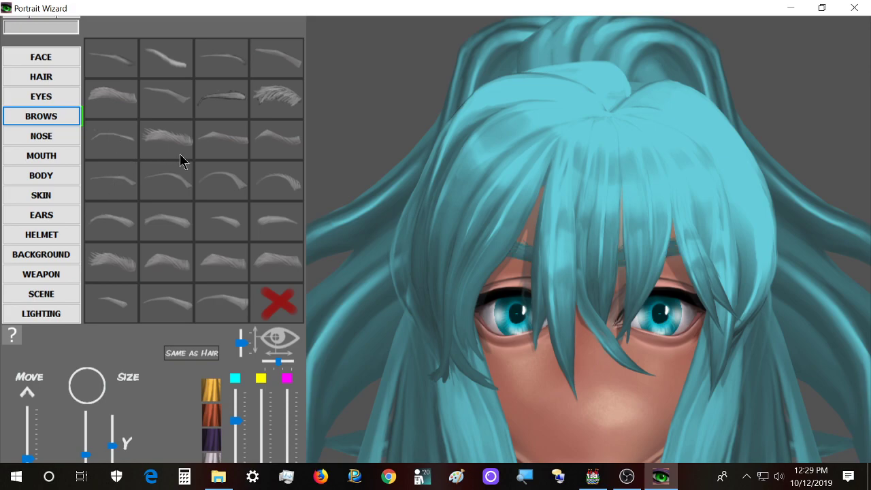
{"action": "left_click", "coordinate": [170, 185]}
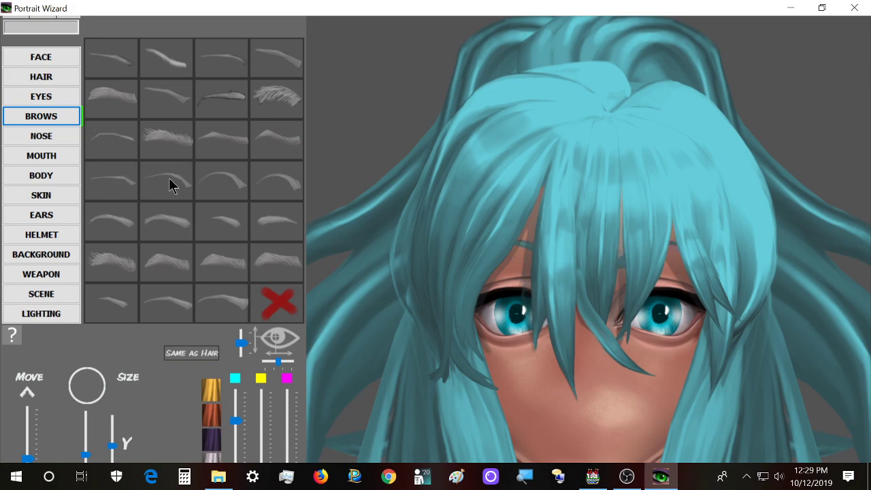
Increase the angle of the eyebrows slightly beyond the midpoint
{"action": "scroll", "coordinate": [175, 181], "scroll_direction": "down", "scroll_amount": 2}
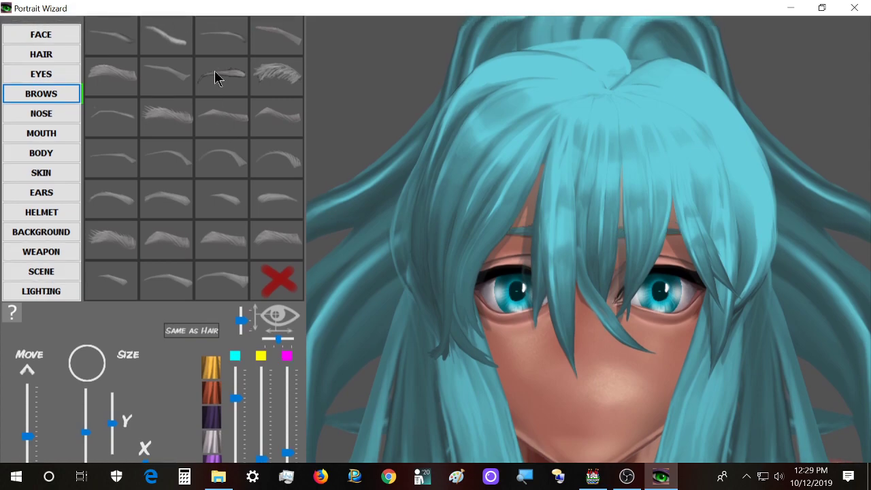
{"action": "scroll", "coordinate": [220, 127], "scroll_direction": "down", "scroll_amount": 3}
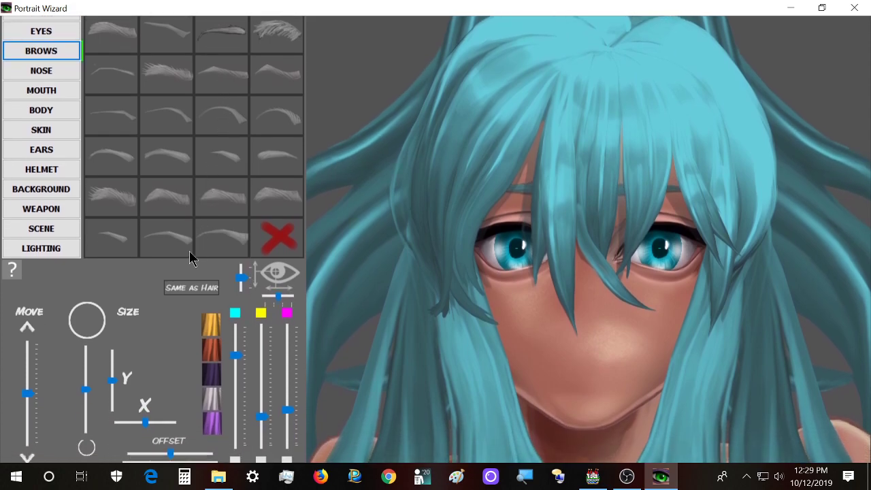
{"action": "scroll", "coordinate": [170, 376], "scroll_direction": "down", "scroll_amount": 6}
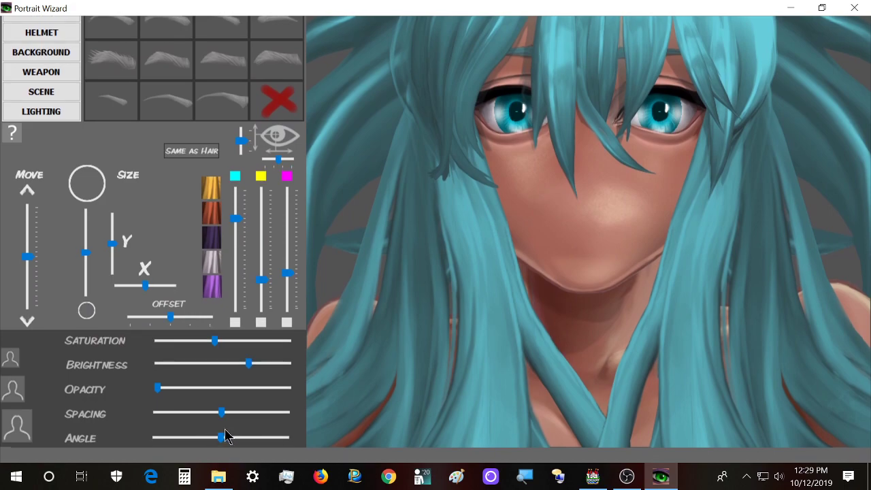
{"action": "left_click", "coordinate": [230, 441]}
{"action": "scroll", "coordinate": [229, 439], "scroll_direction": "up", "scroll_amount": 2}
{"action": "scroll", "coordinate": [230, 439], "scroll_direction": "down", "scroll_amount": 5}
{"action": "scroll", "coordinate": [229, 439], "scroll_direction": "up", "scroll_amount": 1}
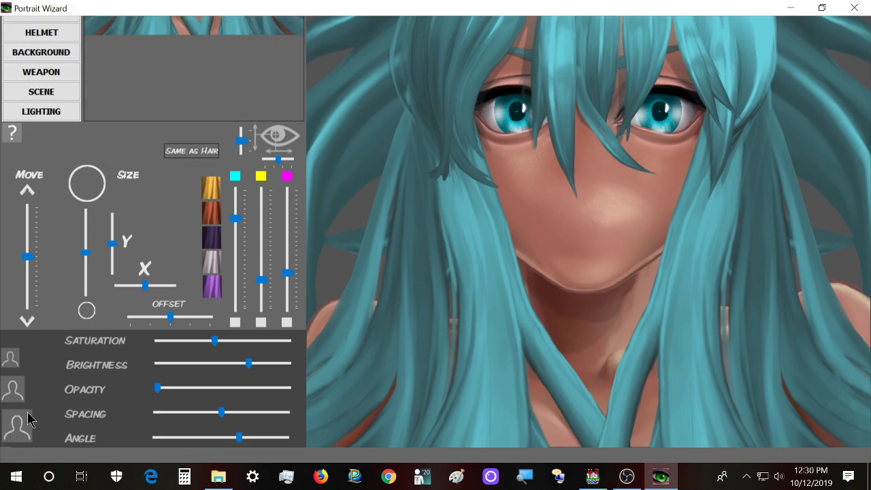
Raise the eyebrows slightly on the face
{"action": "left_click_drag", "start_coordinate": [26, 257], "coordinate": [30, 251]}
{"action": "scroll", "coordinate": [30, 250], "scroll_direction": "down", "scroll_amount": 1}
{"action": "scroll", "coordinate": [29, 250], "scroll_direction": "up", "scroll_amount": 1}
{"action": "scroll", "coordinate": [130, 252], "scroll_direction": "up", "scroll_amount": 1}
{"action": "scroll", "coordinate": [129, 247], "scroll_direction": "up", "scroll_amount": 1}
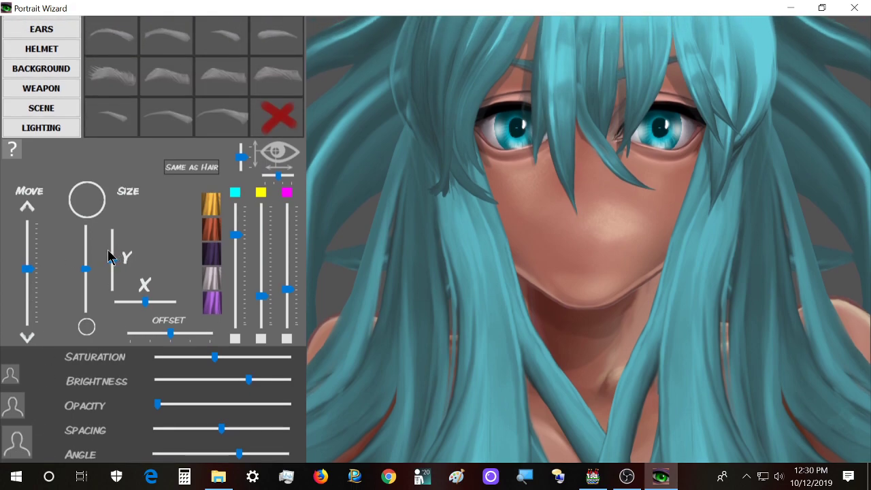
Try the eyebrow offset at its minimum and return it to the middle
{"action": "scroll", "coordinate": [114, 258], "scroll_direction": "up", "scroll_amount": 1}
{"action": "scroll", "coordinate": [114, 264], "scroll_direction": "down", "scroll_amount": 3}
{"action": "scroll", "coordinate": [176, 339], "scroll_direction": "down", "scroll_amount": 1}
{"action": "scroll", "coordinate": [175, 333], "scroll_direction": "down", "scroll_amount": 3}
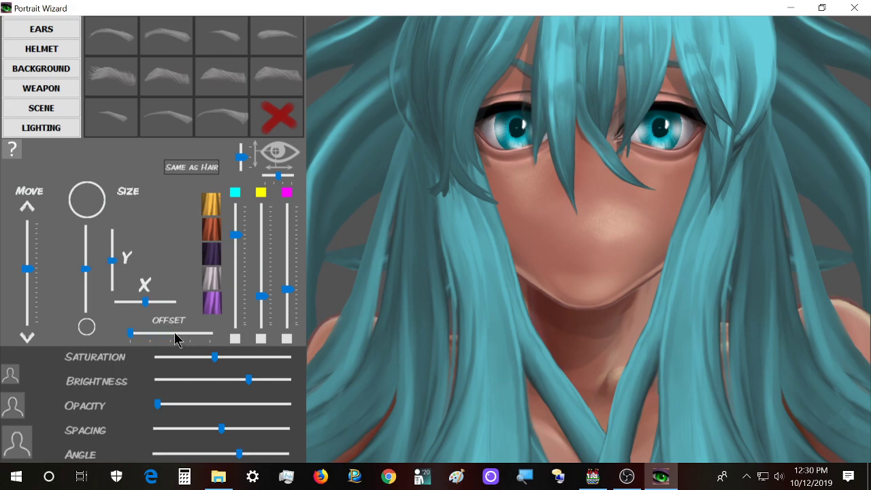
{"action": "scroll", "coordinate": [175, 332], "scroll_direction": "up", "scroll_amount": 1}
{"action": "scroll", "coordinate": [174, 332], "scroll_direction": "down", "scroll_amount": 2}
{"action": "scroll", "coordinate": [174, 333], "scroll_direction": "up", "scroll_amount": 1}
{"action": "scroll", "coordinate": [174, 332], "scroll_direction": "up", "scroll_amount": 4}
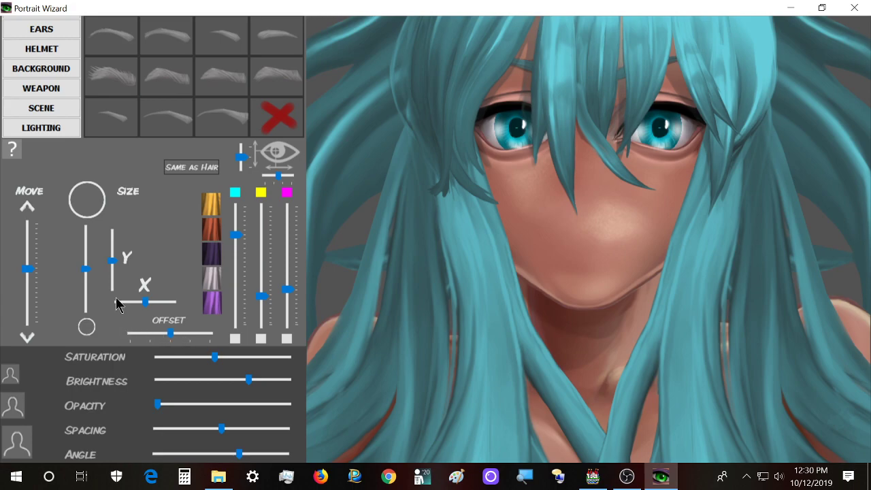
Open the nose designs, try the faint small nose, and apply the narrow nose with defined nostrils
{"action": "scroll", "coordinate": [91, 276], "scroll_direction": "down", "scroll_amount": 1}
{"action": "scroll", "coordinate": [92, 277], "scroll_direction": "up", "scroll_amount": 1}
{"action": "scroll", "coordinate": [91, 277], "scroll_direction": "down", "scroll_amount": 1}
{"action": "scroll", "coordinate": [92, 277], "scroll_direction": "up", "scroll_amount": 5}
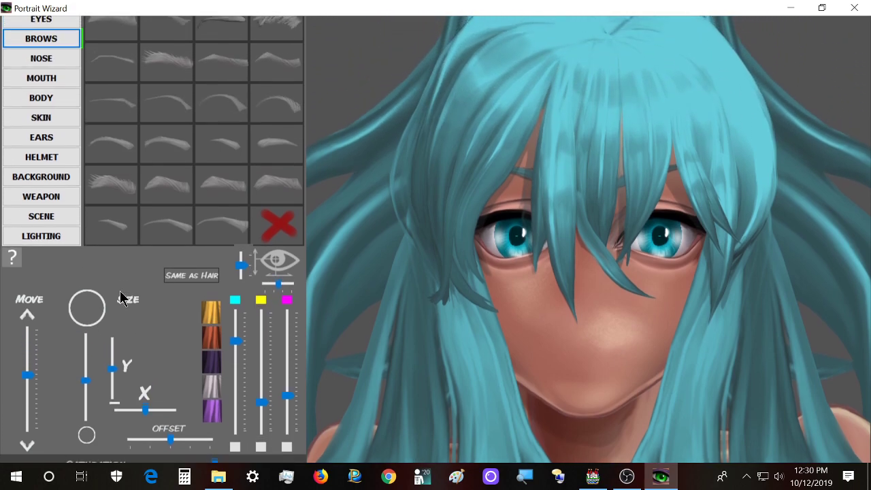
{"action": "scroll", "coordinate": [119, 297], "scroll_direction": "up", "scroll_amount": 5}
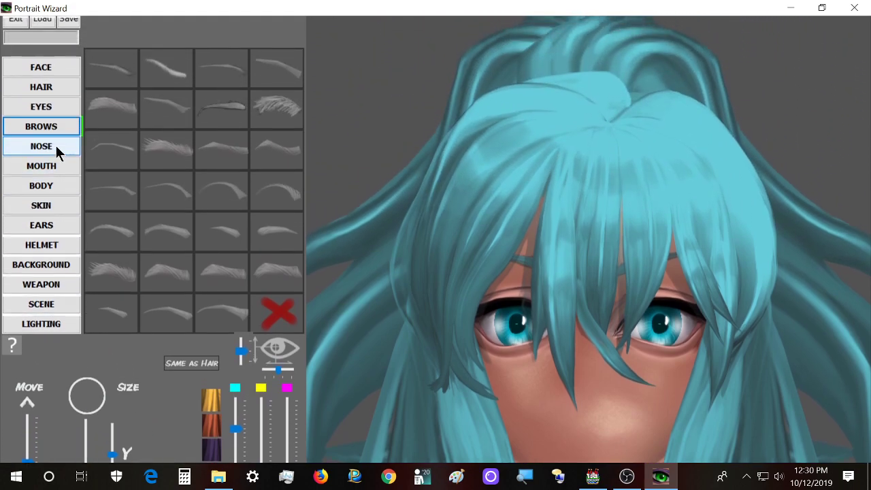
{"action": "left_click", "coordinate": [57, 154]}
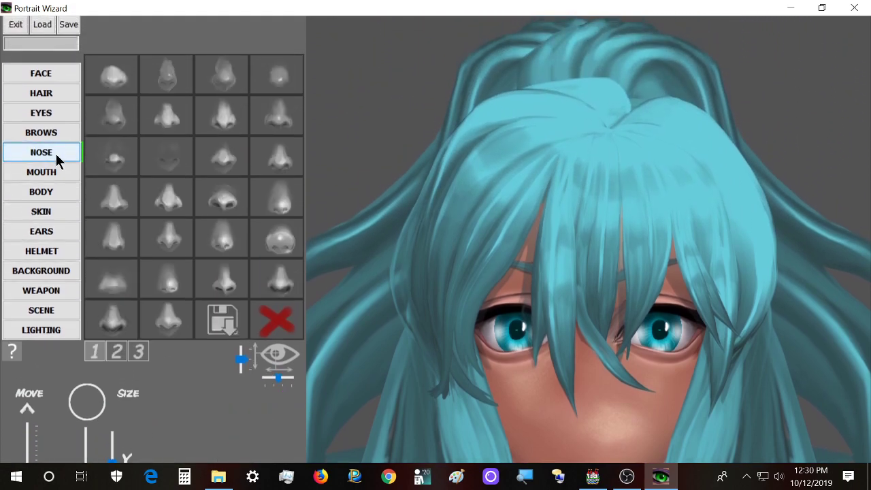
{"action": "left_click", "coordinate": [287, 79]}
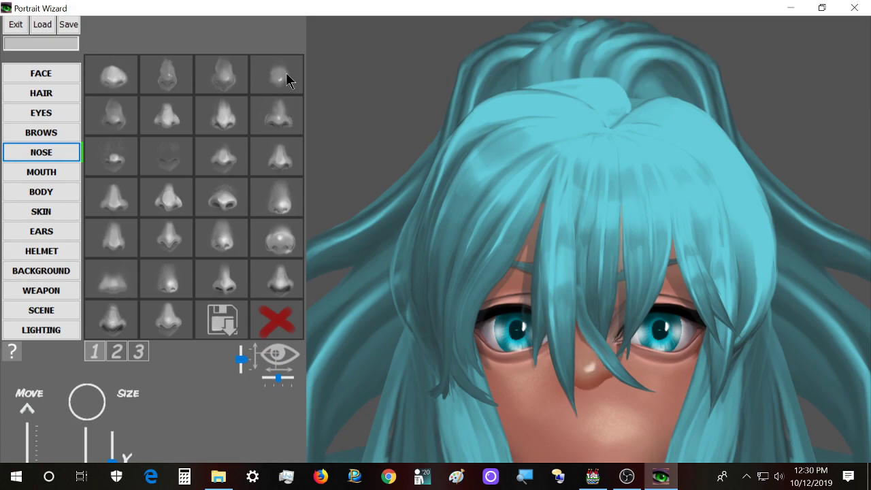
{"action": "scroll", "coordinate": [276, 116], "scroll_direction": "down", "scroll_amount": 2}
{"action": "left_click", "coordinate": [278, 119]}
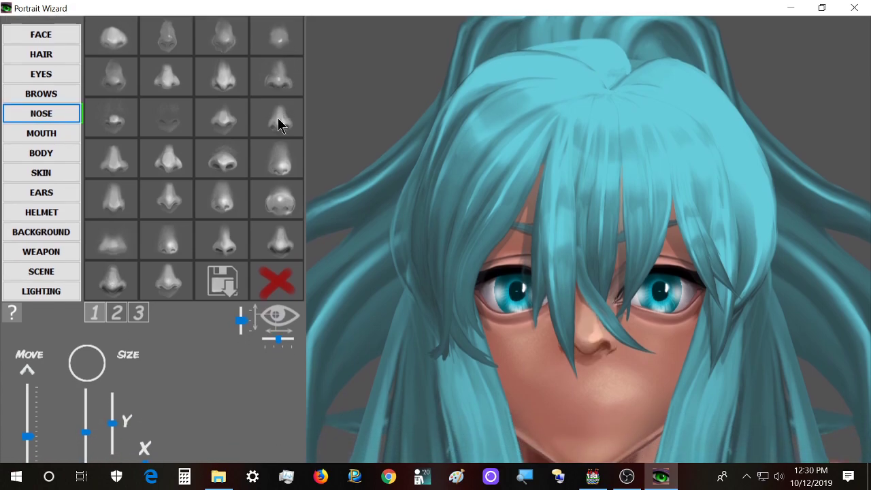
Move the nose slightly lower on the face
{"action": "scroll", "coordinate": [86, 388], "scroll_direction": "up", "scroll_amount": 1}
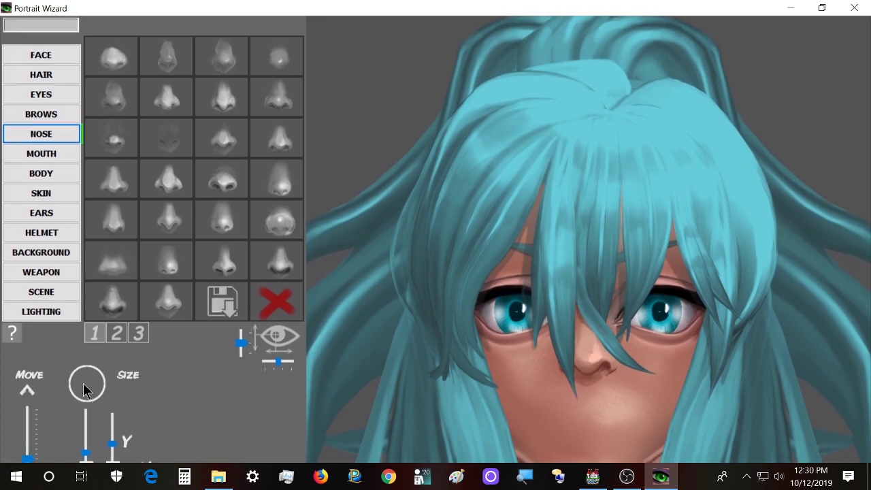
{"action": "scroll", "coordinate": [91, 356], "scroll_direction": "down", "scroll_amount": 3}
{"action": "scroll", "coordinate": [51, 357], "scroll_direction": "down", "scroll_amount": 1}
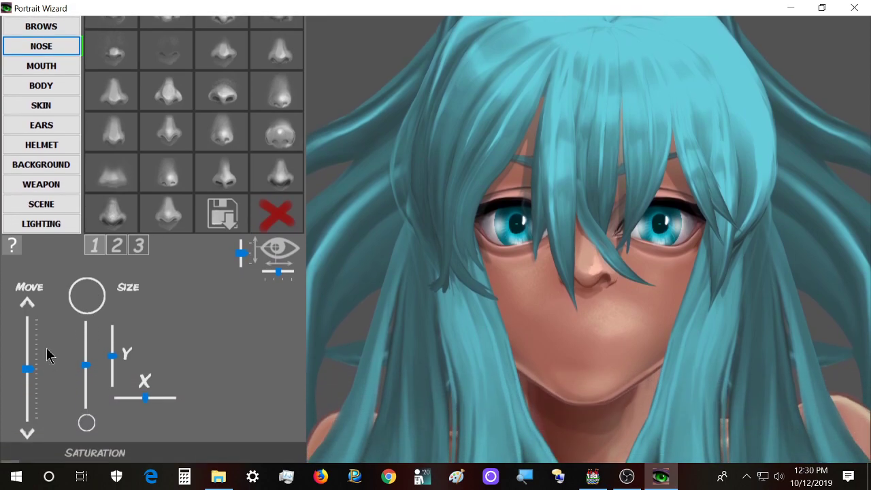
{"action": "left_click", "coordinate": [29, 367]}
{"action": "scroll", "coordinate": [28, 368], "scroll_direction": "down", "scroll_amount": 8}
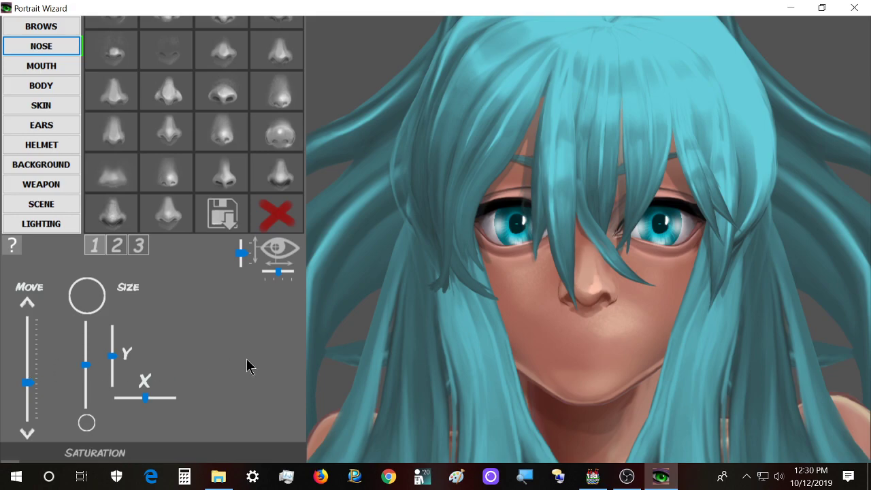
Try the short upturned nose, the wide-nostril noses and the round-tipped nose from the first set
{"action": "scroll", "coordinate": [274, 364], "scroll_direction": "up", "scroll_amount": 3}
{"action": "scroll", "coordinate": [128, 320], "scroll_direction": "up", "scroll_amount": 1}
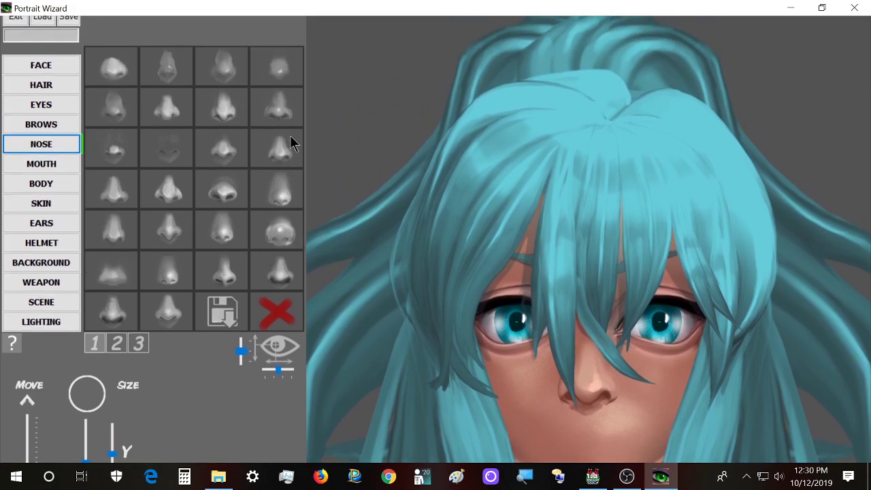
{"action": "left_click", "coordinate": [229, 190]}
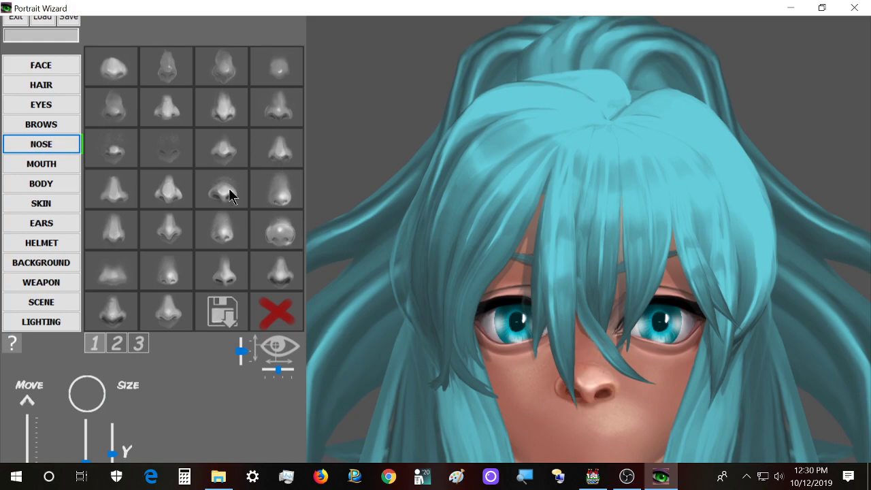
{"action": "left_click", "coordinate": [169, 207]}
{"action": "left_click", "coordinate": [160, 237]}
{"action": "left_click", "coordinate": [228, 238]}
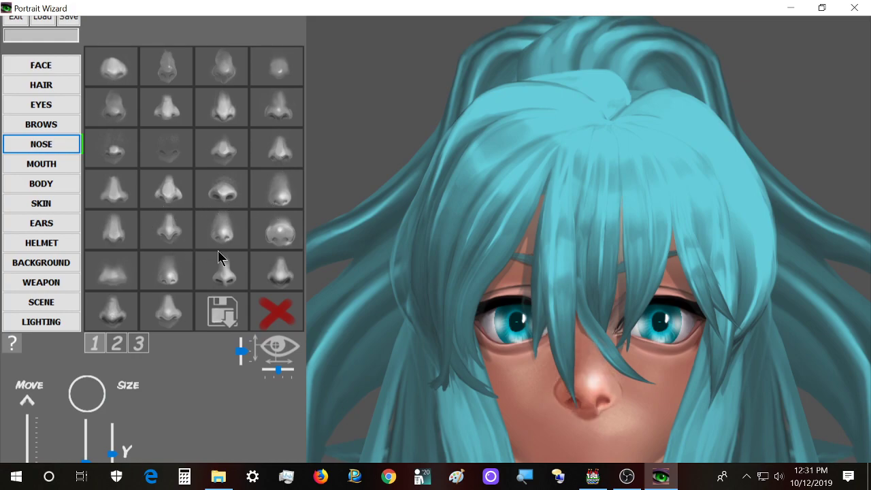
Open the second set of noses and compare its ornate, open-nostril and straight-bridged designs on the face
{"action": "left_click", "coordinate": [116, 343]}
{"action": "left_click", "coordinate": [170, 259]}
{"action": "left_click", "coordinate": [239, 266]}
{"action": "left_click", "coordinate": [224, 213]}
{"action": "left_click", "coordinate": [224, 274]}
{"action": "left_click", "coordinate": [174, 272]}
{"action": "left_click", "coordinate": [172, 307]}
{"action": "left_click", "coordinate": [218, 310]}
{"action": "left_click", "coordinate": [172, 308]}
Try the pointed beak, the wide animal snout and the hollow skull nose on the face
{"action": "left_click", "coordinate": [283, 111]}
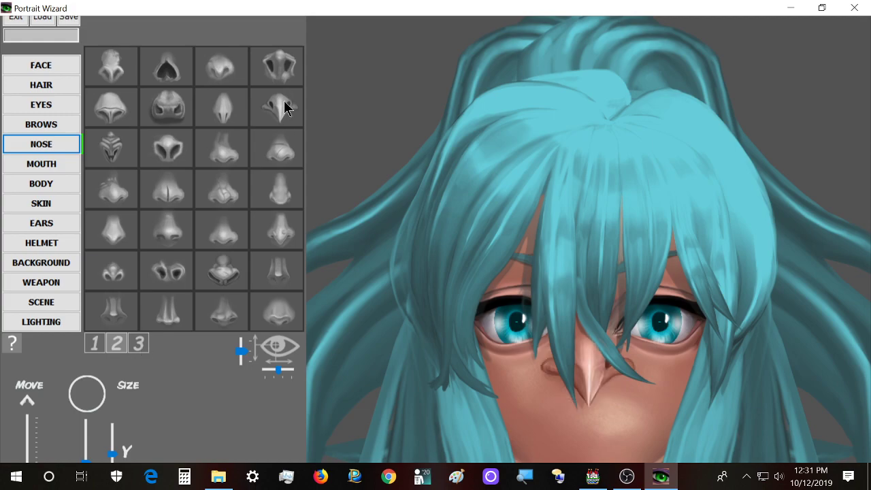
{"action": "left_click", "coordinate": [165, 112]}
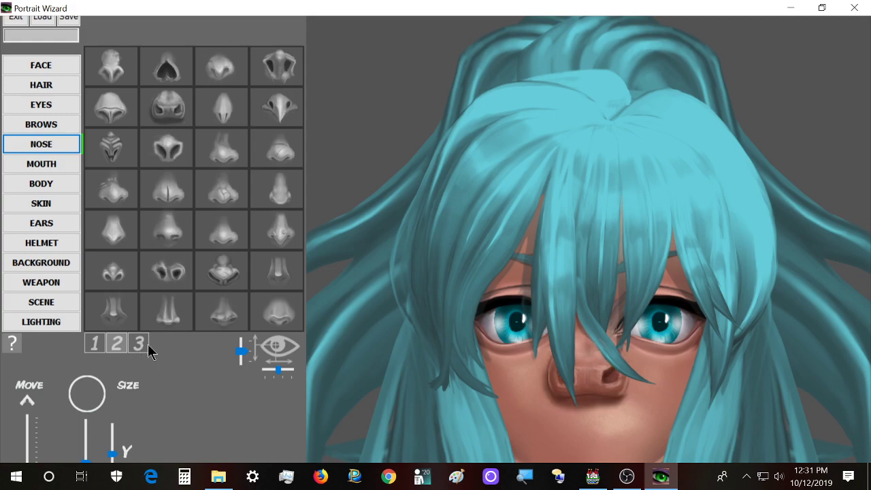
{"action": "left_click", "coordinate": [180, 71]}
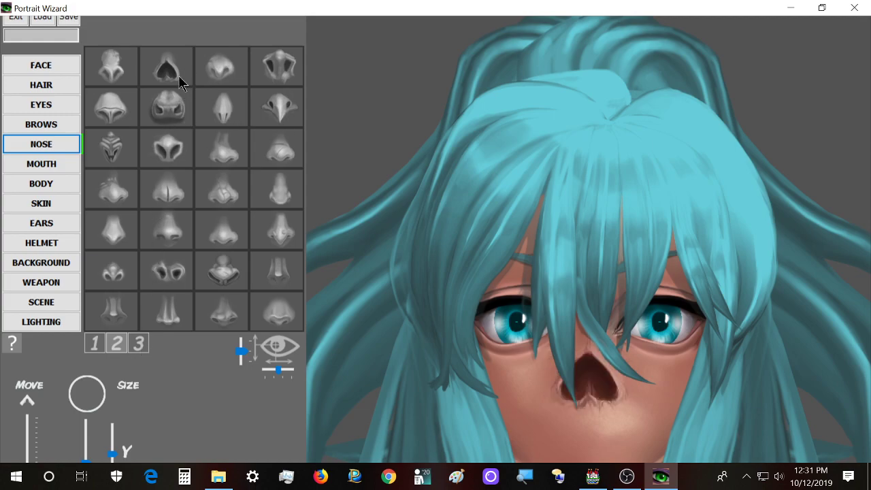
Try the black animal nose and muzzle from set 3, and apply a broad human nose from set 1
{"action": "left_click", "coordinate": [139, 343]}
{"action": "left_click", "coordinate": [224, 143]}
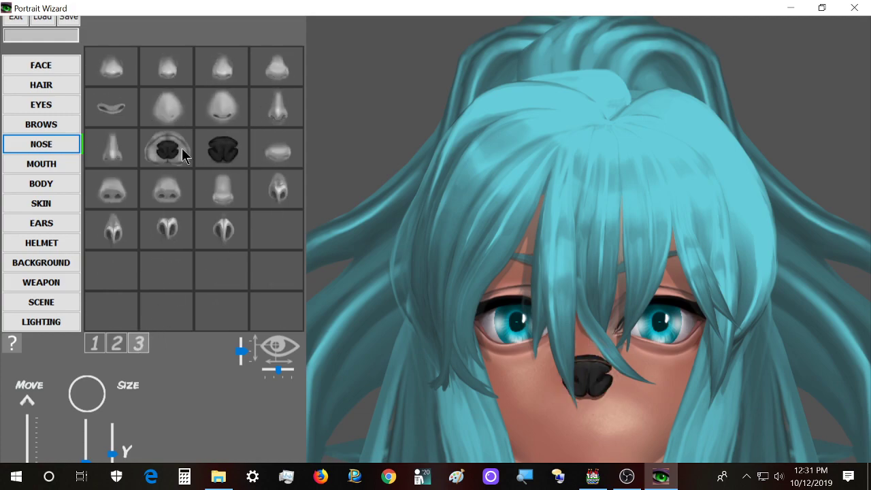
{"action": "left_click", "coordinate": [169, 150]}
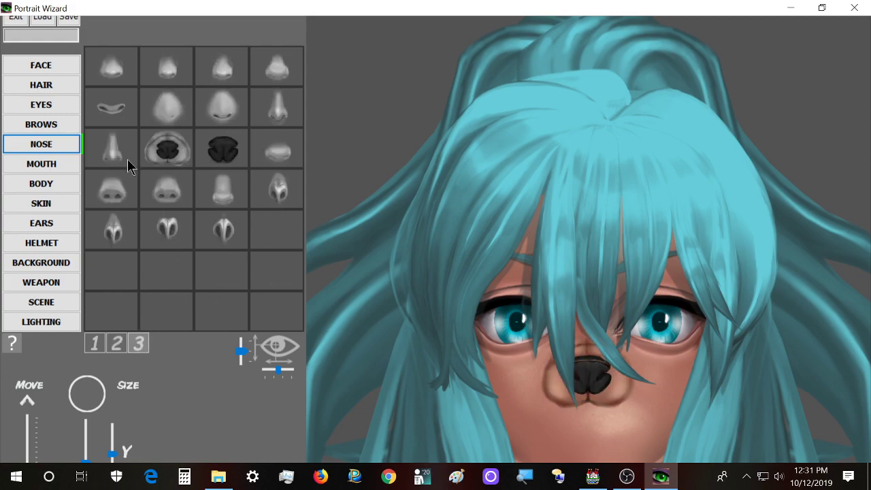
{"action": "left_click", "coordinate": [94, 345]}
{"action": "left_click", "coordinate": [278, 280]}
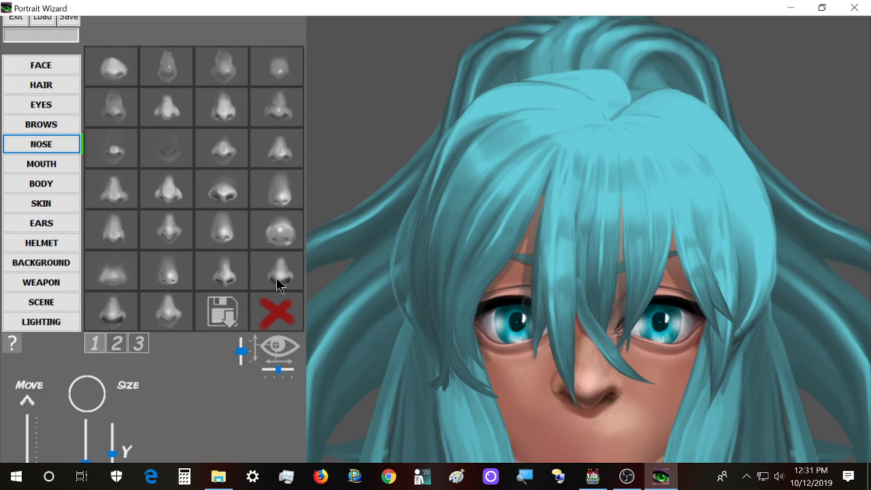
Try a slimmer human nose from the first set, and vary the nose's horizontal size from wider to narrower
{"action": "left_click", "coordinate": [280, 148]}
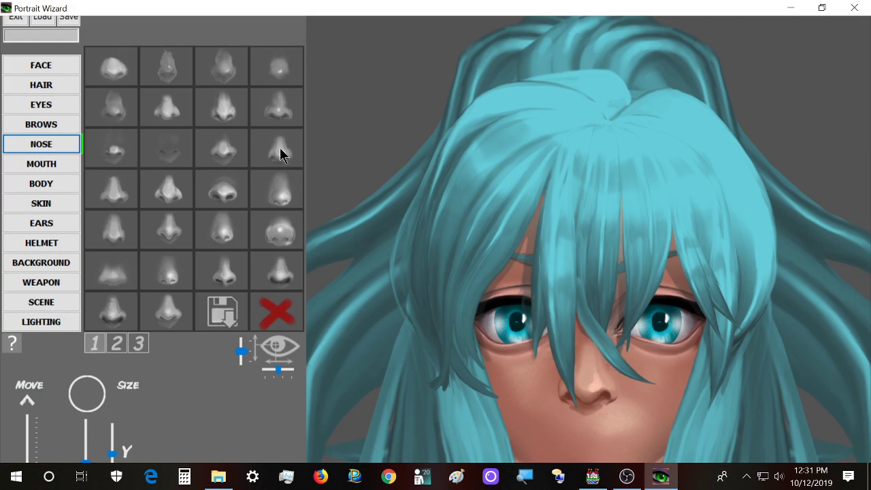
{"action": "scroll", "coordinate": [171, 276], "scroll_direction": "down", "scroll_amount": 1}
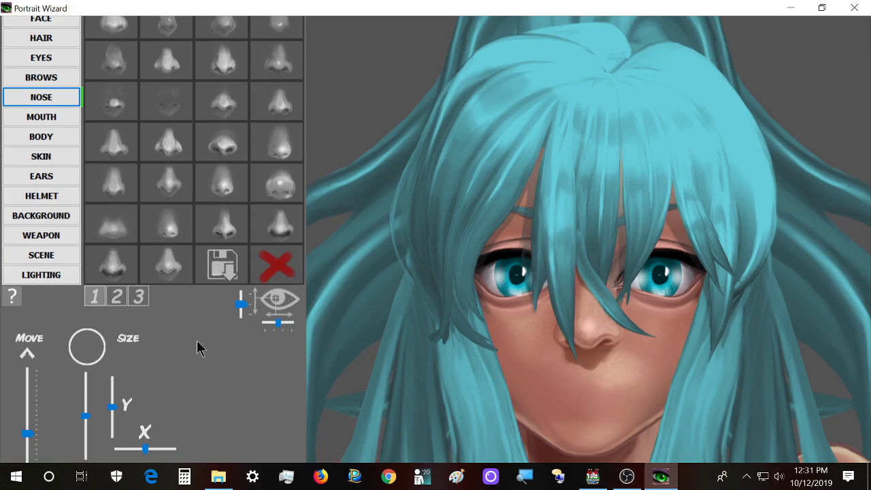
{"action": "scroll", "coordinate": [200, 354], "scroll_direction": "down", "scroll_amount": 2}
{"action": "scroll", "coordinate": [144, 402], "scroll_direction": "up", "scroll_amount": 1}
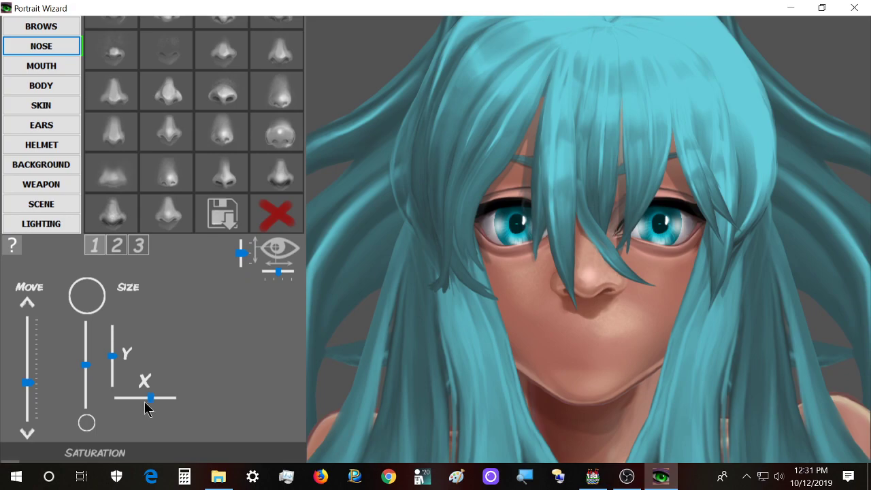
{"action": "scroll", "coordinate": [144, 400], "scroll_direction": "down", "scroll_amount": 2}
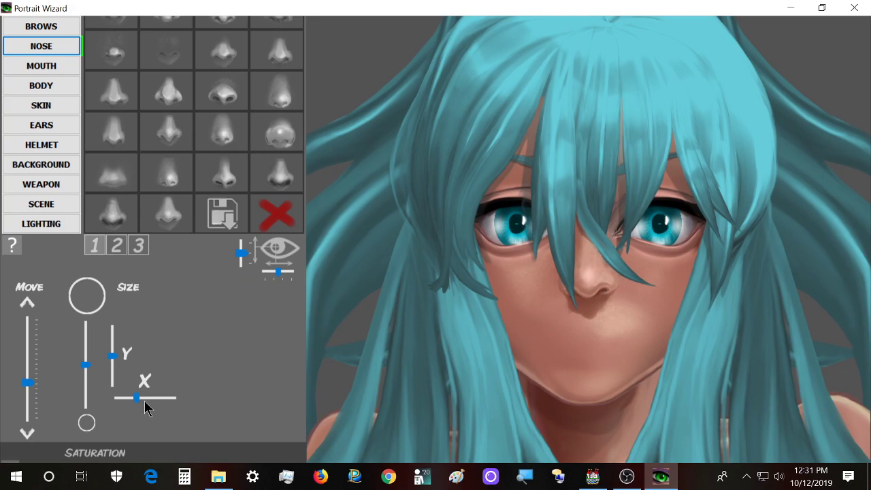
{"action": "scroll", "coordinate": [259, 189], "scroll_direction": "up", "scroll_amount": 4}
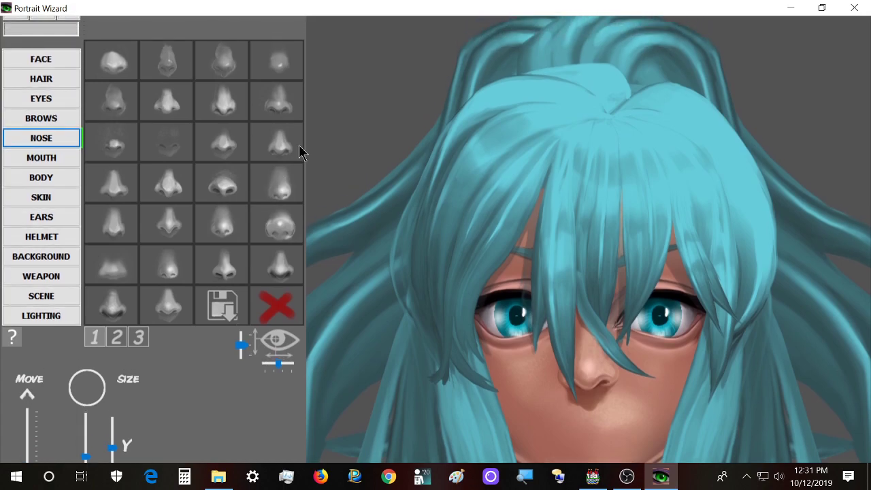
Apply the slim, straight-bridged nose in the first set's third row and slightly adjust its overall size
{"action": "left_click", "coordinate": [284, 152]}
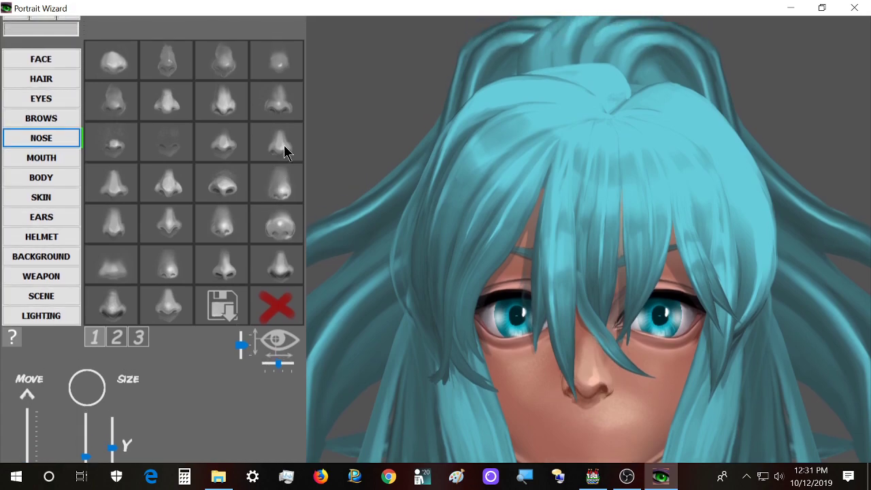
{"action": "scroll", "coordinate": [42, 410], "scroll_direction": "down", "scroll_amount": 3}
{"action": "scroll", "coordinate": [34, 386], "scroll_direction": "up", "scroll_amount": 3}
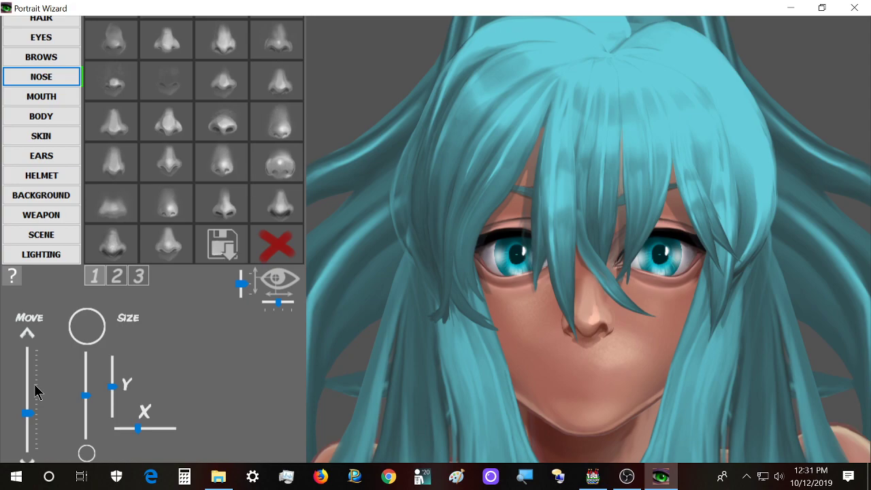
{"action": "scroll", "coordinate": [85, 396], "scroll_direction": "up", "scroll_amount": 3}
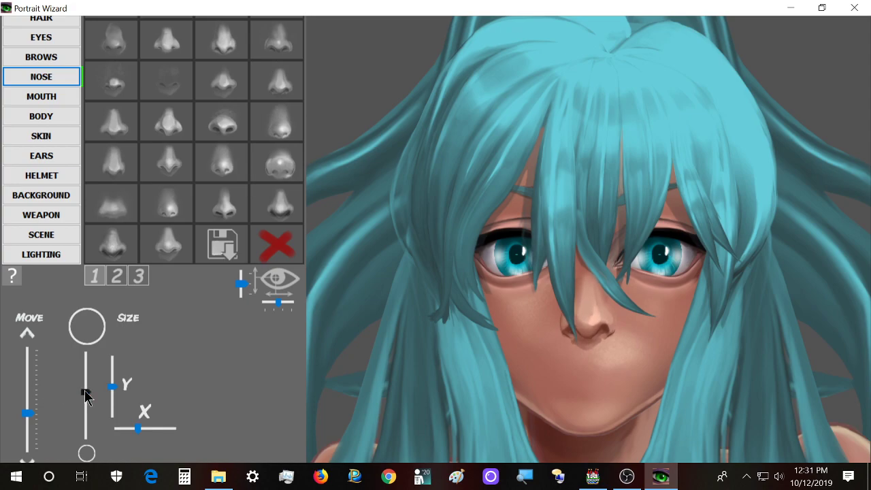
{"action": "scroll", "coordinate": [60, 163], "scroll_direction": "up", "scroll_amount": 4}
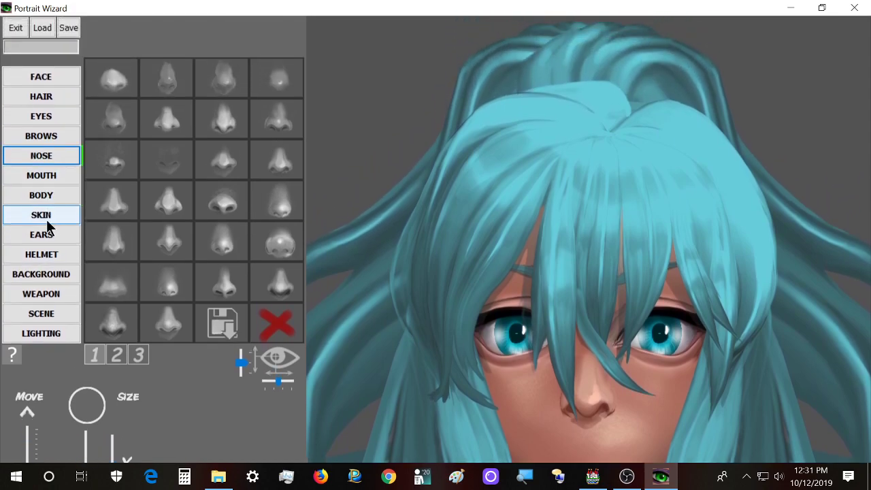
Switch to the mouth parts and try closed-lip designs from set 1, including the full, dark lips
{"action": "left_click", "coordinate": [56, 182]}
{"action": "scroll", "coordinate": [129, 223], "scroll_direction": "down", "scroll_amount": 3}
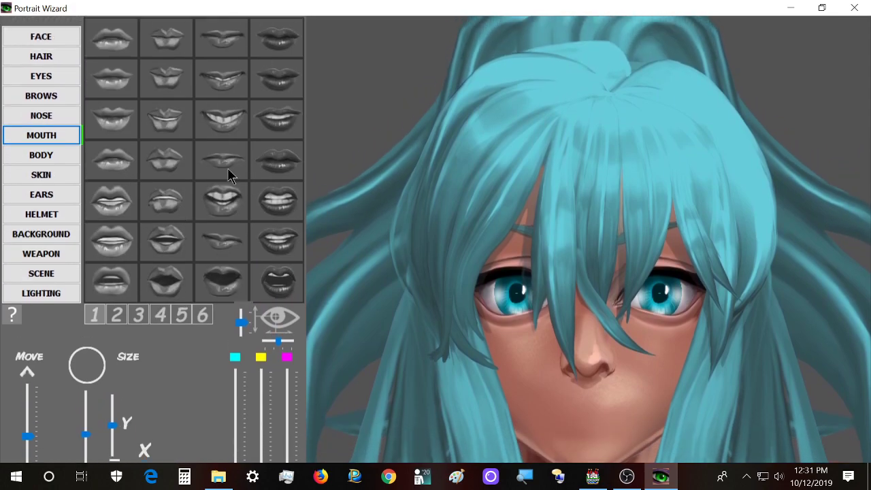
{"action": "left_click", "coordinate": [228, 167]}
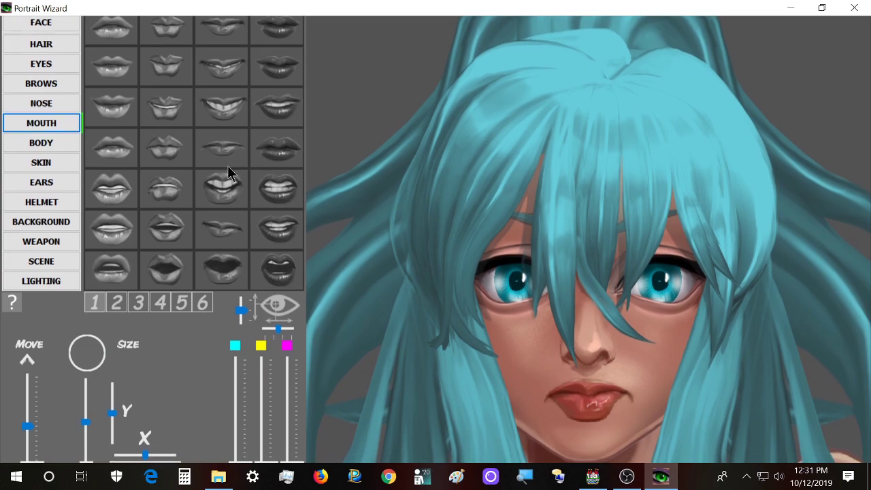
{"action": "scroll", "coordinate": [227, 158], "scroll_direction": "up", "scroll_amount": 2}
{"action": "left_click", "coordinate": [227, 157]}
{"action": "scroll", "coordinate": [227, 157], "scroll_direction": "down", "scroll_amount": 2}
{"action": "left_click", "coordinate": [226, 165]}
{"action": "left_click", "coordinate": [286, 166]}
{"action": "scroll", "coordinate": [227, 171], "scroll_direction": "down", "scroll_amount": 2}
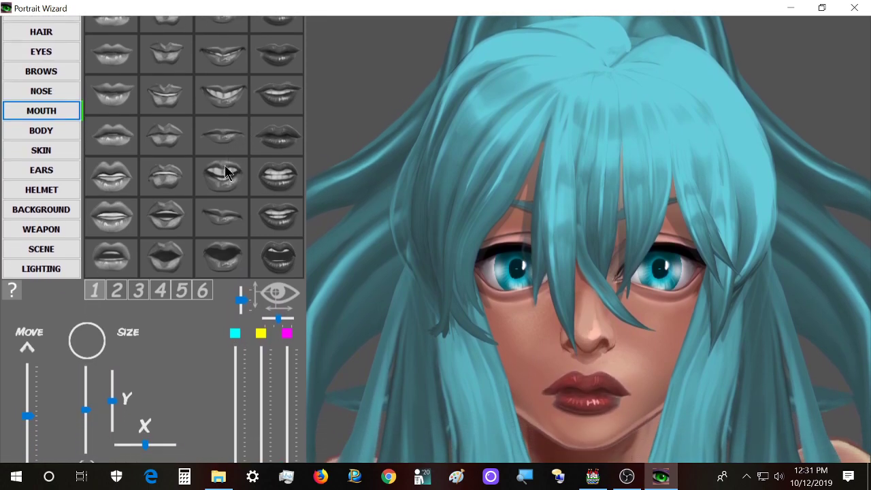
Apply the wide-open shouting mouth from mouth set 5, and bring up the fanged and toothed mouths in set 4
{"action": "left_click", "coordinate": [190, 298]}
{"action": "scroll", "coordinate": [163, 299], "scroll_direction": "up", "scroll_amount": 2}
{"action": "left_click", "coordinate": [119, 291]}
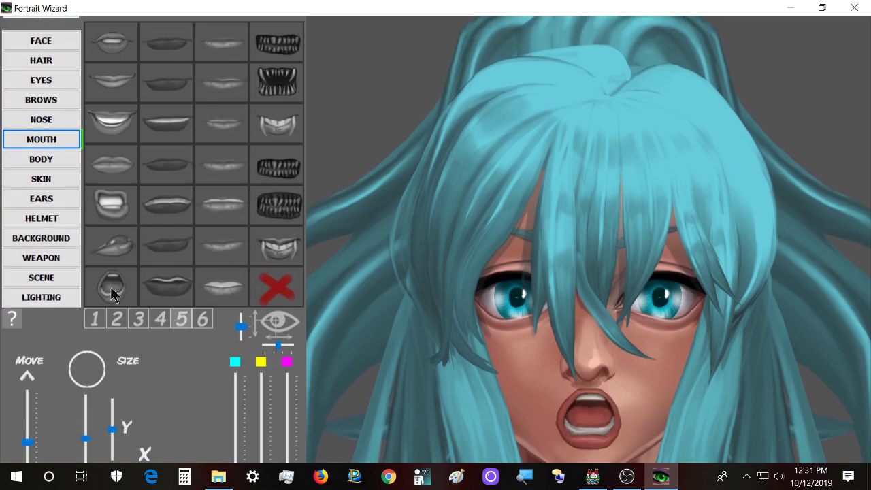
{"action": "scroll", "coordinate": [120, 294], "scroll_direction": "down", "scroll_amount": 1}
{"action": "left_click", "coordinate": [157, 315]}
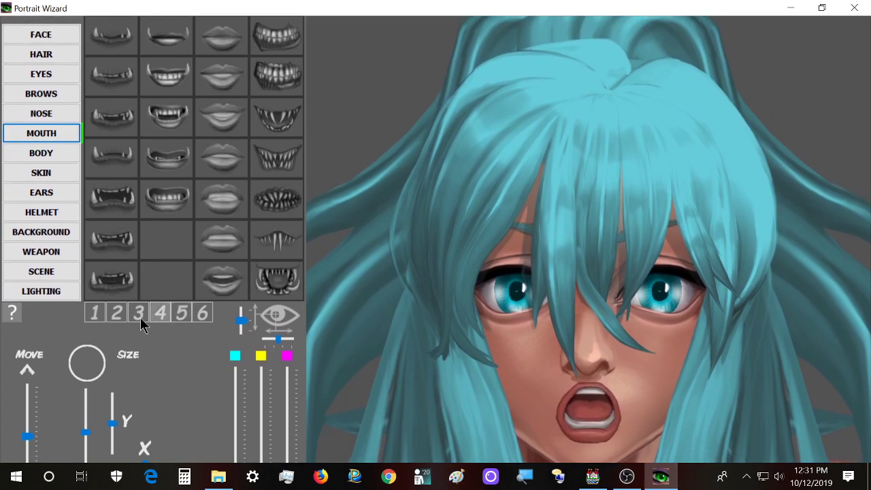
Try out several open, closed and tusked mouth shapes from the fourth mouth set
{"action": "left_click", "coordinate": [239, 284]}
{"action": "left_click", "coordinate": [222, 235]}
{"action": "left_click", "coordinate": [227, 165]}
{"action": "left_click", "coordinate": [222, 123]}
{"action": "left_click", "coordinate": [267, 168]}
{"action": "left_click", "coordinate": [121, 158]}
{"action": "left_click", "coordinate": [166, 194]}
{"action": "left_click", "coordinate": [119, 153]}
{"action": "left_click", "coordinate": [114, 105]}
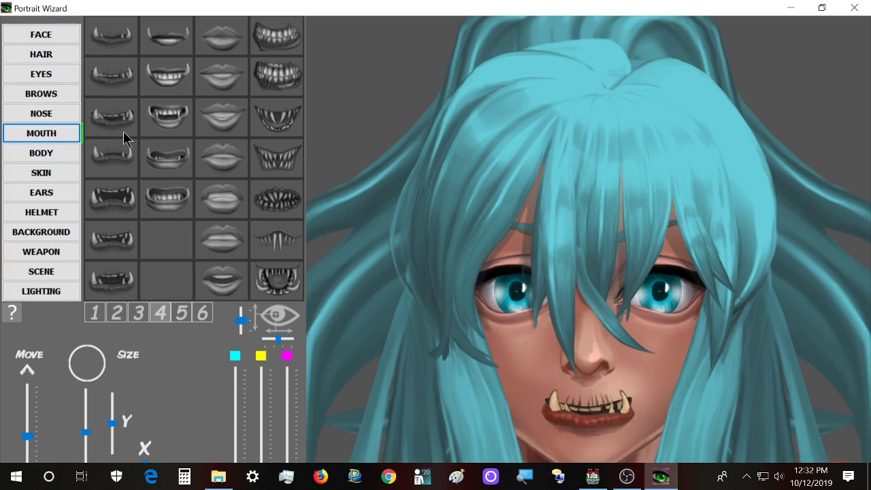
Try the light full-lipped shapes in the third mouth set and give the face slightly parted full lips
{"action": "left_click", "coordinate": [143, 314]}
{"action": "left_click", "coordinate": [196, 284]}
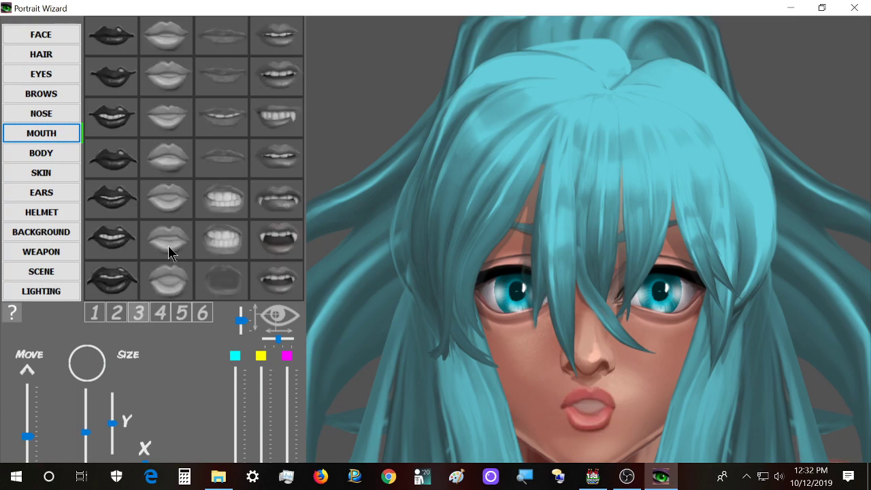
{"action": "left_click", "coordinate": [113, 276]}
{"action": "left_click", "coordinate": [161, 230]}
{"action": "left_click", "coordinate": [168, 191]}
{"action": "left_click", "coordinate": [170, 158]}
{"action": "left_click", "coordinate": [169, 102]}
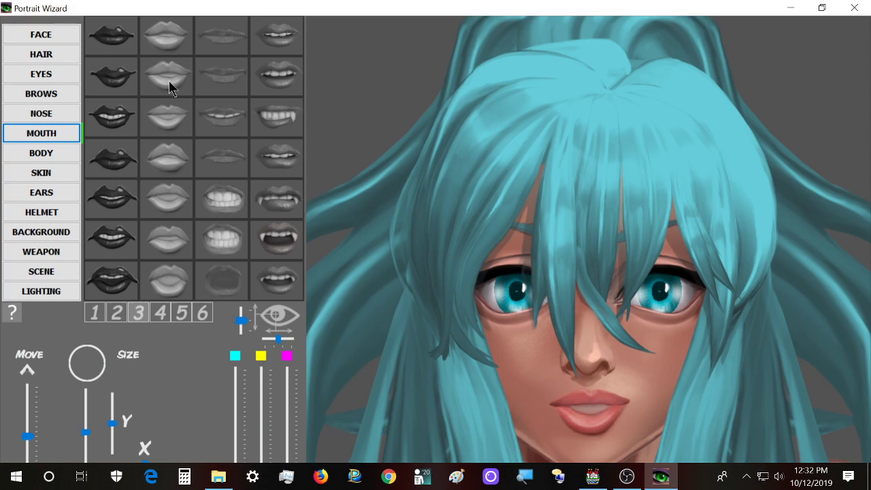
Nudge the mouth down slightly, then enlarge and widen it while flattening its height
{"action": "scroll", "coordinate": [252, 346], "scroll_direction": "down", "scroll_amount": 2}
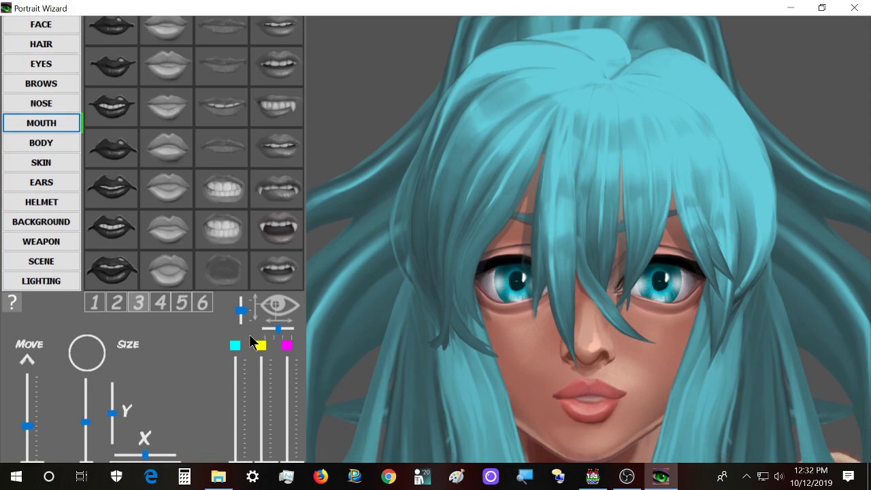
{"action": "scroll", "coordinate": [495, 353], "scroll_direction": "down", "scroll_amount": 3}
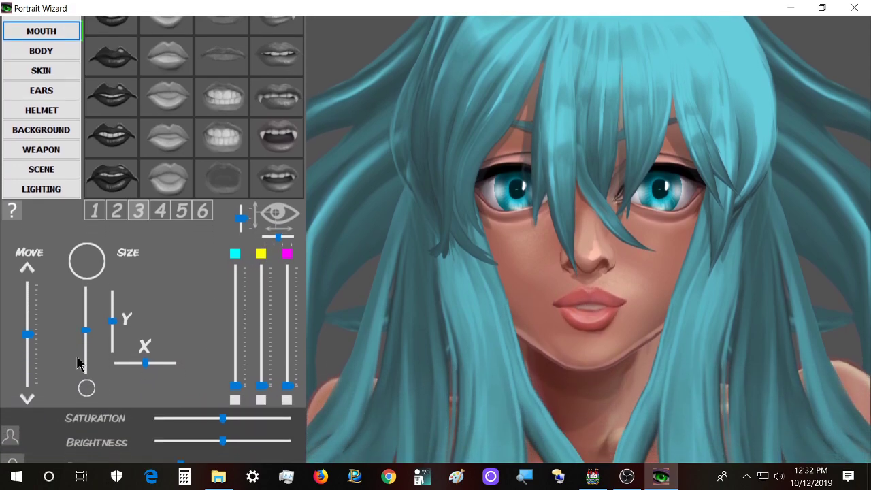
{"action": "left_click_drag", "start_coordinate": [30, 332], "coordinate": [29, 332]}
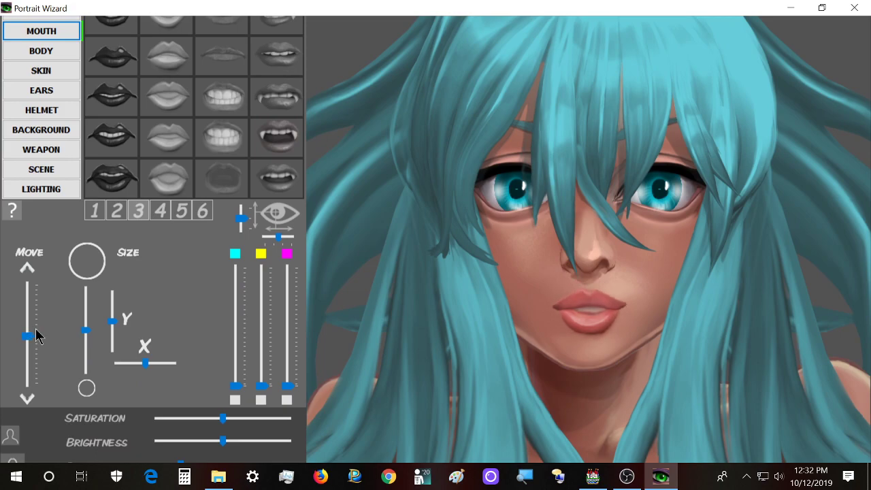
{"action": "left_click_drag", "start_coordinate": [86, 330], "coordinate": [114, 333]}
{"action": "scroll", "coordinate": [112, 326], "scroll_direction": "up", "scroll_amount": 1}
{"action": "scroll", "coordinate": [112, 327], "scroll_direction": "down", "scroll_amount": 2}
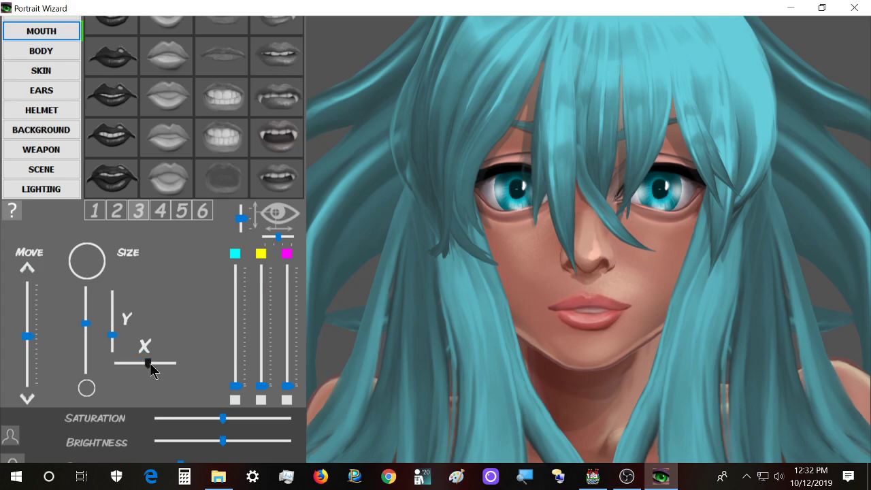
{"action": "left_click_drag", "start_coordinate": [113, 333], "coordinate": [115, 333]}
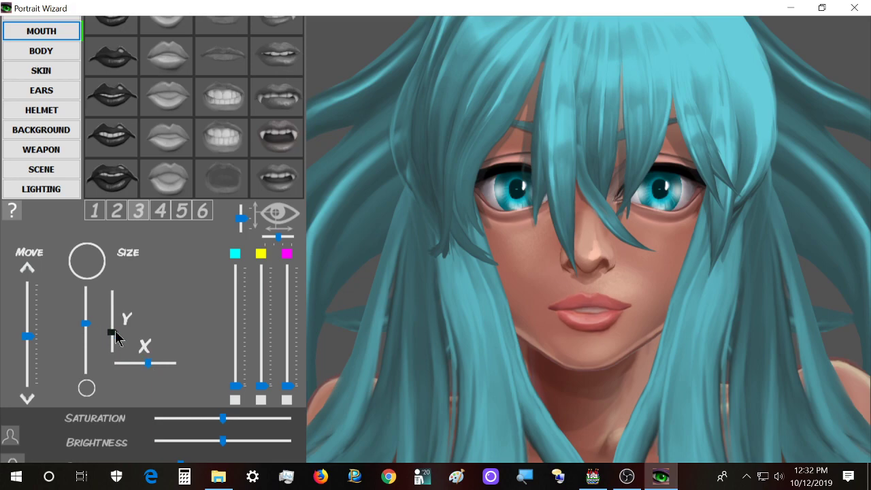
{"action": "scroll", "coordinate": [90, 322], "scroll_direction": "up", "scroll_amount": 2}
{"action": "scroll", "coordinate": [90, 322], "scroll_direction": "down", "scroll_amount": 1}
{"action": "scroll", "coordinate": [90, 321], "scroll_direction": "up", "scroll_amount": 3}
{"action": "scroll", "coordinate": [90, 322], "scroll_direction": "down", "scroll_amount": 1}
{"action": "scroll", "coordinate": [116, 334], "scroll_direction": "down", "scroll_amount": 1}
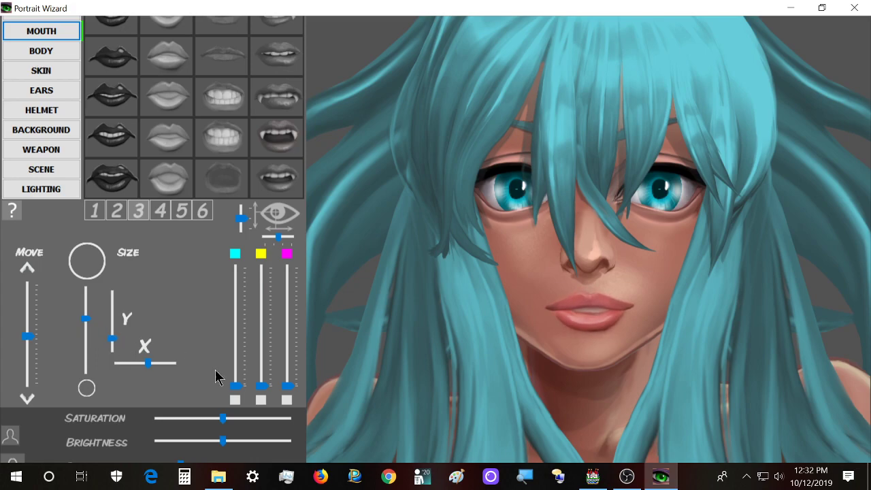
Color the lips red by adding a little yellow and magenta, lowering opacity and brightness, and raising saturation
{"action": "left_click_drag", "start_coordinate": [267, 386], "coordinate": [255, 412]}
{"action": "left_click_drag", "start_coordinate": [288, 386], "coordinate": [262, 373]}
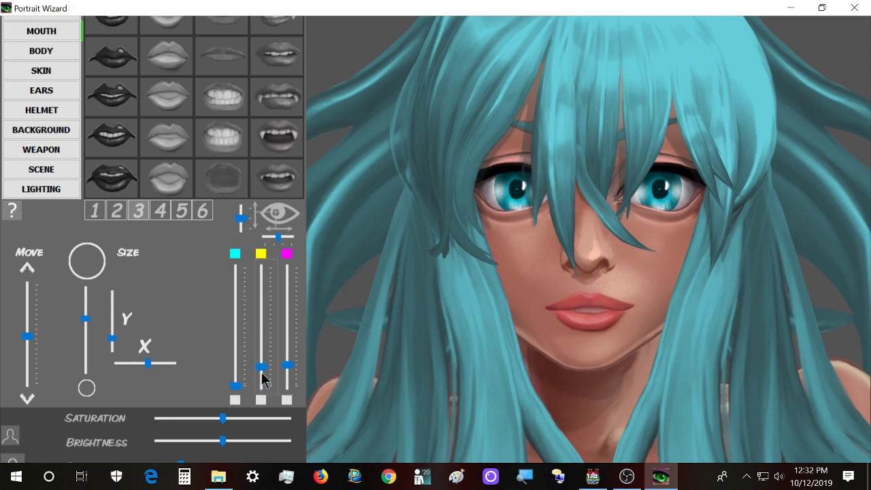
{"action": "scroll", "coordinate": [264, 379], "scroll_direction": "down", "scroll_amount": 3}
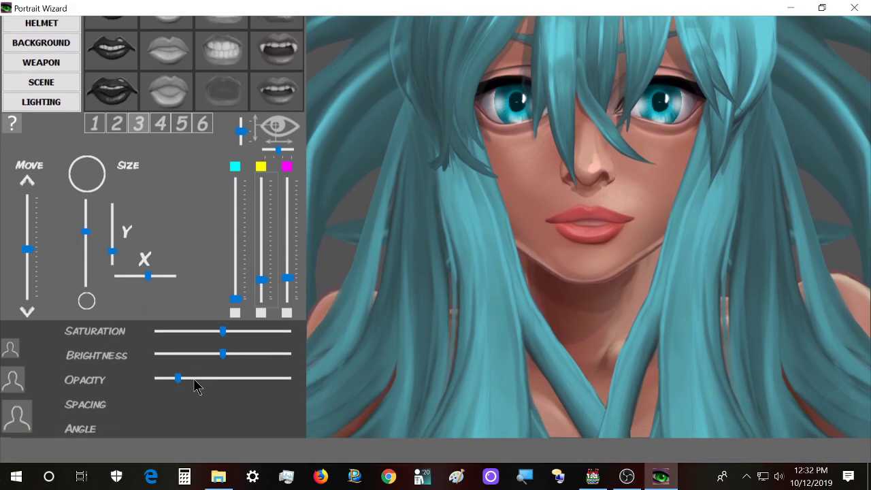
{"action": "scroll", "coordinate": [194, 378], "scroll_direction": "down", "scroll_amount": 9}
{"action": "scroll", "coordinate": [193, 378], "scroll_direction": "up", "scroll_amount": 2}
{"action": "scroll", "coordinate": [234, 359], "scroll_direction": "down", "scroll_amount": 3}
{"action": "scroll", "coordinate": [234, 358], "scroll_direction": "down", "scroll_amount": 5}
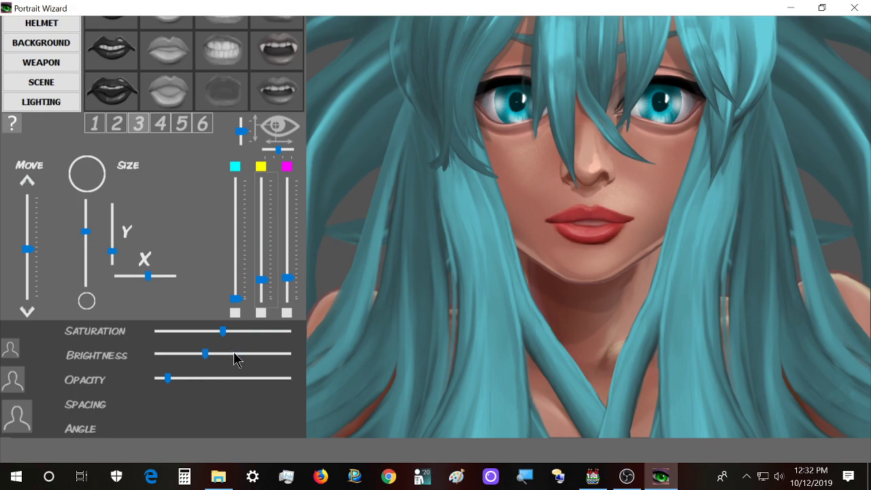
{"action": "scroll", "coordinate": [234, 359], "scroll_direction": "up", "scroll_amount": 3}
{"action": "scroll", "coordinate": [239, 334], "scroll_direction": "up", "scroll_amount": 1}
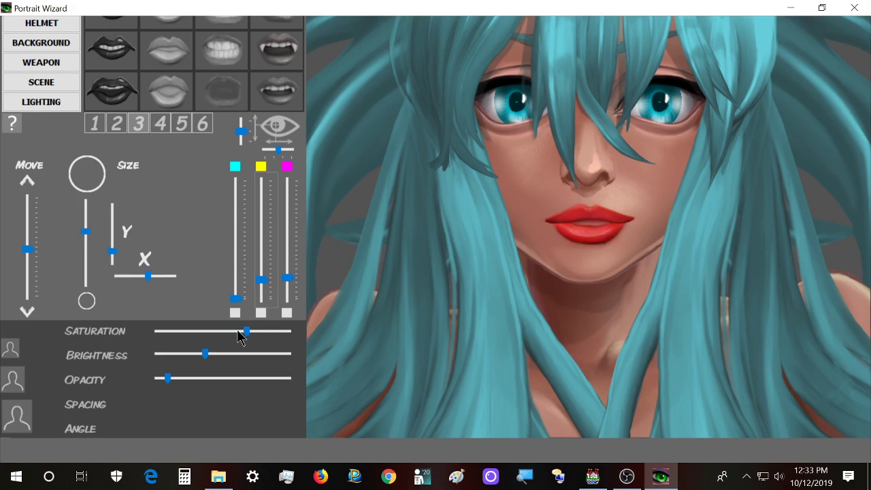
{"action": "scroll", "coordinate": [237, 335], "scroll_direction": "up", "scroll_amount": 2}
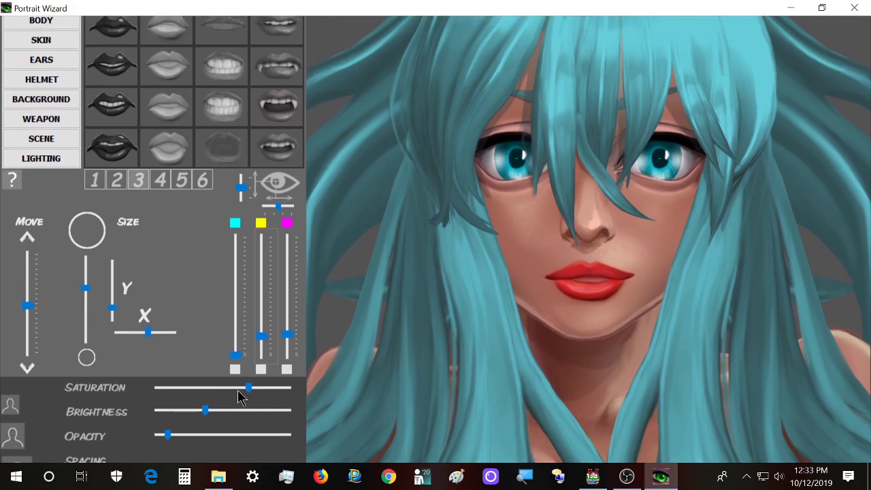
{"action": "left_click_drag", "start_coordinate": [238, 397], "coordinate": [237, 396]}
Reduce the height of the eyes slightly and shift them a little lower on the face
{"action": "scroll", "coordinate": [237, 397], "scroll_direction": "up", "scroll_amount": 4}
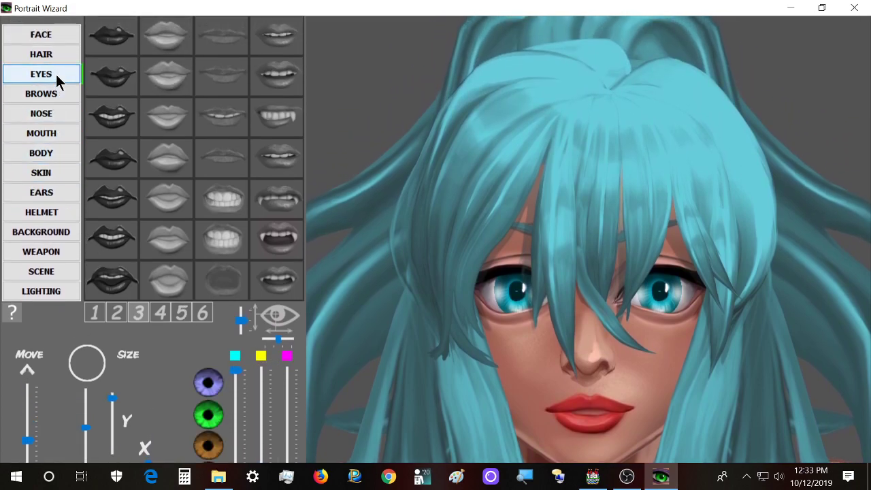
{"action": "left_click", "coordinate": [56, 74]}
{"action": "scroll", "coordinate": [47, 377], "scroll_direction": "down", "scroll_amount": 2}
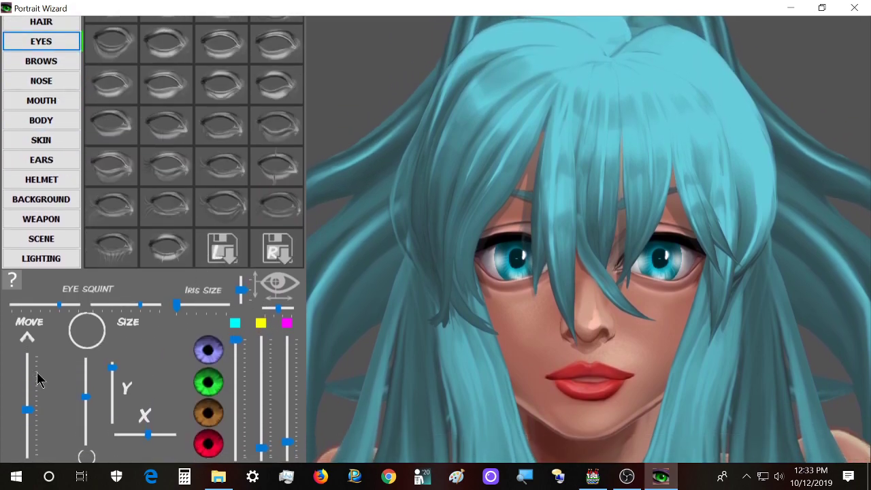
{"action": "left_click", "coordinate": [84, 368]}
{"action": "left_click", "coordinate": [83, 368]}
{"action": "left_click", "coordinate": [115, 345]}
{"action": "left_click", "coordinate": [114, 346]}
{"action": "left_click", "coordinate": [113, 348]}
{"action": "scroll", "coordinate": [113, 348], "scroll_direction": "up", "scroll_amount": 2}
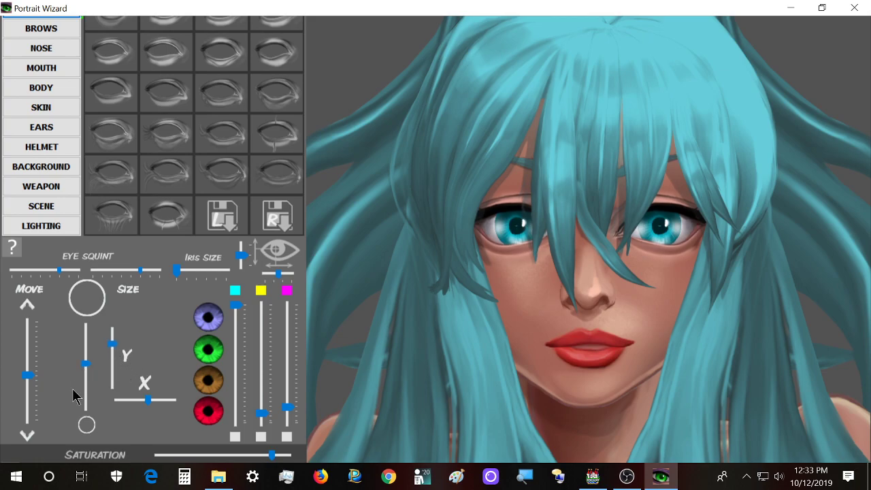
{"action": "left_click_drag", "start_coordinate": [27, 373], "coordinate": [30, 382]}
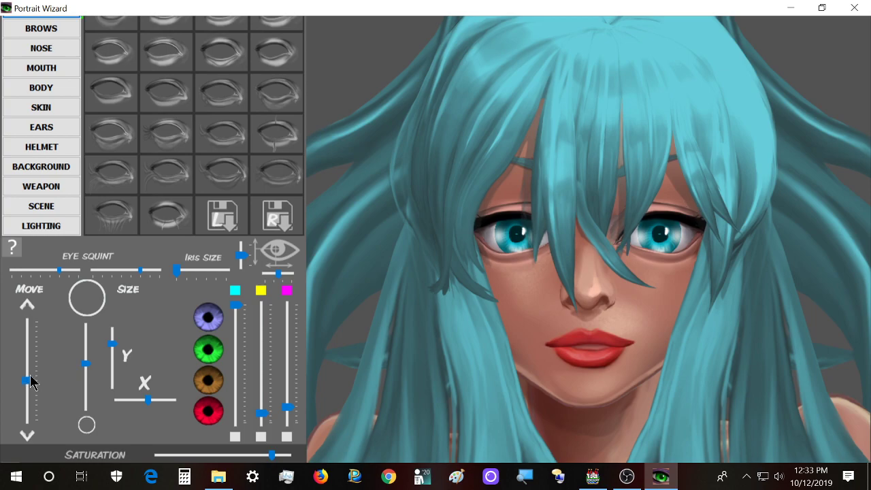
Move the eyebrows slightly lower on the face
{"action": "scroll", "coordinate": [28, 381], "scroll_direction": "up", "scroll_amount": 3}
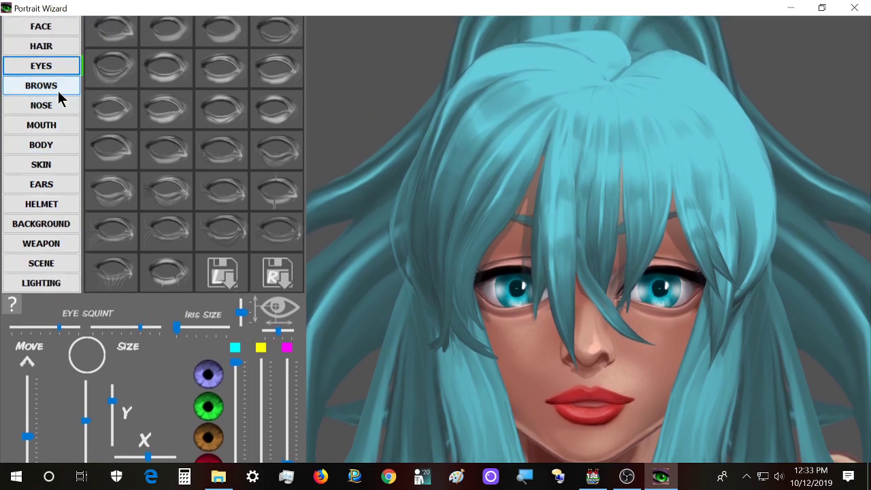
{"action": "left_click", "coordinate": [59, 94]}
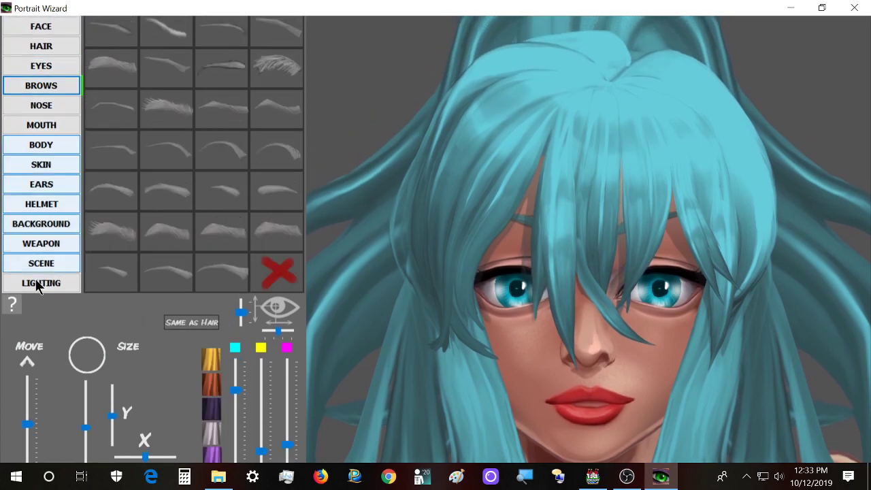
{"action": "left_click", "coordinate": [32, 417]}
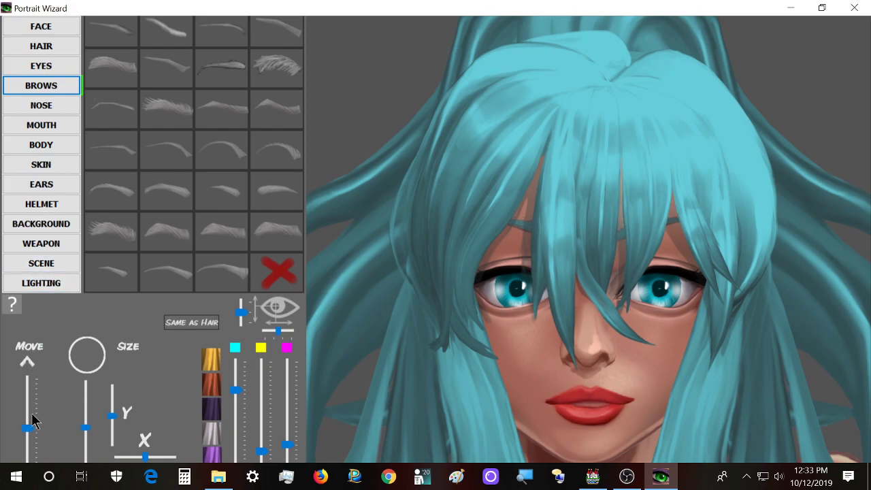
Bring up the chest clothing choices for the body
{"action": "left_click", "coordinate": [60, 142]}
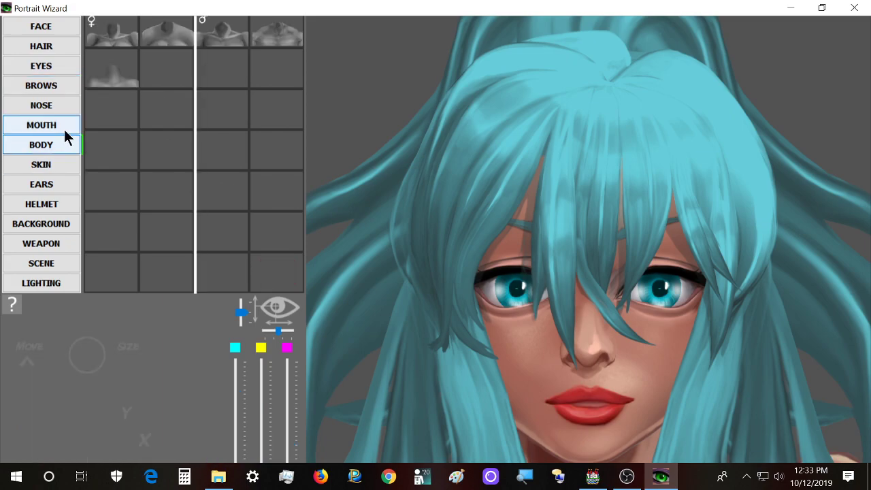
{"action": "left_click", "coordinate": [64, 129]}
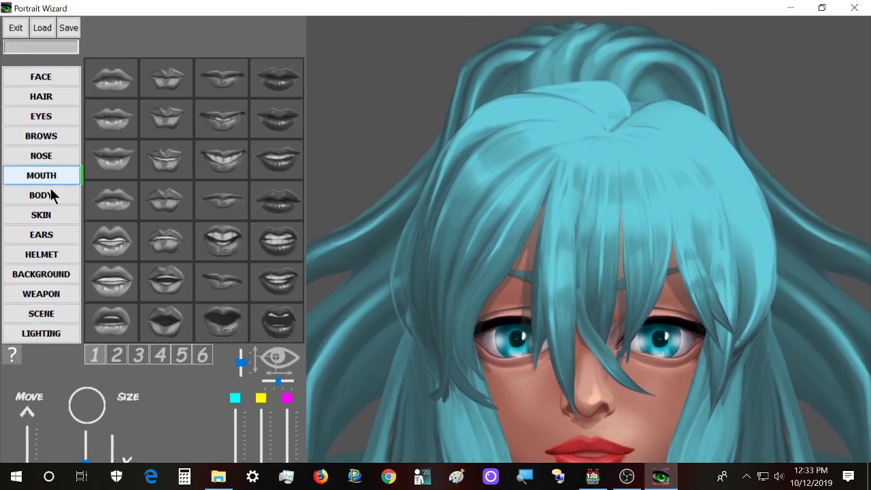
{"action": "left_click", "coordinate": [52, 198]}
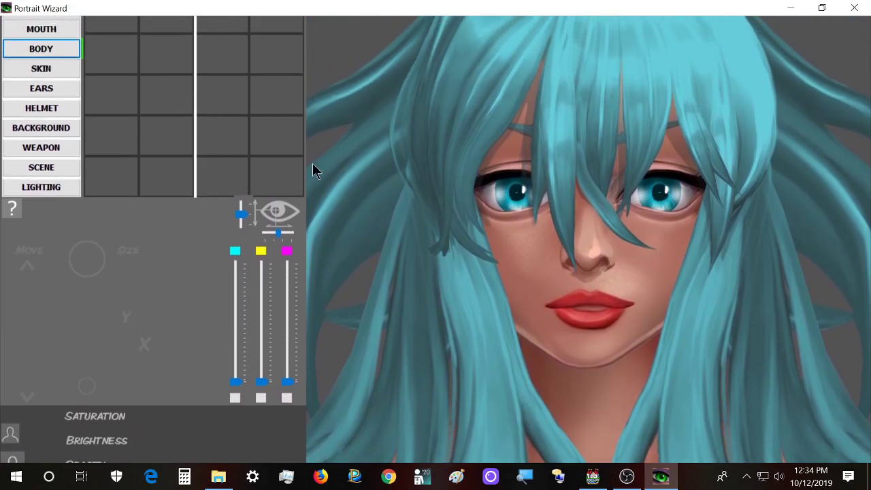
{"action": "scroll", "coordinate": [312, 161], "scroll_direction": "up", "scroll_amount": 5}
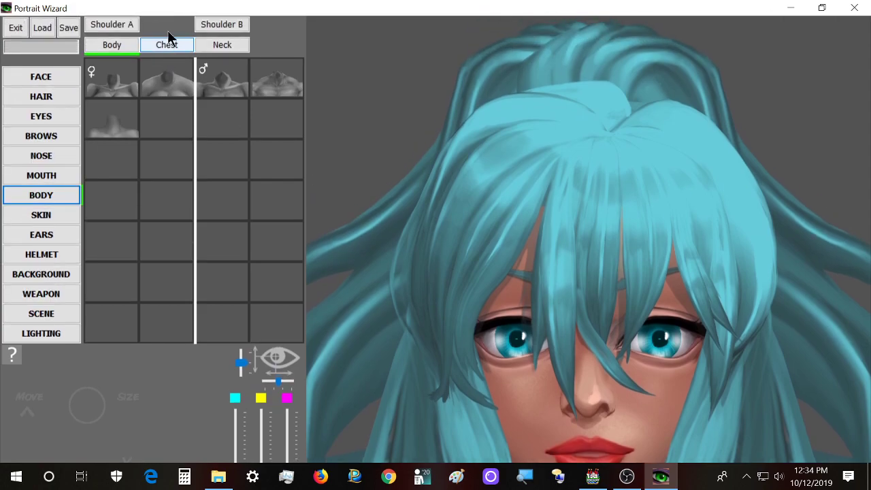
{"action": "left_click", "coordinate": [168, 45]}
{"action": "scroll", "coordinate": [158, 71], "scroll_direction": "down", "scroll_amount": 2}
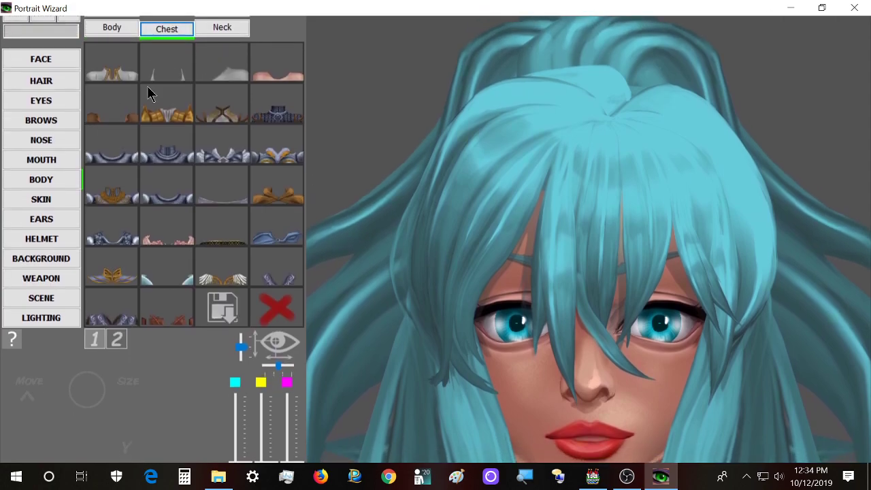
Try the black and gold patterned chest garment on the character
{"action": "scroll", "coordinate": [228, 197], "scroll_direction": "up", "scroll_amount": 2}
{"action": "scroll", "coordinate": [238, 242], "scroll_direction": "down", "scroll_amount": 3}
{"action": "scroll", "coordinate": [237, 249], "scroll_direction": "down", "scroll_amount": 5}
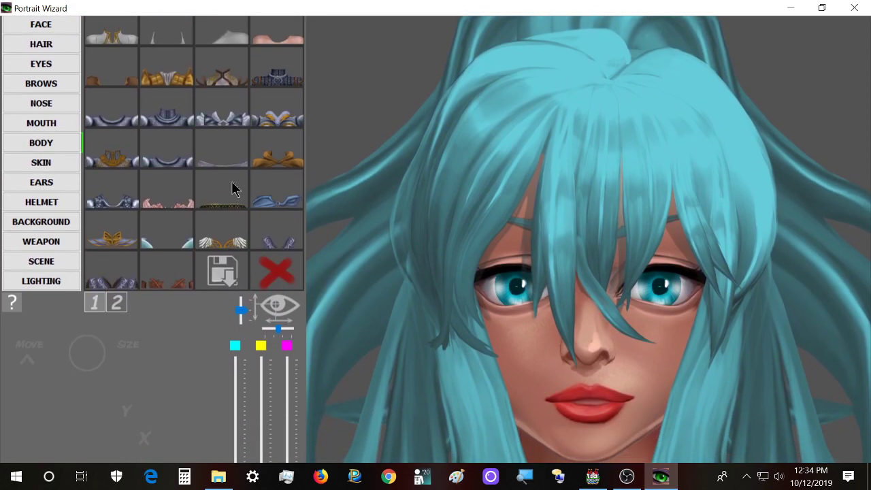
{"action": "scroll", "coordinate": [359, 377], "scroll_direction": "down", "scroll_amount": 4}
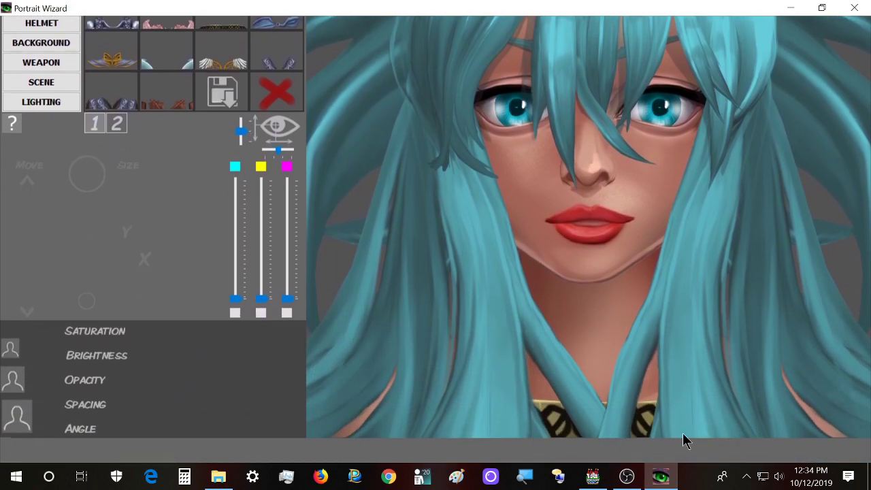
Dress the character in the plain pale grey chest garment from the first chest set
{"action": "scroll", "coordinate": [325, 411], "scroll_direction": "up", "scroll_amount": 4}
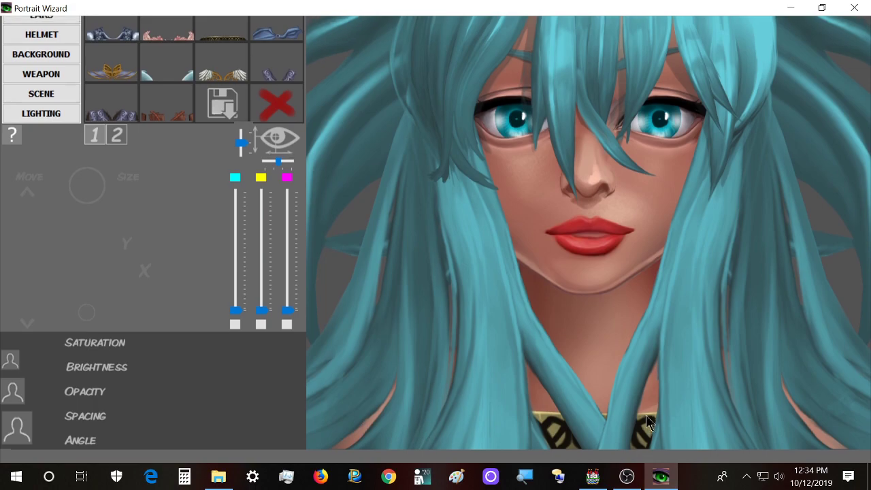
{"action": "scroll", "coordinate": [347, 284], "scroll_direction": "up", "scroll_amount": 6}
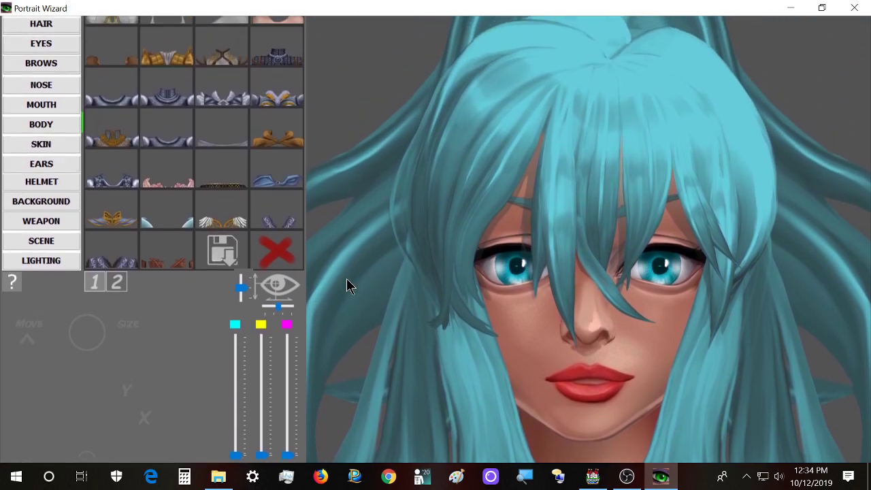
{"action": "scroll", "coordinate": [337, 277], "scroll_direction": "up", "scroll_amount": 1}
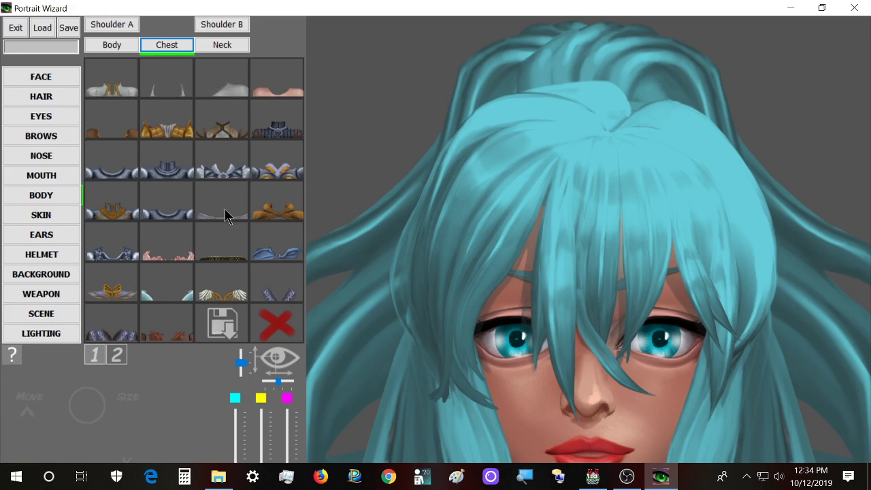
{"action": "scroll", "coordinate": [226, 215], "scroll_direction": "down", "scroll_amount": 5}
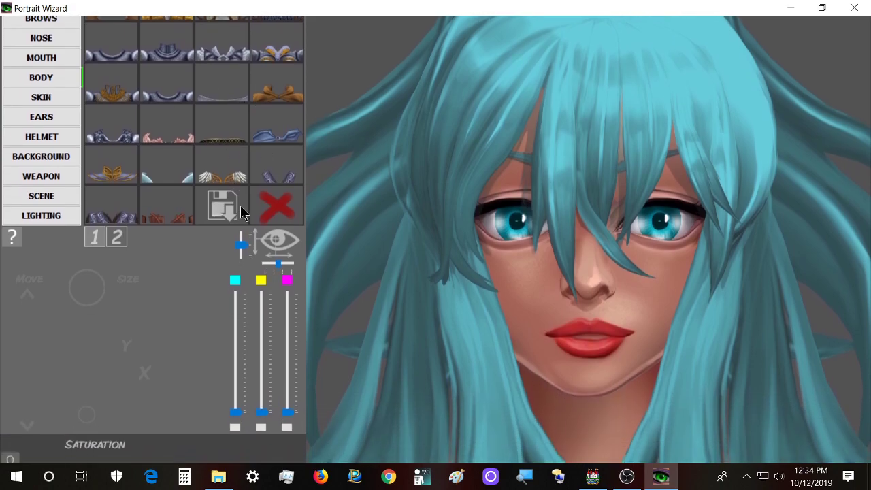
{"action": "scroll", "coordinate": [358, 399], "scroll_direction": "down", "scroll_amount": 5}
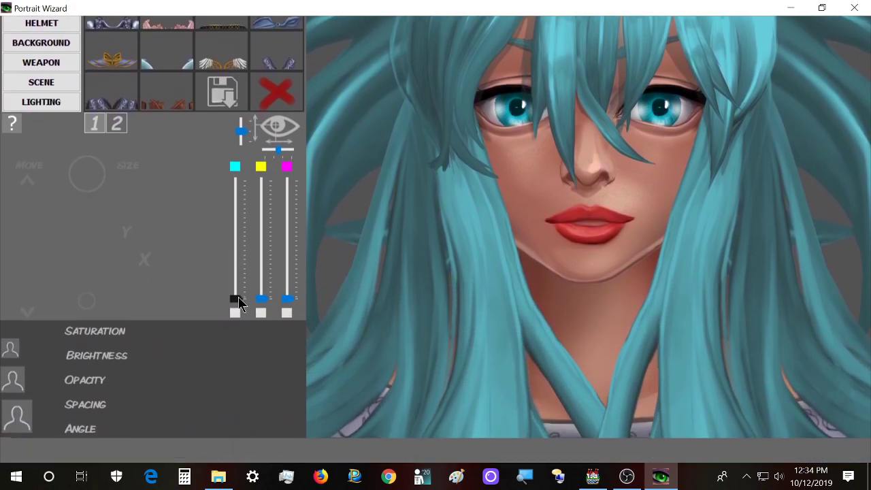
Recolor the chest garment black by raising cyan, yellow and magenta to their maximum
{"action": "left_click_drag", "start_coordinate": [234, 297], "coordinate": [235, 167]}
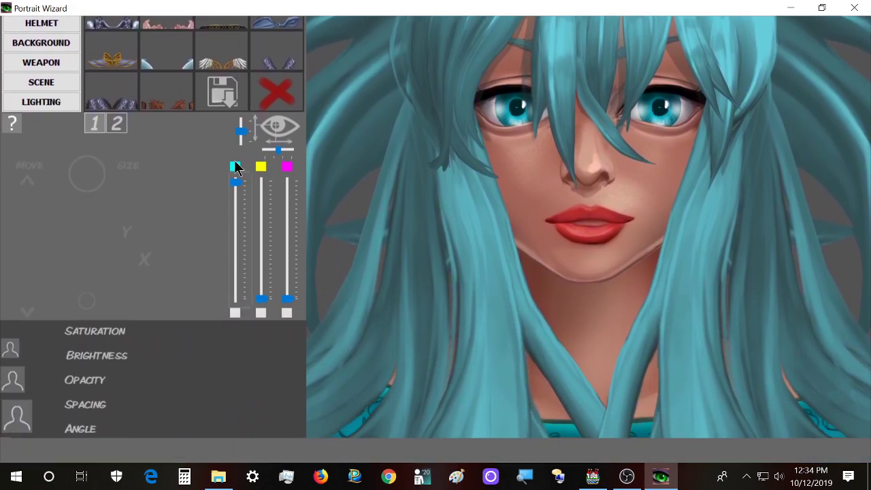
{"action": "left_click_drag", "start_coordinate": [261, 298], "coordinate": [262, 180]}
{"action": "left_click_drag", "start_coordinate": [288, 299], "coordinate": [288, 180]}
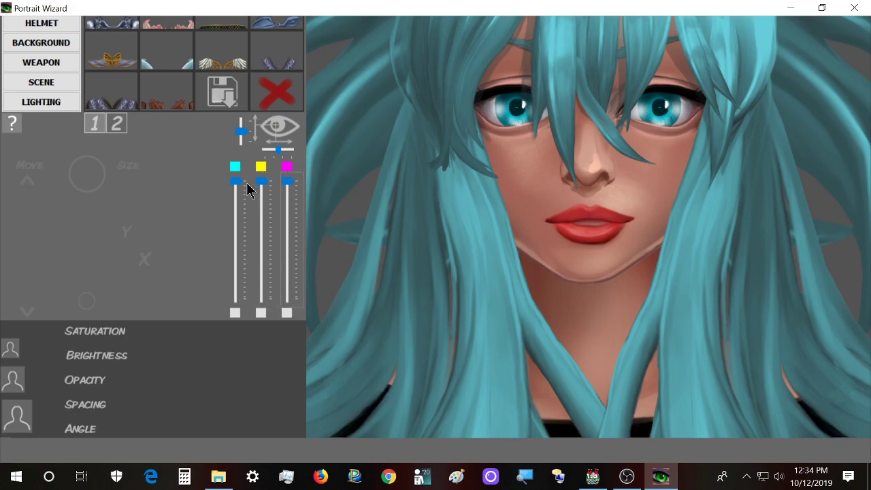
Try a pink tint on the chest garment with cyan at its minimum and reduced yellow and magenta
{"action": "left_click_drag", "start_coordinate": [262, 181], "coordinate": [261, 241]}
{"action": "left_click_drag", "start_coordinate": [235, 181], "coordinate": [245, 352]}
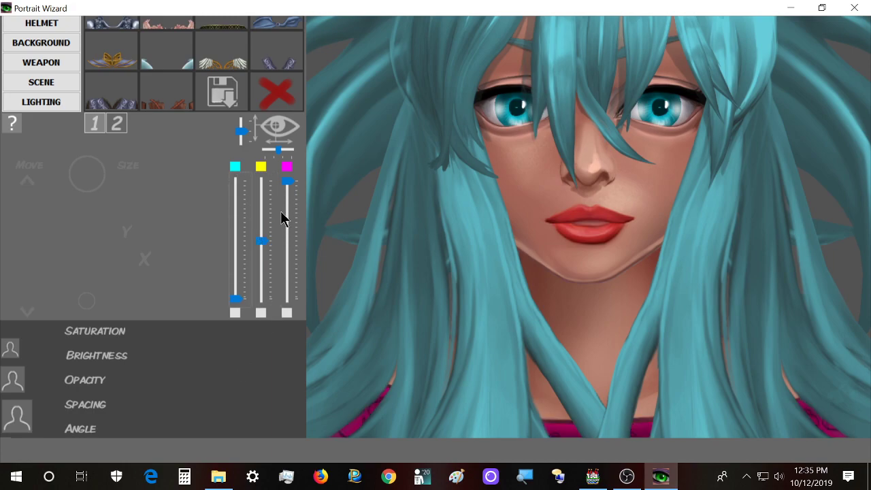
{"action": "left_click_drag", "start_coordinate": [287, 181], "coordinate": [265, 279]}
{"action": "scroll", "coordinate": [264, 272], "scroll_direction": "up", "scroll_amount": 3}
{"action": "scroll", "coordinate": [286, 235], "scroll_direction": "down", "scroll_amount": 8}
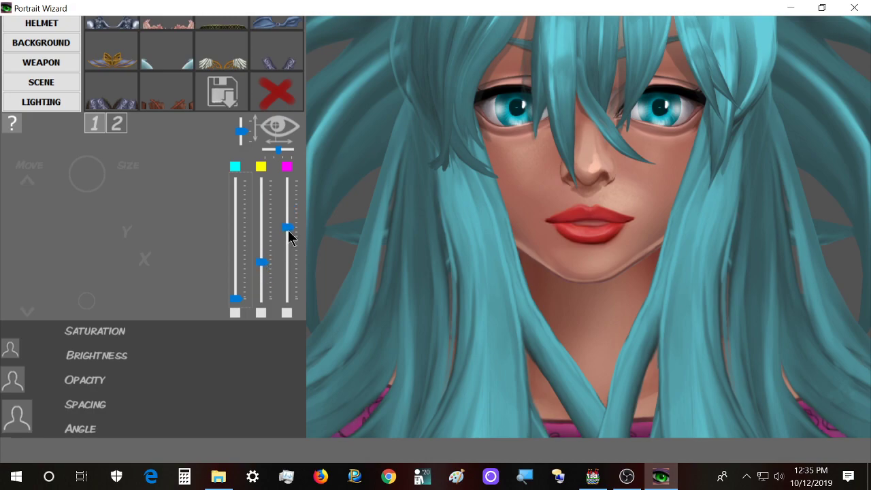
Try a muted purple and a golden-brown tint on the chest garment by rebalancing cyan, yellow and magenta
{"action": "scroll", "coordinate": [240, 247], "scroll_direction": "up", "scroll_amount": 3}
{"action": "scroll", "coordinate": [242, 253], "scroll_direction": "down", "scroll_amount": 5}
{"action": "scroll", "coordinate": [264, 281], "scroll_direction": "down", "scroll_amount": 7}
{"action": "scroll", "coordinate": [265, 289], "scroll_direction": "up", "scroll_amount": 14}
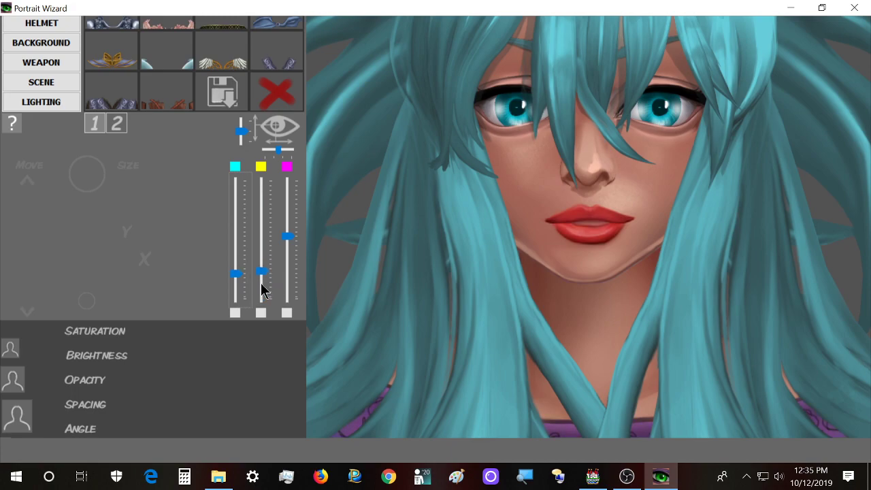
{"action": "scroll", "coordinate": [271, 297], "scroll_direction": "up", "scroll_amount": 4}
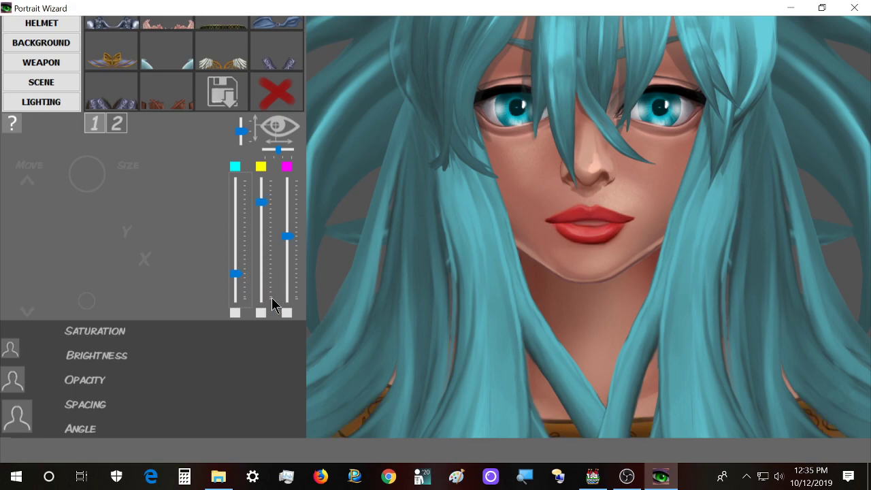
Recolor the chest garment bright red with yellow and magenta at maximum and cyan at minimum
{"action": "scroll", "coordinate": [307, 288], "scroll_direction": "down", "scroll_amount": 2}
{"action": "scroll", "coordinate": [304, 288], "scroll_direction": "up", "scroll_amount": 10}
{"action": "scroll", "coordinate": [303, 290], "scroll_direction": "up", "scroll_amount": 4}
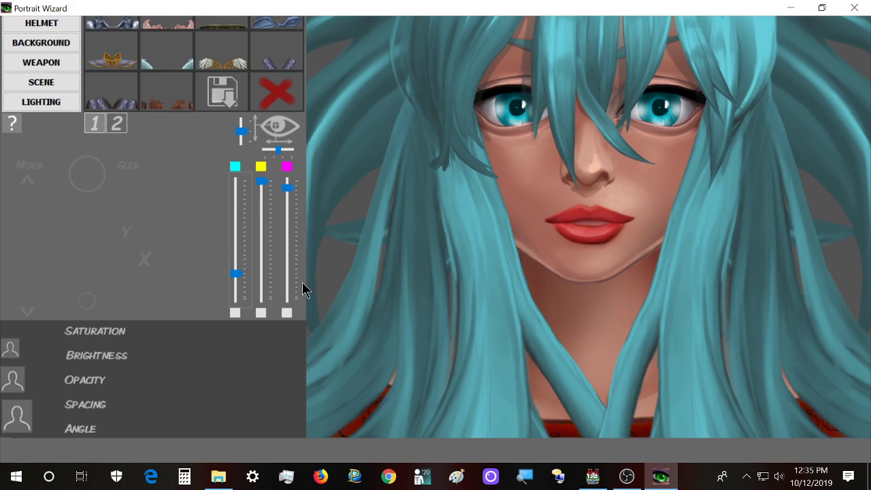
{"action": "scroll", "coordinate": [303, 289], "scroll_direction": "down", "scroll_amount": 3}
{"action": "scroll", "coordinate": [230, 280], "scroll_direction": "down", "scroll_amount": 2}
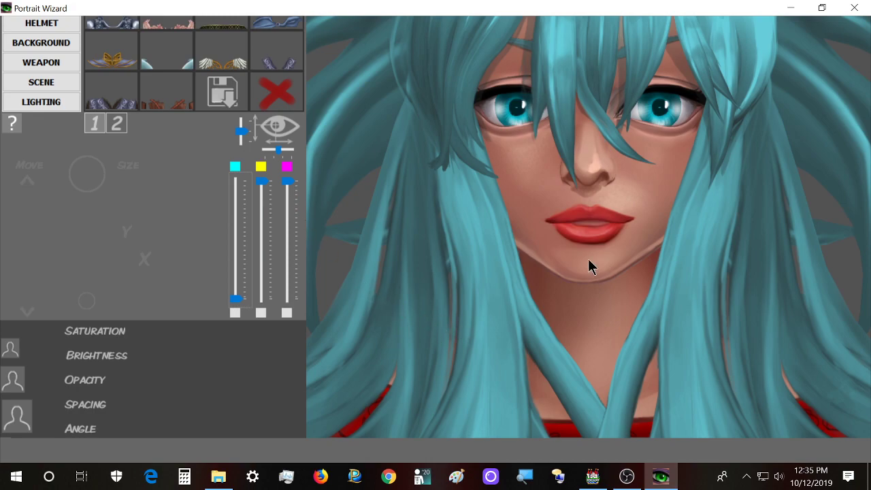
Bring up the neck ornaments and try the gold star pendant with the blue gem on the character
{"action": "scroll", "coordinate": [374, 276], "scroll_direction": "up", "scroll_amount": 3}
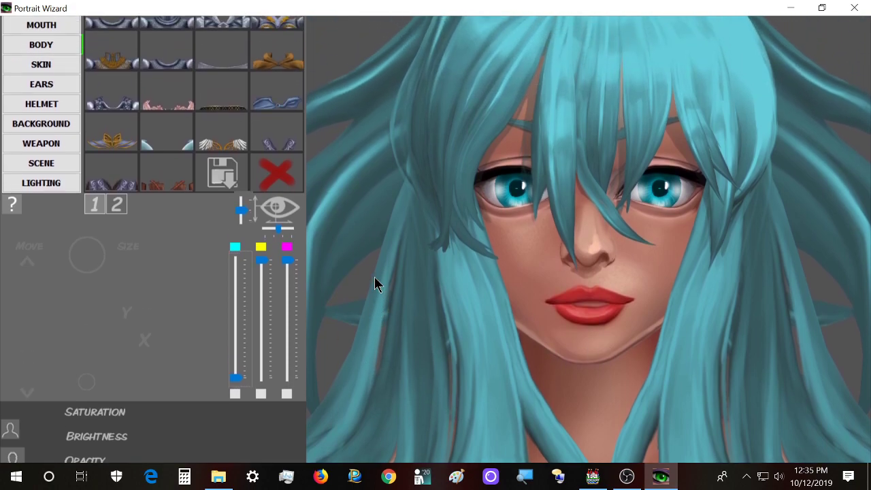
{"action": "scroll", "coordinate": [374, 277], "scroll_direction": "up", "scroll_amount": 3}
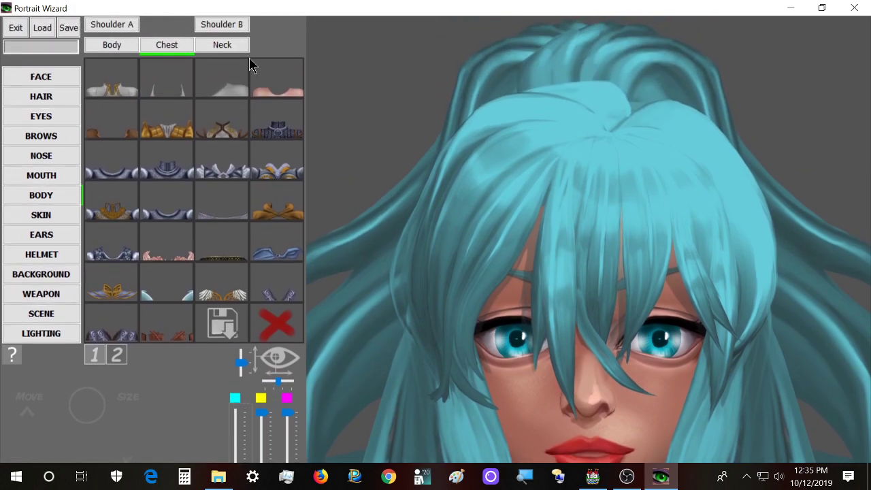
{"action": "left_click", "coordinate": [236, 46]}
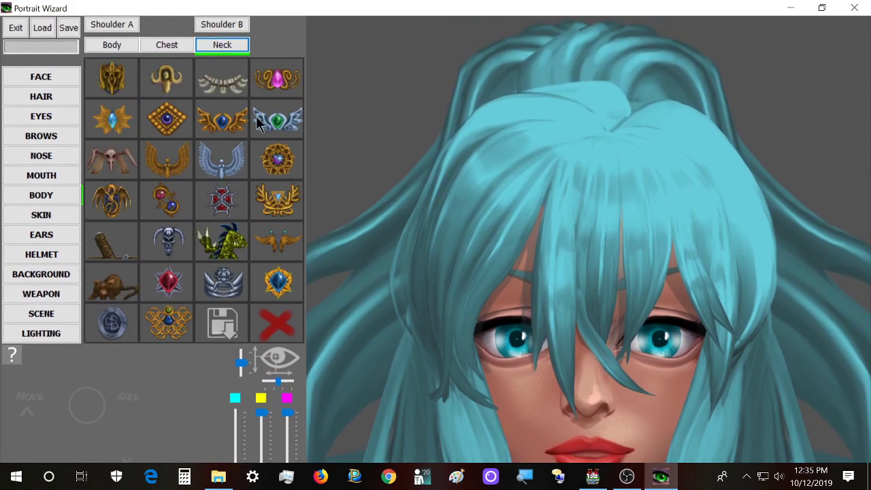
{"action": "scroll", "coordinate": [258, 120], "scroll_direction": "down", "scroll_amount": 3}
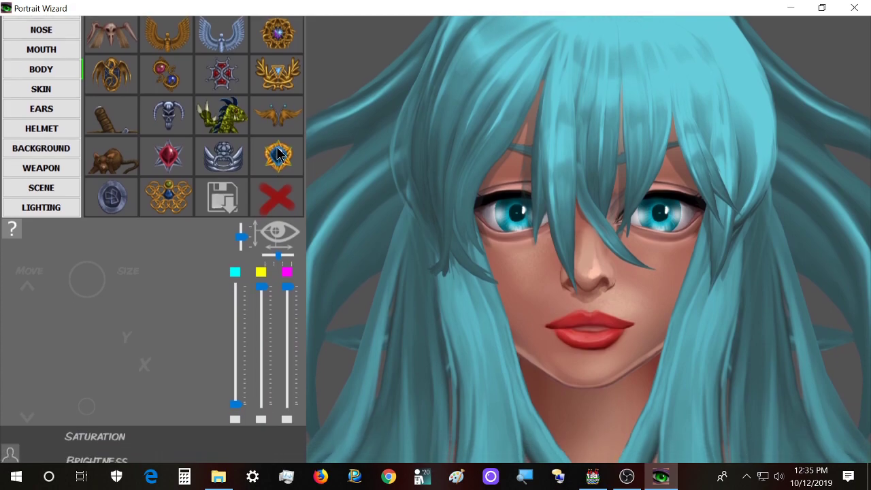
{"action": "scroll", "coordinate": [278, 157], "scroll_direction": "down", "scroll_amount": 3}
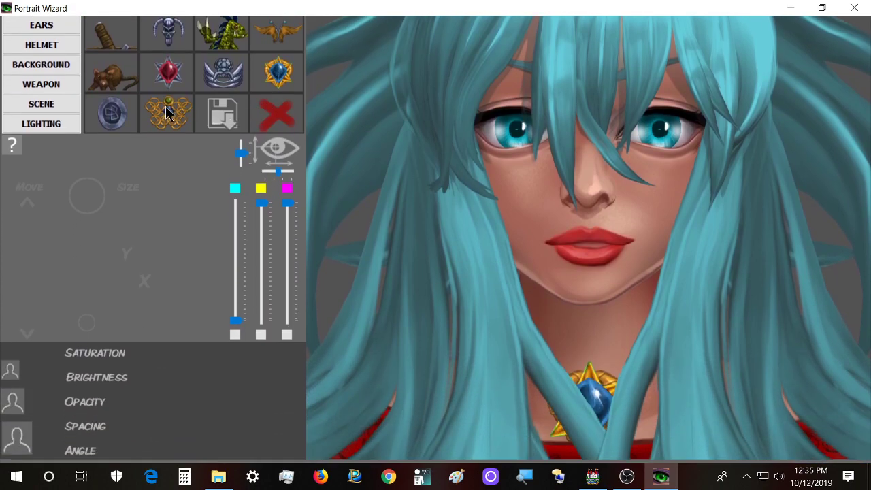
Try the gold filigree ornament and the round grey stone medallion at the character's neck
{"action": "left_click", "coordinate": [168, 113]}
{"action": "left_click", "coordinate": [120, 103]}
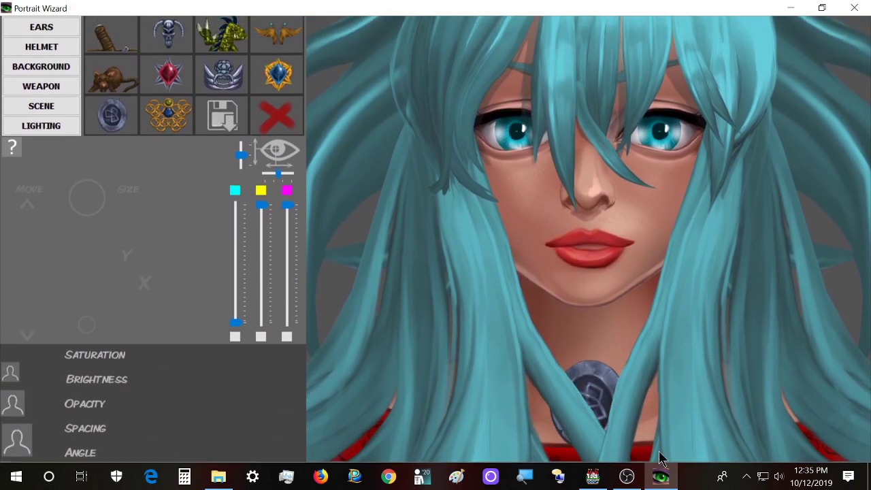
{"action": "scroll", "coordinate": [188, 165], "scroll_direction": "up", "scroll_amount": 1}
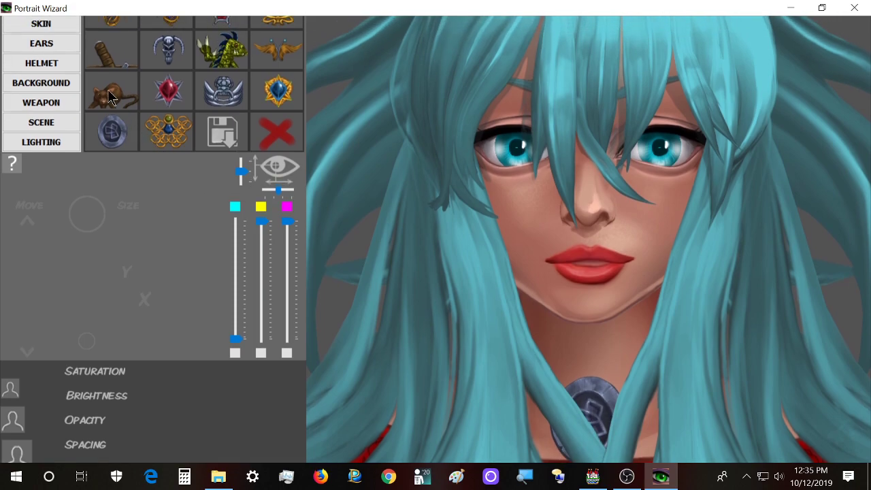
Try the brown rat and the green dragon as neck ornaments on the character
{"action": "left_click", "coordinate": [109, 98]}
{"action": "scroll", "coordinate": [112, 95], "scroll_direction": "down", "scroll_amount": 2}
{"action": "scroll", "coordinate": [112, 89], "scroll_direction": "up", "scroll_amount": 3}
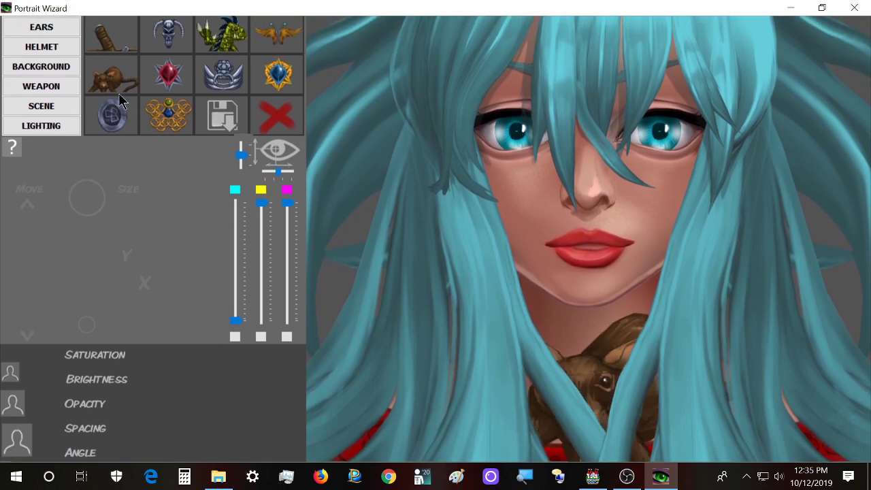
{"action": "scroll", "coordinate": [115, 77], "scroll_direction": "down", "scroll_amount": 1}
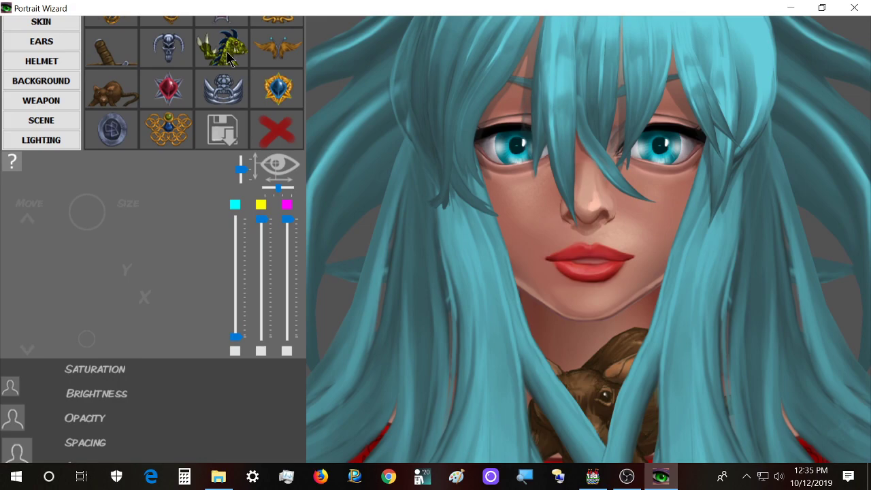
{"action": "left_click", "coordinate": [230, 58]}
{"action": "scroll", "coordinate": [179, 158], "scroll_direction": "up", "scroll_amount": 5}
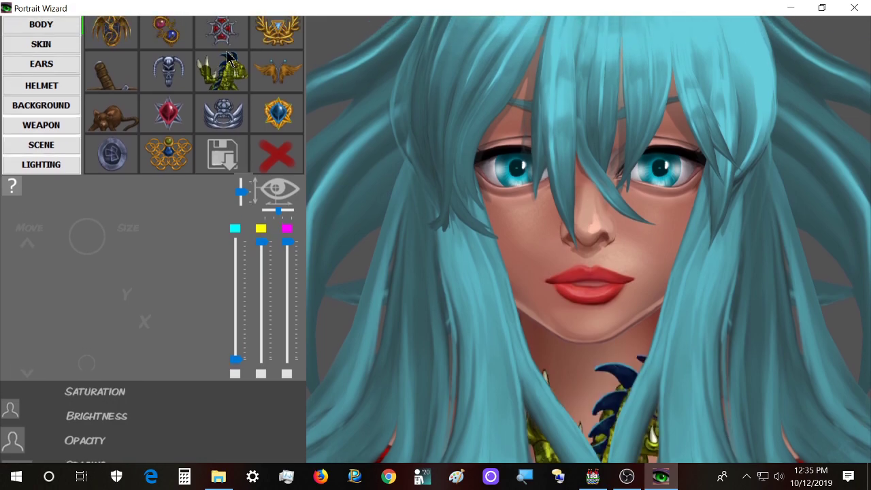
Try the red-gem star and the gold dragon amulet at the neck, and remove the neck ornament
{"action": "scroll", "coordinate": [178, 158], "scroll_direction": "down", "scroll_amount": 4}
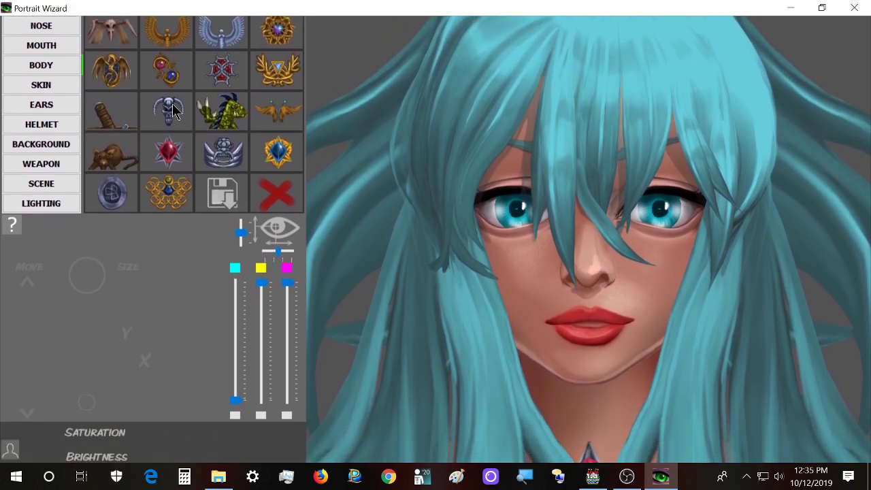
{"action": "left_click", "coordinate": [119, 43]}
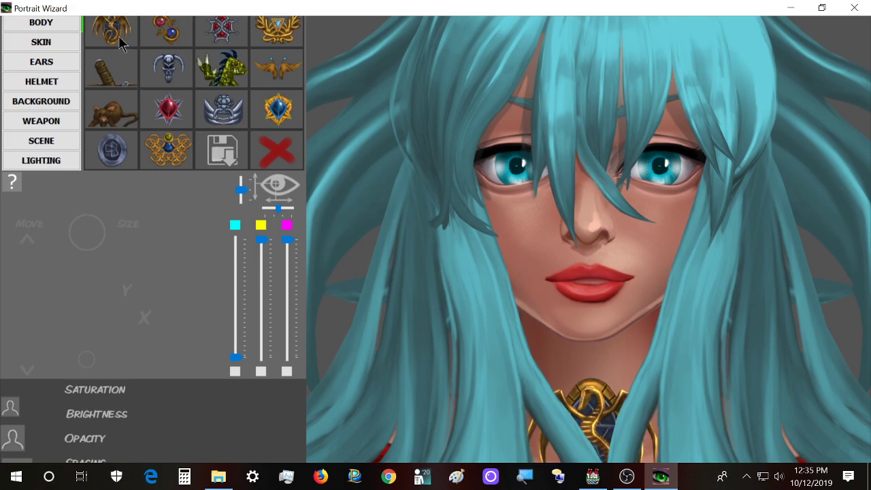
{"action": "scroll", "coordinate": [253, 224], "scroll_direction": "up", "scroll_amount": 4}
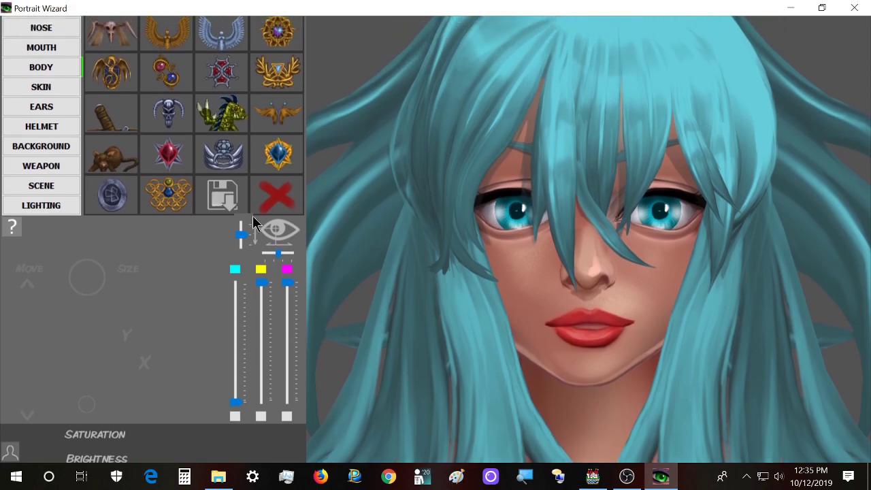
{"action": "scroll", "coordinate": [253, 224], "scroll_direction": "up", "scroll_amount": 5}
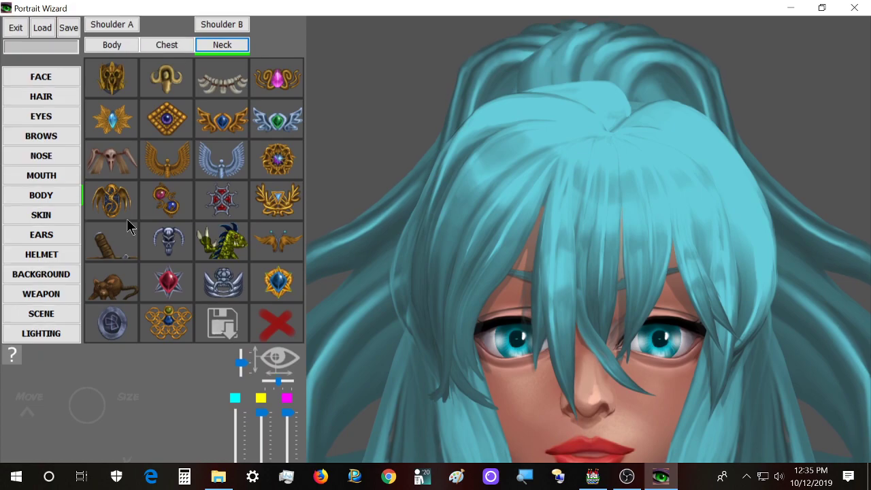
Try the red shoulder piece with white fur trim from Shoulder B on the character, and remove it
{"action": "left_click", "coordinate": [222, 24]}
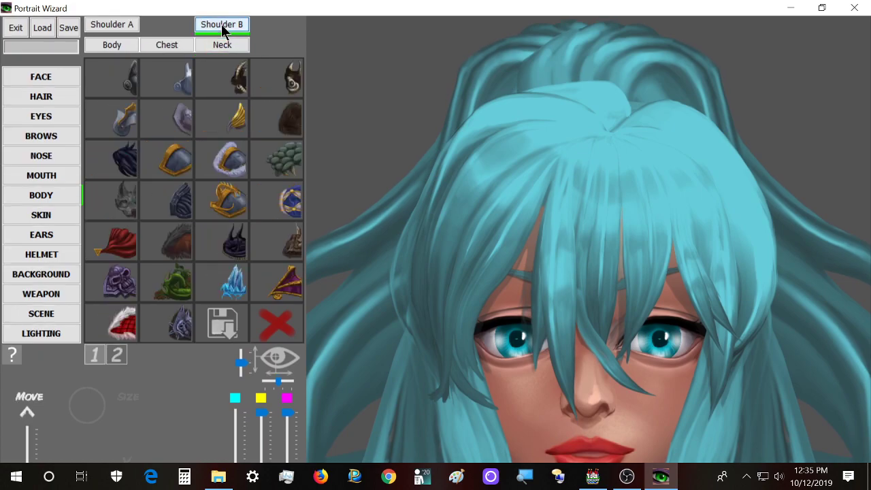
{"action": "scroll", "coordinate": [222, 102], "scroll_direction": "down", "scroll_amount": 3}
{"action": "scroll", "coordinate": [224, 133], "scroll_direction": "down", "scroll_amount": 4}
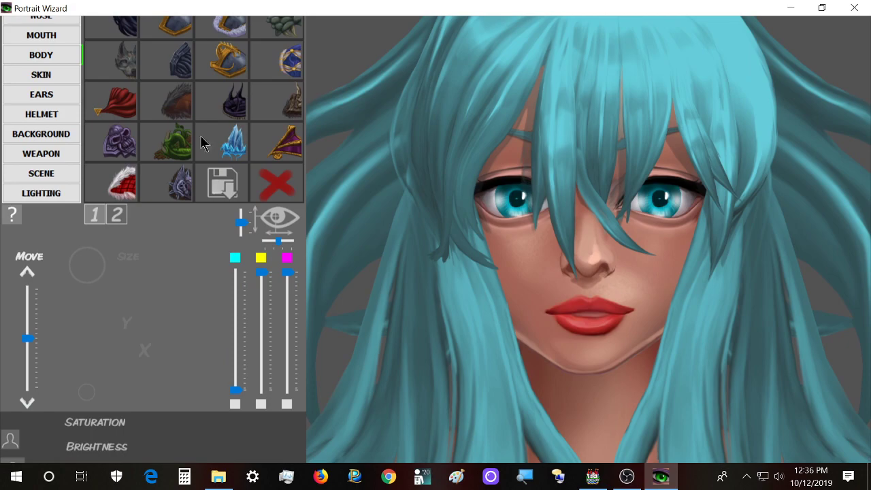
{"action": "left_click", "coordinate": [125, 178]}
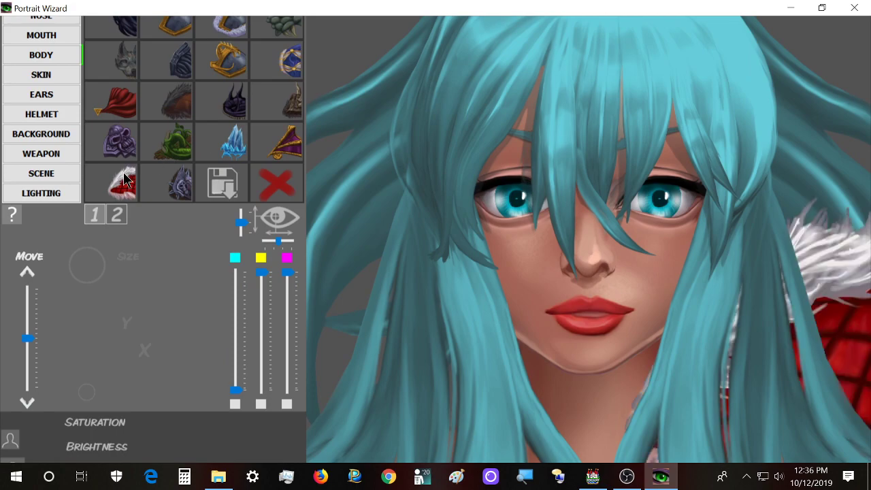
{"action": "scroll", "coordinate": [123, 173], "scroll_direction": "down", "scroll_amount": 1}
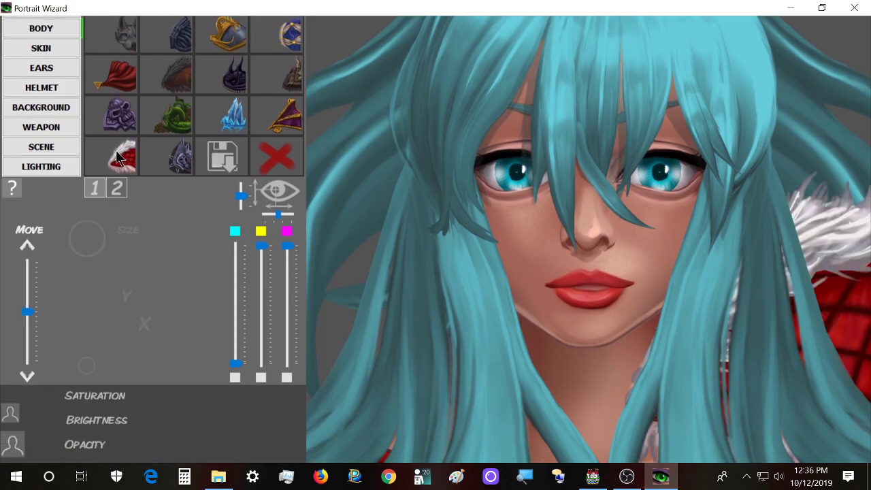
{"action": "scroll", "coordinate": [117, 158], "scroll_direction": "up", "scroll_amount": 3}
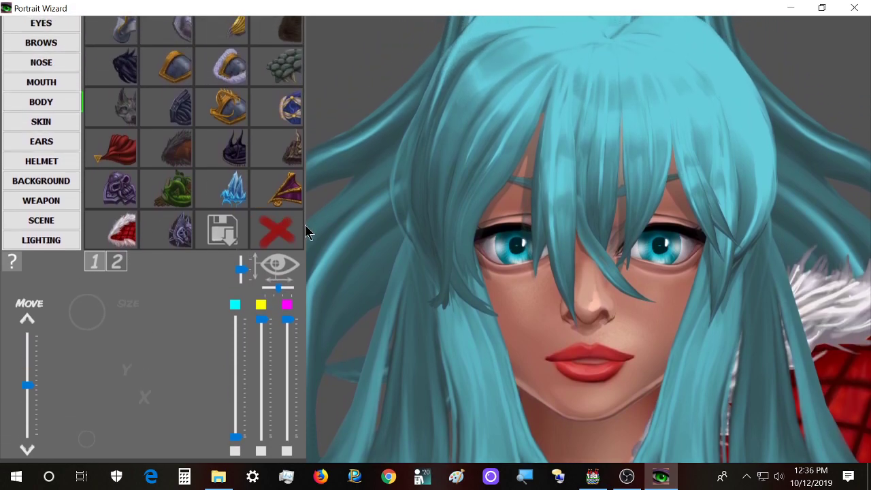
{"action": "left_click", "coordinate": [291, 232]}
{"action": "scroll", "coordinate": [266, 232], "scroll_direction": "up", "scroll_amount": 4}
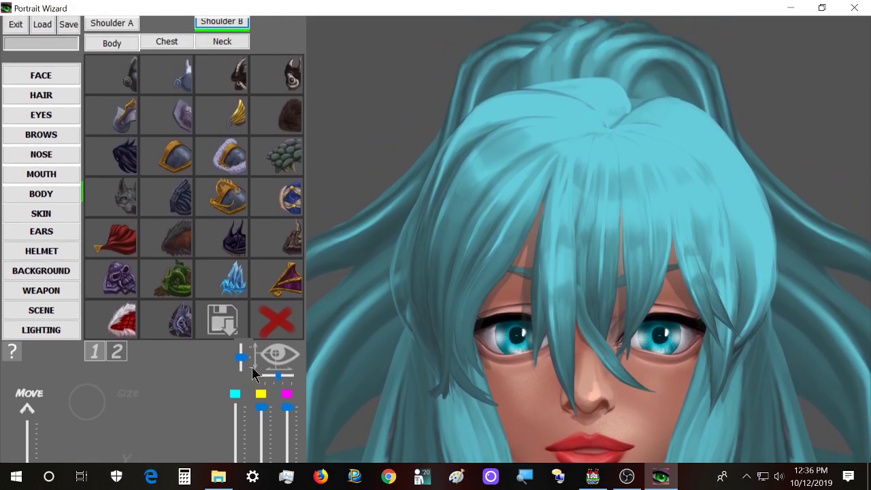
Try the dark mechanical armor pieces from the second Shoulder B set, and clear that shoulder
{"action": "left_click", "coordinate": [113, 357]}
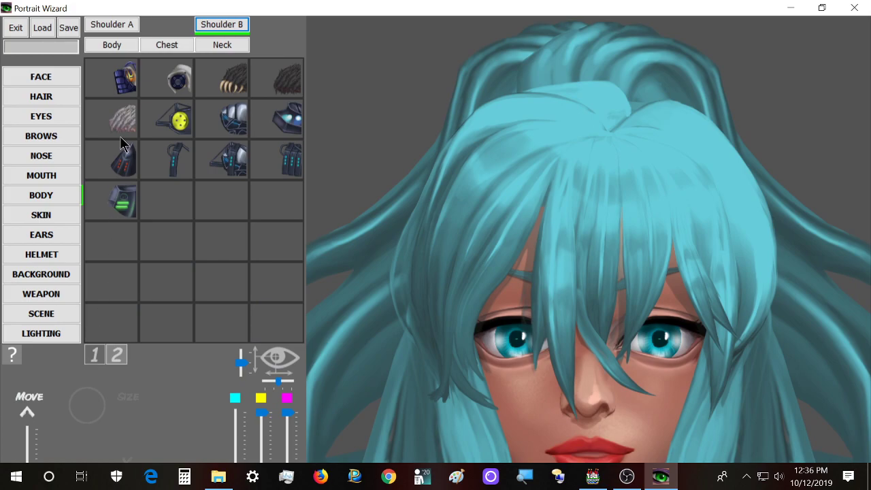
{"action": "left_click", "coordinate": [121, 163]}
{"action": "scroll", "coordinate": [238, 156], "scroll_direction": "down", "scroll_amount": 3}
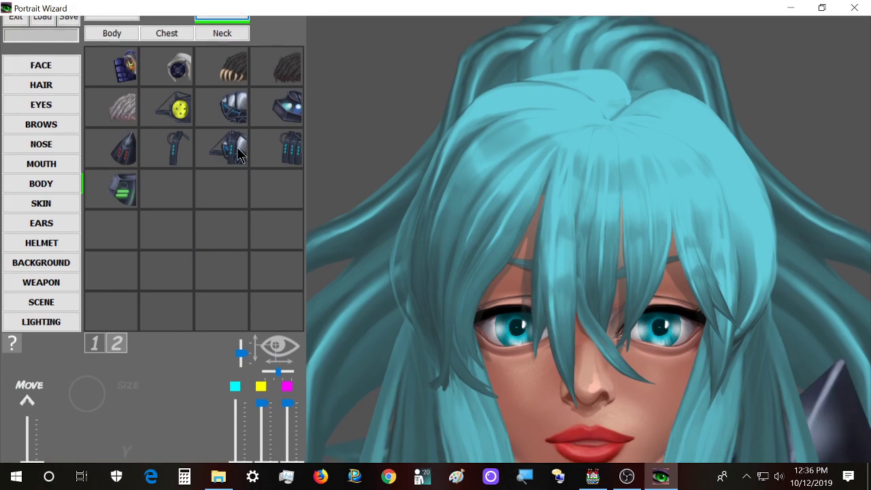
{"action": "scroll", "coordinate": [272, 68], "scroll_direction": "down", "scroll_amount": 2}
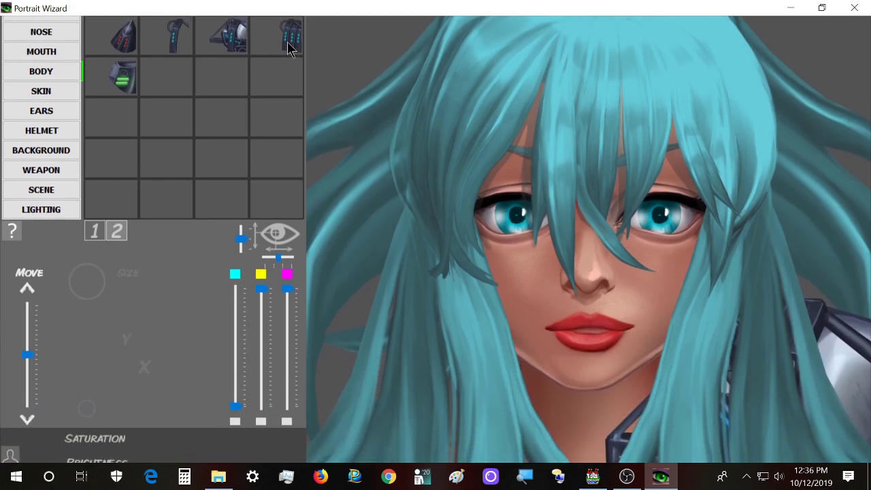
{"action": "scroll", "coordinate": [288, 29], "scroll_direction": "up", "scroll_amount": 1}
{"action": "scroll", "coordinate": [288, 29], "scroll_direction": "up", "scroll_amount": 2}
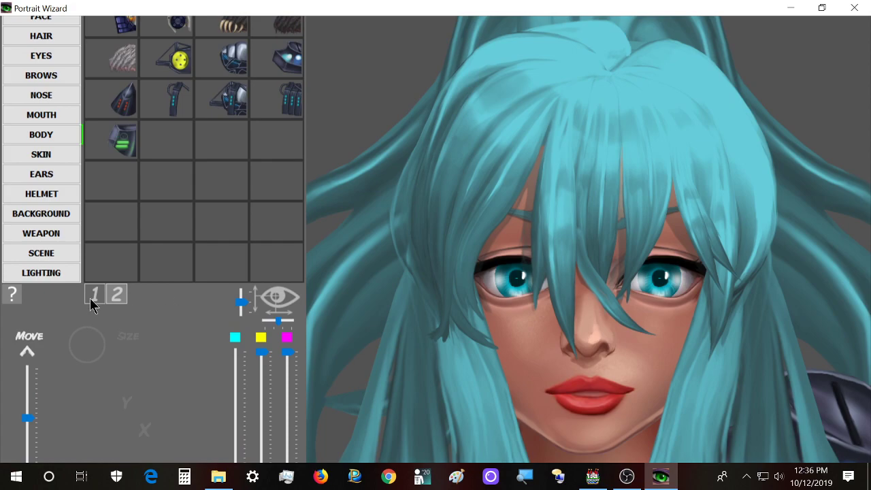
{"action": "left_click", "coordinate": [94, 294]}
{"action": "scroll", "coordinate": [204, 170], "scroll_direction": "up", "scroll_amount": 2}
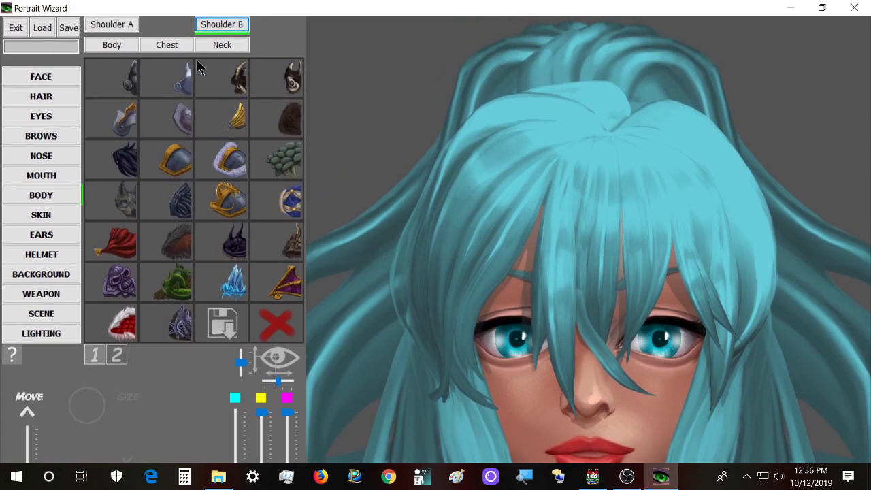
Try the green vine piece from the first Shoulder A set on the character, and remove it
{"action": "left_click", "coordinate": [111, 24]}
{"action": "scroll", "coordinate": [232, 172], "scroll_direction": "down", "scroll_amount": 2}
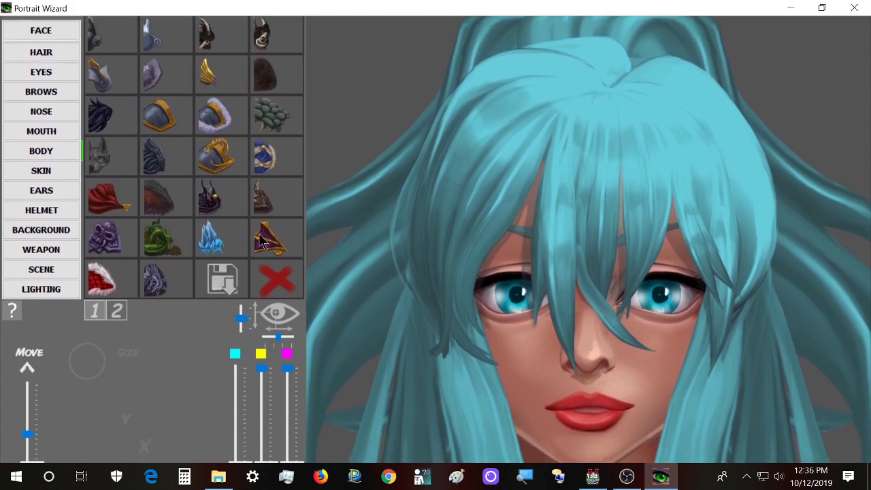
{"action": "scroll", "coordinate": [266, 245], "scroll_direction": "down", "scroll_amount": 4}
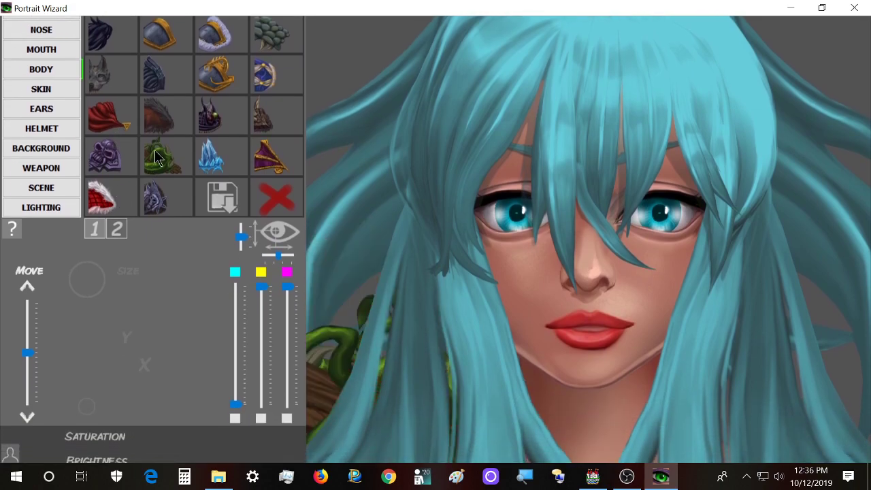
{"action": "scroll", "coordinate": [291, 192], "scroll_direction": "up", "scroll_amount": 2}
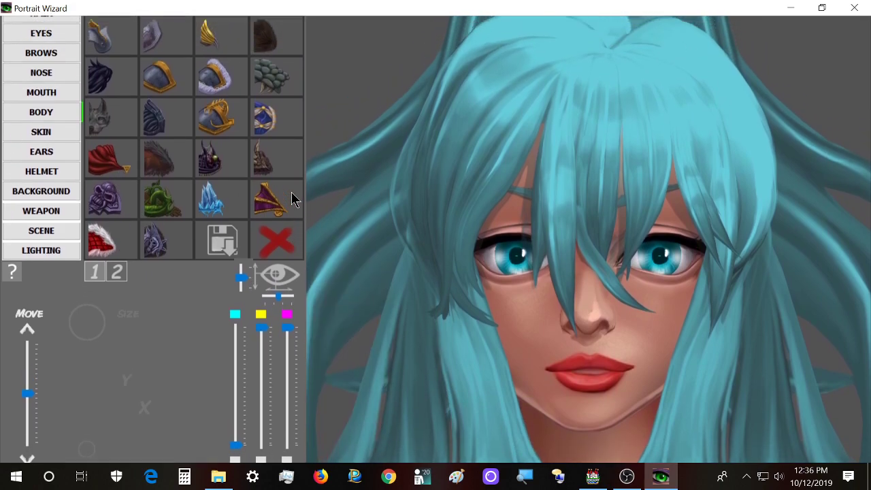
{"action": "scroll", "coordinate": [291, 192], "scroll_direction": "up", "scroll_amount": 4}
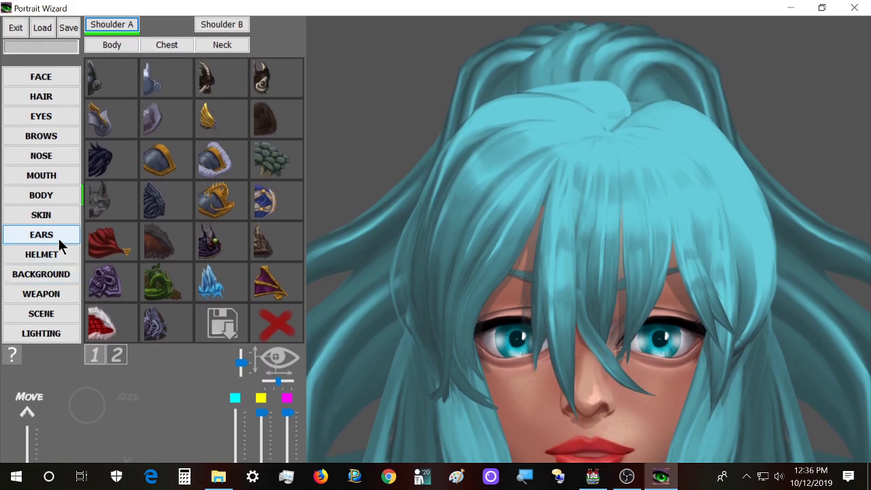
Open the skin features and try several facial contour overlays from the middle rows on the face
{"action": "left_click", "coordinate": [59, 215]}
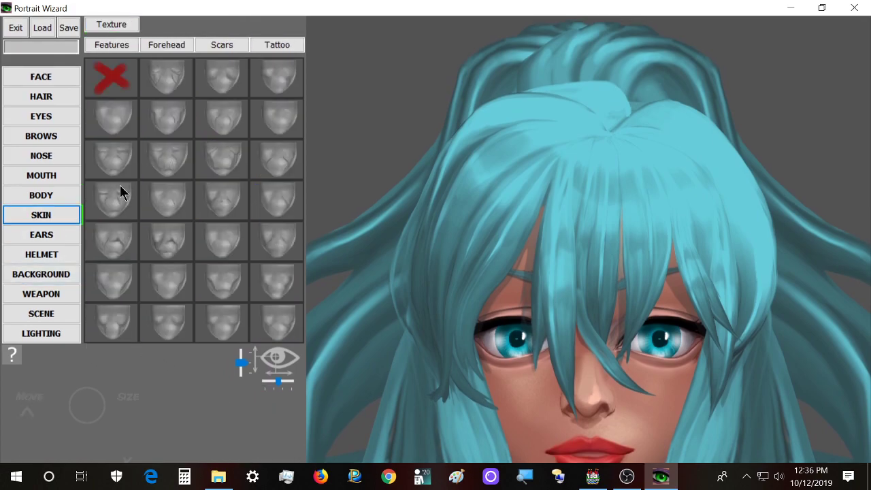
{"action": "scroll", "coordinate": [132, 163], "scroll_direction": "down", "scroll_amount": 3}
{"action": "scroll", "coordinate": [191, 174], "scroll_direction": "down", "scroll_amount": 1}
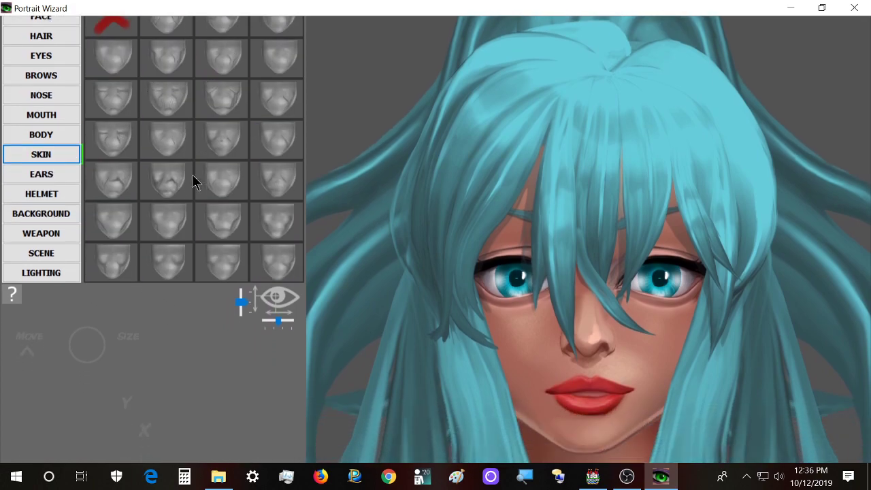
{"action": "left_click", "coordinate": [175, 151]}
{"action": "left_click", "coordinate": [218, 155]}
{"action": "left_click", "coordinate": [264, 158]}
{"action": "left_click", "coordinate": [205, 156]}
{"action": "left_click", "coordinate": [220, 128]}
{"action": "left_click", "coordinate": [214, 164]}
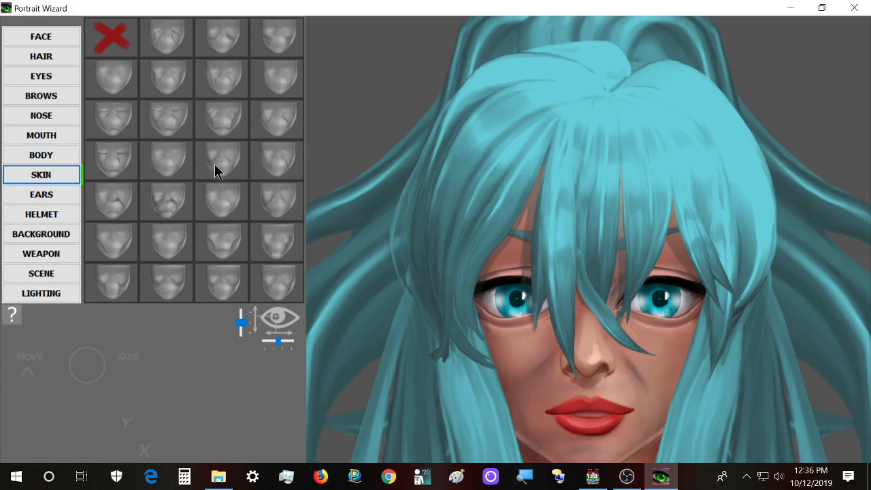
Try the last-column facial contours from the fifth and sixth rows on the face, and clear the skin feature
{"action": "left_click", "coordinate": [278, 246]}
{"action": "left_click", "coordinate": [282, 215]}
{"action": "left_click", "coordinate": [283, 237]}
{"action": "left_click", "coordinate": [282, 201]}
{"action": "left_click", "coordinate": [276, 231]}
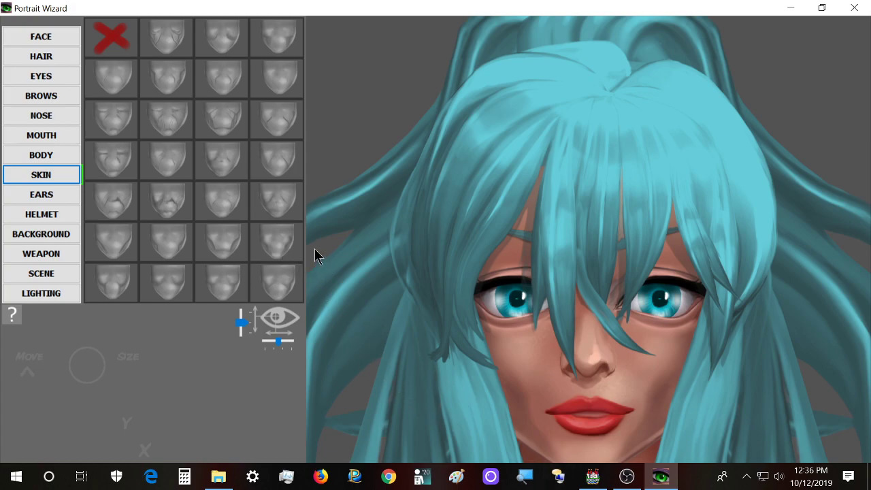
{"action": "left_click", "coordinate": [120, 34]}
Try the last-column skin features from the fourth, sixth and seventh rows on the face
{"action": "scroll", "coordinate": [276, 204], "scroll_direction": "up", "scroll_amount": 1}
{"action": "scroll", "coordinate": [279, 207], "scroll_direction": "down", "scroll_amount": 2}
{"action": "left_click", "coordinate": [281, 170]}
{"action": "left_click", "coordinate": [281, 142]}
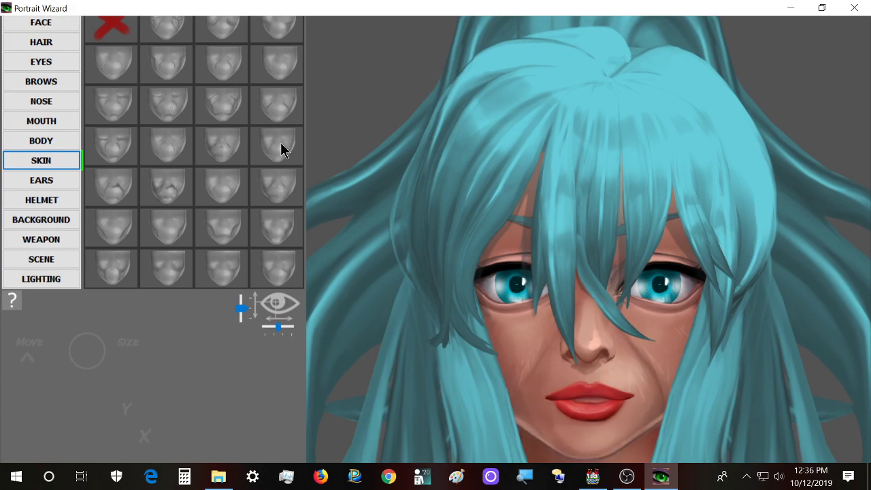
{"action": "left_click", "coordinate": [279, 221]}
{"action": "left_click", "coordinate": [276, 251]}
{"action": "left_click", "coordinate": [278, 229]}
{"action": "left_click", "coordinate": [250, 268]}
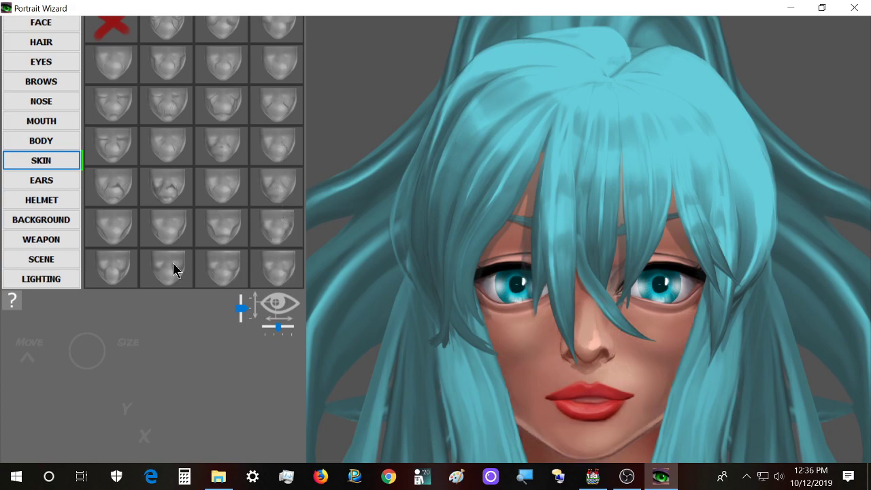
Try the facial contours from the first two columns of the sixth and seventh rows
{"action": "left_click", "coordinate": [172, 269]}
{"action": "left_click", "coordinate": [164, 223]}
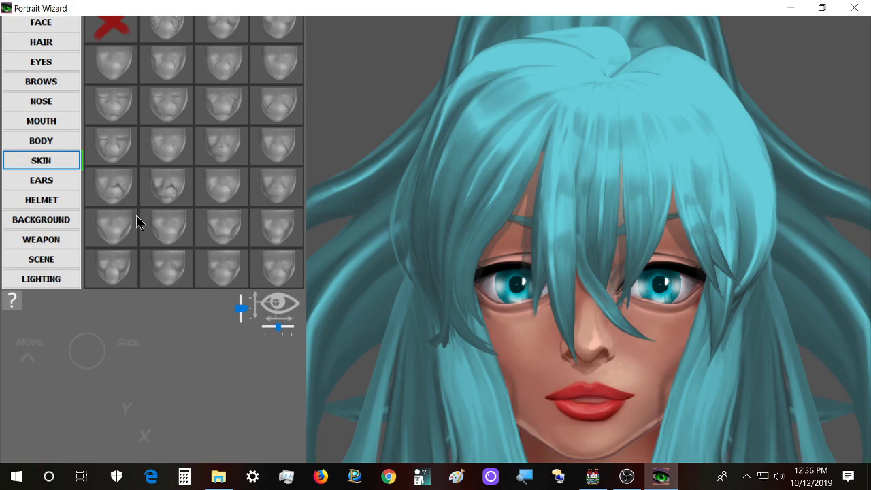
{"action": "left_click", "coordinate": [136, 215]}
{"action": "left_click", "coordinate": [142, 261]}
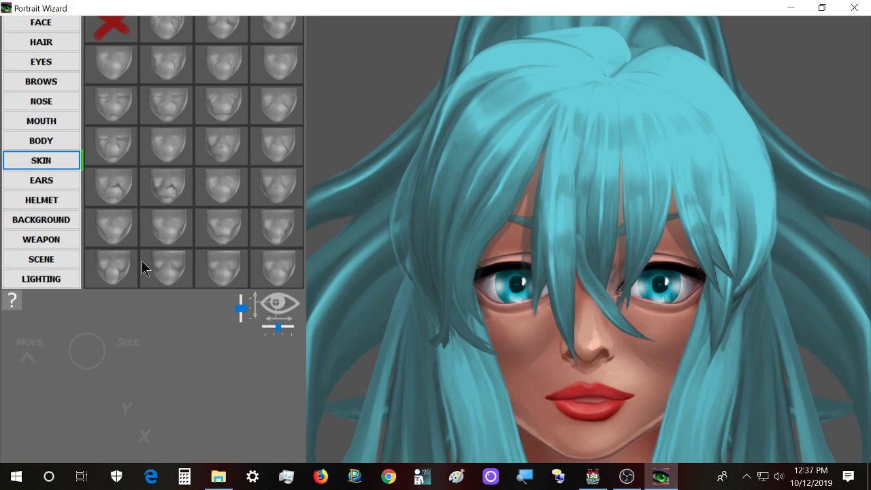
Compare the last-column skin features again and apply the facial contour from the sixth row
{"action": "left_click", "coordinate": [284, 186]}
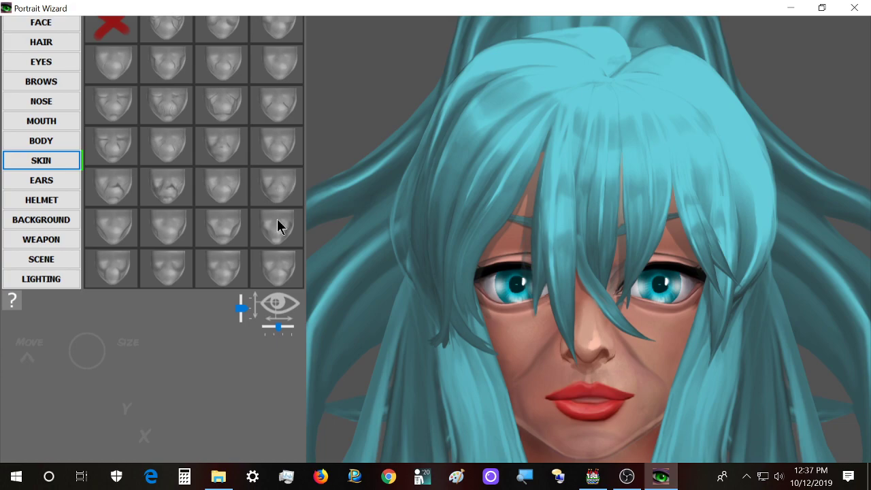
{"action": "left_click", "coordinate": [277, 225]}
{"action": "left_click", "coordinate": [279, 143]}
{"action": "left_click", "coordinate": [275, 221]}
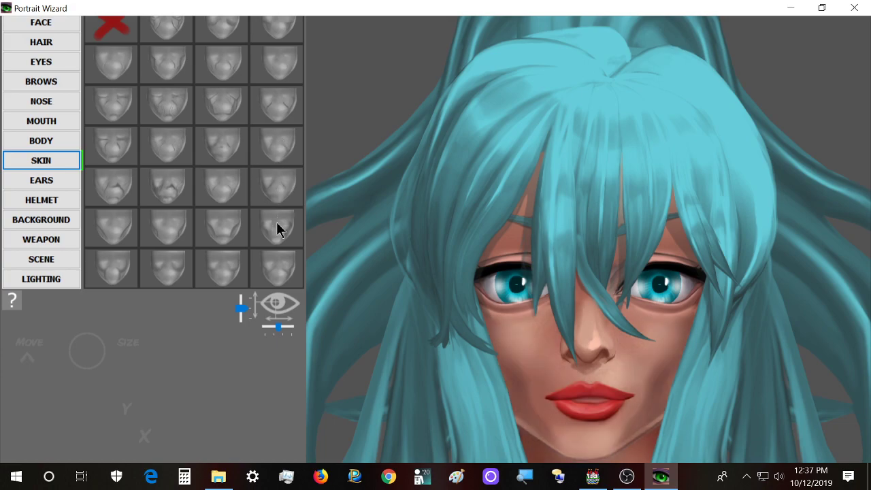
Look over the forehead wrinkle overlays and return to the facial skin features
{"action": "scroll", "coordinate": [277, 233], "scroll_direction": "up", "scroll_amount": 2}
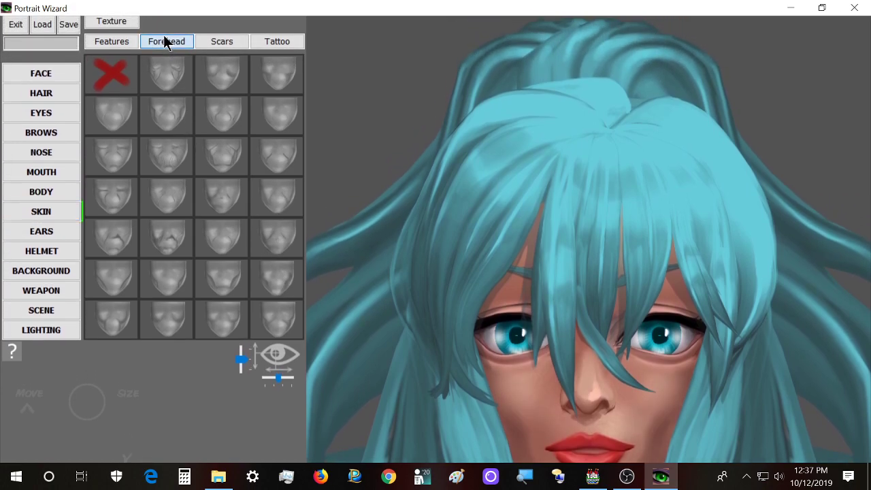
{"action": "left_click", "coordinate": [167, 43]}
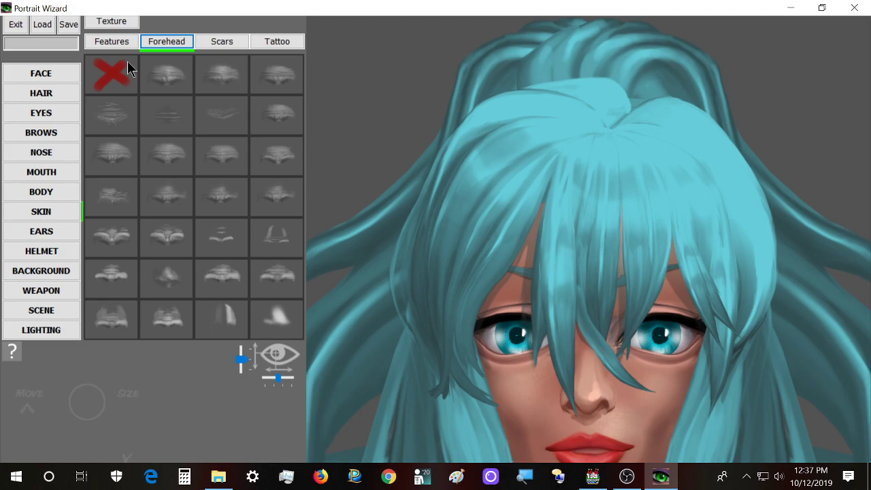
{"action": "scroll", "coordinate": [129, 58], "scroll_direction": "down", "scroll_amount": 3}
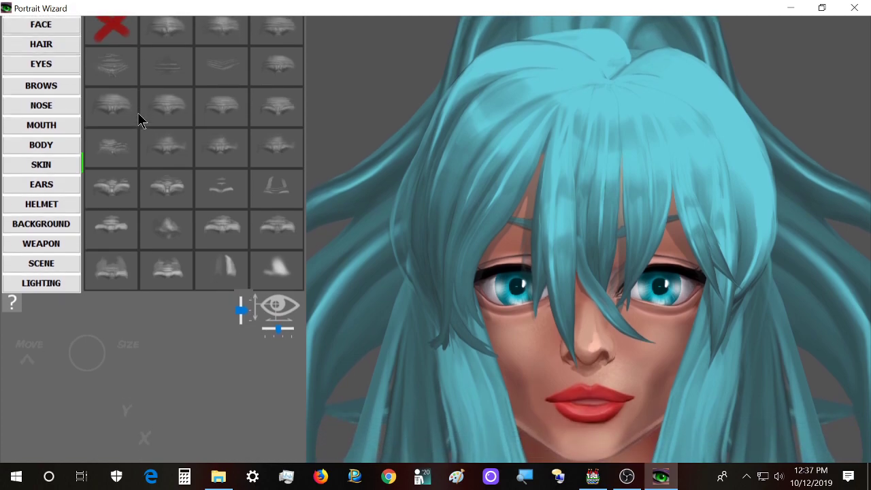
{"action": "scroll", "coordinate": [129, 89], "scroll_direction": "up", "scroll_amount": 3}
{"action": "left_click", "coordinate": [113, 25]}
{"action": "scroll", "coordinate": [276, 239], "scroll_direction": "down", "scroll_amount": 2}
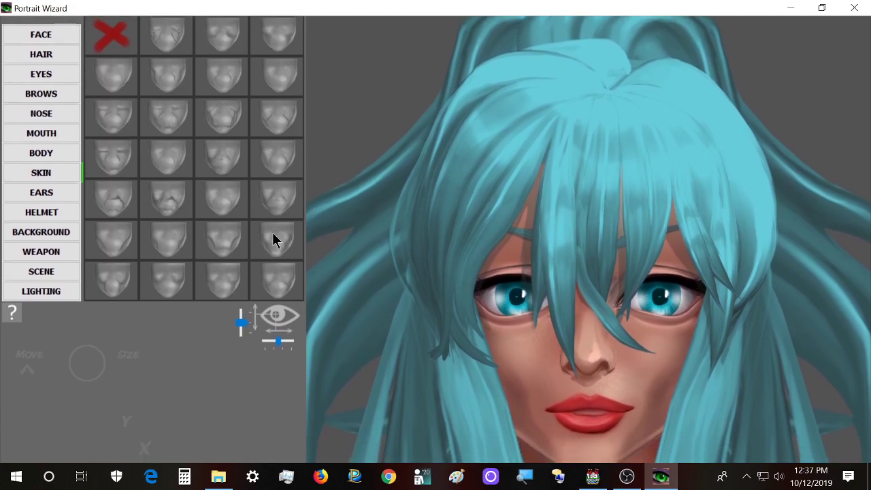
{"action": "scroll", "coordinate": [274, 240], "scroll_direction": "up", "scroll_amount": 3}
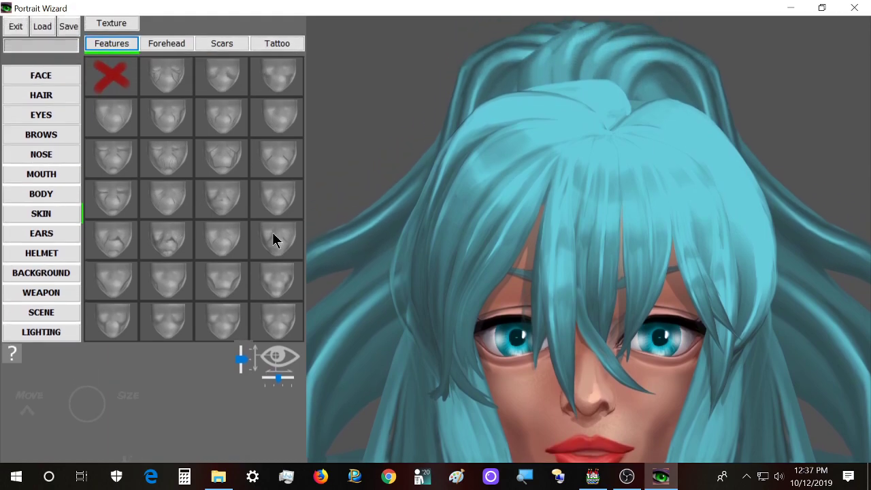
Try several scars on the character's cheek, including the scratch lines and the cross-hatched scar
{"action": "left_click", "coordinate": [222, 45]}
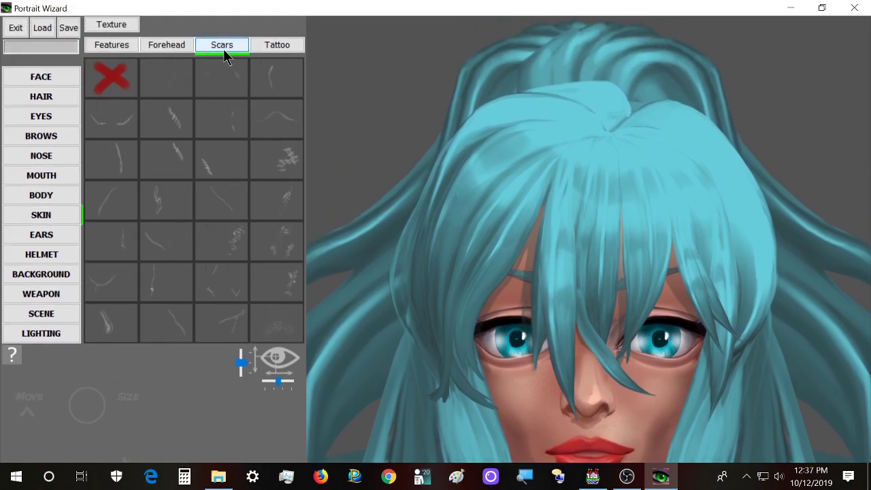
{"action": "scroll", "coordinate": [280, 154], "scroll_direction": "down", "scroll_amount": 2}
{"action": "left_click", "coordinate": [256, 140]}
{"action": "left_click", "coordinate": [198, 172]}
{"action": "left_click", "coordinate": [275, 202]}
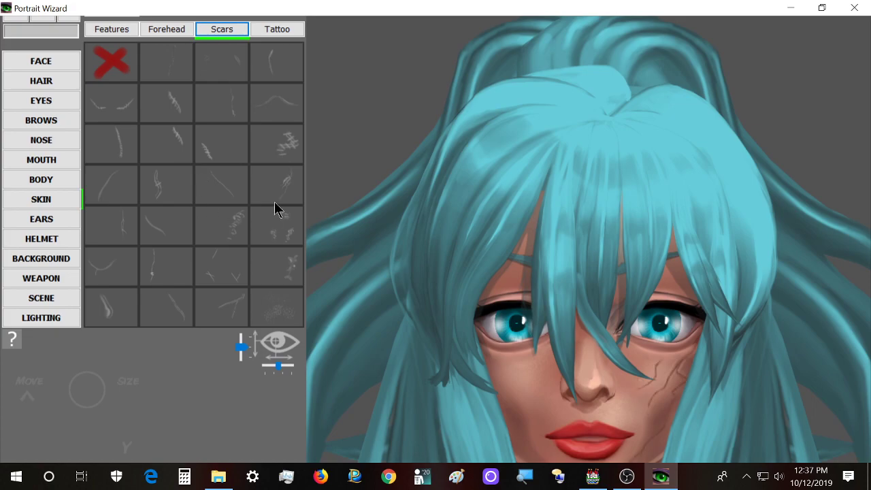
{"action": "left_click", "coordinate": [259, 238]}
{"action": "left_click", "coordinate": [274, 147]}
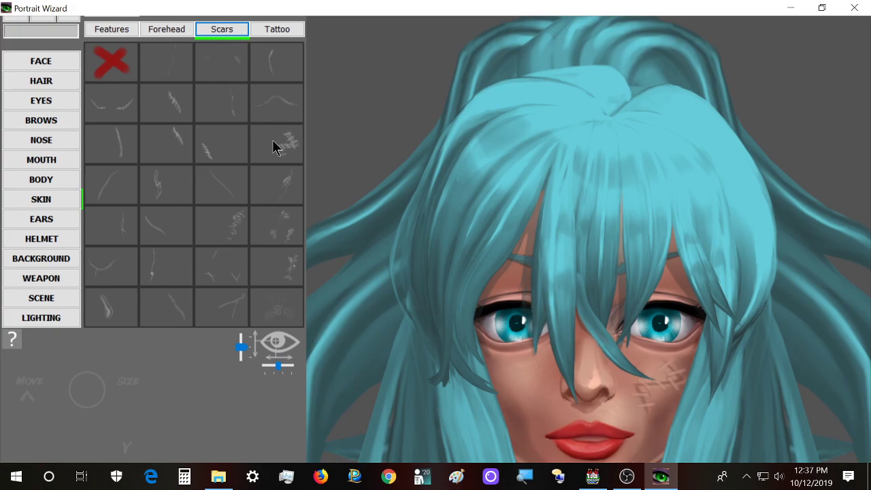
{"action": "scroll", "coordinate": [274, 148], "scroll_direction": "up", "scroll_amount": 2}
{"action": "left_click", "coordinate": [181, 245]}
{"action": "left_click", "coordinate": [129, 258]}
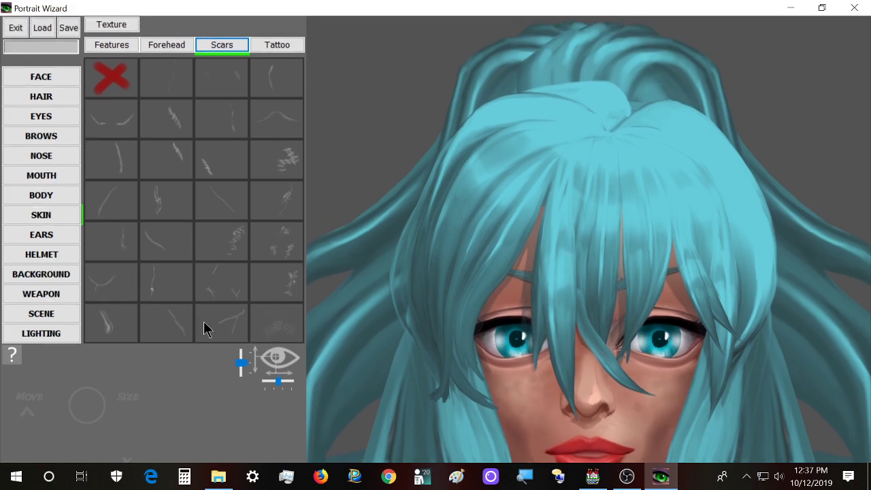
Try the crescent-and-dots face tattoo and the angular hooked cheek tattoo on the character
{"action": "left_click", "coordinate": [286, 46]}
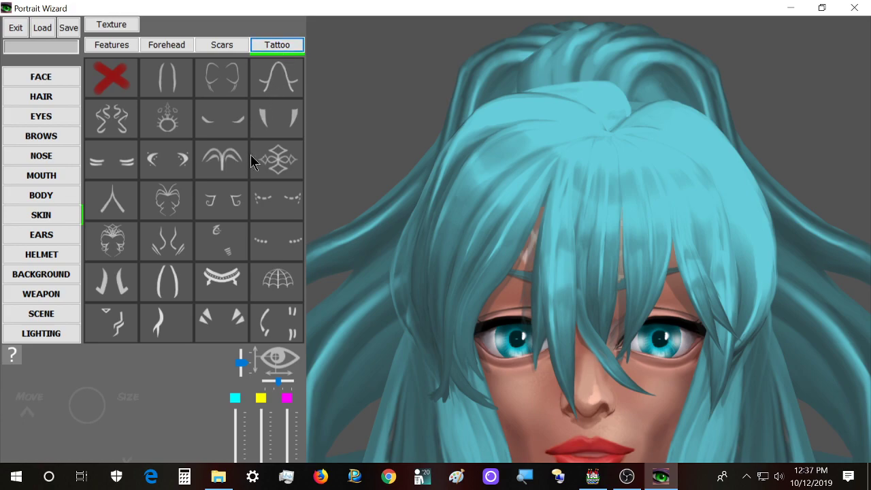
{"action": "left_click", "coordinate": [164, 176]}
{"action": "left_click", "coordinate": [166, 113]}
{"action": "left_click", "coordinate": [166, 163]}
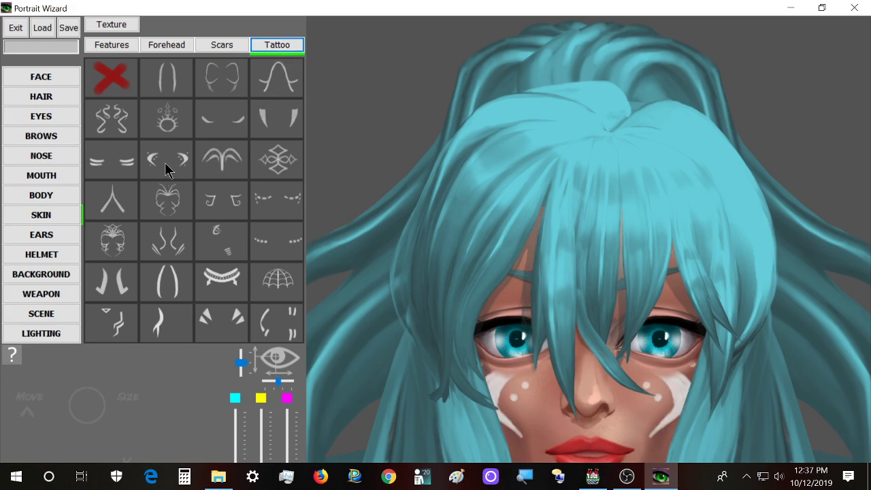
{"action": "left_click", "coordinate": [197, 209]}
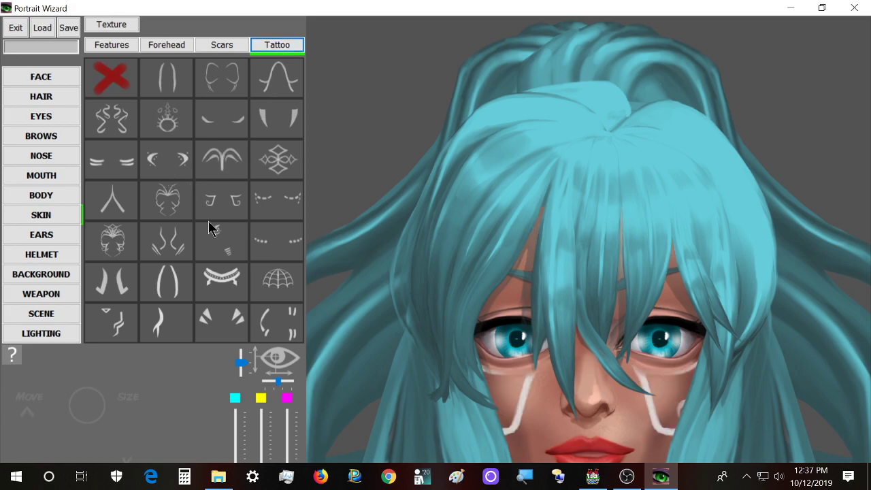
Try more face tattoos, including the spider web on the forehead, and remove the tattoo
{"action": "left_click", "coordinate": [237, 253]}
{"action": "left_click", "coordinate": [185, 267]}
{"action": "left_click", "coordinate": [264, 290]}
{"action": "left_click", "coordinate": [276, 287]}
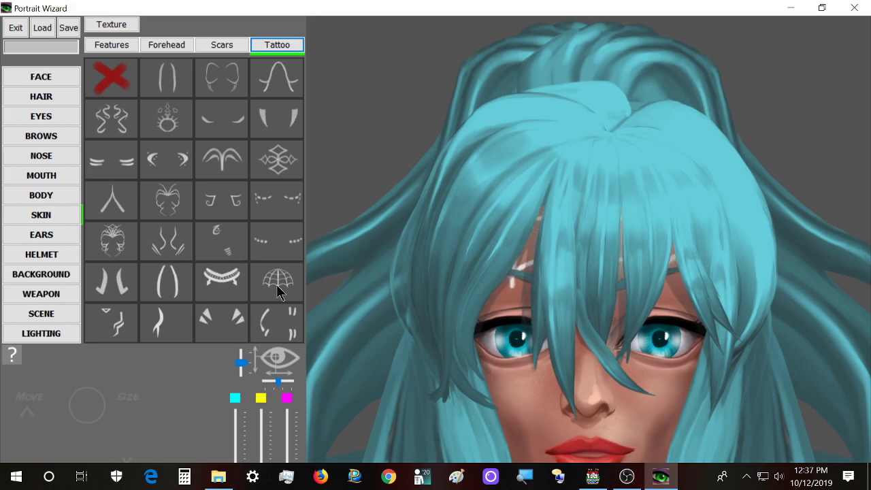
{"action": "left_click", "coordinate": [104, 77]}
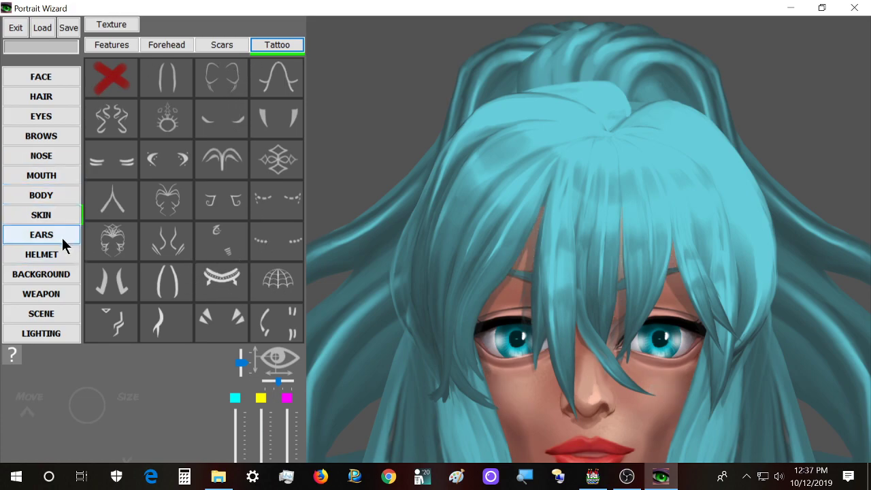
Open the ear shapes and try the long bent ears with drooping tips on the character
{"action": "left_click", "coordinate": [62, 238]}
{"action": "scroll", "coordinate": [251, 203], "scroll_direction": "down", "scroll_amount": 2}
{"action": "scroll", "coordinate": [252, 203], "scroll_direction": "up", "scroll_amount": 2}
{"action": "scroll", "coordinate": [278, 93], "scroll_direction": "down", "scroll_amount": 2}
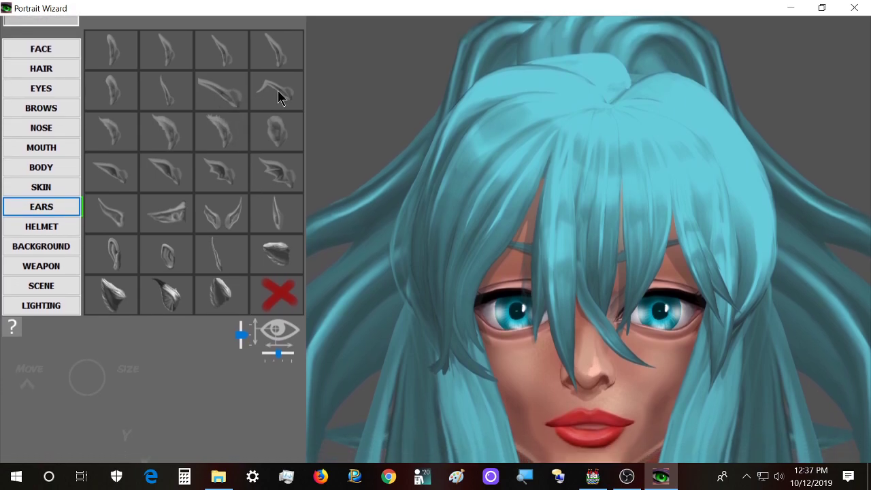
{"action": "left_click", "coordinate": [279, 95]}
{"action": "scroll", "coordinate": [279, 102], "scroll_direction": "up", "scroll_amount": 1}
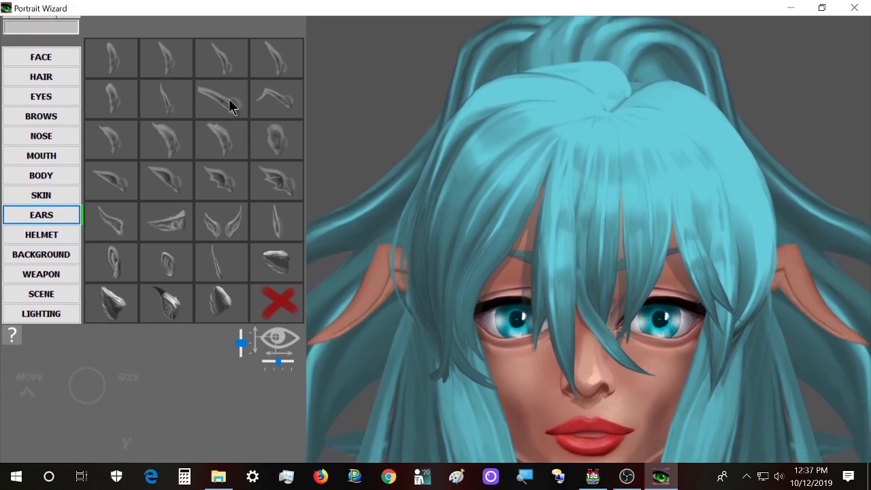
Try the long straight sideways ears and the short, wide pointed ears on the character
{"action": "left_click", "coordinate": [217, 138]}
{"action": "scroll", "coordinate": [232, 119], "scroll_direction": "down", "scroll_amount": 2}
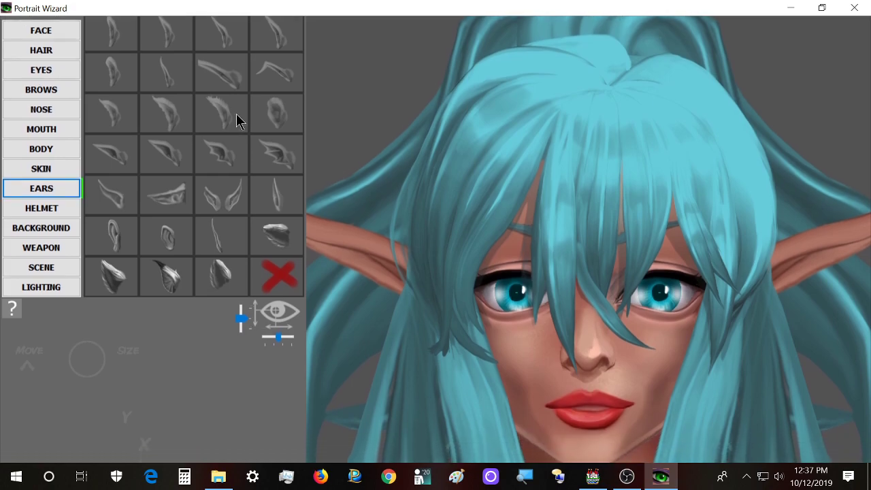
{"action": "scroll", "coordinate": [164, 135], "scroll_direction": "up", "scroll_amount": 1}
{"action": "left_click", "coordinate": [164, 135]}
{"action": "scroll", "coordinate": [197, 120], "scroll_direction": "up", "scroll_amount": 3}
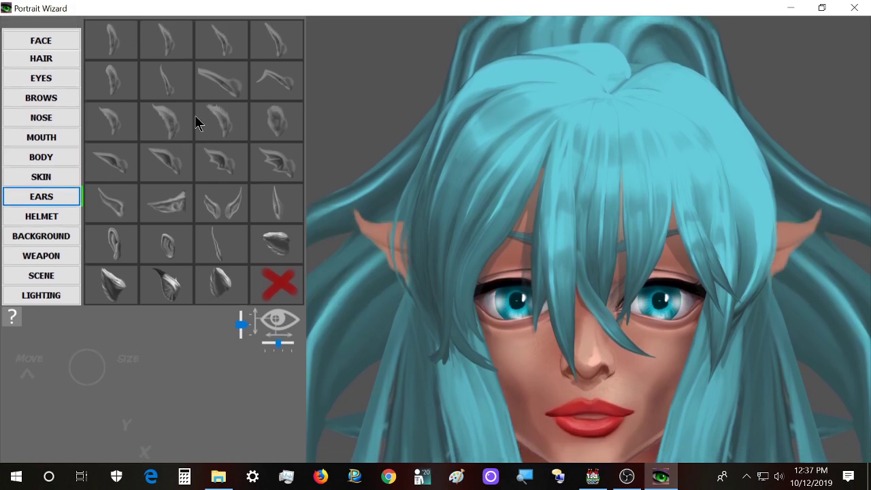
Try the mismatched ear pair and the tall curved, horn-like ears from the second row
{"action": "left_click", "coordinate": [223, 204]}
{"action": "left_click", "coordinate": [224, 247]}
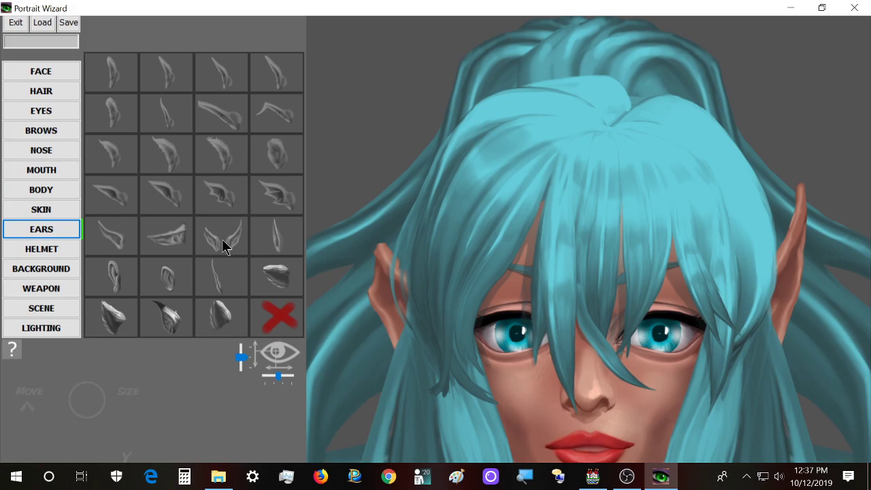
{"action": "scroll", "coordinate": [211, 197], "scroll_direction": "up", "scroll_amount": 1}
{"action": "left_click", "coordinate": [171, 116]}
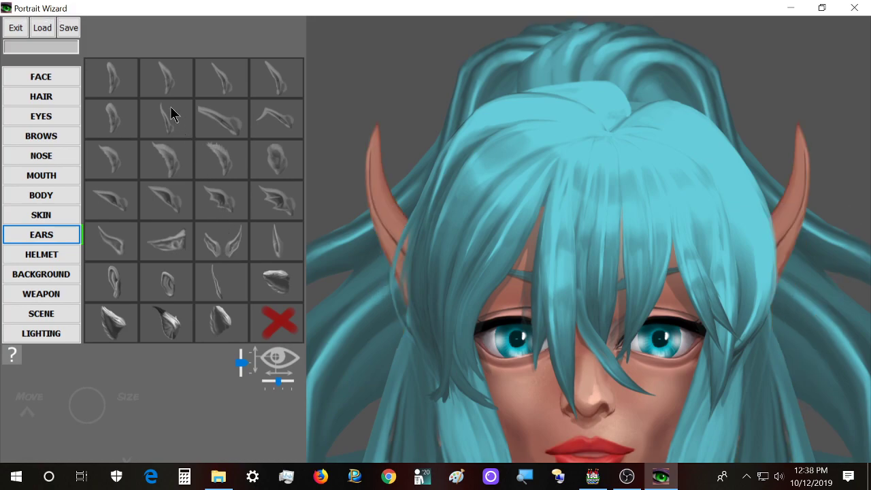
Compare the slim elf ears and apply the third pointed shape from the first row
{"action": "left_click", "coordinate": [221, 83]}
{"action": "left_click", "coordinate": [180, 83]}
{"action": "left_click", "coordinate": [238, 121]}
{"action": "left_click", "coordinate": [236, 83]}
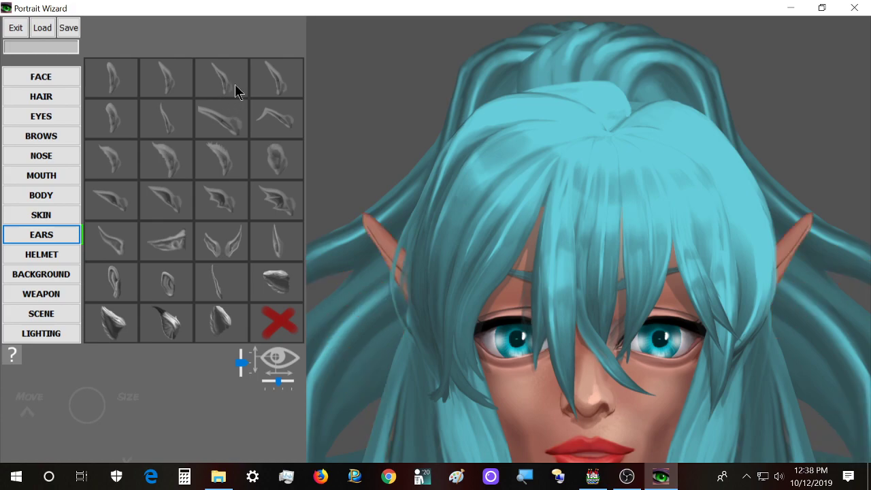
Check the whole portrait and change the ears to the very tall, thin upright pair from the sixth row
{"action": "scroll", "coordinate": [211, 356], "scroll_direction": "down", "scroll_amount": 5}
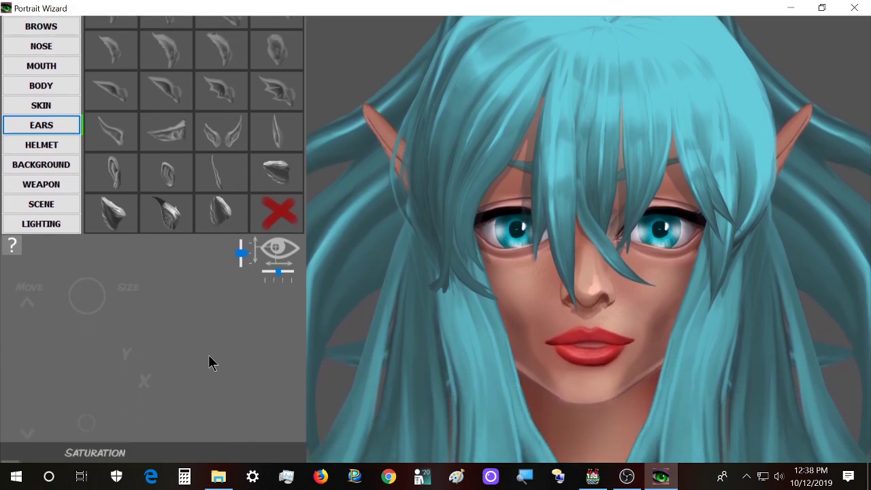
{"action": "scroll", "coordinate": [210, 359], "scroll_direction": "down", "scroll_amount": 4}
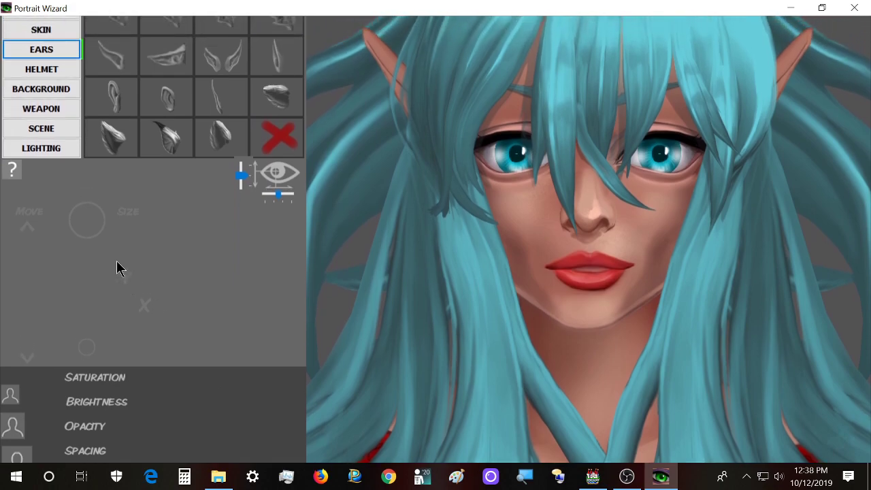
{"action": "scroll", "coordinate": [122, 274], "scroll_direction": "up", "scroll_amount": 5}
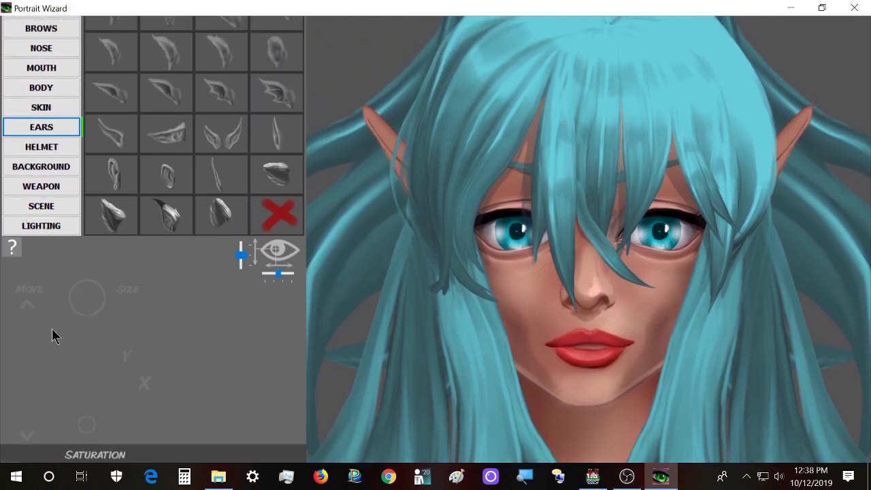
{"action": "scroll", "coordinate": [62, 335], "scroll_direction": "up", "scroll_amount": 4}
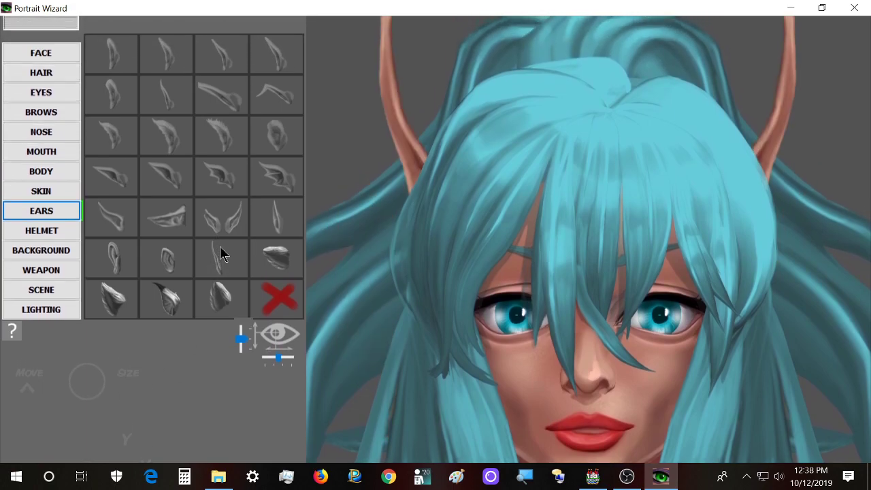
Try the upright furry ears, the third shape in the last row, on the character
{"action": "scroll", "coordinate": [219, 262], "scroll_direction": "up", "scroll_amount": 2}
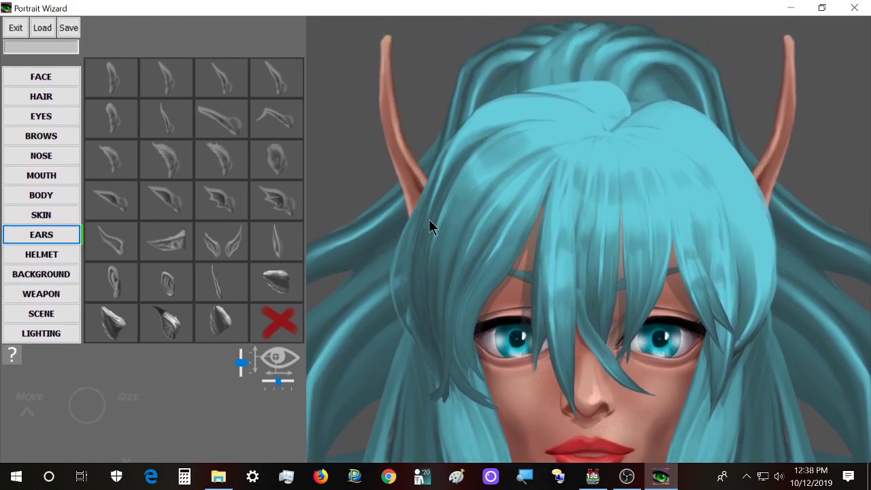
{"action": "scroll", "coordinate": [220, 307], "scroll_direction": "down", "scroll_amount": 2}
{"action": "left_click", "coordinate": [220, 309]}
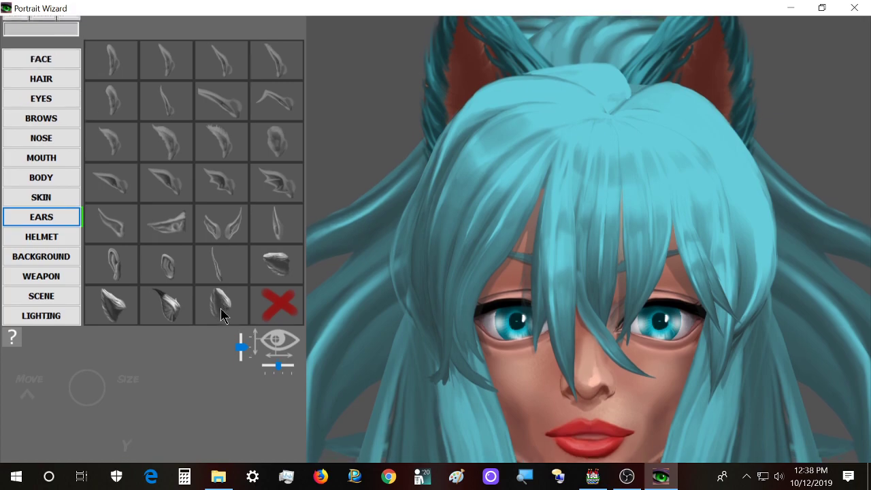
{"action": "scroll", "coordinate": [223, 314], "scroll_direction": "up", "scroll_amount": 2}
{"action": "scroll", "coordinate": [224, 313], "scroll_direction": "down", "scroll_amount": 3}
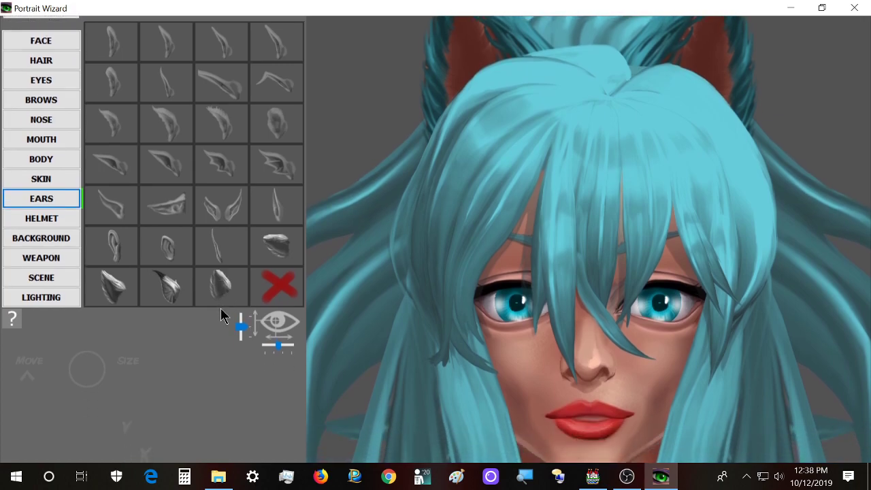
Try the furry ears from the end of the sixth row and the first two animal shapes in the last row
{"action": "scroll", "coordinate": [231, 312], "scroll_direction": "up", "scroll_amount": 3}
{"action": "left_click", "coordinate": [293, 281]}
{"action": "left_click", "coordinate": [169, 329]}
{"action": "left_click", "coordinate": [115, 327]}
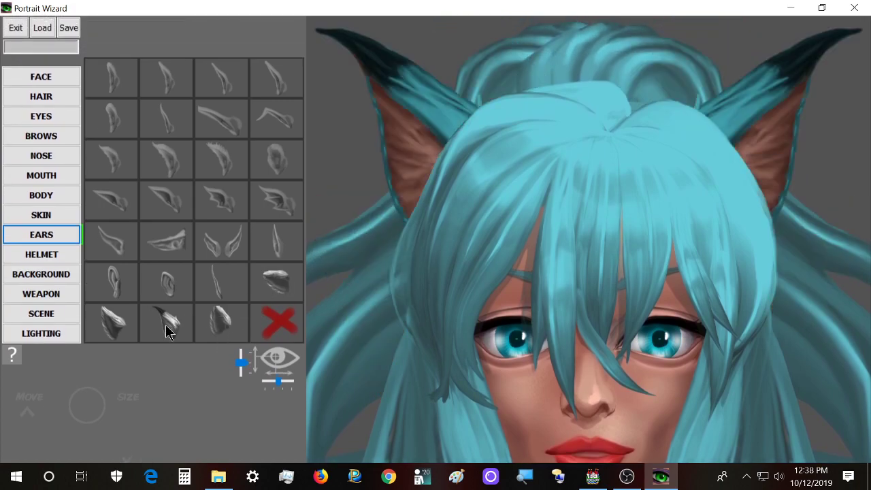
Replace the animal ears with the long rounded pair, the first shape in the sixth row
{"action": "scroll", "coordinate": [145, 268], "scroll_direction": "down", "scroll_amount": 1}
{"action": "scroll", "coordinate": [113, 286], "scroll_direction": "up", "scroll_amount": 1}
{"action": "left_click", "coordinate": [113, 285]}
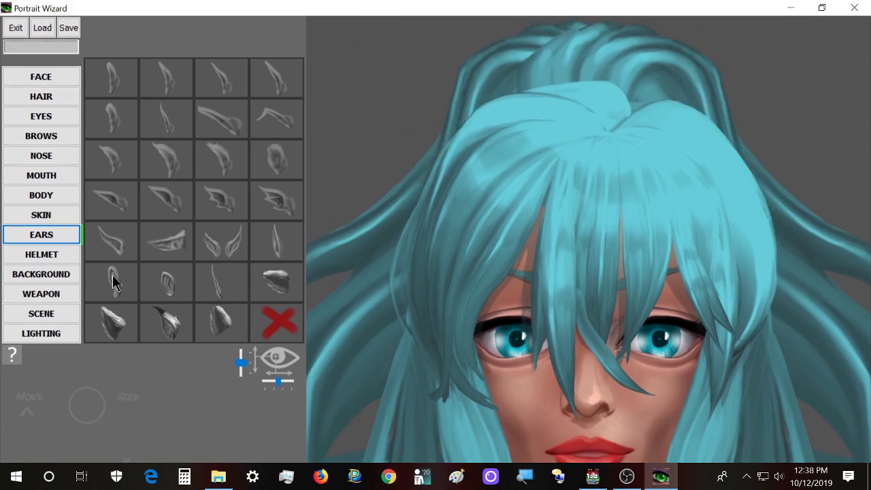
{"action": "scroll", "coordinate": [144, 258], "scroll_direction": "down", "scroll_amount": 3}
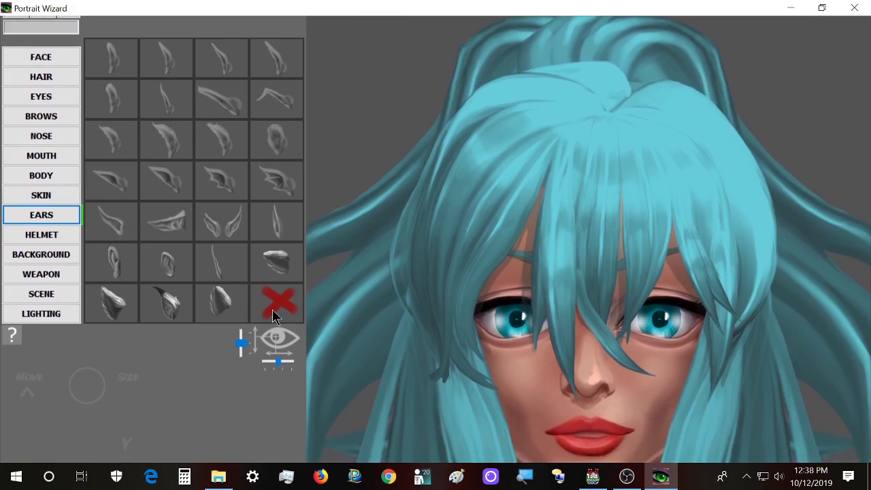
{"action": "scroll", "coordinate": [210, 340], "scroll_direction": "down", "scroll_amount": 6}
{"action": "scroll", "coordinate": [172, 348], "scroll_direction": "up", "scroll_amount": 9}
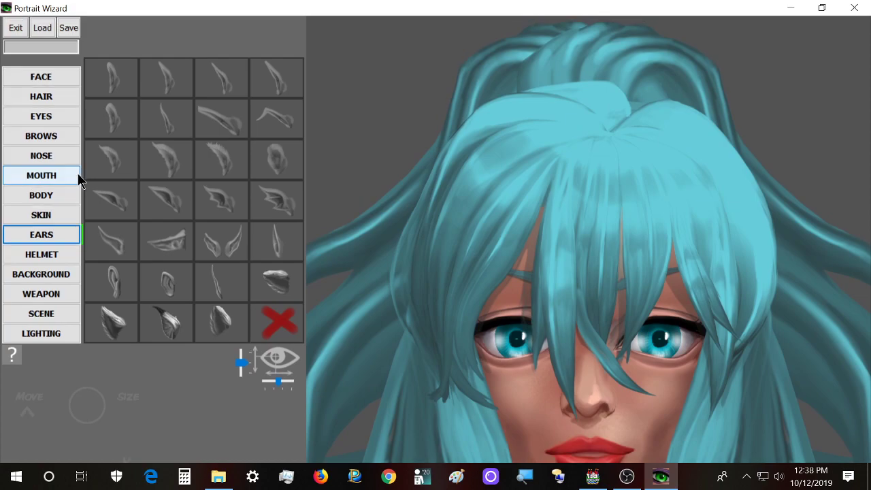
Clear the facial skin feature and look over the other skin feature shapes
{"action": "left_click", "coordinate": [50, 217]}
{"action": "left_click", "coordinate": [104, 79]}
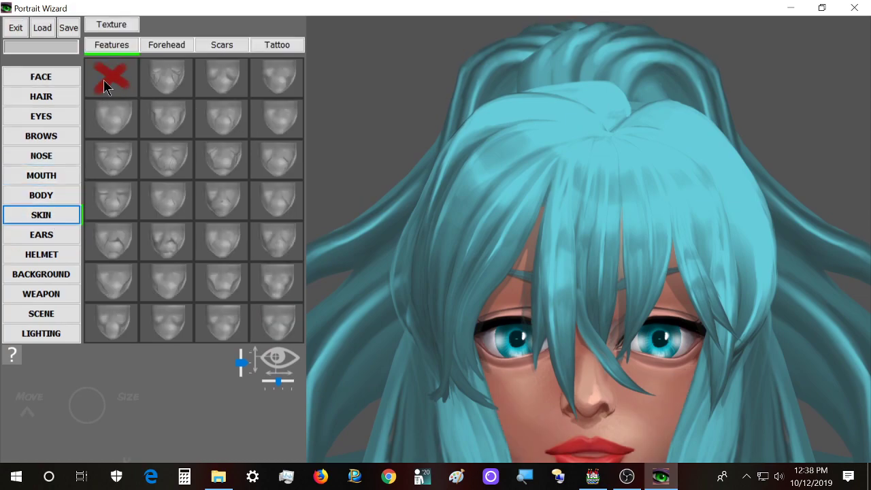
{"action": "scroll", "coordinate": [104, 79], "scroll_direction": "down", "scroll_amount": 5}
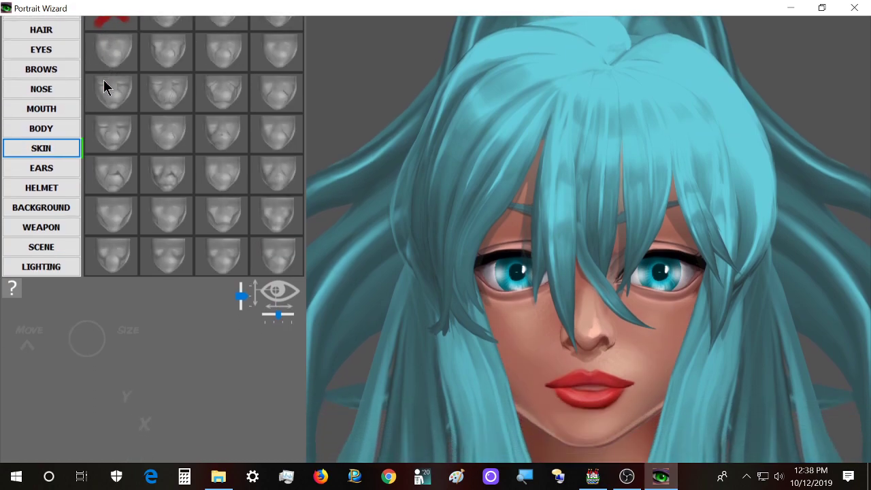
{"action": "scroll", "coordinate": [225, 136], "scroll_direction": "up", "scroll_amount": 1}
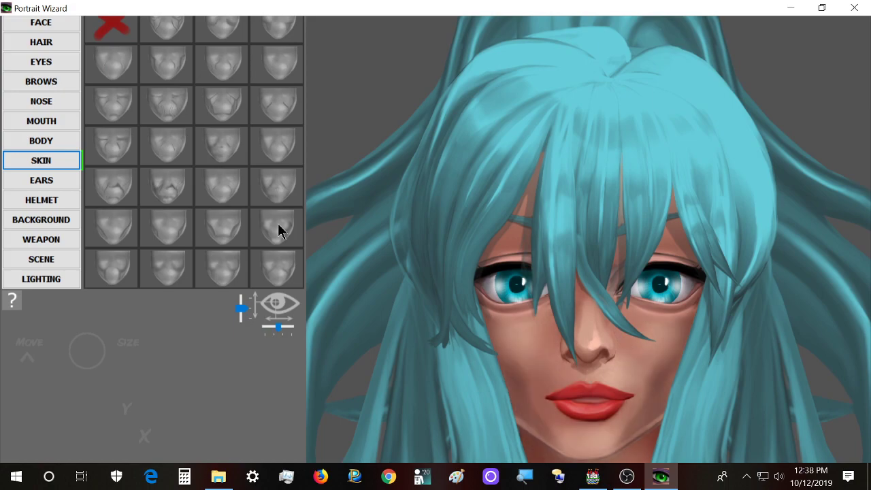
Try the ornate gold helmet and the white hood with the patterned trim from the headwear collection
{"action": "left_click", "coordinate": [68, 194]}
{"action": "scroll", "coordinate": [70, 196], "scroll_direction": "up", "scroll_amount": 4}
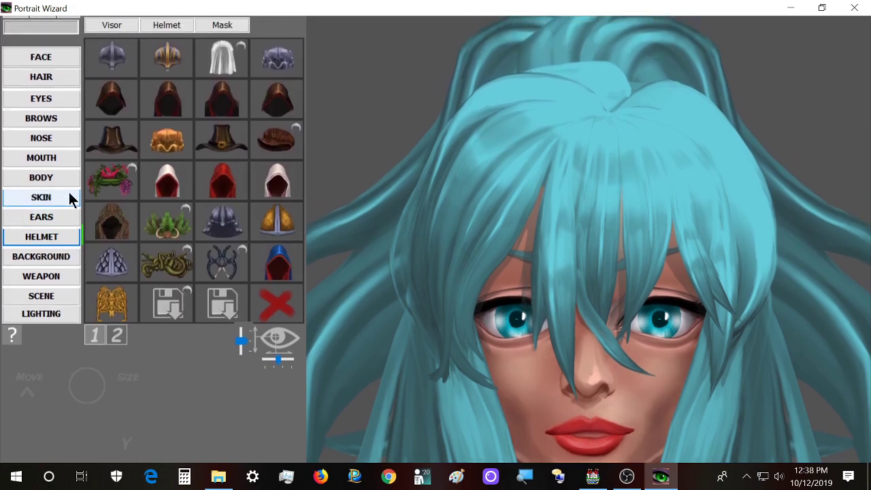
{"action": "left_click", "coordinate": [166, 155]}
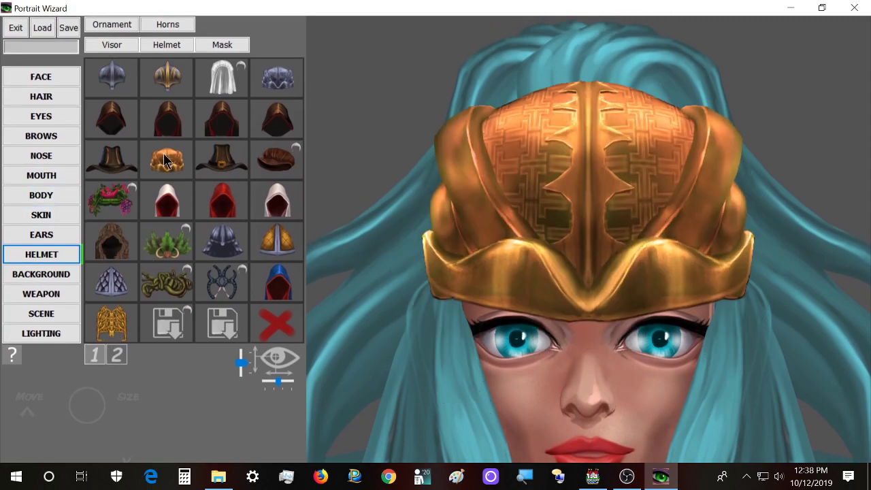
{"action": "left_click", "coordinate": [253, 203]}
{"action": "scroll", "coordinate": [250, 209], "scroll_direction": "down", "scroll_amount": 1}
{"action": "scroll", "coordinate": [251, 207], "scroll_direction": "down", "scroll_amount": 3}
{"action": "left_click", "coordinate": [279, 235]}
{"action": "left_click", "coordinate": [280, 162]}
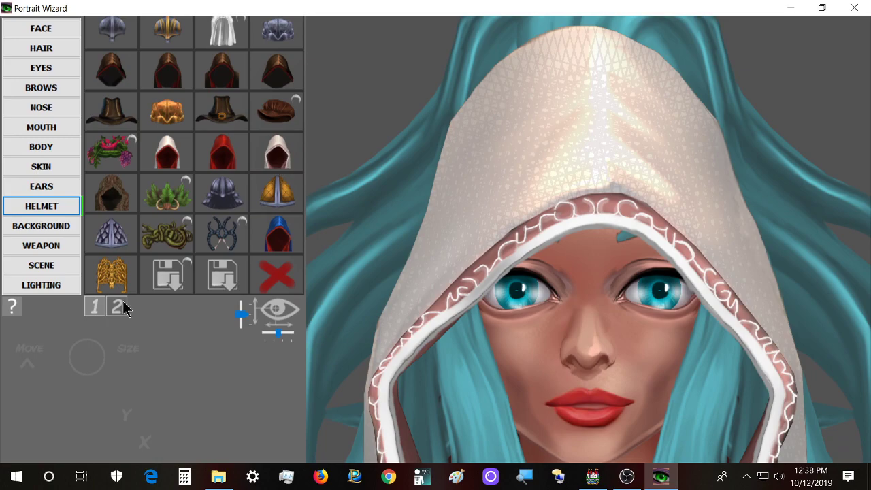
Try the pointed steel helmet with overlapping scales in place of the white hood
{"action": "scroll", "coordinate": [122, 307], "scroll_direction": "up", "scroll_amount": 1}
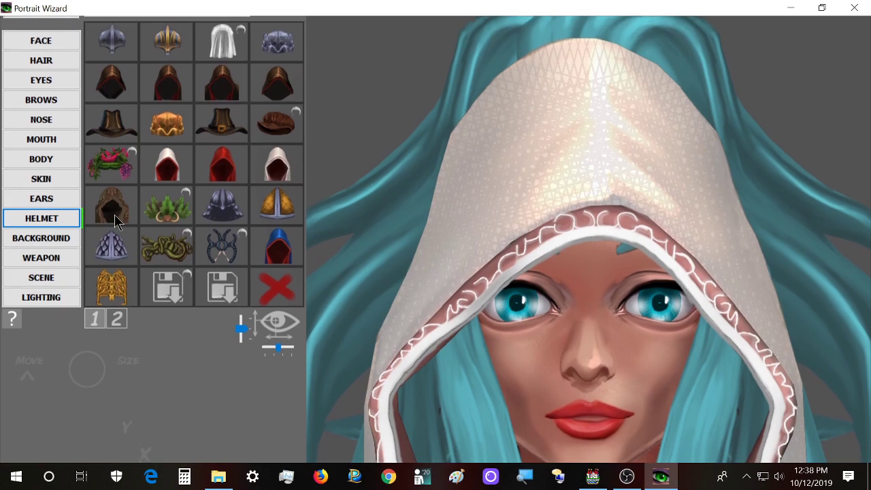
{"action": "scroll", "coordinate": [117, 218], "scroll_direction": "down", "scroll_amount": 4}
{"action": "left_click", "coordinate": [117, 214]}
{"action": "scroll", "coordinate": [117, 213], "scroll_direction": "up", "scroll_amount": 6}
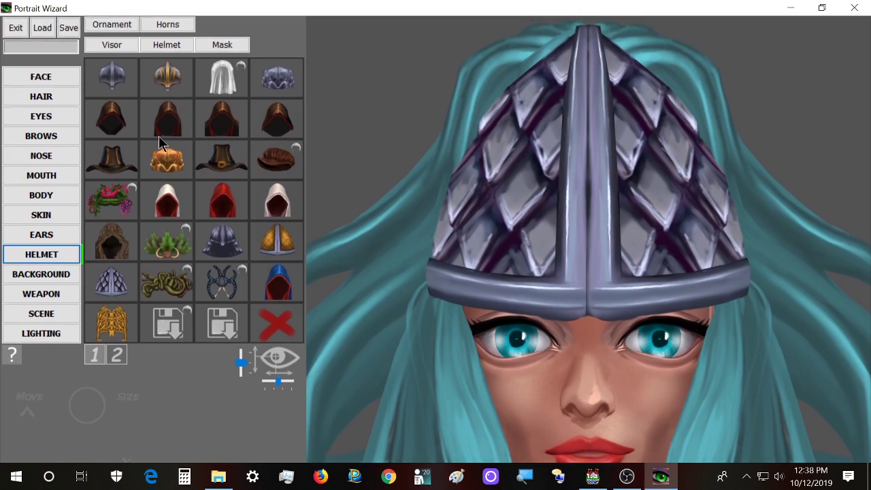
Put the brown hood with red stitched trim on the character and browse the visors
{"action": "left_click", "coordinate": [163, 132]}
{"action": "left_click", "coordinate": [170, 46]}
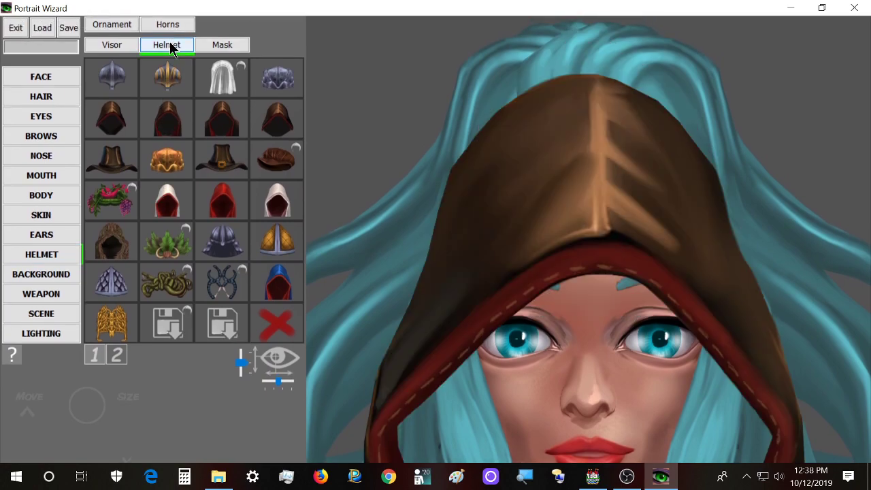
{"action": "left_click", "coordinate": [112, 45]}
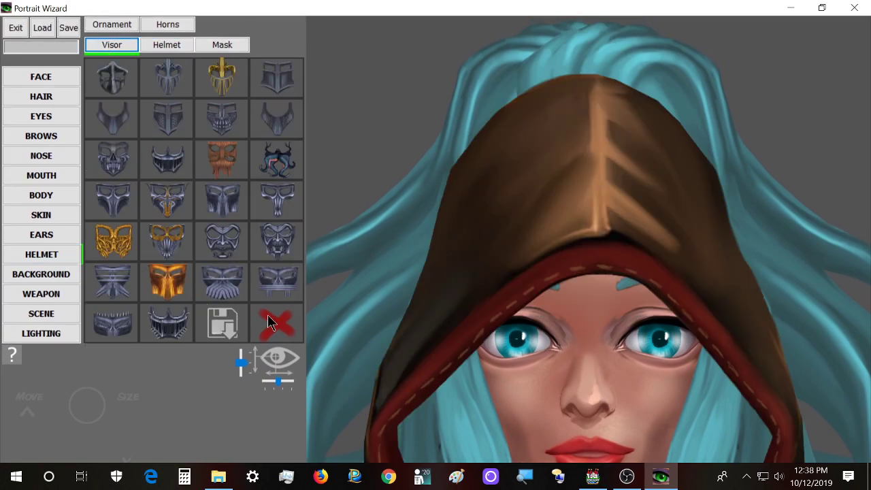
Try the gold lion, red-gem crown, red and blue gem drops and long engraved steel ornament on the hood
{"action": "left_click", "coordinate": [113, 28]}
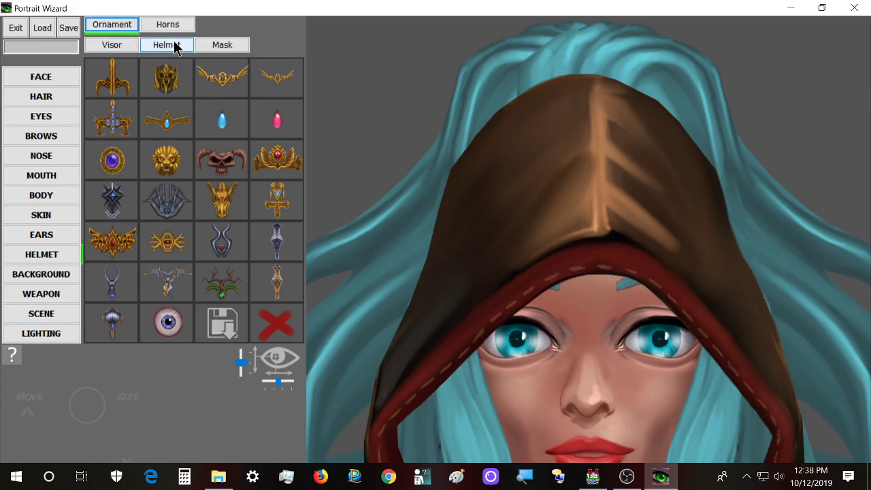
{"action": "left_click", "coordinate": [164, 158]}
{"action": "left_click", "coordinate": [254, 166]}
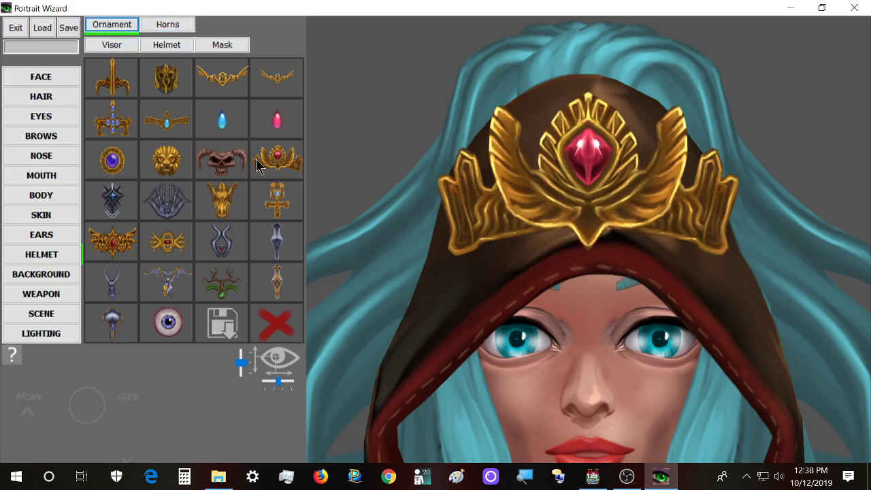
{"action": "left_click", "coordinate": [272, 121]}
{"action": "left_click", "coordinate": [236, 121]}
{"action": "left_click", "coordinate": [268, 230]}
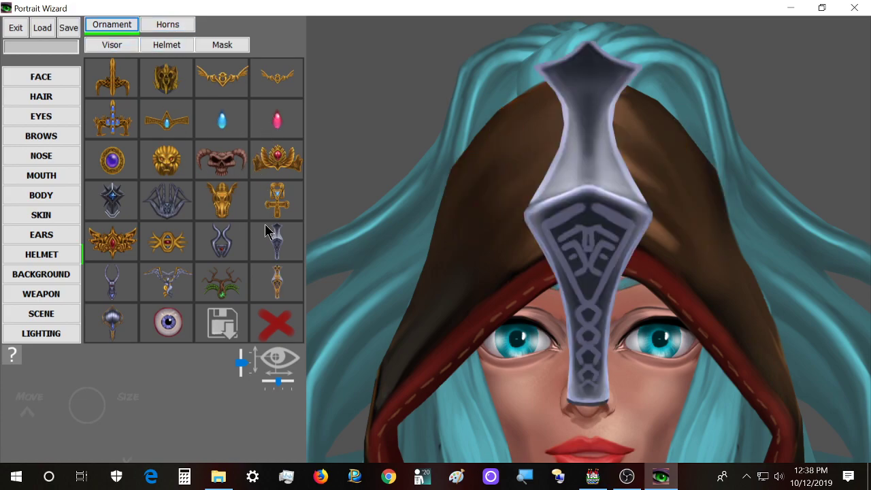
Compare the curved steel, gold jeweled claw, winged figure and gold ankh ornaments on the hood
{"action": "left_click", "coordinate": [233, 235]}
{"action": "left_click", "coordinate": [180, 244]}
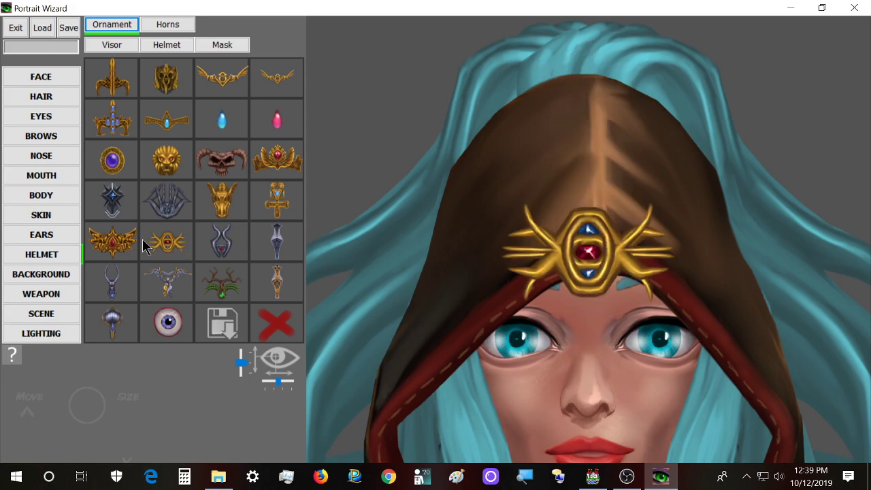
{"action": "left_click", "coordinate": [170, 283]}
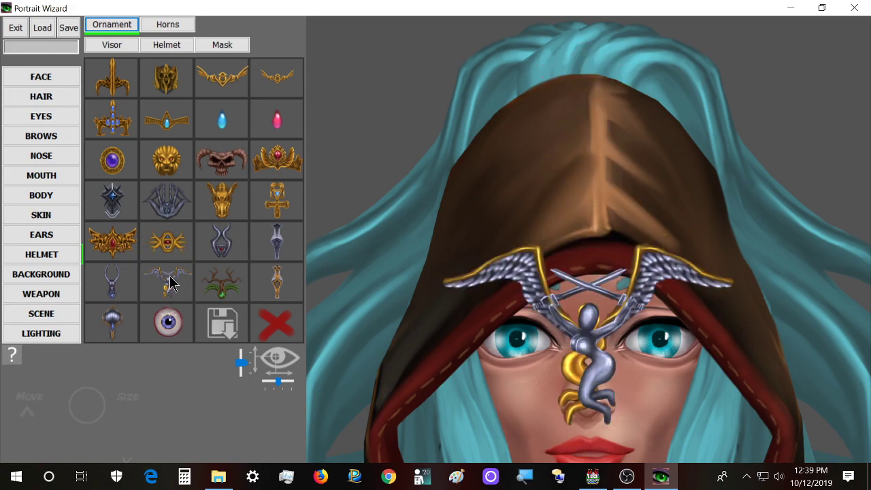
{"action": "left_click", "coordinate": [277, 206]}
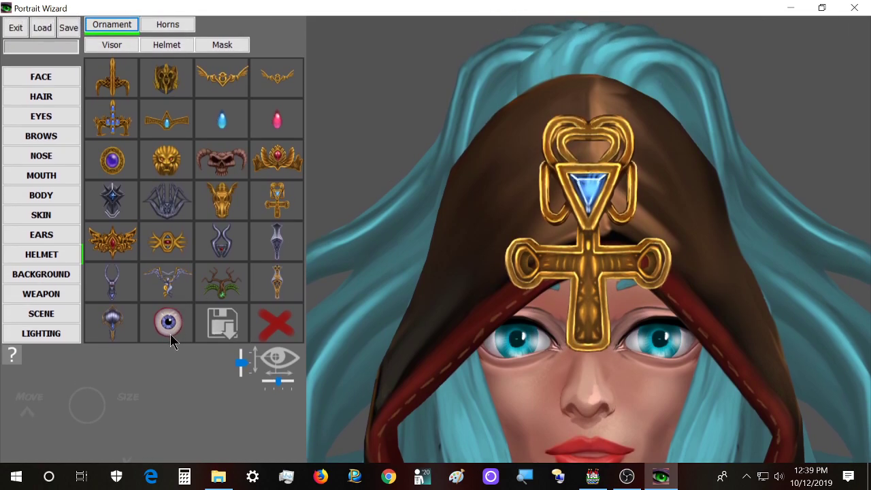
Try the eyeball and the domed steel ornament with the blue gem, and clear the ornament from the hood
{"action": "left_click", "coordinate": [170, 334]}
{"action": "left_click", "coordinate": [129, 330]}
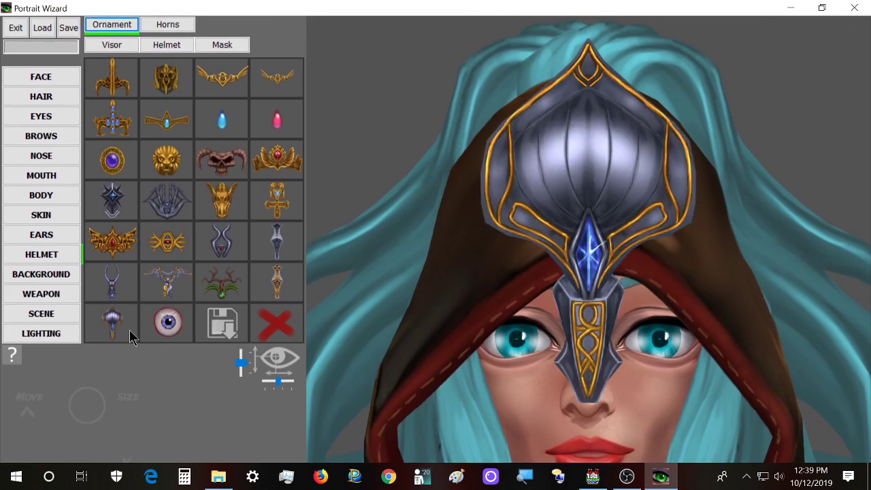
{"action": "left_click", "coordinate": [267, 330]}
Try the red-and-blue feathered headpiece and the white wings with gold trim, and remove them from the hood
{"action": "left_click", "coordinate": [176, 26]}
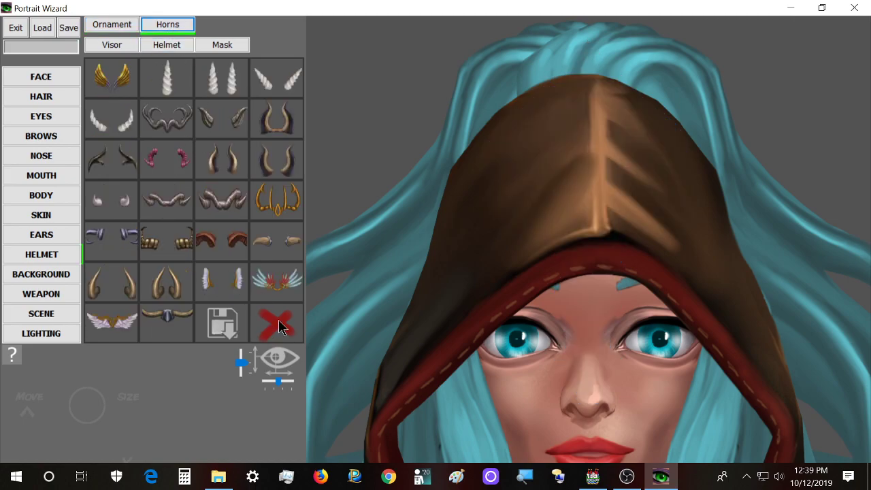
{"action": "left_click", "coordinate": [273, 291]}
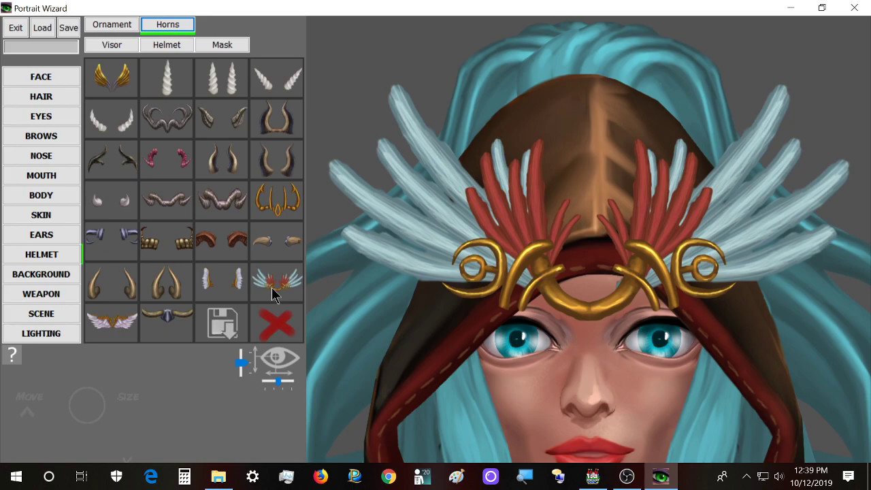
{"action": "left_click", "coordinate": [99, 327]}
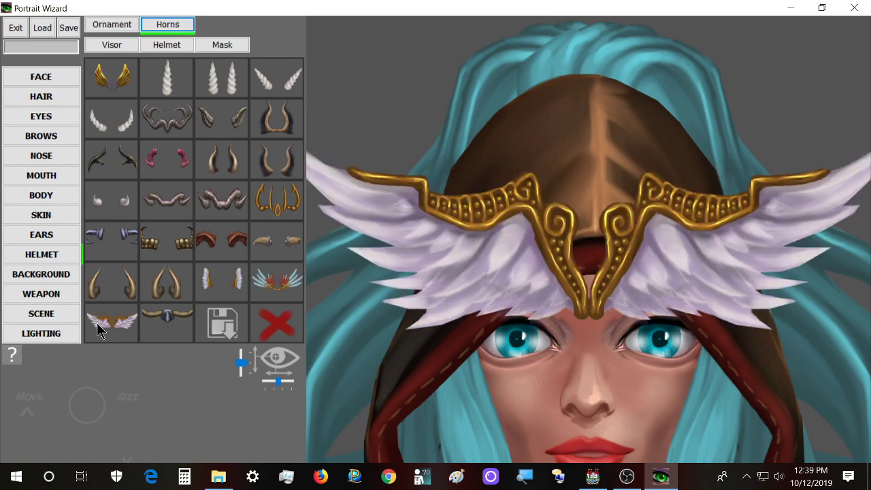
{"action": "left_click_drag", "start_coordinate": [296, 354], "coordinate": [279, 291]}
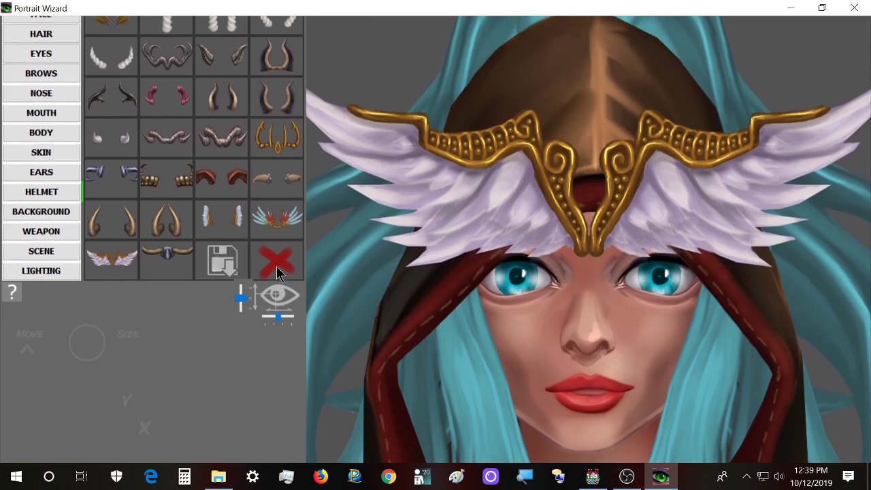
{"action": "left_click", "coordinate": [277, 275]}
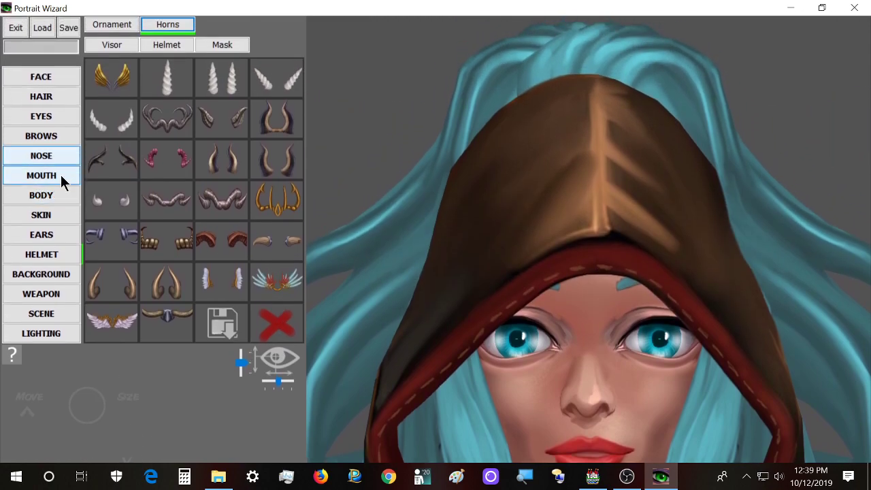
Slightly adjust the Y size of the character's eyes
{"action": "scroll", "coordinate": [64, 109], "scroll_direction": "down", "scroll_amount": 1}
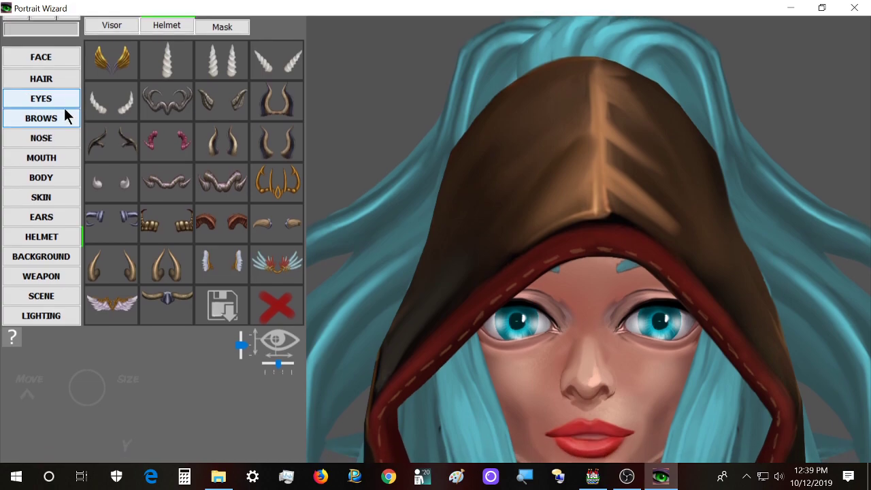
{"action": "left_click", "coordinate": [64, 104]}
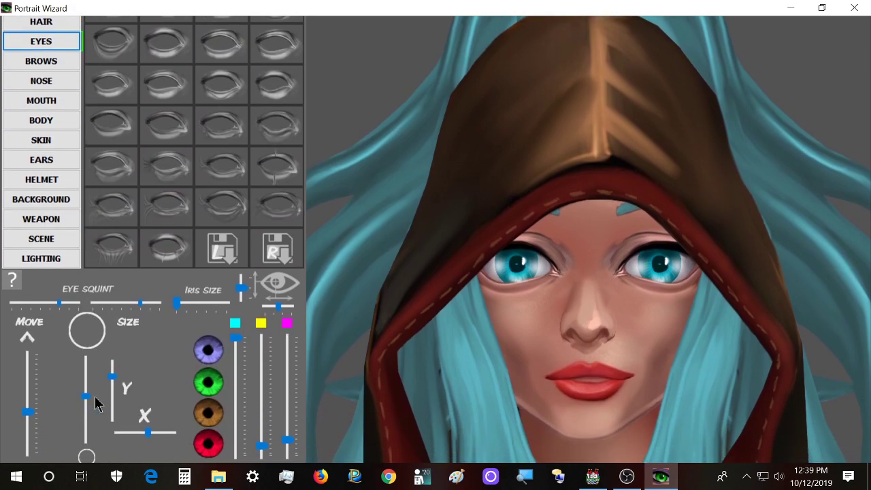
{"action": "left_click", "coordinate": [119, 385]}
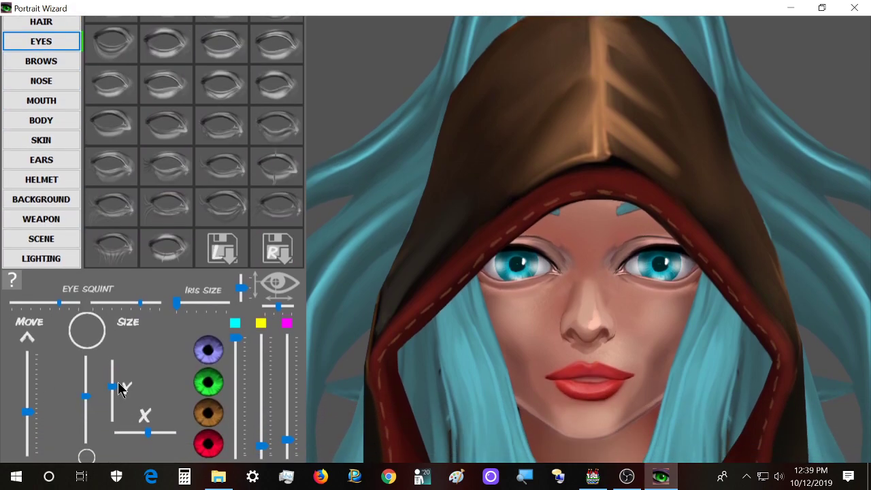
{"action": "left_click_drag", "start_coordinate": [117, 382], "coordinate": [120, 388]}
{"action": "scroll", "coordinate": [118, 384], "scroll_direction": "up", "scroll_amount": 6}
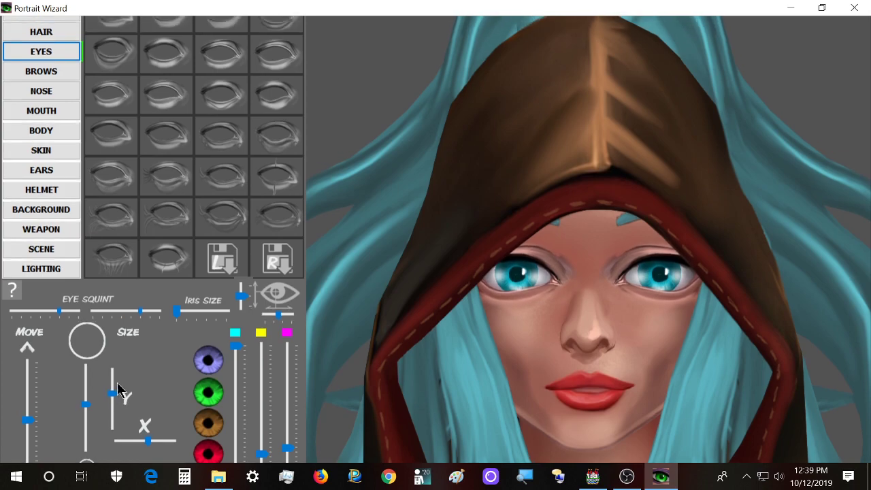
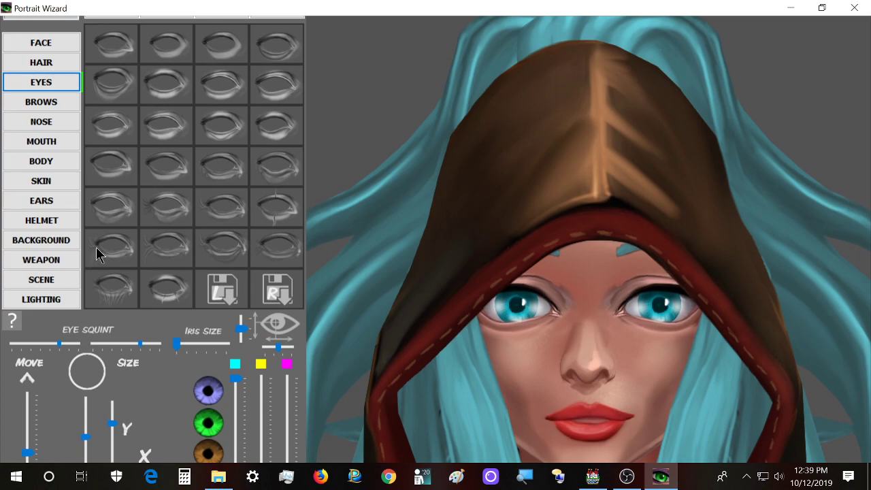
Remove the brown hood from the character so the full hairstyle is uncovered
{"action": "left_click", "coordinate": [60, 222]}
{"action": "scroll", "coordinate": [270, 319], "scroll_direction": "up", "scroll_amount": 5}
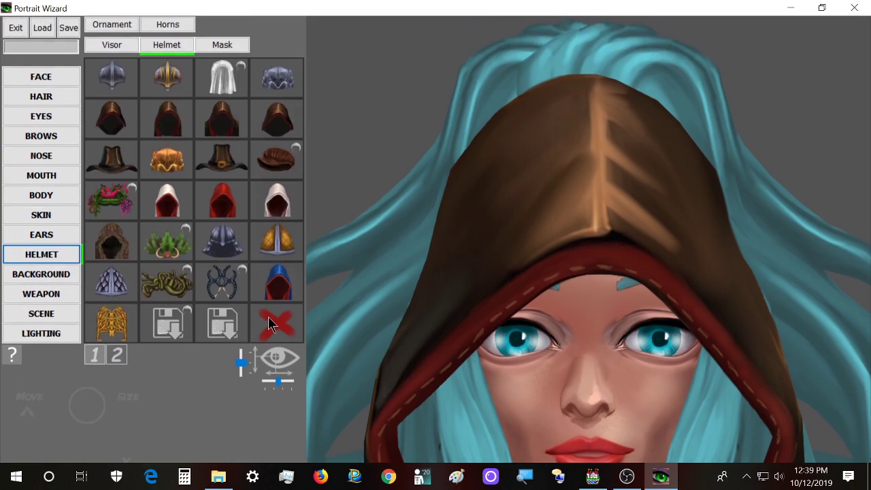
{"action": "left_click", "coordinate": [270, 324]}
{"action": "scroll", "coordinate": [275, 327], "scroll_direction": "down", "scroll_amount": 4}
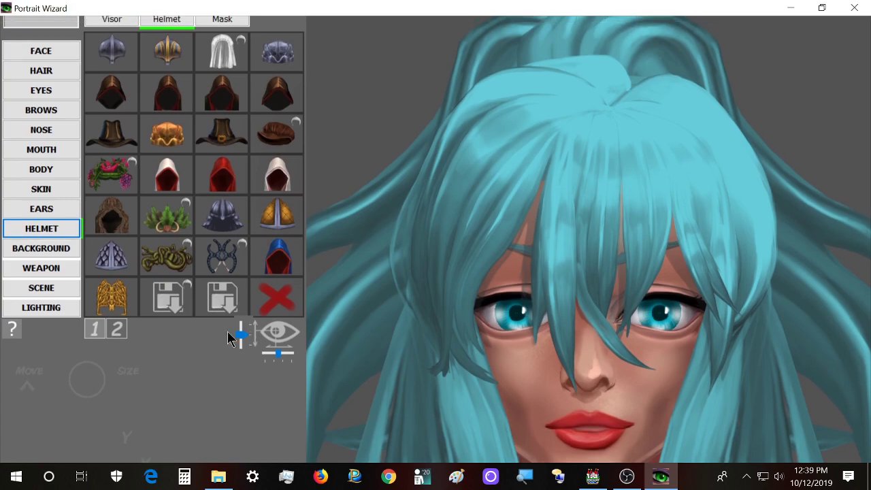
{"action": "scroll", "coordinate": [235, 334], "scroll_direction": "up", "scroll_amount": 4}
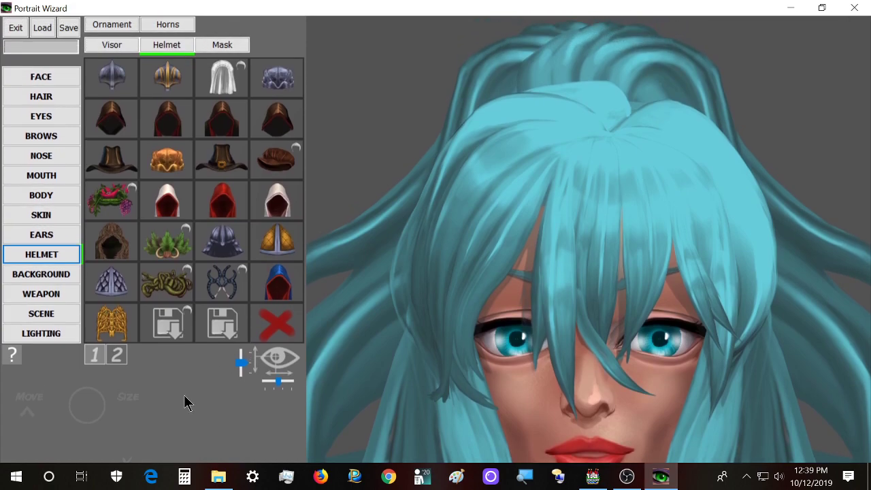
Try the white lace veil, the two black hoods and the black tricorn hat as headwear
{"action": "left_click", "coordinate": [224, 76]}
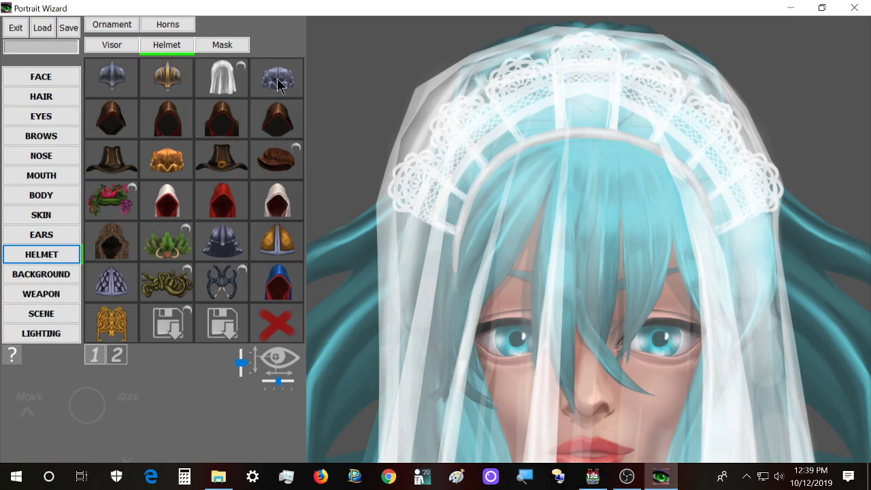
{"action": "left_click", "coordinate": [117, 356]}
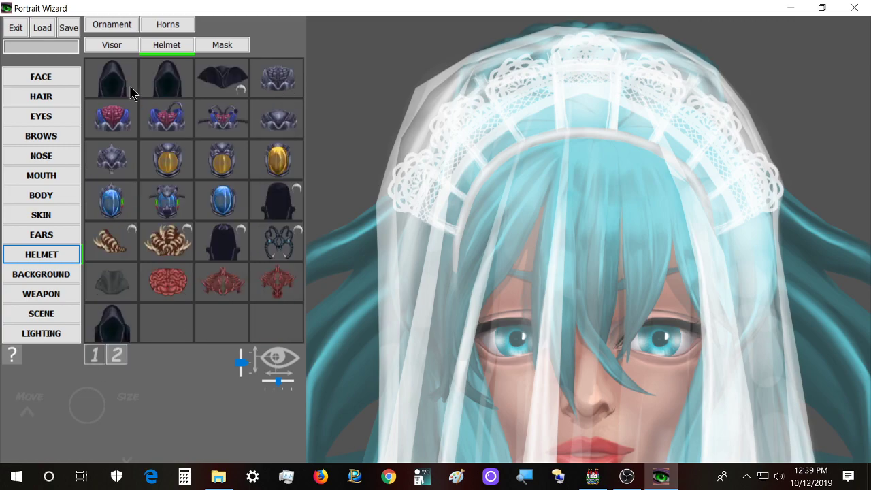
{"action": "left_click", "coordinate": [106, 96]}
{"action": "left_click", "coordinate": [158, 99]}
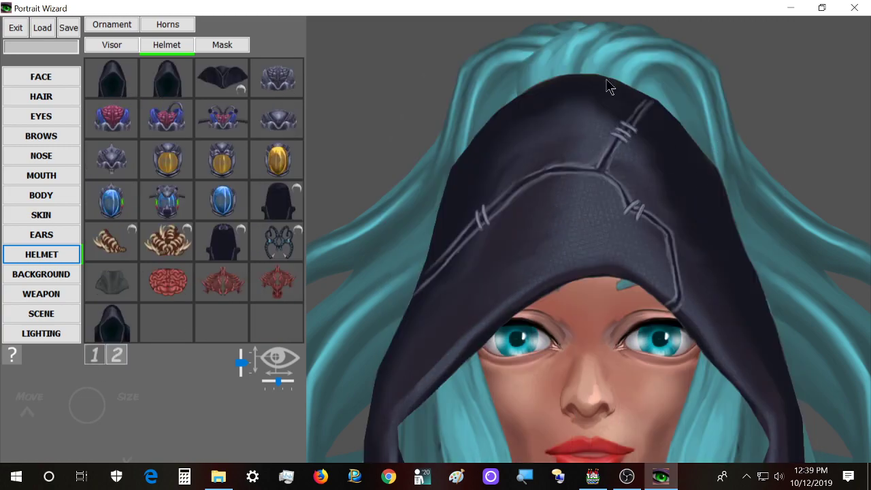
{"action": "left_click", "coordinate": [223, 92]}
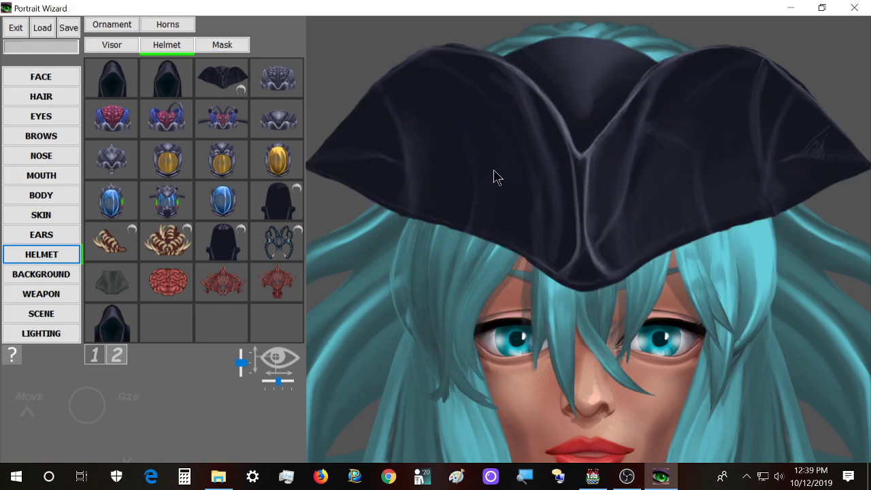
Try the exposed brain, spiked tentacle pieces, yellow-visor helmet, steel headpiece and blue-and-red antenna headpiece on the character
{"action": "left_click", "coordinate": [173, 289]}
{"action": "left_click", "coordinate": [113, 243]}
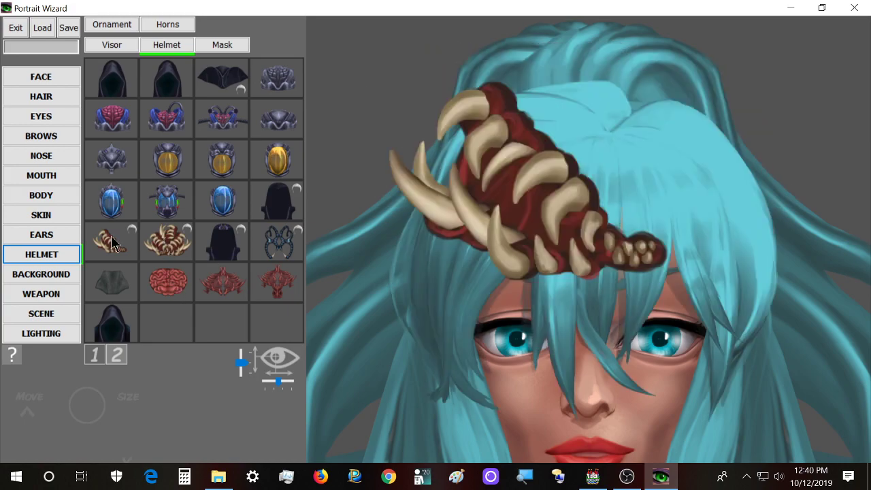
{"action": "left_click", "coordinate": [177, 252]}
{"action": "left_click", "coordinate": [294, 162]}
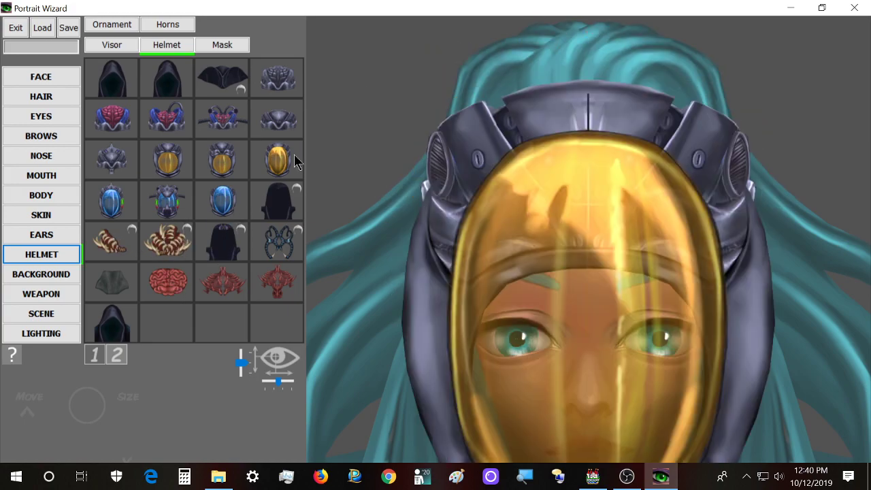
{"action": "left_click", "coordinate": [289, 119]}
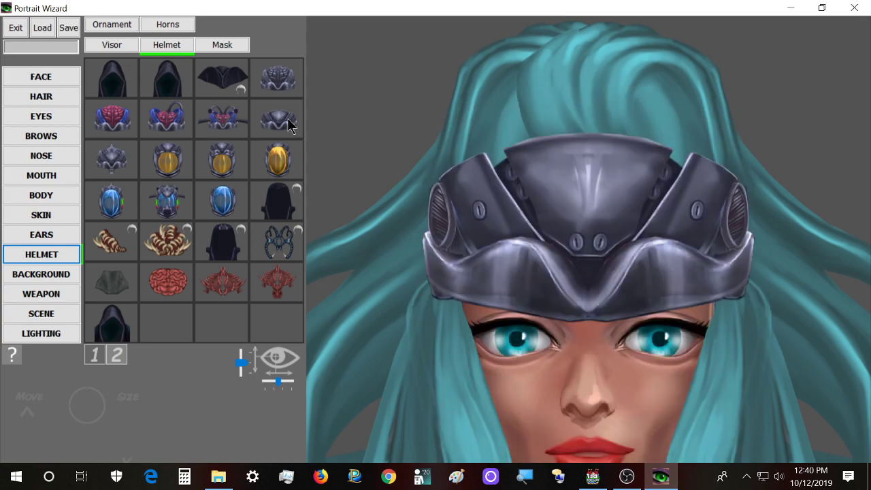
{"action": "left_click", "coordinate": [225, 107]}
Try the plain black hood on the character and clear the headwear
{"action": "scroll", "coordinate": [129, 272], "scroll_direction": "down", "scroll_amount": 1}
{"action": "left_click", "coordinate": [122, 290]}
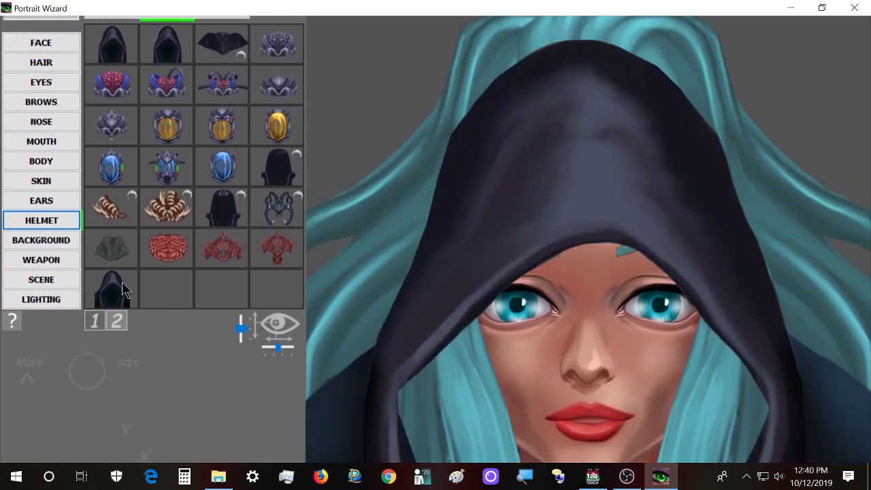
{"action": "left_click", "coordinate": [93, 326]}
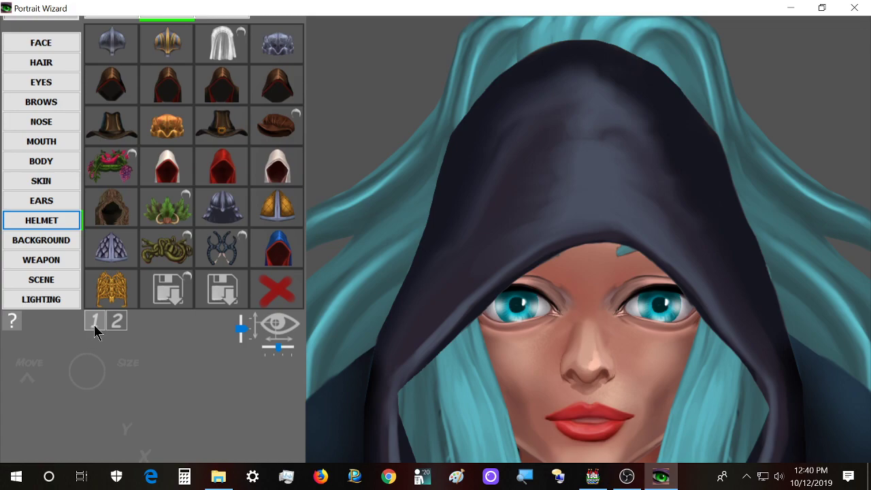
{"action": "left_click", "coordinate": [273, 302]}
{"action": "scroll", "coordinate": [73, 252], "scroll_direction": "down", "scroll_amount": 1}
{"action": "scroll", "coordinate": [73, 251], "scroll_direction": "up", "scroll_amount": 2}
Compare the gold ring mask, green vine mask, gold-trimmed and plain steel angular masks, and red cloth blindfold on the face
{"action": "left_click", "coordinate": [220, 48]}
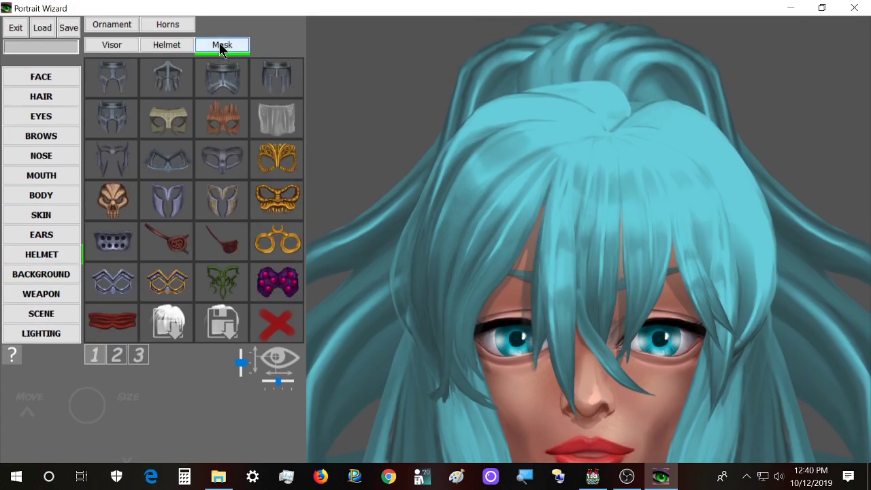
{"action": "left_click", "coordinate": [275, 259]}
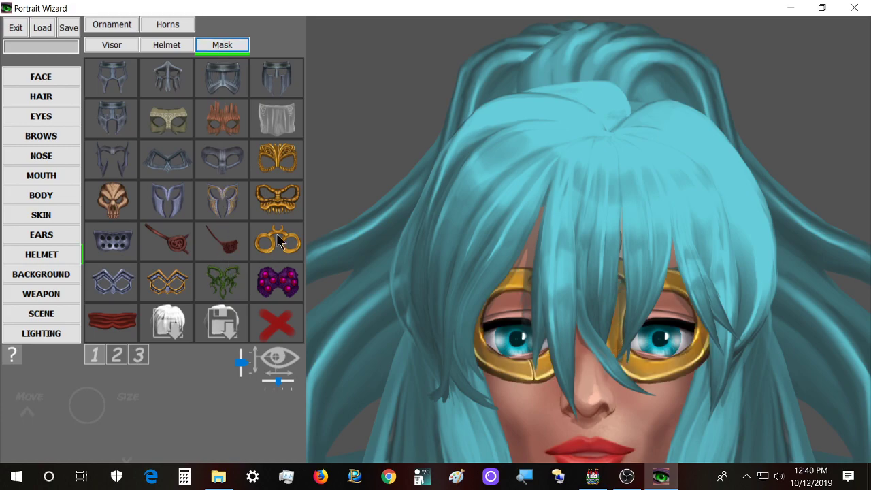
{"action": "left_click", "coordinate": [207, 287]}
{"action": "left_click", "coordinate": [178, 287]}
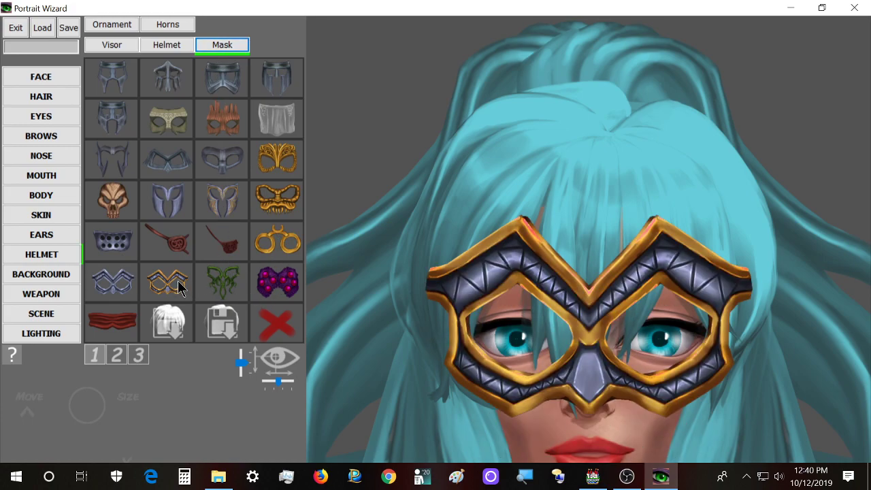
{"action": "left_click", "coordinate": [122, 284]}
{"action": "left_click", "coordinate": [125, 316]}
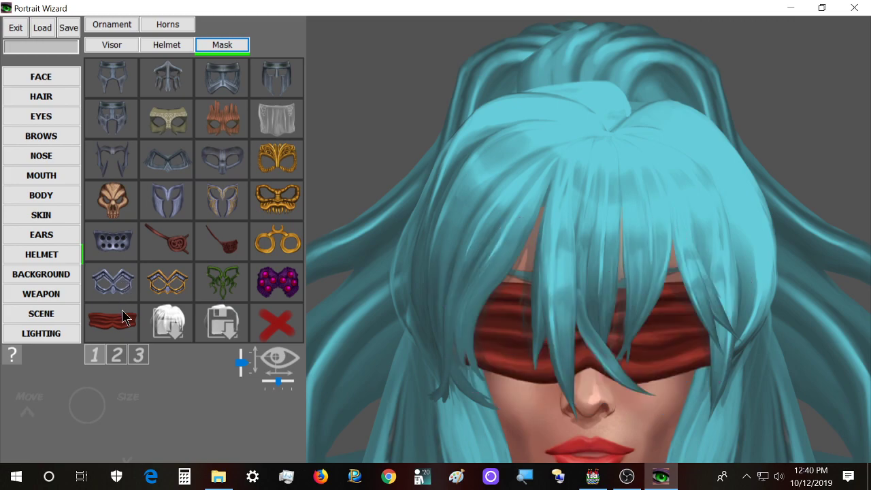
{"action": "scroll", "coordinate": [129, 320], "scroll_direction": "down", "scroll_amount": 5}
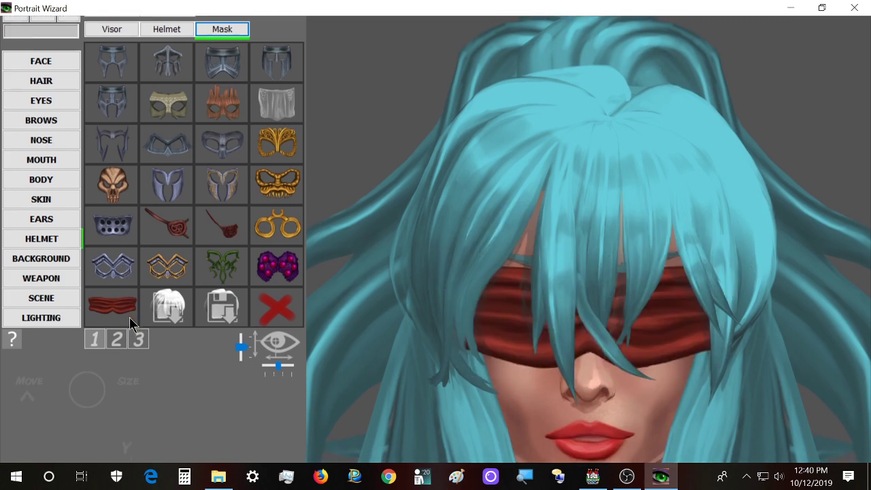
{"action": "scroll", "coordinate": [201, 362], "scroll_direction": "down", "scroll_amount": 4}
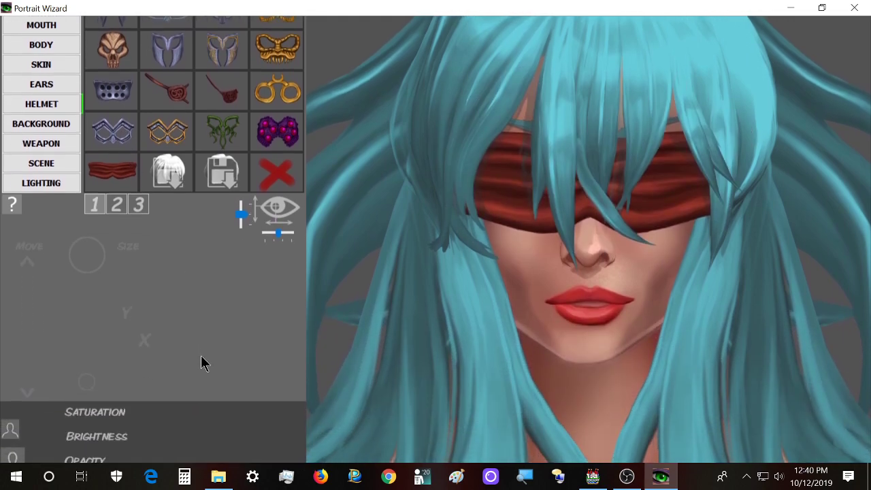
{"action": "scroll", "coordinate": [200, 362], "scroll_direction": "up", "scroll_amount": 4}
{"action": "scroll", "coordinate": [201, 355], "scroll_direction": "up", "scroll_amount": 5}
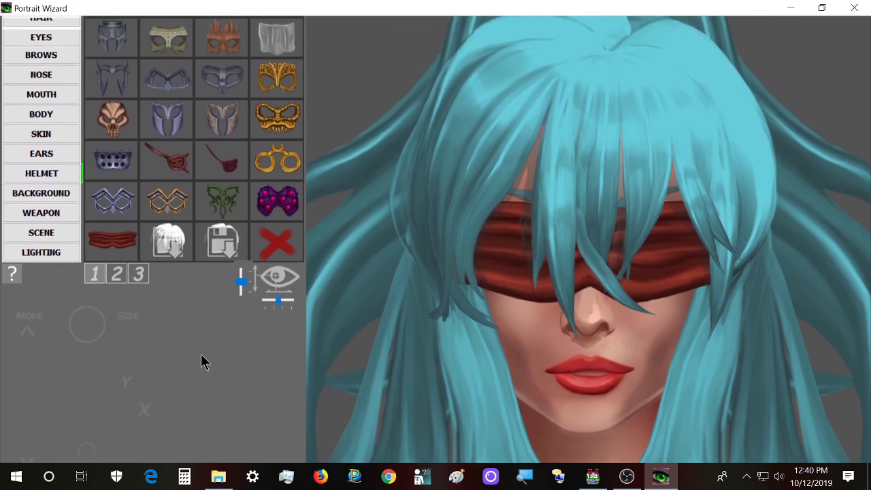
{"action": "scroll", "coordinate": [202, 360], "scroll_direction": "down", "scroll_amount": 2}
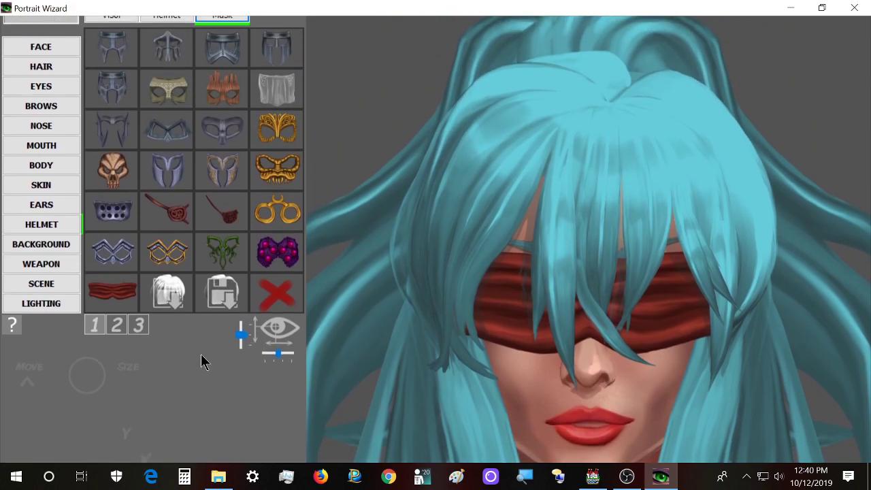
Try the sheer white face veil and the red eyepatch, and put the red blindfold back on the eyes
{"action": "left_click", "coordinate": [282, 75]}
{"action": "scroll", "coordinate": [281, 80], "scroll_direction": "down", "scroll_amount": 1}
{"action": "scroll", "coordinate": [279, 79], "scroll_direction": "down", "scroll_amount": 3}
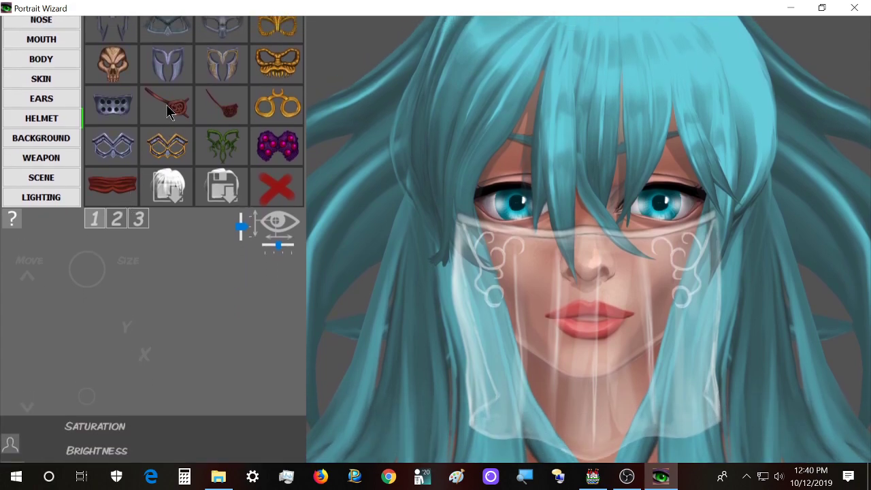
{"action": "left_click", "coordinate": [168, 108]}
{"action": "left_click", "coordinate": [113, 197]}
{"action": "scroll", "coordinate": [113, 197], "scroll_direction": "down", "scroll_amount": 1}
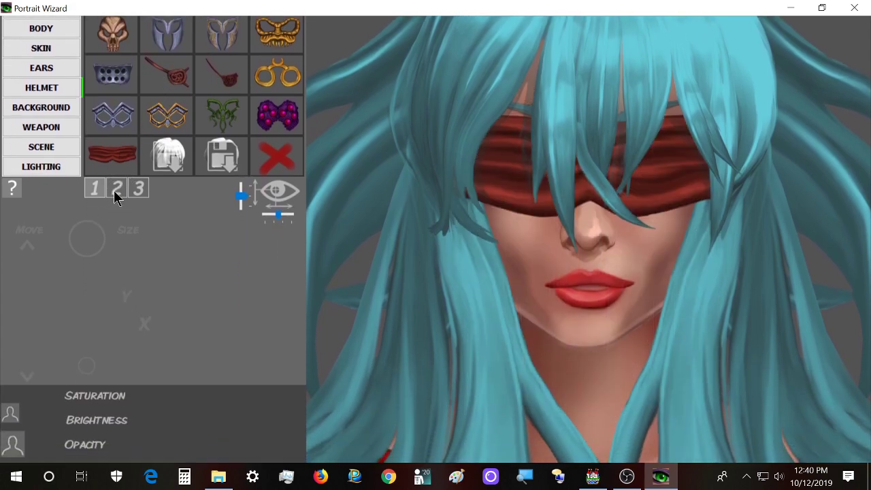
Try the green-lens visor, the amber glasses with the blue display, and the single and double green-lens goggles
{"action": "left_click", "coordinate": [117, 201]}
{"action": "scroll", "coordinate": [132, 292], "scroll_direction": "up", "scroll_amount": 4}
{"action": "scroll", "coordinate": [204, 320], "scroll_direction": "up", "scroll_amount": 4}
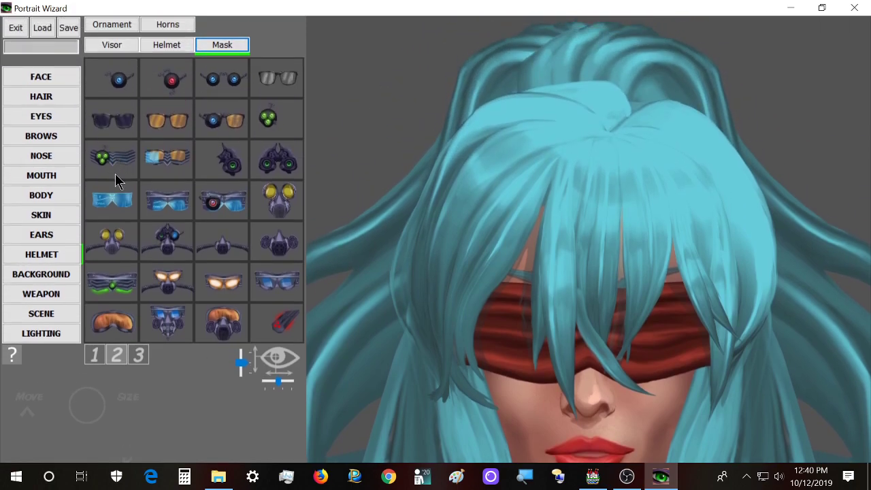
{"action": "left_click", "coordinate": [119, 162]}
{"action": "left_click", "coordinate": [175, 159]}
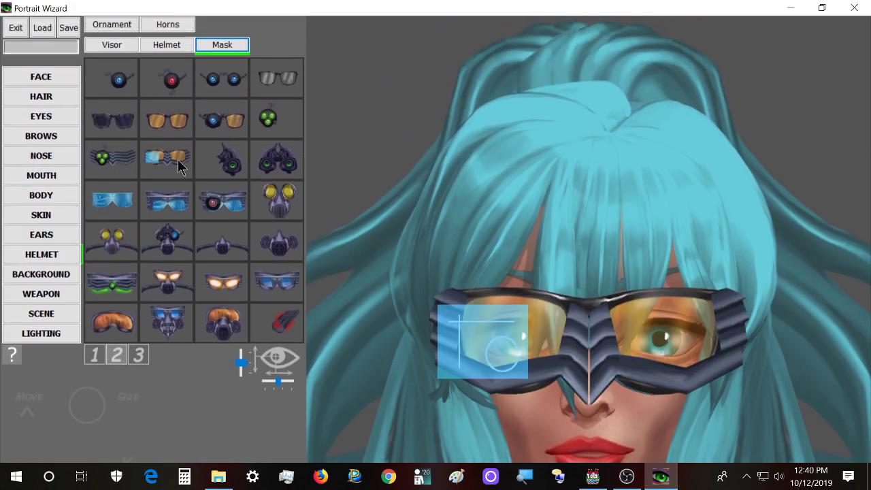
{"action": "left_click", "coordinate": [226, 177]}
{"action": "left_click", "coordinate": [263, 175]}
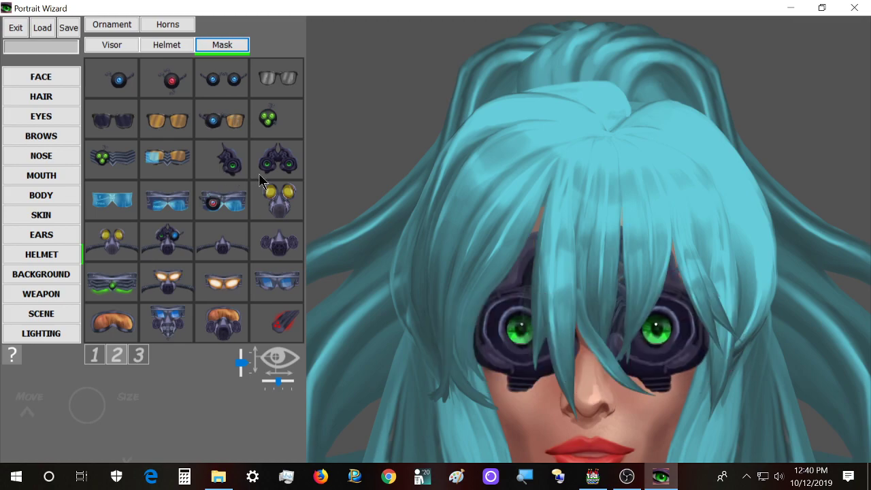
Try the mechanical skull mask with purple lenses and the double and single purple-lens eyepieces
{"action": "left_click", "coordinate": [139, 355]}
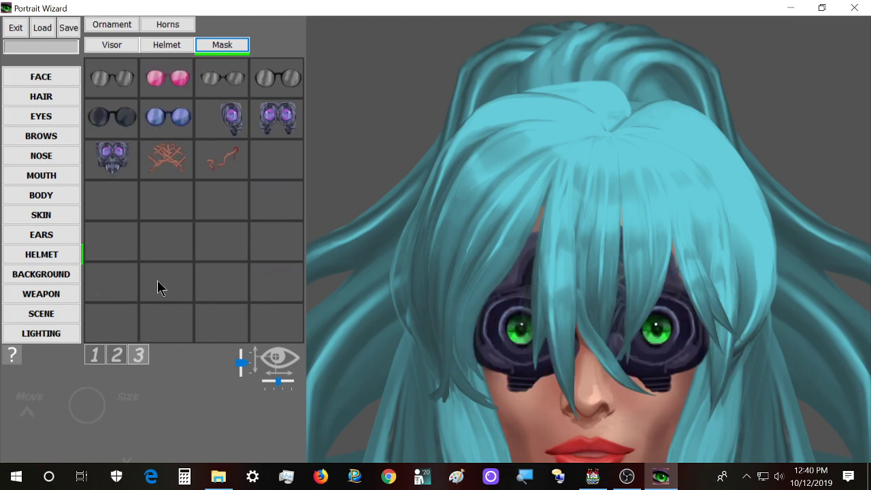
{"action": "left_click", "coordinate": [113, 157]}
{"action": "scroll", "coordinate": [279, 116], "scroll_direction": "down", "scroll_amount": 2}
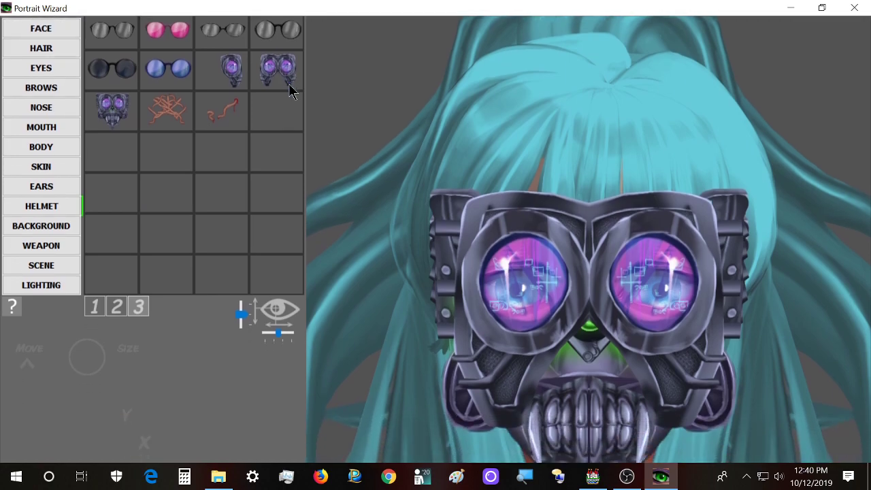
{"action": "left_click", "coordinate": [288, 87]}
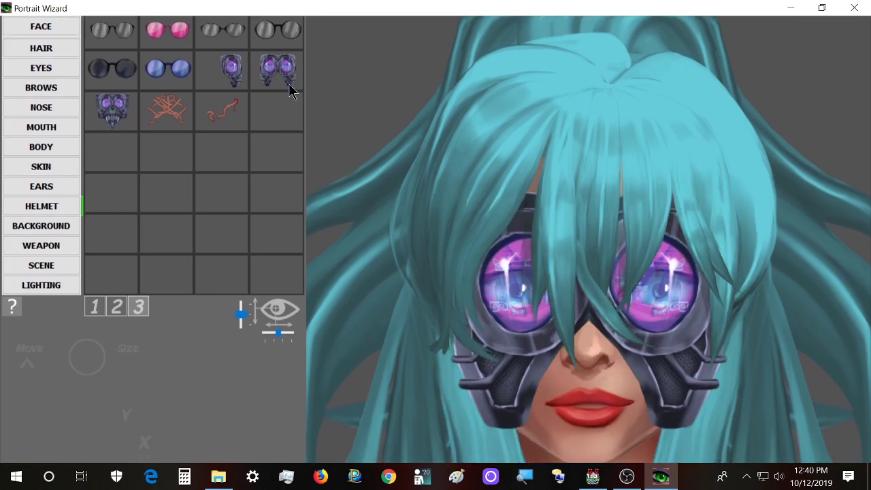
{"action": "scroll", "coordinate": [289, 83], "scroll_direction": "up", "scroll_amount": 1}
{"action": "left_click", "coordinate": [233, 84]}
Compare the small thin-framed, thick round, pink-tinted and dark round glasses on the face
{"action": "left_click", "coordinate": [245, 56]}
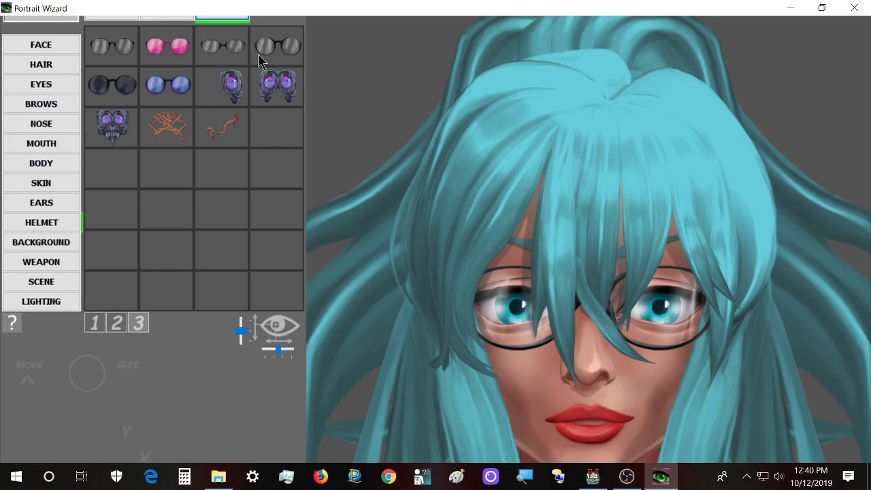
{"action": "left_click", "coordinate": [286, 56]}
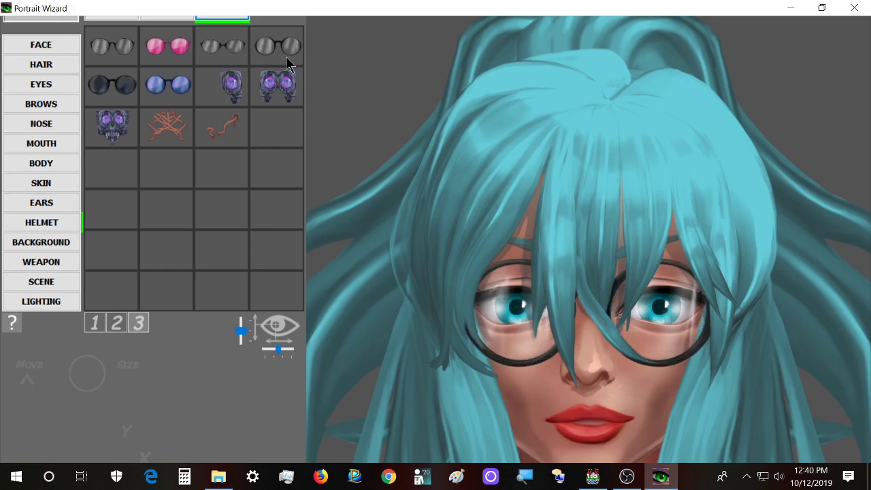
{"action": "left_click", "coordinate": [162, 57]}
{"action": "left_click", "coordinate": [109, 88]}
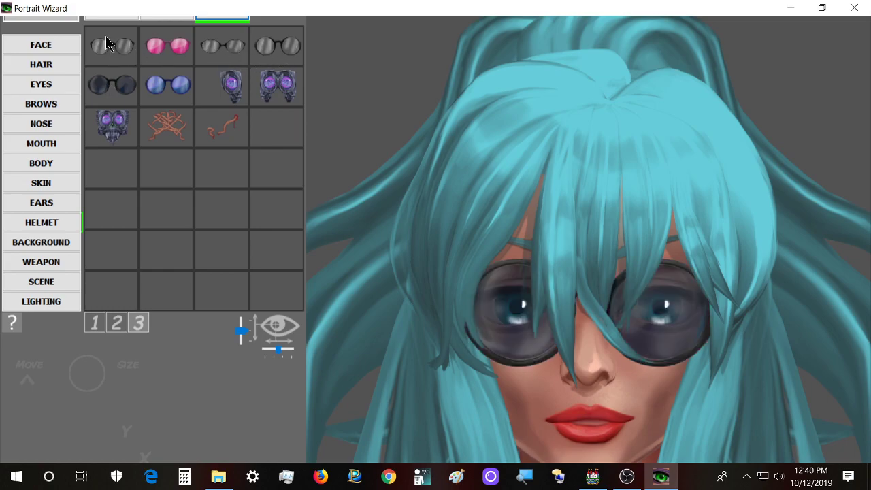
Compare the thin-framed and thick-framed clear round glasses, and fit the thick black-framed pair
{"action": "left_click", "coordinate": [107, 45]}
{"action": "left_click", "coordinate": [294, 57]}
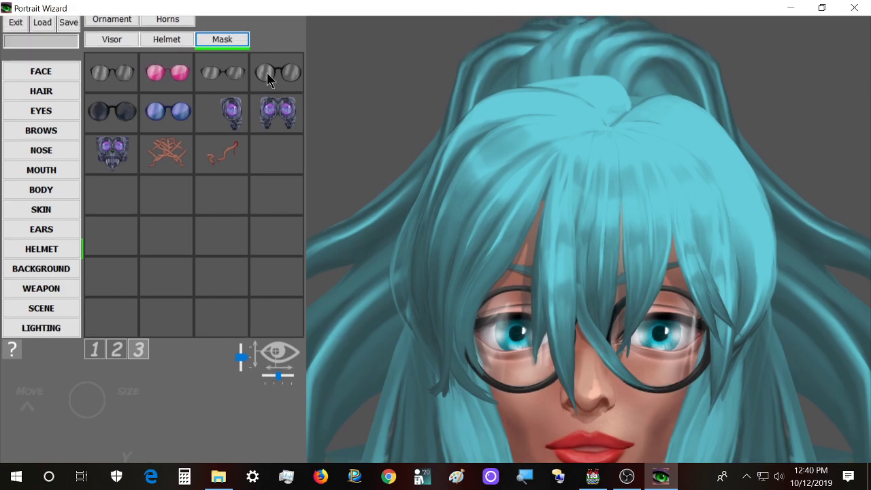
{"action": "left_click", "coordinate": [115, 74]}
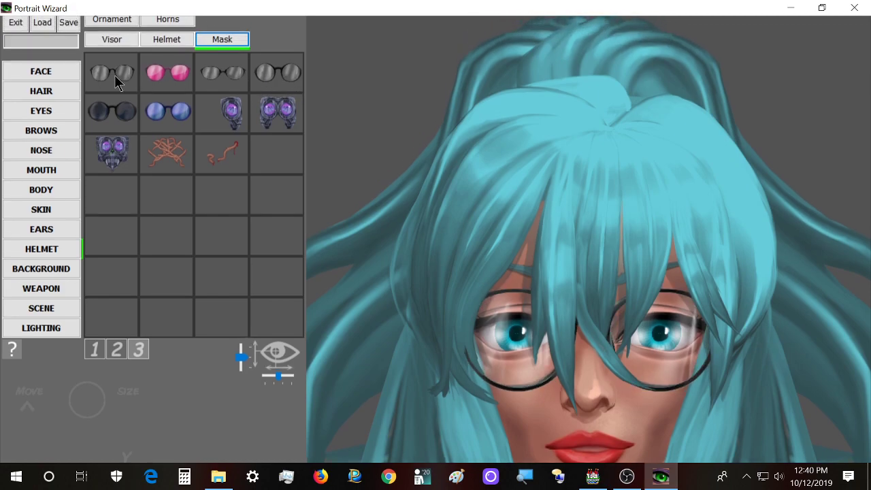
{"action": "left_click", "coordinate": [275, 86]}
{"action": "scroll", "coordinate": [274, 79], "scroll_direction": "down", "scroll_amount": 2}
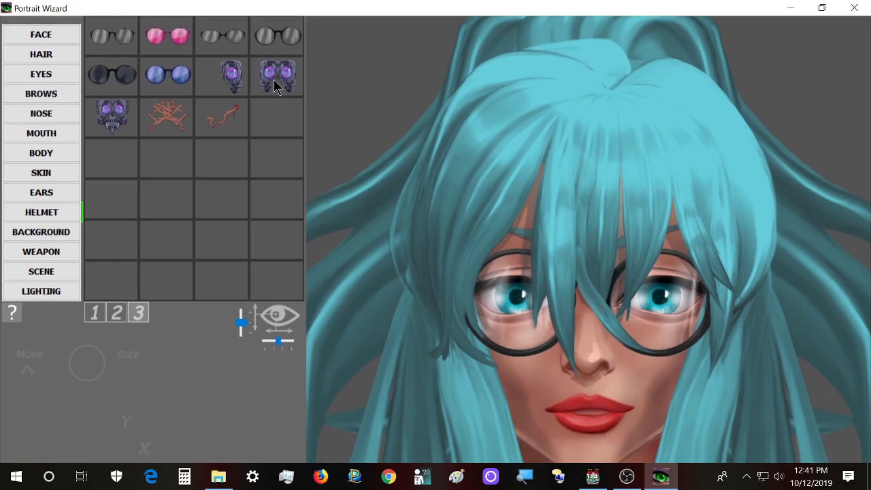
{"action": "scroll", "coordinate": [274, 84], "scroll_direction": "up", "scroll_amount": 2}
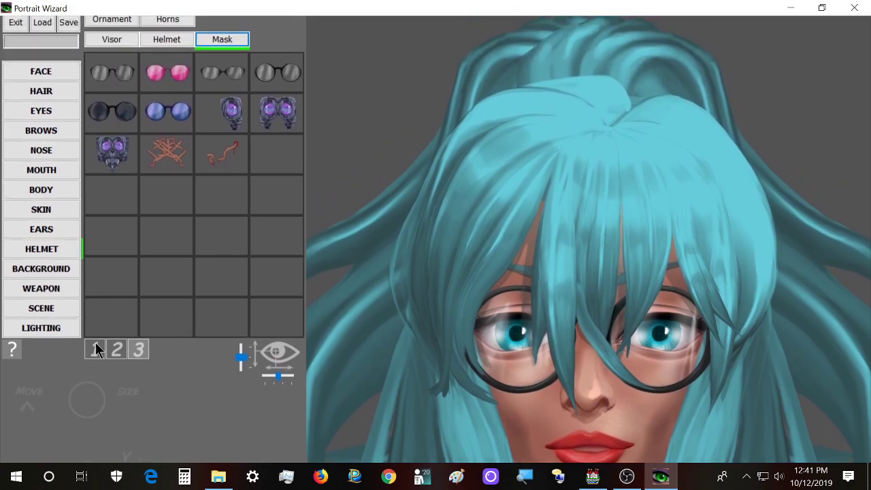
Try the tangled worm mask and the single bleeding worm mask, and refit the thick black-framed clear round glasses
{"action": "left_click", "coordinate": [175, 152]}
{"action": "scroll", "coordinate": [220, 160], "scroll_direction": "down", "scroll_amount": 1}
{"action": "left_click", "coordinate": [219, 153]}
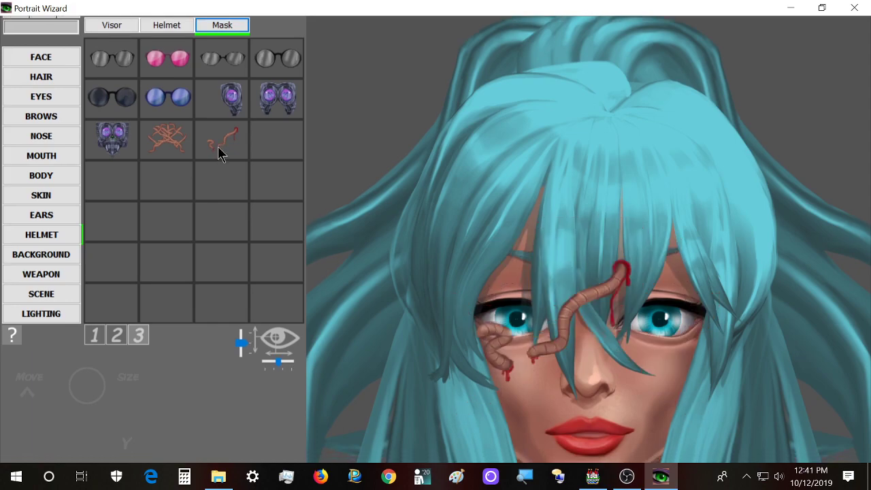
{"action": "left_click", "coordinate": [278, 60]}
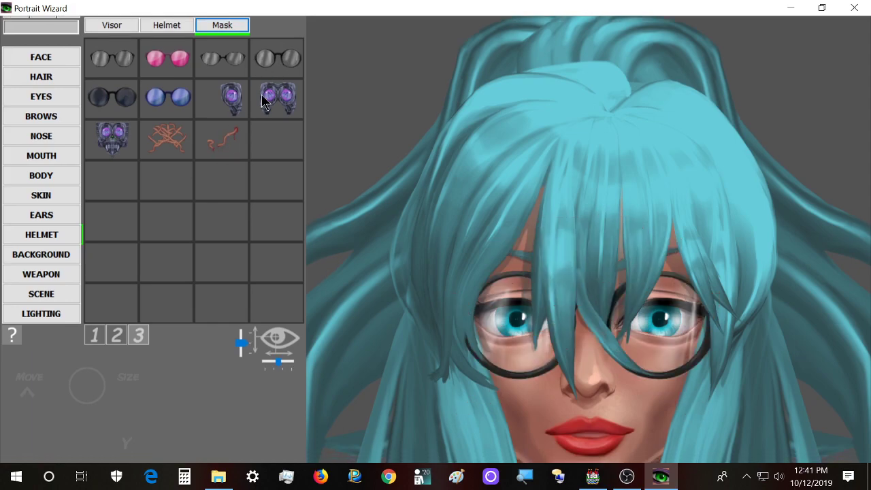
{"action": "scroll", "coordinate": [151, 267], "scroll_direction": "up", "scroll_amount": 1}
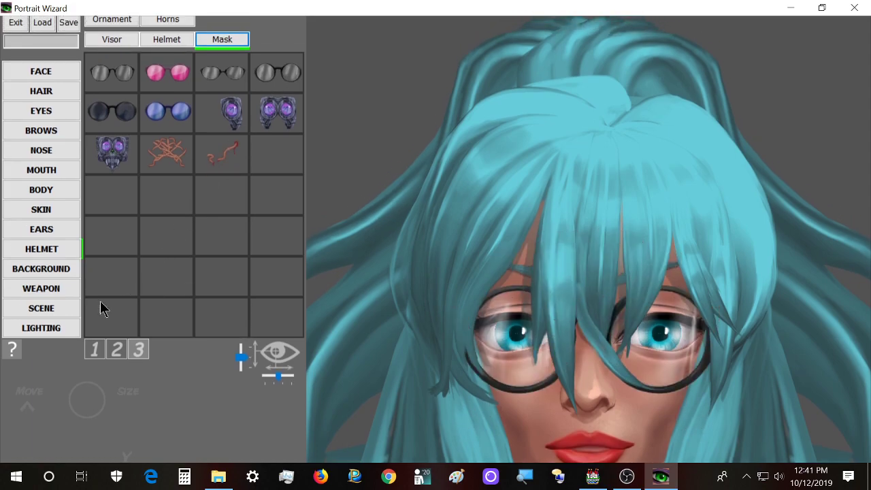
Try the blue-tinted glasses and the single and double purple-lens eyepieces, and put the clear round glasses back on
{"action": "left_click", "coordinate": [163, 123]}
{"action": "left_click", "coordinate": [230, 127]}
{"action": "left_click", "coordinate": [263, 128]}
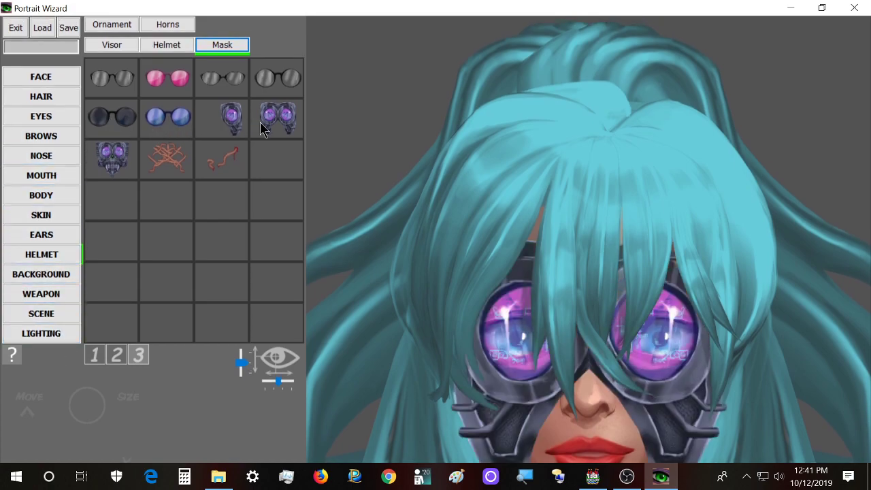
{"action": "left_click", "coordinate": [271, 78]}
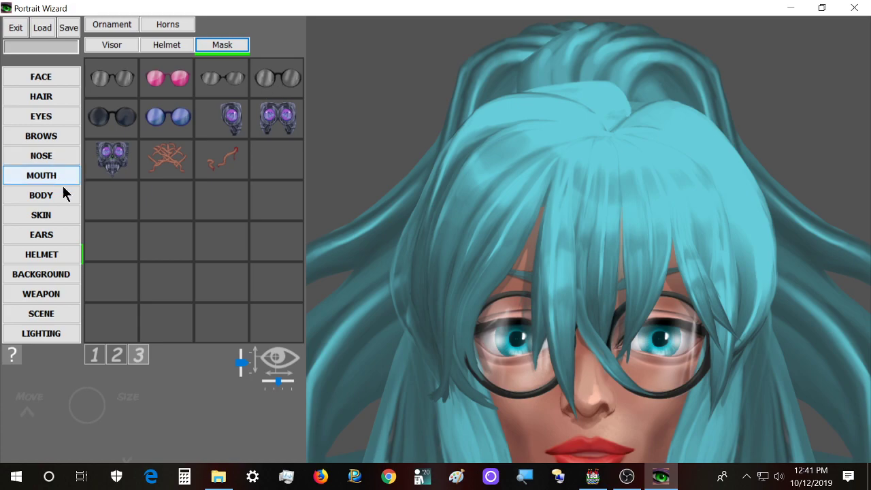
Look through the available background options, including the second and third layer slots
{"action": "left_click", "coordinate": [66, 279]}
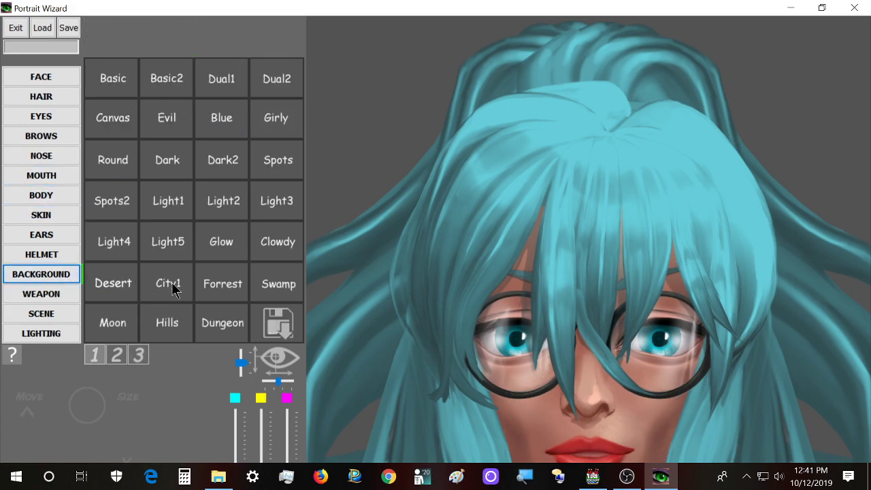
{"action": "scroll", "coordinate": [171, 290], "scroll_direction": "down", "scroll_amount": 2}
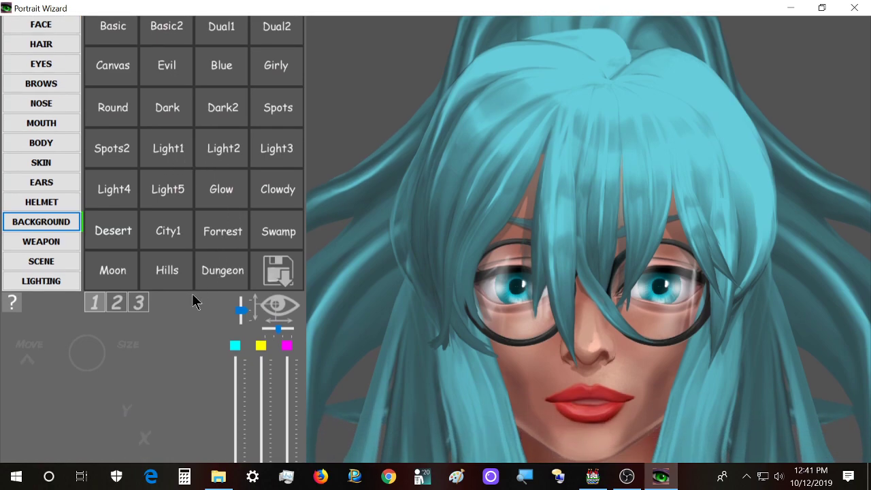
{"action": "scroll", "coordinate": [193, 296], "scroll_direction": "up", "scroll_amount": 5}
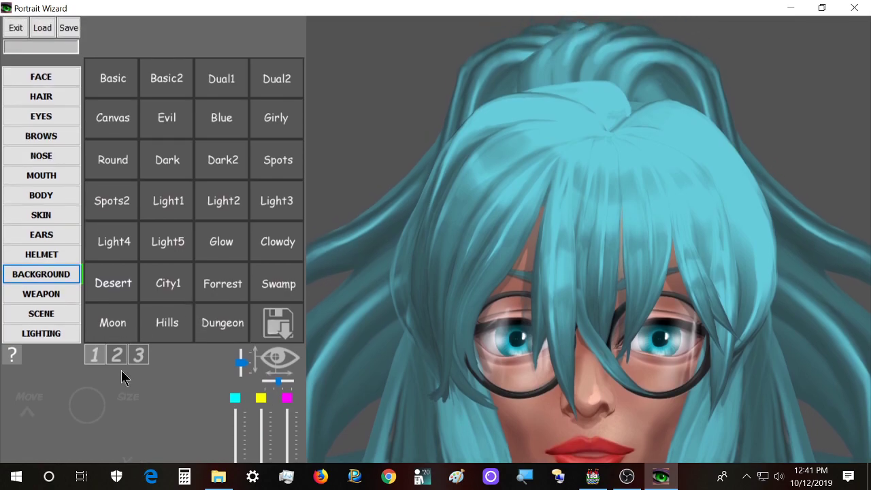
{"action": "left_click", "coordinate": [125, 360]}
{"action": "left_click", "coordinate": [140, 360]}
{"action": "left_click", "coordinate": [97, 365]}
{"action": "scroll", "coordinate": [159, 371], "scroll_direction": "down", "scroll_amount": 4}
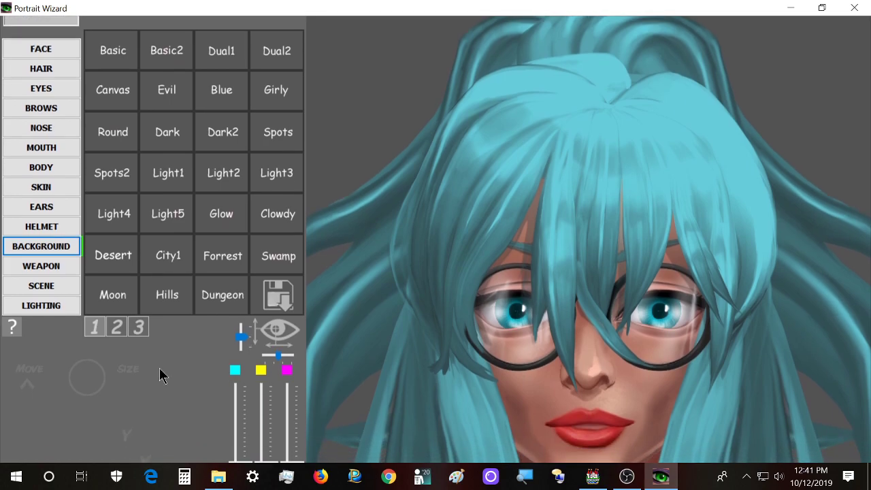
{"action": "scroll", "coordinate": [159, 371], "scroll_direction": "up", "scroll_amount": 2}
{"action": "scroll", "coordinate": [159, 371], "scroll_direction": "up", "scroll_amount": 2}
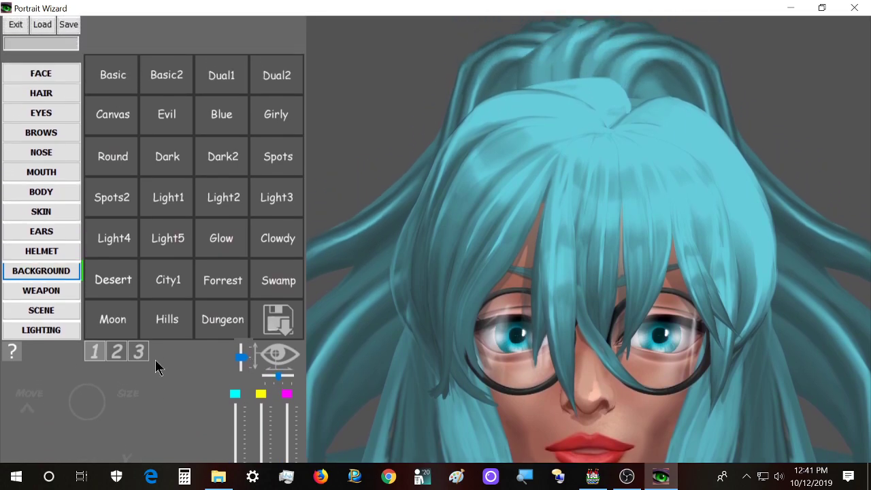
Save the portrait under the name Tachibana
{"action": "left_click", "coordinate": [72, 52]}
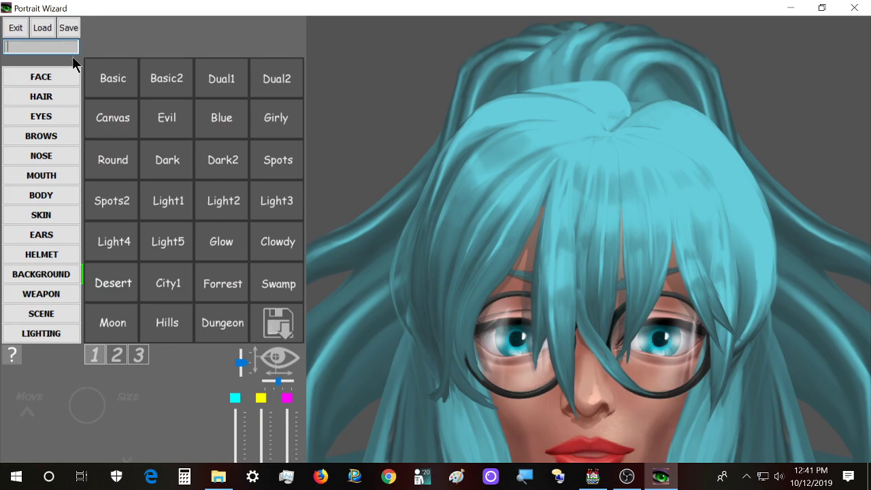
{"action": "type", "text": "Tachibana"}
{"action": "left_click", "coordinate": [71, 31]}
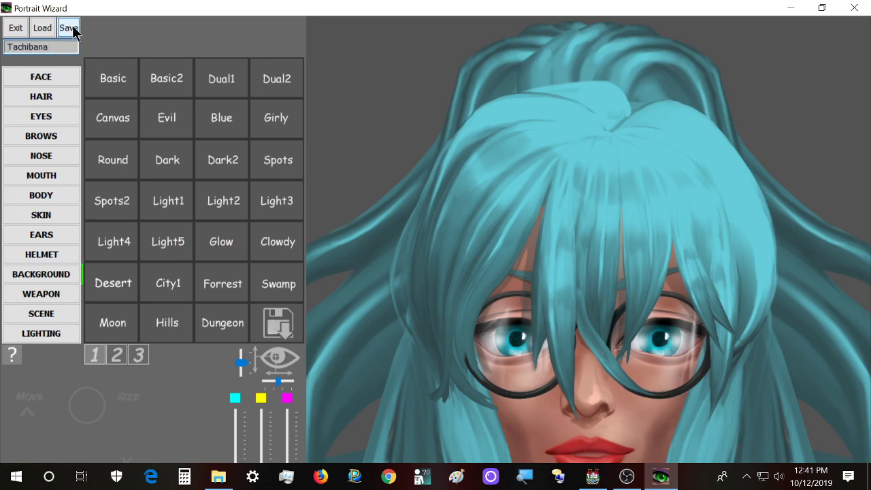
Switch to File Explorer, view the saved image Tachibana.bmp from the Portraits folder, and close it
{"action": "left_click", "coordinate": [216, 475]}
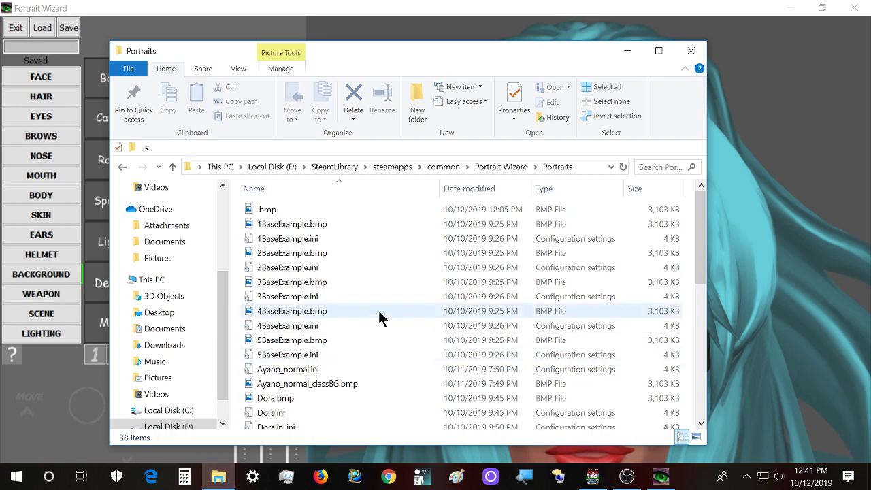
{"action": "scroll", "coordinate": [379, 317], "scroll_direction": "down", "scroll_amount": 7}
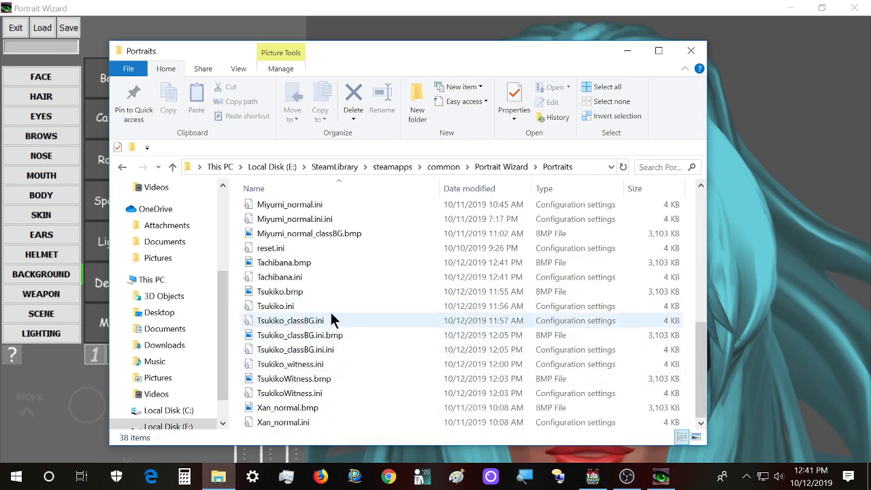
{"action": "double_click", "coordinate": [326, 262]}
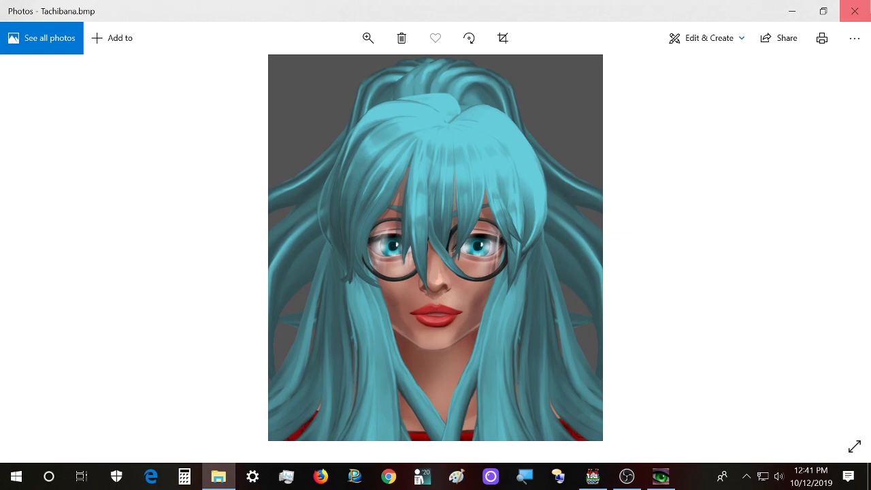
{"action": "left_click", "coordinate": [854, 11]}
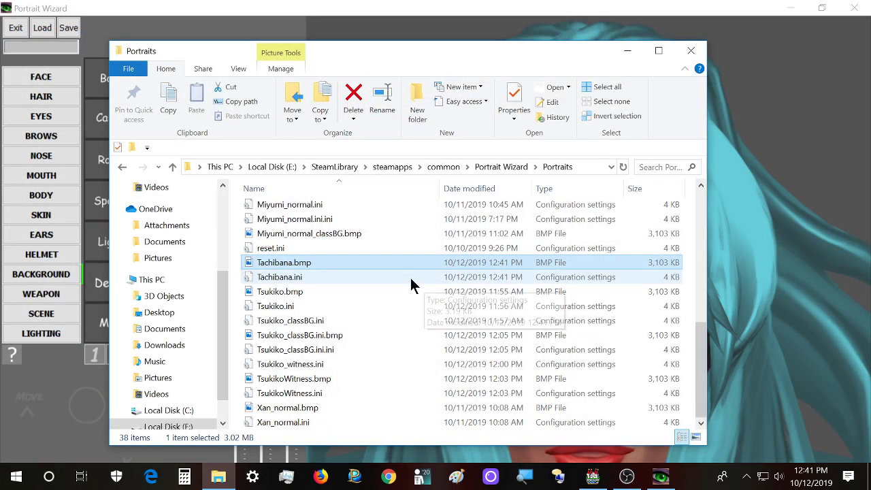
Inspect the stored settings in Tachibana.ini, close the file, and return to Portrait Wizard
{"action": "double_click", "coordinate": [316, 279]}
{"action": "scroll", "coordinate": [200, 238], "scroll_direction": "down", "scroll_amount": 10}
{"action": "left_click_drag", "start_coordinate": [154, 234], "coordinate": [196, 401]}
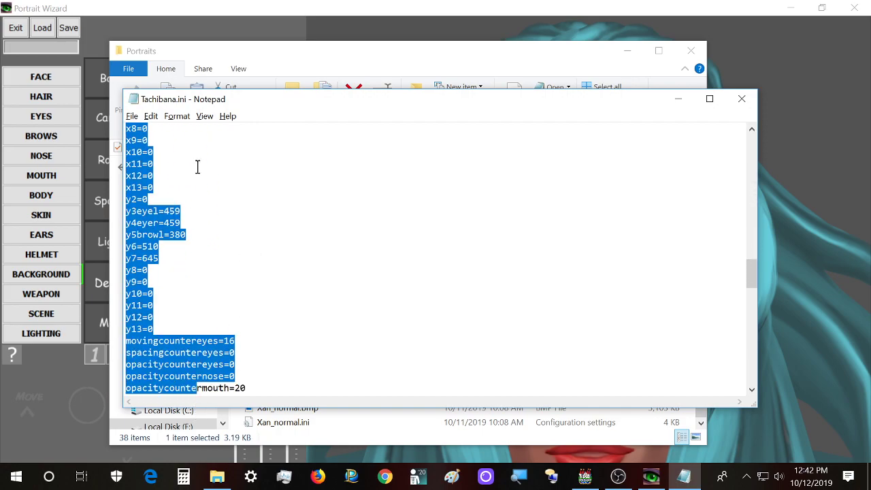
{"action": "left_click", "coordinate": [740, 102]}
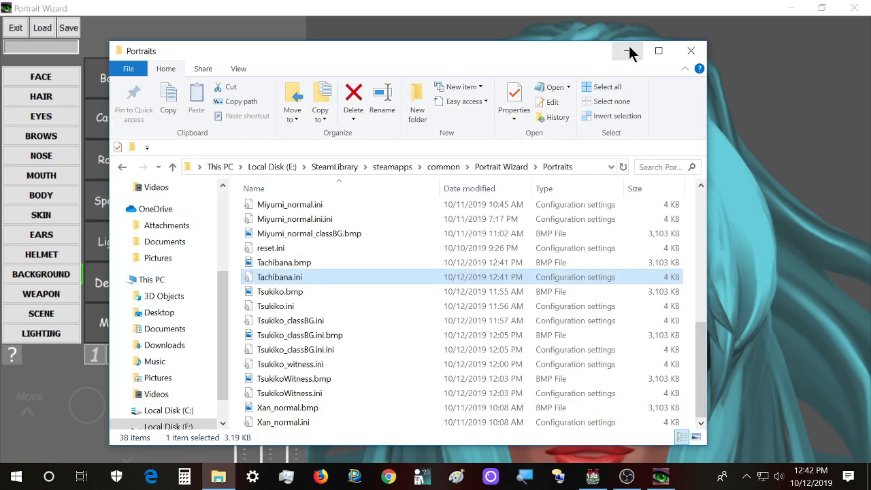
{"action": "left_click", "coordinate": [627, 50]}
Open the list of saved portraits and check Ayano_normal.ini, Miyumi_angry.ini and Miyumi_angry.ini.ini for previews
{"action": "left_click", "coordinate": [41, 28]}
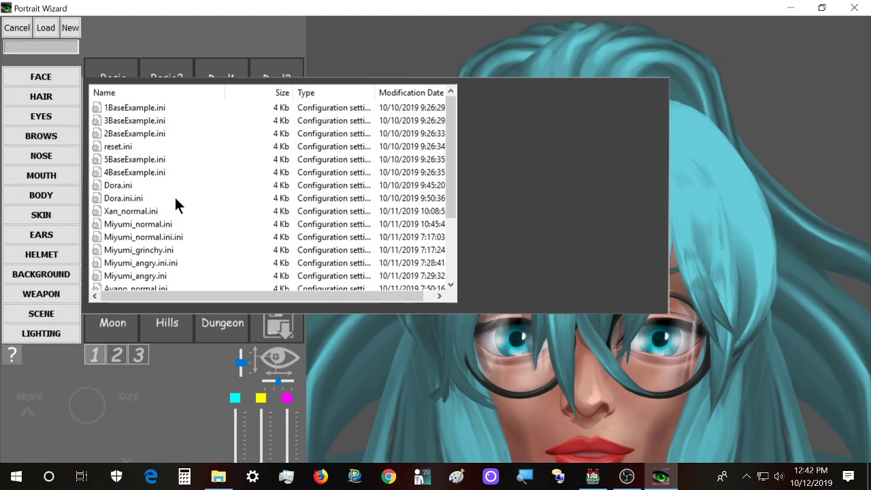
{"action": "scroll", "coordinate": [170, 220], "scroll_direction": "down", "scroll_amount": 3}
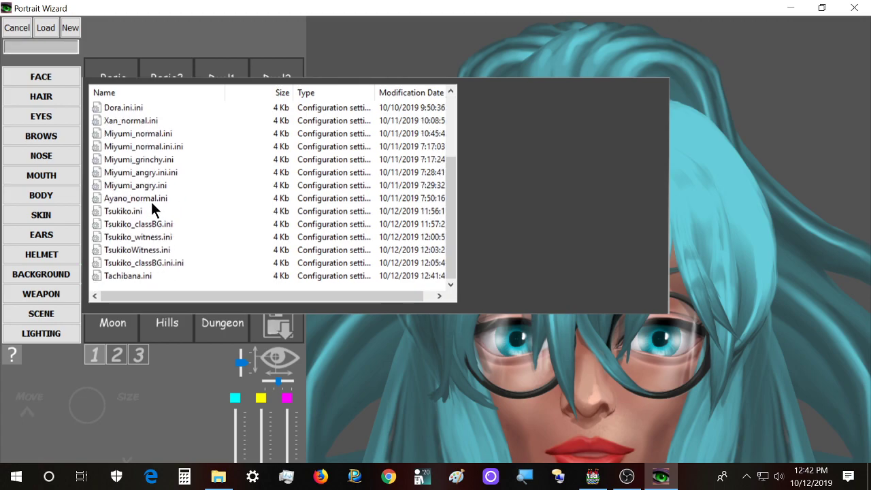
{"action": "left_click", "coordinate": [153, 200]}
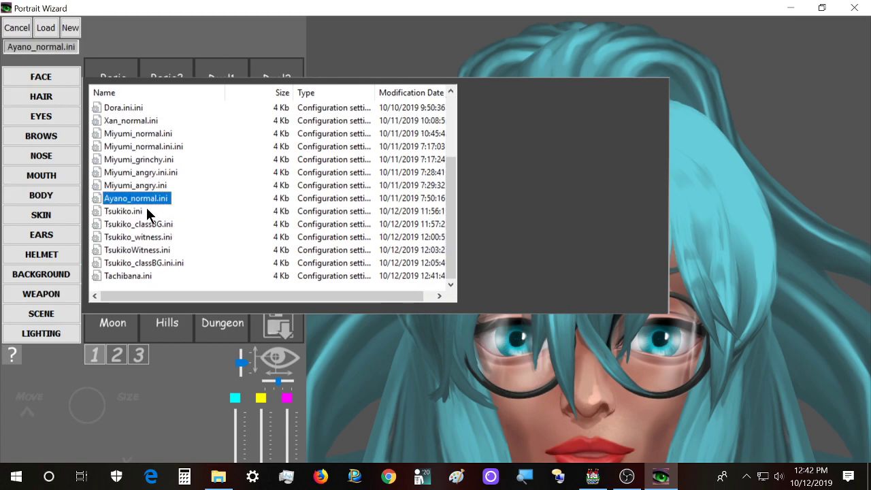
{"action": "scroll", "coordinate": [147, 208], "scroll_direction": "up", "scroll_amount": 1}
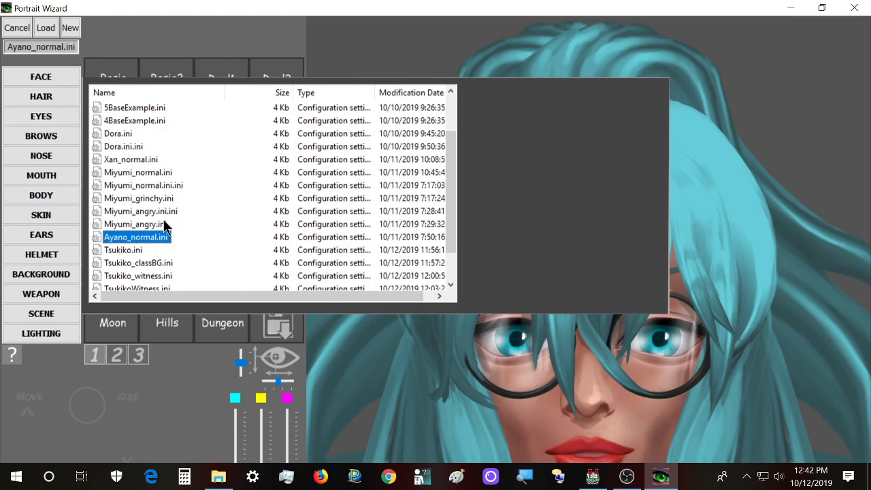
{"action": "left_click", "coordinate": [167, 225]}
{"action": "left_click", "coordinate": [180, 210]}
{"action": "left_click", "coordinate": [178, 211], "text": "ctrl"}
{"action": "left_click", "coordinate": [170, 224]}
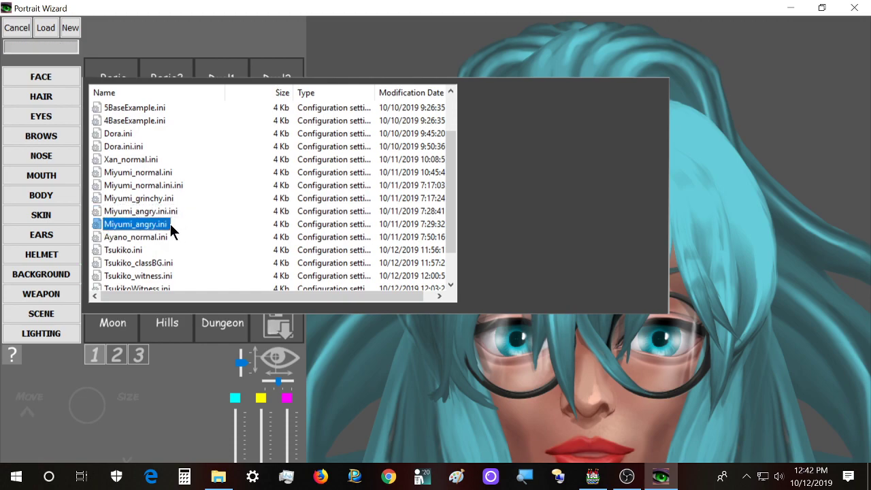
{"action": "left_click", "coordinate": [167, 234]}
{"action": "scroll", "coordinate": [193, 245], "scroll_direction": "down", "scroll_amount": 1}
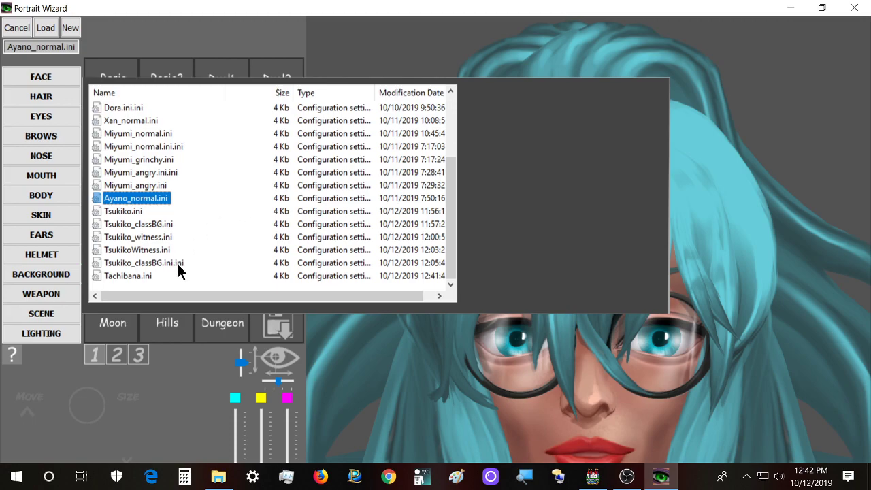
{"action": "scroll", "coordinate": [174, 269], "scroll_direction": "up", "scroll_amount": 1}
{"action": "scroll", "coordinate": [174, 270], "scroll_direction": "down", "scroll_amount": 1}
{"action": "scroll", "coordinate": [174, 269], "scroll_direction": "up", "scroll_amount": 2}
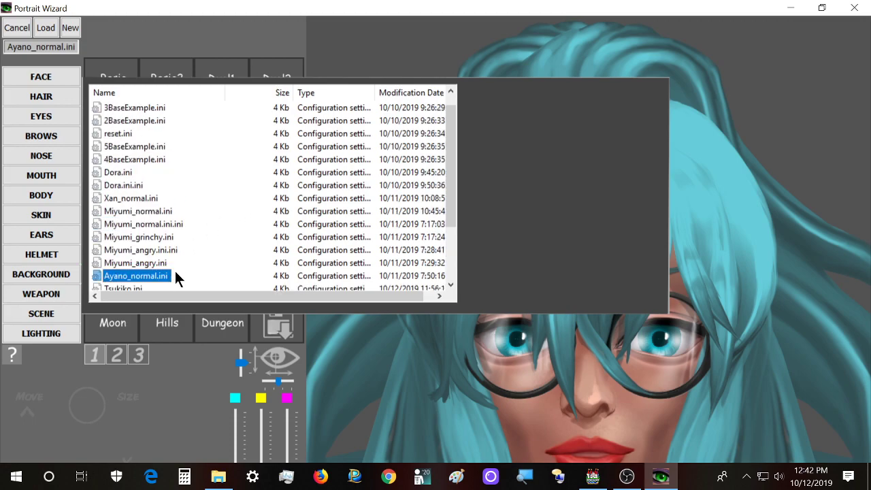
{"action": "scroll", "coordinate": [167, 198], "scroll_direction": "down", "scroll_amount": 2}
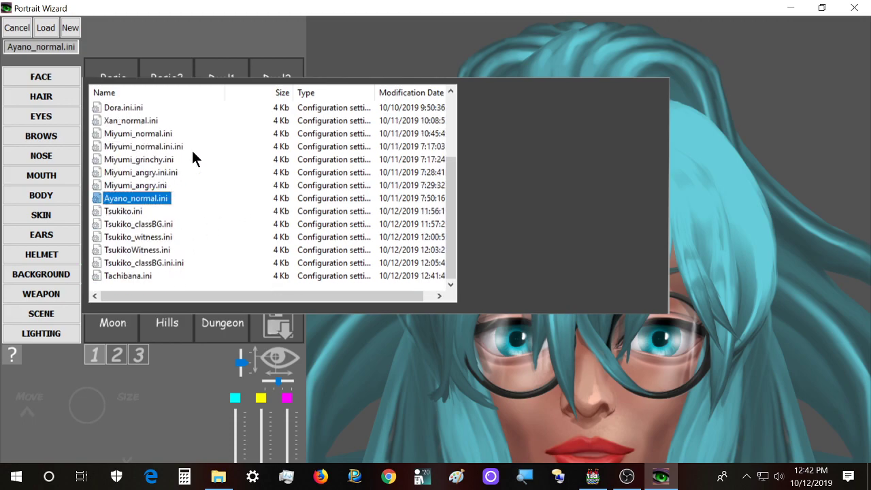
Compare the preview of Tachibana.ini with those of the Tsukiko saves, and leave the list without loading a portrait
{"action": "left_click", "coordinate": [138, 275]}
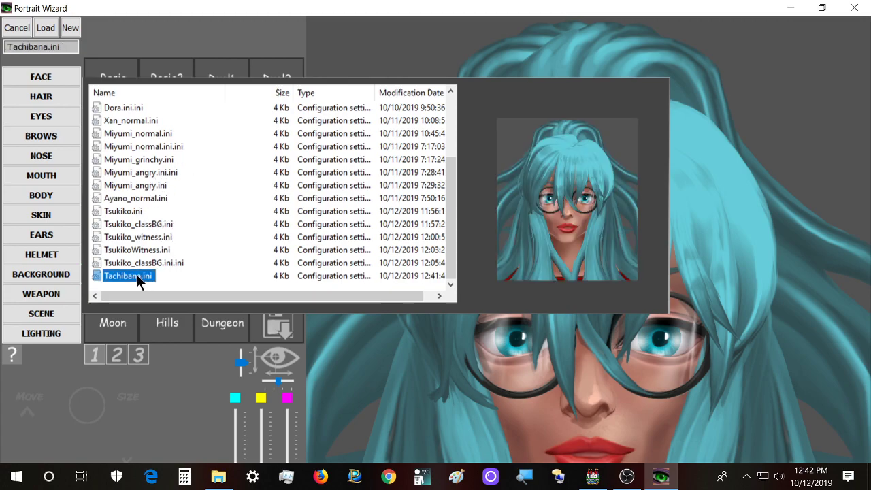
{"action": "left_click", "coordinate": [155, 262]}
{"action": "left_click", "coordinate": [164, 250]}
{"action": "left_click", "coordinate": [172, 234]}
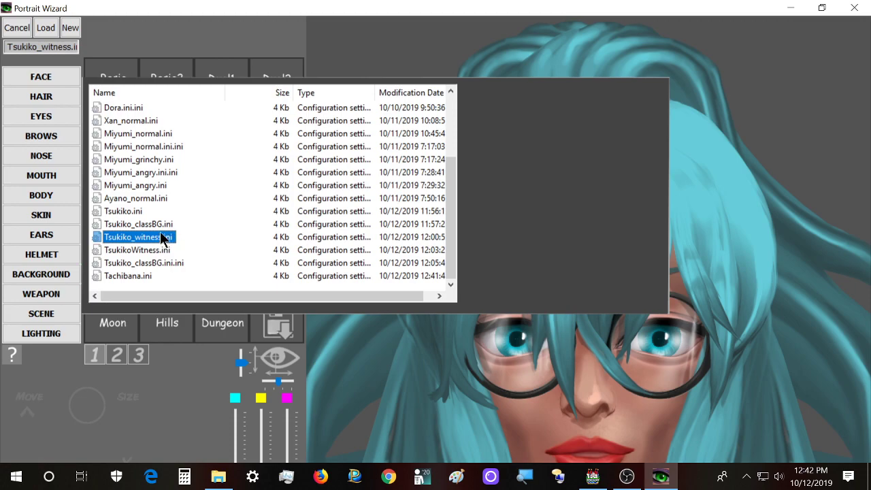
{"action": "left_click", "coordinate": [163, 225]}
{"action": "left_click", "coordinate": [155, 234]}
{"action": "left_click", "coordinate": [149, 264]}
{"action": "left_click", "coordinate": [139, 274]}
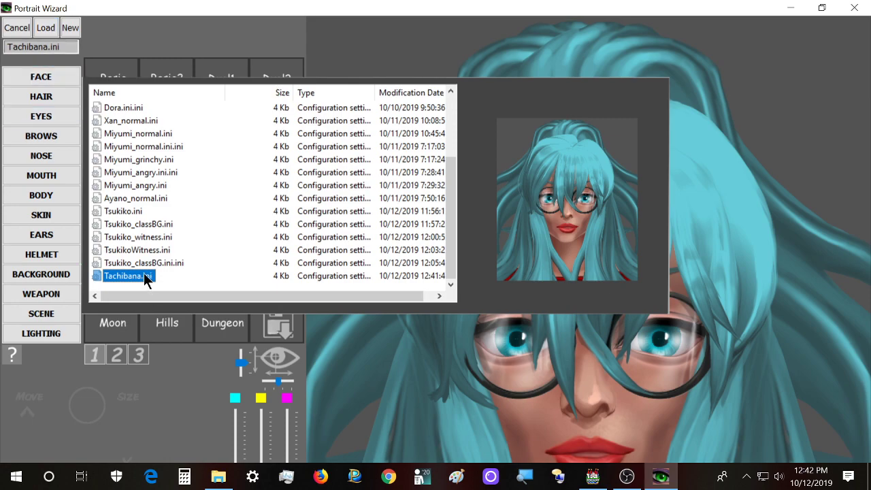
{"action": "left_click", "coordinate": [17, 28]}
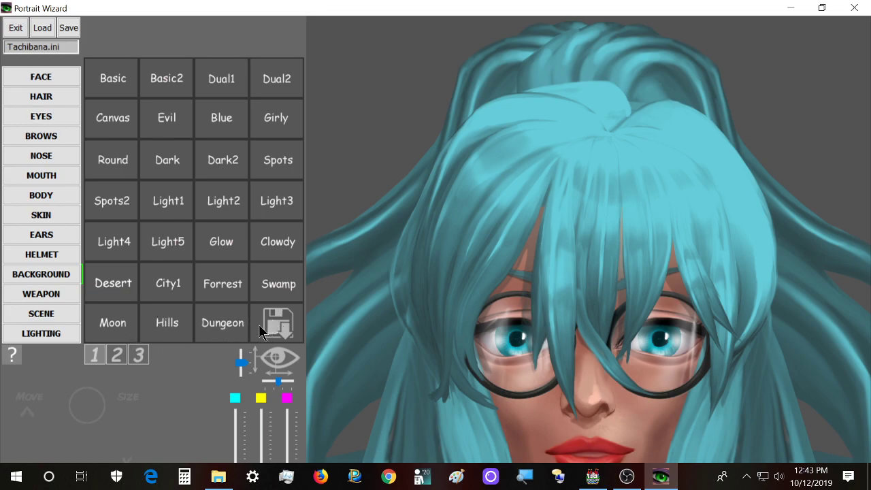
Try the twin swords on the back, the claw-guarded sword and the blue-guarded sword, and place the engraved axe beside the face
{"action": "left_click", "coordinate": [55, 296]}
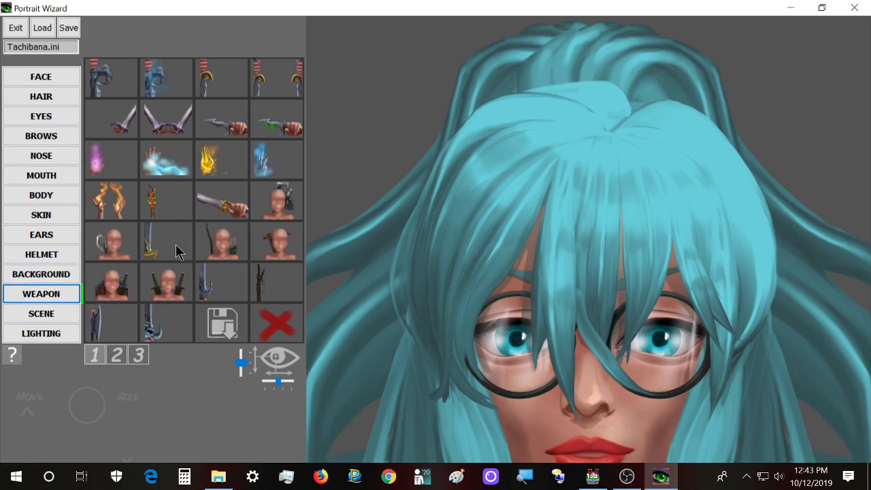
{"action": "scroll", "coordinate": [176, 245], "scroll_direction": "down", "scroll_amount": 3}
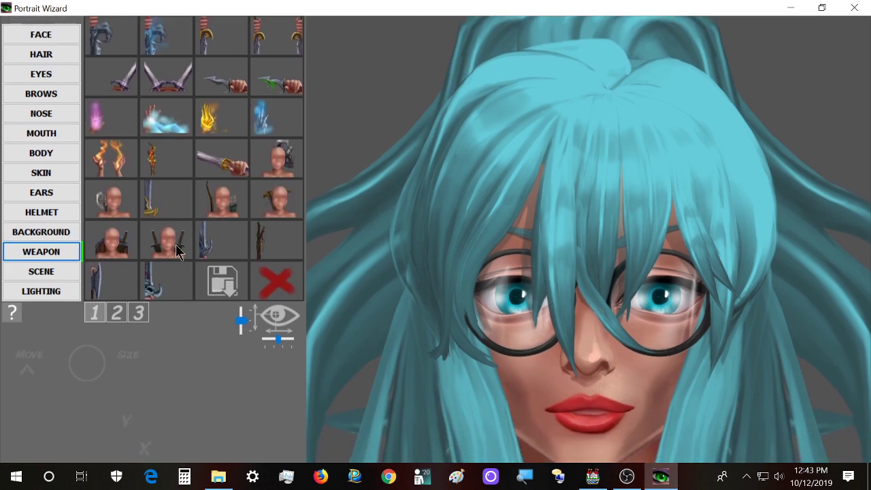
{"action": "left_click", "coordinate": [176, 245]}
{"action": "left_click", "coordinate": [222, 252]}
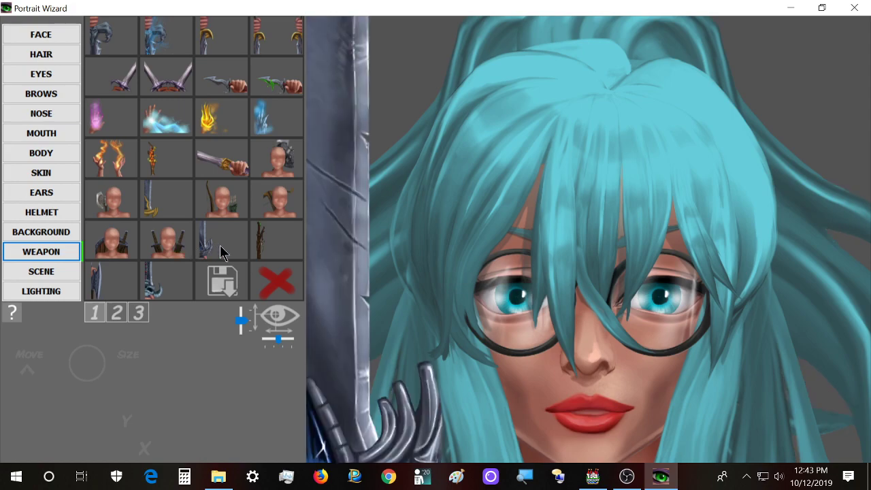
{"action": "scroll", "coordinate": [222, 252], "scroll_direction": "down", "scroll_amount": 6}
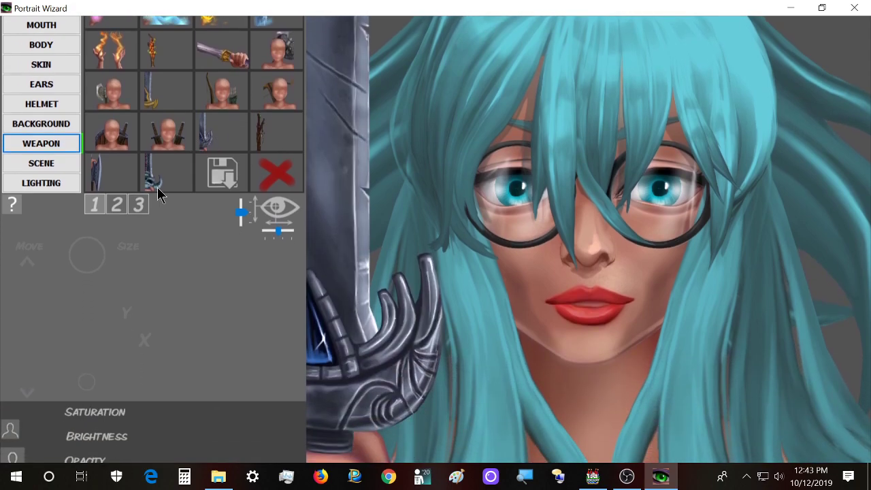
{"action": "left_click", "coordinate": [157, 187]}
{"action": "left_click", "coordinate": [113, 165]}
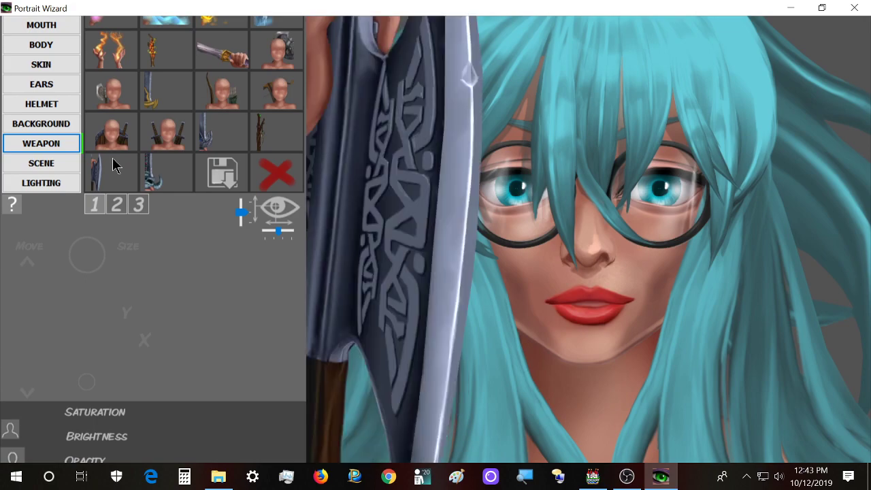
Try the pair of gold-hilted swords held in both hands and the gnarled wooden staff with the feather
{"action": "scroll", "coordinate": [113, 165], "scroll_direction": "up", "scroll_amount": 8}
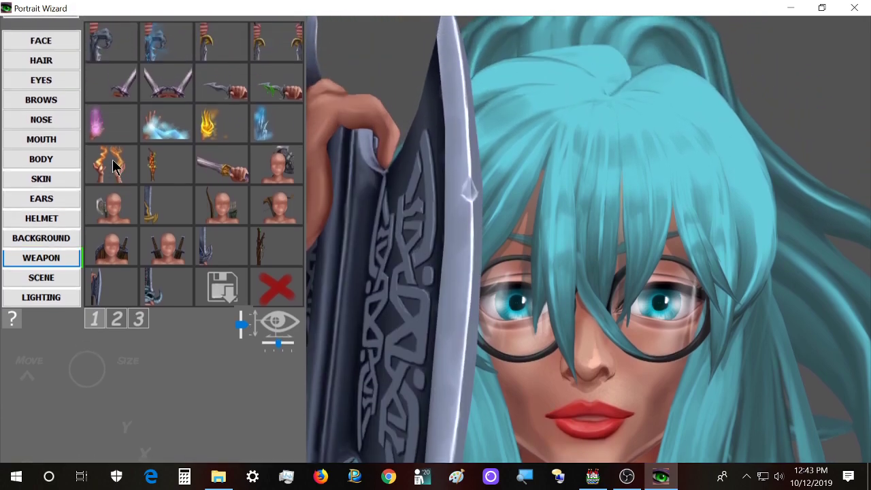
{"action": "scroll", "coordinate": [113, 161], "scroll_direction": "up", "scroll_amount": 2}
{"action": "left_click", "coordinate": [277, 322]}
{"action": "left_click", "coordinate": [272, 119]}
{"action": "scroll", "coordinate": [279, 127], "scroll_direction": "down", "scroll_amount": 3}
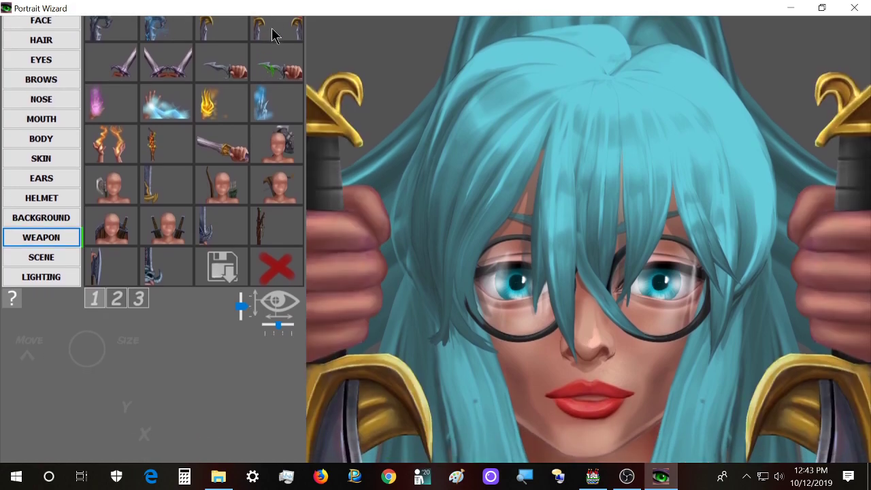
{"action": "scroll", "coordinate": [271, 82], "scroll_direction": "down", "scroll_amount": 4}
{"action": "left_click", "coordinate": [265, 154]}
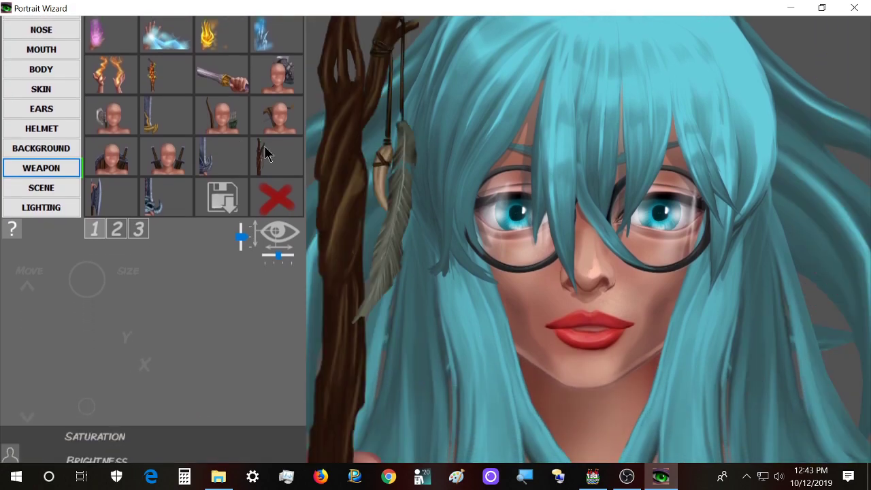
Try the spiked weapon on the back and the twin purple-hilted blades in front of the portrait
{"action": "scroll", "coordinate": [281, 124], "scroll_direction": "down", "scroll_amount": 1}
{"action": "left_click", "coordinate": [285, 67]}
{"action": "scroll", "coordinate": [282, 67], "scroll_direction": "up", "scroll_amount": 3}
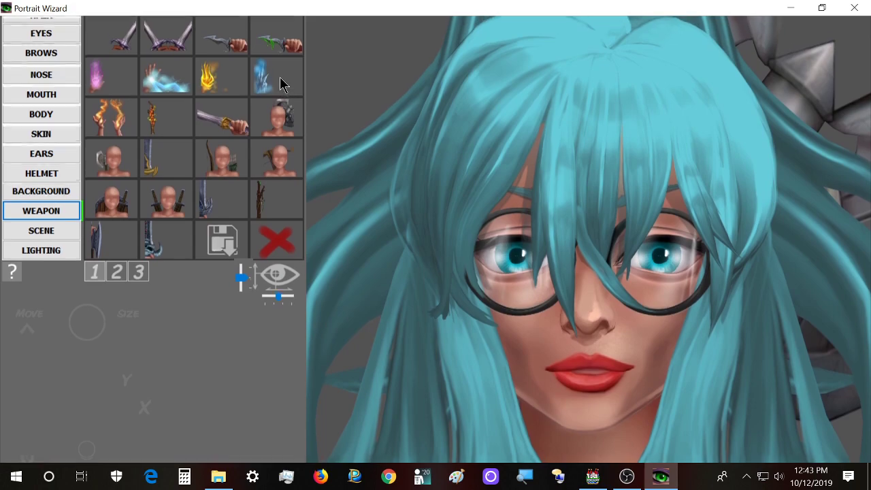
{"action": "scroll", "coordinate": [279, 77], "scroll_direction": "up", "scroll_amount": 4}
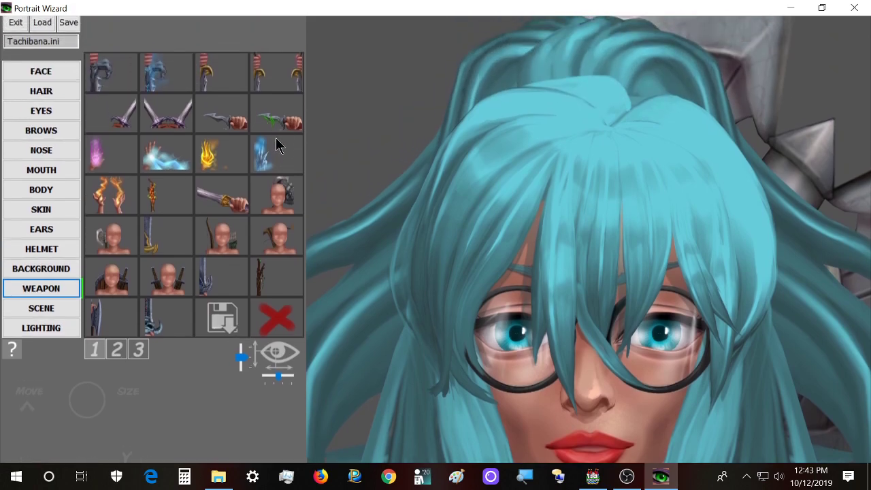
{"action": "scroll", "coordinate": [276, 143], "scroll_direction": "down", "scroll_amount": 3}
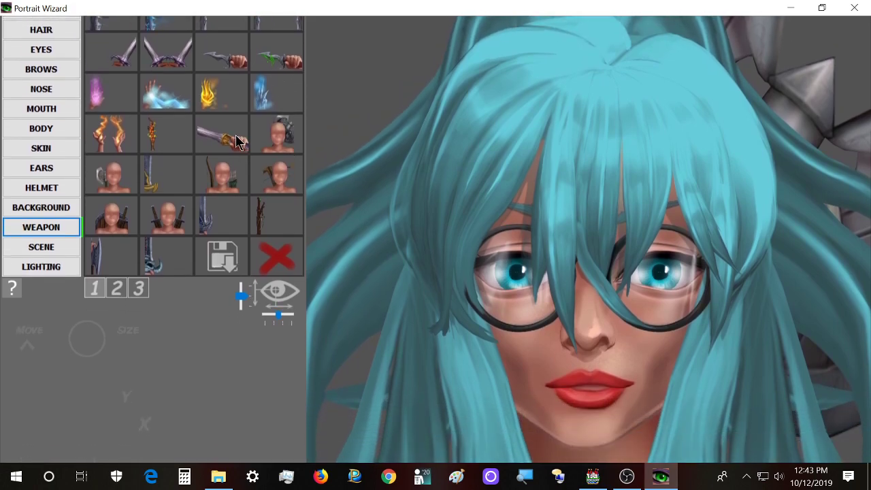
{"action": "scroll", "coordinate": [179, 58], "scroll_direction": "down", "scroll_amount": 1}
{"action": "scroll", "coordinate": [179, 55], "scroll_direction": "up", "scroll_amount": 1}
{"action": "left_click", "coordinate": [177, 61]}
{"action": "scroll", "coordinate": [180, 61], "scroll_direction": "down", "scroll_amount": 2}
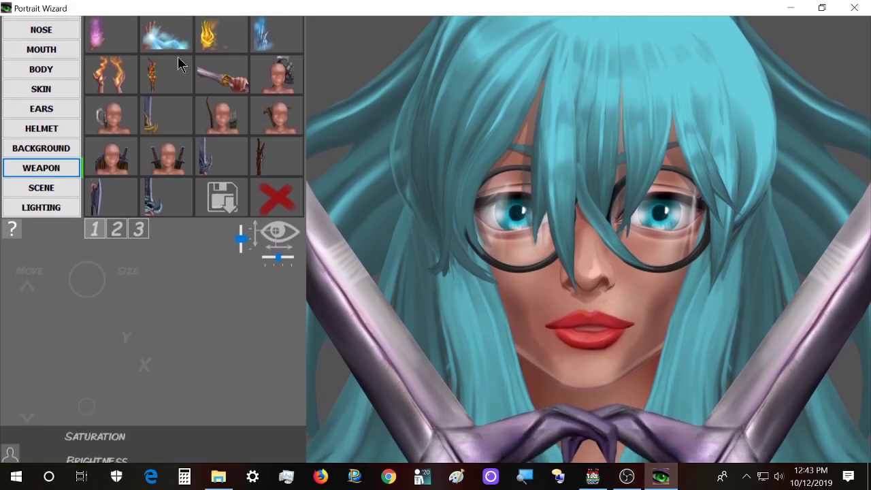
{"action": "scroll", "coordinate": [179, 63], "scroll_direction": "down", "scroll_amount": 4}
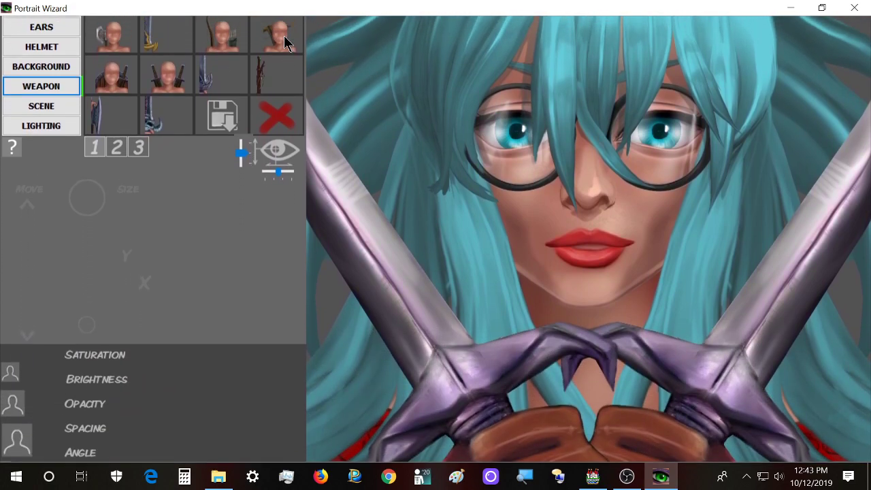
{"action": "scroll", "coordinate": [284, 42], "scroll_direction": "up", "scroll_amount": 6}
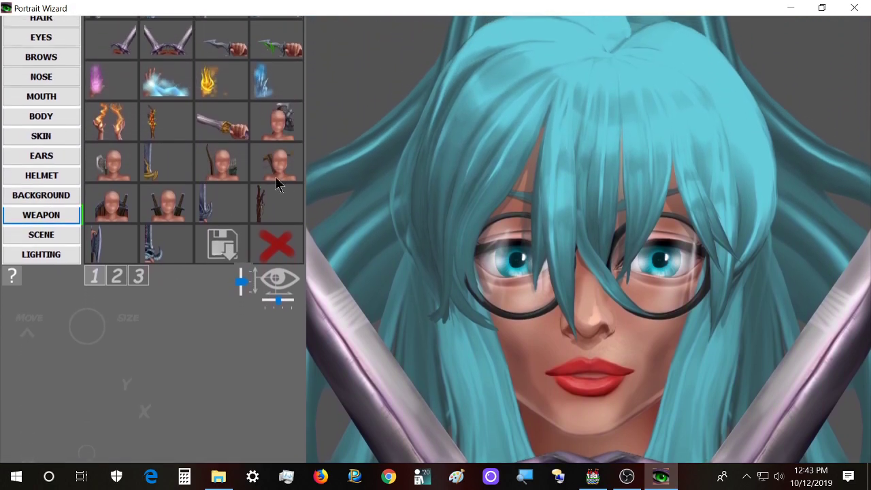
Try the pair of raised hands with rising flames as the weapon
{"action": "scroll", "coordinate": [278, 171], "scroll_direction": "up", "scroll_amount": 1}
{"action": "left_click", "coordinate": [277, 172]}
{"action": "scroll", "coordinate": [277, 172], "scroll_direction": "down", "scroll_amount": 1}
{"action": "scroll", "coordinate": [277, 171], "scroll_direction": "up", "scroll_amount": 2}
{"action": "left_click", "coordinate": [122, 146]}
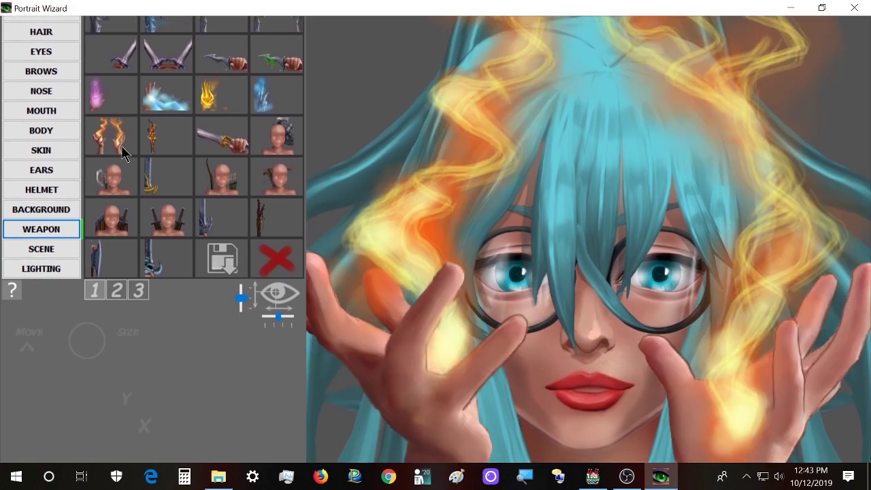
{"action": "scroll", "coordinate": [122, 146], "scroll_direction": "down", "scroll_amount": 2}
{"action": "scroll", "coordinate": [121, 157], "scroll_direction": "up", "scroll_amount": 3}
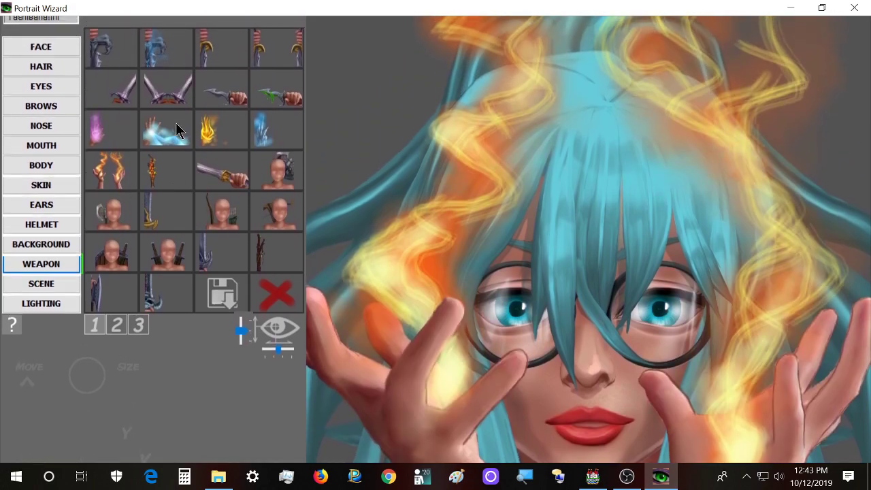
Try the lightning-casting hand, golden flame and ice-covered hand as spell effects on the portrait
{"action": "left_click", "coordinate": [175, 136]}
{"action": "scroll", "coordinate": [202, 98], "scroll_direction": "down", "scroll_amount": 5}
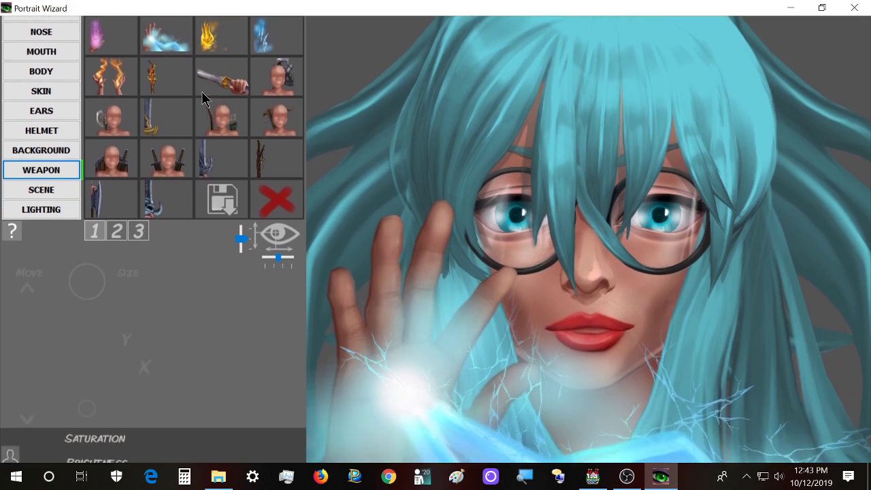
{"action": "scroll", "coordinate": [202, 99], "scroll_direction": "down", "scroll_amount": 2}
{"action": "scroll", "coordinate": [215, 83], "scroll_direction": "up", "scroll_amount": 3}
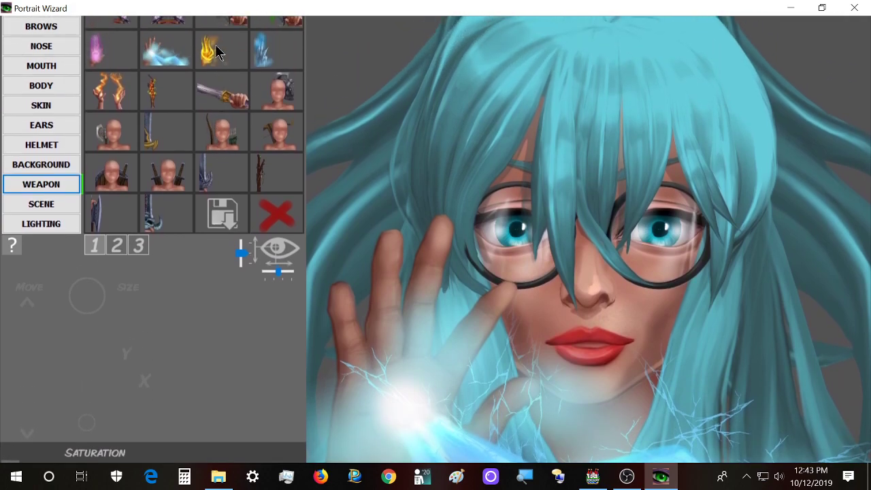
{"action": "left_click", "coordinate": [215, 45]}
{"action": "scroll", "coordinate": [285, 40], "scroll_direction": "down", "scroll_amount": 1}
{"action": "scroll", "coordinate": [285, 41], "scroll_direction": "up", "scroll_amount": 1}
{"action": "left_click", "coordinate": [284, 41]}
{"action": "scroll", "coordinate": [276, 39], "scroll_direction": "down", "scroll_amount": 1}
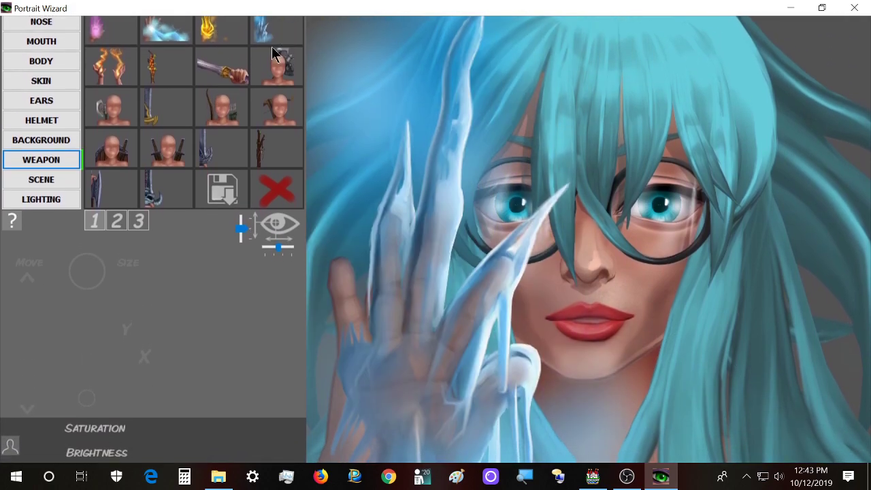
From the second weapon set, try the yellow-green glowing hands and the casting hands with glowing rune circles
{"action": "left_click", "coordinate": [117, 223]}
{"action": "scroll", "coordinate": [156, 225], "scroll_direction": "up", "scroll_amount": 2}
{"action": "left_click", "coordinate": [177, 219]}
{"action": "scroll", "coordinate": [171, 196], "scroll_direction": "down", "scroll_amount": 3}
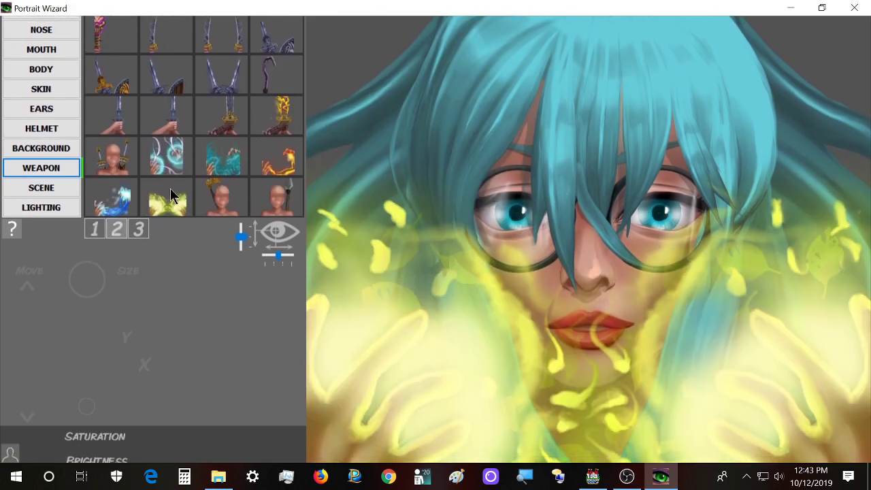
{"action": "scroll", "coordinate": [170, 192], "scroll_direction": "down", "scroll_amount": 3}
{"action": "scroll", "coordinate": [156, 181], "scroll_direction": "up", "scroll_amount": 2}
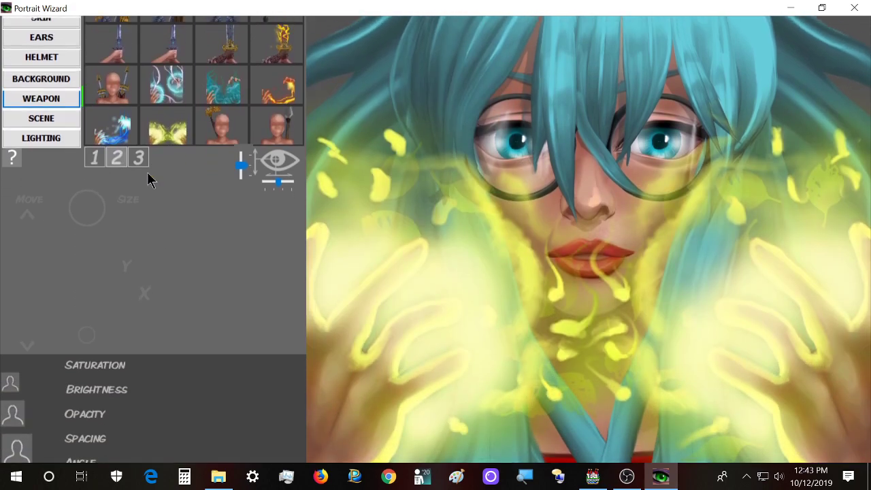
{"action": "left_click", "coordinate": [149, 112]}
{"action": "scroll", "coordinate": [163, 96], "scroll_direction": "down", "scroll_amount": 1}
{"action": "left_click", "coordinate": [181, 81]}
{"action": "scroll", "coordinate": [224, 95], "scroll_direction": "up", "scroll_amount": 2}
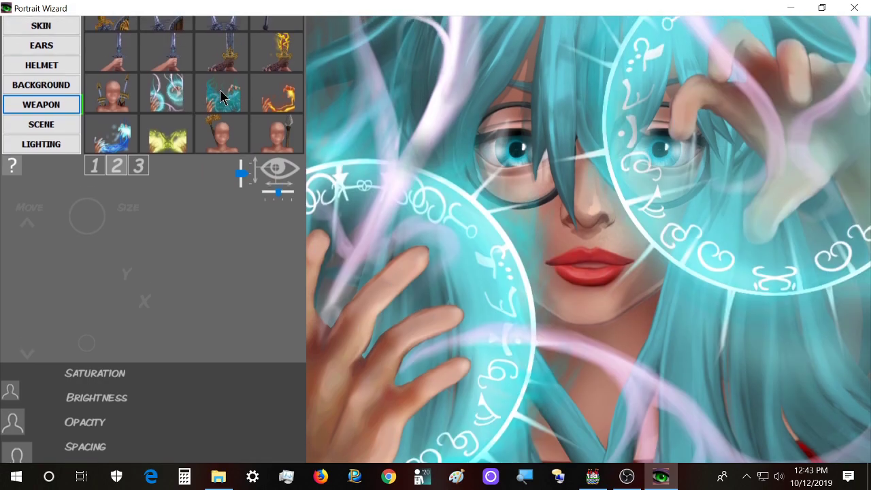
Compare the teal spirit creature spell with the fire spell, and apply the teal spirit creature to the portrait
{"action": "left_click", "coordinate": [227, 107]}
{"action": "left_click", "coordinate": [266, 118]}
{"action": "left_click", "coordinate": [232, 113]}
{"action": "left_click", "coordinate": [279, 127]}
{"action": "left_click", "coordinate": [240, 127]}
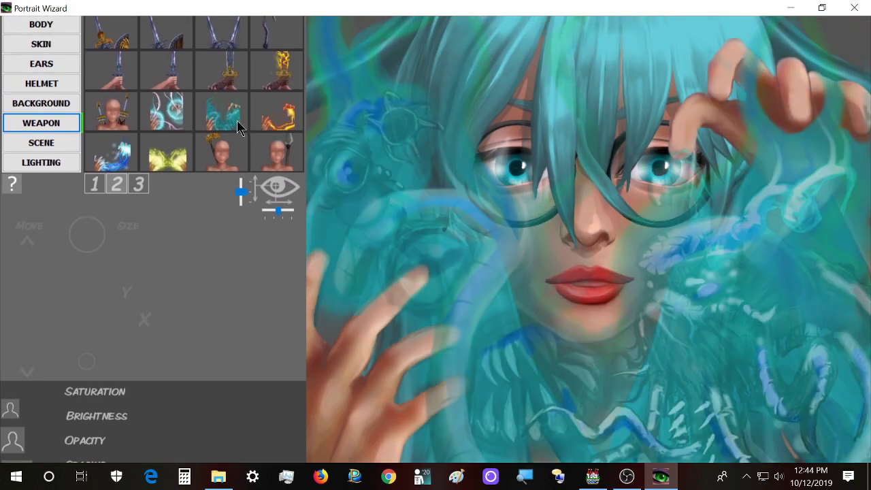
{"action": "scroll", "coordinate": [239, 126], "scroll_direction": "down", "scroll_amount": 3}
{"action": "scroll", "coordinate": [245, 130], "scroll_direction": "up", "scroll_amount": 2}
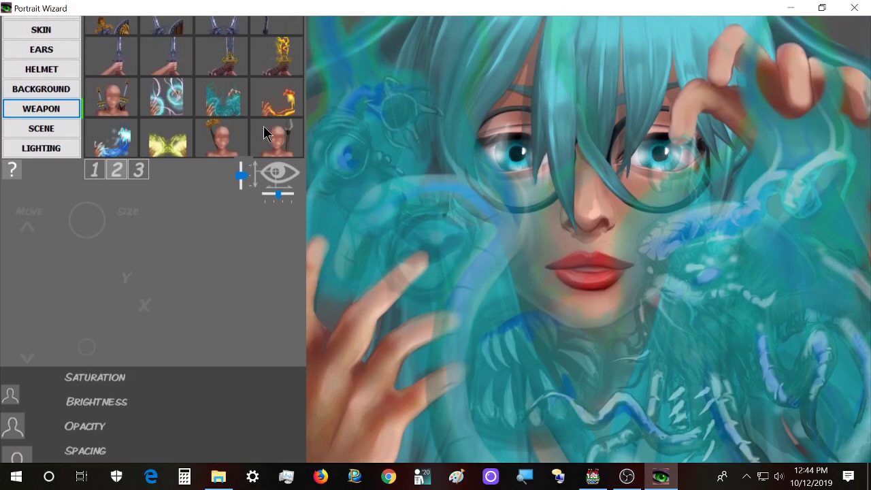
{"action": "scroll", "coordinate": [266, 133], "scroll_direction": "up", "scroll_amount": 7}
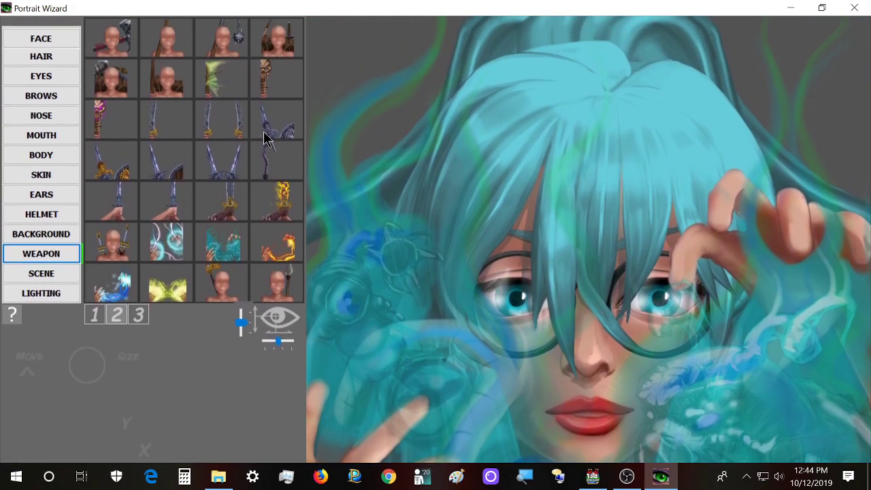
{"action": "scroll", "coordinate": [265, 140], "scroll_direction": "down", "scroll_amount": 4}
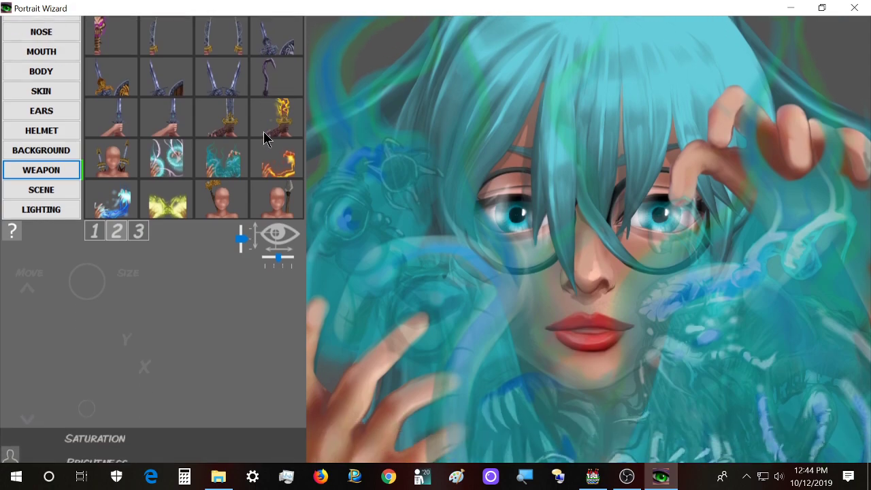
{"action": "scroll", "coordinate": [264, 133], "scroll_direction": "down", "scroll_amount": 5}
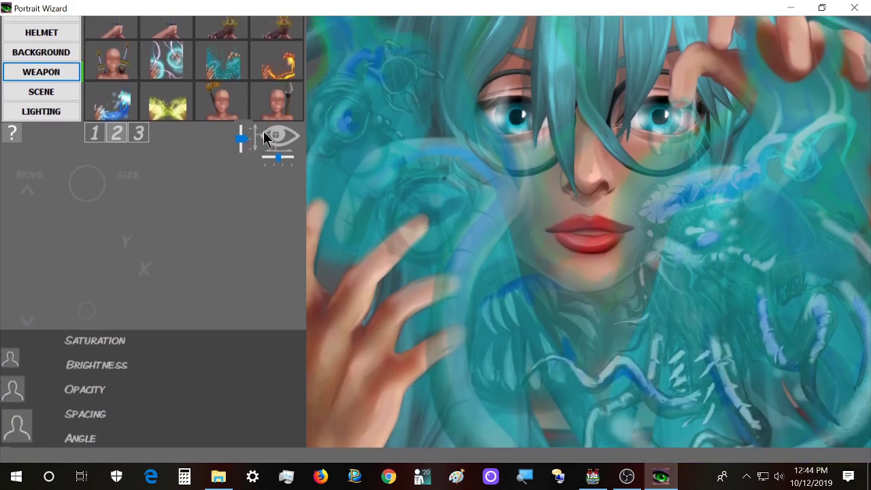
Save the portrait under the file name Spellcaster
{"action": "scroll", "coordinate": [264, 136], "scroll_direction": "up", "scroll_amount": 7}
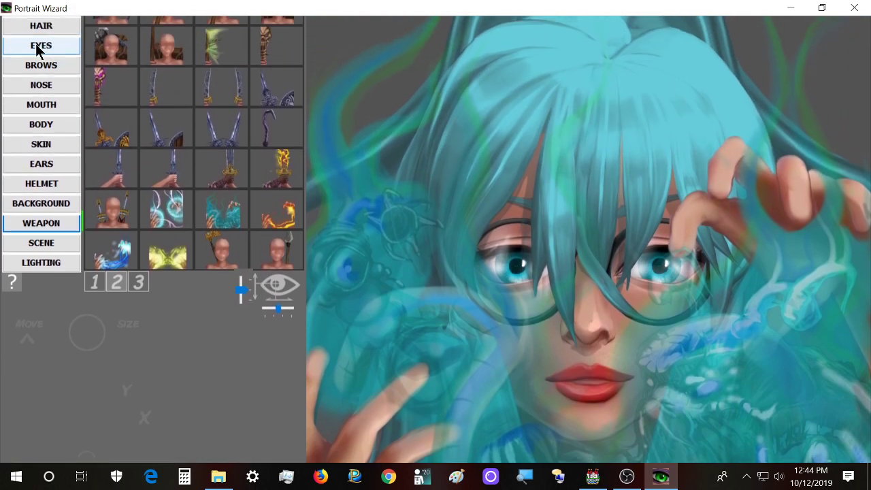
{"action": "scroll", "coordinate": [37, 46], "scroll_direction": "up", "scroll_amount": 4}
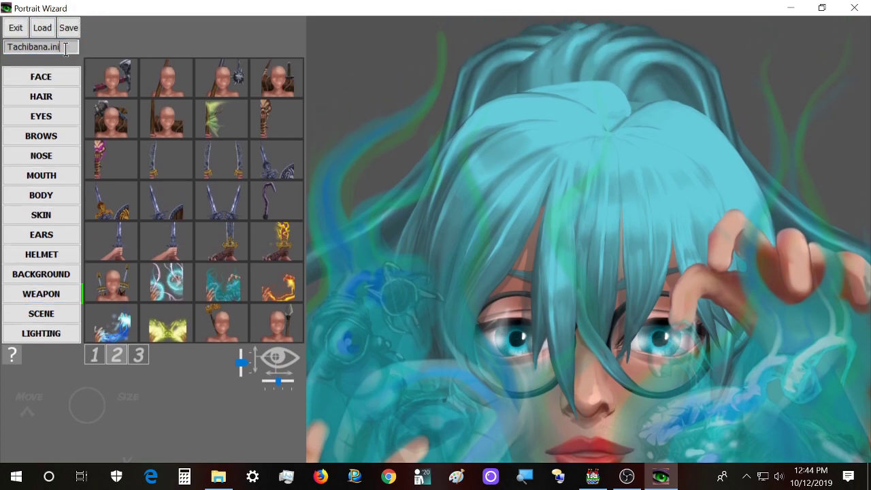
{"action": "left_click_drag", "start_coordinate": [65, 52], "coordinate": [2, 51]}
{"action": "type", "text": "Spellcaster"}
{"action": "left_click", "coordinate": [68, 28]}
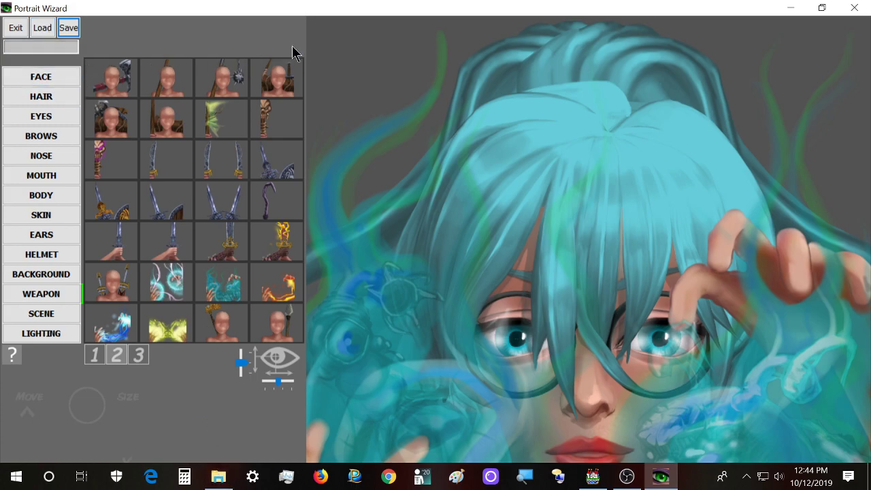
Check the Portraits folder for the Spellcaster files and return to Portrait Wizard
{"action": "left_click", "coordinate": [251, 478]}
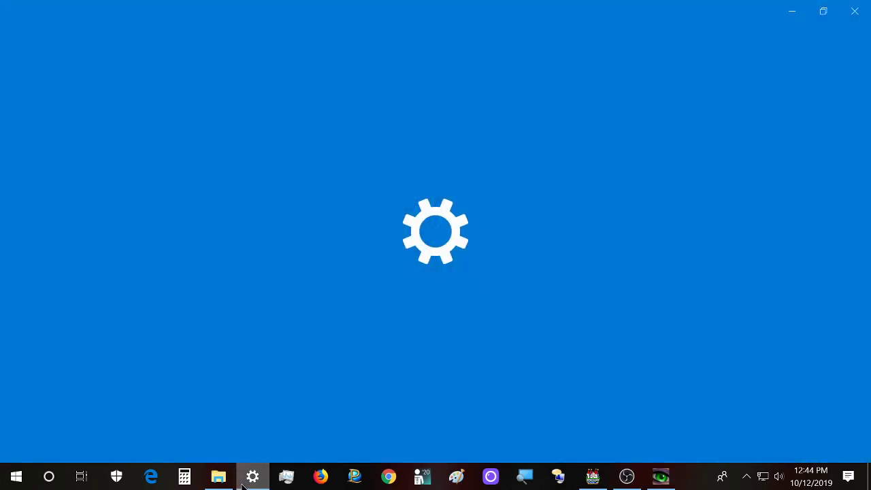
{"action": "left_click", "coordinate": [855, 7]}
{"action": "left_click", "coordinate": [218, 477]}
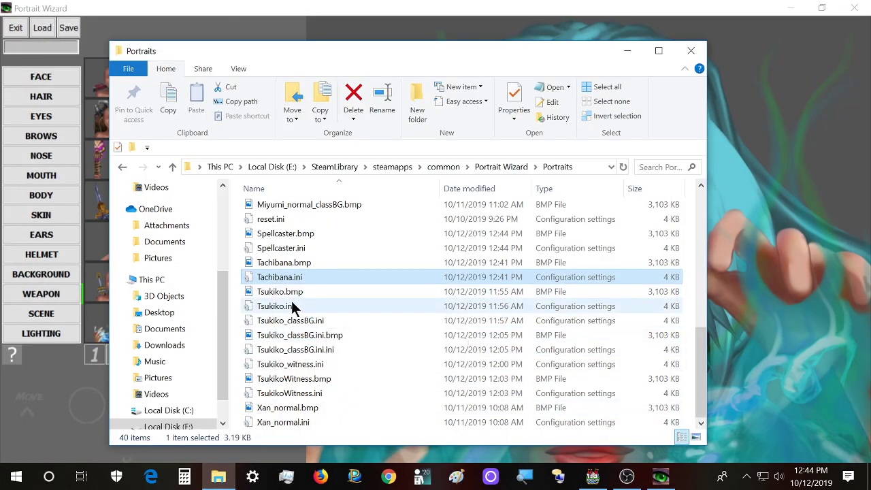
{"action": "left_click", "coordinate": [627, 51]}
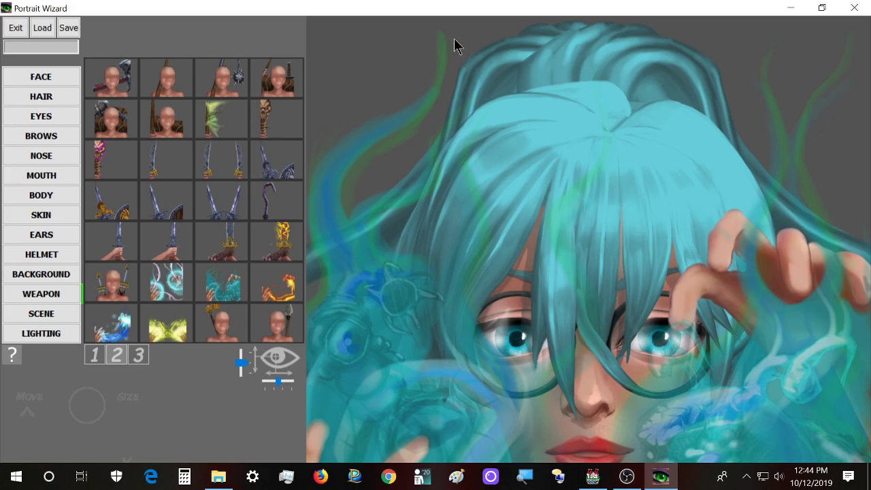
From the third weapon set, try the twin revolvers and the dark blue futuristic gun
{"action": "left_click", "coordinate": [139, 355]}
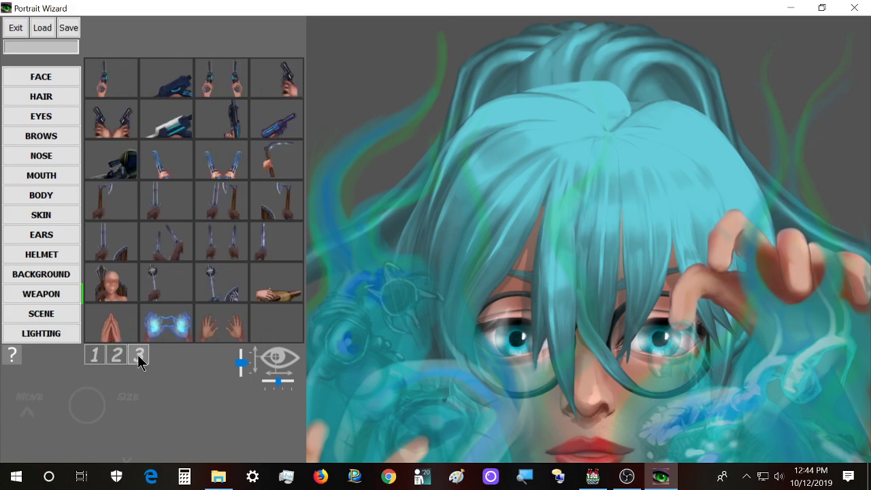
{"action": "left_click", "coordinate": [127, 158]}
{"action": "left_click", "coordinate": [117, 130]}
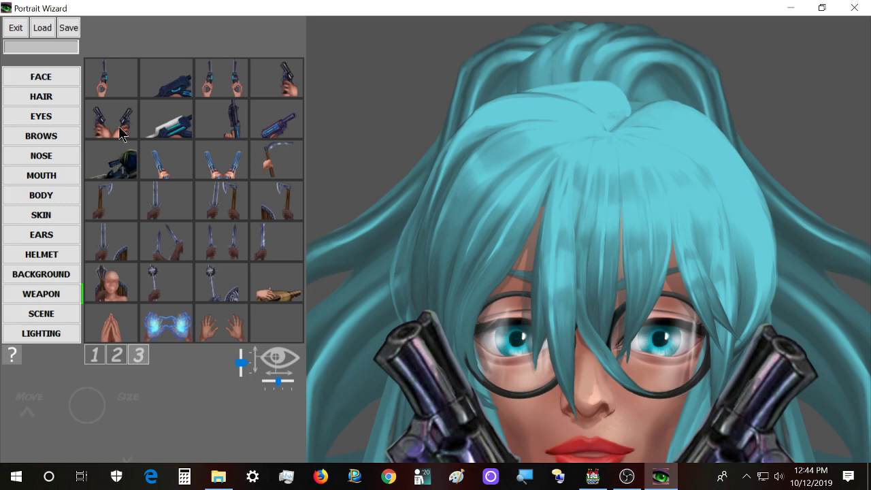
{"action": "left_click", "coordinate": [170, 78]}
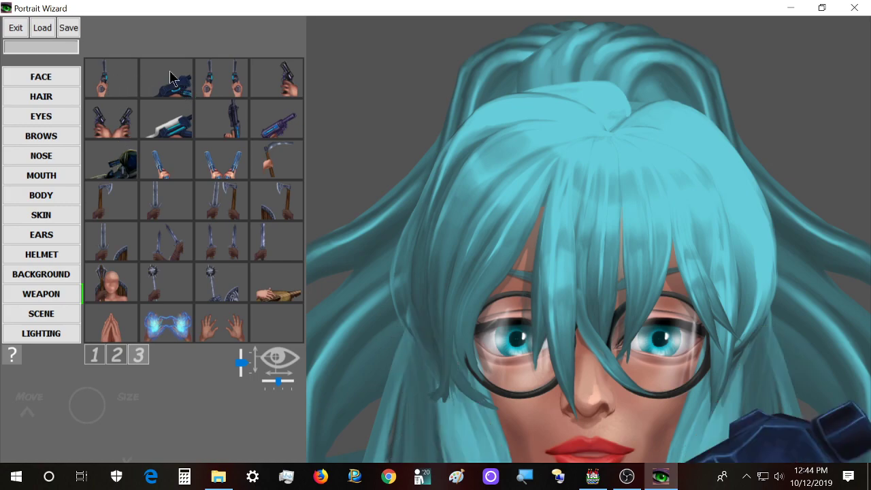
{"action": "scroll", "coordinate": [184, 179], "scroll_direction": "down", "scroll_amount": 3}
{"action": "scroll", "coordinate": [186, 177], "scroll_direction": "down", "scroll_amount": 5}
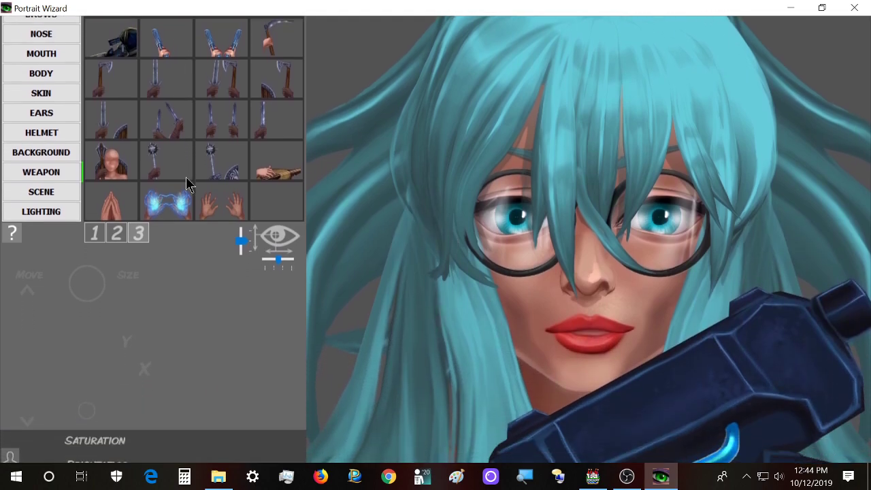
{"action": "scroll", "coordinate": [186, 177], "scroll_direction": "up", "scroll_amount": 2}
{"action": "scroll", "coordinate": [188, 181], "scroll_direction": "up", "scroll_amount": 4}
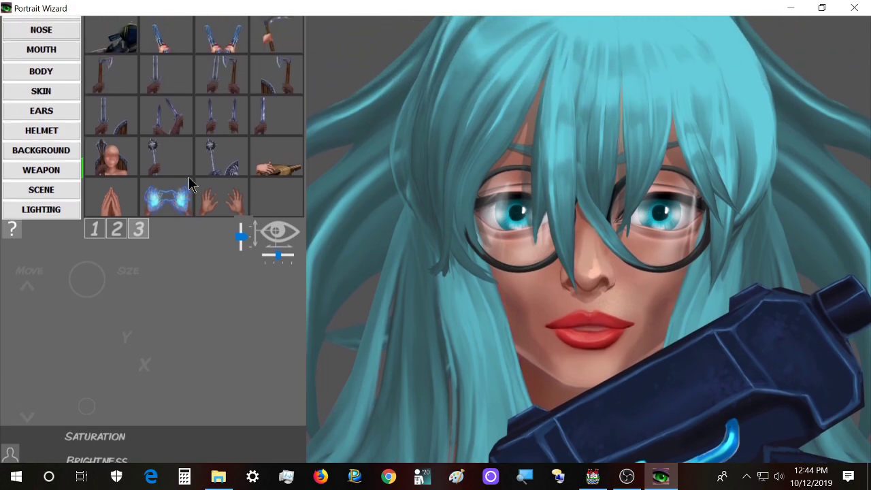
Equip the portrait with the engraved wooden-handled axe and the studded round wooden shield
{"action": "left_click", "coordinate": [274, 130]}
{"action": "scroll", "coordinate": [280, 102], "scroll_direction": "down", "scroll_amount": 1}
{"action": "left_click", "coordinate": [283, 87]}
{"action": "scroll", "coordinate": [284, 81], "scroll_direction": "down", "scroll_amount": 2}
{"action": "scroll", "coordinate": [285, 85], "scroll_direction": "up", "scroll_amount": 4}
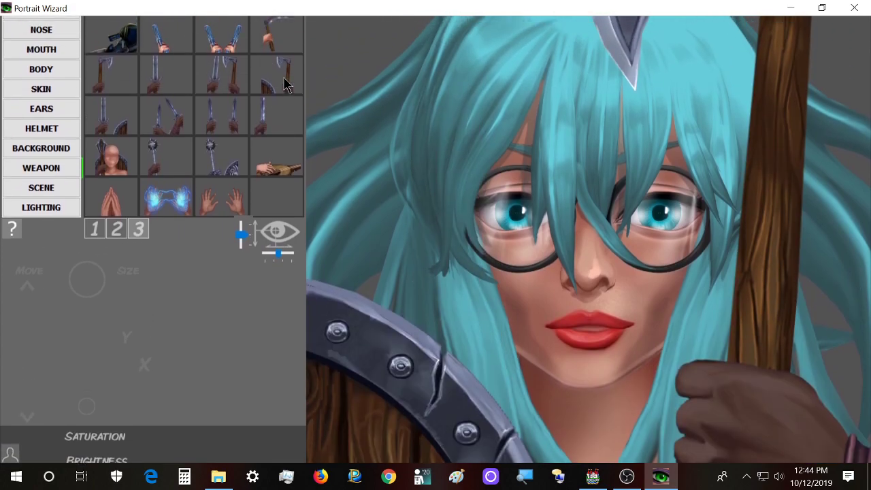
{"action": "scroll", "coordinate": [281, 86], "scroll_direction": "up", "scroll_amount": 1}
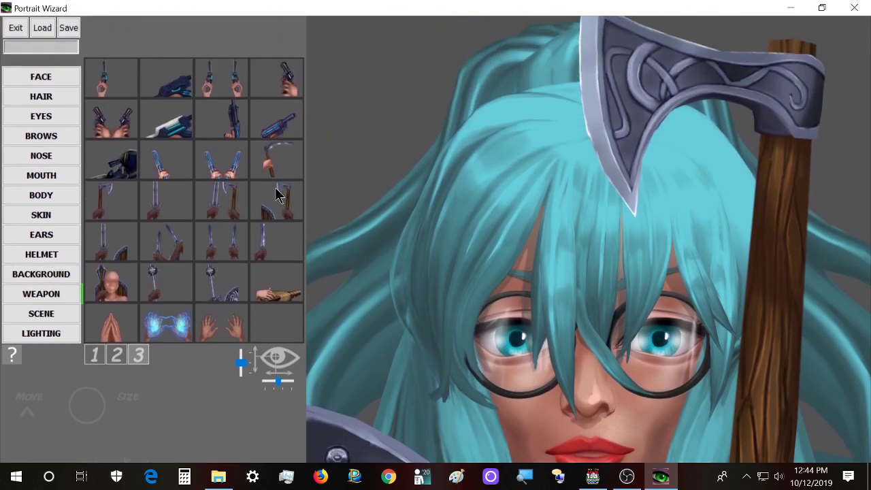
Try the sword-and-axe pair, the twin blades and the rune-engraved sword with the round shield on the portrait
{"action": "left_click", "coordinate": [221, 205]}
{"action": "scroll", "coordinate": [221, 206], "scroll_direction": "down", "scroll_amount": 2}
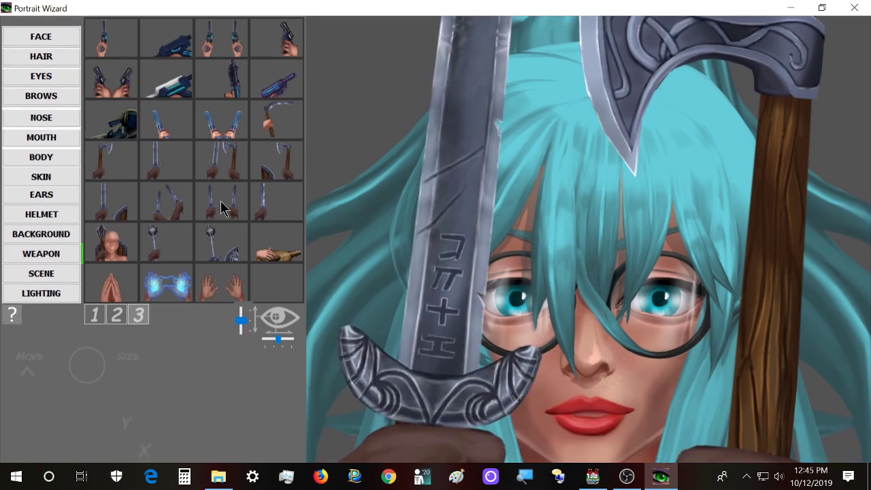
{"action": "scroll", "coordinate": [220, 206], "scroll_direction": "up", "scroll_amount": 1}
{"action": "left_click", "coordinate": [166, 228]}
{"action": "scroll", "coordinate": [225, 235], "scroll_direction": "down", "scroll_amount": 1}
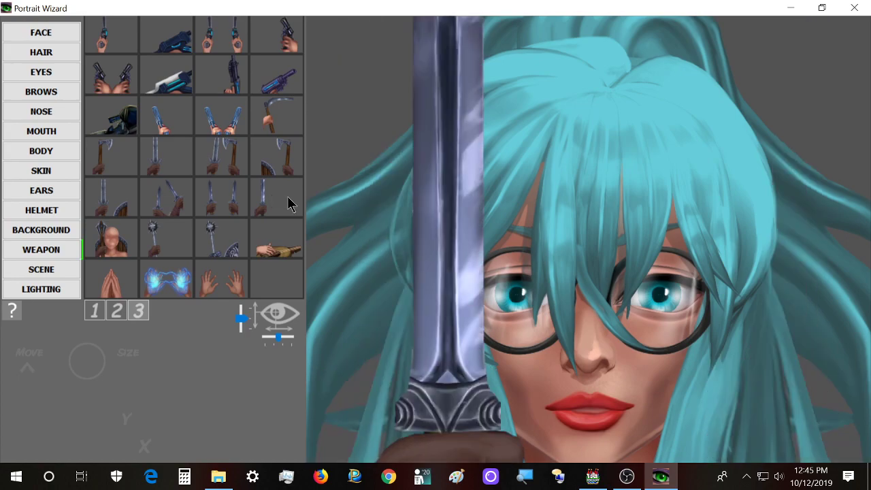
{"action": "scroll", "coordinate": [121, 238], "scroll_direction": "down", "scroll_amount": 3}
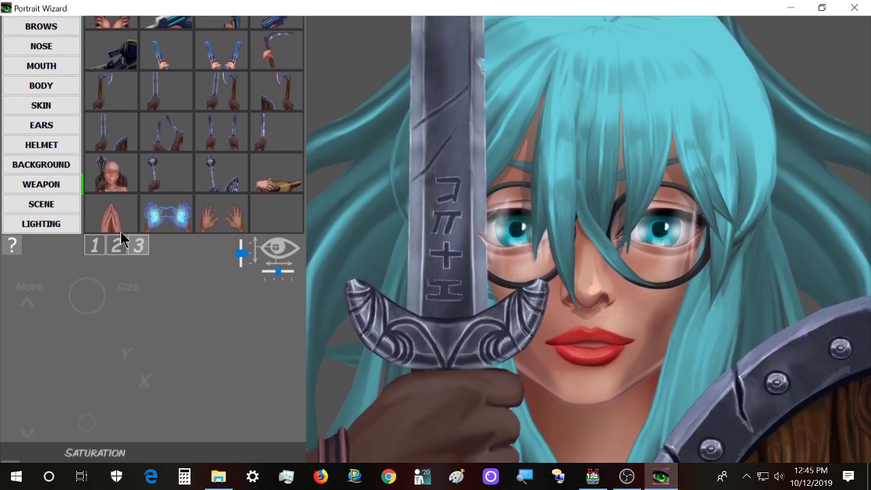
Try the wooden-handled flanged mace and the spiked ball mace on the portrait
{"action": "scroll", "coordinate": [120, 230], "scroll_direction": "up", "scroll_amount": 2}
{"action": "left_click", "coordinate": [121, 223]}
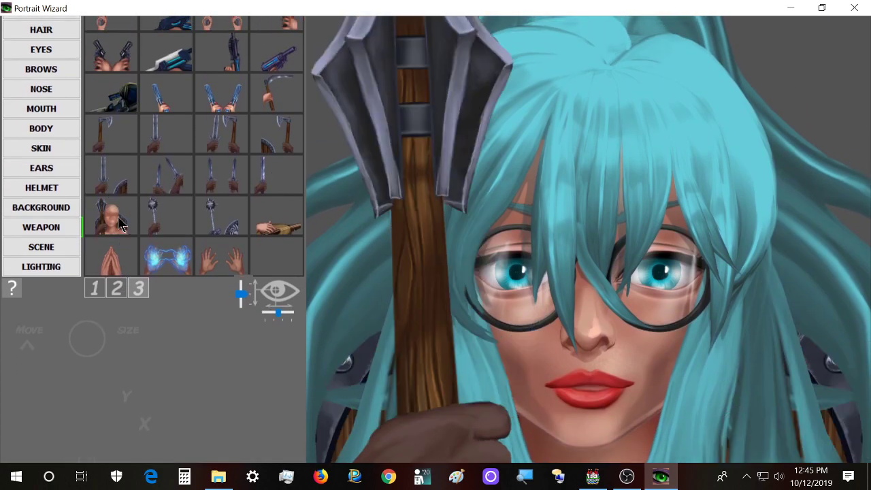
{"action": "scroll", "coordinate": [156, 245], "scroll_direction": "up", "scroll_amount": 3}
{"action": "left_click", "coordinate": [167, 294]}
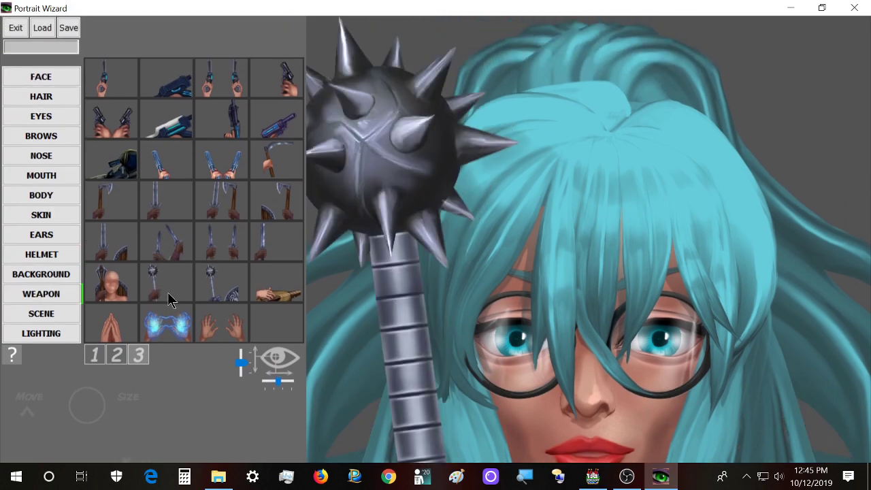
{"action": "scroll", "coordinate": [168, 295], "scroll_direction": "down", "scroll_amount": 3}
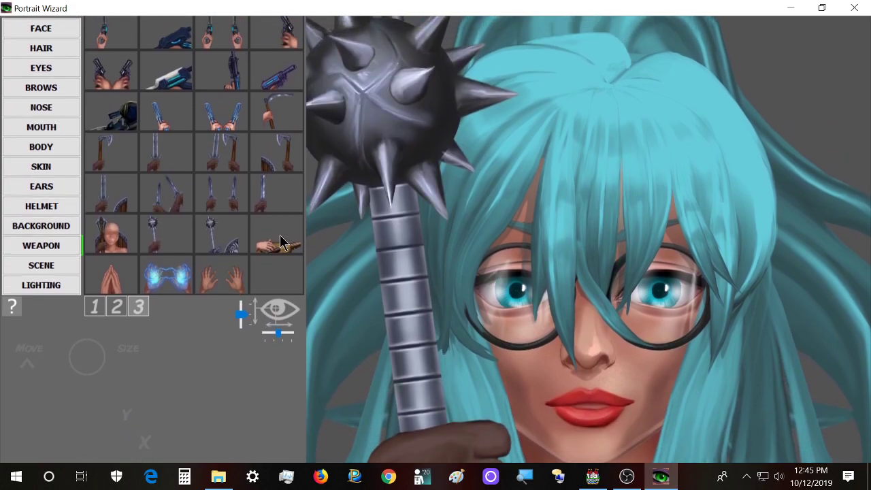
Try the hand playing the stringed lute in the portrait
{"action": "left_click", "coordinate": [281, 243]}
{"action": "scroll", "coordinate": [282, 242], "scroll_direction": "down", "scroll_amount": 5}
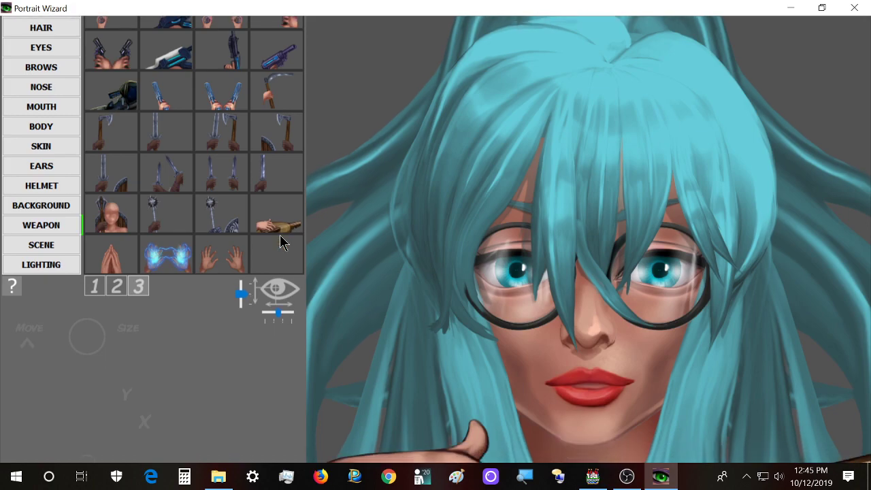
{"action": "scroll", "coordinate": [187, 313], "scroll_direction": "down", "scroll_amount": 3}
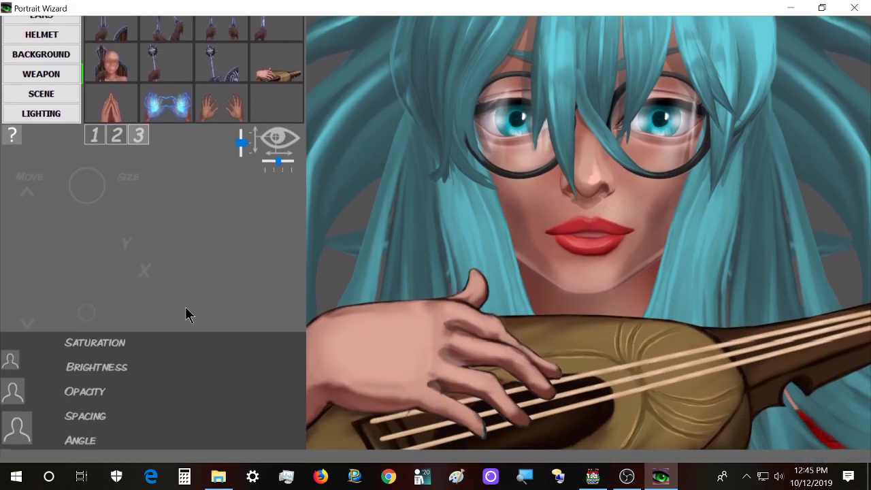
{"action": "scroll", "coordinate": [185, 307], "scroll_direction": "up", "scroll_amount": 5}
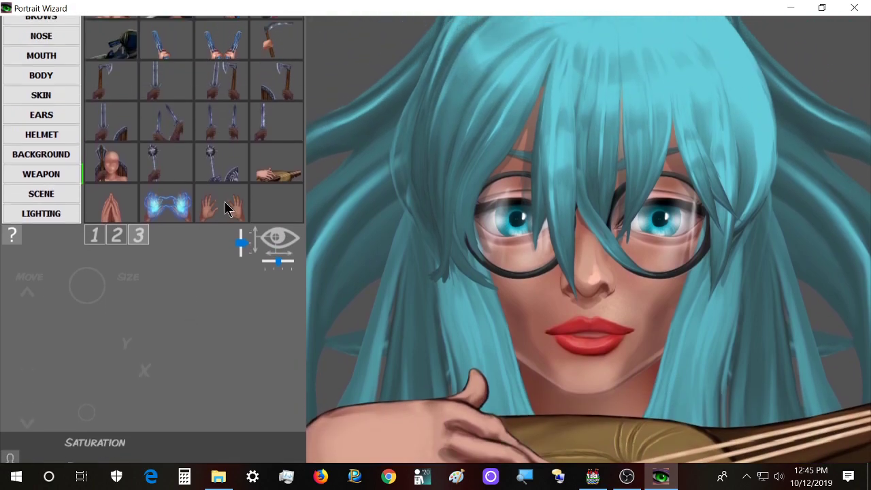
Try the open hands and the glowing blue magic hands, settling on the praying hands for the portrait
{"action": "left_click", "coordinate": [225, 202]}
{"action": "left_click", "coordinate": [176, 227]}
{"action": "scroll", "coordinate": [177, 232], "scroll_direction": "down", "scroll_amount": 2}
{"action": "left_click", "coordinate": [117, 181]}
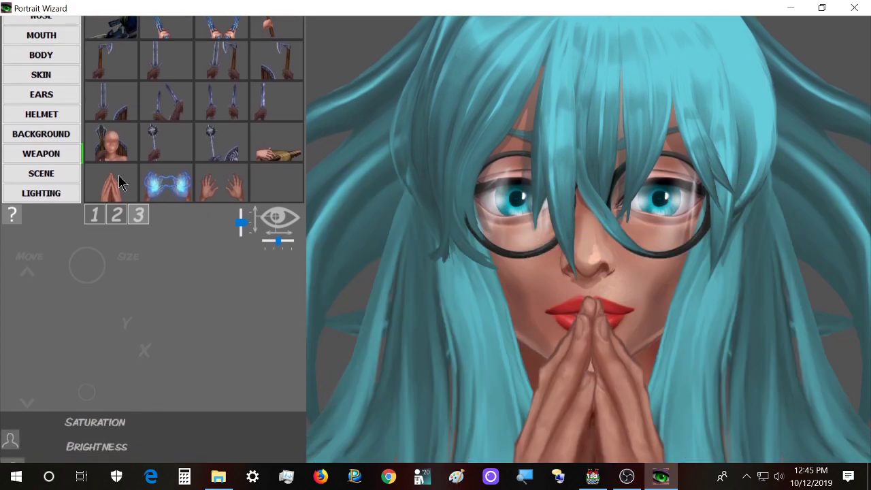
{"action": "scroll", "coordinate": [119, 174], "scroll_direction": "down", "scroll_amount": 2}
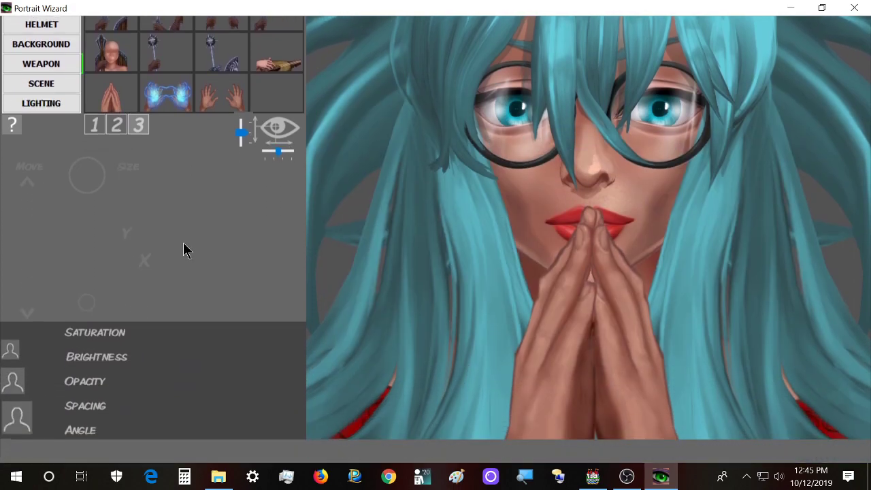
{"action": "scroll", "coordinate": [183, 245], "scroll_direction": "up", "scroll_amount": 4}
{"action": "scroll", "coordinate": [174, 293], "scroll_direction": "up", "scroll_amount": 4}
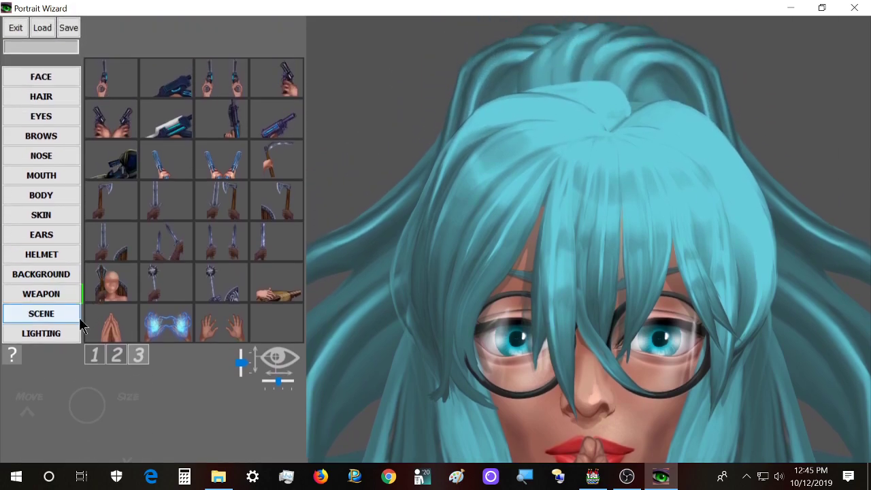
Try the Ghostlight, Contrast4 and Contrast3 scene effects on the portrait
{"action": "left_click", "coordinate": [57, 312]}
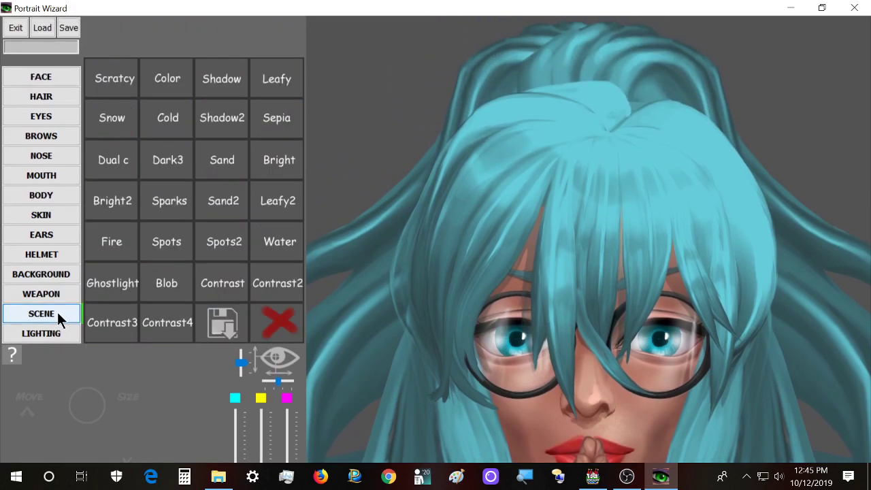
{"action": "left_click", "coordinate": [105, 298]}
{"action": "scroll", "coordinate": [109, 295], "scroll_direction": "down", "scroll_amount": 2}
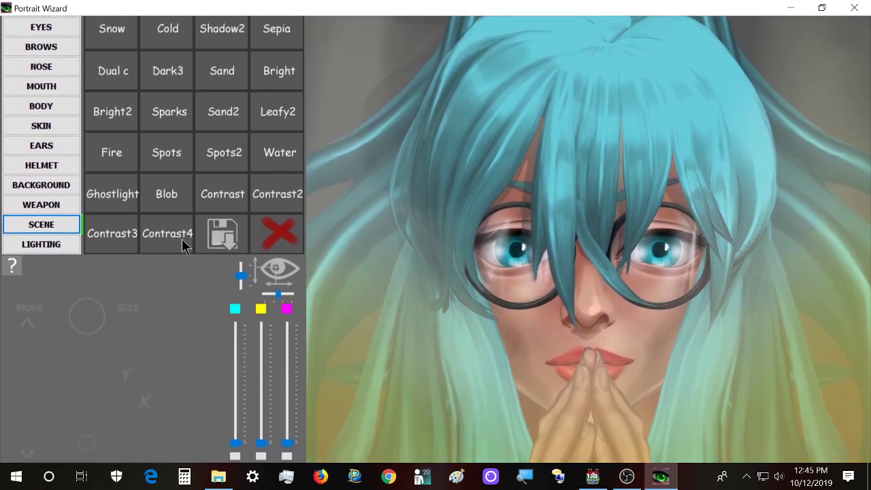
{"action": "left_click", "coordinate": [182, 240]}
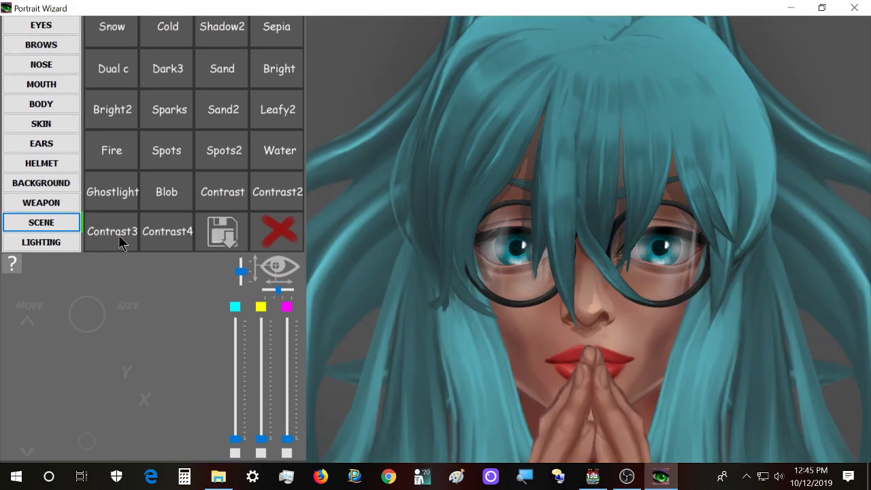
{"action": "left_click", "coordinate": [107, 238]}
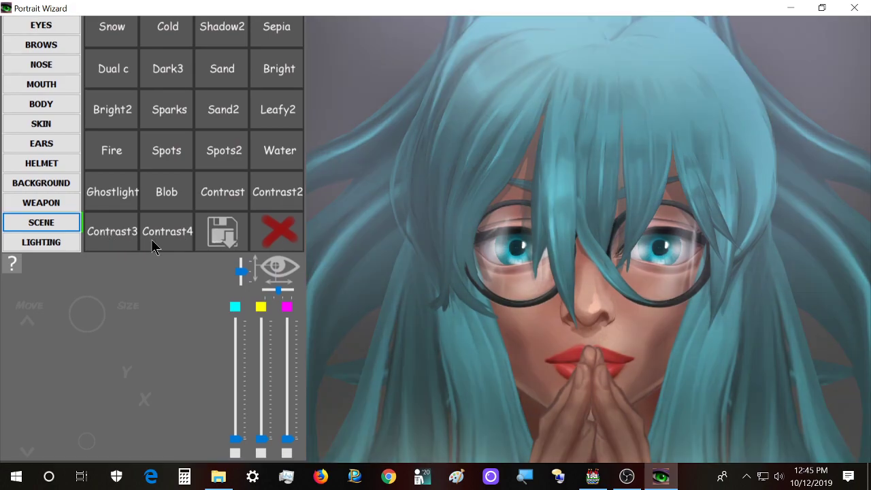
Try the Contrast2 and Contrast scene effects and inspect the whole portrait
{"action": "left_click", "coordinate": [275, 194]}
{"action": "left_click", "coordinate": [219, 193]}
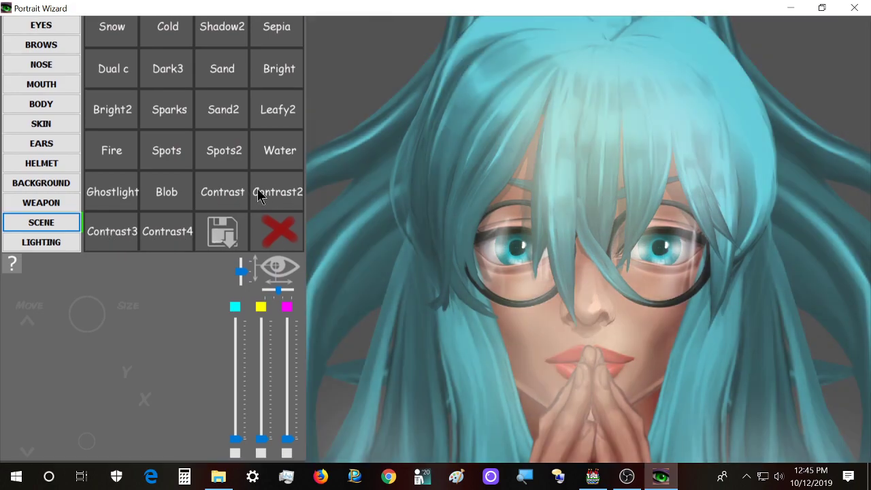
{"action": "scroll", "coordinate": [279, 196], "scroll_direction": "down", "scroll_amount": 3}
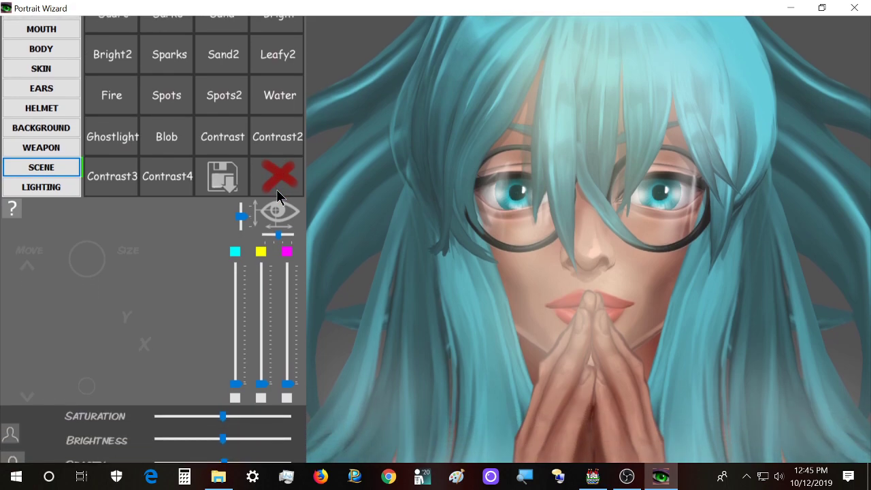
{"action": "scroll", "coordinate": [152, 324], "scroll_direction": "down", "scroll_amount": 2}
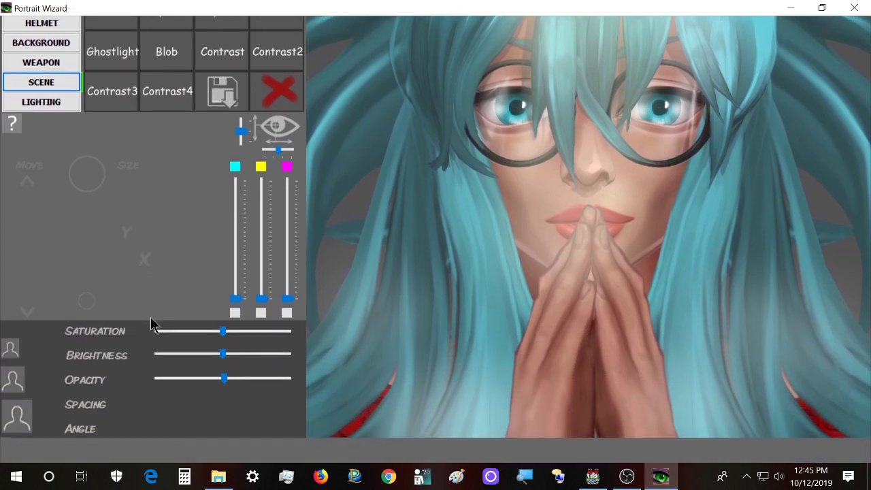
{"action": "scroll", "coordinate": [152, 324], "scroll_direction": "up", "scroll_amount": 3}
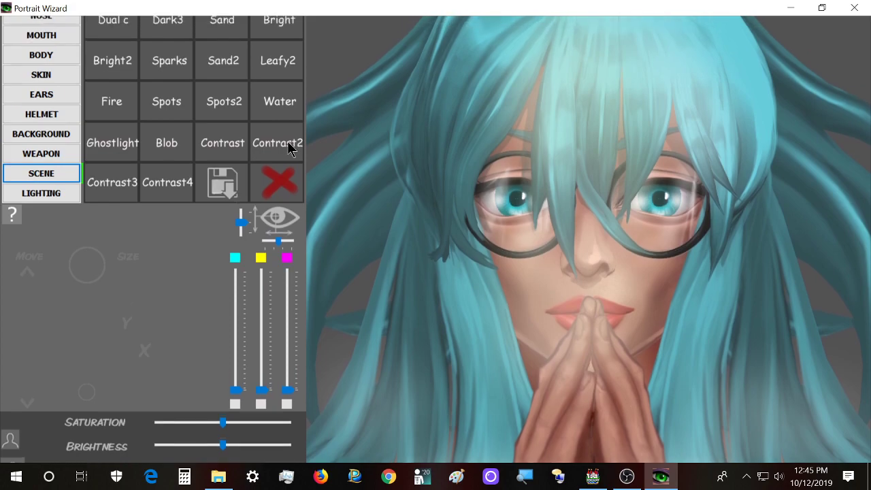
Compare the Contrast2, Contrast3, Contrast4 and Contrast scene effects one after another on the portrait
{"action": "left_click", "coordinate": [287, 142]}
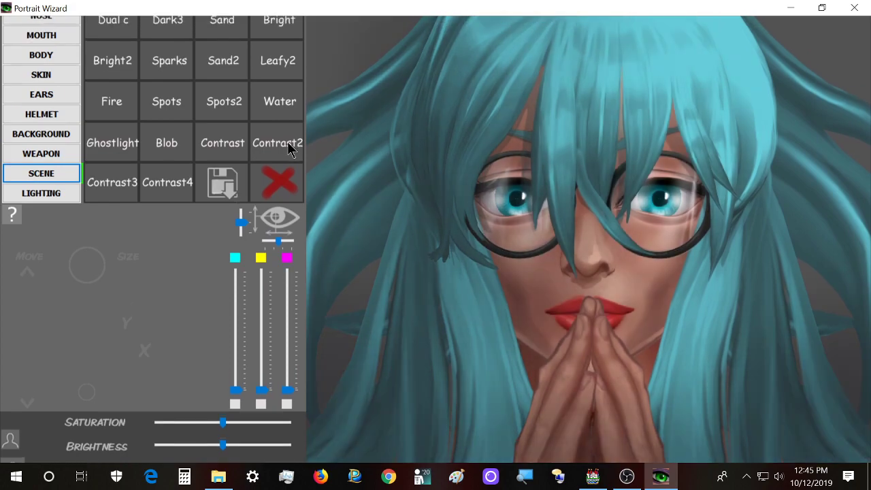
{"action": "scroll", "coordinate": [287, 141], "scroll_direction": "down", "scroll_amount": 1}
{"action": "left_click", "coordinate": [126, 155]}
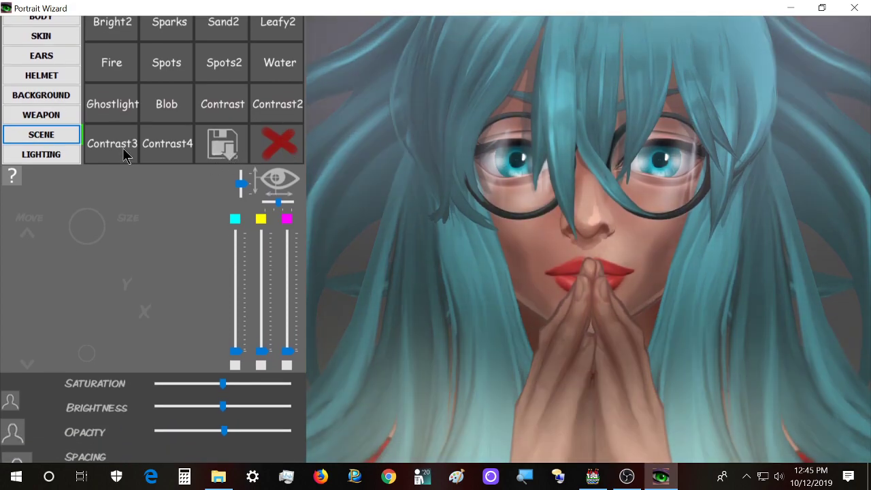
{"action": "scroll", "coordinate": [161, 152], "scroll_direction": "up", "scroll_amount": 1}
{"action": "left_click", "coordinate": [163, 158]}
{"action": "scroll", "coordinate": [166, 165], "scroll_direction": "down", "scroll_amount": 1}
{"action": "scroll", "coordinate": [168, 164], "scroll_direction": "up", "scroll_amount": 1}
{"action": "scroll", "coordinate": [228, 153], "scroll_direction": "up", "scroll_amount": 2}
{"action": "left_click", "coordinate": [226, 151]}
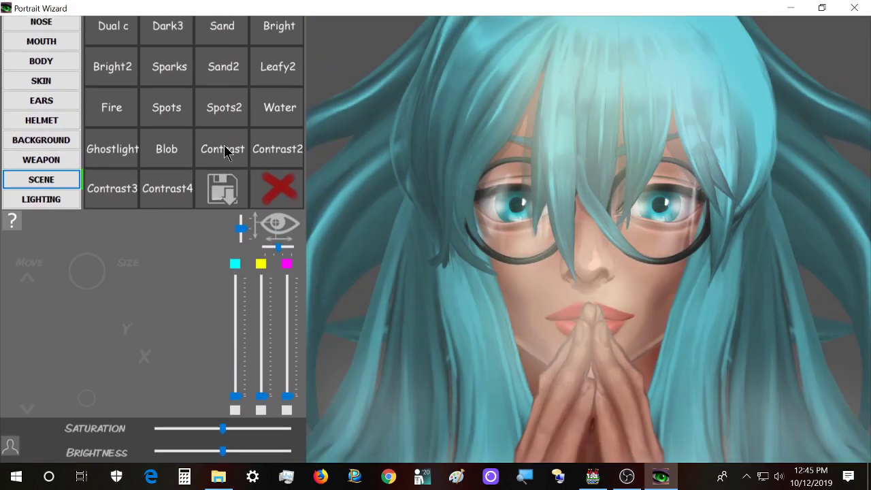
Apply the Contrast2 scene effect to the portrait
{"action": "scroll", "coordinate": [262, 163], "scroll_direction": "up", "scroll_amount": 3}
{"action": "left_click", "coordinate": [272, 222]}
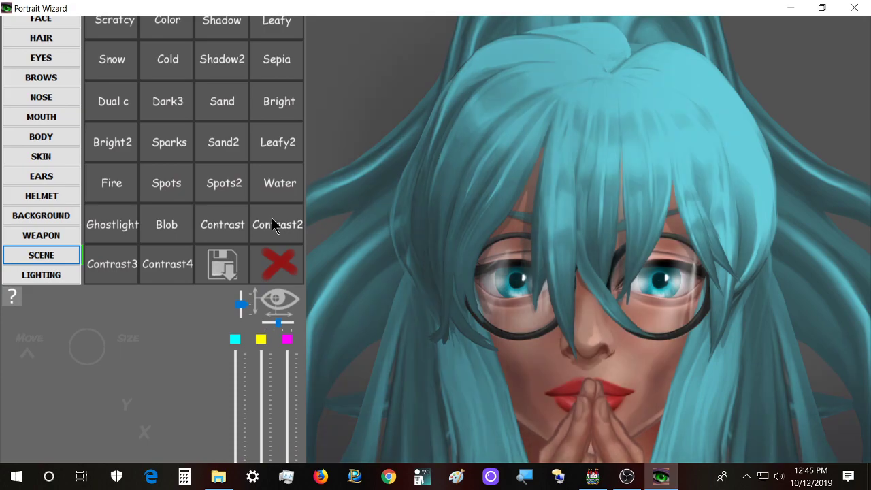
{"action": "scroll", "coordinate": [271, 224], "scroll_direction": "down", "scroll_amount": 1}
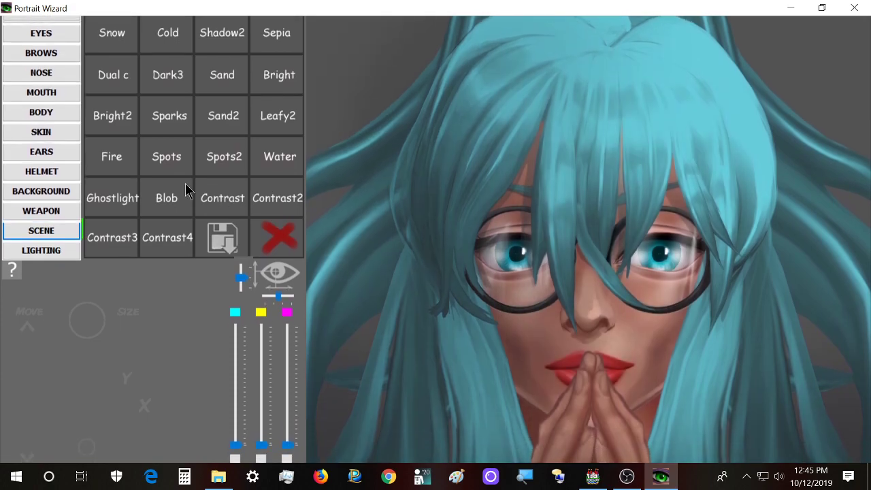
Save the portrait under the file name Tsukiko_think
{"action": "scroll", "coordinate": [59, 68], "scroll_direction": "up", "scroll_amount": 3}
{"action": "left_click", "coordinate": [44, 30]}
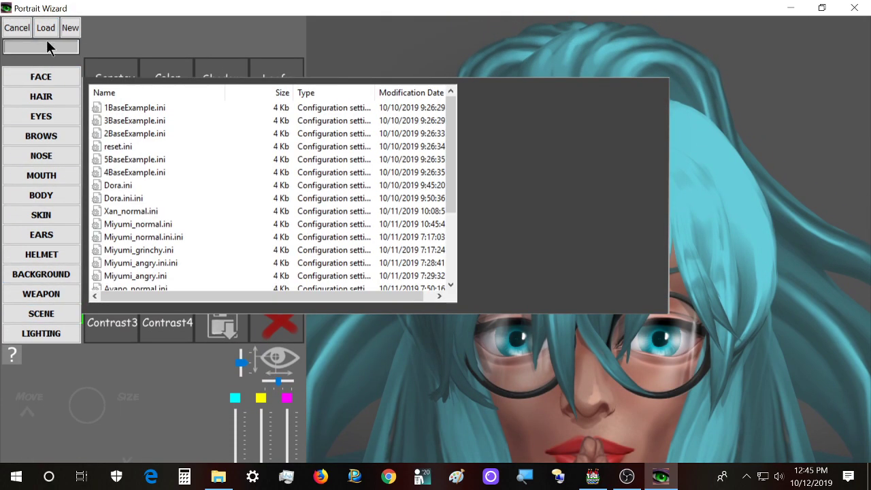
{"action": "left_click", "coordinate": [16, 29]}
{"action": "left_click", "coordinate": [17, 47]}
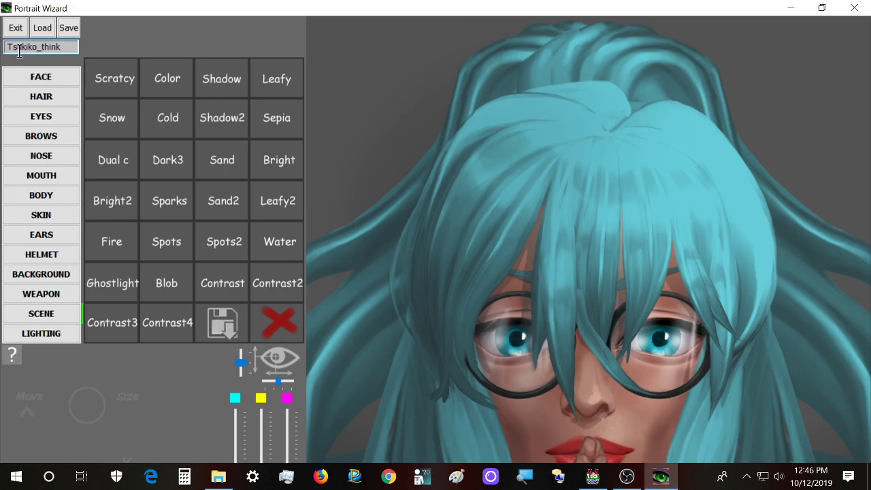
{"action": "left_click", "coordinate": [69, 27]}
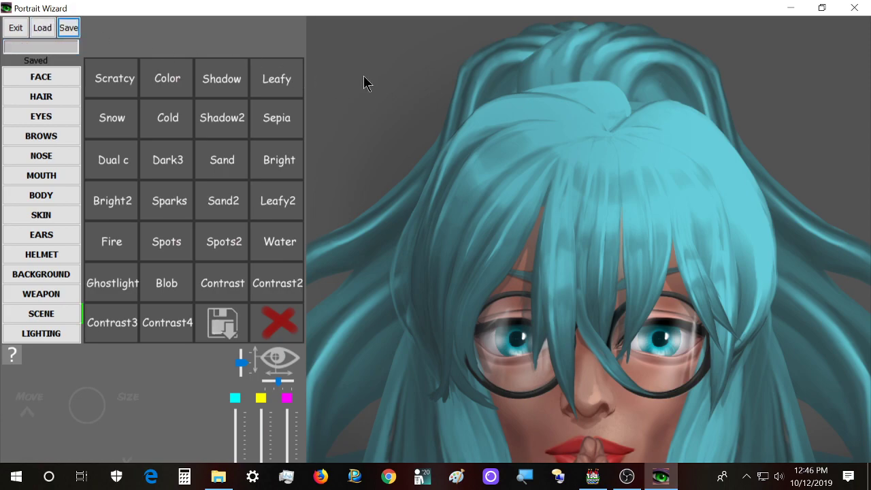
Load the custom image Classroom2_Morning3.png from the pictures folder as the portrait's background
{"action": "scroll", "coordinate": [363, 77], "scroll_direction": "down", "scroll_amount": 5}
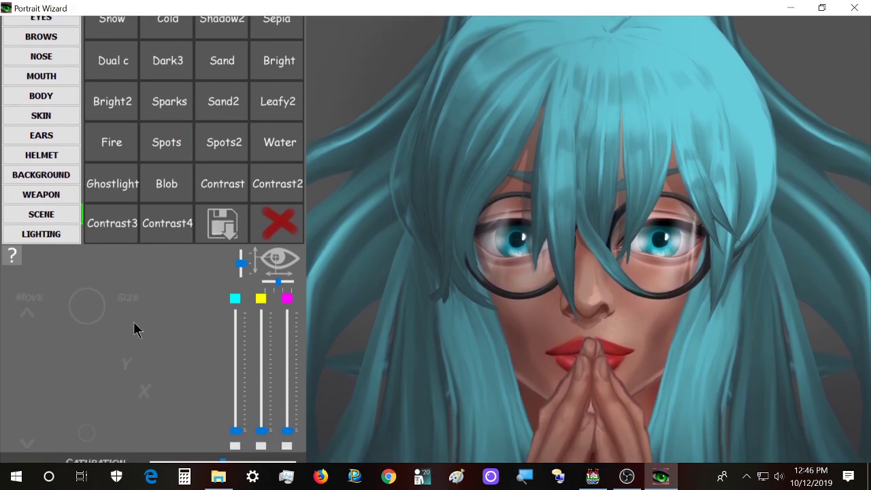
{"action": "scroll", "coordinate": [102, 279], "scroll_direction": "up", "scroll_amount": 3}
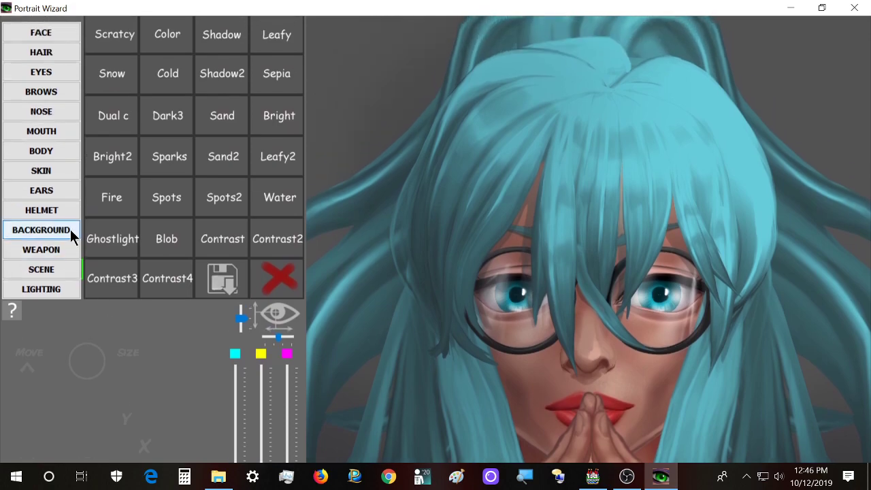
{"action": "left_click", "coordinate": [70, 229]}
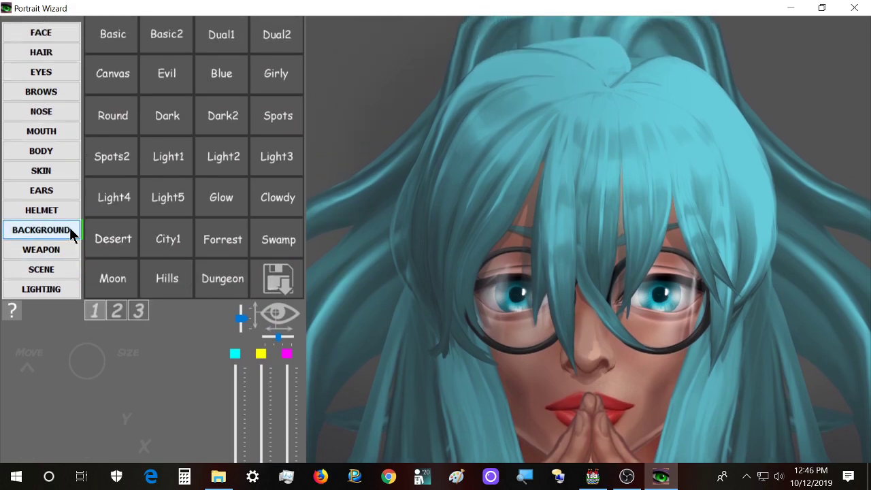
{"action": "left_click", "coordinate": [282, 280]}
{"action": "left_click", "coordinate": [332, 217]}
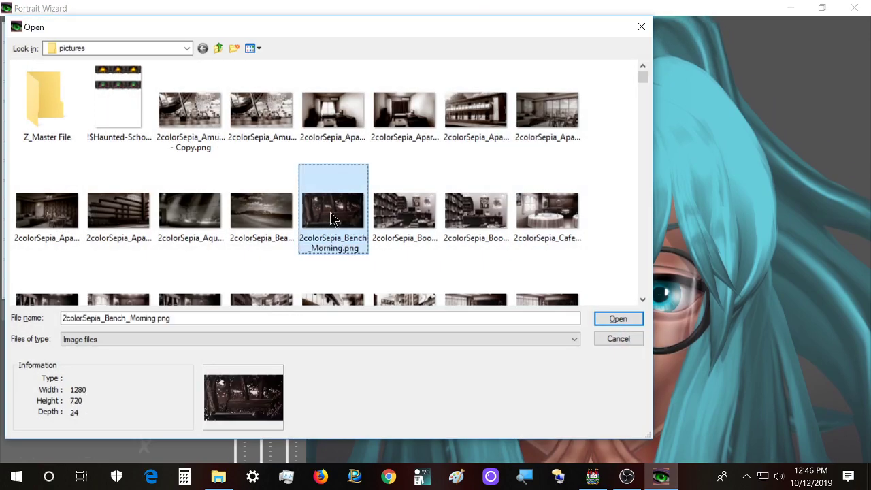
{"action": "key", "text": "c"}
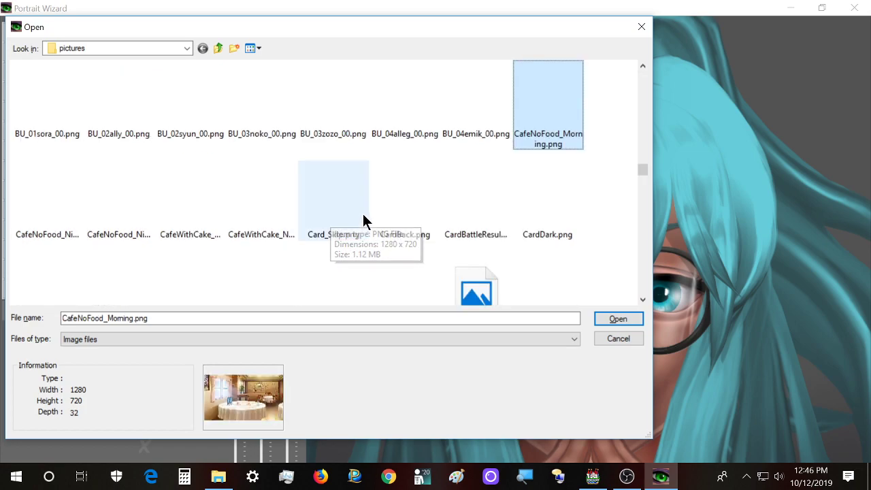
{"action": "scroll", "coordinate": [416, 188], "scroll_direction": "down", "scroll_amount": 1}
{"action": "scroll", "coordinate": [415, 194], "scroll_direction": "down", "scroll_amount": 1}
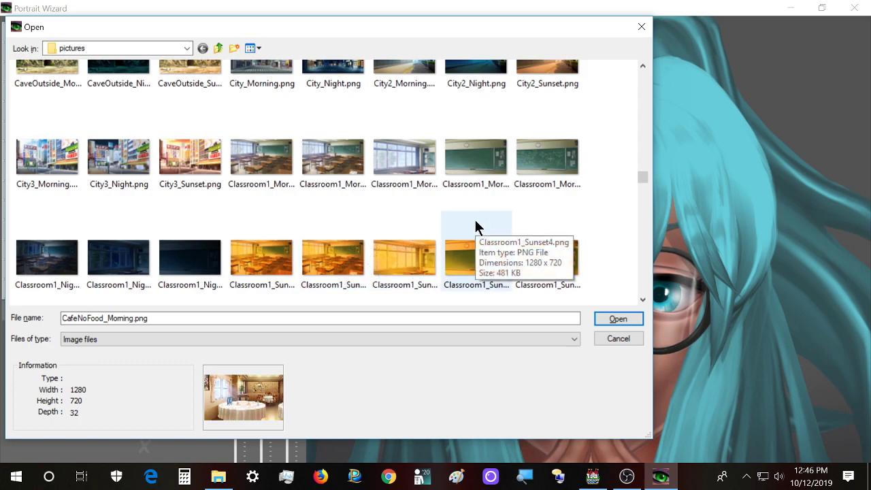
{"action": "scroll", "coordinate": [474, 219], "scroll_direction": "down", "scroll_amount": 2}
{"action": "left_click", "coordinate": [403, 214]}
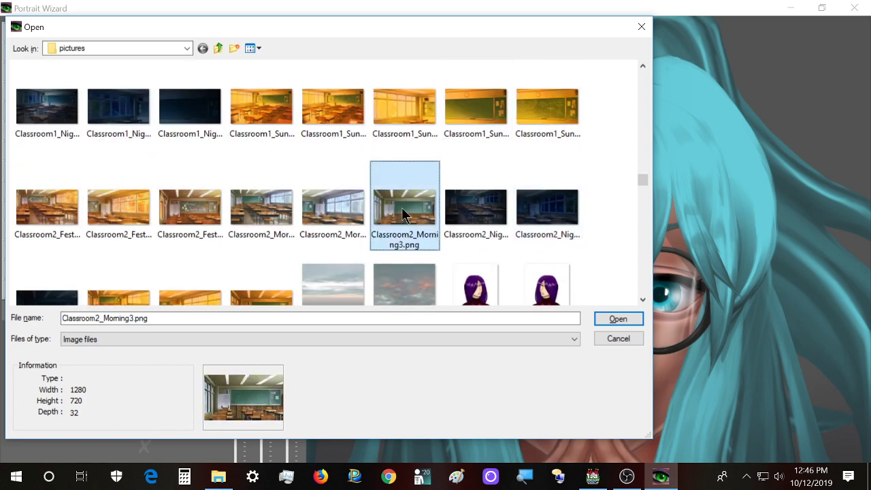
{"action": "double_click", "coordinate": [402, 207]}
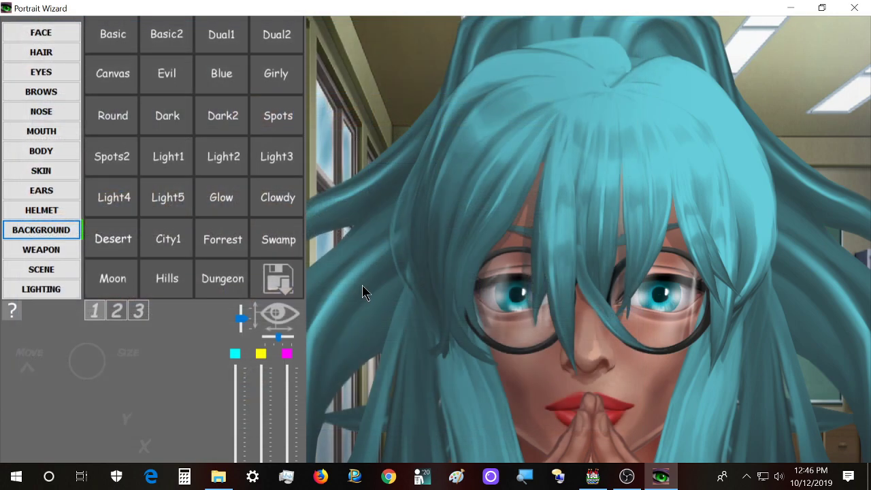
Look over the portrait against the classroom background and save it under the file name Tsukiko_BG
{"action": "scroll", "coordinate": [362, 285], "scroll_direction": "down", "scroll_amount": 3}
{"action": "scroll", "coordinate": [362, 285], "scroll_direction": "down", "scroll_amount": 3}
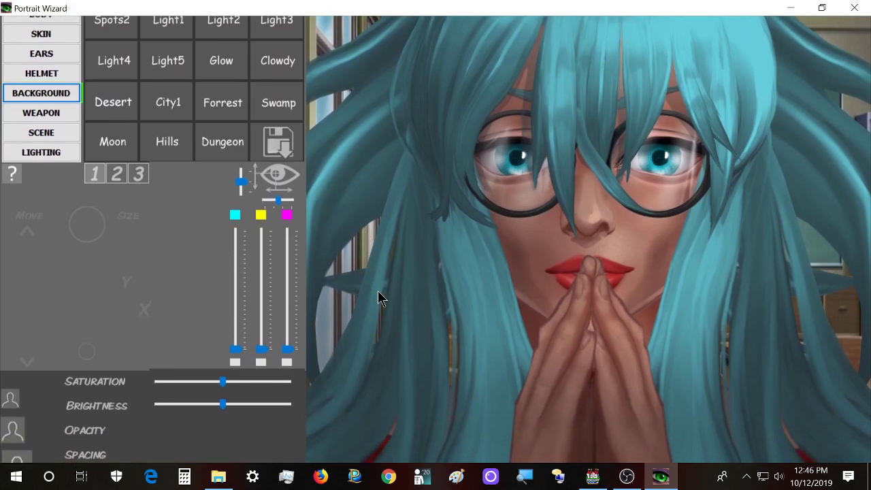
{"action": "scroll", "coordinate": [380, 294], "scroll_direction": "up", "scroll_amount": 4}
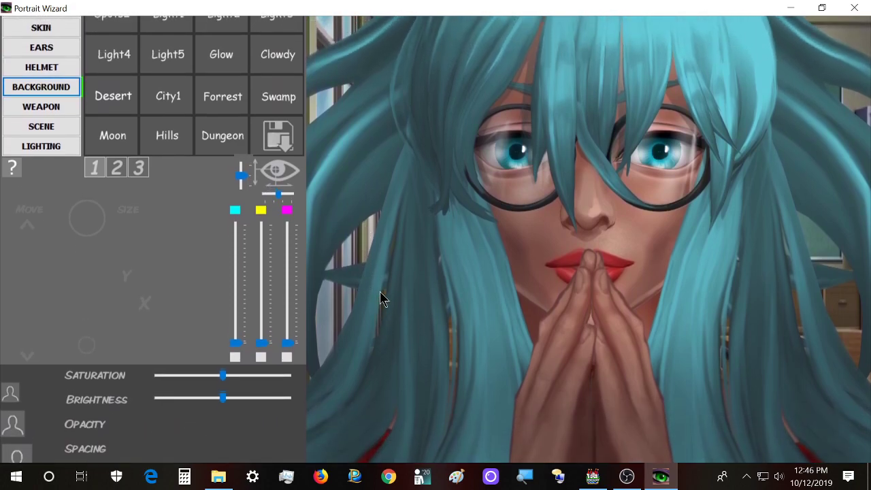
{"action": "scroll", "coordinate": [380, 292], "scroll_direction": "up", "scroll_amount": 2}
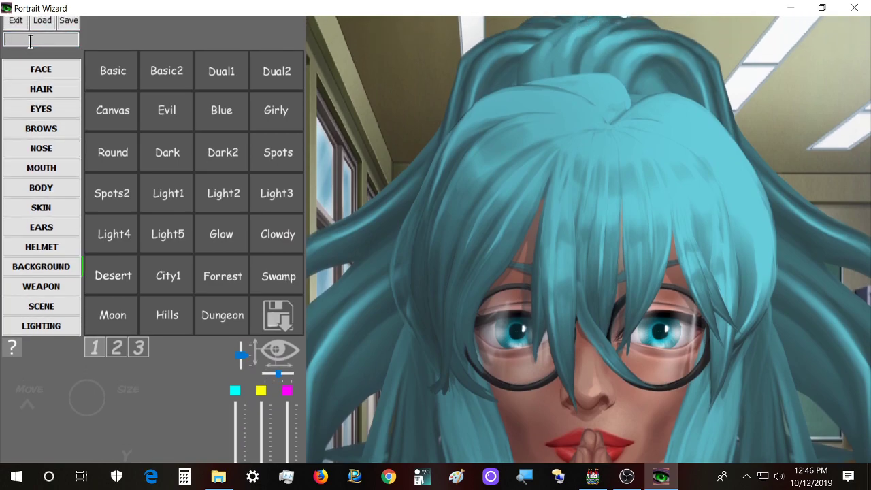
{"action": "left_click", "coordinate": [30, 41]}
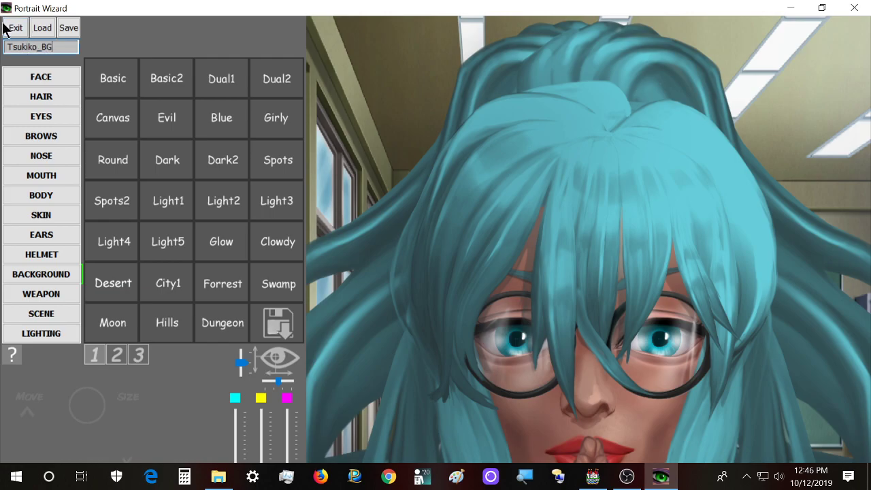
{"action": "left_click", "coordinate": [68, 28]}
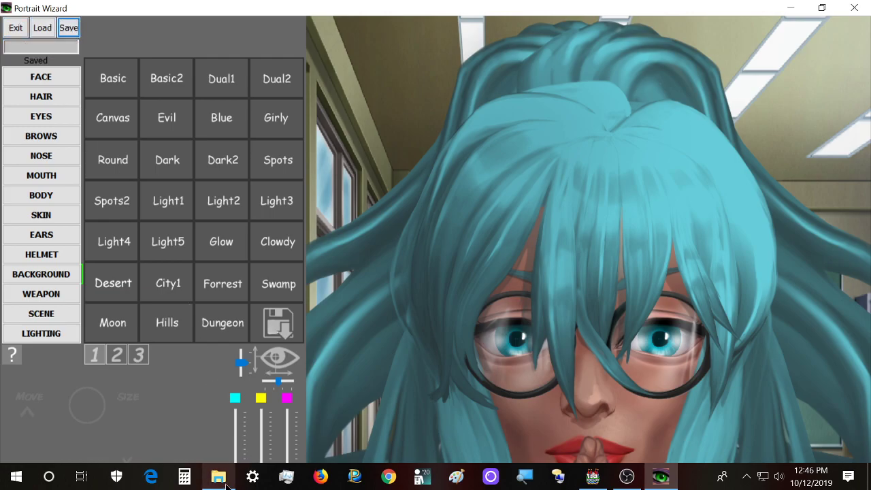
Switch to File Explorer, view the saved Tsukiko_BG.bmp image from the Portraits folder and close the viewer
{"action": "left_click", "coordinate": [219, 476]}
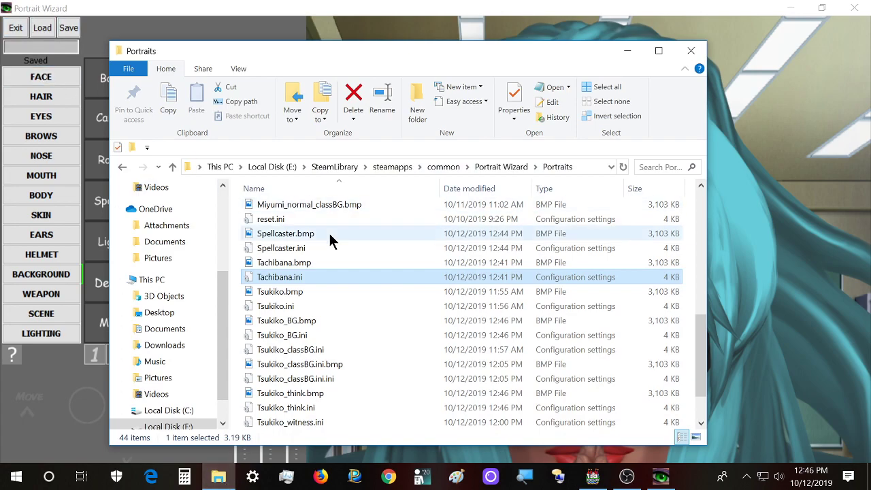
{"action": "scroll", "coordinate": [329, 232], "scroll_direction": "down", "scroll_amount": 2}
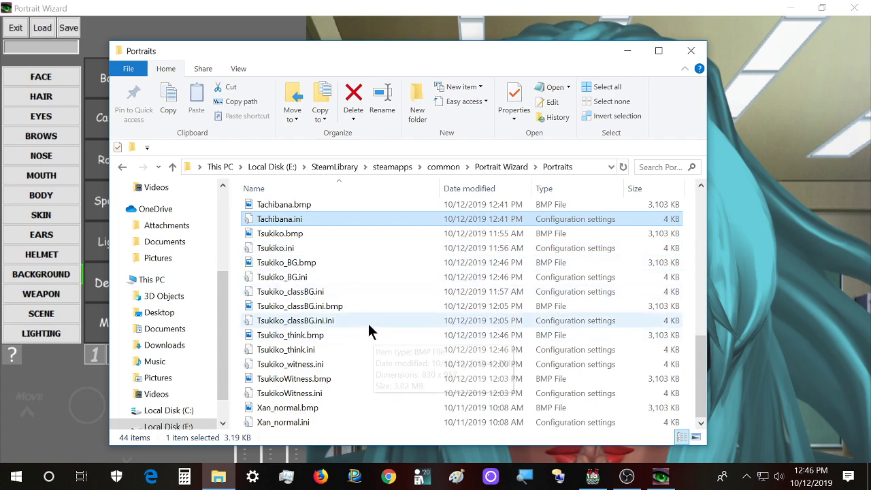
{"action": "double_click", "coordinate": [331, 265]}
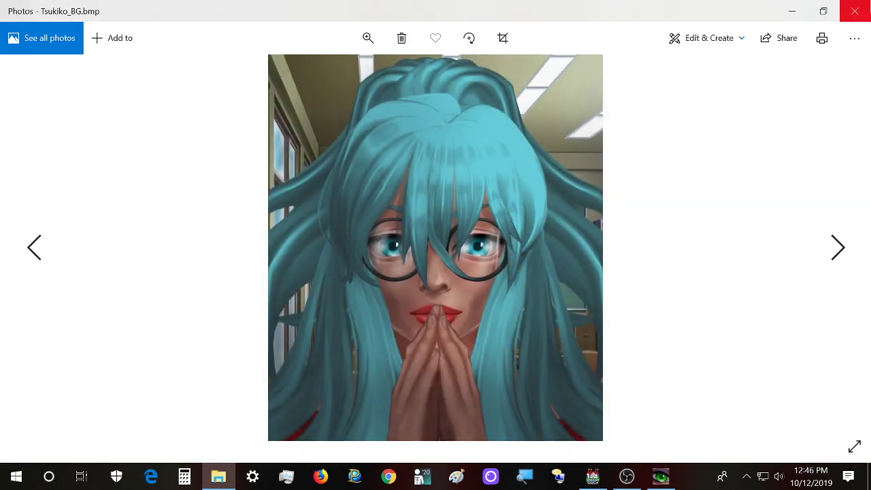
{"action": "left_click", "coordinate": [854, 11]}
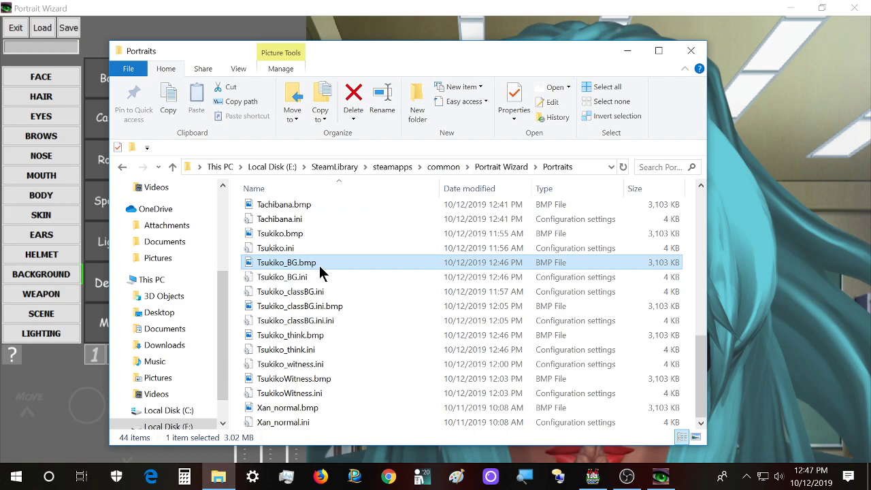
Rename the image file Tsukiko_BG.bmp as Tachibana_BG.bmp
{"action": "right_click", "coordinate": [319, 265]}
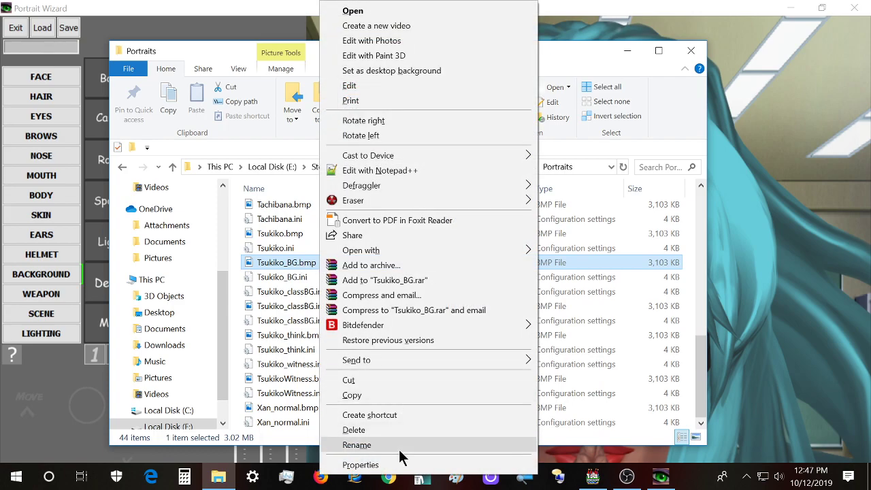
{"action": "left_click", "coordinate": [360, 445]}
{"action": "left_click", "coordinate": [284, 263]}
{"action": "left_click_drag", "start_coordinate": [264, 265], "coordinate": [257, 264]}
{"action": "type", "text": "achibana_BG.bmp"}
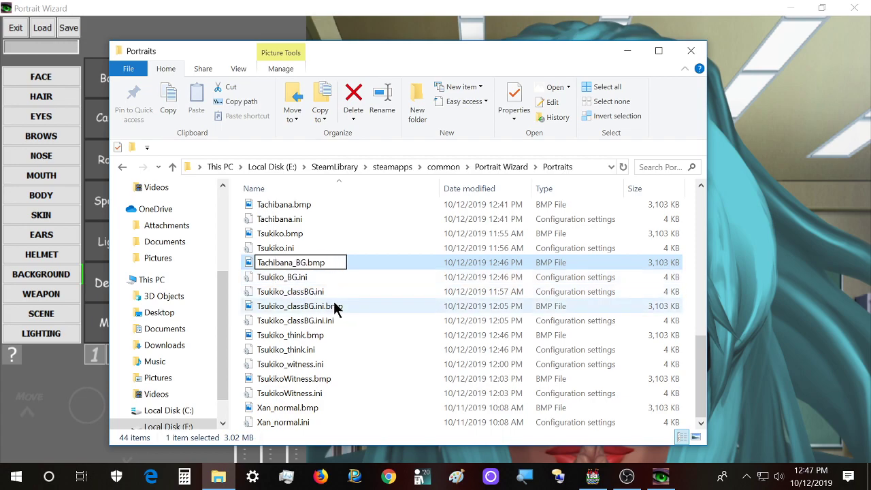
{"action": "key", "text": "Return"}
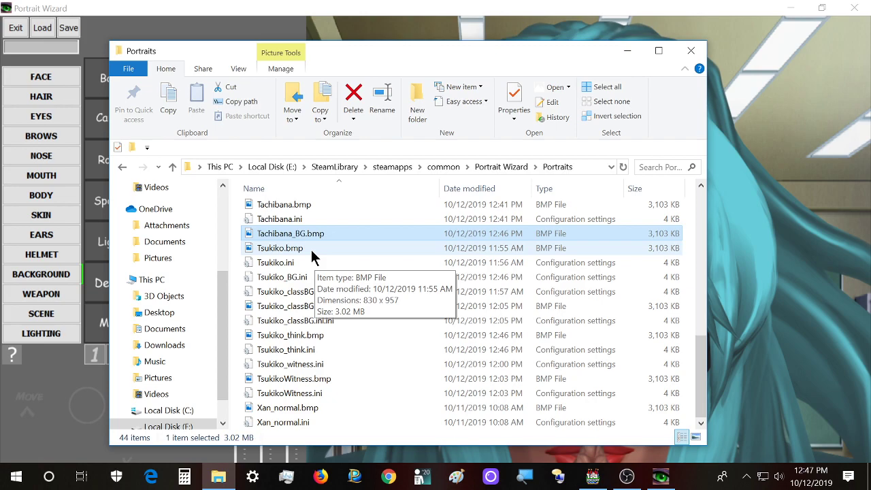
Rename the configuration file Tsukiko_BG.ini as Tachibana_BG.ini
{"action": "right_click", "coordinate": [322, 277]}
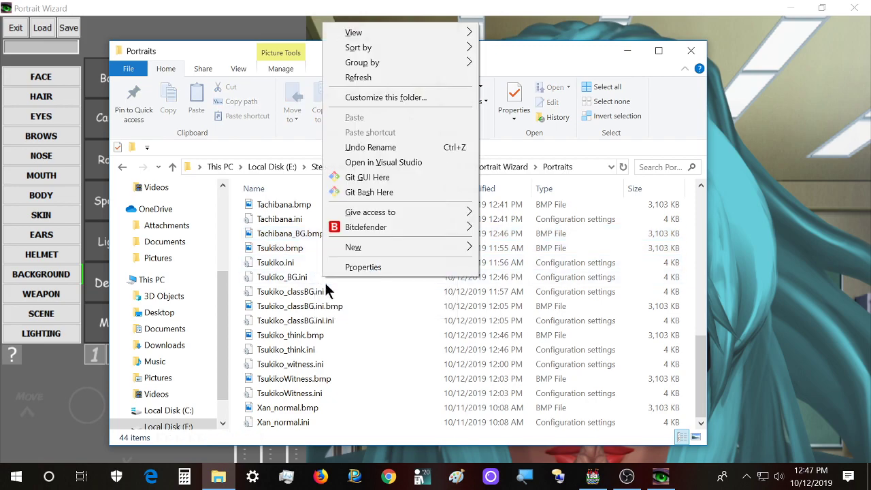
{"action": "left_click", "coordinate": [299, 280]}
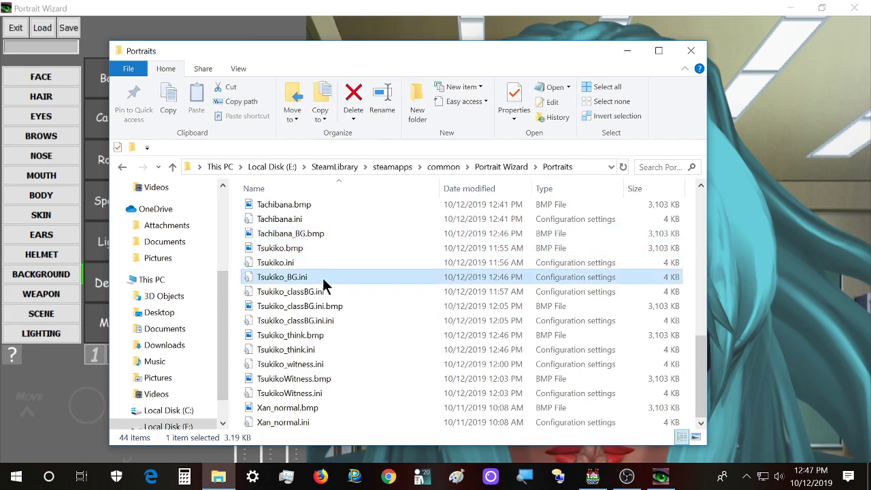
{"action": "right_click", "coordinate": [315, 284]}
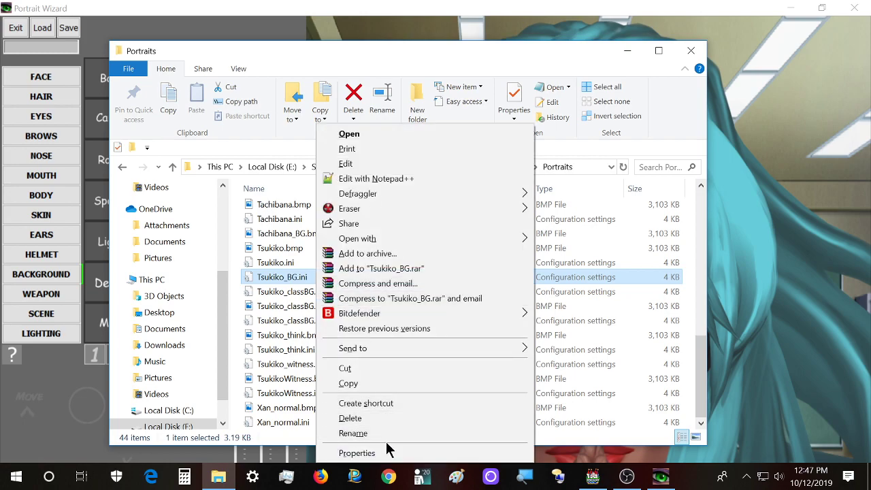
{"action": "left_click", "coordinate": [383, 433]}
{"action": "left_click", "coordinate": [285, 276]}
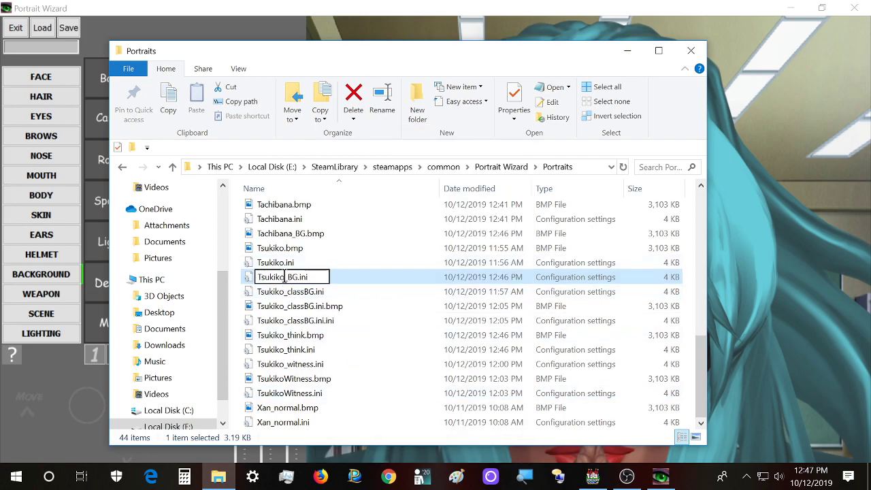
{"action": "type", "text": "achibana"}
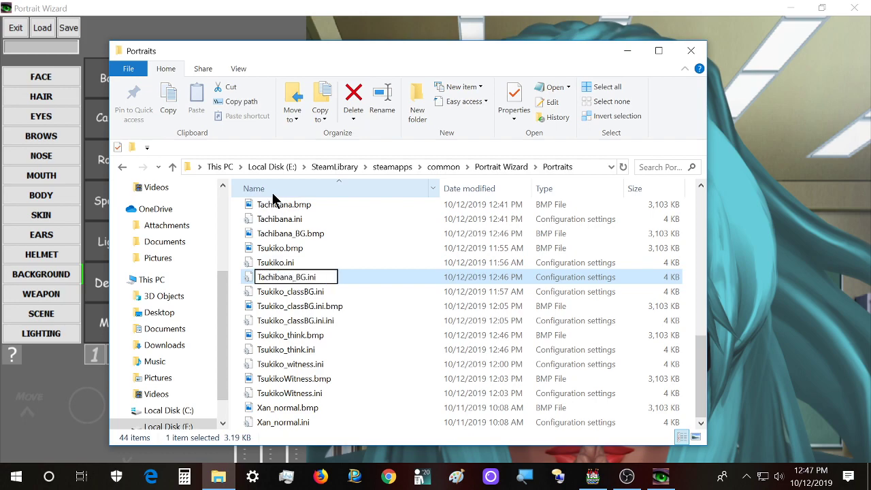
{"action": "key", "text": "Return"}
View the renamed Tachibana_BG.bmp image and close the viewer
{"action": "left_click", "coordinate": [344, 236]}
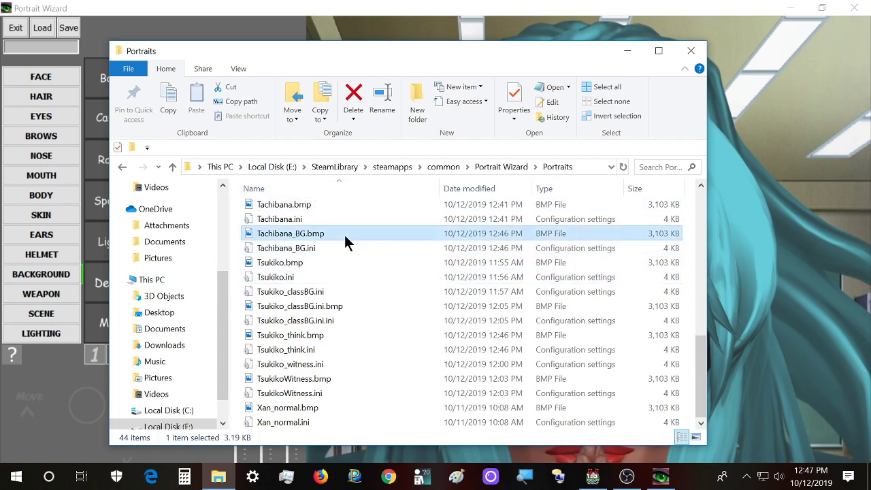
{"action": "double_click", "coordinate": [345, 235]}
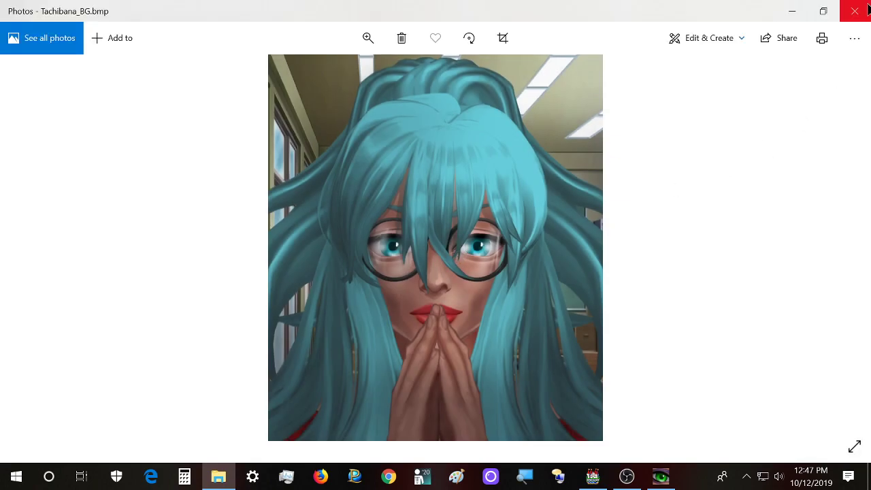
{"action": "left_click", "coordinate": [865, 11]}
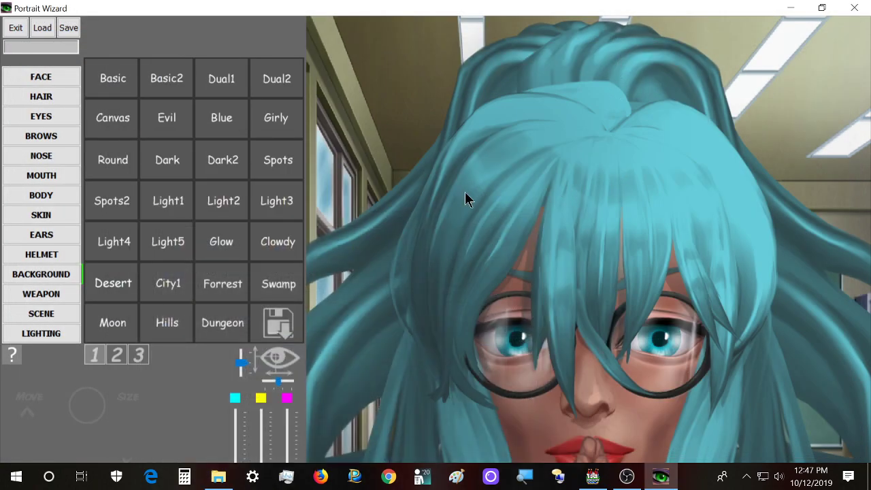
Check the Tachibana_BG.ini file in the Portraits folder and return to Portrait Wizard
{"action": "left_click", "coordinate": [218, 476]}
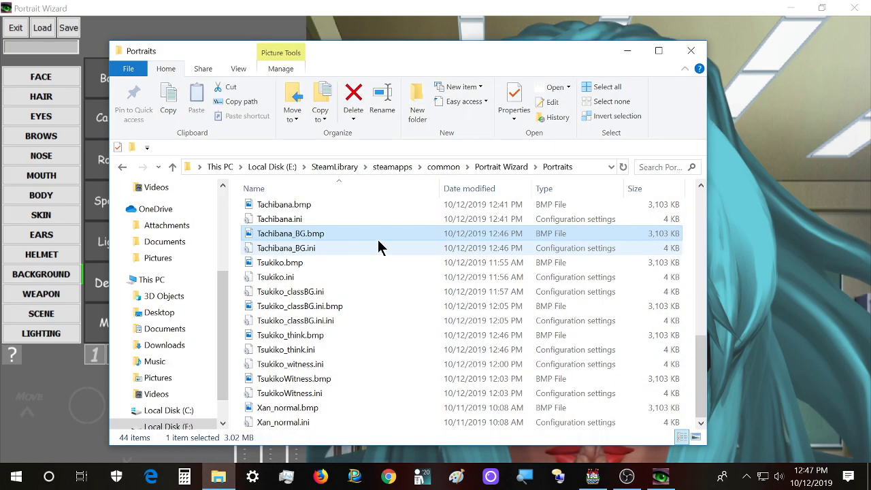
{"action": "left_click", "coordinate": [307, 247]}
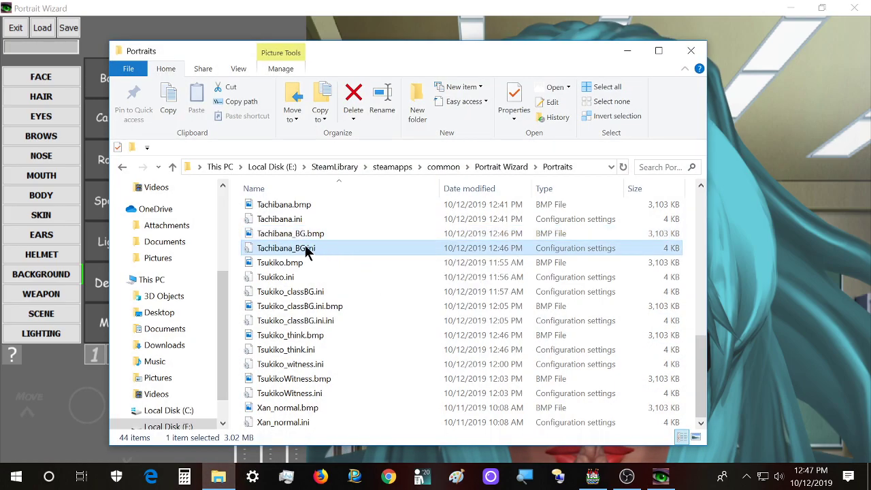
{"action": "left_click", "coordinate": [411, 13]}
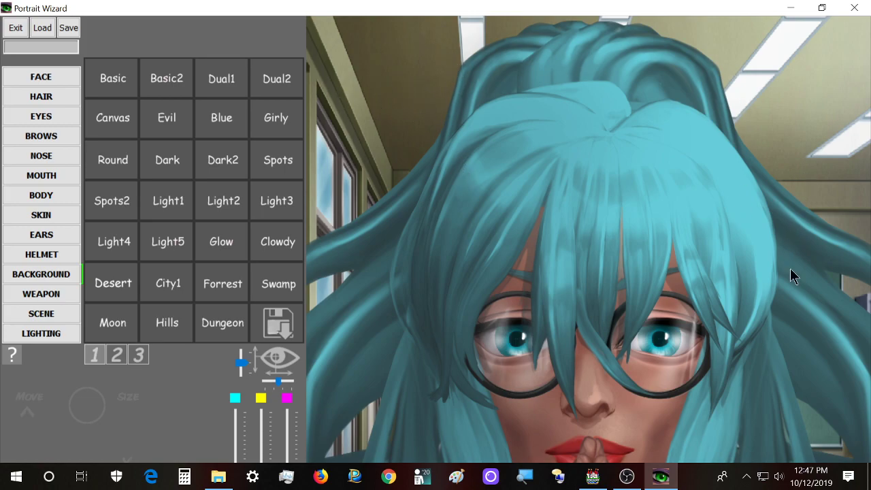
Inspect the portrait with its classroom background and bring up the lighting controls
{"action": "scroll", "coordinate": [379, 85], "scroll_direction": "down", "scroll_amount": 3}
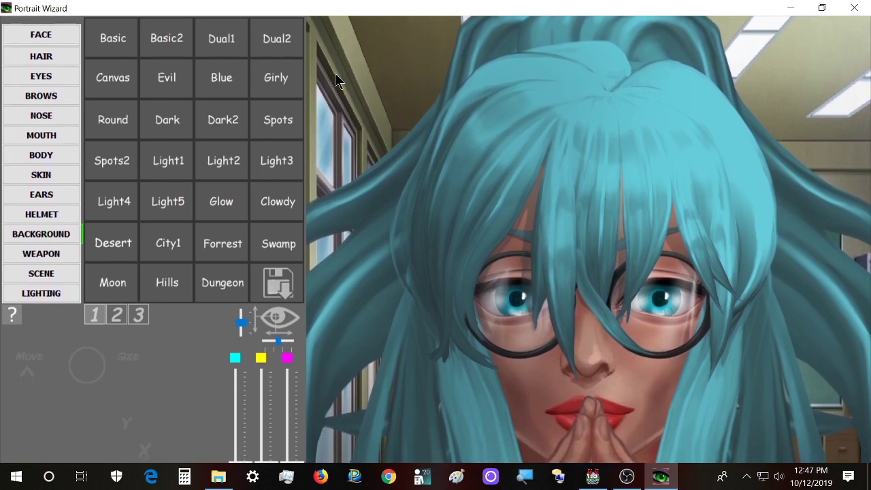
{"action": "scroll", "coordinate": [93, 179], "scroll_direction": "down", "scroll_amount": 3}
{"action": "scroll", "coordinate": [195, 189], "scroll_direction": "up", "scroll_amount": 3}
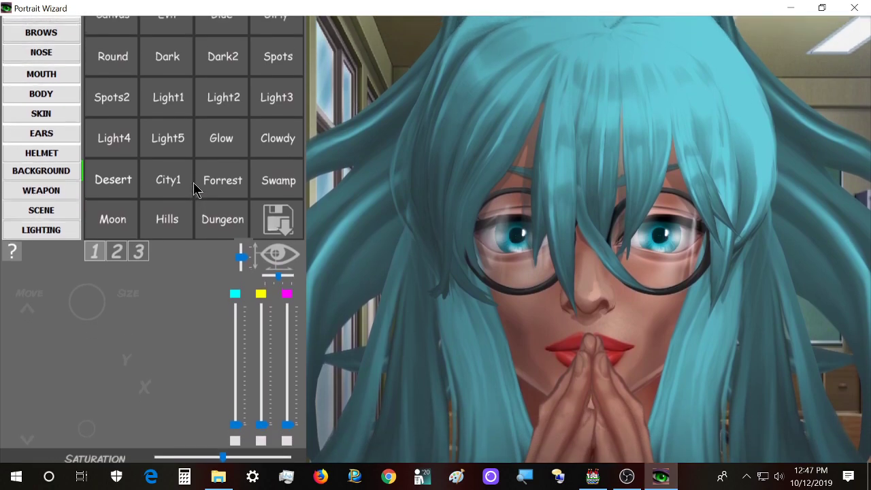
{"action": "scroll", "coordinate": [371, 134], "scroll_direction": "up", "scroll_amount": 3}
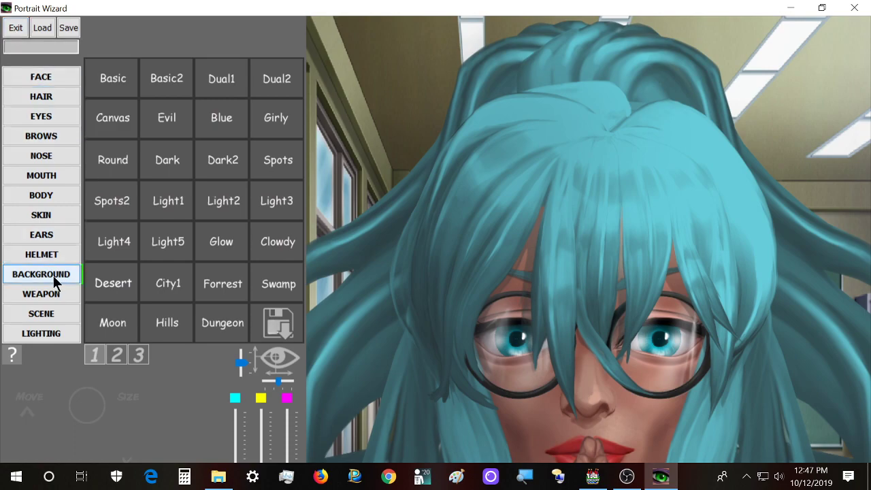
{"action": "left_click", "coordinate": [65, 311]}
{"action": "left_click", "coordinate": [64, 325]}
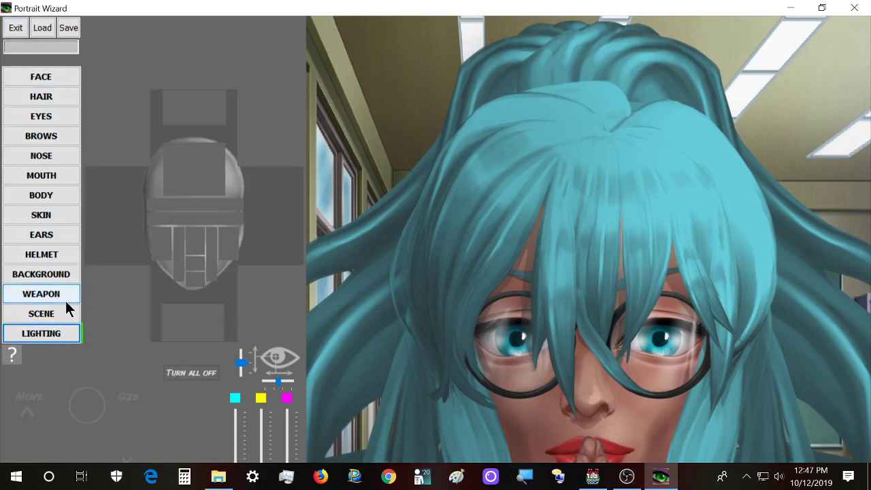
Try lighting the face zones from the forehead down through the cheeks, nose, mouth and chin
{"action": "scroll", "coordinate": [66, 301], "scroll_direction": "down", "scroll_amount": 3}
{"action": "scroll", "coordinate": [199, 87], "scroll_direction": "up", "scroll_amount": 1}
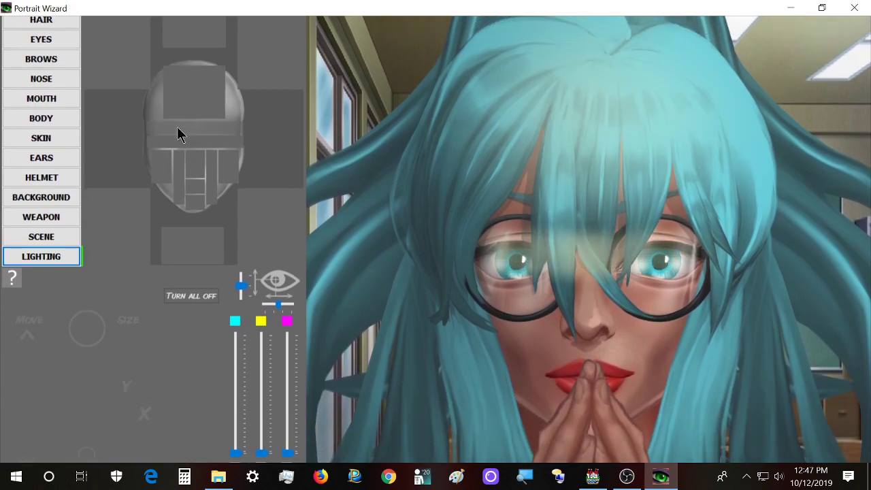
{"action": "left_click", "coordinate": [157, 174]}
{"action": "left_click", "coordinate": [183, 177]}
{"action": "left_click", "coordinate": [196, 174]}
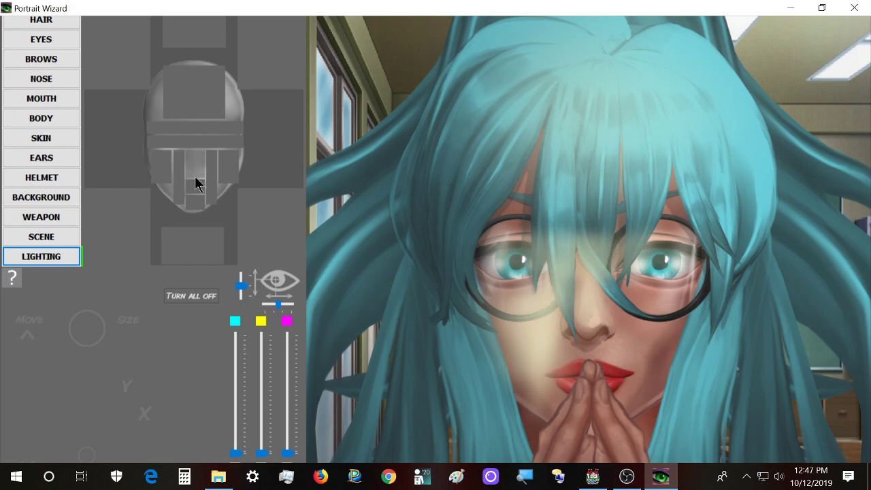
{"action": "left_click", "coordinate": [195, 186]}
{"action": "left_click", "coordinate": [196, 202]}
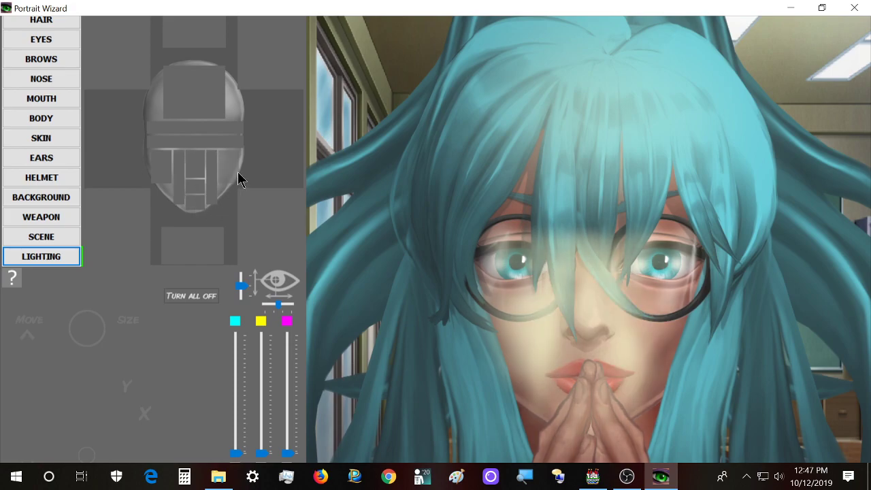
Try the lighting zones surrounding the face, and turn all lights off
{"action": "scroll", "coordinate": [239, 178], "scroll_direction": "down", "scroll_amount": 4}
{"action": "scroll", "coordinate": [239, 177], "scroll_direction": "down", "scroll_amount": 1}
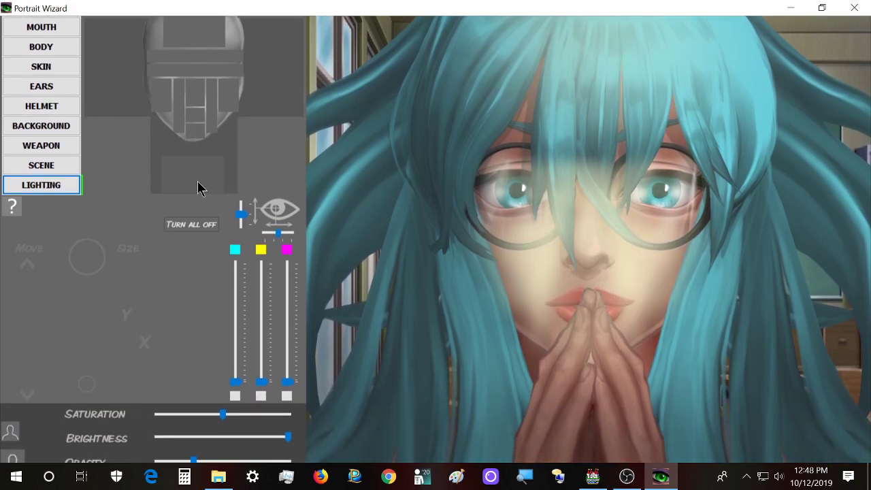
{"action": "scroll", "coordinate": [272, 102], "scroll_direction": "up", "scroll_amount": 2}
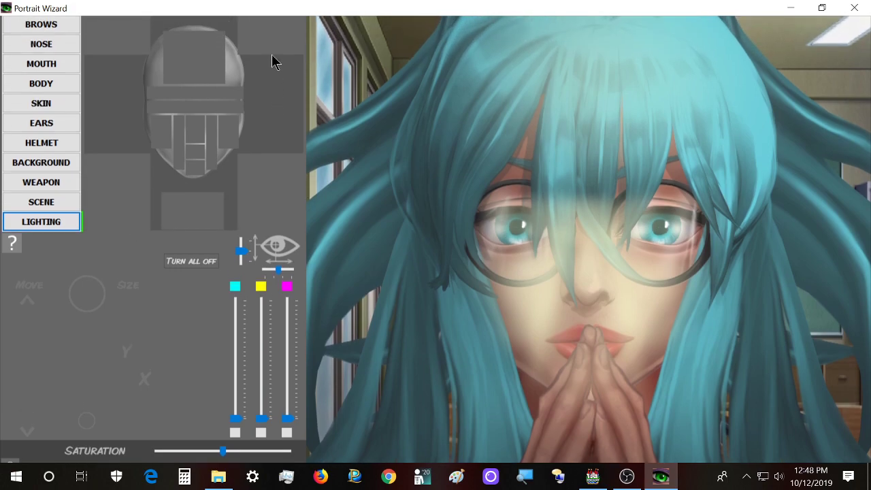
{"action": "scroll", "coordinate": [266, 158], "scroll_direction": "down", "scroll_amount": 2}
{"action": "scroll", "coordinate": [268, 166], "scroll_direction": "down", "scroll_amount": 1}
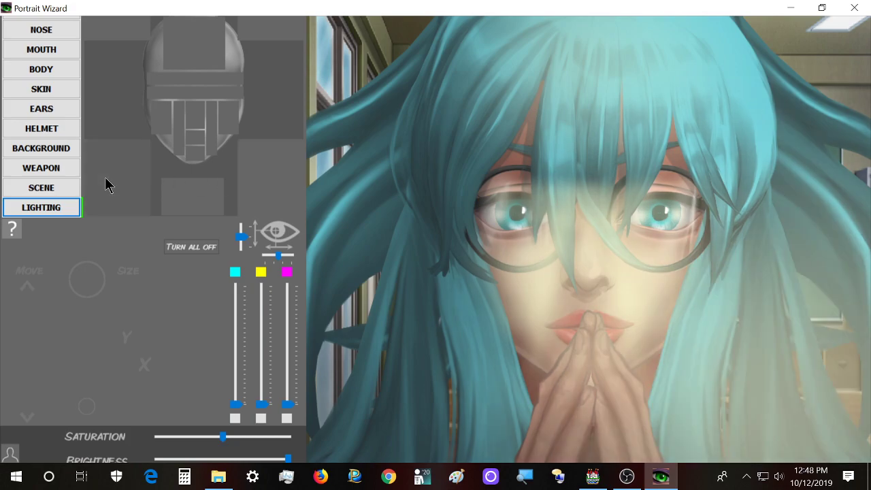
{"action": "scroll", "coordinate": [125, 99], "scroll_direction": "up", "scroll_amount": 3}
{"action": "scroll", "coordinate": [247, 61], "scroll_direction": "up", "scroll_amount": 1}
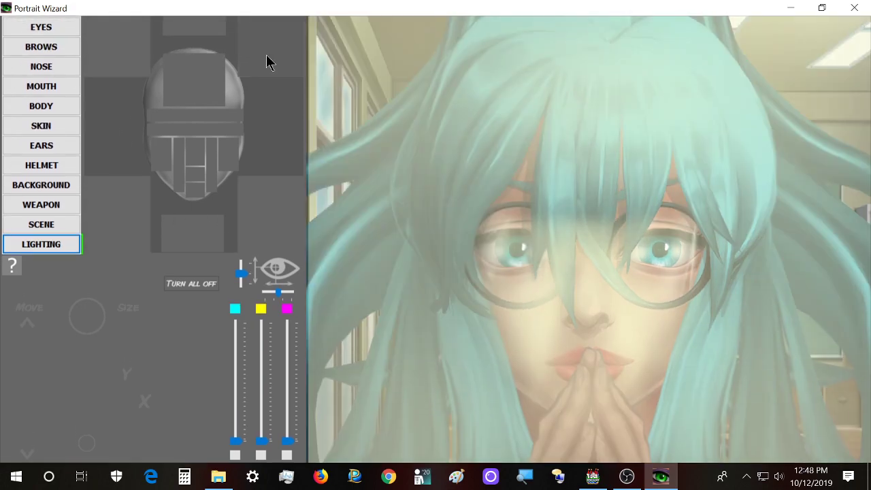
{"action": "scroll", "coordinate": [268, 61], "scroll_direction": "down", "scroll_amount": 3}
{"action": "left_click", "coordinate": [194, 235]}
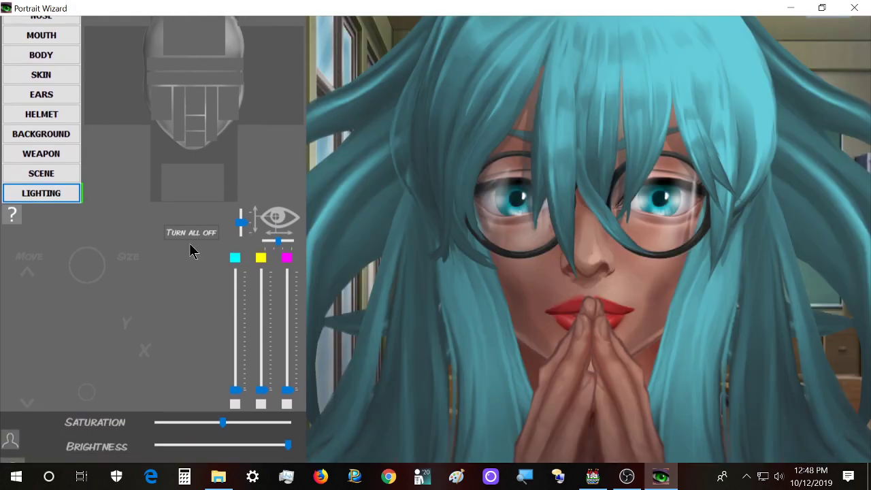
Try lighting both cheeks together with the nose and mouth zones, and turn all lights off
{"action": "scroll", "coordinate": [192, 242], "scroll_direction": "up", "scroll_amount": 3}
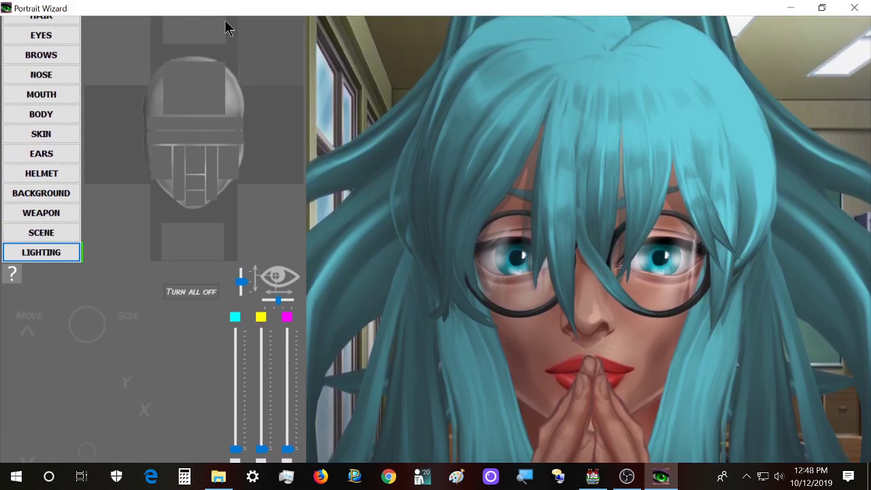
{"action": "scroll", "coordinate": [150, 181], "scroll_direction": "down", "scroll_amount": 1}
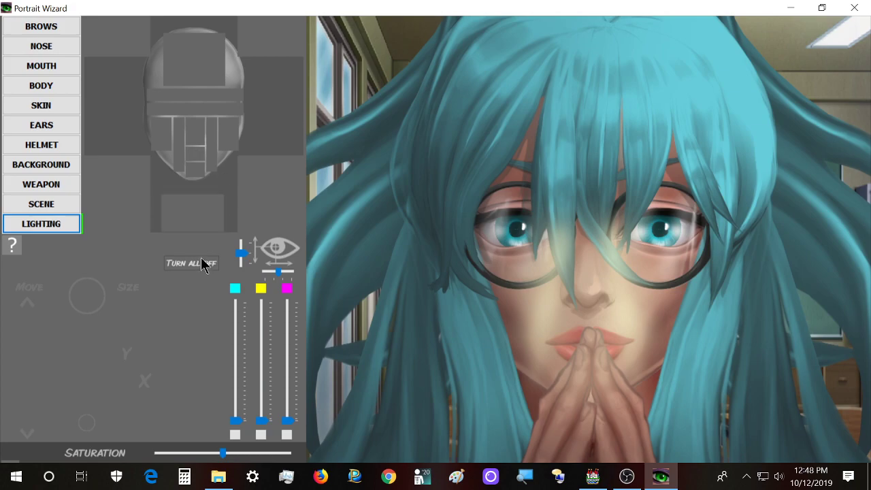
{"action": "left_click", "coordinate": [204, 265]}
{"action": "left_click", "coordinate": [225, 146]}
{"action": "left_click", "coordinate": [162, 146]}
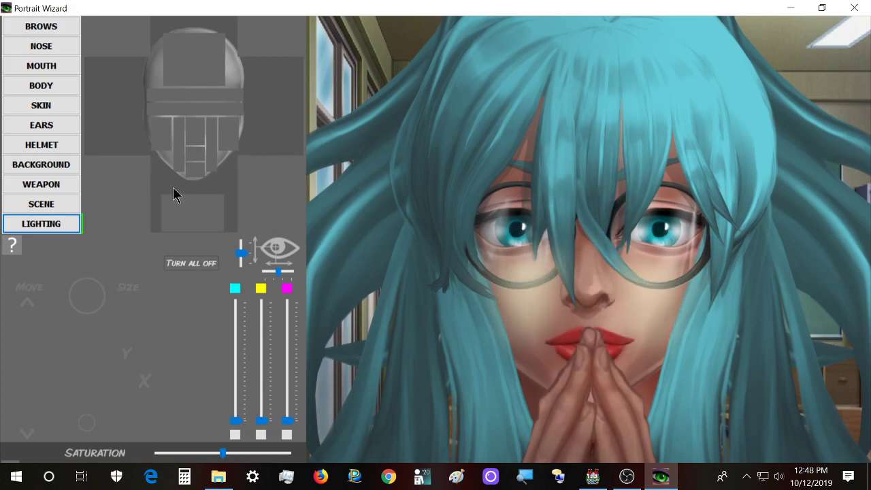
{"action": "left_click", "coordinate": [207, 263]}
{"action": "left_click", "coordinate": [224, 138]}
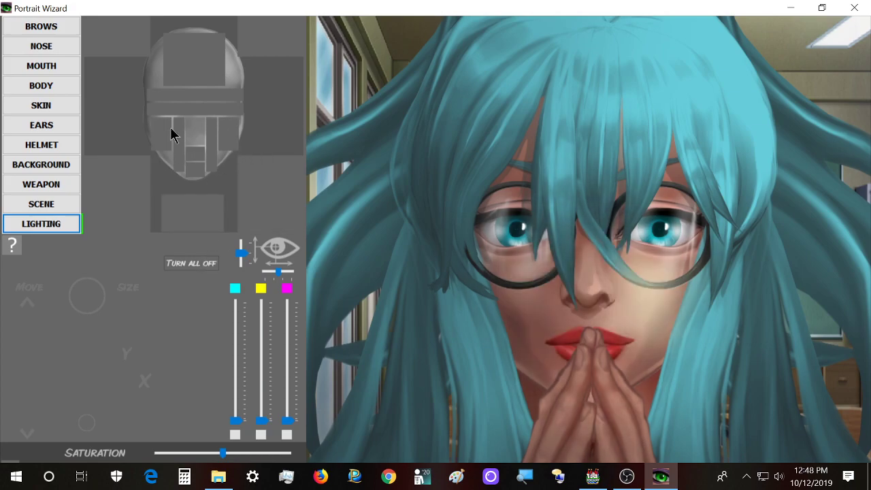
{"action": "left_click", "coordinate": [166, 130]}
{"action": "left_click", "coordinate": [201, 263]}
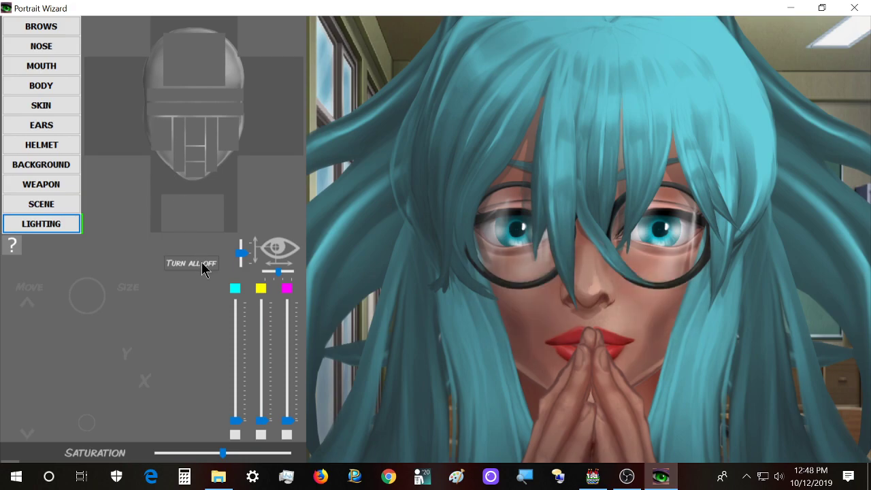
Try each cheek light separately on the portrait, and clear the lights again
{"action": "left_click", "coordinate": [162, 142]}
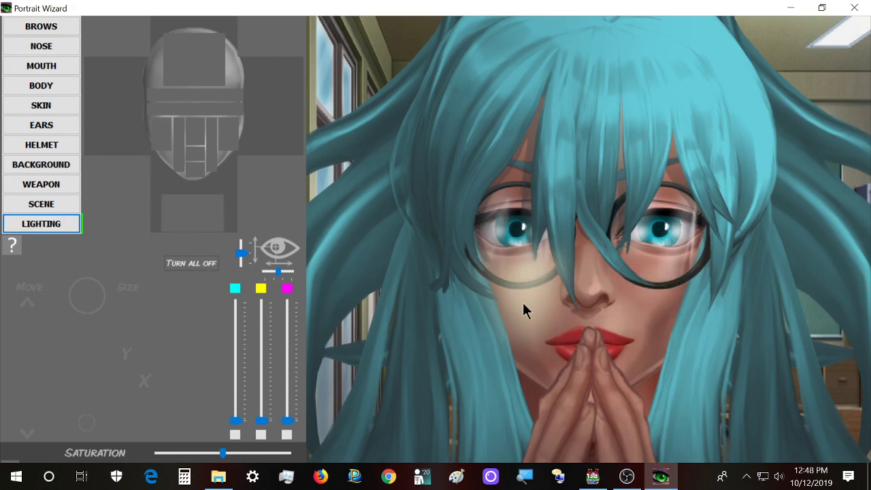
{"action": "left_click", "coordinate": [235, 136]}
{"action": "left_click", "coordinate": [216, 269]}
{"action": "left_click", "coordinate": [164, 142]}
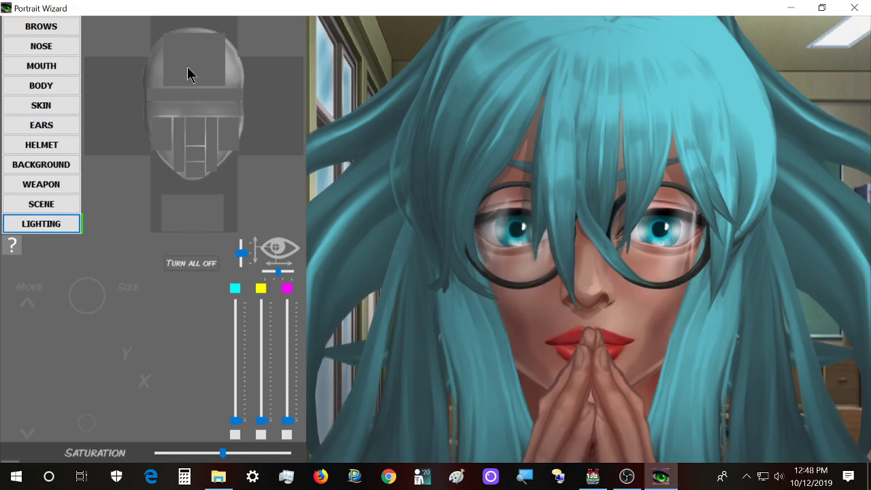
Try the forehead, brow and eye lights on the portrait, and turn all lights off
{"action": "left_click", "coordinate": [188, 68]}
{"action": "left_click", "coordinate": [200, 258]}
{"action": "left_click", "coordinate": [202, 97]}
{"action": "left_click", "coordinate": [202, 113]}
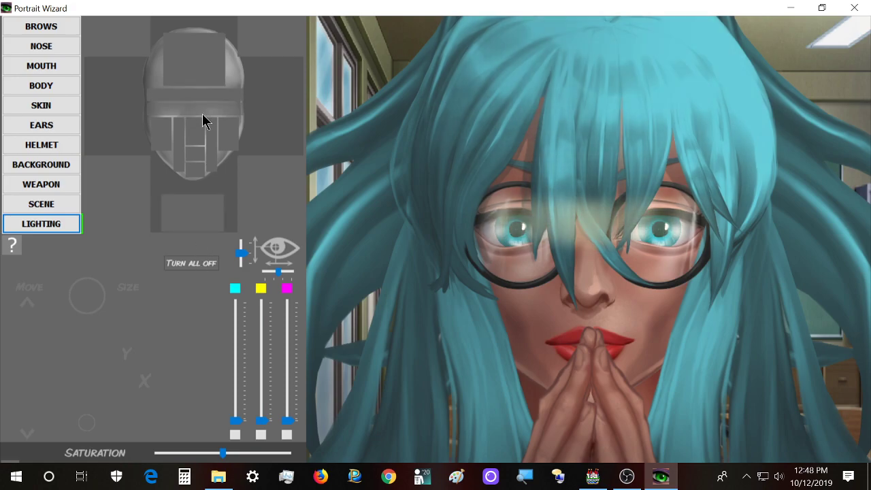
{"action": "left_click", "coordinate": [197, 263]}
Light only the forehead zone so the glow falls on the hair at the top of the head
{"action": "left_click", "coordinate": [206, 61]}
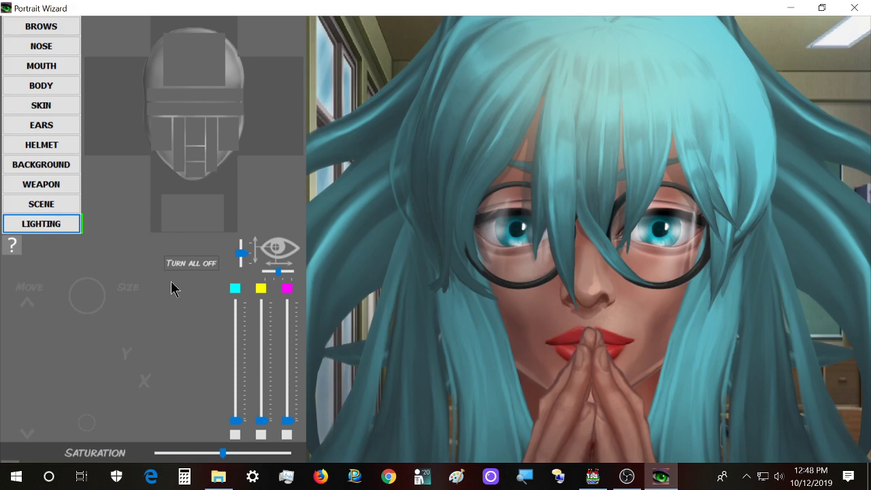
{"action": "scroll", "coordinate": [171, 279], "scroll_direction": "down", "scroll_amount": 3}
{"action": "scroll", "coordinate": [171, 277], "scroll_direction": "up", "scroll_amount": 5}
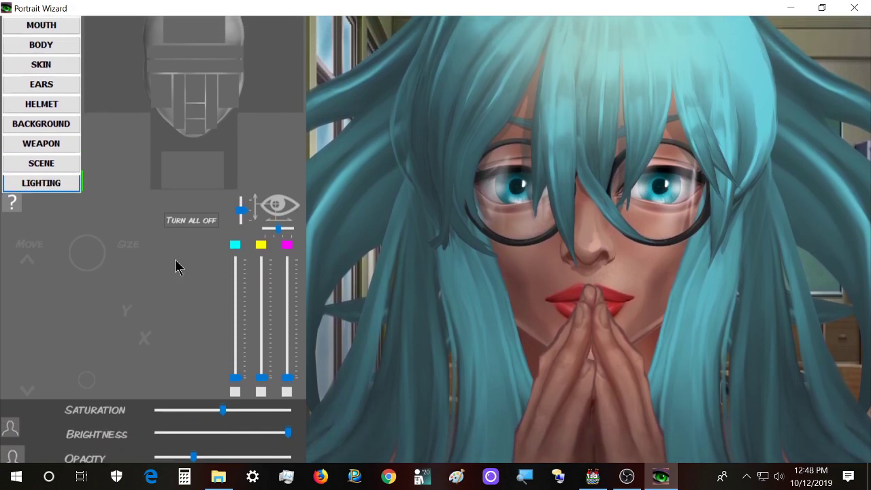
{"action": "scroll", "coordinate": [87, 89], "scroll_direction": "up", "scroll_amount": 2}
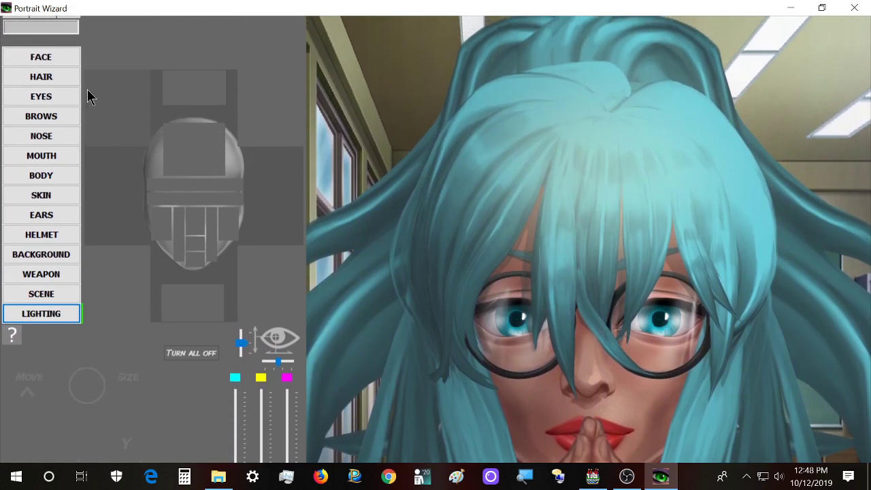
Save the portrait as Tsukiko_BG, and delete Tsukiko_BG.bmp and Tsukiko_BG.ini from the Portraits folder
{"action": "left_click", "coordinate": [64, 49]}
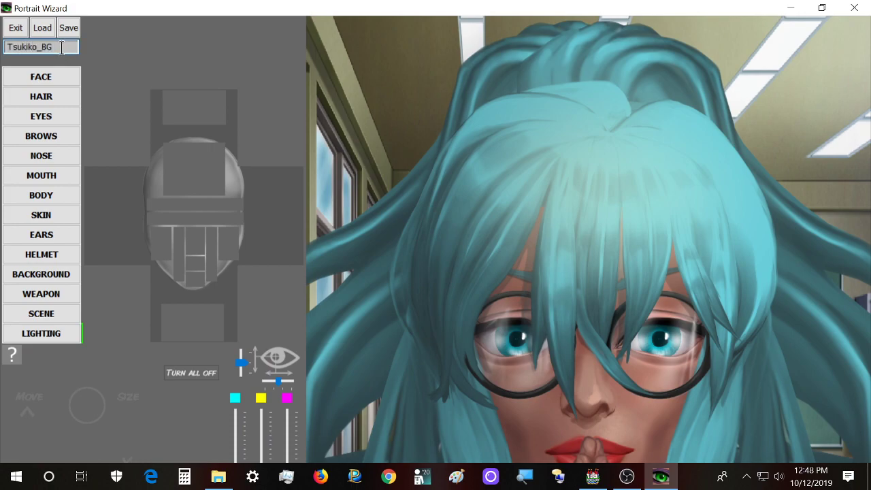
{"action": "left_click", "coordinate": [218, 476]}
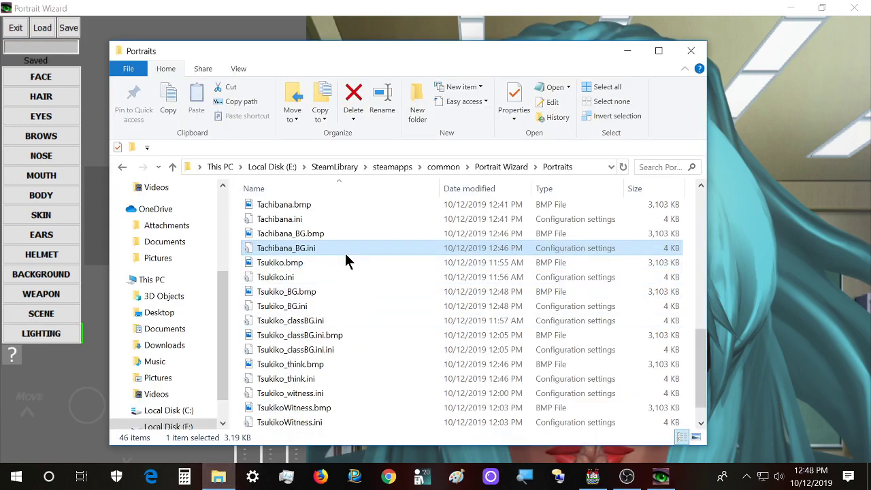
{"action": "left_click", "coordinate": [333, 289]}
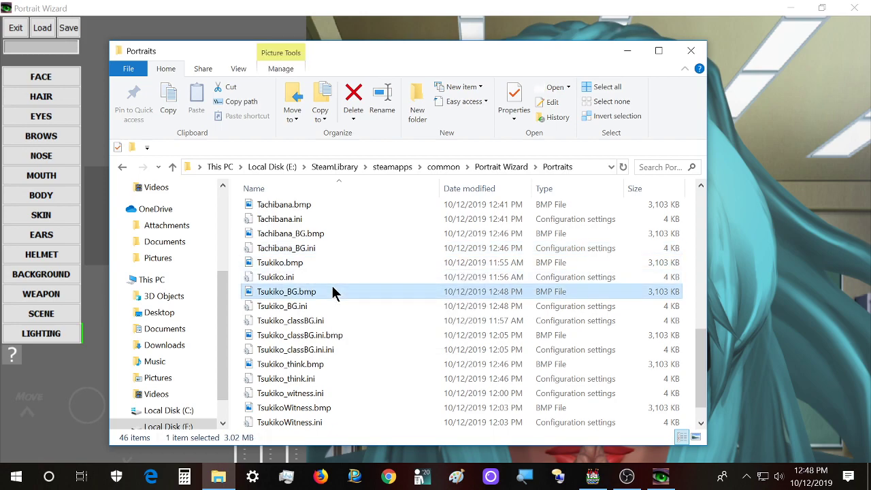
{"action": "left_click", "coordinate": [315, 307], "text": "ctrl"}
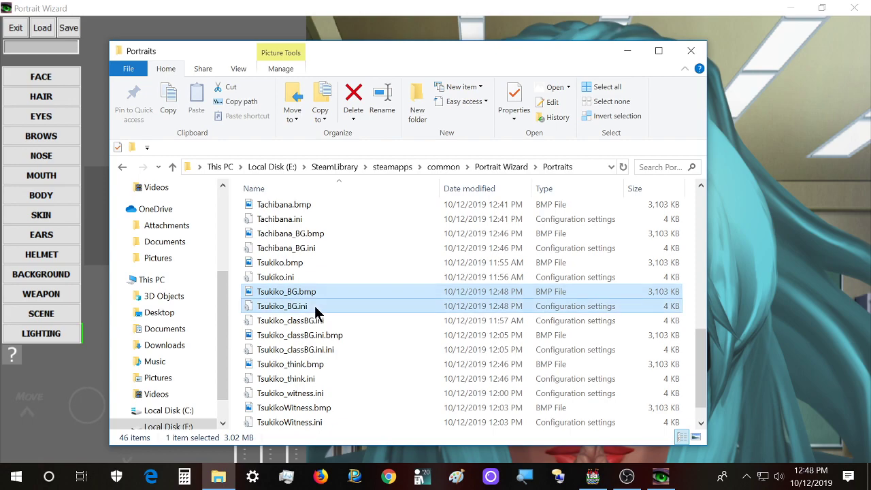
{"action": "left_click", "coordinate": [363, 278]}
{"action": "left_click", "coordinate": [628, 51]}
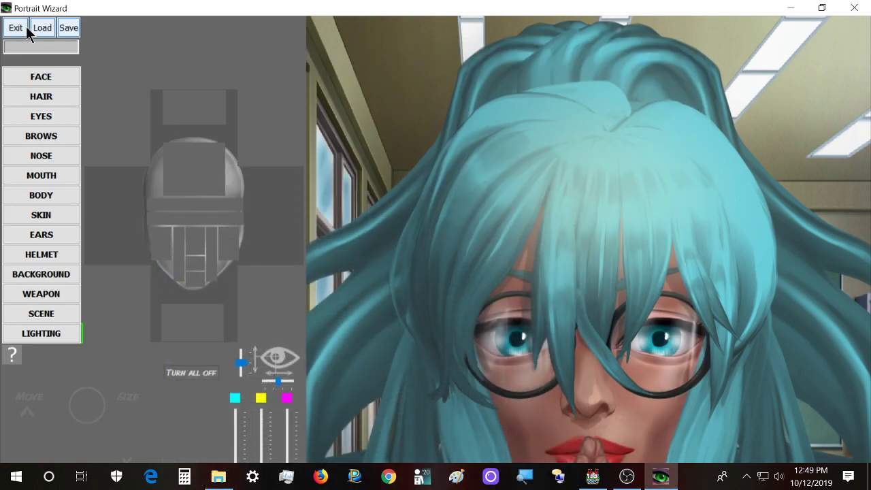
Save the lit portrait as Tachibana_BG and view Tachibana_BG.bmp from the Portraits folder
{"action": "left_click", "coordinate": [30, 45]}
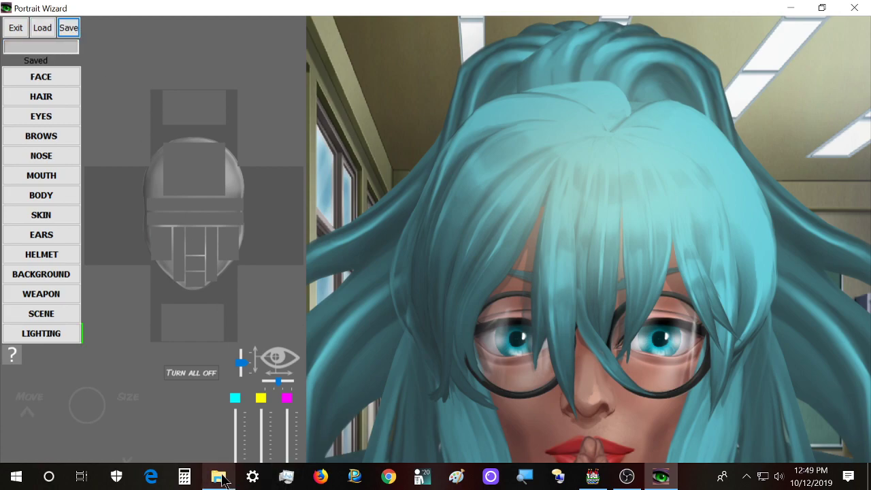
{"action": "left_click", "coordinate": [217, 477]}
{"action": "double_click", "coordinate": [350, 235]}
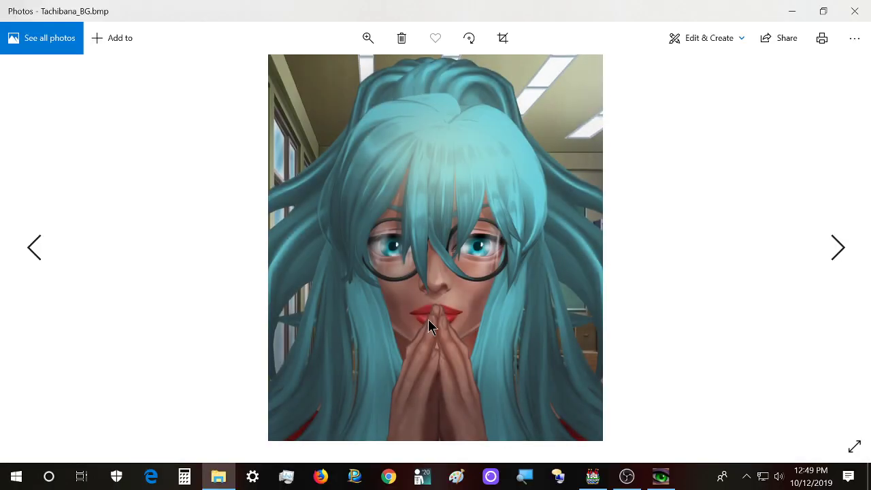
{"action": "left_click", "coordinate": [854, 11]}
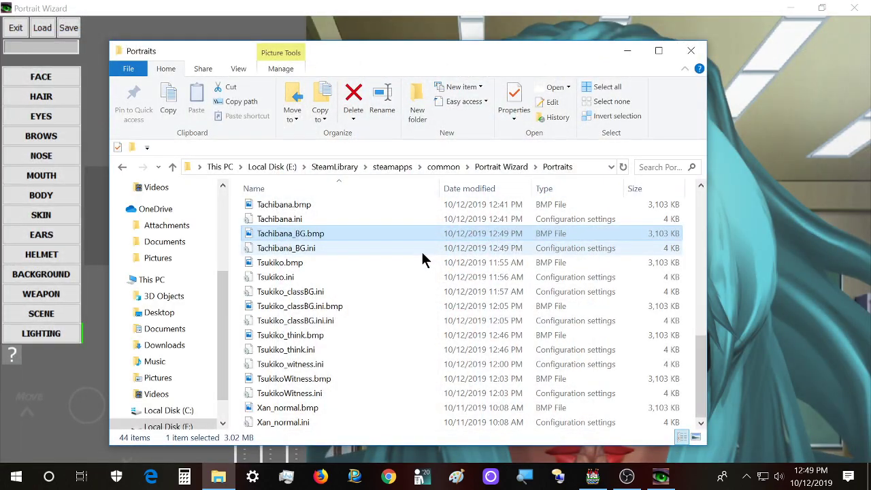
{"action": "left_click", "coordinate": [630, 53]}
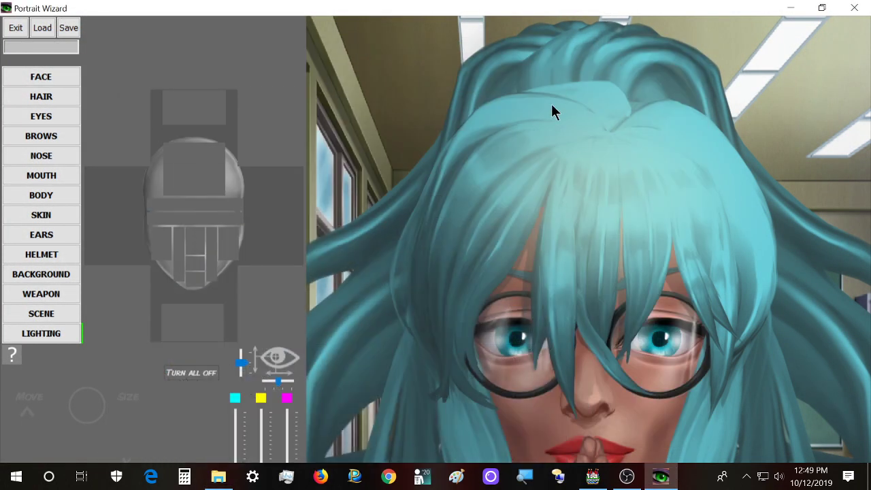
Minimize Portrait Wizard and RPG Maker MV, and launch CLIP STUDIO from the desktop
{"action": "left_click", "coordinate": [789, 10]}
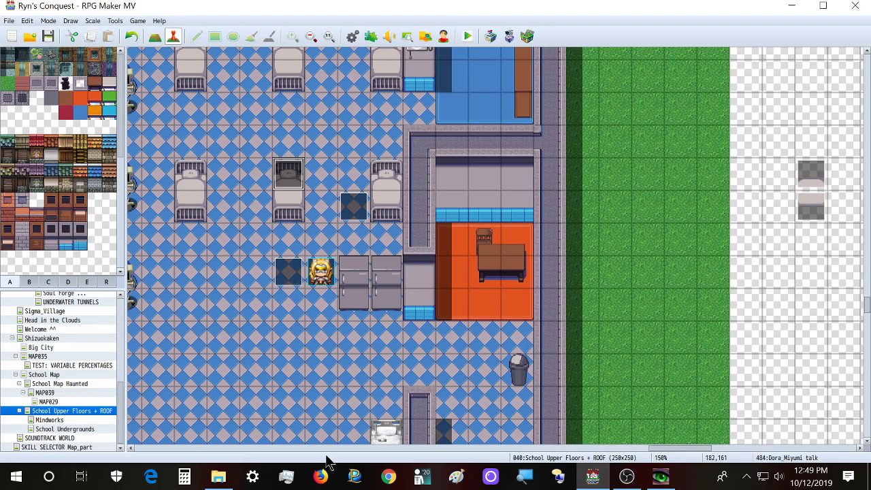
{"action": "left_click", "coordinate": [792, 6]}
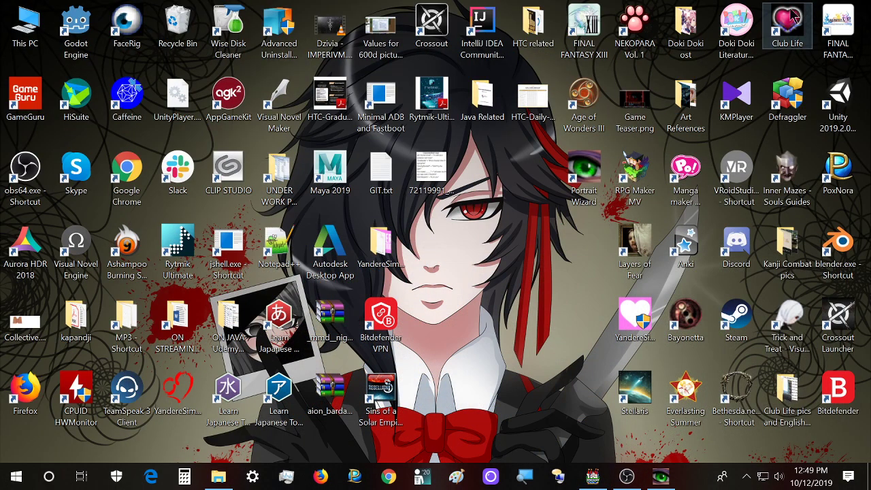
{"action": "left_click", "coordinate": [229, 169]}
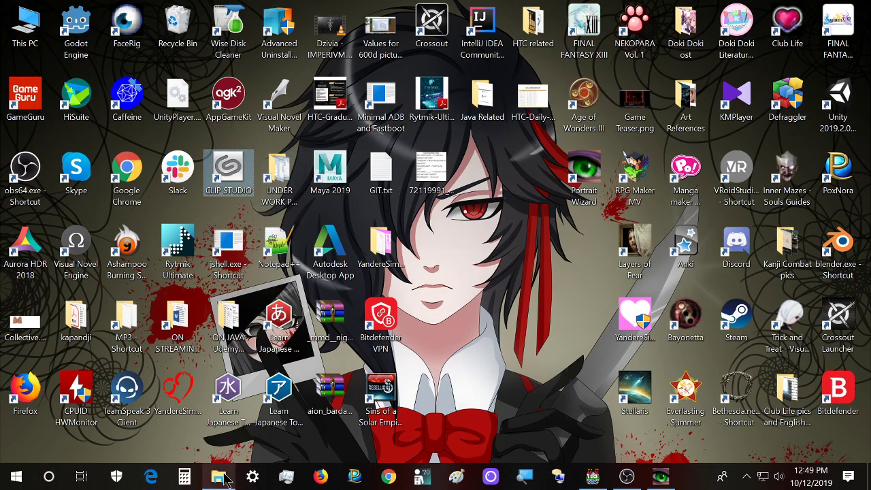
{"action": "mouse_move", "coordinate": [219, 480]}
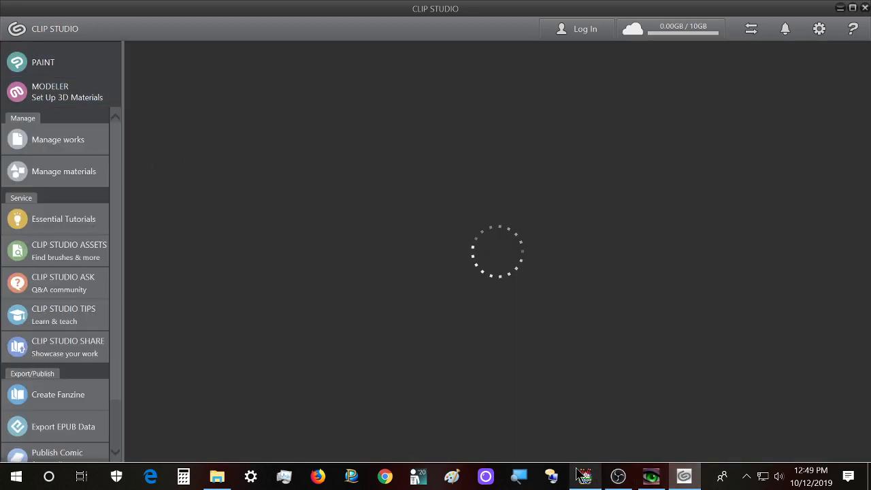
Check the Portraits folder, switch to RPG Maker MV and open the Dora_Miyumi talk event for editing
{"action": "left_click", "coordinate": [585, 477]}
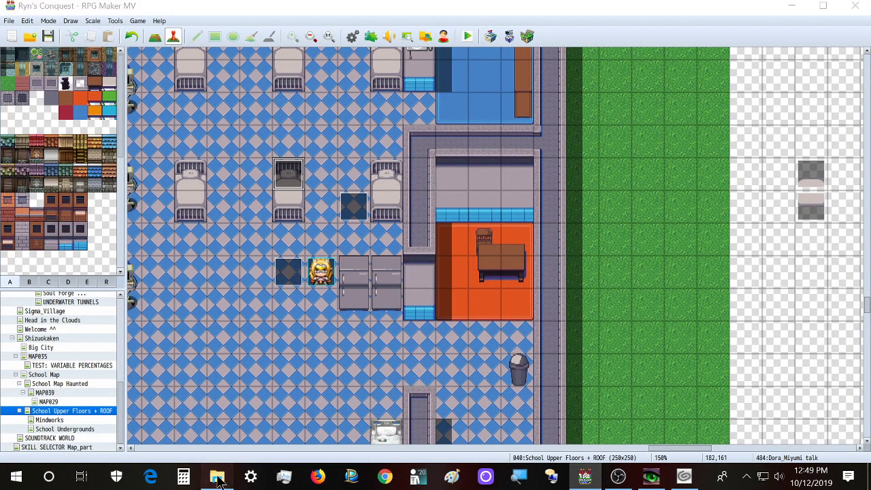
{"action": "left_click", "coordinate": [217, 476]}
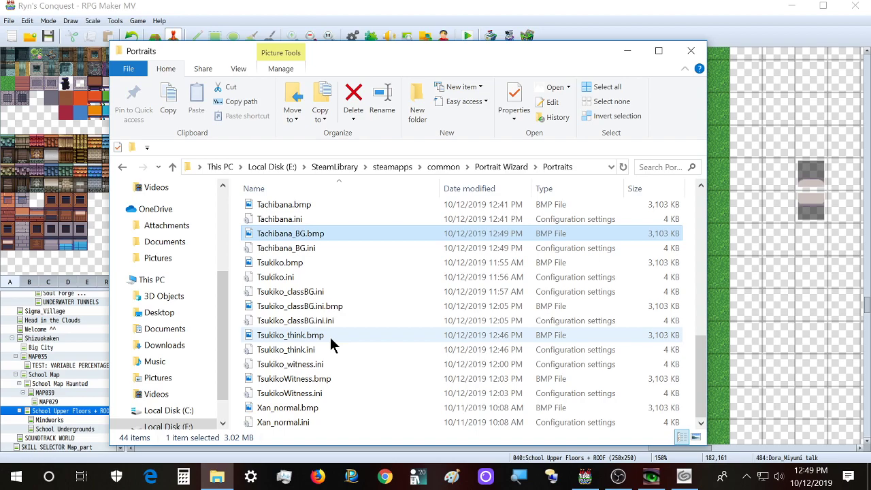
{"action": "left_click", "coordinate": [585, 476]}
{"action": "double_click", "coordinate": [289, 167]}
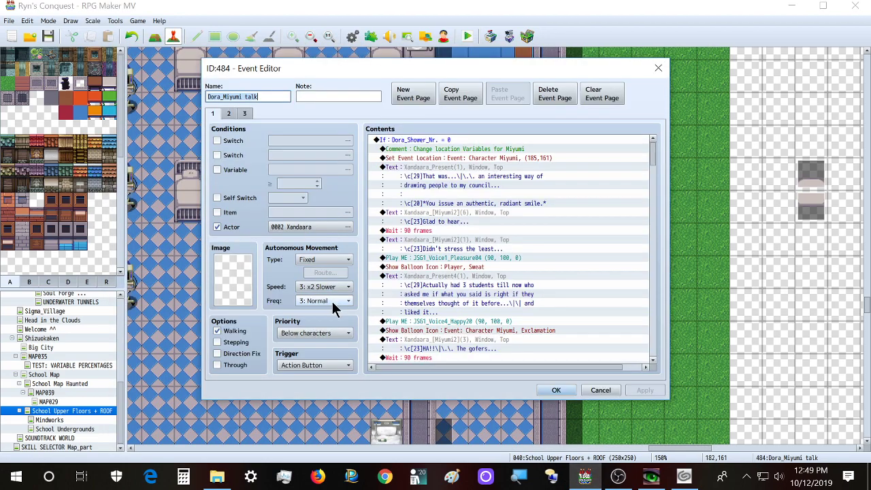
Close the Dora_Miyumi talk event and inspect the FINAL MAP LIBRARY event on the Mindworks map
{"action": "left_click", "coordinate": [658, 68]}
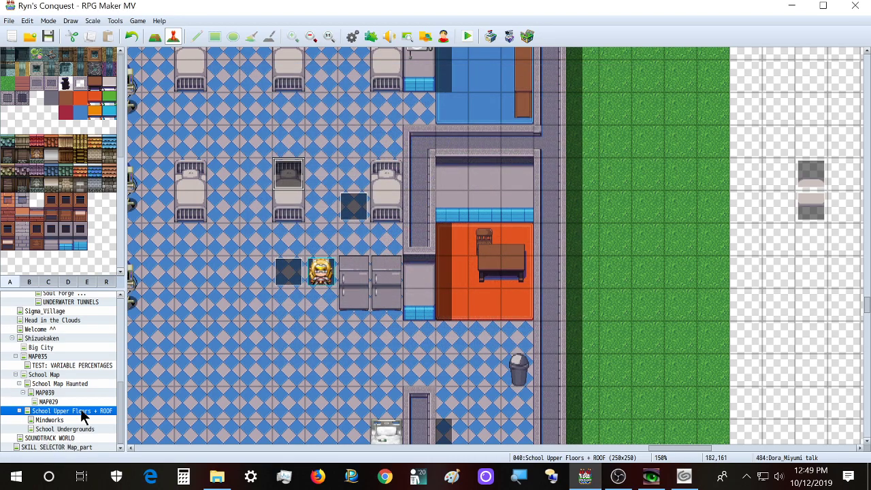
{"action": "left_click", "coordinate": [79, 418]}
{"action": "double_click", "coordinate": [599, 450]}
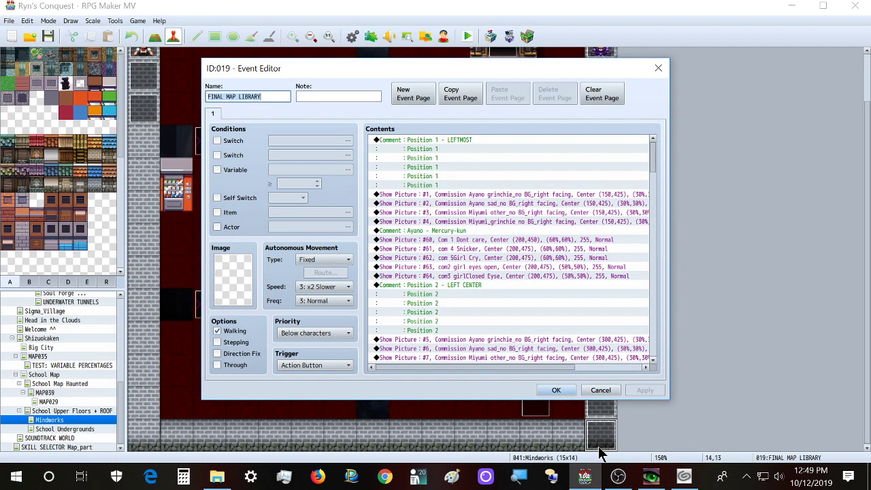
{"action": "left_click", "coordinate": [658, 68]}
Return to the School Upper Floors + ROOF map and check the contents of the Dora_Miyumi talk and EV488 events
{"action": "right_click", "coordinate": [82, 411]}
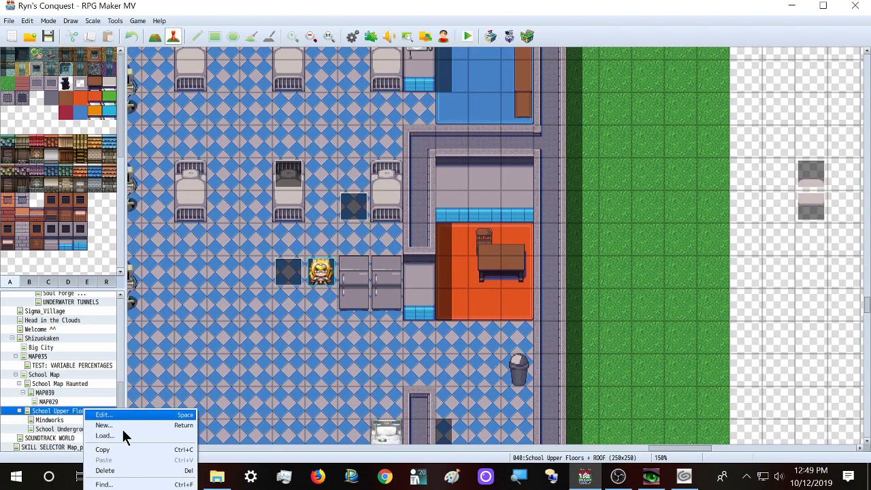
{"action": "key", "text": "Escape"}
{"action": "double_click", "coordinate": [289, 170]}
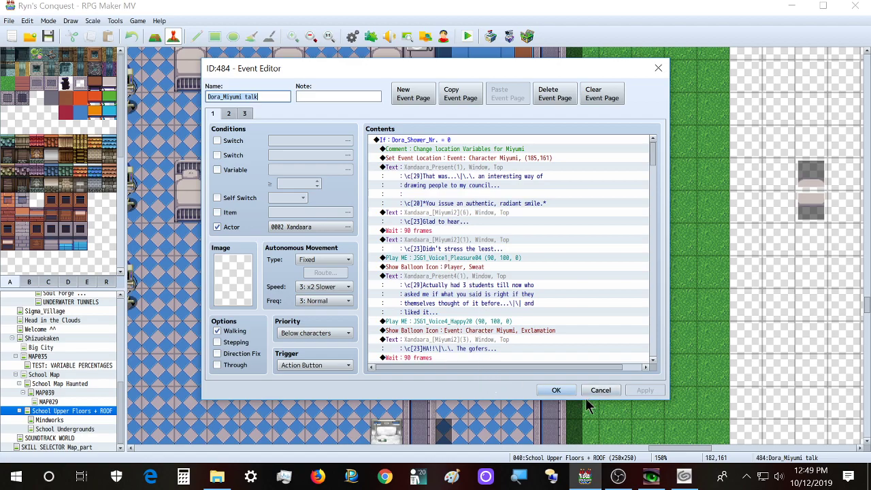
{"action": "left_click", "coordinate": [611, 390]}
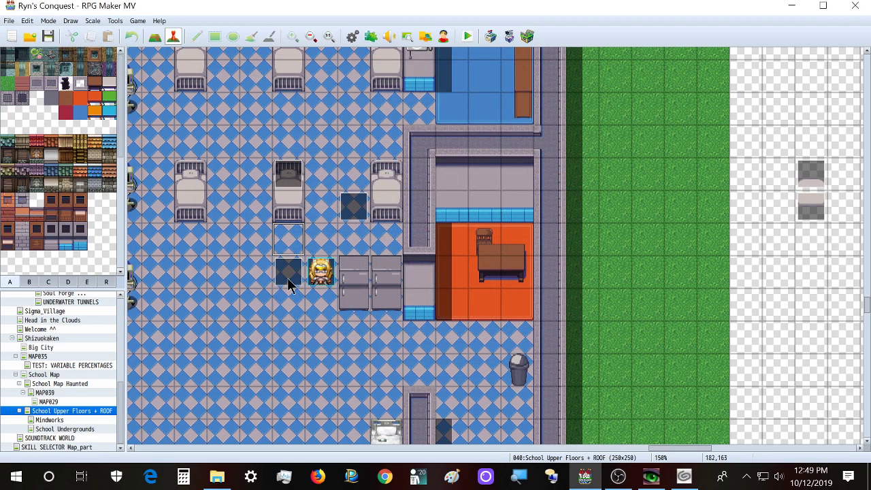
{"action": "double_click", "coordinate": [287, 278]}
{"action": "scroll", "coordinate": [612, 165], "scroll_direction": "down", "scroll_amount": 2}
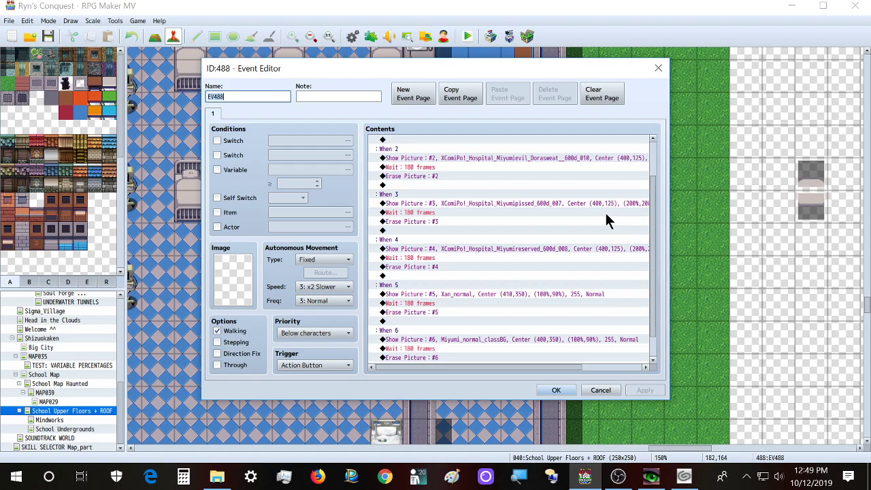
{"action": "left_click", "coordinate": [658, 68]}
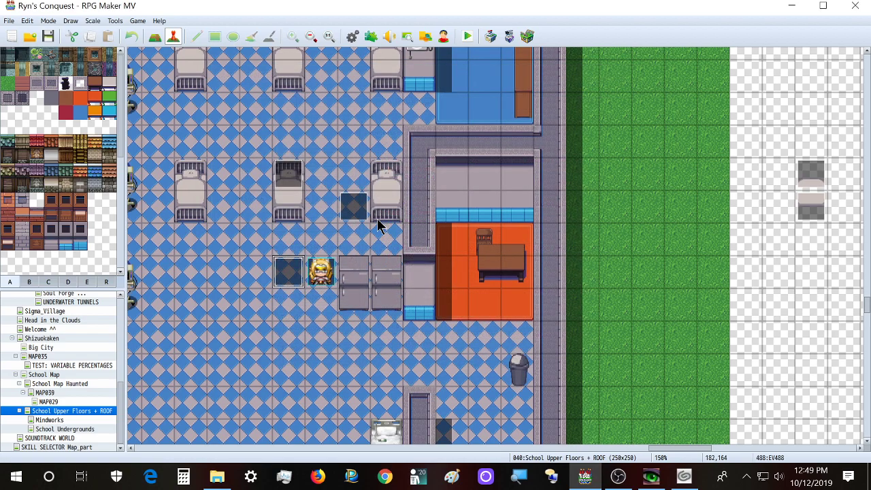
Duplicate the EV488 event onto the tile directly below it and set the player's starting position on the tile beside the copy
{"action": "left_click", "coordinate": [291, 301]}
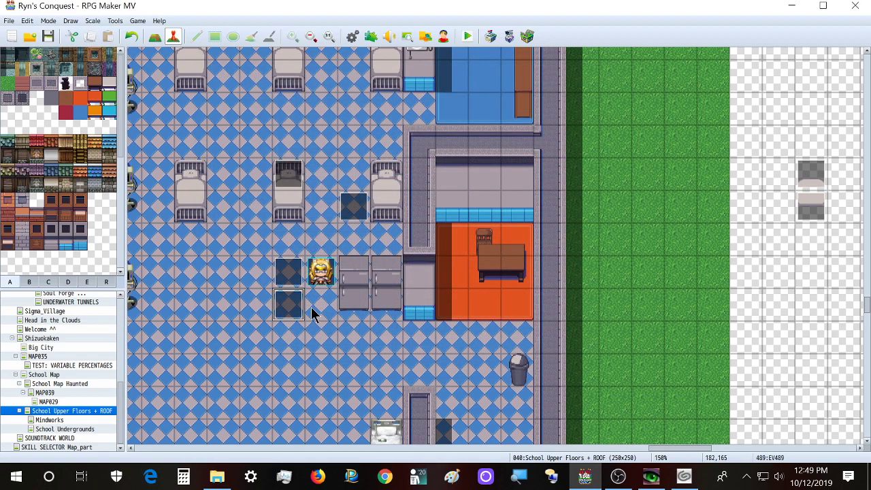
{"action": "right_click", "coordinate": [324, 300]}
{"action": "mouse_move", "coordinate": [379, 422]}
{"action": "left_click", "coordinate": [446, 422]}
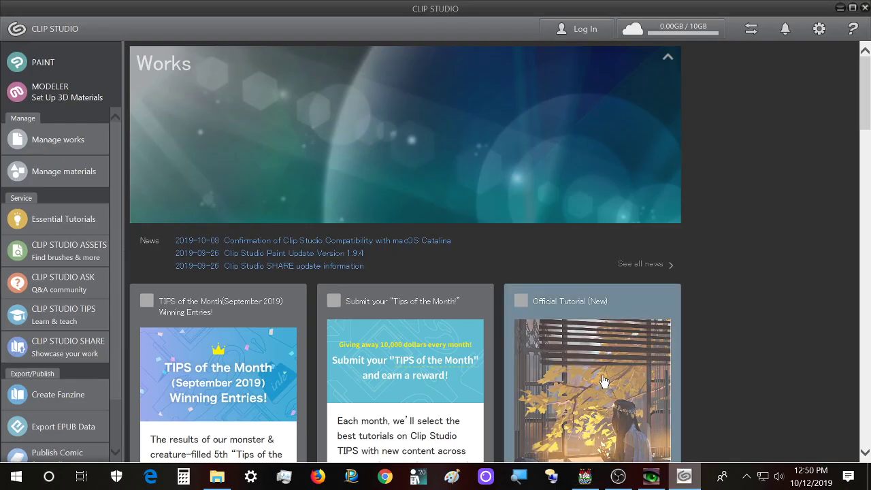
Switch to CLIP STUDIO and launch the Paint program
{"action": "left_click", "coordinate": [48, 72]}
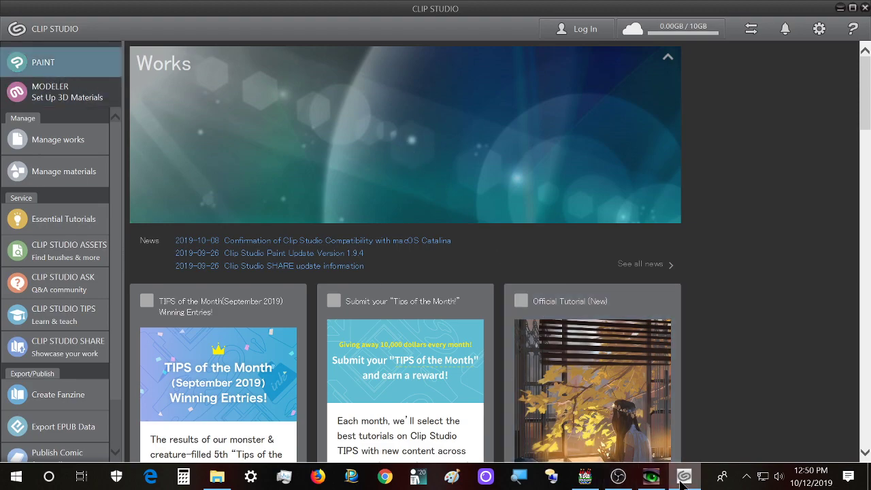
{"action": "mouse_move", "coordinate": [686, 477]}
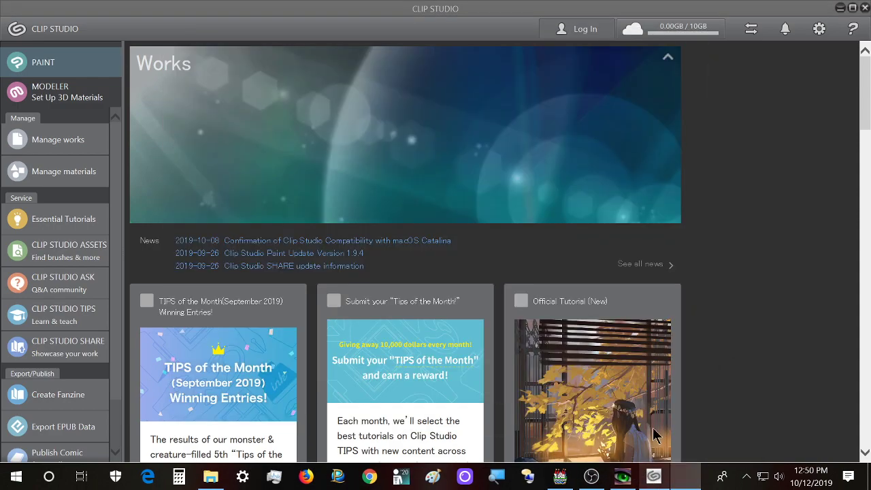
Close the launcher window and browse for an image to open in the Portrait Wizard folder under steamapps\common
{"action": "left_click", "coordinate": [865, 8]}
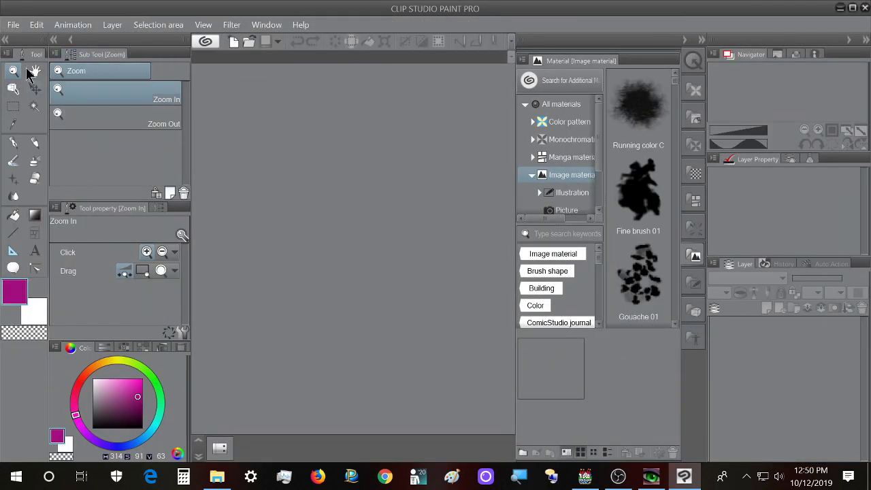
{"action": "left_click", "coordinate": [13, 25]}
{"action": "left_click", "coordinate": [57, 73]}
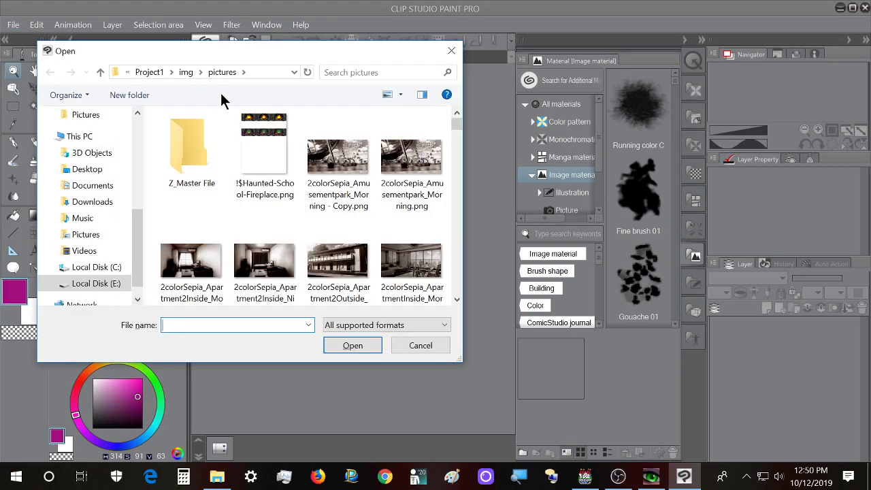
{"action": "left_click", "coordinate": [102, 73]}
{"action": "key", "text": "alt+Left"}
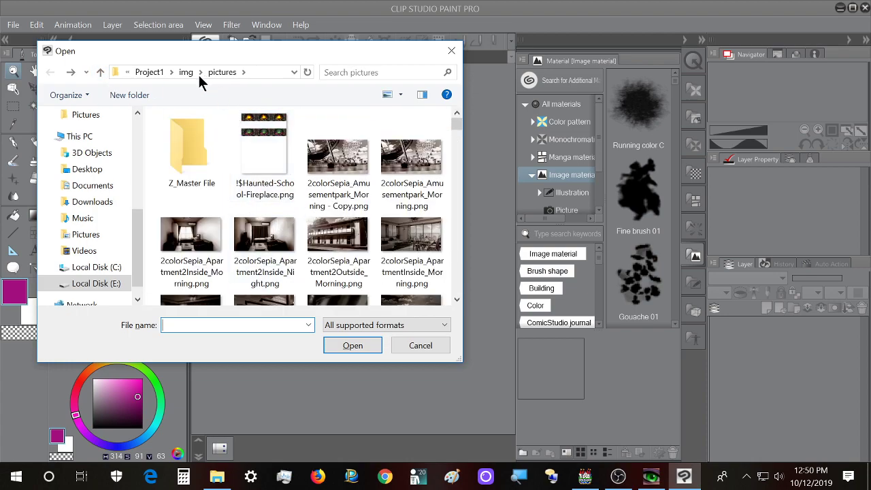
{"action": "left_click", "coordinate": [148, 73]}
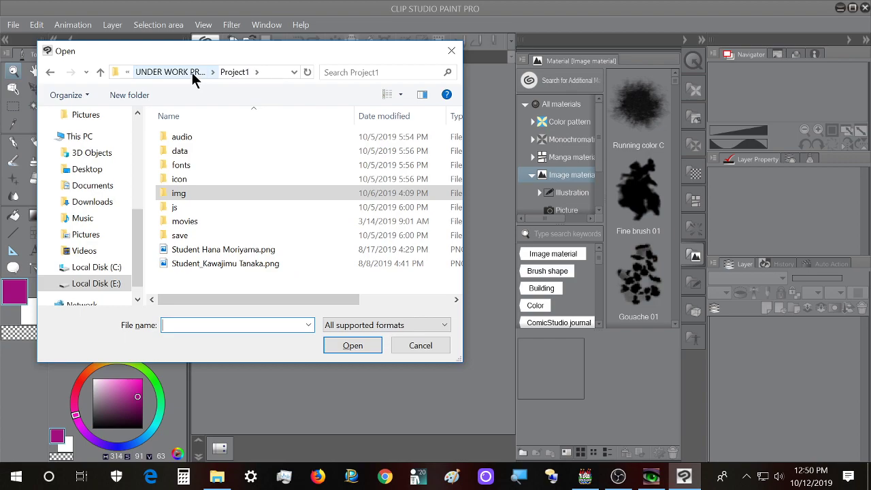
{"action": "left_click", "coordinate": [189, 73]}
{"action": "left_click", "coordinate": [141, 70]}
{"action": "left_click", "coordinate": [153, 74]}
{"action": "scroll", "coordinate": [244, 257], "scroll_direction": "down", "scroll_amount": 1}
{"action": "left_click", "coordinate": [232, 235]}
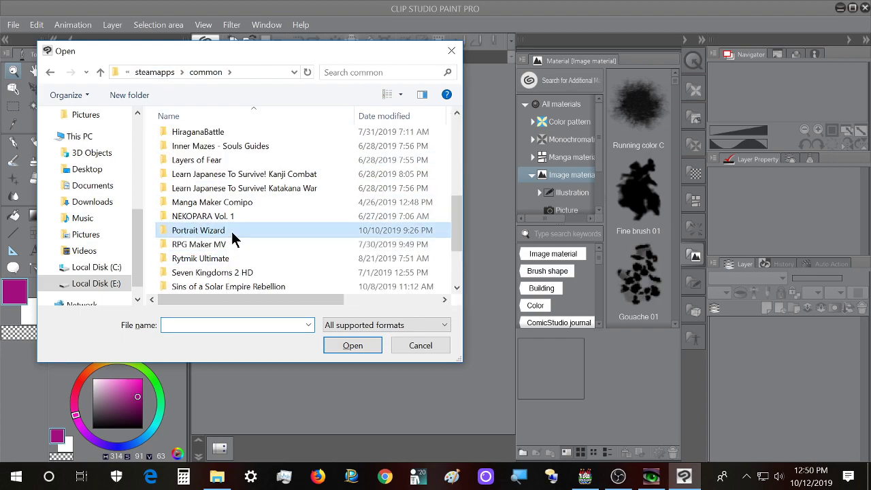
{"action": "double_click", "coordinate": [231, 235]}
Open the teal-haired portrait file named .bmp from the Portraits folder
{"action": "scroll", "coordinate": [256, 247], "scroll_direction": "down", "scroll_amount": 5}
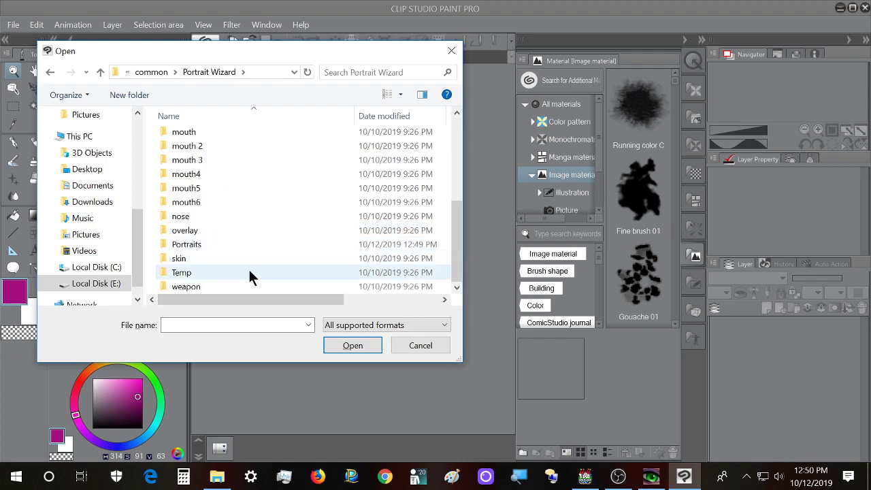
{"action": "scroll", "coordinate": [243, 287], "scroll_direction": "up", "scroll_amount": 5}
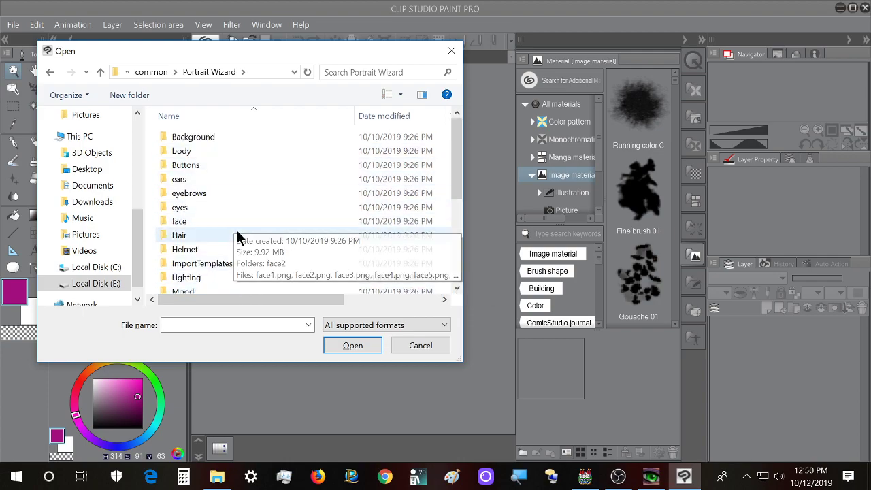
{"action": "scroll", "coordinate": [237, 241], "scroll_direction": "down", "scroll_amount": 3}
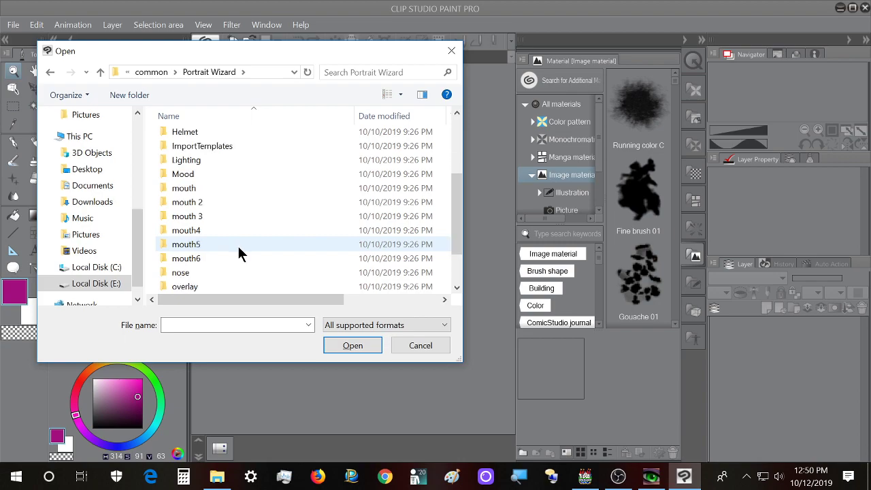
{"action": "scroll", "coordinate": [238, 249], "scroll_direction": "down", "scroll_amount": 2}
{"action": "double_click", "coordinate": [238, 245]}
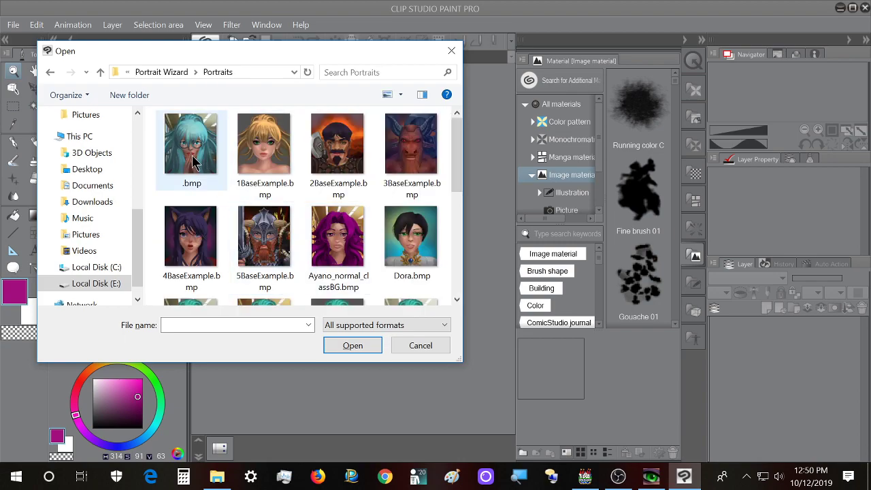
{"action": "double_click", "coordinate": [191, 159]}
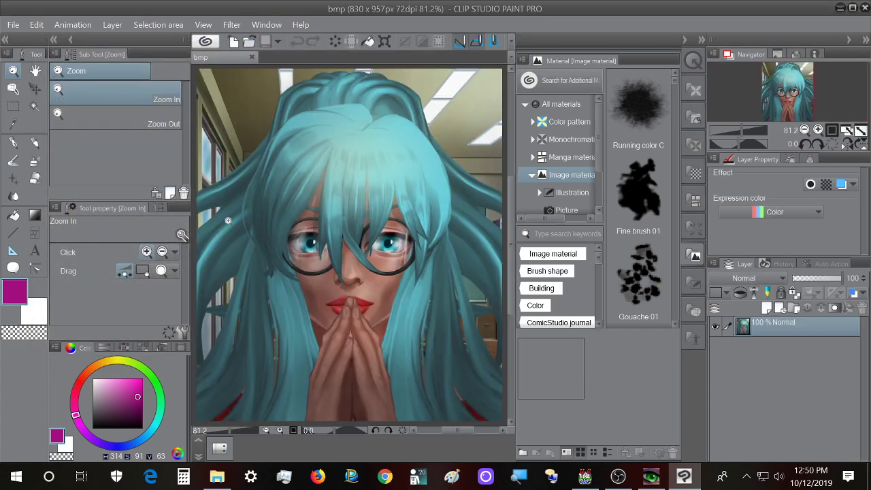
Start saving a copy of the portrait with PNG as the file type
{"action": "left_click", "coordinate": [13, 25]}
{"action": "key", "text": "Escape"}
{"action": "key", "text": "Escape"}
{"action": "key", "text": "ctrl+shift+s"}
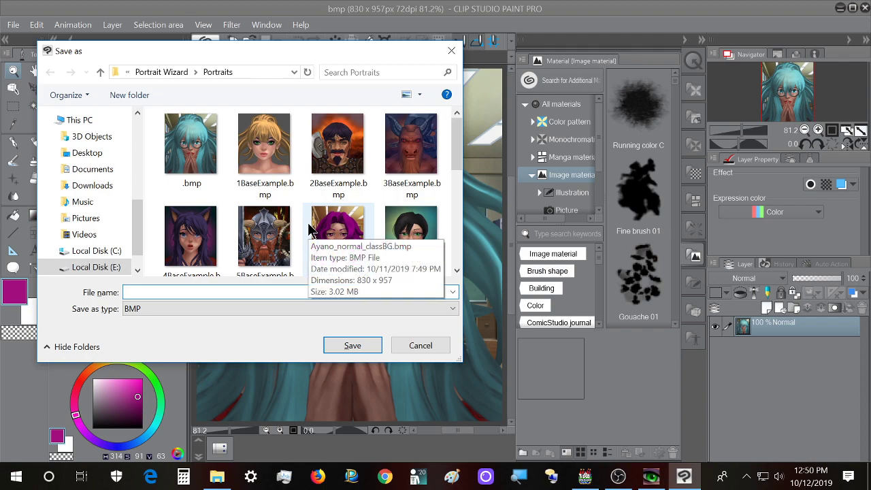
{"action": "left_click", "coordinate": [200, 314]}
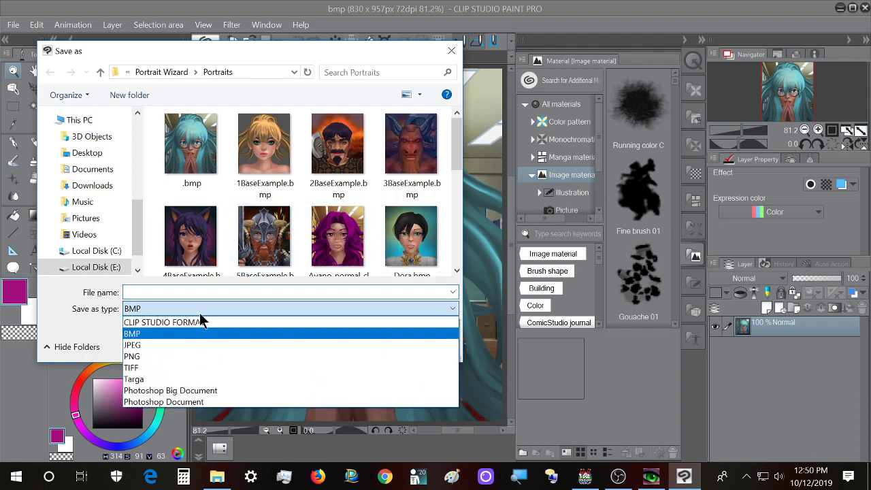
{"action": "left_click", "coordinate": [199, 310]}
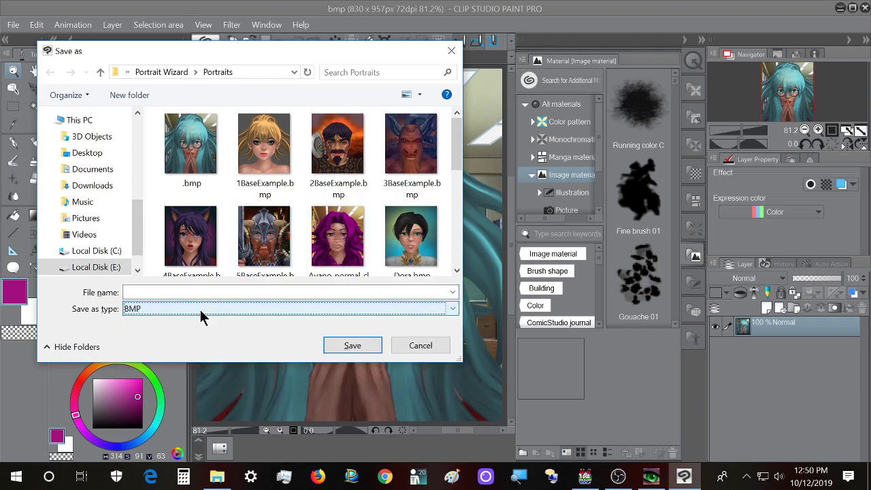
{"action": "left_click", "coordinate": [181, 308]}
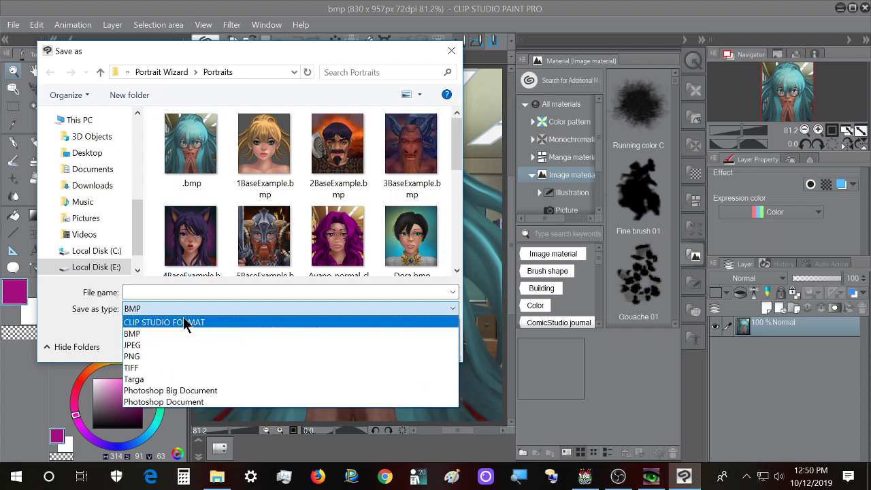
{"action": "left_click", "coordinate": [171, 356]}
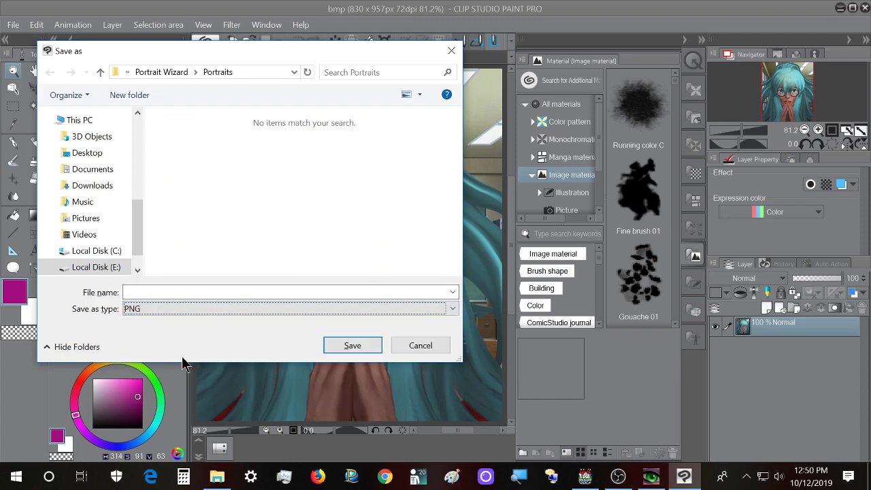
Name the PNG copy Tachibana_classBG and save it in the Portraits folder
{"action": "left_click_drag", "start_coordinate": [224, 53], "coordinate": [535, 89]}
{"action": "left_click", "coordinate": [503, 334]}
{"action": "type", "text": "Tachibana"}
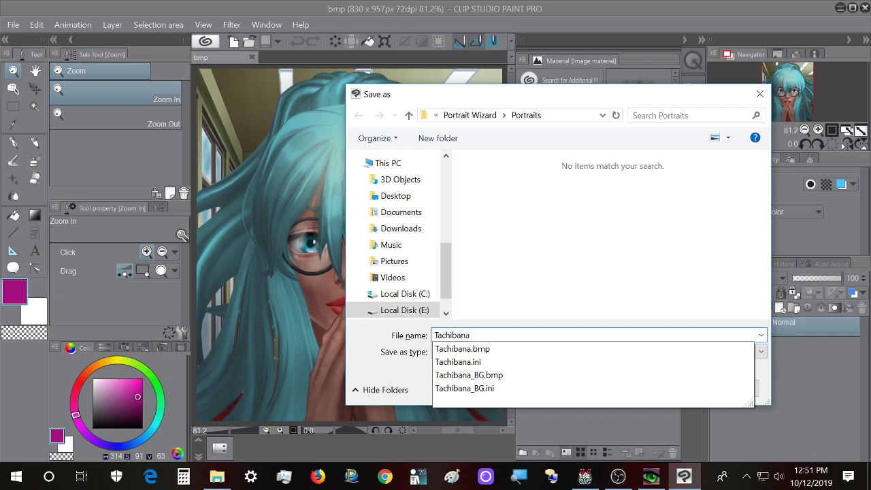
{"action": "type", "text": "_classBG"}
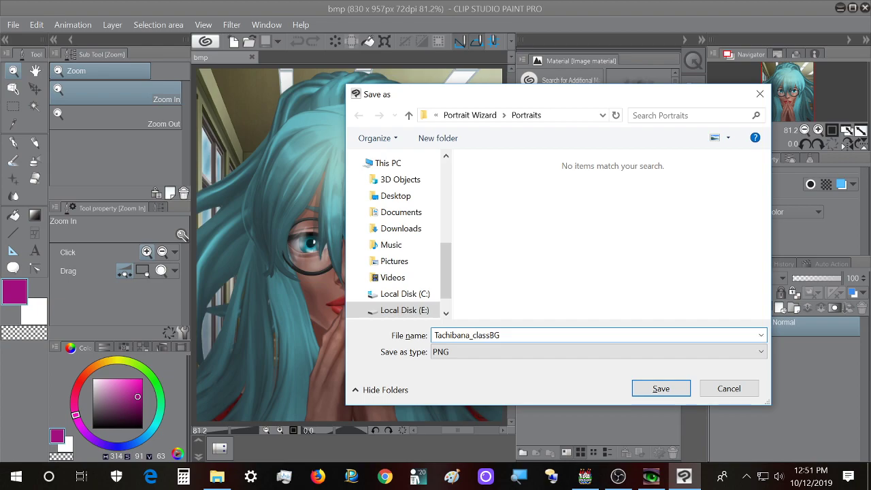
{"action": "left_click", "coordinate": [643, 389]}
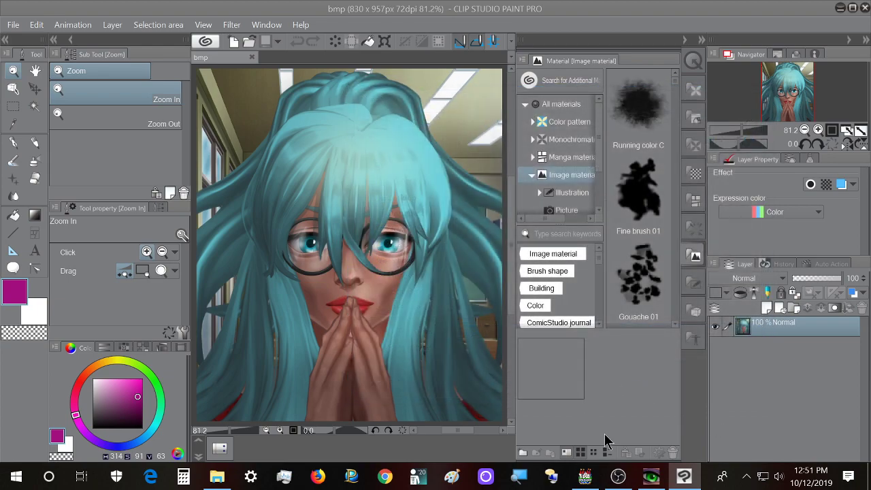
Switch to Portrait Wizard and tint the classroom background red by raising its magenta and yellow to maximum
{"action": "left_click", "coordinate": [650, 476]}
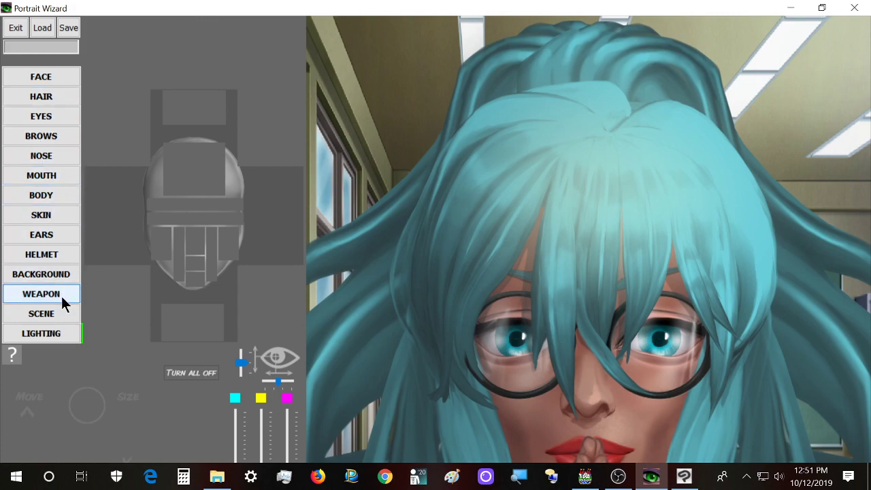
{"action": "left_click", "coordinate": [58, 272]}
{"action": "scroll", "coordinate": [92, 294], "scroll_direction": "down", "scroll_amount": 3}
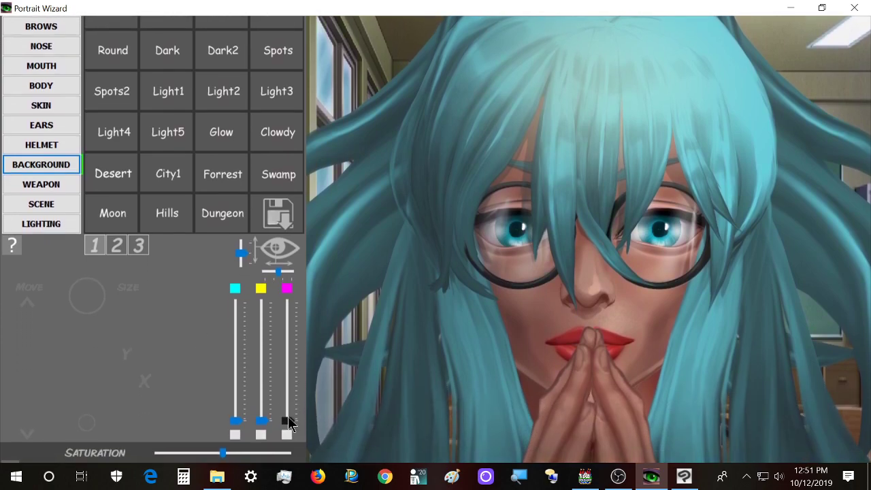
{"action": "left_click_drag", "start_coordinate": [288, 422], "coordinate": [303, 294]}
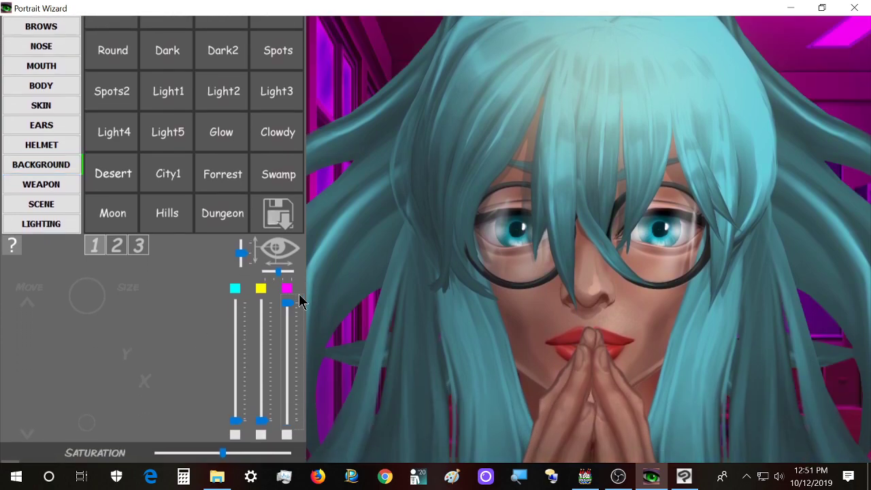
{"action": "left_click_drag", "start_coordinate": [255, 424], "coordinate": [278, 279]}
{"action": "scroll", "coordinate": [277, 285], "scroll_direction": "up", "scroll_amount": 5}
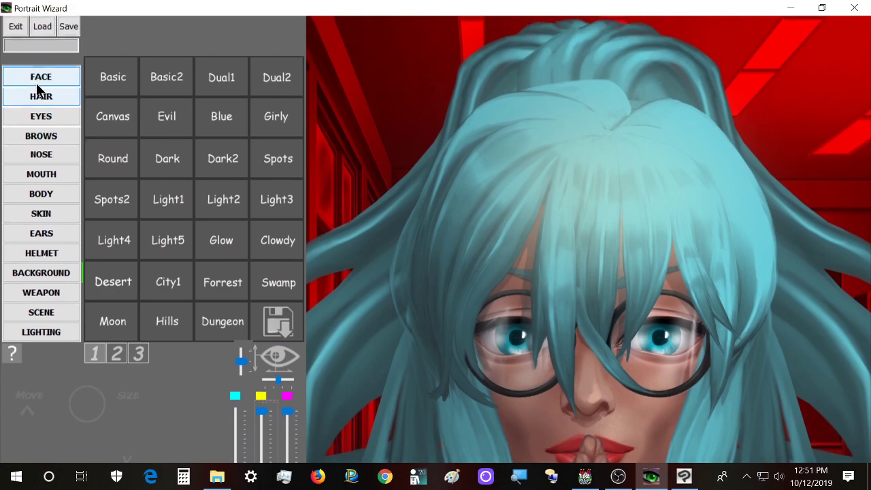
Save the red-background portrait under the name TachibanaWitnes
{"action": "left_click", "coordinate": [58, 47]}
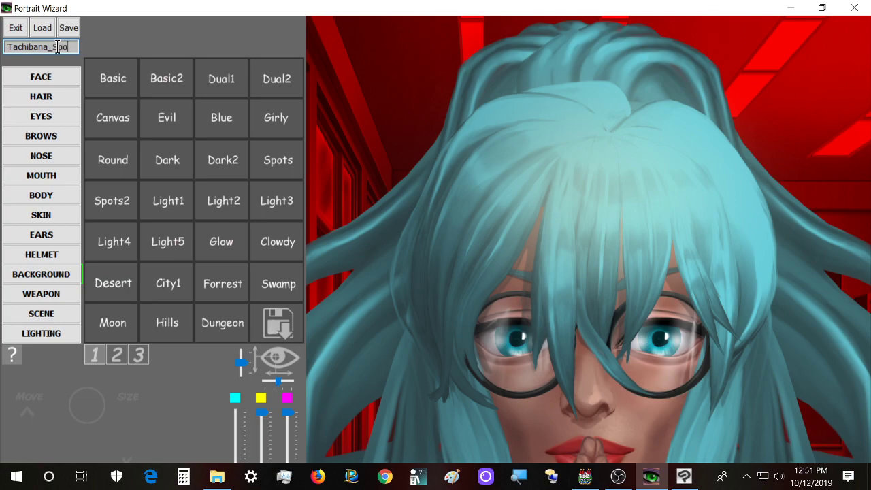
{"action": "key", "text": "BackSpace"}
{"action": "key", "text": "BackSpace"}
{"action": "key", "text": "BackSpace"}
{"action": "key", "text": "BackSpace"}
{"action": "left_click", "coordinate": [68, 29]}
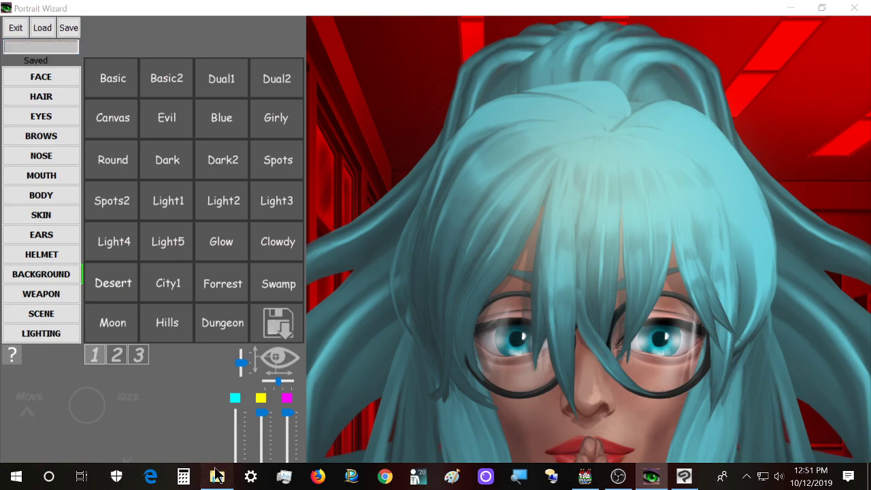
Switch to File Explorer and check the Portraits folder for the saved TachibanaWitnes files
{"action": "left_click", "coordinate": [216, 476]}
{"action": "scroll", "coordinate": [341, 327], "scroll_direction": "down", "scroll_amount": 1}
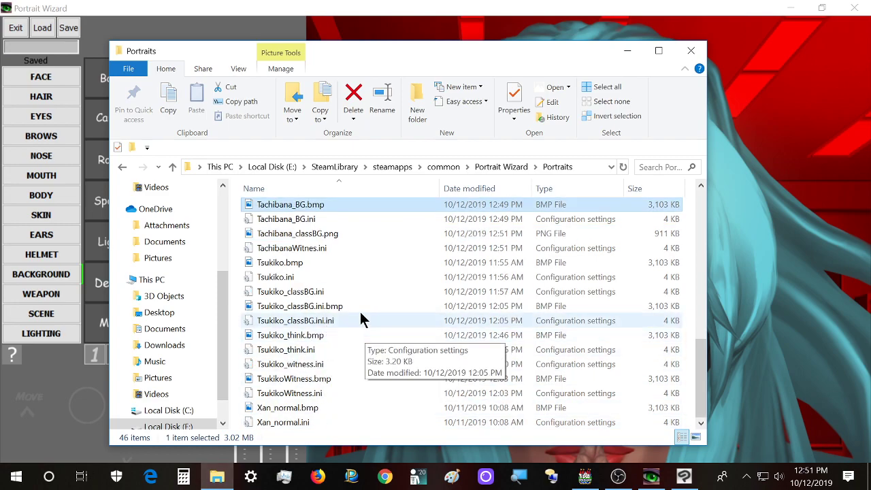
{"action": "left_click", "coordinate": [335, 246]}
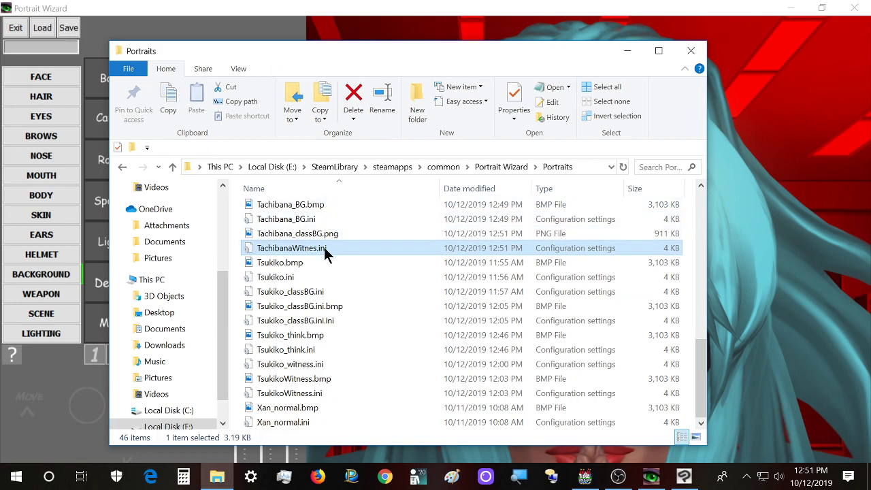
{"action": "left_click", "coordinate": [327, 248]}
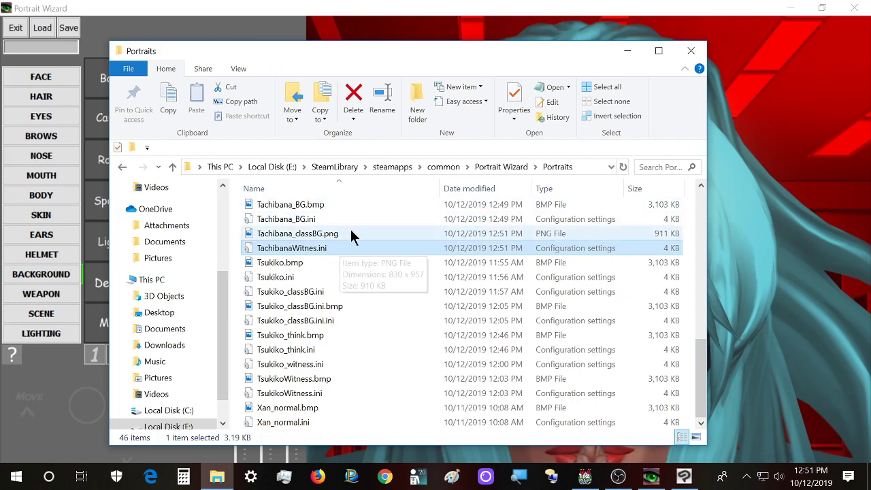
{"action": "left_click", "coordinate": [333, 291]}
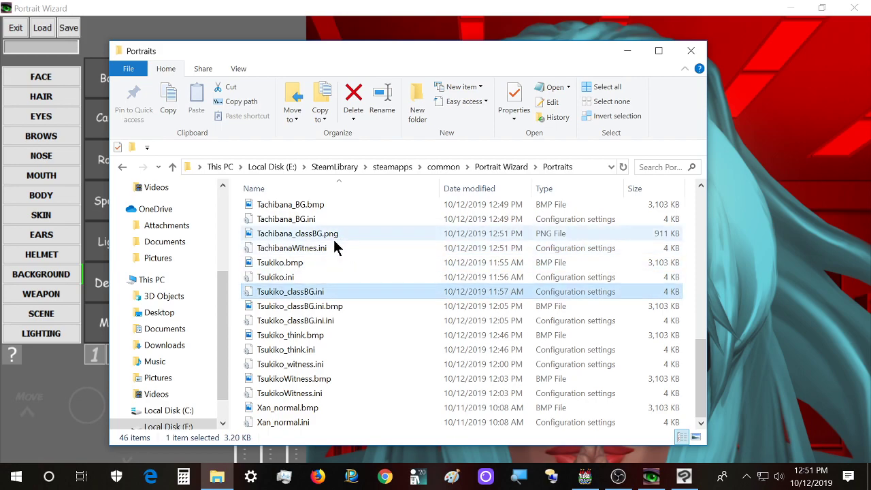
View Tachibana_classBG.png in the photo viewer, close it and minimize the Portraits folder window
{"action": "double_click", "coordinate": [342, 233]}
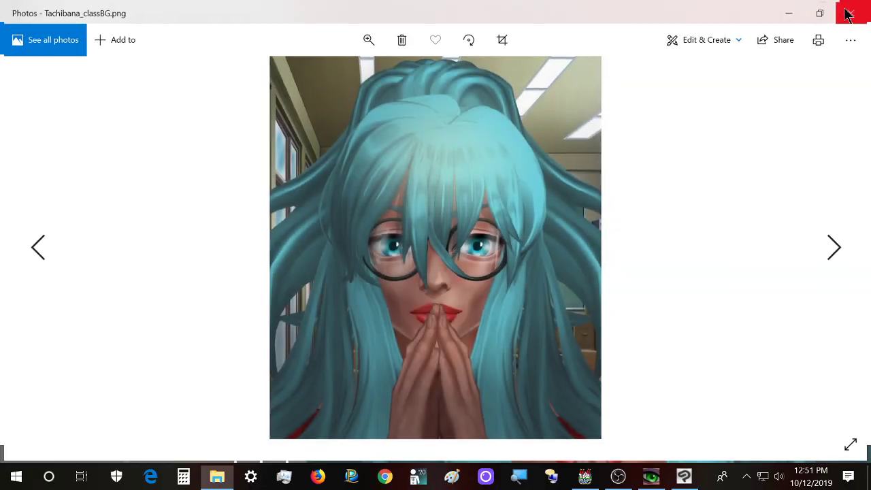
{"action": "left_click", "coordinate": [854, 9]}
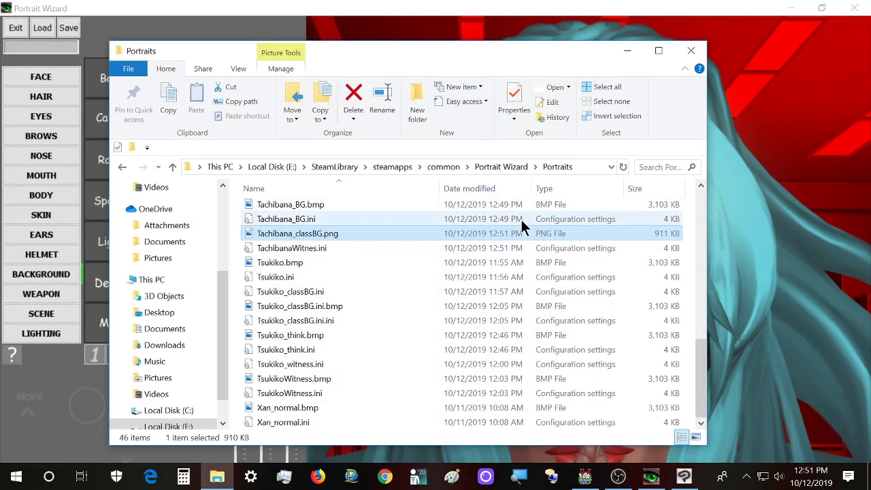
{"action": "left_click", "coordinate": [623, 57]}
Restart Portrait Wizard and load the saved TachibanaWitnes.ini portrait
{"action": "left_click", "coordinate": [15, 28]}
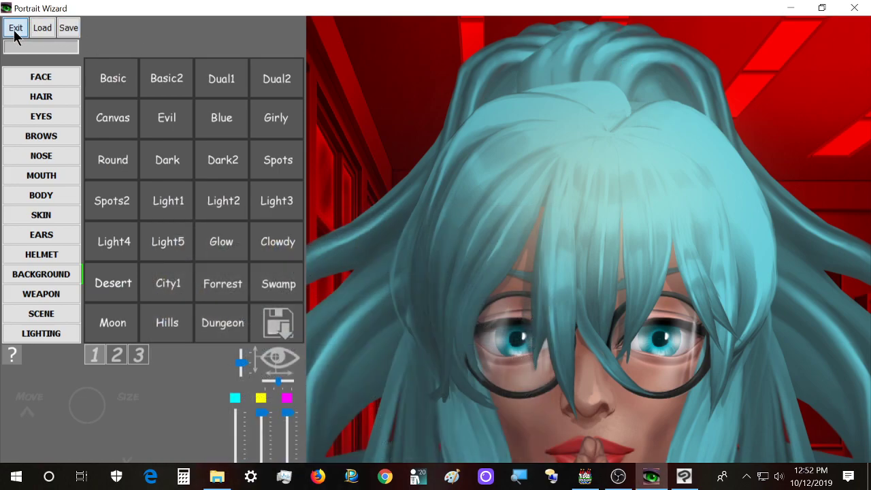
{"action": "left_click", "coordinate": [392, 198]}
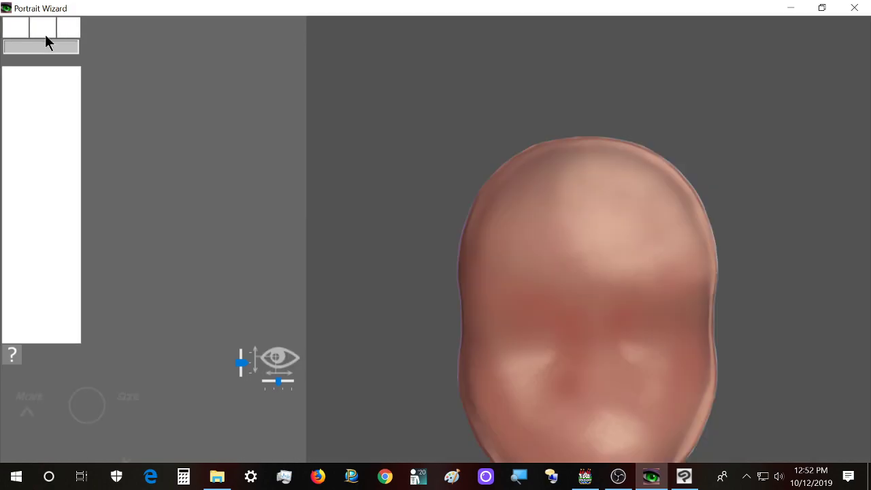
{"action": "left_click", "coordinate": [45, 33]}
{"action": "scroll", "coordinate": [206, 221], "scroll_direction": "down", "scroll_amount": 4}
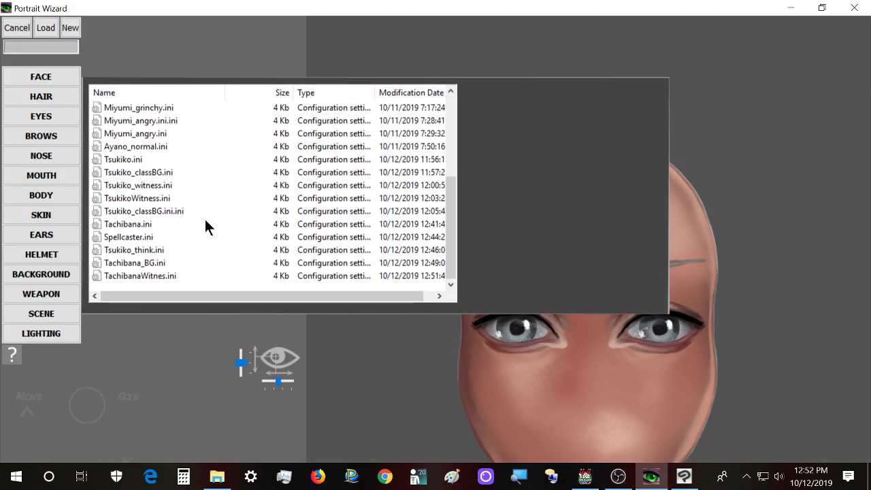
{"action": "left_click", "coordinate": [174, 275]}
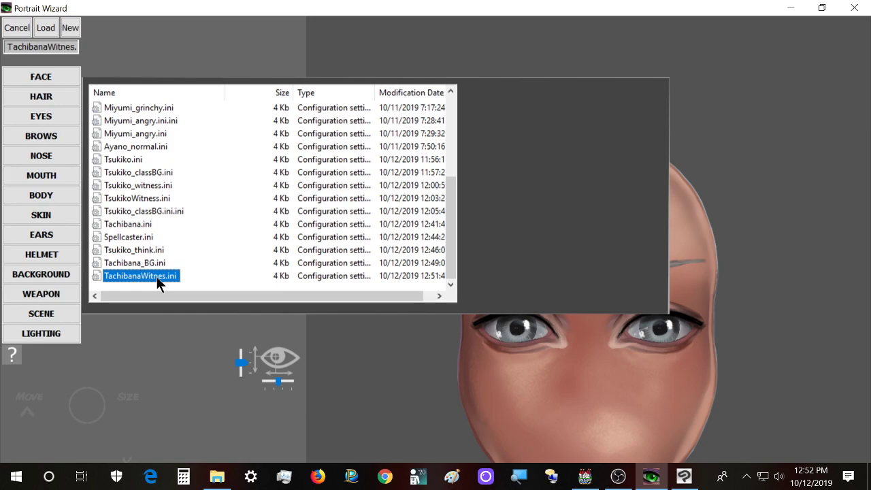
{"action": "left_click", "coordinate": [45, 27]}
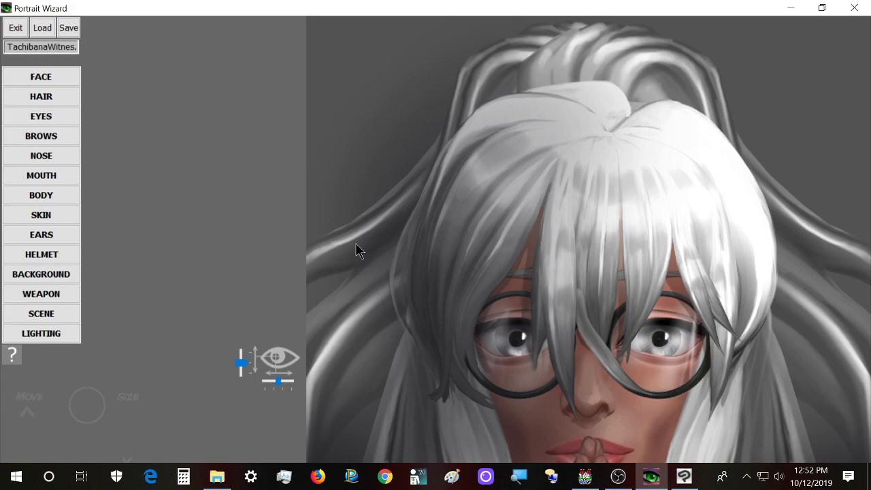
Import a school interior image from the pictures folder as the background of the TachibanaWitnes portrait
{"action": "scroll", "coordinate": [355, 244], "scroll_direction": "down", "scroll_amount": 5}
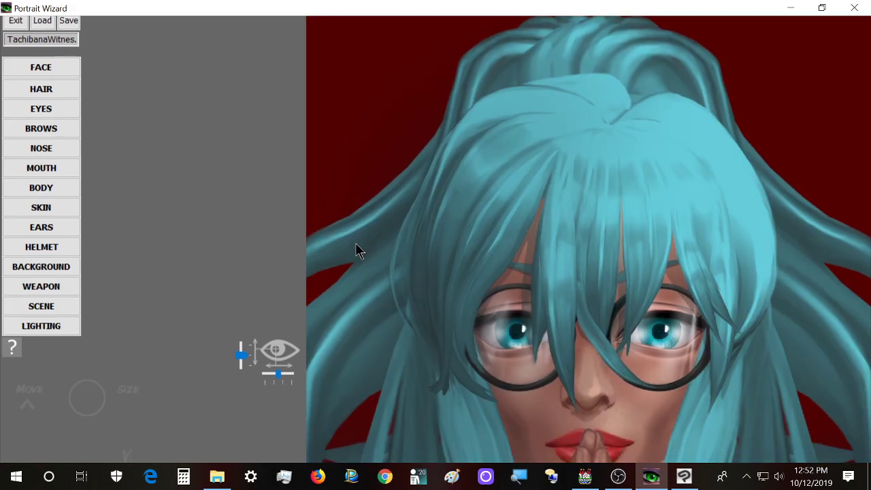
{"action": "scroll", "coordinate": [355, 243], "scroll_direction": "down", "scroll_amount": 5}
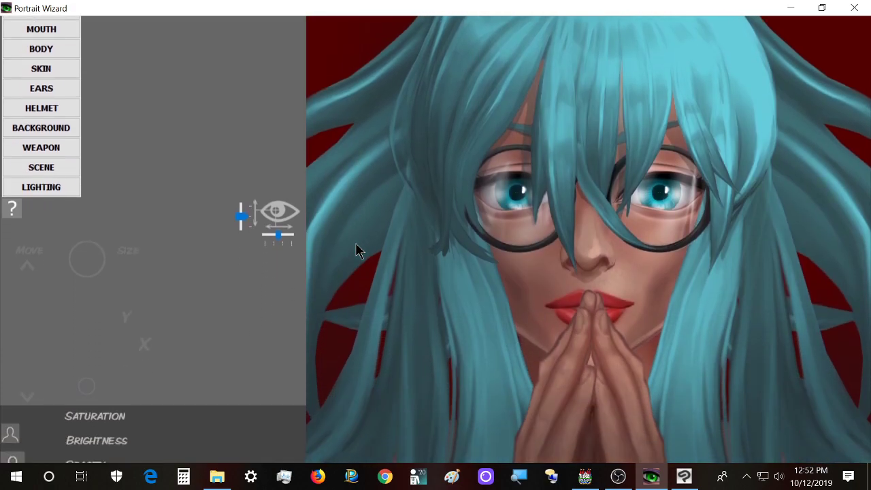
{"action": "scroll", "coordinate": [356, 251], "scroll_direction": "up", "scroll_amount": 5}
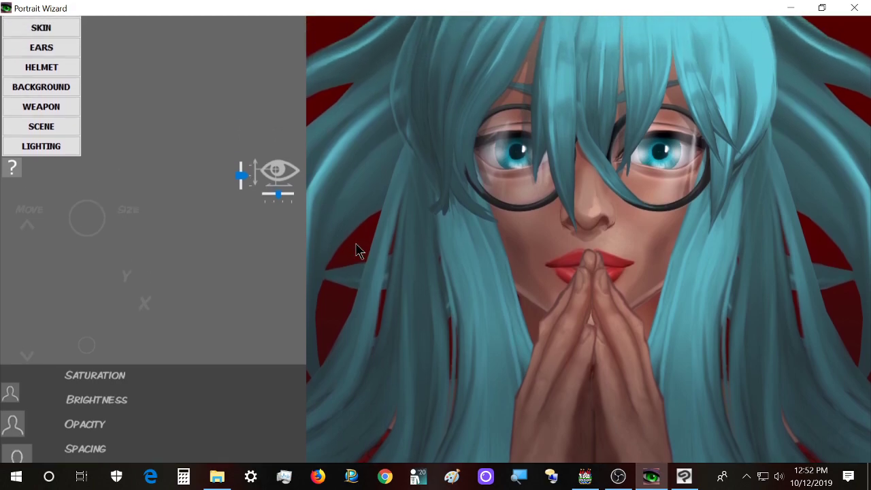
{"action": "scroll", "coordinate": [355, 250], "scroll_direction": "up", "scroll_amount": 5}
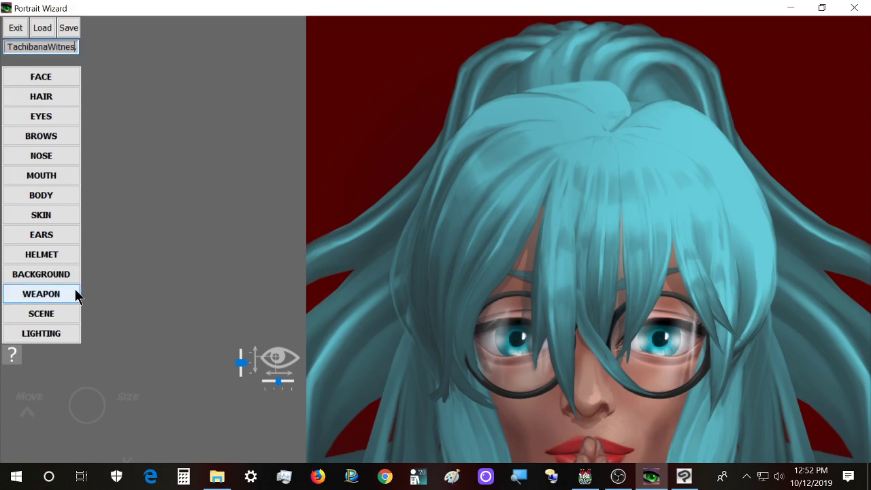
{"action": "left_click", "coordinate": [70, 276]}
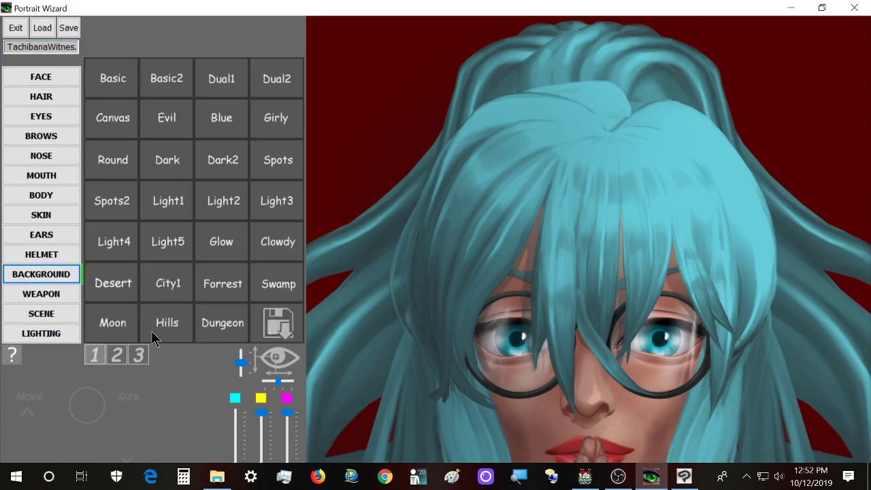
{"action": "left_click", "coordinate": [282, 324]}
{"action": "left_click", "coordinate": [270, 269]}
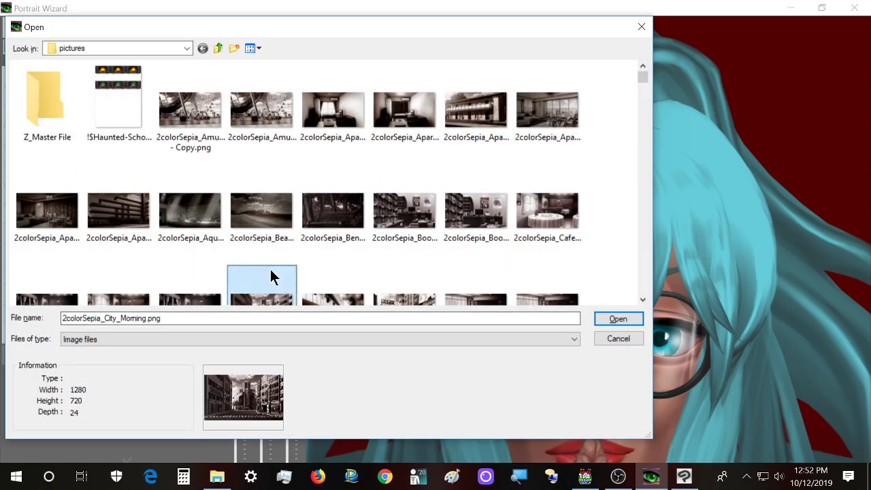
{"action": "key", "text": "c"}
{"action": "scroll", "coordinate": [335, 238], "scroll_direction": "down", "scroll_amount": 6}
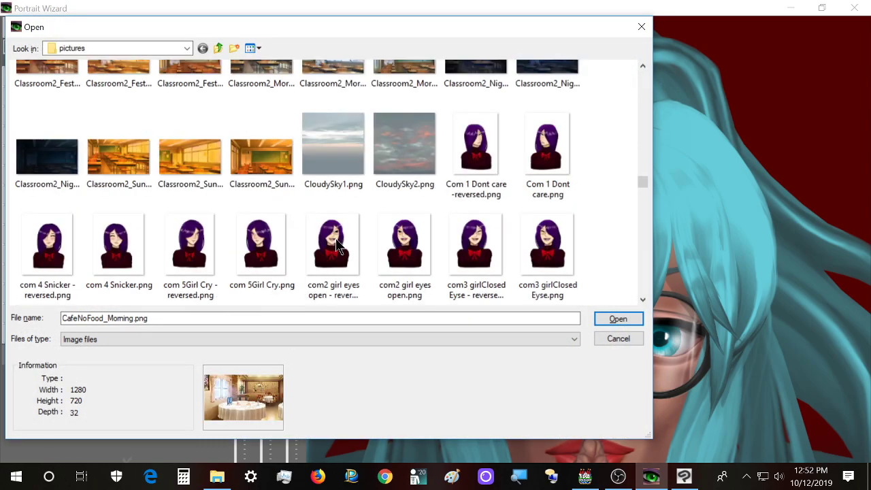
{"action": "scroll", "coordinate": [335, 238], "scroll_direction": "up", "scroll_amount": 2}
{"action": "scroll", "coordinate": [335, 238], "scroll_direction": "down", "scroll_amount": 3}
{"action": "double_click", "coordinate": [404, 216]}
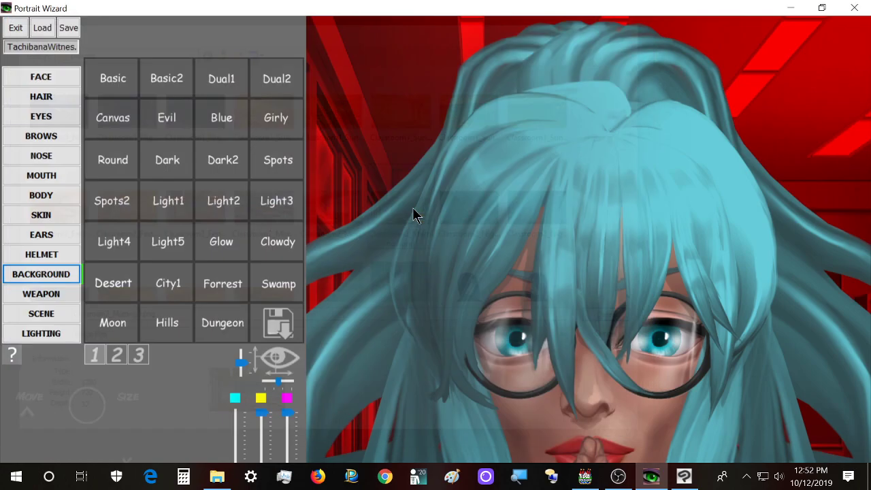
Check the whole portrait against its new background and save it under the name TachibanaWitnes.ini
{"action": "scroll", "coordinate": [426, 262], "scroll_direction": "down", "scroll_amount": 3}
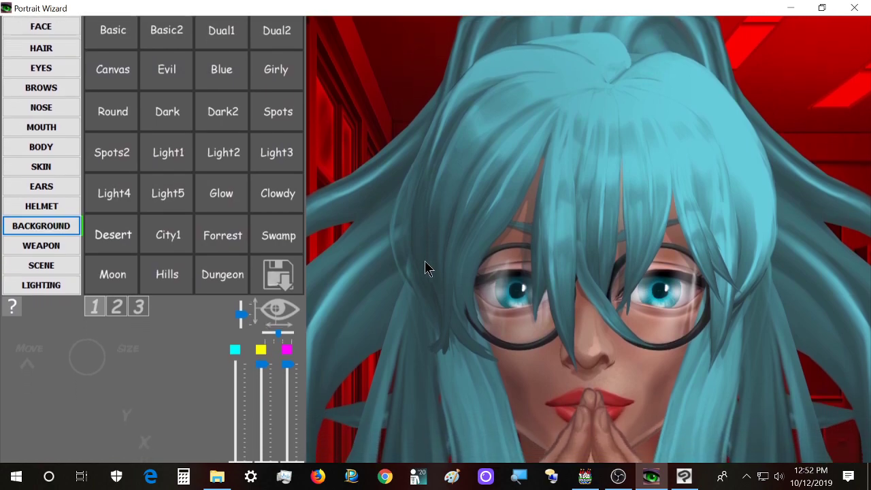
{"action": "scroll", "coordinate": [426, 268], "scroll_direction": "up", "scroll_amount": 3}
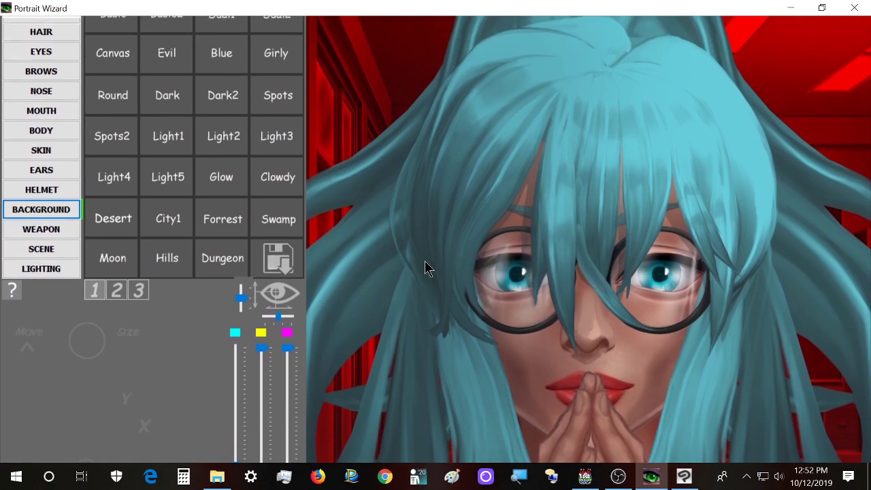
{"action": "scroll", "coordinate": [426, 267], "scroll_direction": "up", "scroll_amount": 2}
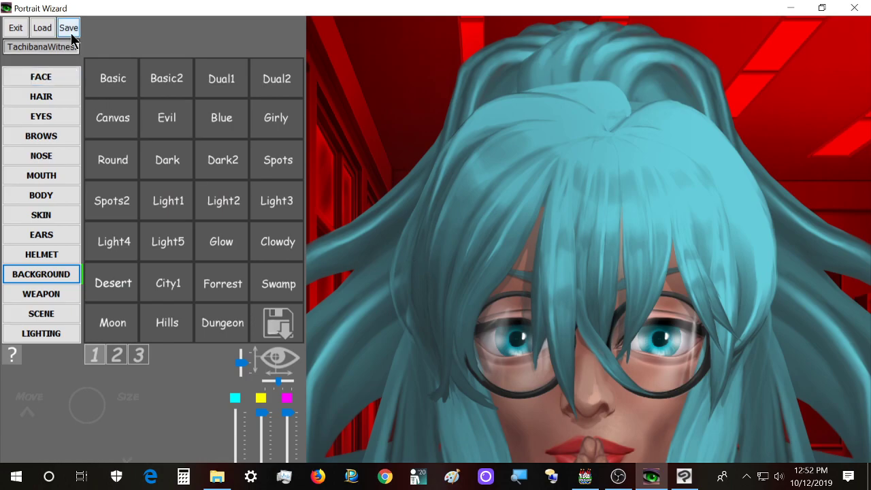
{"action": "left_click", "coordinate": [71, 33]}
Switch to File Explorer, compare the TachibanaWitnes .ini and .bmp files in the Portraits folder, and return to Portrait Wizard
{"action": "left_click", "coordinate": [216, 477]}
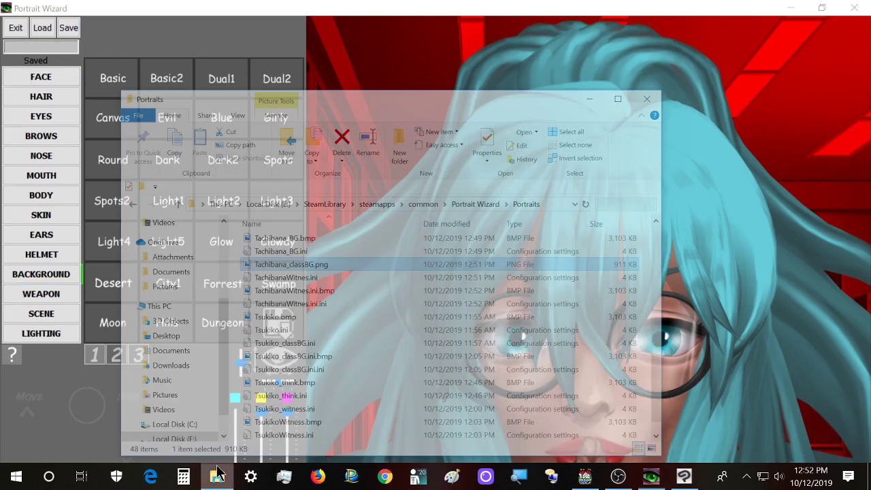
{"action": "left_click", "coordinate": [359, 264]}
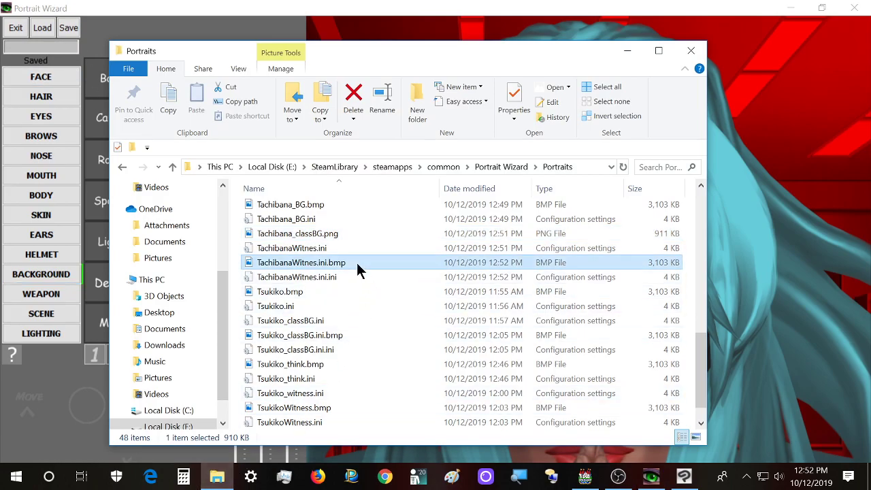
{"action": "left_click", "coordinate": [299, 249]}
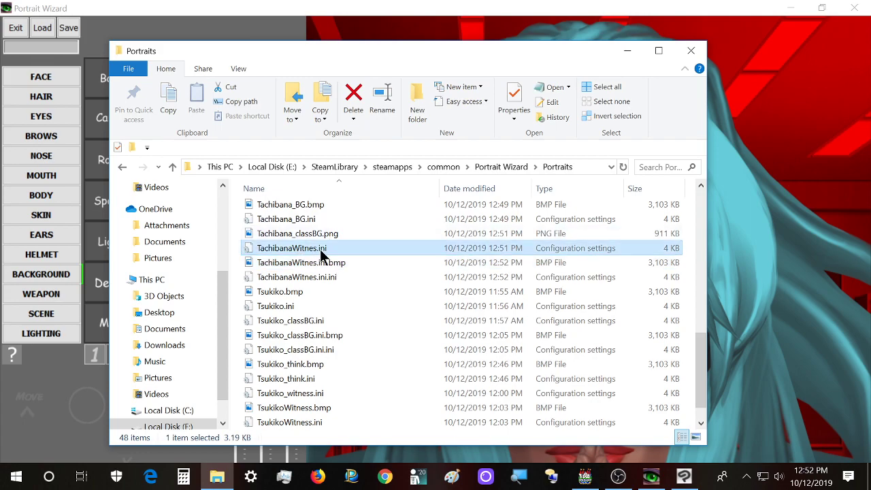
{"action": "left_click", "coordinate": [323, 264]}
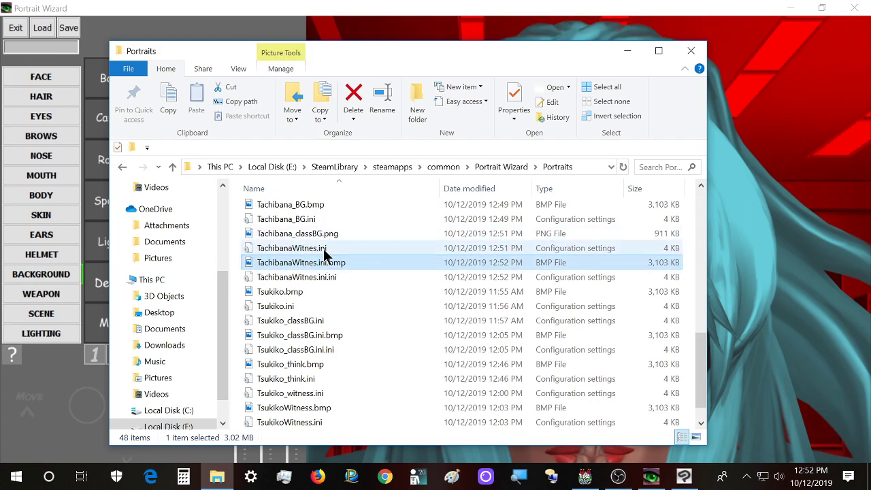
{"action": "left_click", "coordinate": [324, 250]}
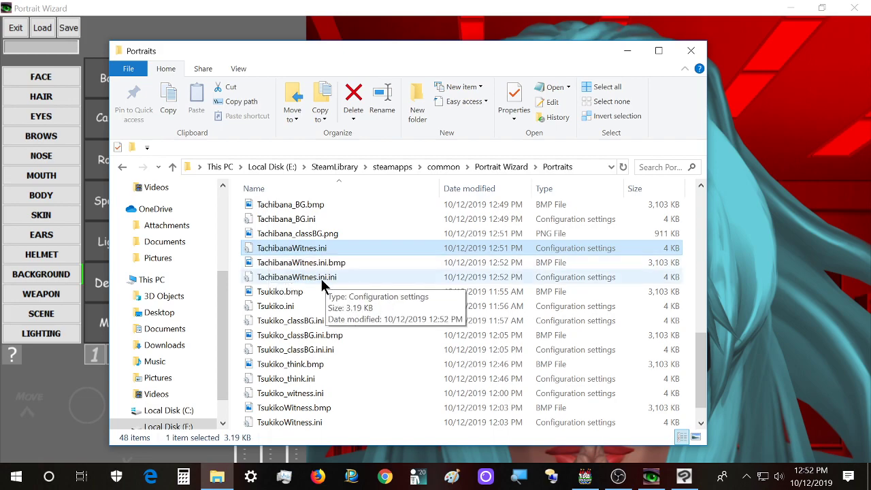
{"action": "left_click", "coordinate": [122, 29]}
{"action": "left_click", "coordinate": [75, 49]}
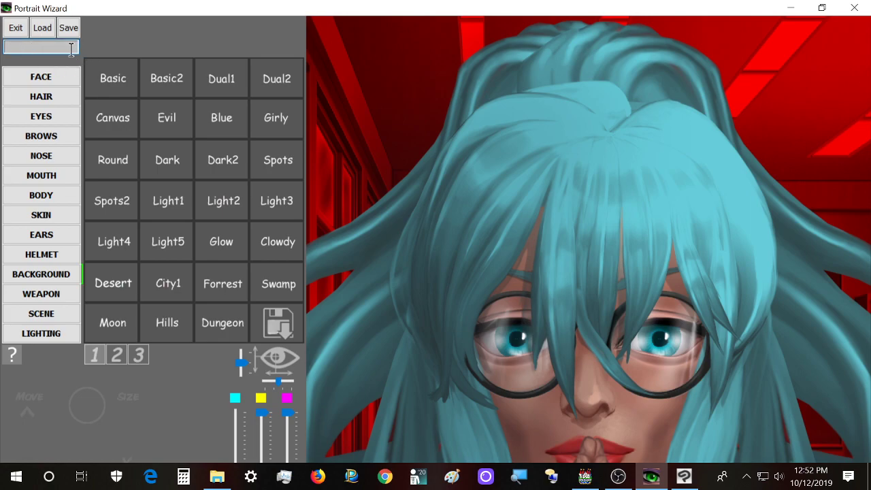
View TachibanaWitnes.ini.bmp from the Portraits folder in the photo viewer, close it and return to Portrait Wizard
{"action": "left_click", "coordinate": [217, 476]}
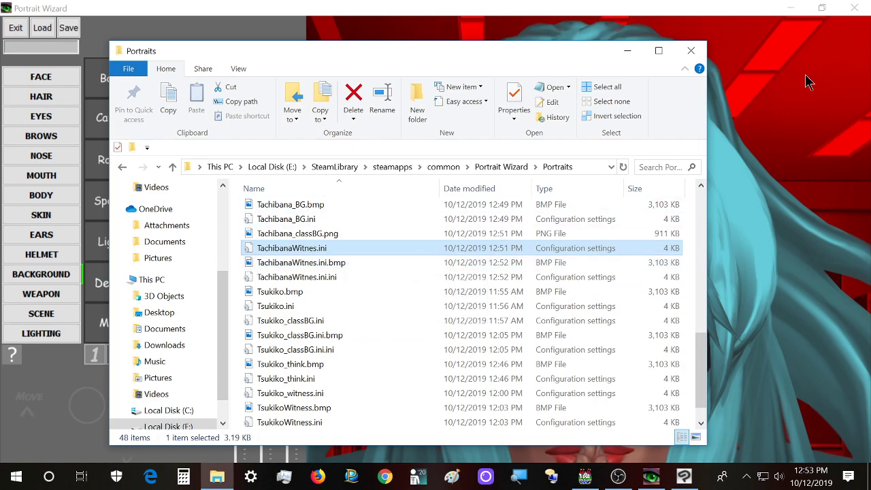
{"action": "double_click", "coordinate": [332, 264]}
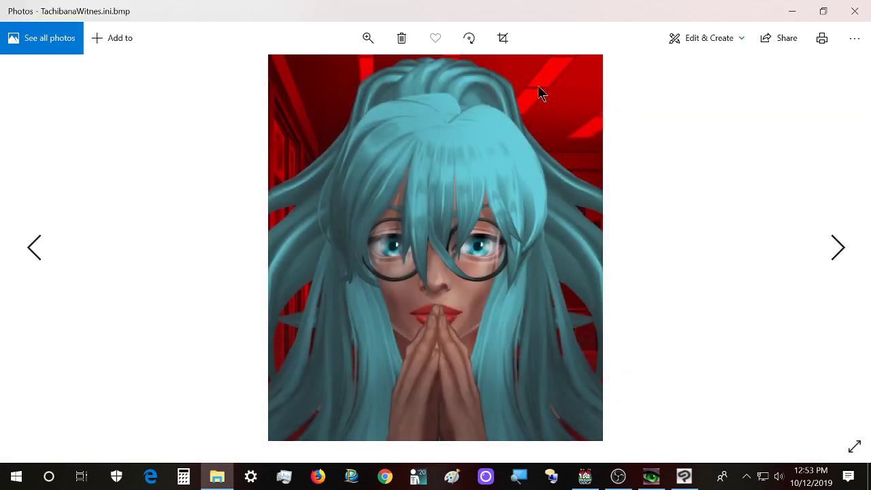
{"action": "left_click", "coordinate": [854, 10]}
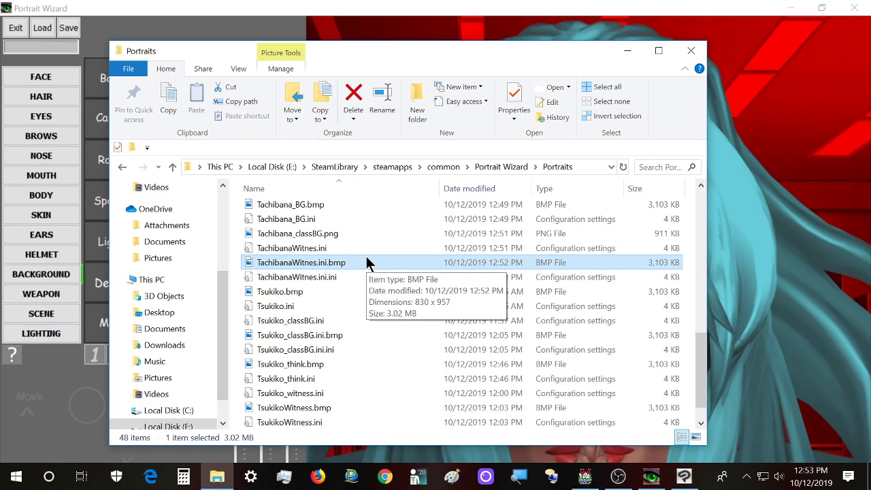
{"action": "left_click", "coordinate": [365, 8]}
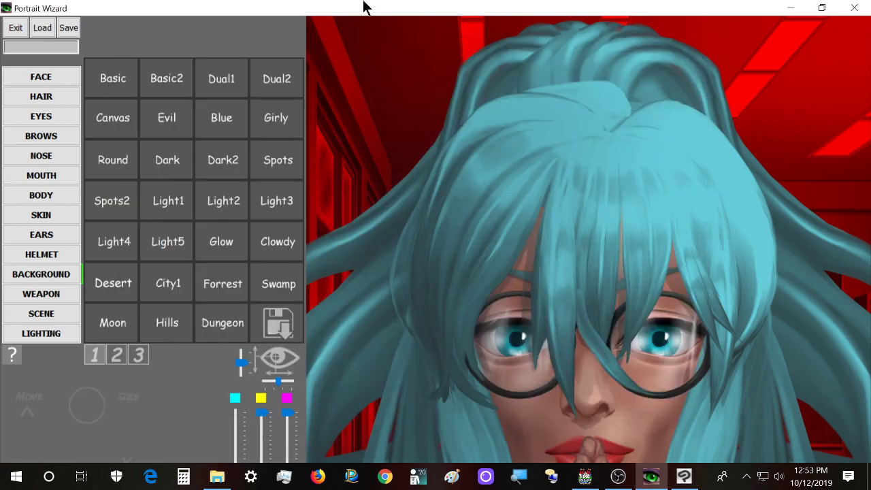
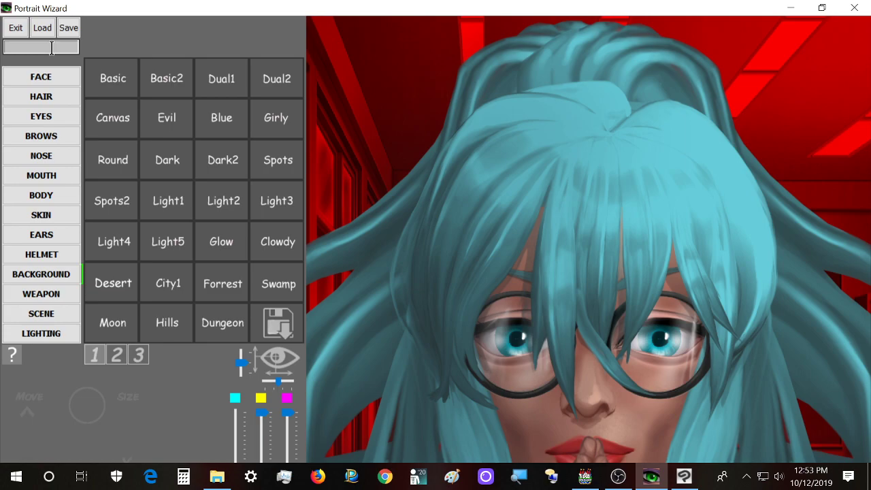
Exit the portrait, reopen the Portrait Wizard editor and preview Tachibana.ini, Tachibana_BG.ini and TachibanaWitnes.ini among the loadable portraits
{"action": "left_click", "coordinate": [15, 26]}
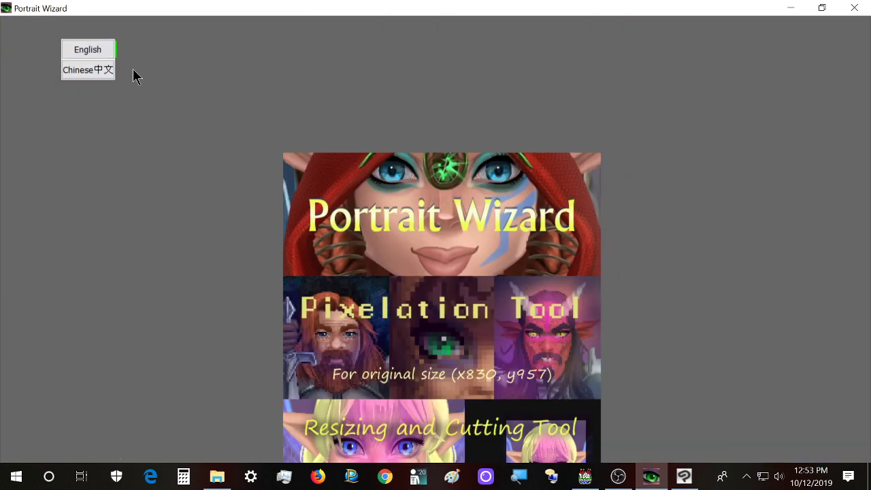
{"action": "left_click", "coordinate": [479, 240]}
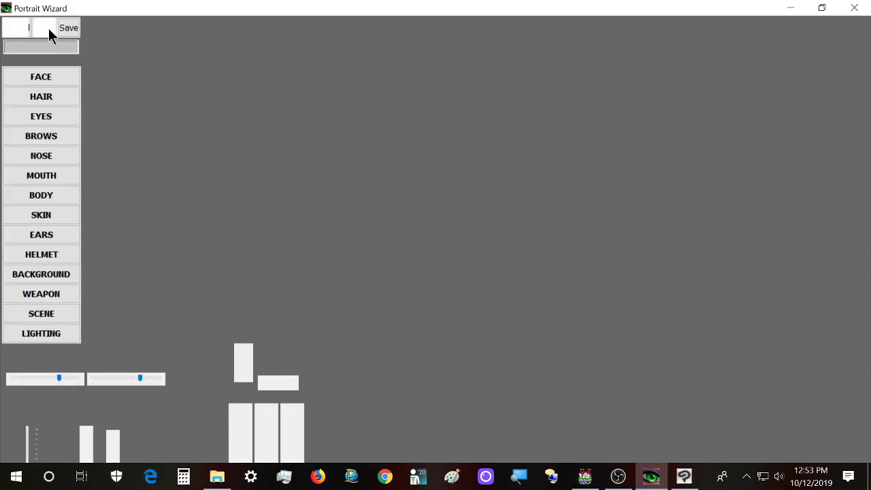
{"action": "scroll", "coordinate": [228, 244], "scroll_direction": "down", "scroll_amount": 3}
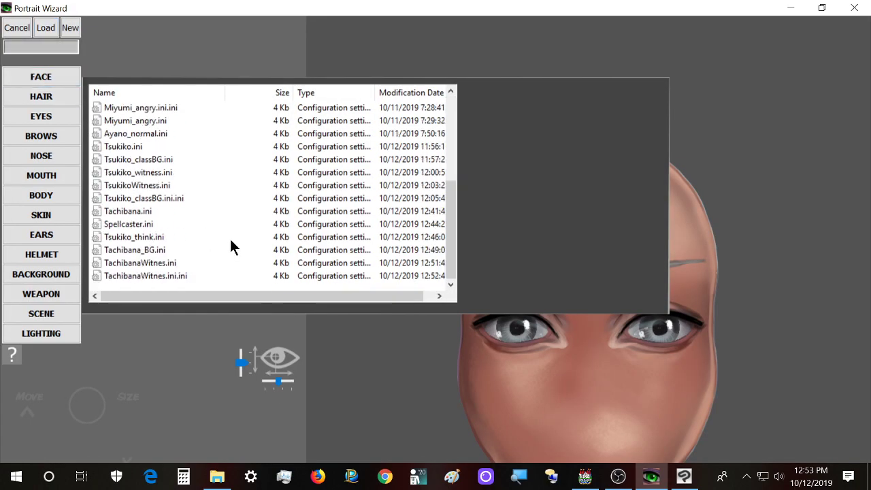
{"action": "scroll", "coordinate": [164, 208], "scroll_direction": "up", "scroll_amount": 1}
{"action": "scroll", "coordinate": [166, 211], "scroll_direction": "down", "scroll_amount": 1}
{"action": "left_click", "coordinate": [135, 212]}
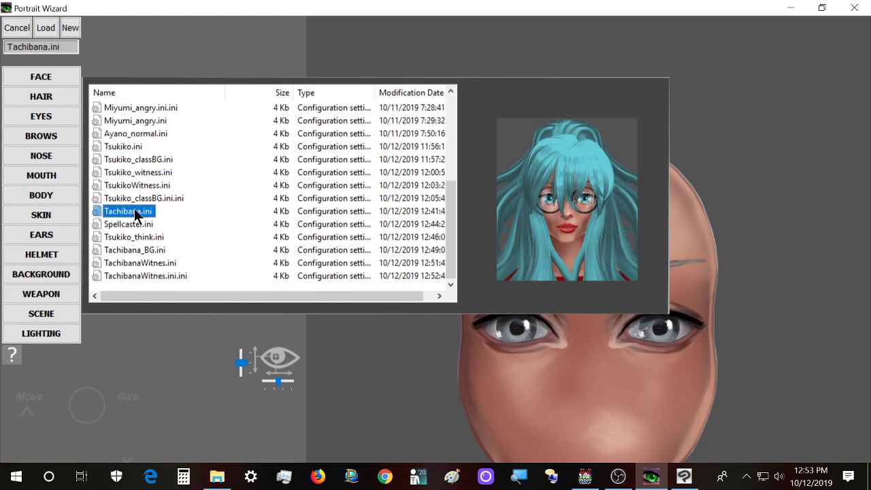
{"action": "left_click", "coordinate": [155, 250]}
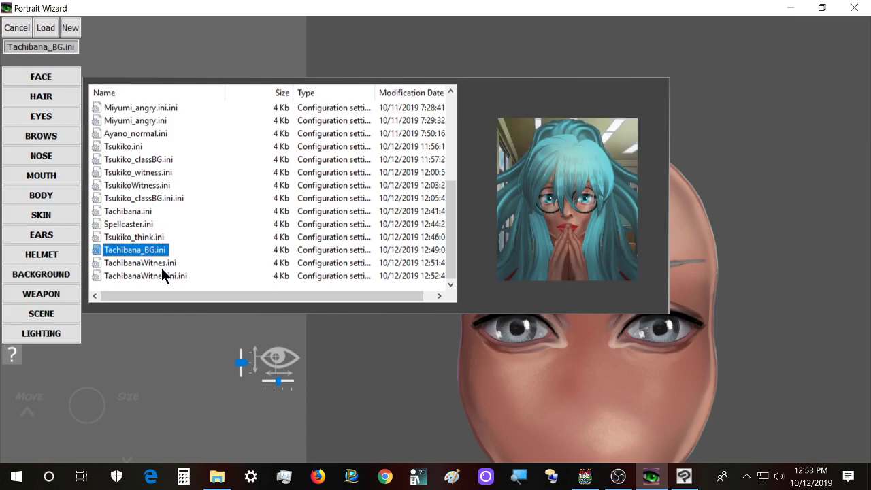
{"action": "left_click", "coordinate": [170, 264]}
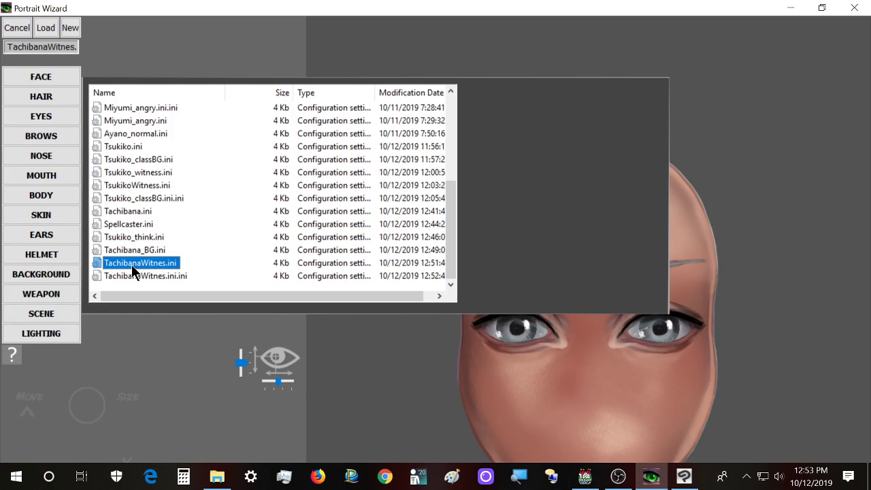
Switch to File Explorer, view TsukikoWitness.bmp in the photo viewer and close it
{"action": "left_click", "coordinate": [217, 478]}
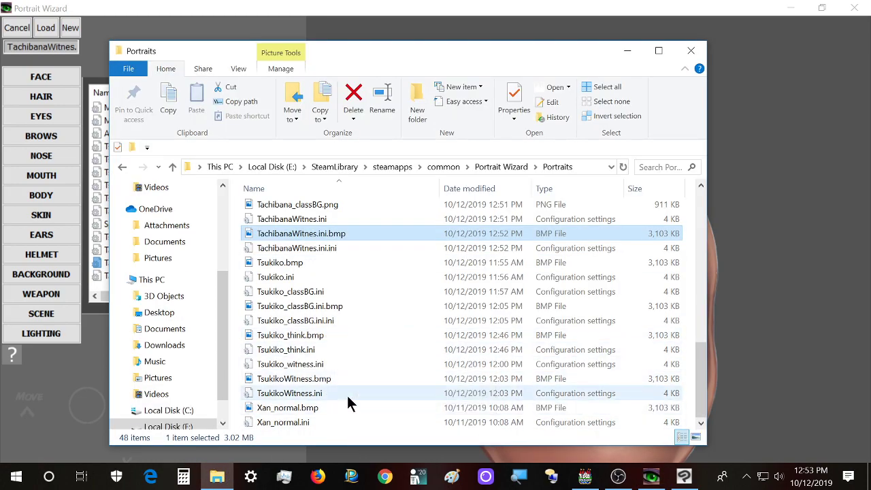
{"action": "left_click", "coordinate": [354, 380]}
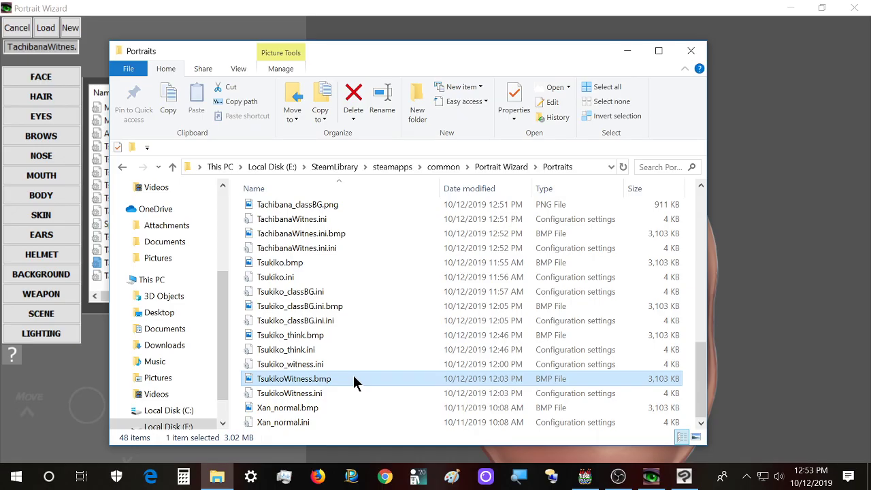
{"action": "double_click", "coordinate": [354, 380]}
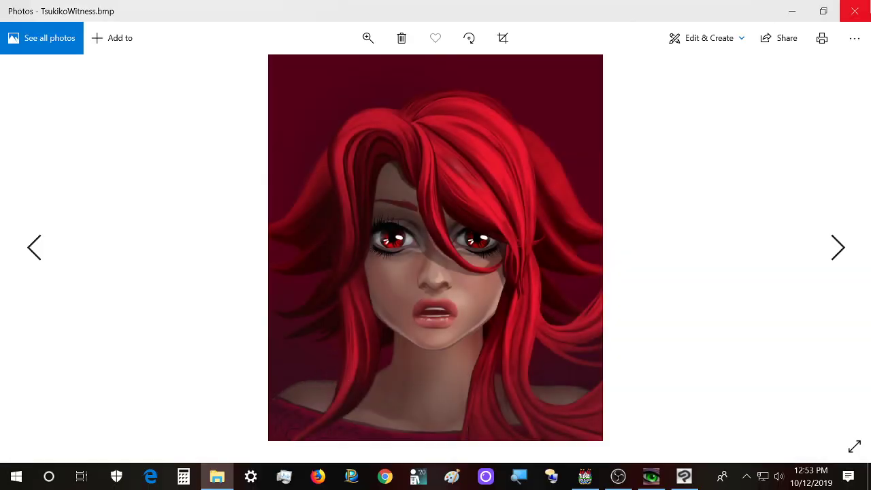
{"action": "left_click", "coordinate": [855, 11]}
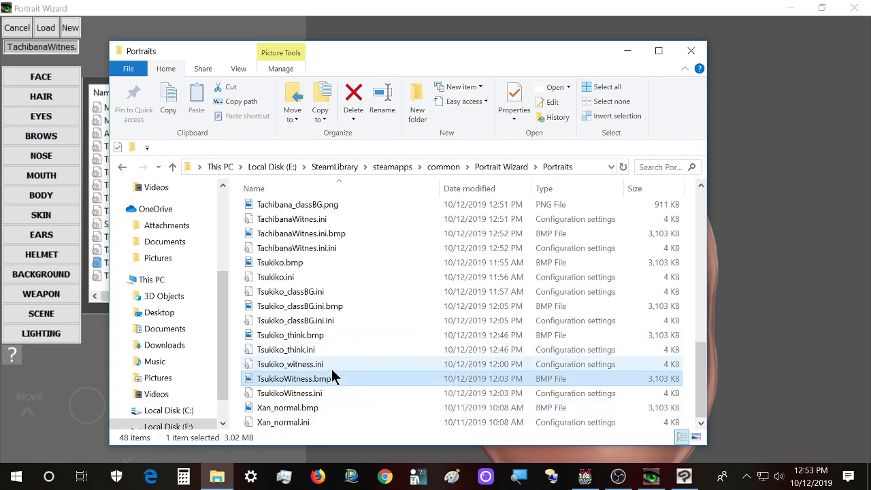
Examine the TachibanaWitnes.ini.ini file in the Portraits folder and return to Portrait Wizard's load list
{"action": "scroll", "coordinate": [327, 277], "scroll_direction": "up", "scroll_amount": 1}
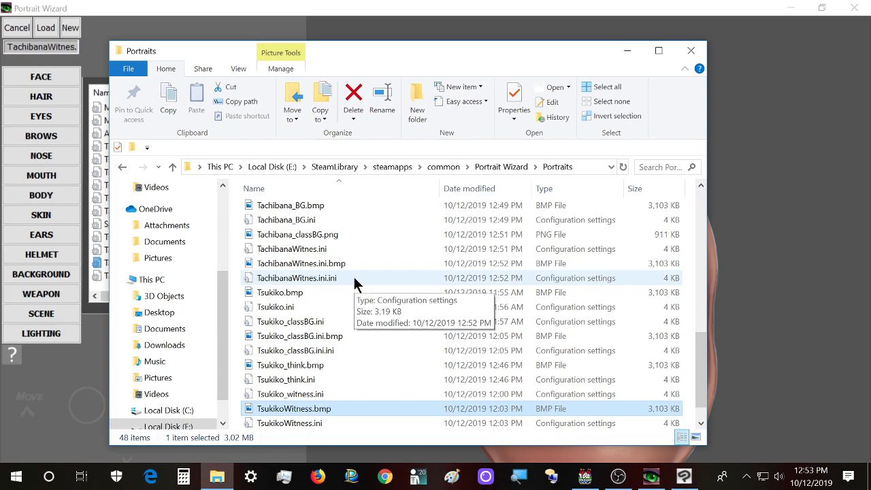
{"action": "left_click", "coordinate": [354, 278]}
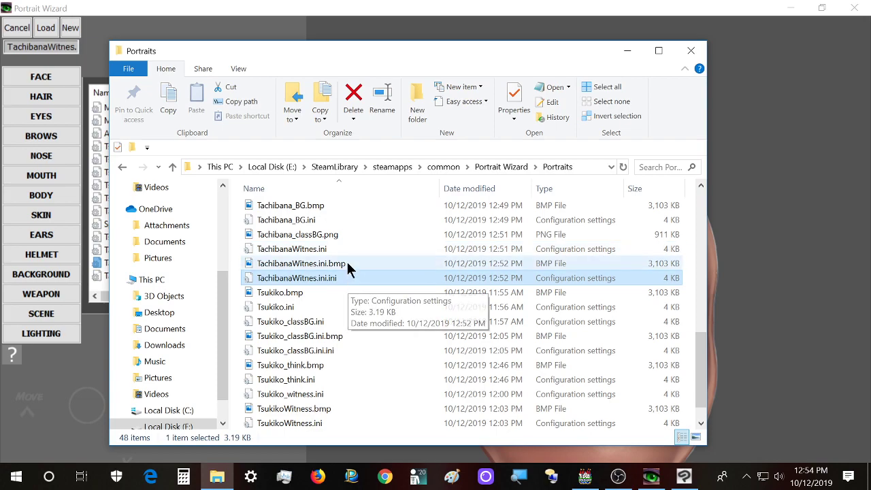
{"action": "left_click", "coordinate": [321, 7]}
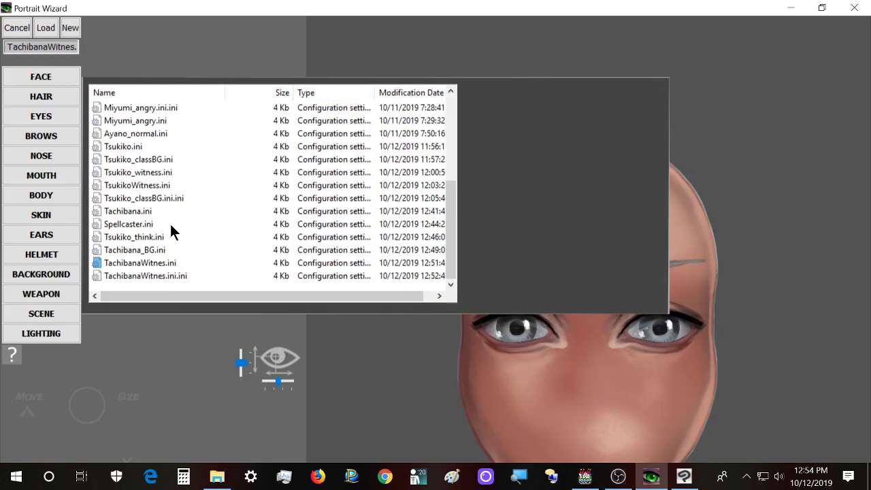
Preview TachibanaWitnes.ini.ini, load TachibanaWitnes.ini and look over the loaded portrait and its background
{"action": "left_click", "coordinate": [179, 274]}
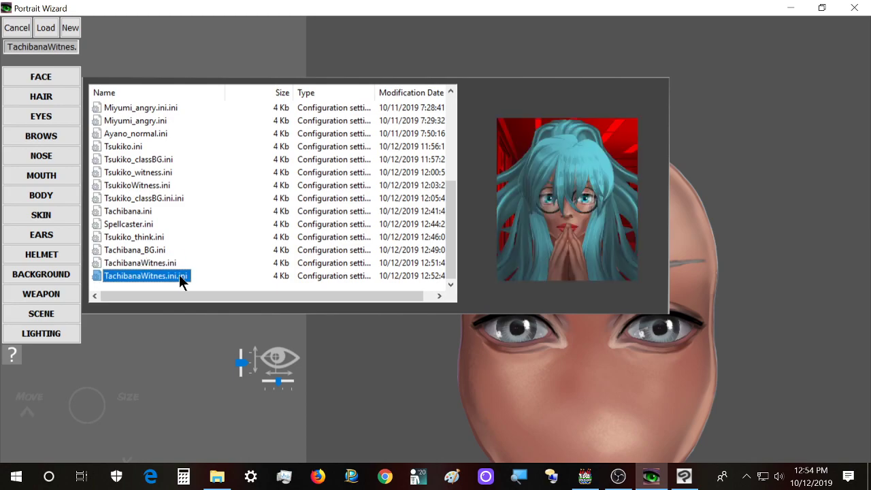
{"action": "left_click", "coordinate": [174, 267]}
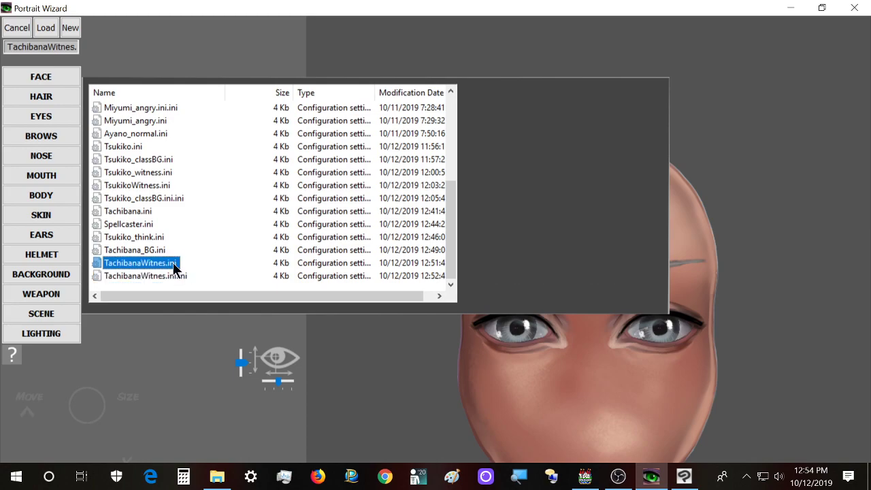
{"action": "left_click", "coordinate": [45, 29]}
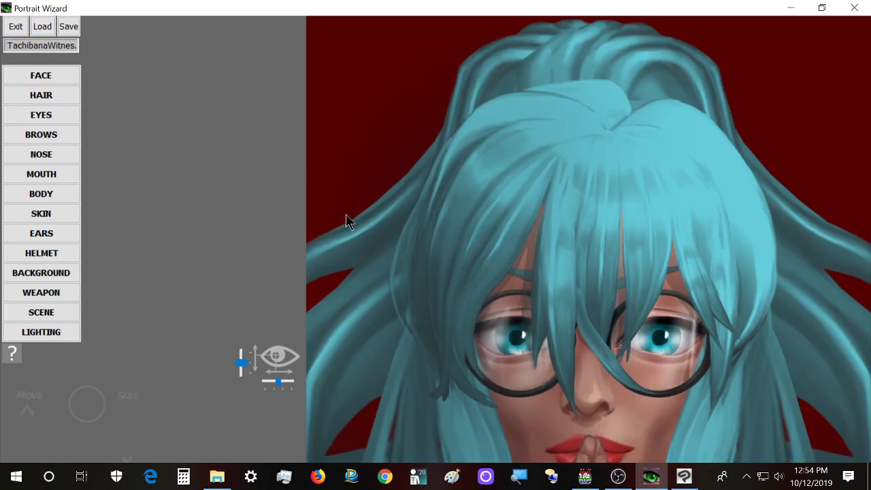
{"action": "key", "text": "Down"}
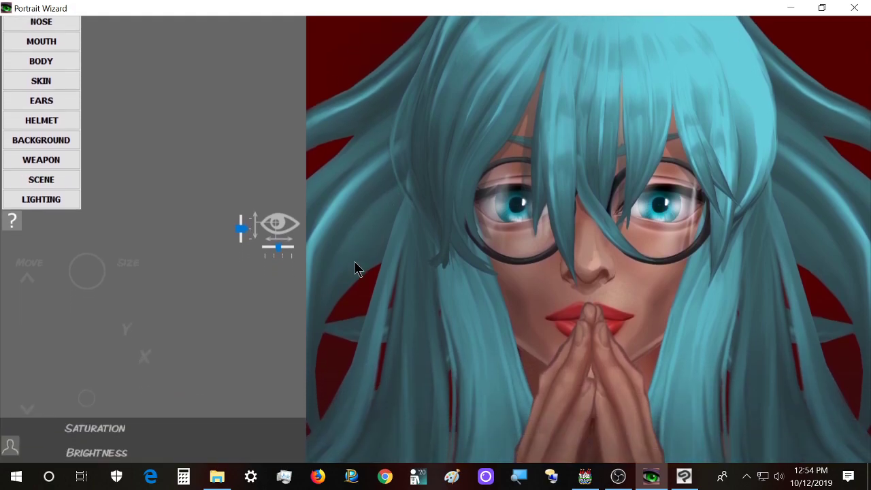
{"action": "key", "text": "Down"}
{"action": "key", "text": "Up"}
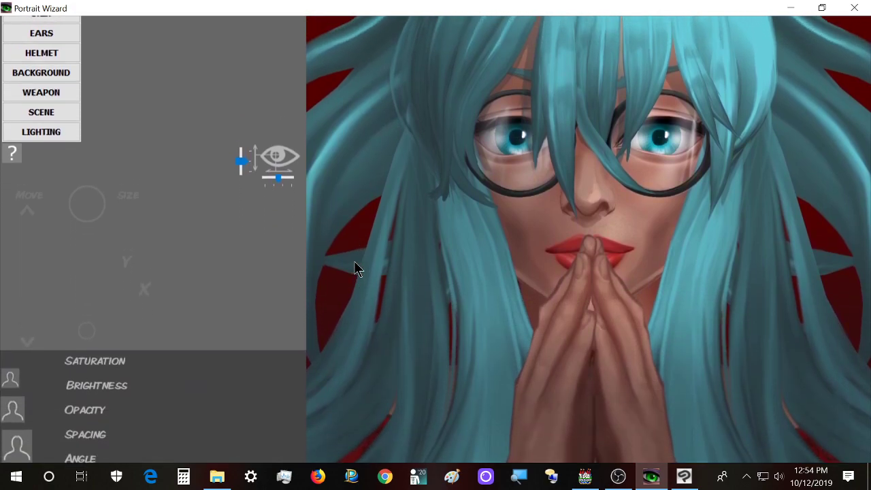
{"action": "key", "text": "Up"}
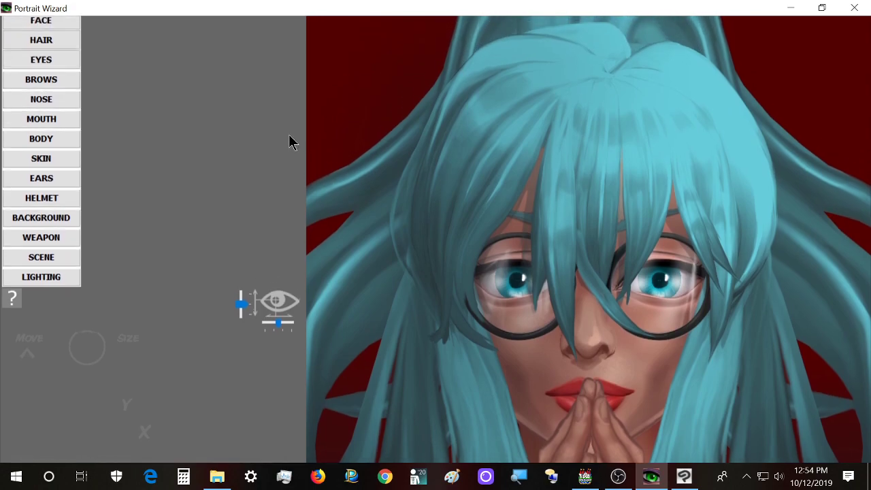
{"action": "key", "text": "Up"}
Rename the loaded portrait TachibanaWitn, checking the existing file names in the Portraits folder, and save it
{"action": "left_click", "coordinate": [79, 46]}
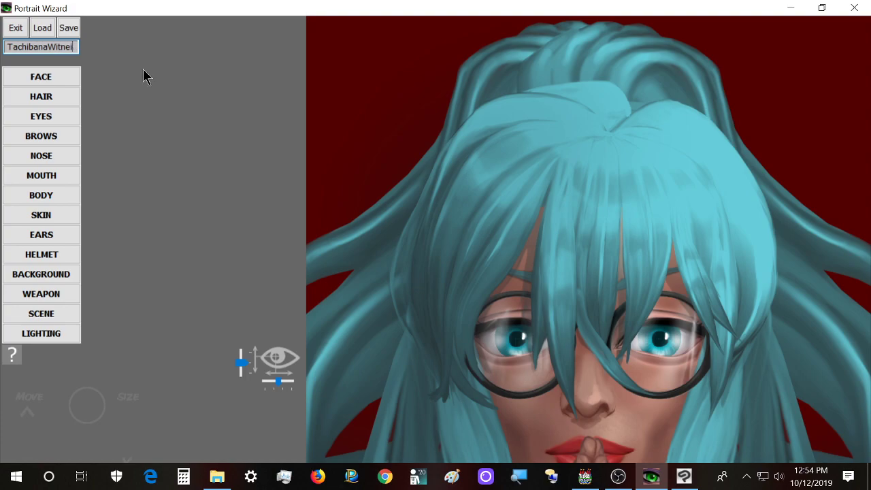
{"action": "type", "text": "s"}
{"action": "left_click", "coordinate": [217, 476]}
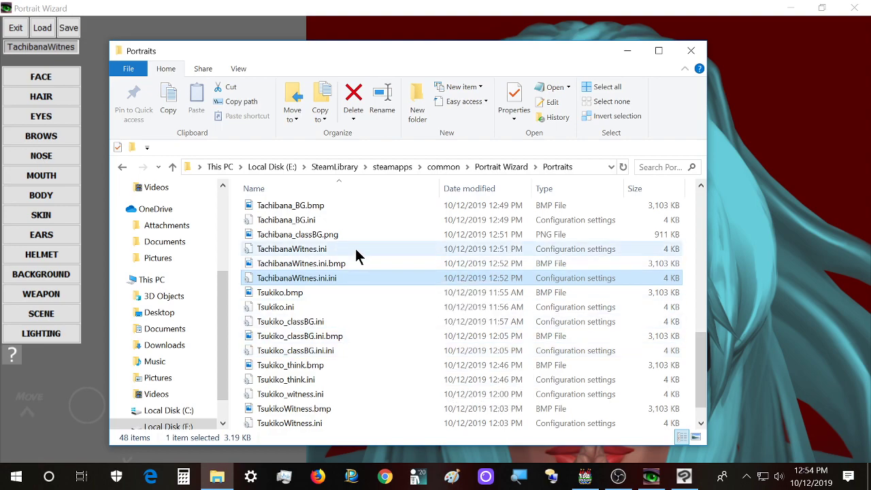
{"action": "left_click", "coordinate": [232, 34]}
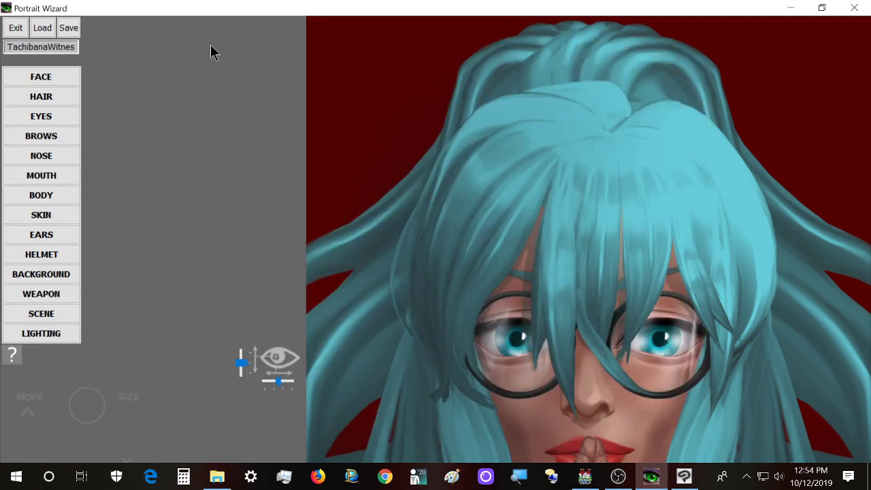
{"action": "left_click", "coordinate": [76, 47]}
{"action": "key", "text": "BackSpace"}
{"action": "key", "text": "BackSpace"}
{"action": "left_click", "coordinate": [68, 27]}
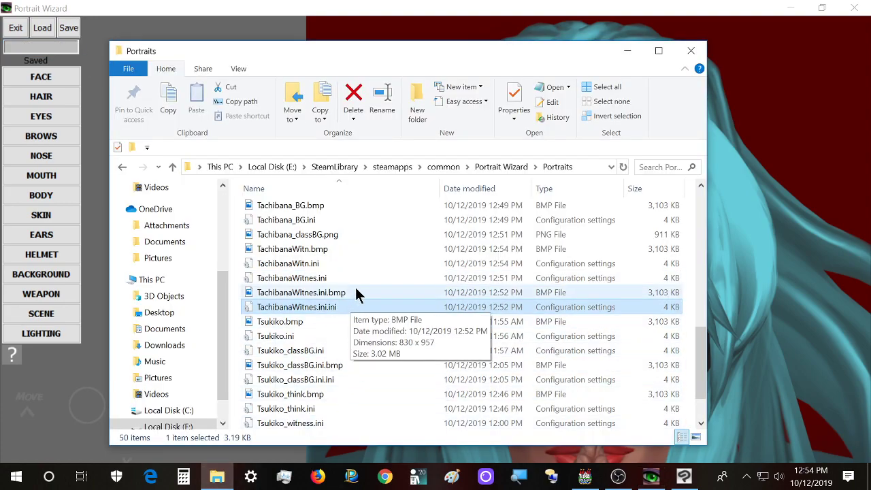
View TachibanaWitn.bmp and TachibanaWitnes.ini.bmp from the Portraits folder in the photo viewer and return to Portrait Wizard
{"action": "double_click", "coordinate": [345, 253]}
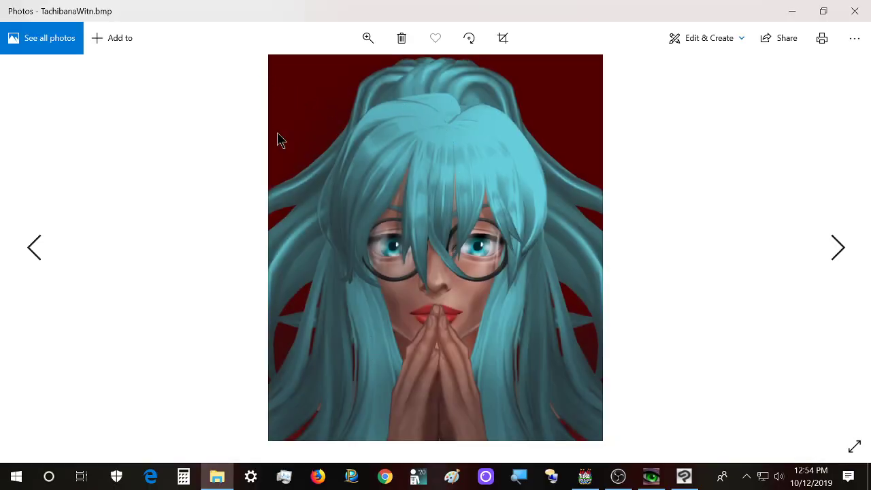
{"action": "left_click", "coordinate": [855, 11]}
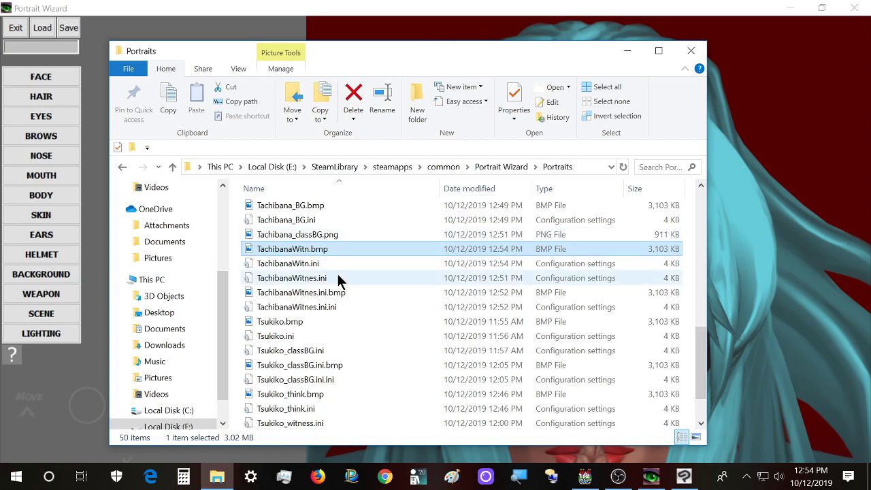
{"action": "double_click", "coordinate": [347, 292]}
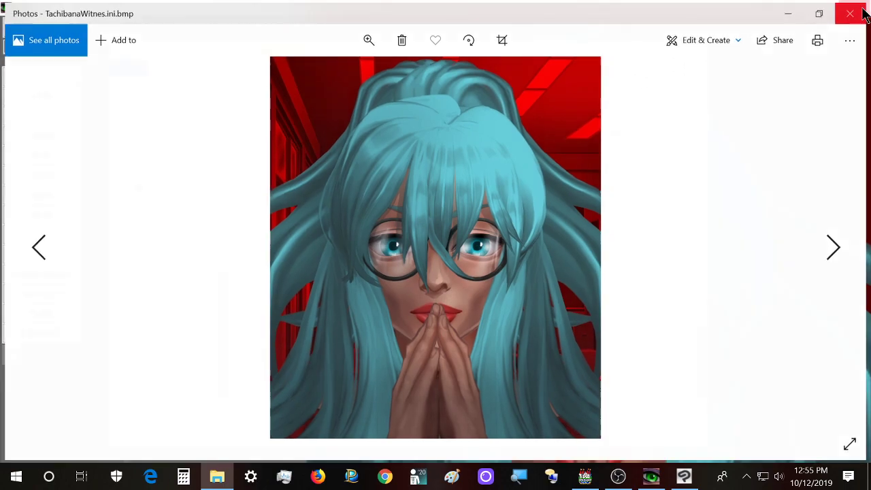
{"action": "left_click", "coordinate": [862, 8]}
{"action": "left_click", "coordinate": [527, 50]}
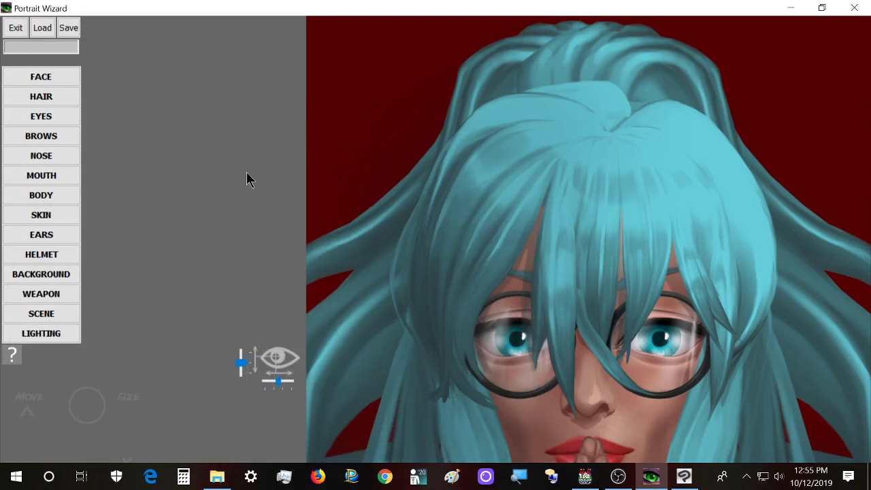
Switch to Clip Studio Paint, check the Tachibana_classBG.png file in the Portraits folder and return to the painting program
{"action": "left_click", "coordinate": [791, 8]}
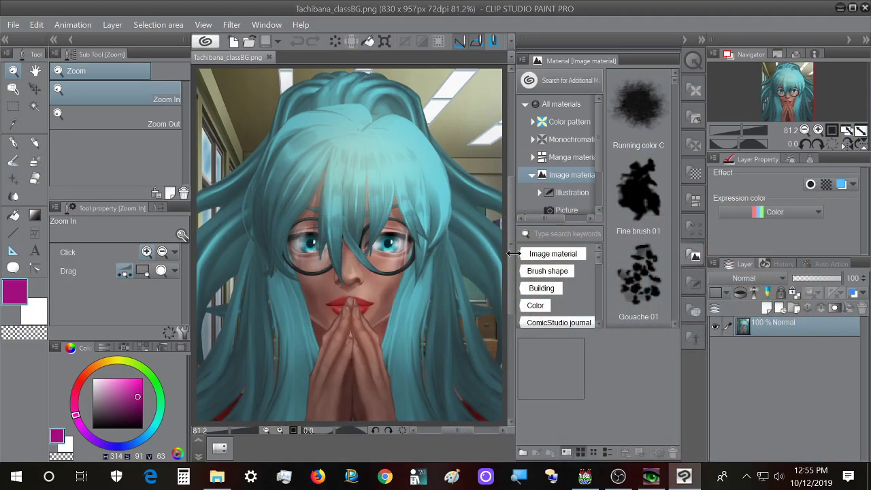
{"action": "left_click", "coordinate": [216, 476]}
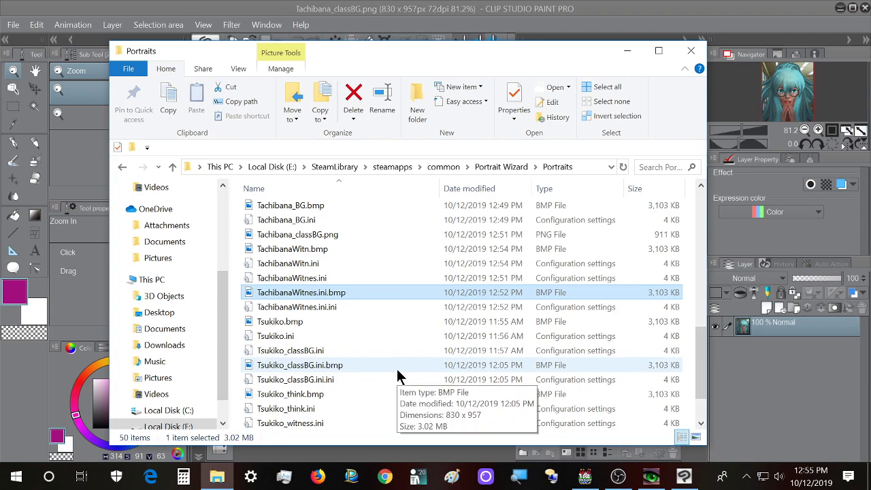
{"action": "left_click", "coordinate": [341, 236]}
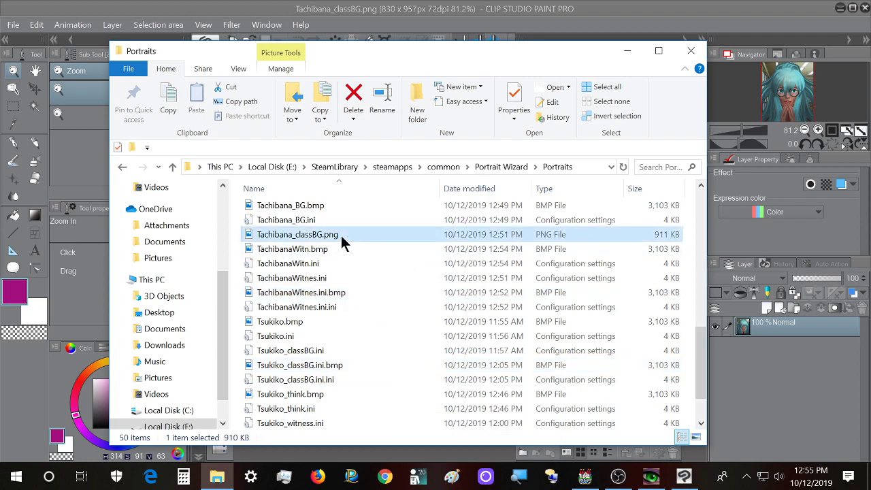
{"action": "left_click", "coordinate": [632, 6]}
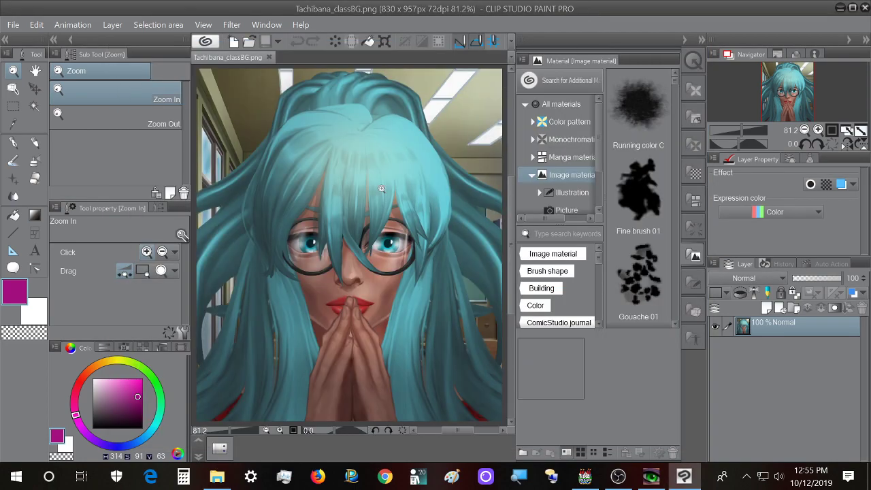
Open Ayano_normal_classBG.bmp from the Portraits folder in Clip Studio Paint
{"action": "left_click", "coordinate": [7, 23]}
{"action": "left_click", "coordinate": [82, 73]}
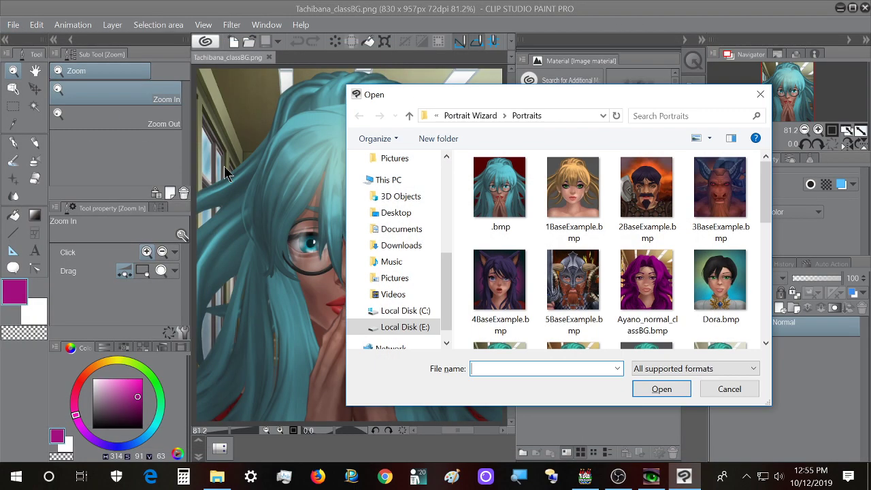
{"action": "left_click_drag", "start_coordinate": [570, 95], "coordinate": [281, 75]}
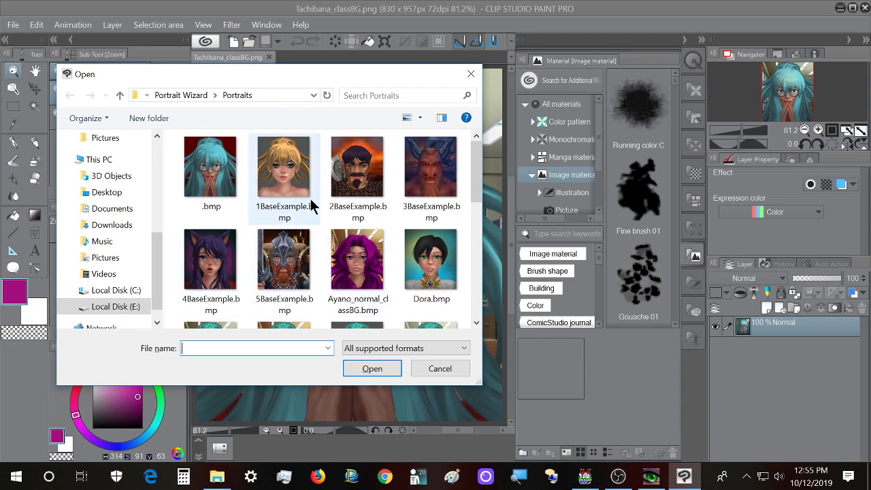
{"action": "left_click", "coordinate": [352, 261]}
{"action": "left_click", "coordinate": [362, 361]}
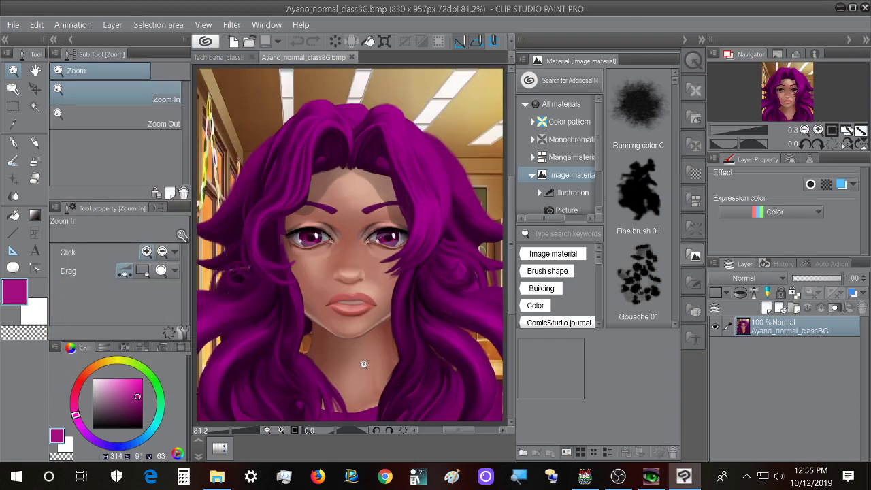
Save the opened Ayano portrait in PNG format as Ayano_normal_classBG.png in the Portraits folder
{"action": "left_click", "coordinate": [13, 24]}
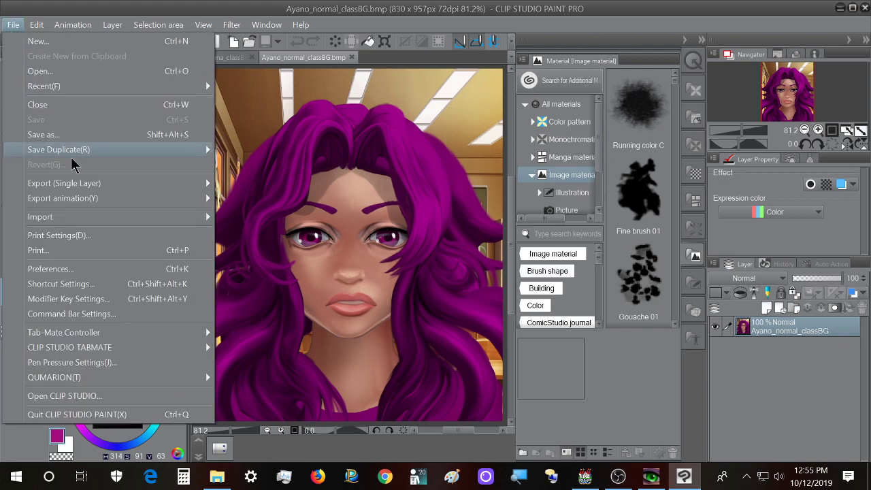
{"action": "left_click", "coordinate": [78, 136]}
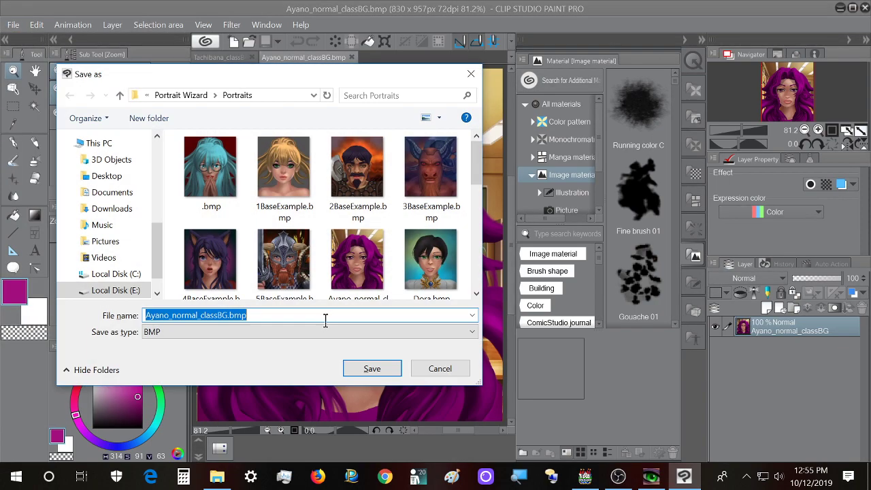
{"action": "left_click", "coordinate": [253, 335]}
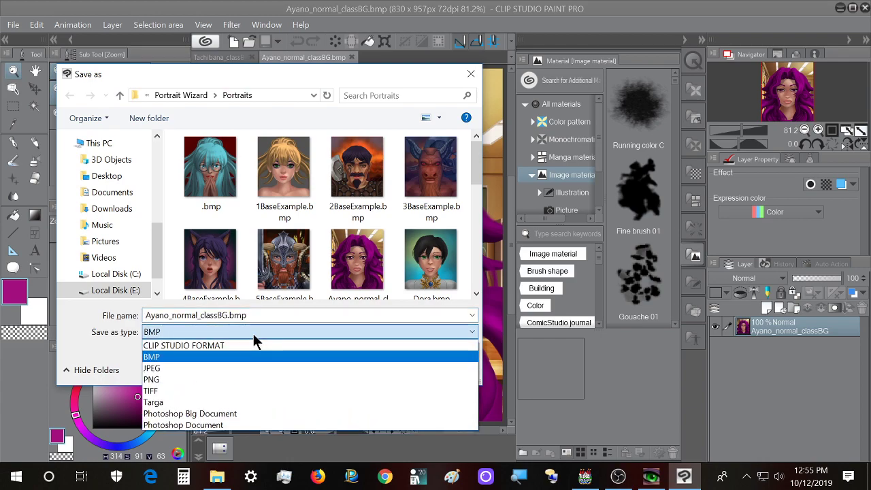
{"action": "left_click", "coordinate": [244, 381]}
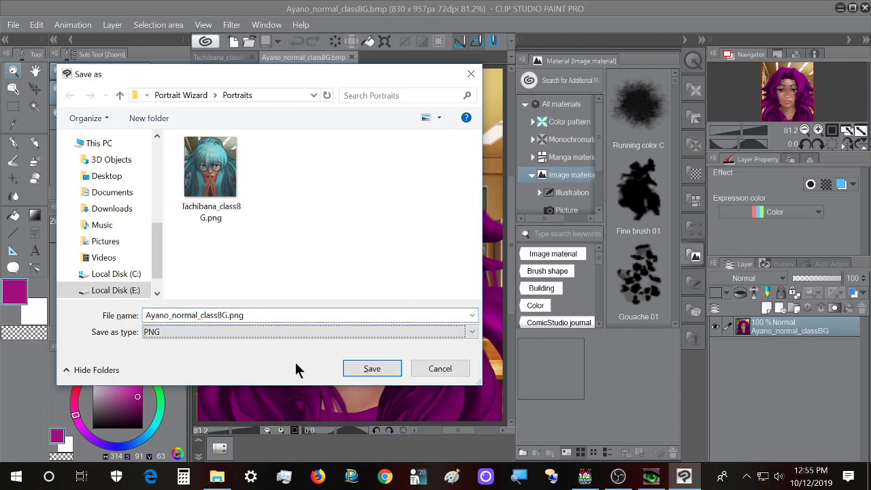
{"action": "left_click", "coordinate": [366, 375]}
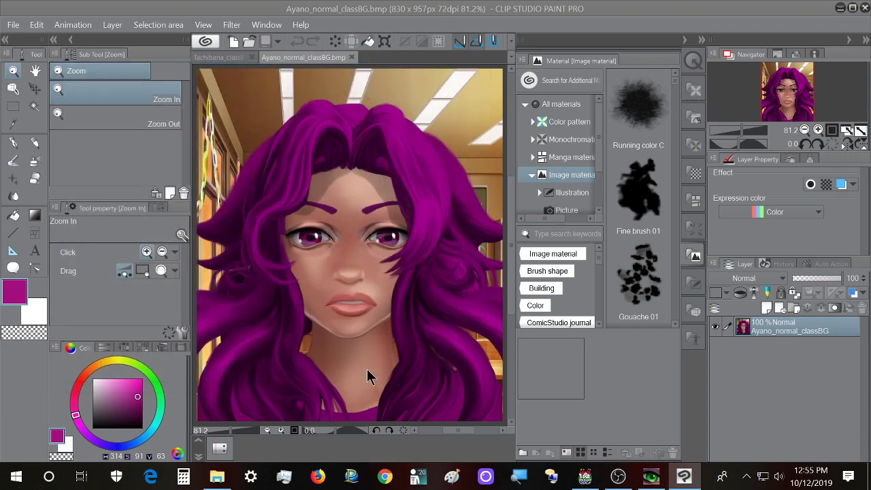
Browse the Portraits folder for the next portrait to open in Clip Studio Paint and select Tachibana.bmp
{"action": "left_click", "coordinate": [12, 24]}
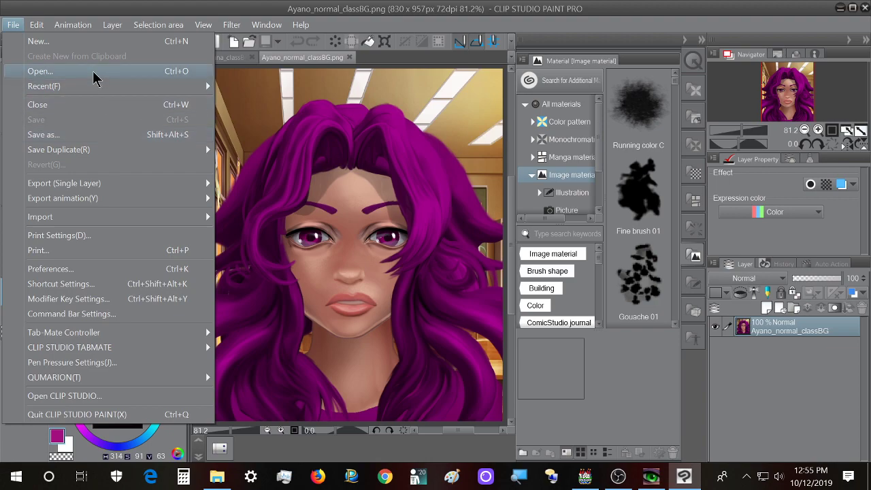
{"action": "key", "text": "Escape"}
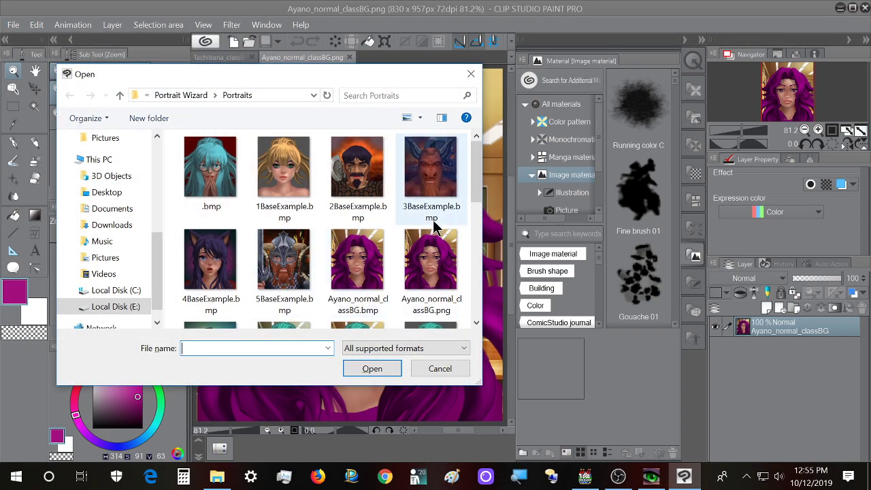
{"action": "scroll", "coordinate": [318, 193], "scroll_direction": "down", "scroll_amount": 1}
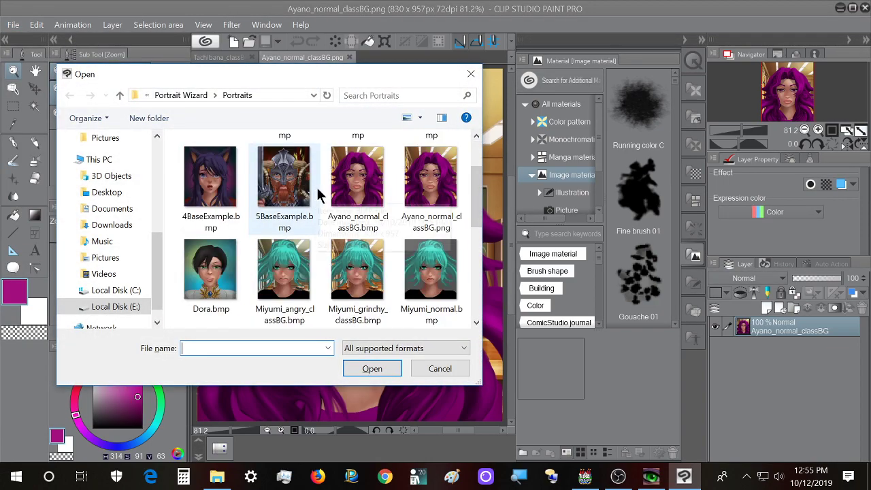
{"action": "scroll", "coordinate": [408, 218], "scroll_direction": "down", "scroll_amount": 3}
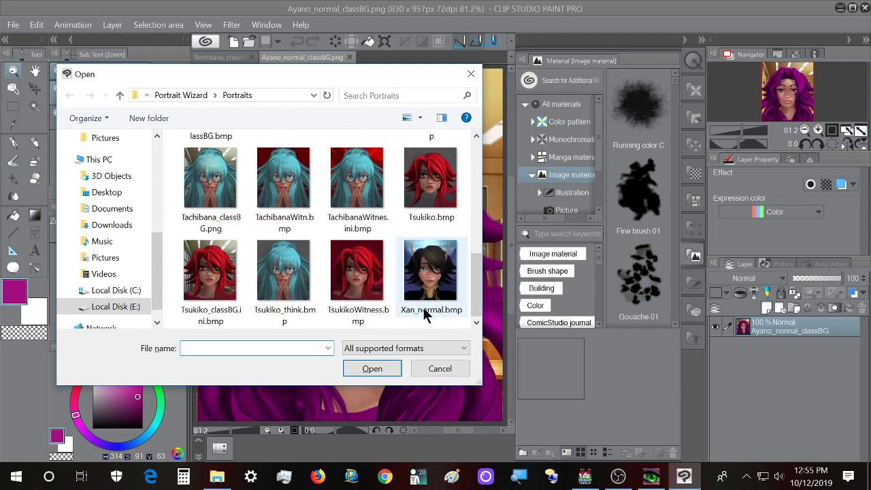
{"action": "scroll", "coordinate": [424, 307], "scroll_direction": "up", "scroll_amount": 2}
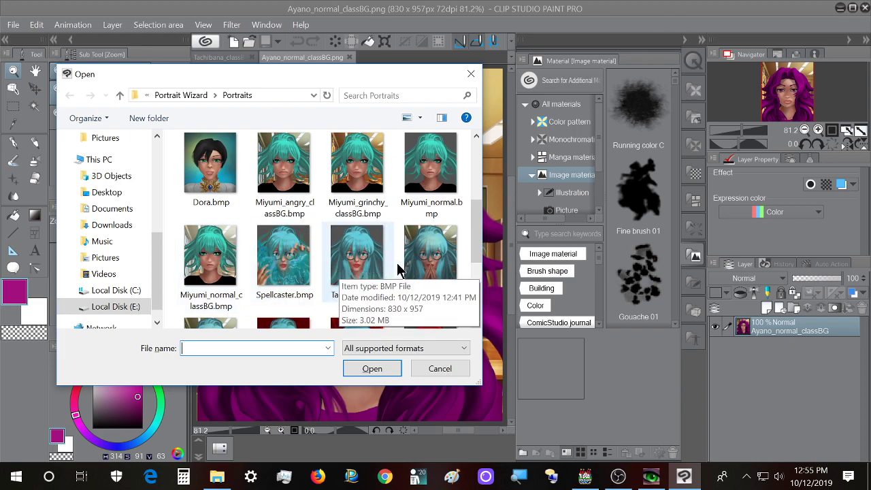
{"action": "scroll", "coordinate": [408, 237], "scroll_direction": "down", "scroll_amount": 1}
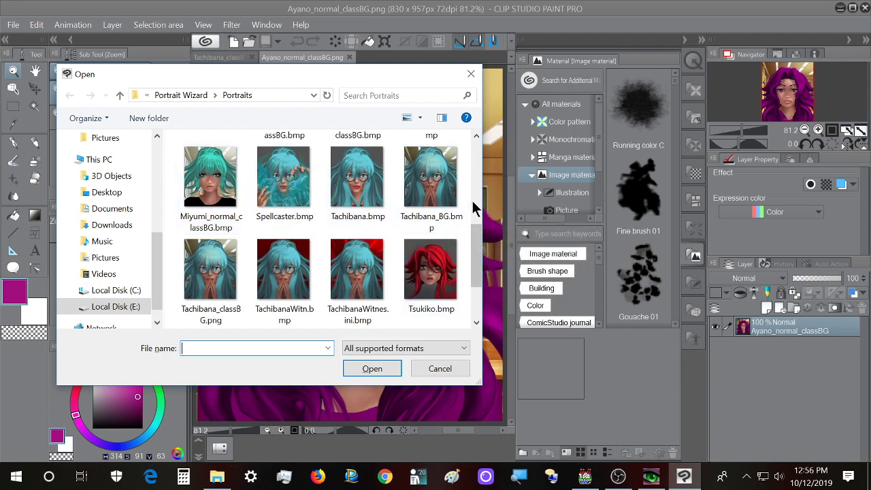
{"action": "scroll", "coordinate": [402, 208], "scroll_direction": "up", "scroll_amount": 3}
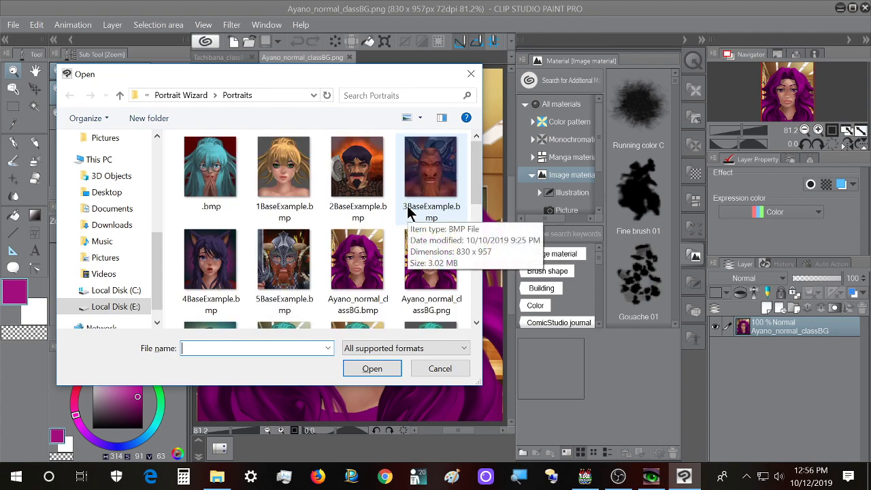
{"action": "scroll", "coordinate": [408, 211], "scroll_direction": "down", "scroll_amount": 1}
{"action": "scroll", "coordinate": [418, 218], "scroll_direction": "down", "scroll_amount": 1}
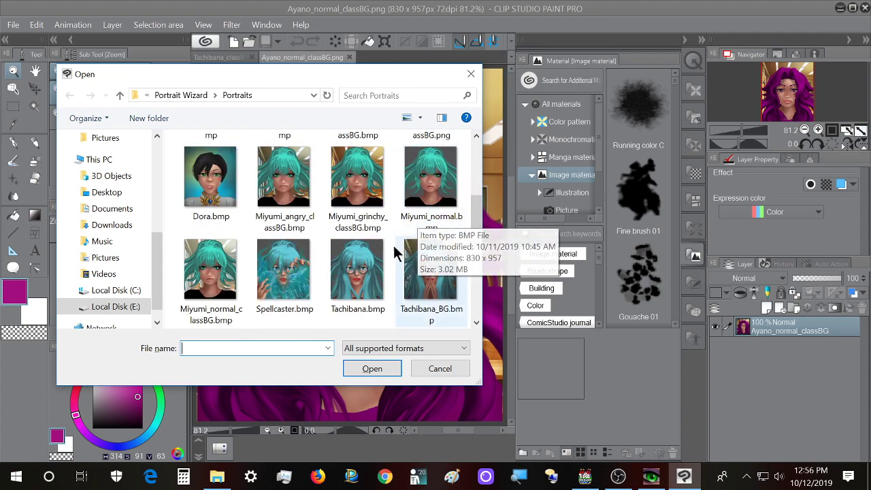
{"action": "scroll", "coordinate": [401, 238], "scroll_direction": "up", "scroll_amount": 2}
{"action": "scroll", "coordinate": [383, 207], "scroll_direction": "down", "scroll_amount": 2}
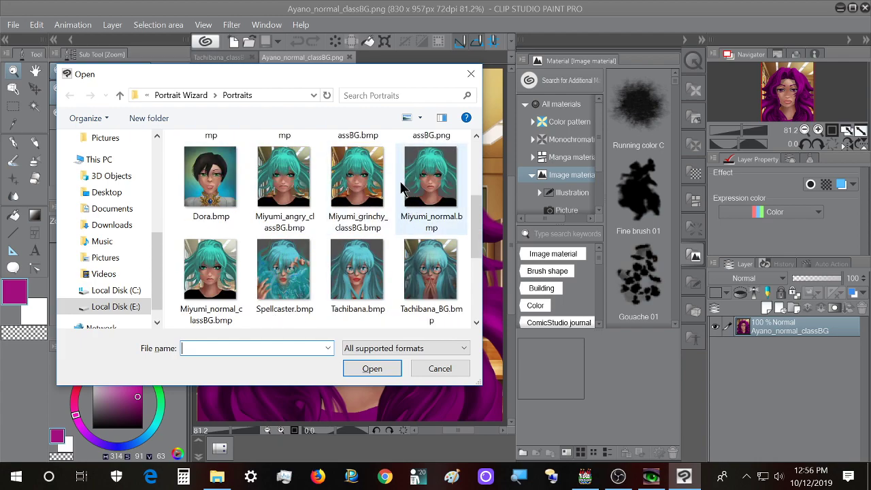
{"action": "left_click", "coordinate": [379, 264]}
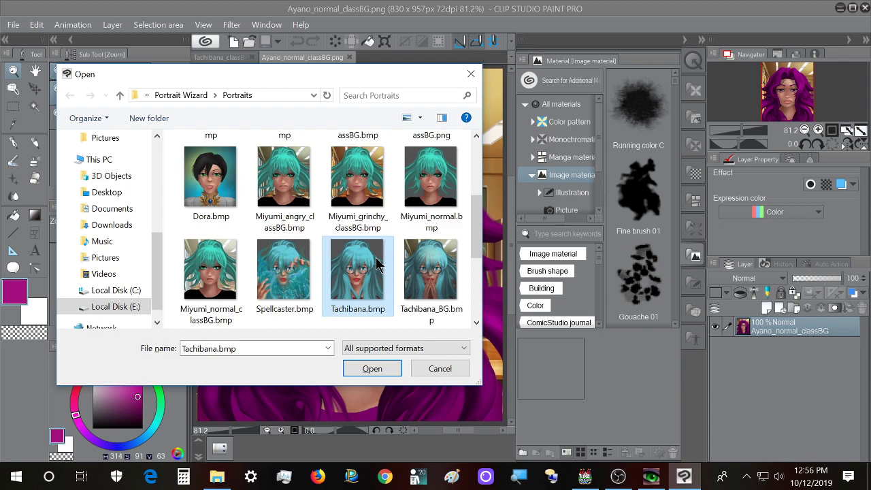
{"action": "scroll", "coordinate": [378, 264], "scroll_direction": "up", "scroll_amount": 2}
{"action": "scroll", "coordinate": [379, 264], "scroll_direction": "down", "scroll_amount": 2}
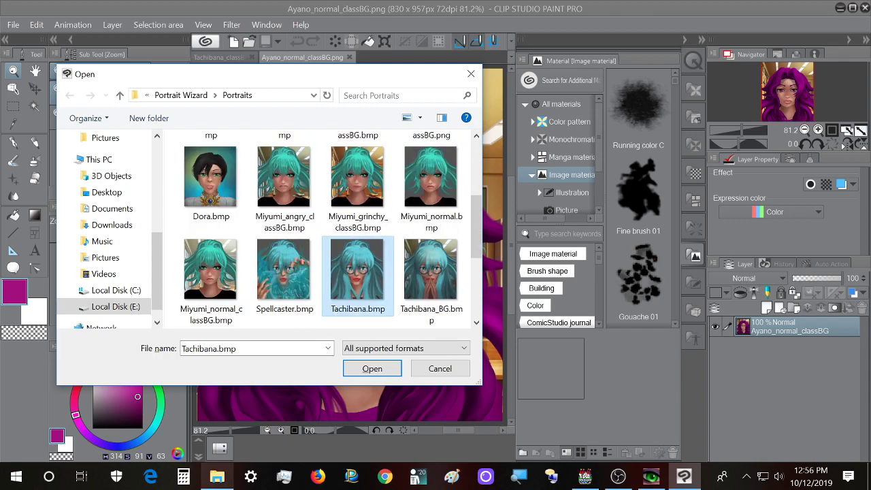
Switch to the Portraits folder in File Explorer and view Tachibana_classBG.png in the photo viewer, closing it again
{"action": "left_click", "coordinate": [217, 477]}
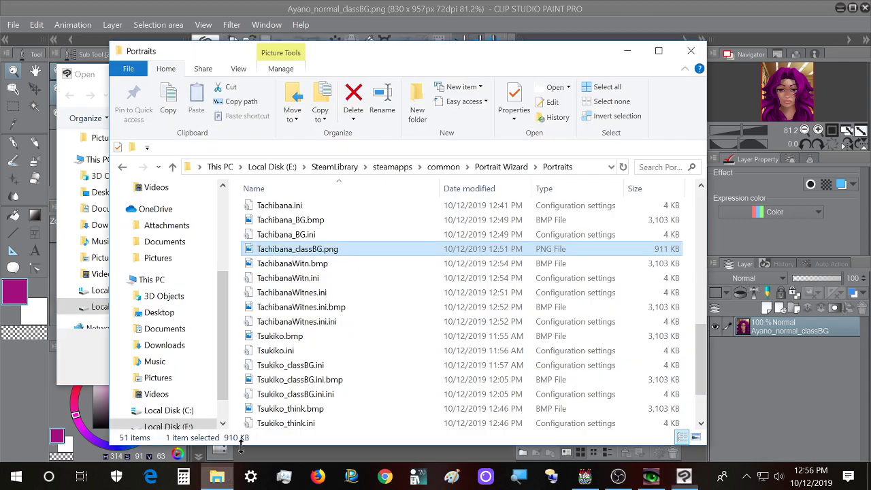
{"action": "double_click", "coordinate": [368, 251]}
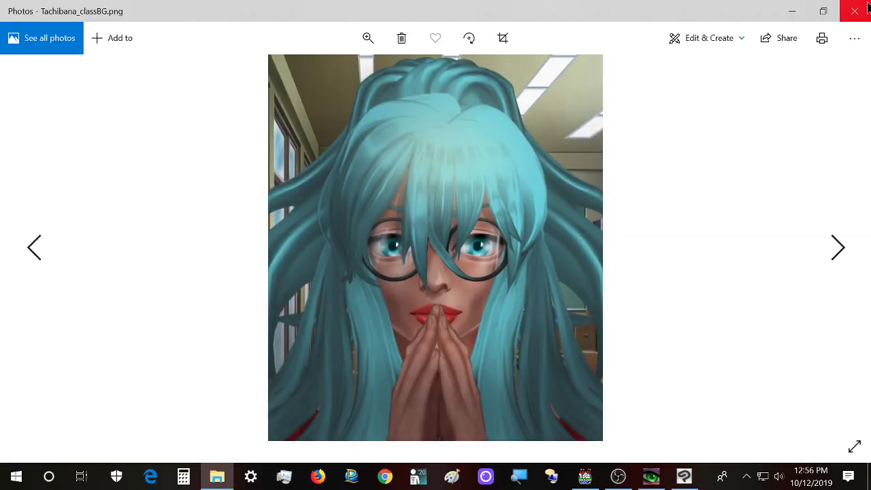
{"action": "left_click", "coordinate": [868, 7]}
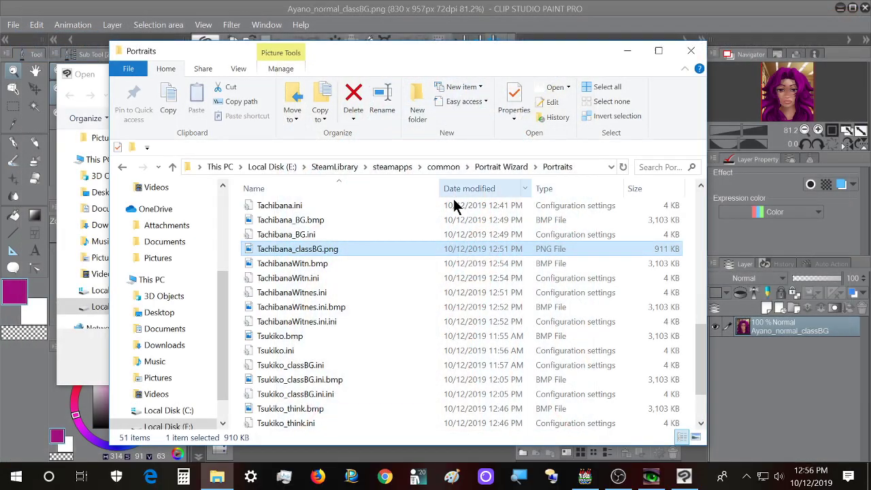
Rename Tachibana_classBG.png in the Portraits folder as Tachibana__thoughtful_classBG.png
{"action": "right_click", "coordinate": [300, 252]}
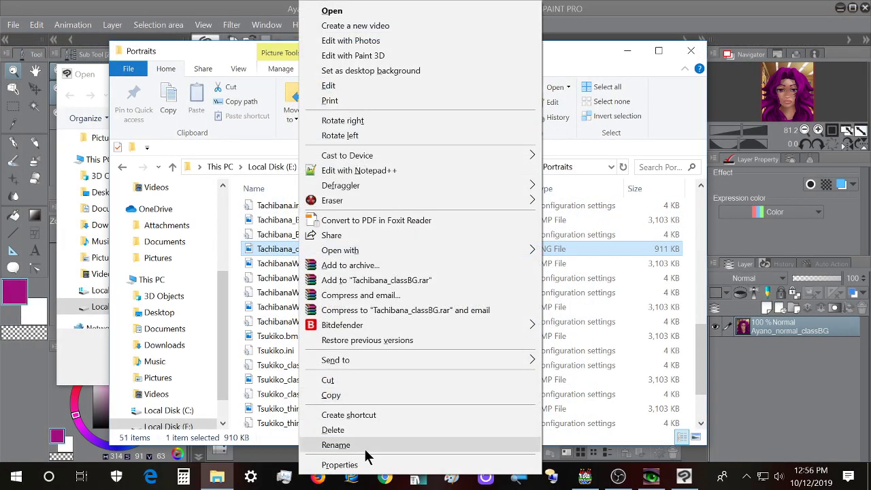
{"action": "left_click", "coordinate": [337, 444]}
{"action": "key", "text": "Left"}
{"action": "type", "text": "_thoughtful_"}
{"action": "key", "text": "Return"}
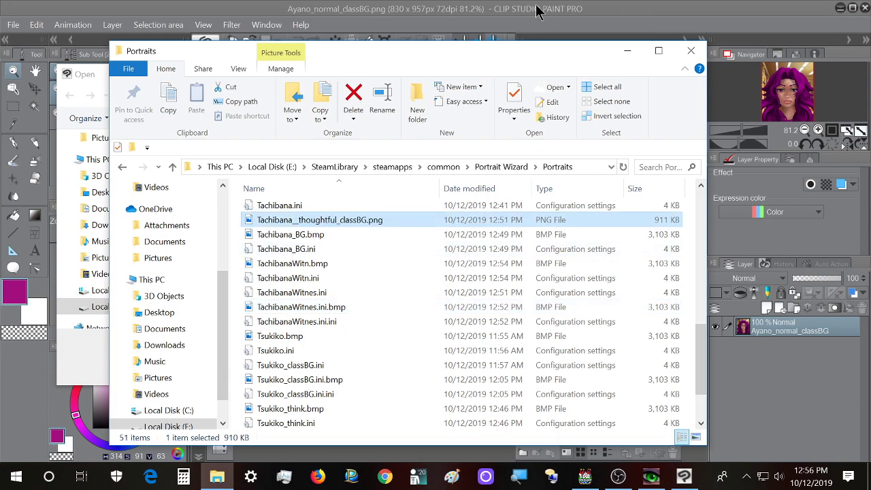
Return to Clip Studio Paint and open Tachibana.bmp from the Portraits folder
{"action": "left_click", "coordinate": [553, 20]}
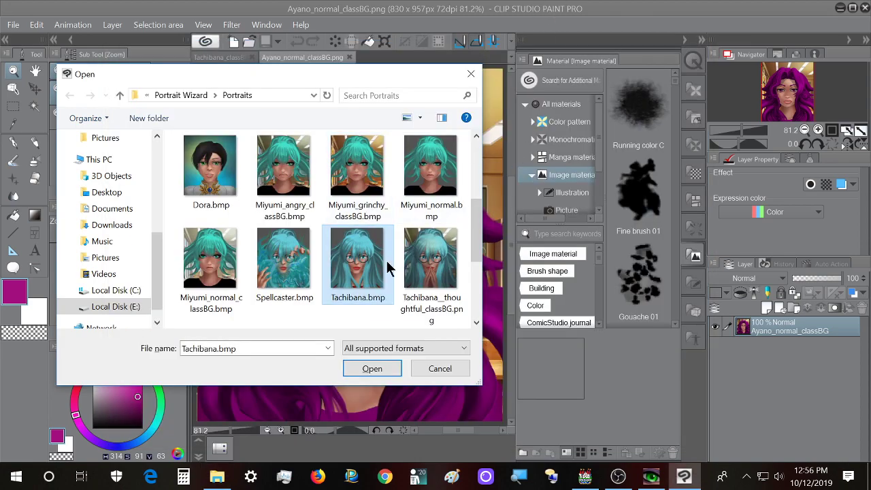
{"action": "double_click", "coordinate": [357, 272]}
Start saving the opened Tachibana portrait under a new name in the Portraits folder, entering Tachibana_normal as its file name
{"action": "left_click", "coordinate": [13, 24]}
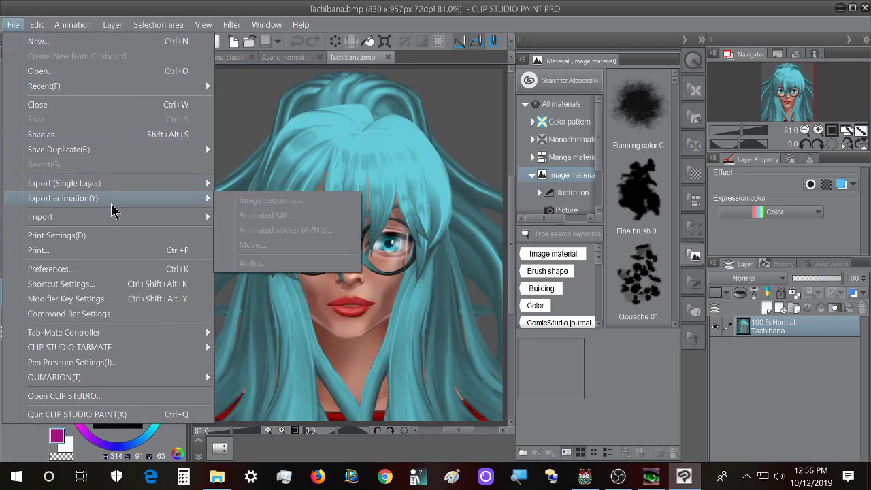
{"action": "left_click", "coordinate": [68, 136]}
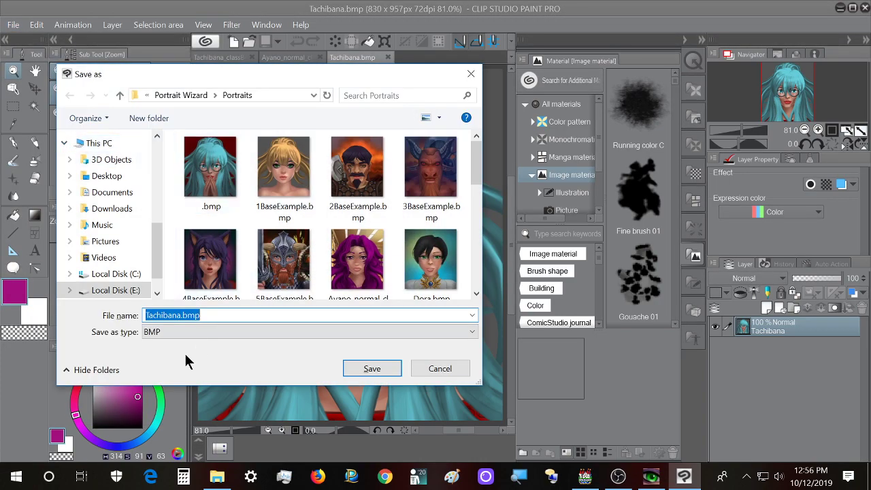
{"action": "left_click", "coordinate": [182, 316]}
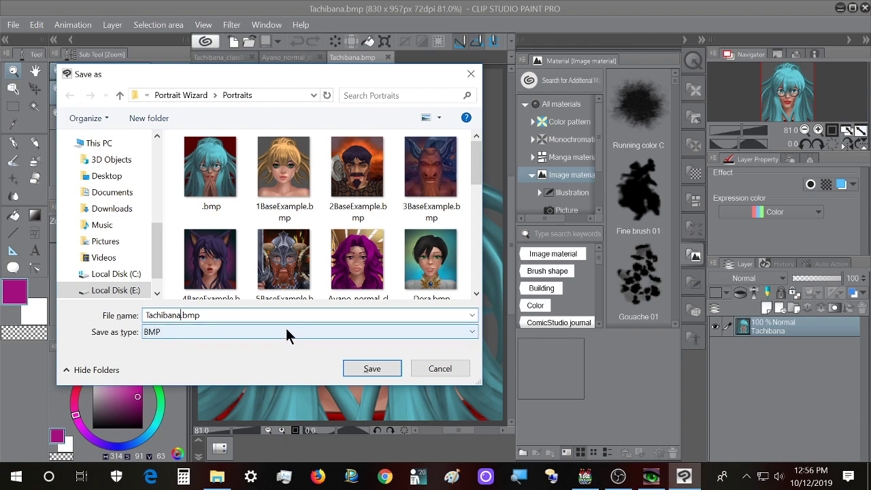
{"action": "type", "text": "_"}
{"action": "scroll", "coordinate": [361, 293], "scroll_direction": "down", "scroll_amount": 5}
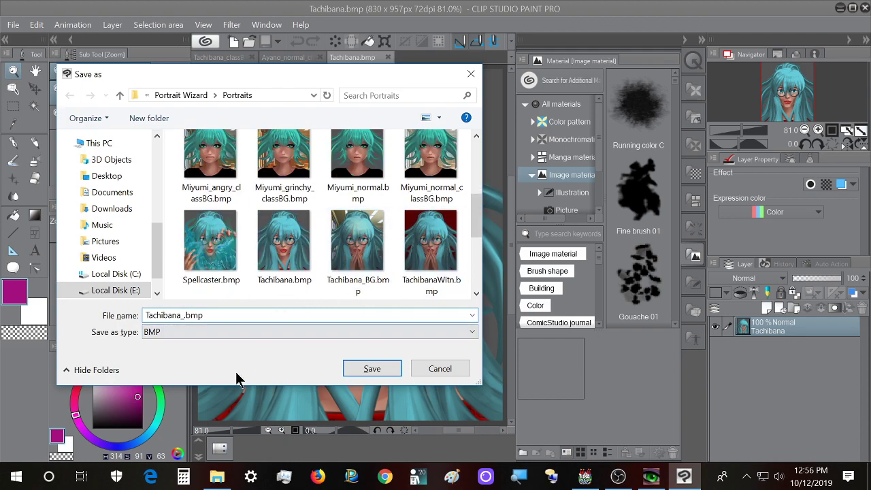
{"action": "left_click_drag", "start_coordinate": [289, 66], "coordinate": [387, 79]}
{"action": "type", "text": "sml"}
{"action": "key", "text": "BackSpace"}
{"action": "key", "text": "BackSpace"}
{"action": "key", "text": "BackSpace"}
{"action": "key", "text": "BackSpace"}
{"action": "key", "text": "BackSpace"}
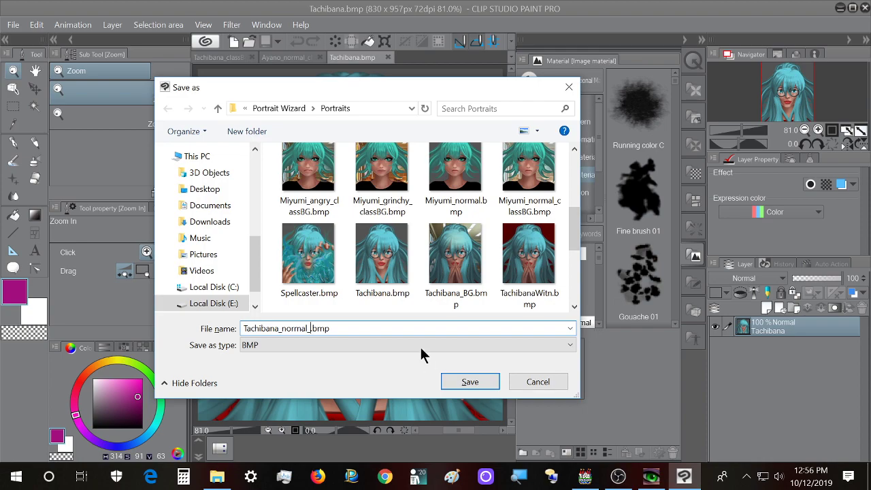
{"action": "left_click_drag", "start_coordinate": [354, 85], "coordinate": [501, 66]}
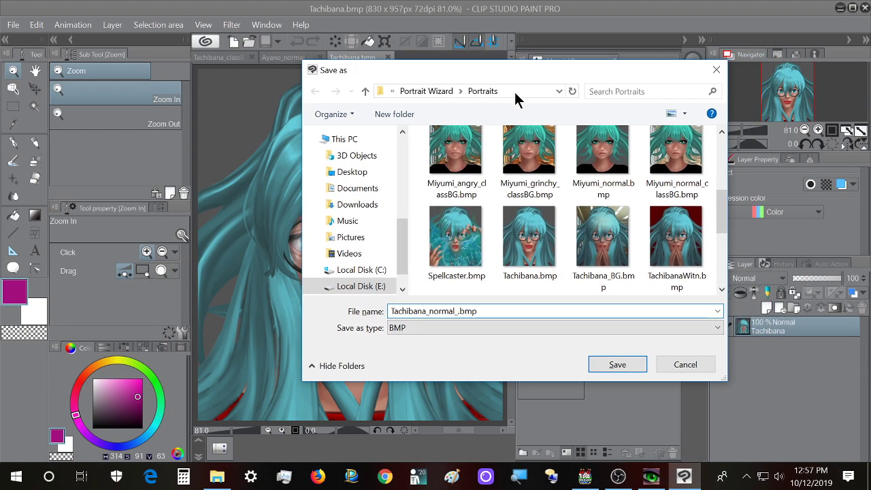
Choose PNG as the file format and save the portrait as Tachibana_normal.png
{"action": "left_click", "coordinate": [500, 329]}
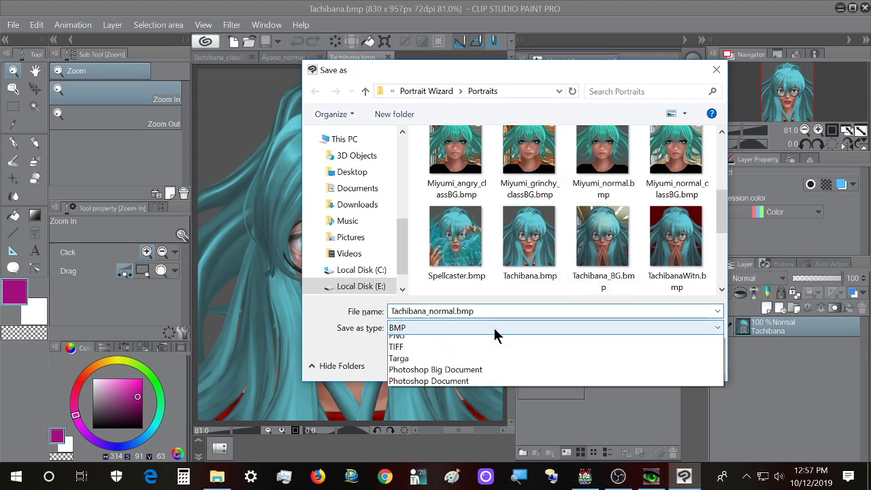
{"action": "left_click", "coordinate": [484, 380]}
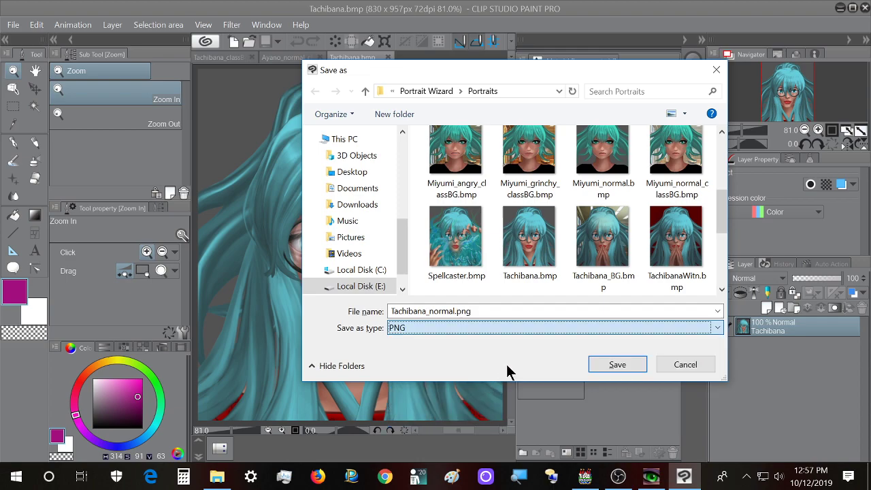
{"action": "left_click", "coordinate": [615, 363]}
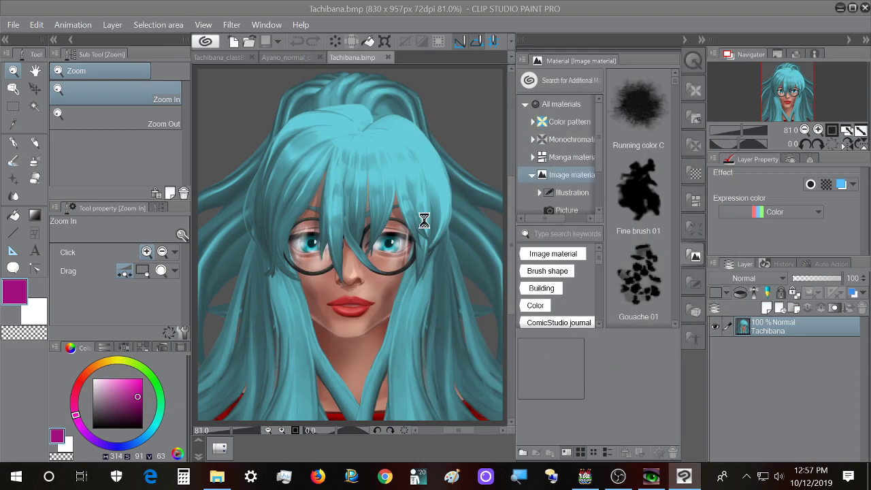
Find TachibanaWitn.bmp in the Portraits folder and open it in Clip Studio Paint
{"action": "left_click", "coordinate": [13, 24]}
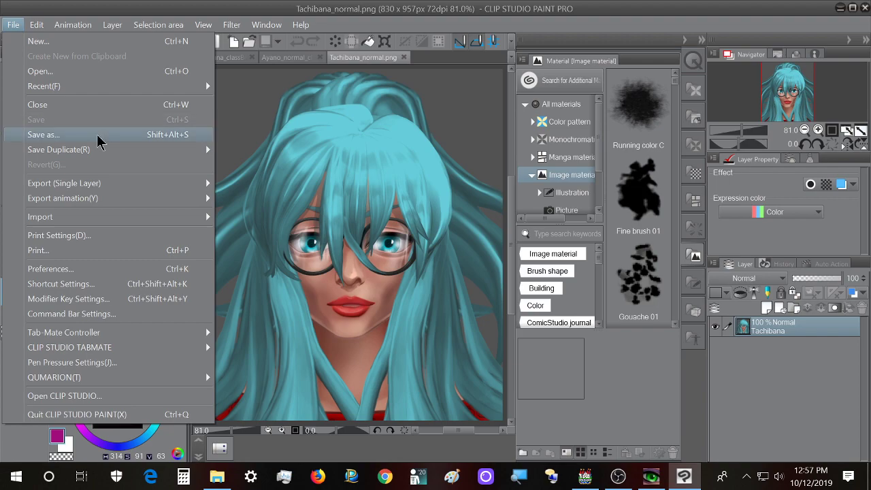
{"action": "left_click", "coordinate": [97, 71]}
{"action": "left_click_drag", "start_coordinate": [565, 71], "coordinate": [353, 60]}
{"action": "scroll", "coordinate": [381, 184], "scroll_direction": "down", "scroll_amount": 1}
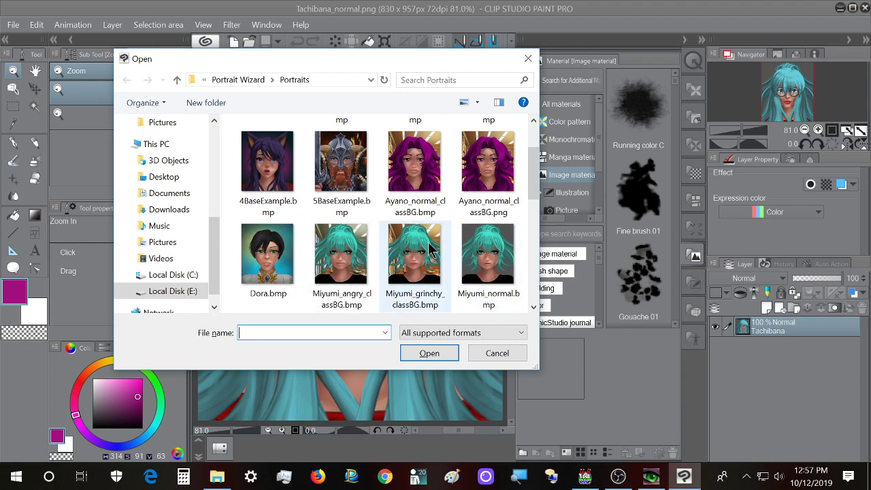
{"action": "scroll", "coordinate": [397, 250], "scroll_direction": "down", "scroll_amount": 1}
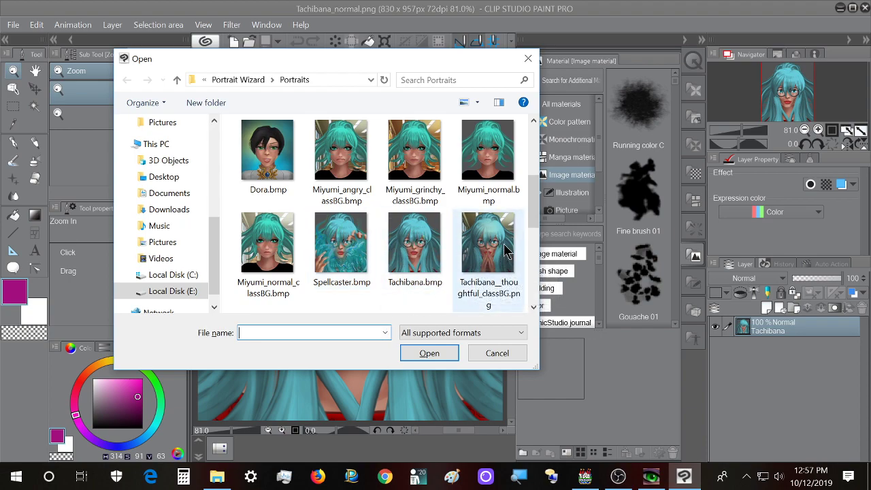
{"action": "scroll", "coordinate": [510, 239], "scroll_direction": "down", "scroll_amount": 1}
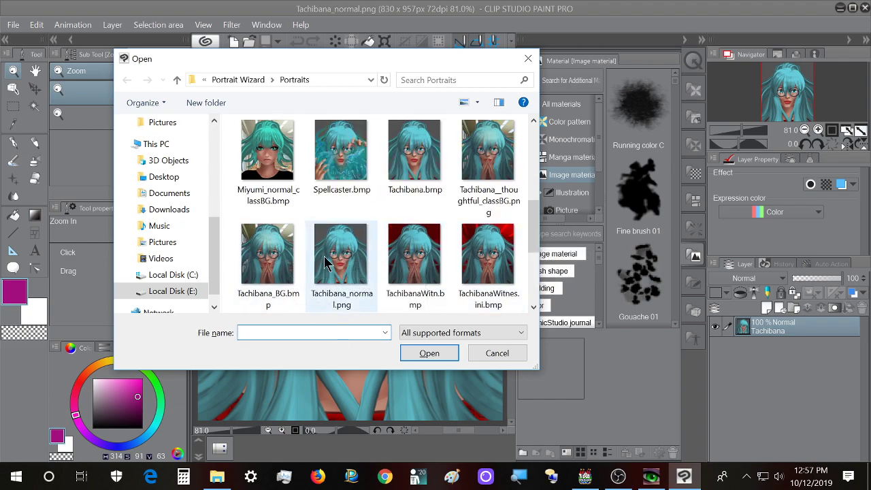
{"action": "scroll", "coordinate": [326, 257], "scroll_direction": "down", "scroll_amount": 1}
{"action": "scroll", "coordinate": [297, 228], "scroll_direction": "up", "scroll_amount": 1}
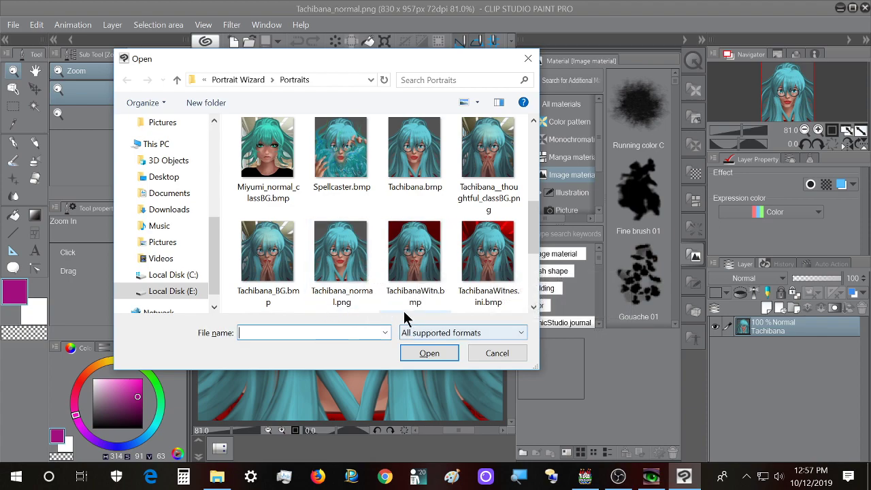
{"action": "scroll", "coordinate": [422, 238], "scroll_direction": "down", "scroll_amount": 1}
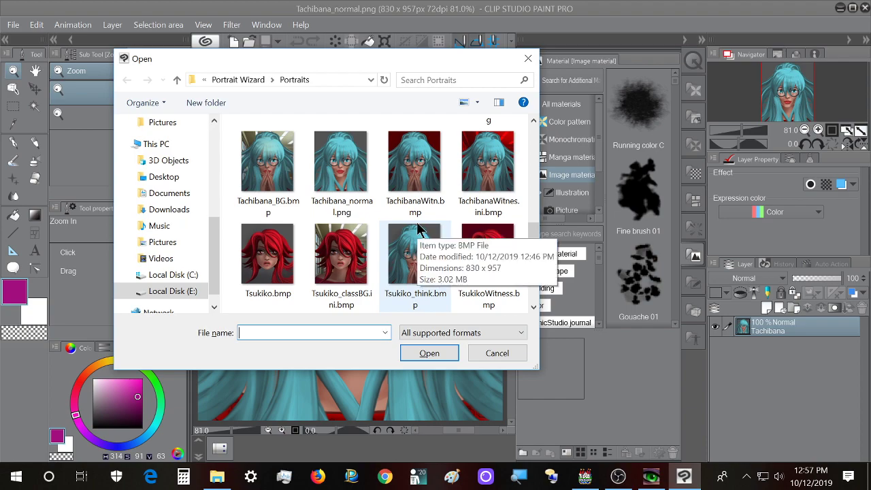
{"action": "scroll", "coordinate": [419, 230], "scroll_direction": "up", "scroll_amount": 1}
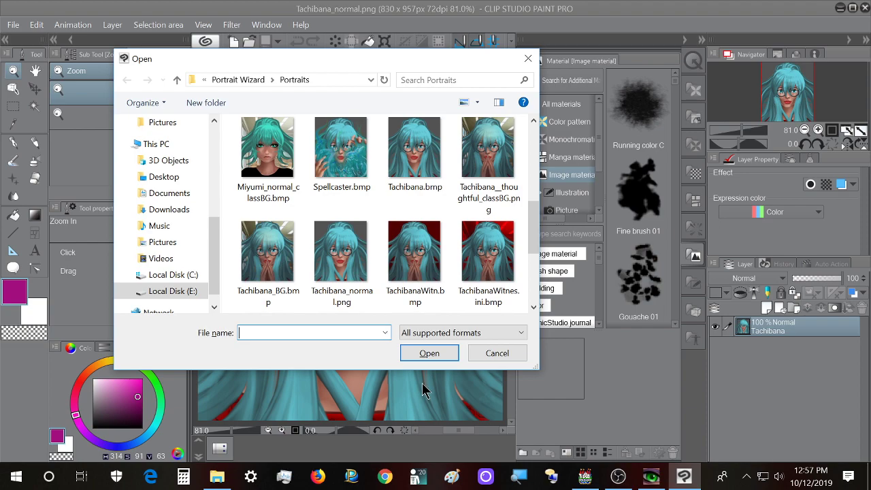
{"action": "double_click", "coordinate": [424, 253]}
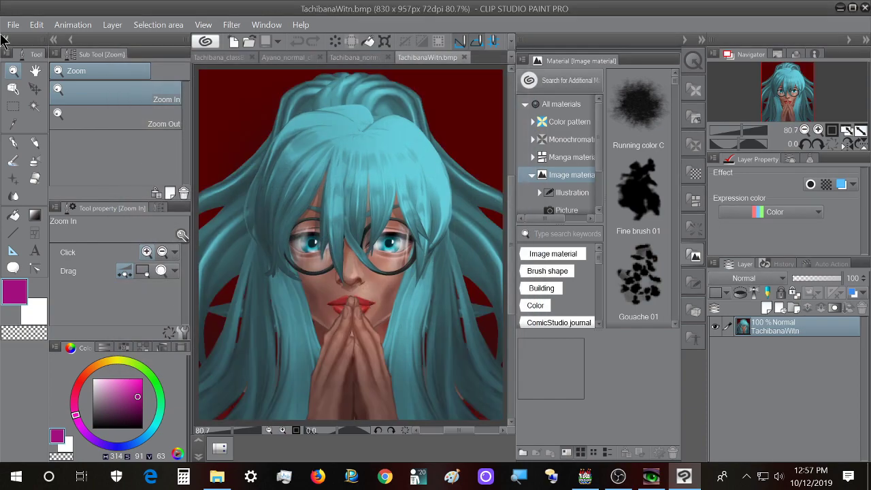
Start saving the opened witness portrait under a new name in the Portraits folder, entering Tachibana_Witness_General as its file name
{"action": "left_click", "coordinate": [13, 24]}
{"action": "left_click", "coordinate": [73, 136]}
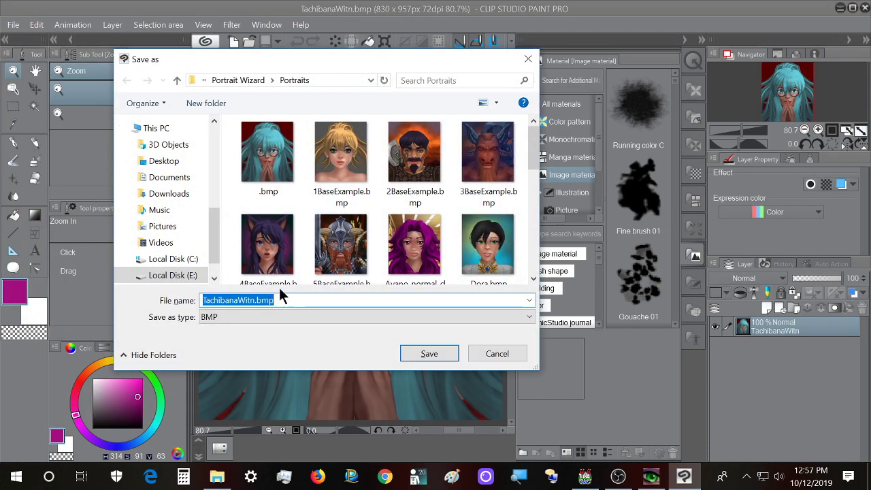
{"action": "left_click", "coordinate": [254, 300]}
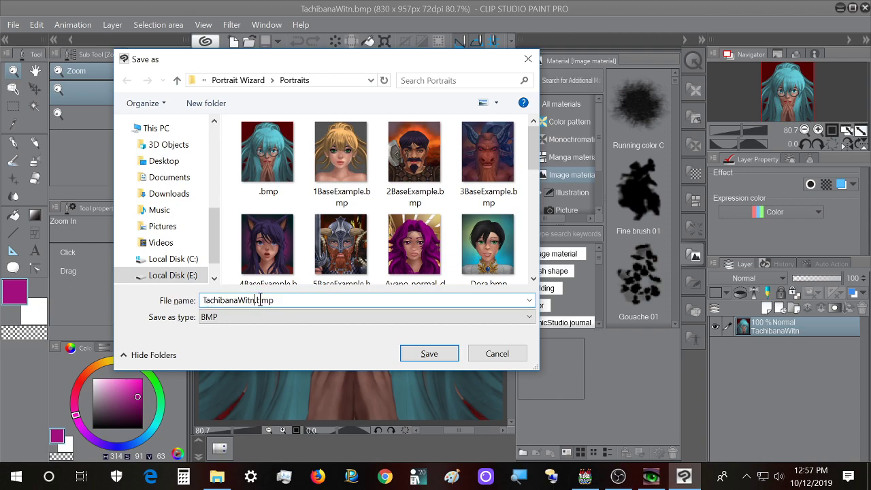
{"action": "key", "text": "Left"}
{"action": "key", "text": "Left"}
{"action": "type", "text": "_"}
{"action": "left_click_drag", "start_coordinate": [365, 62], "coordinate": [543, 82]}
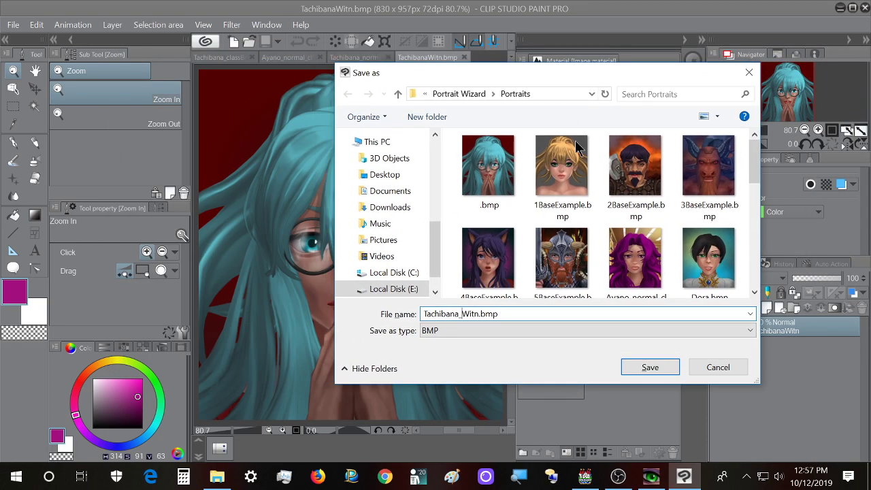
{"action": "left_click", "coordinate": [479, 313]}
{"action": "type", "text": "ess_General"}
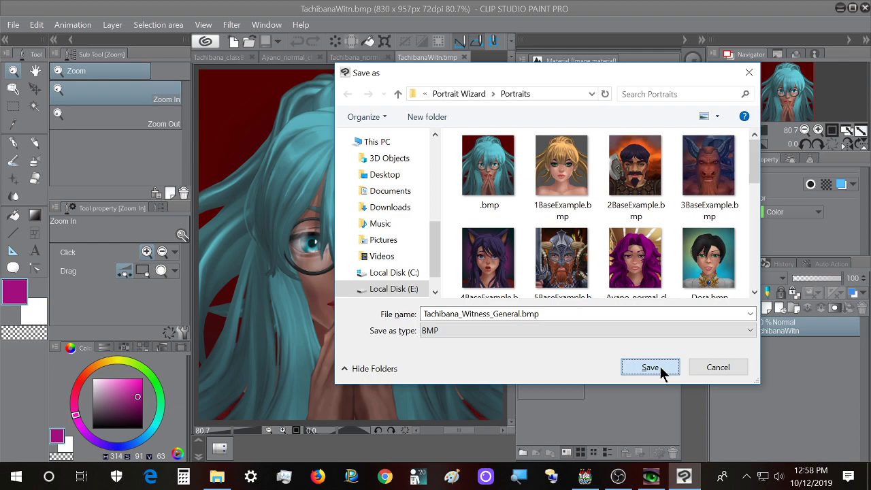
Choose PNG as the file format and save the portrait as Tachibana_Witness_General.png
{"action": "left_click", "coordinate": [578, 330]}
{"action": "left_click", "coordinate": [513, 383]}
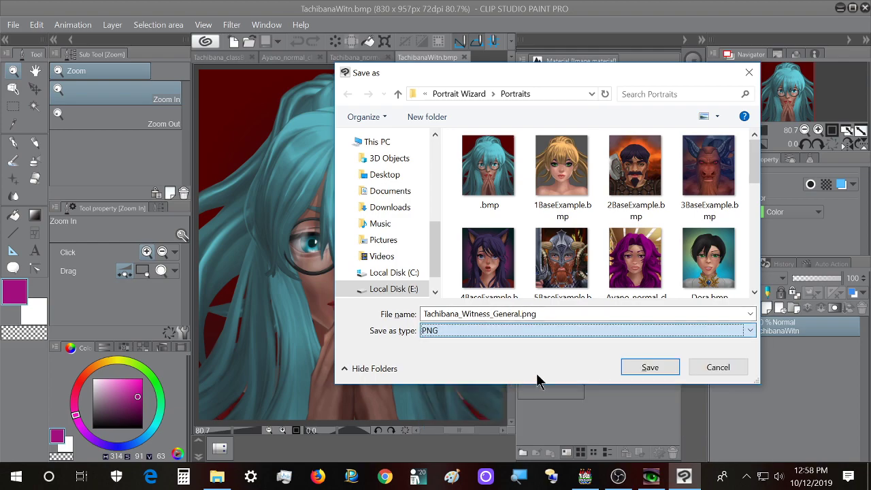
{"action": "left_click", "coordinate": [659, 372]}
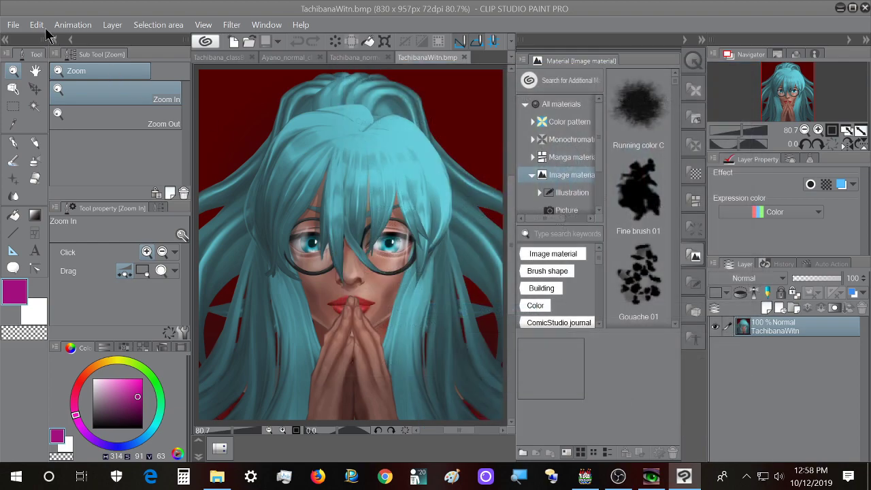
Find TachibanaWitnes.ini.bmp in the Portraits folder and open it
{"action": "left_click", "coordinate": [13, 24]}
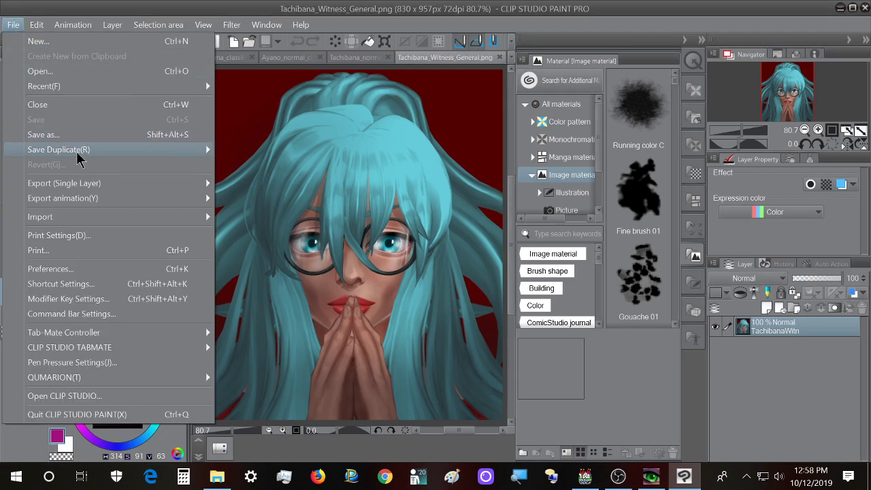
{"action": "left_click", "coordinate": [58, 72]}
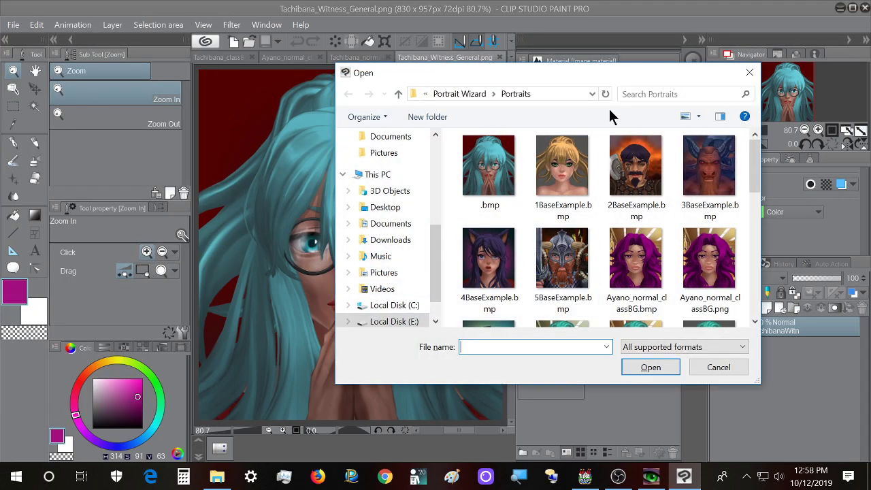
{"action": "left_click_drag", "start_coordinate": [595, 77], "coordinate": [394, 64]}
{"action": "scroll", "coordinate": [500, 252], "scroll_direction": "down", "scroll_amount": 3}
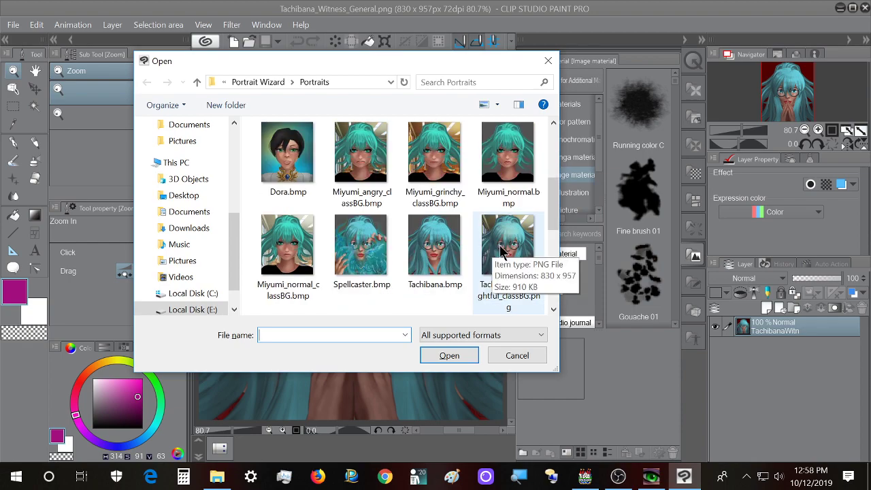
{"action": "scroll", "coordinate": [509, 260], "scroll_direction": "down", "scroll_amount": 2}
{"action": "scroll", "coordinate": [527, 298], "scroll_direction": "down", "scroll_amount": 2}
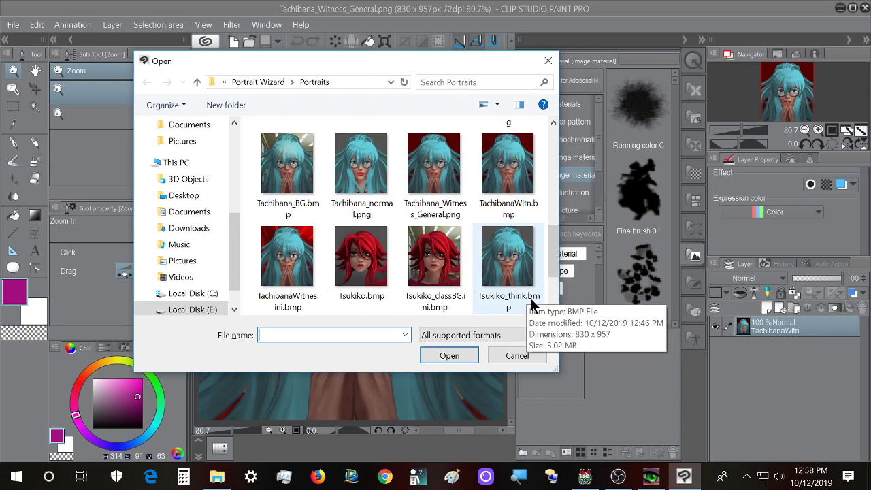
{"action": "double_click", "coordinate": [291, 248]}
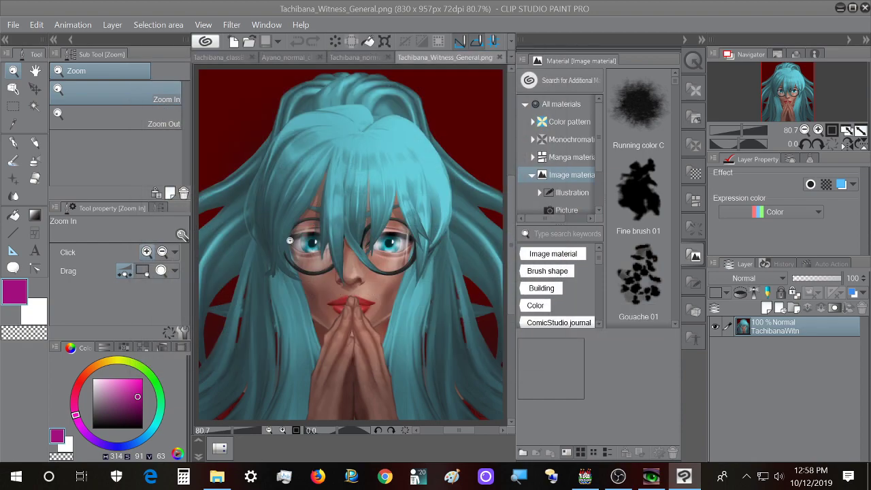
Save the red classroom portrait as a PNG named Tachibana_Witness_classBG in the Portraits folder
{"action": "left_click", "coordinate": [13, 25]}
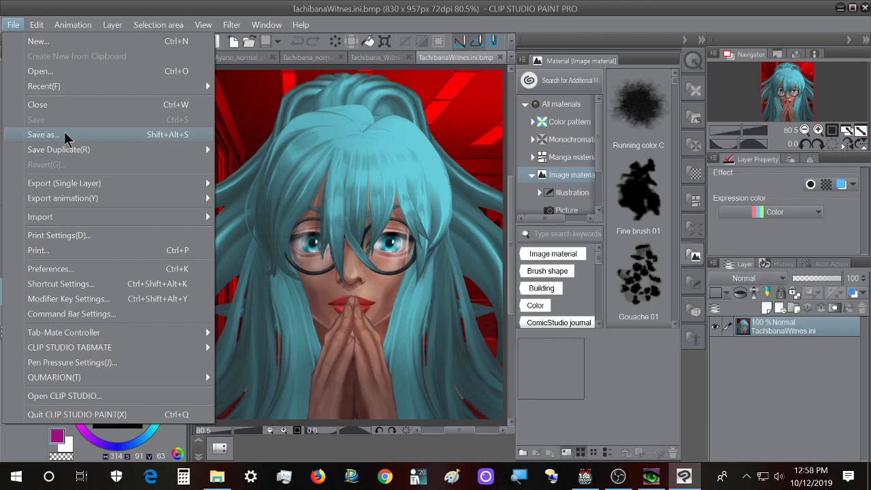
{"action": "left_click", "coordinate": [65, 135]}
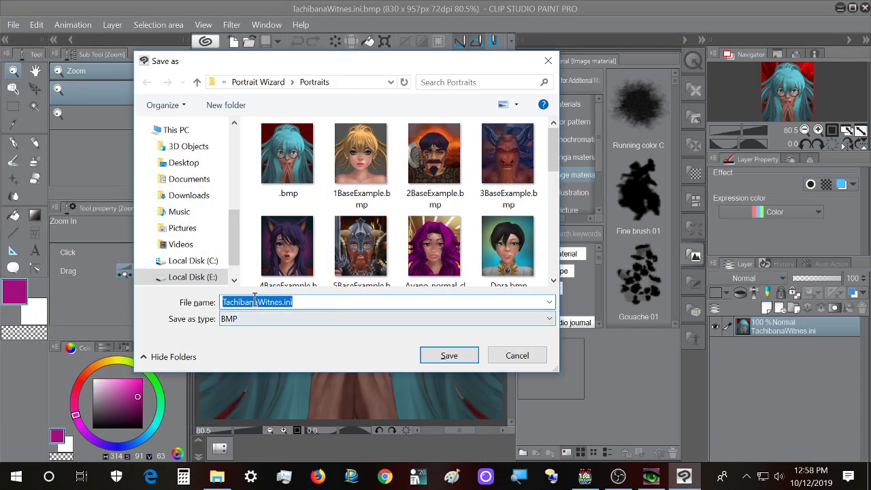
{"action": "left_click", "coordinate": [260, 302]}
{"action": "type", "text": "_"}
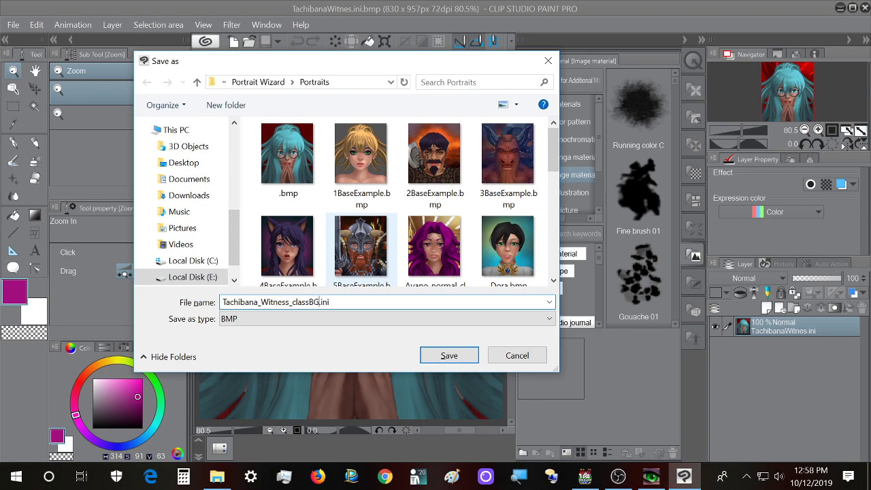
{"action": "left_click", "coordinate": [325, 318]}
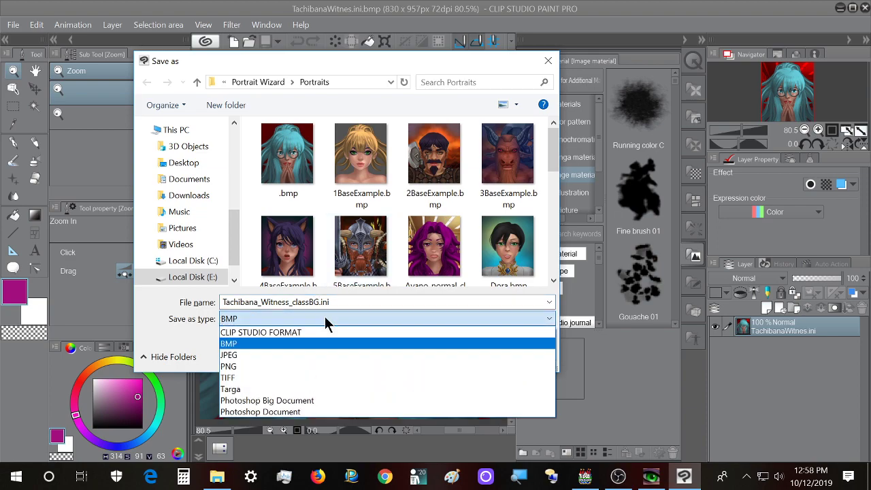
{"action": "left_click", "coordinate": [314, 366]}
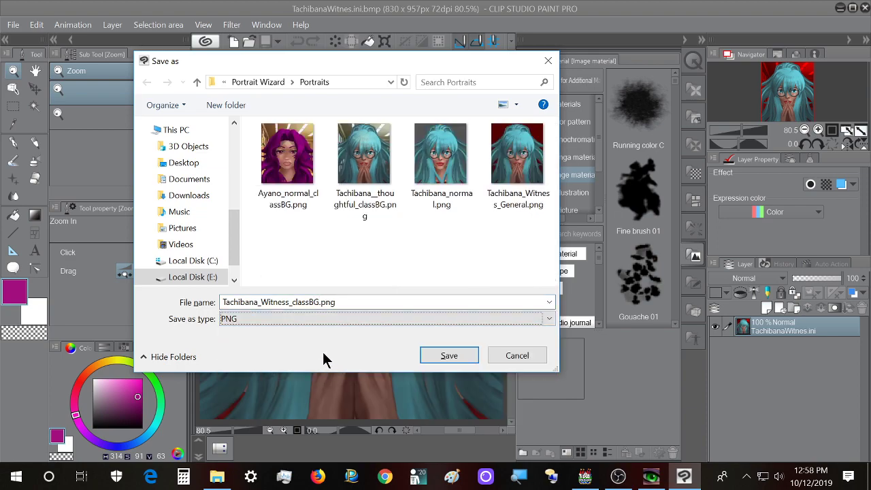
{"action": "left_click", "coordinate": [434, 355]}
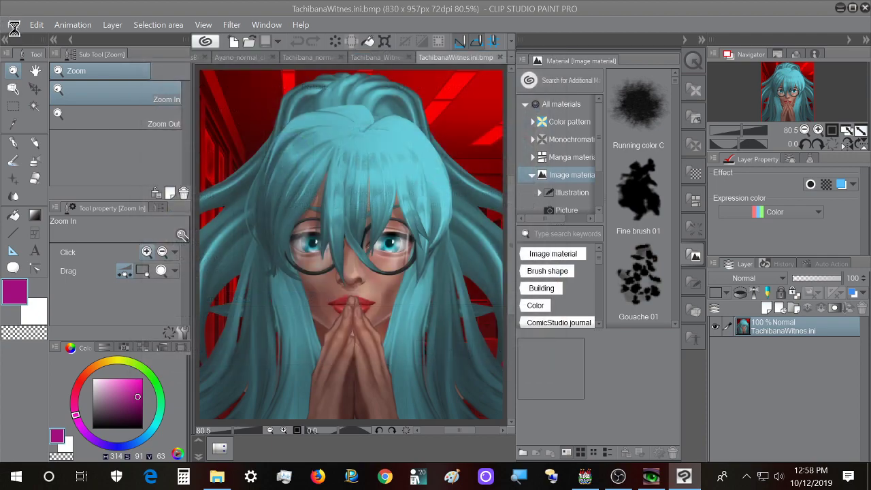
Find Tsukiko_classBG.ini.bmp in the Portraits folder and open it
{"action": "left_click", "coordinate": [13, 25]}
{"action": "left_click", "coordinate": [85, 73]}
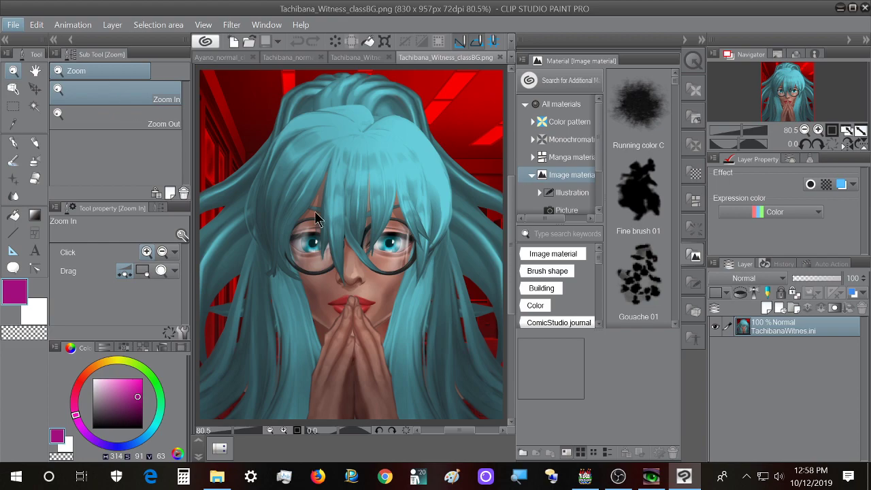
{"action": "scroll", "coordinate": [457, 279], "scroll_direction": "down", "scroll_amount": 5}
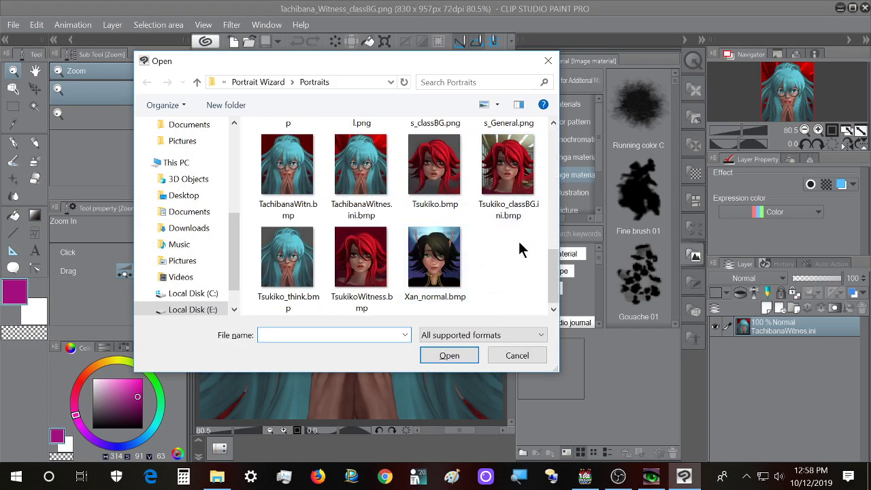
{"action": "left_click", "coordinate": [366, 253]}
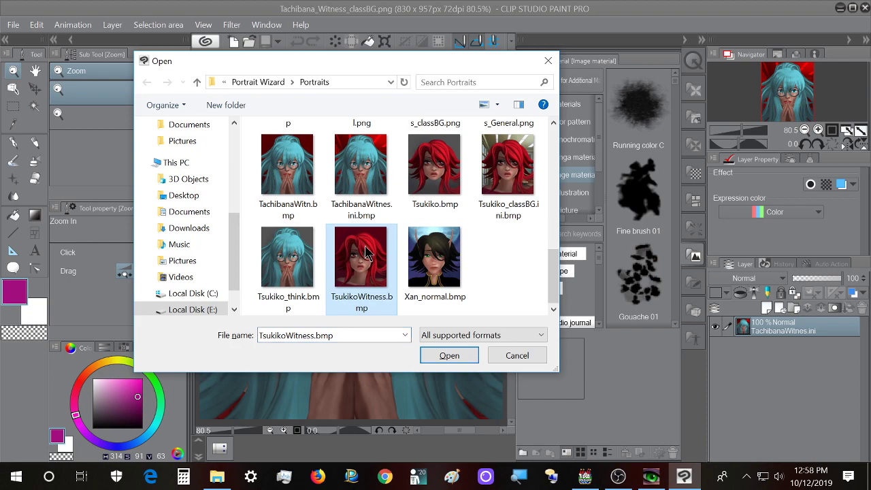
{"action": "double_click", "coordinate": [524, 171]}
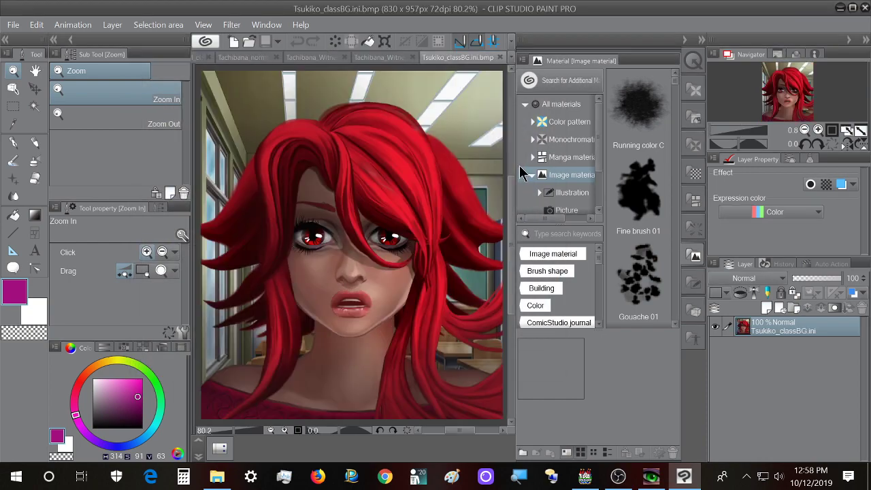
Save the red-haired classroom portrait as a PNG with amased added to its name, Tsukiko_amased_classBG.png
{"action": "left_click", "coordinate": [12, 25]}
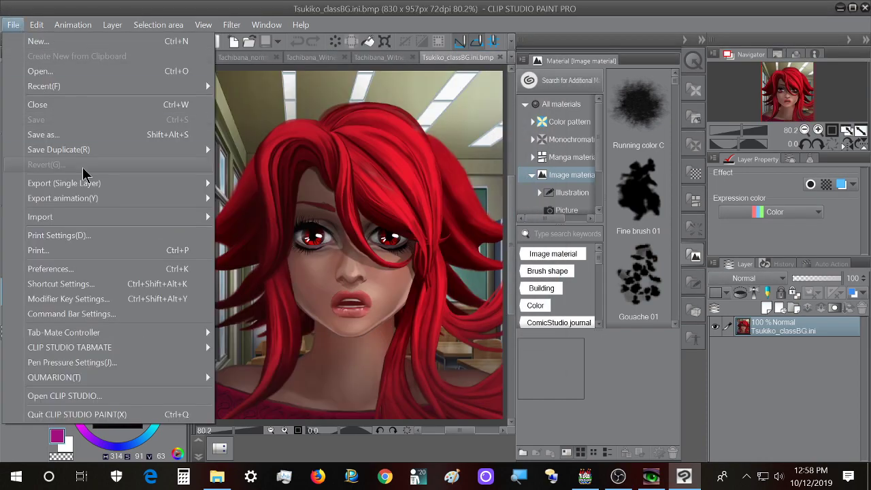
{"action": "left_click", "coordinate": [88, 139]}
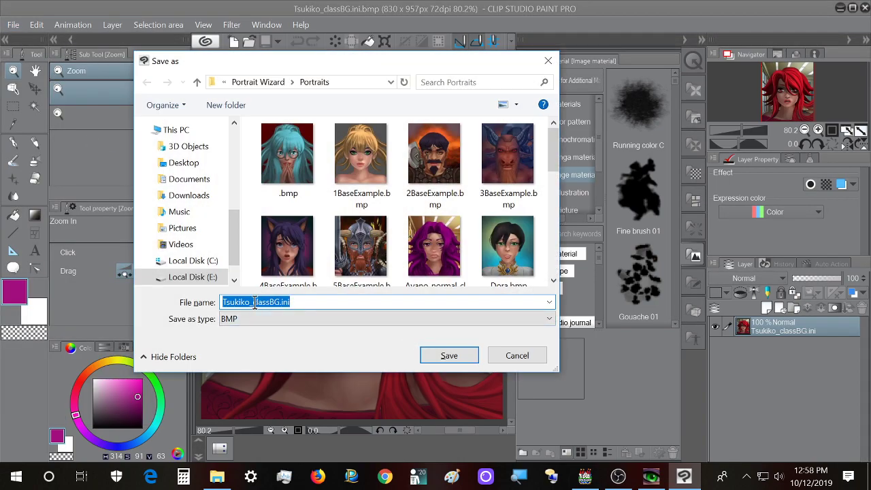
{"action": "left_click_drag", "start_coordinate": [314, 62], "coordinate": [580, 68]}
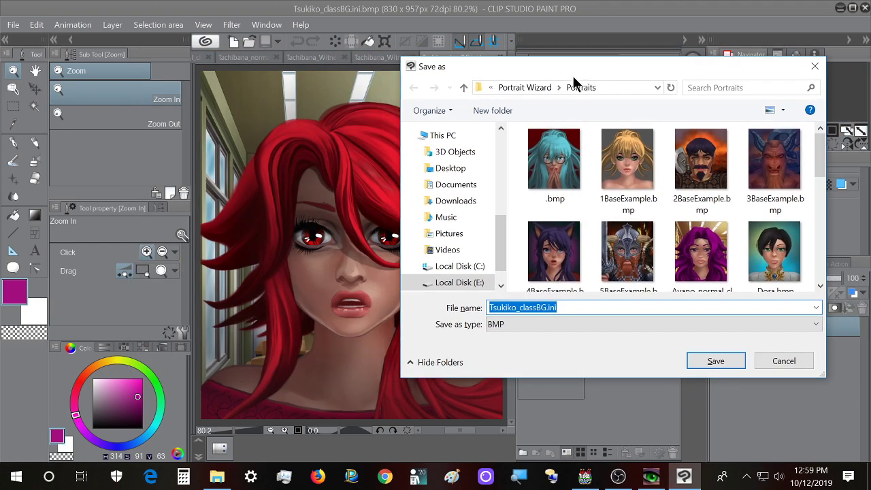
{"action": "left_click", "coordinate": [518, 307]}
{"action": "type", "text": "amased_"}
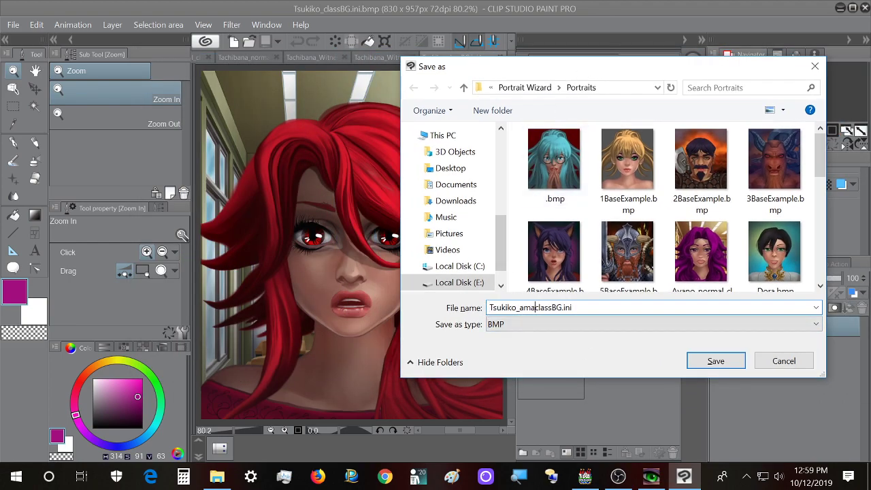
{"action": "left_click", "coordinate": [714, 361]}
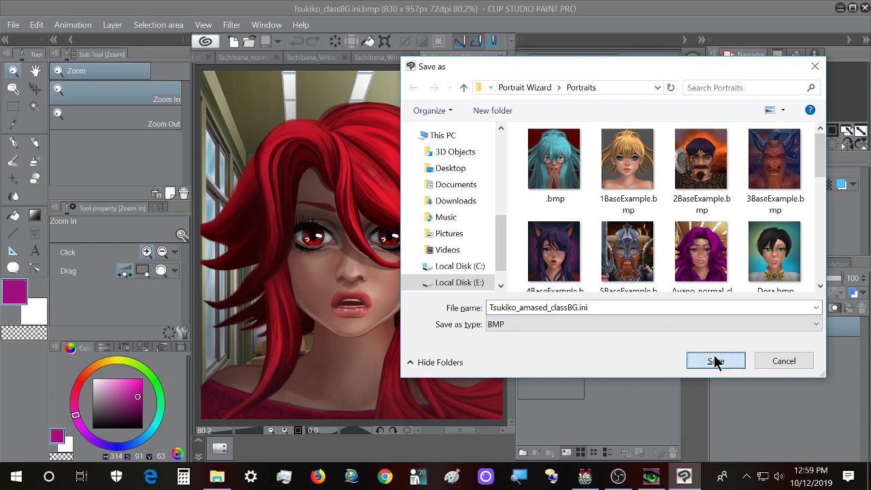
{"action": "left_click", "coordinate": [630, 324]}
{"action": "left_click", "coordinate": [620, 371]}
{"action": "left_click", "coordinate": [733, 363]}
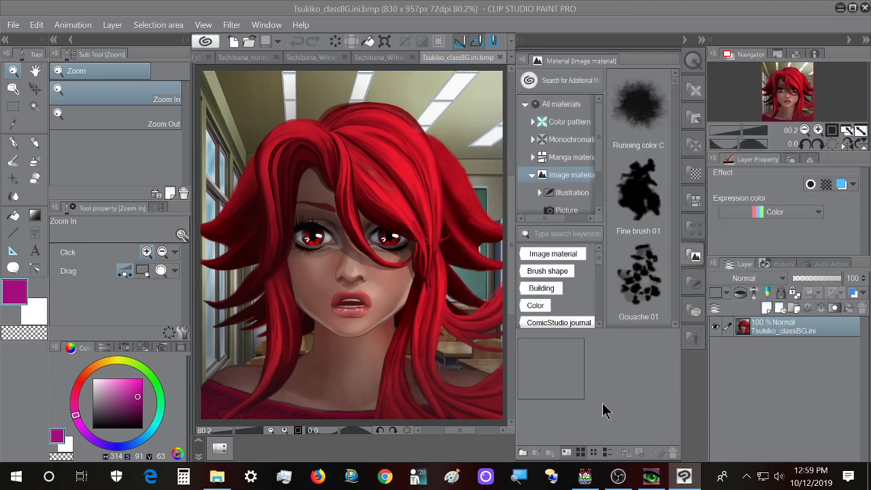
Find TsukikoWitness.bmp in the Portraits folder and open it
{"action": "left_click", "coordinate": [16, 26]}
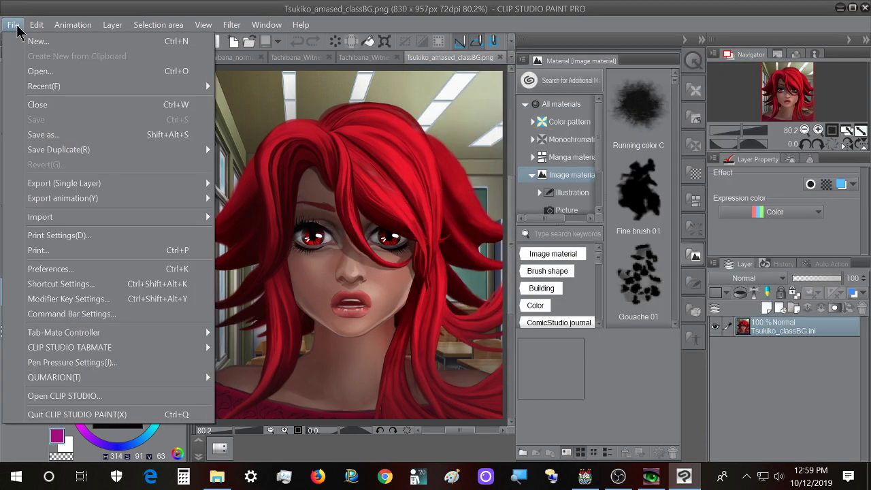
{"action": "left_click", "coordinate": [35, 73]}
{"action": "scroll", "coordinate": [701, 258], "scroll_direction": "down", "scroll_amount": 5}
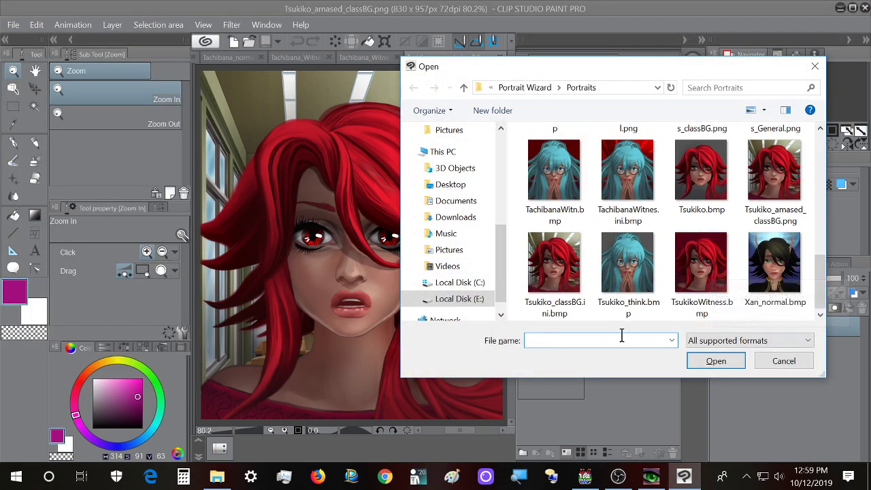
{"action": "double_click", "coordinate": [705, 271]}
Save the Tsukiko witness portrait as a PNG named Tsukiko_Witness_General in the Portraits folder
{"action": "left_click", "coordinate": [13, 24]}
{"action": "left_click", "coordinate": [58, 134]}
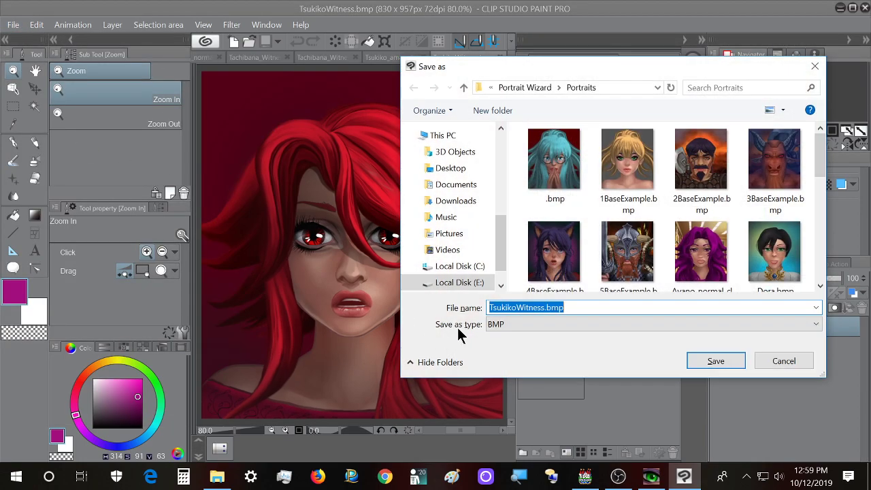
{"action": "left_click", "coordinate": [518, 307]}
{"action": "type", "text": "_"}
{"action": "key", "text": "ctrl+Right"}
{"action": "type", "text": "_G"}
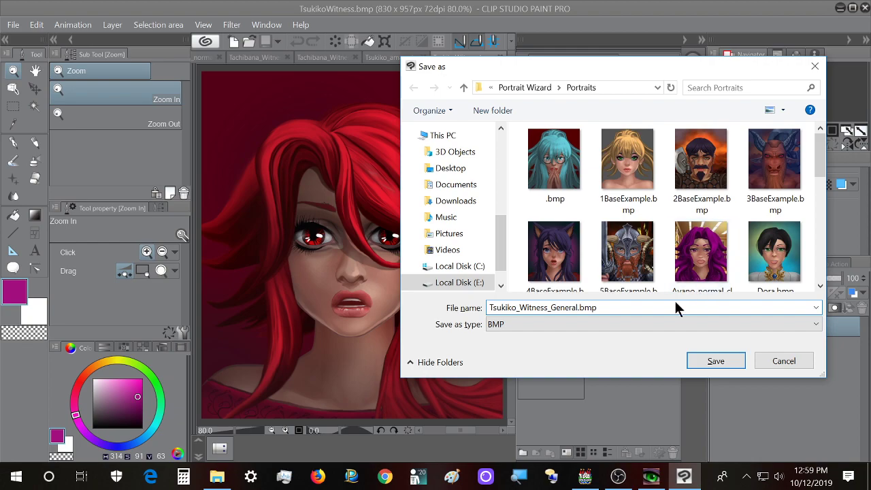
{"action": "left_click", "coordinate": [559, 324]}
{"action": "left_click", "coordinate": [558, 369]}
{"action": "left_click", "coordinate": [718, 363]}
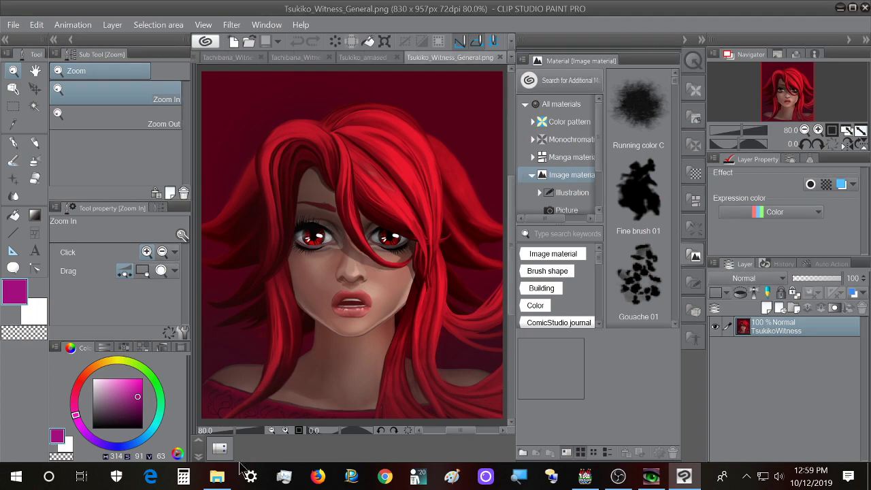
Switch to File Explorer and search the Portraits folder for .png files
{"action": "left_click", "coordinate": [217, 476]}
{"action": "left_click", "coordinate": [658, 167]}
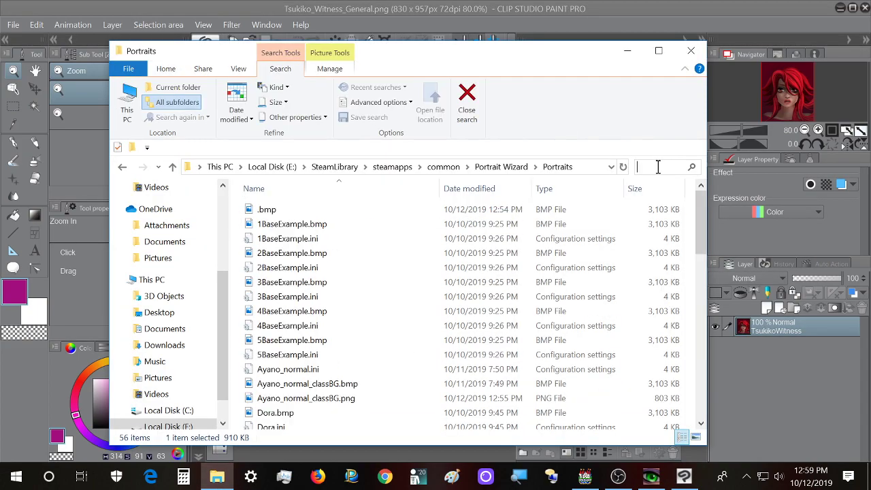
{"action": "type", "text": "*.png"}
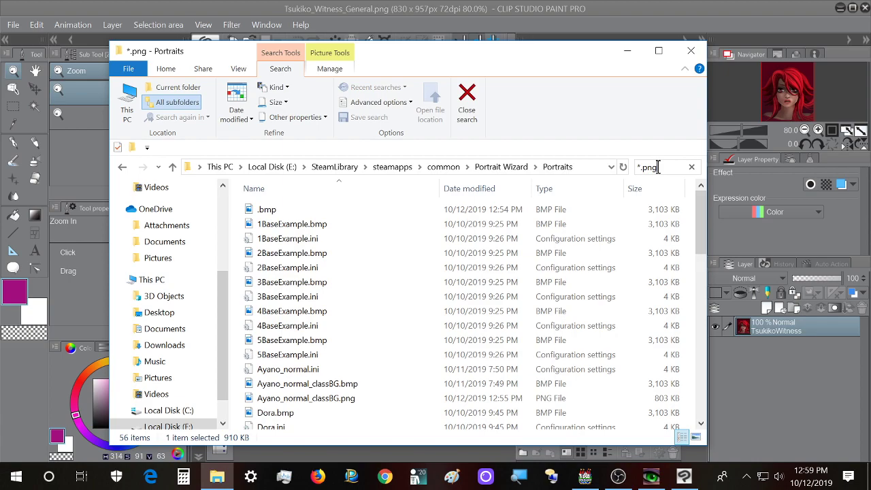
{"action": "key", "text": "BackSpace"}
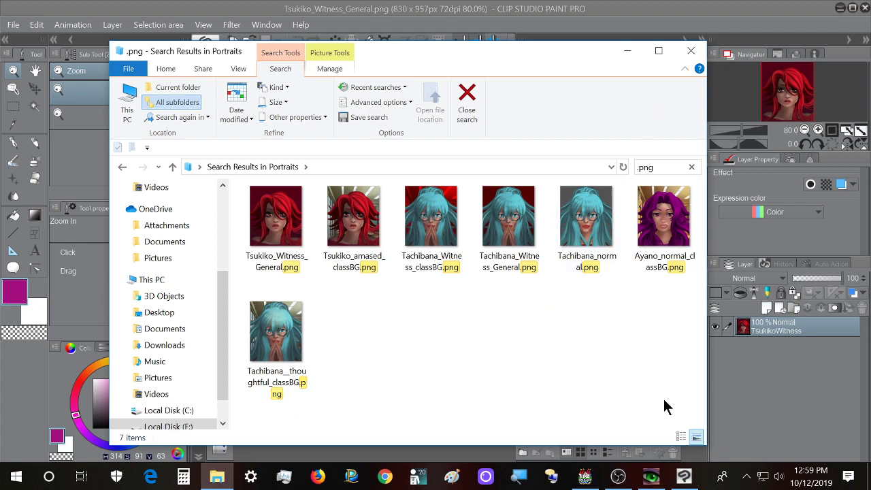
Select all the PNG portraits in the search results and cut them for moving
{"action": "left_click_drag", "start_coordinate": [669, 385], "coordinate": [244, 197]}
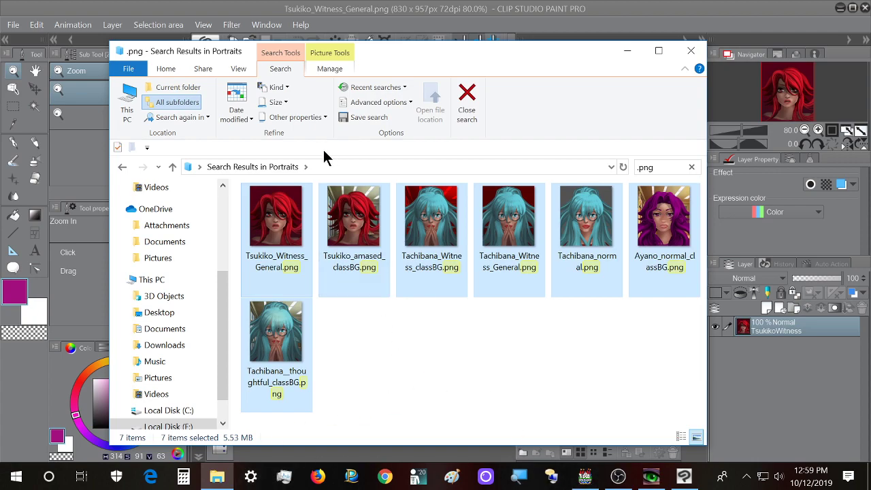
{"action": "scroll", "coordinate": [192, 388], "scroll_direction": "down", "scroll_amount": 1}
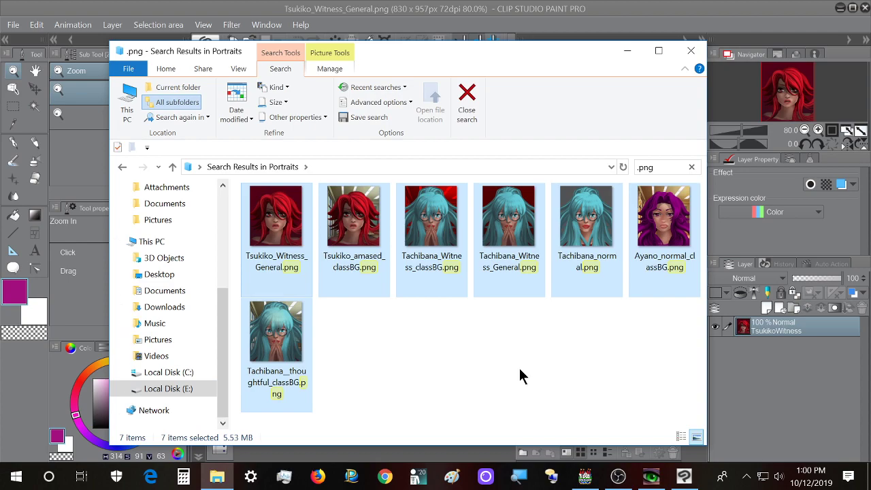
{"action": "key", "text": "alt+Left"}
{"action": "key", "text": "alt+Right"}
{"action": "left_click_drag", "start_coordinate": [655, 398], "coordinate": [252, 204]}
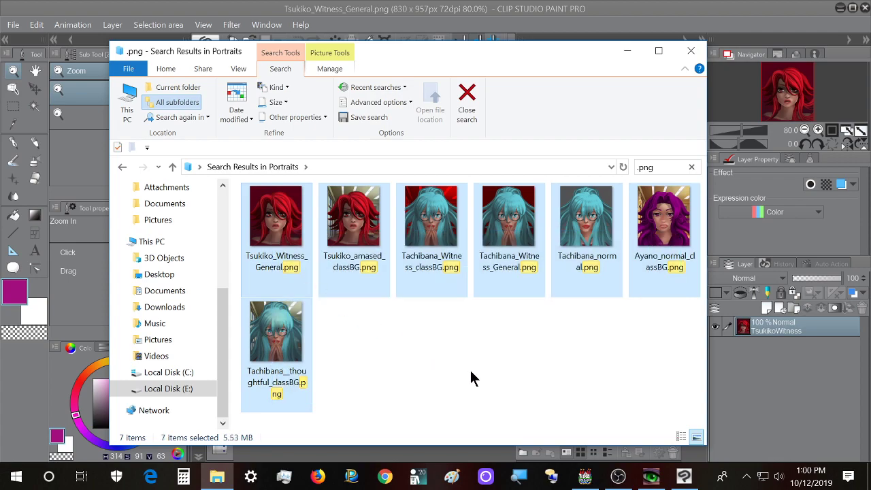
{"action": "key", "text": "ctrl+x"}
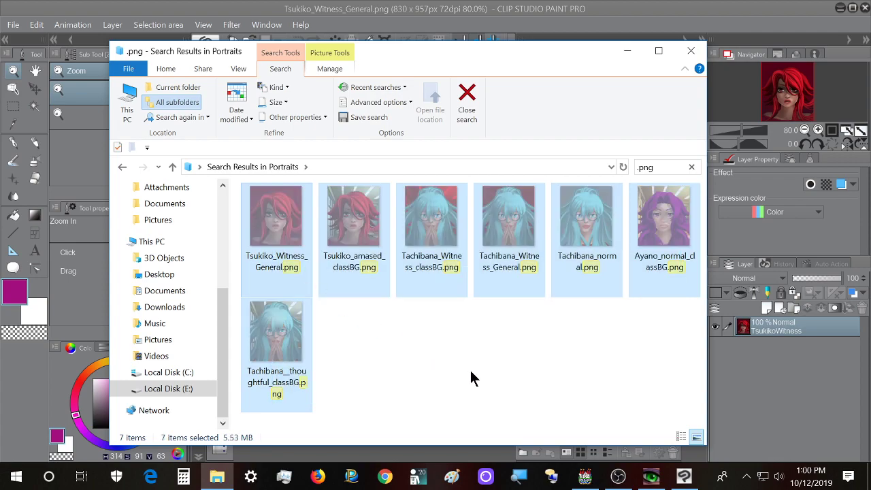
Go through the desktop's UNDER WORK PROJECTS BACKUP shortcut to the pictures folder inside Project1's img folder
{"action": "left_click", "coordinate": [195, 388]}
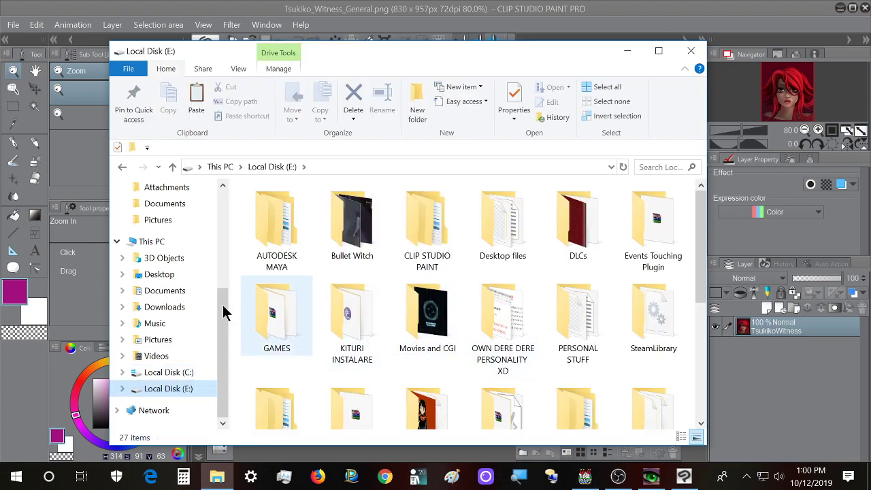
{"action": "left_click", "coordinate": [180, 245]}
{"action": "left_click", "coordinate": [171, 276]}
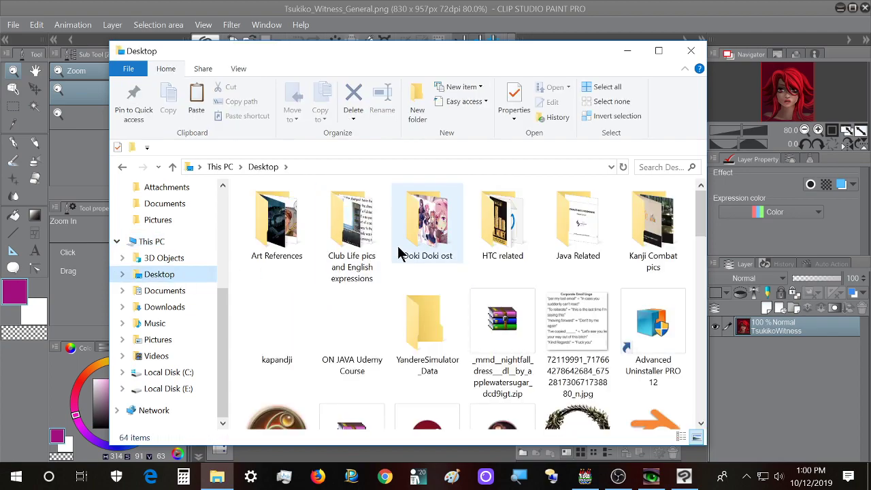
{"action": "key", "text": "u"}
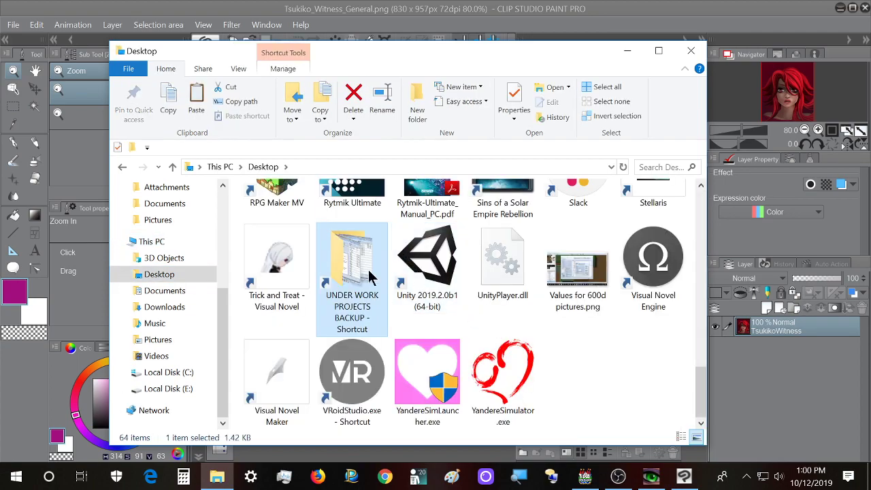
{"action": "double_click", "coordinate": [370, 277]}
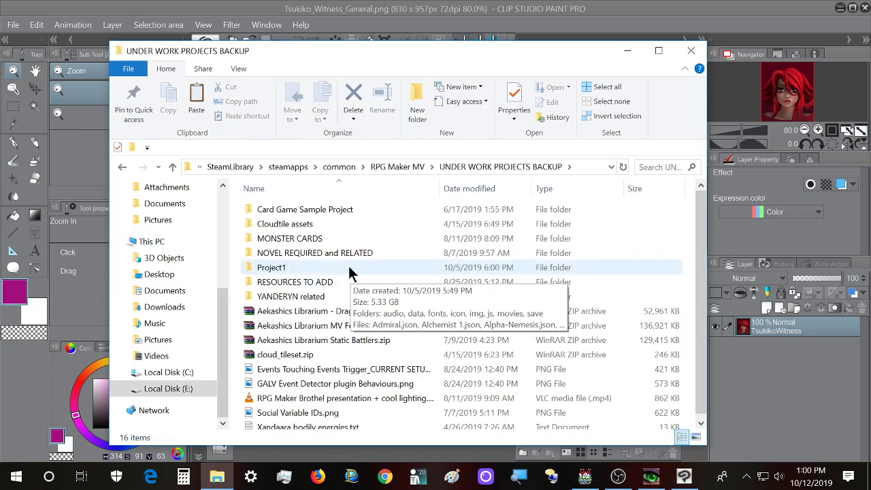
{"action": "double_click", "coordinate": [349, 266]}
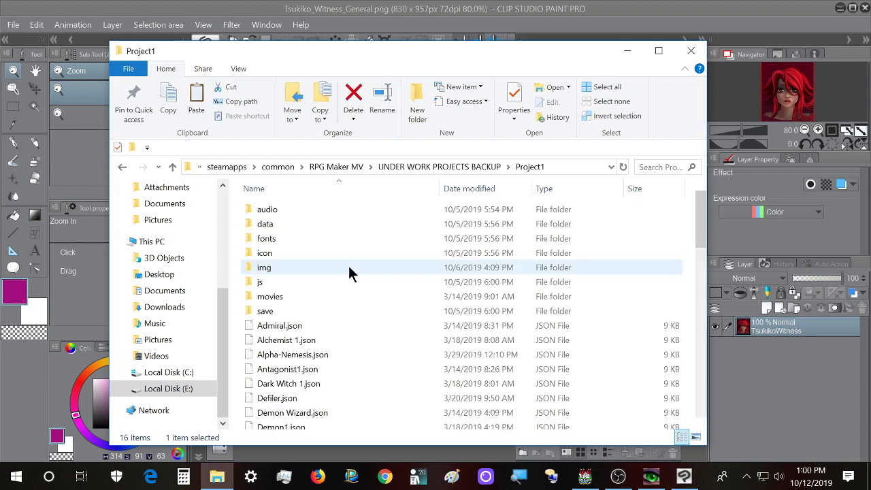
{"action": "double_click", "coordinate": [294, 267]}
{"action": "double_click", "coordinate": [295, 312]}
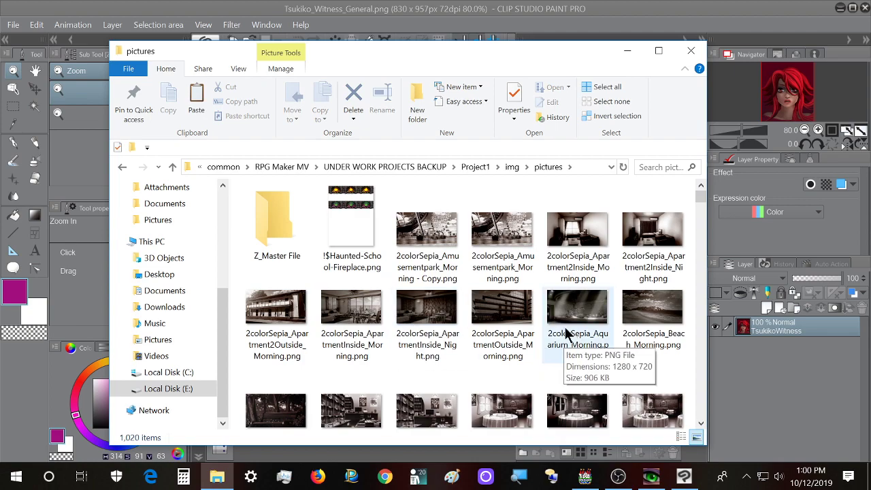
Paste the cut PNG portraits into Project1's pictures folder
{"action": "scroll", "coordinate": [535, 329], "scroll_direction": "down", "scroll_amount": 2}
{"action": "scroll", "coordinate": [535, 330], "scroll_direction": "down", "scroll_amount": 2}
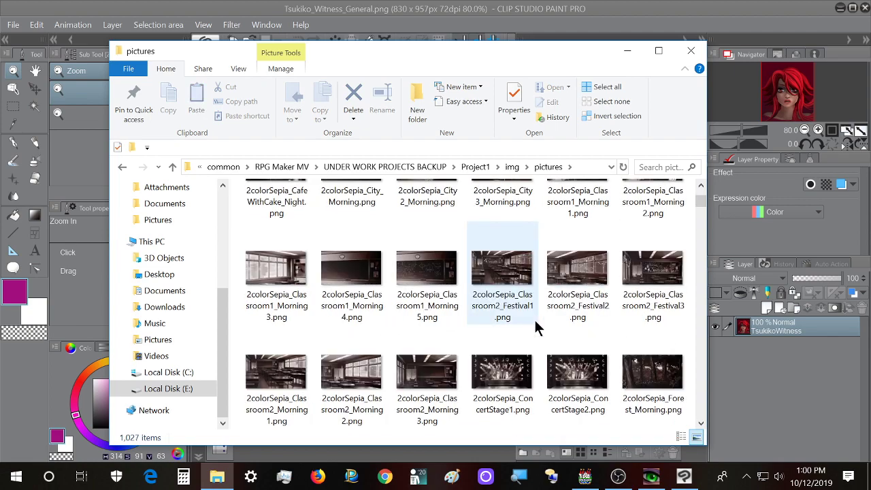
{"action": "key", "text": "ctrl+v"}
{"action": "scroll", "coordinate": [374, 337], "scroll_direction": "up", "scroll_amount": 2}
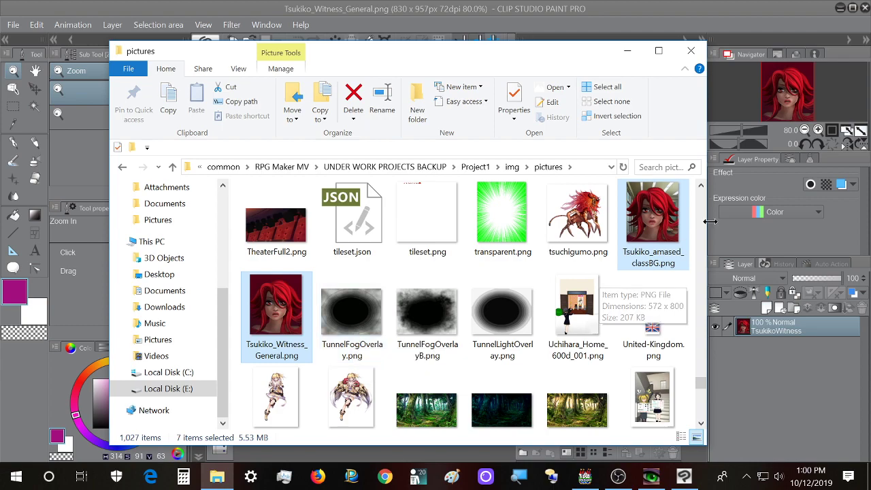
Rename Tsukiko_amased_classBG.png to Student_Tsukiko_amased_classBG.png and copy the Student_ prefix for reuse
{"action": "left_click", "coordinate": [654, 225]}
{"action": "right_click", "coordinate": [653, 224]}
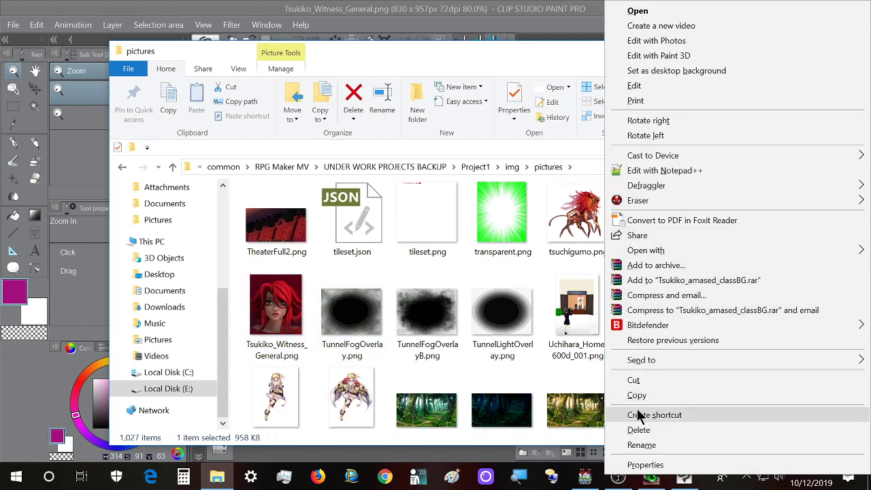
{"action": "left_click", "coordinate": [641, 445]}
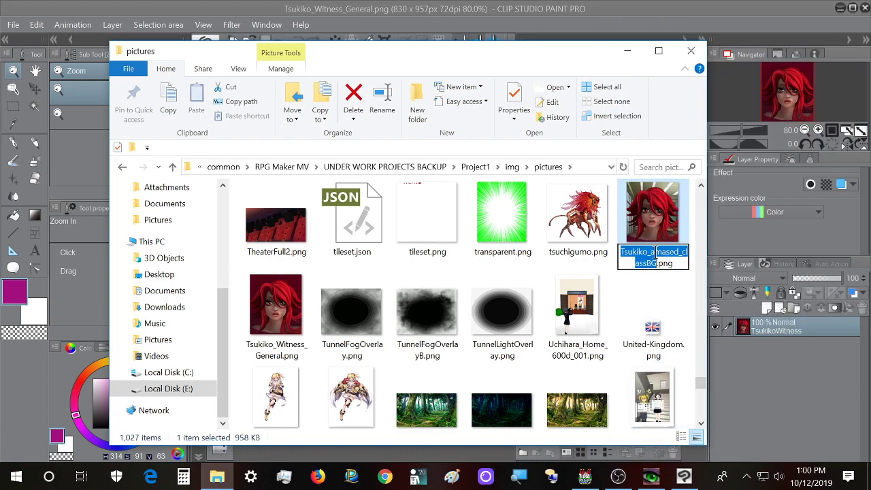
{"action": "key", "text": "Home"}
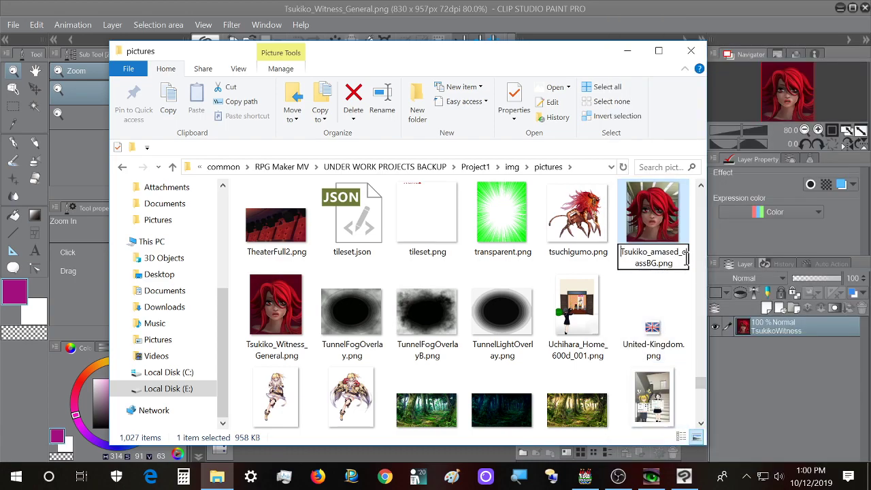
{"action": "type", "text": "Student_"}
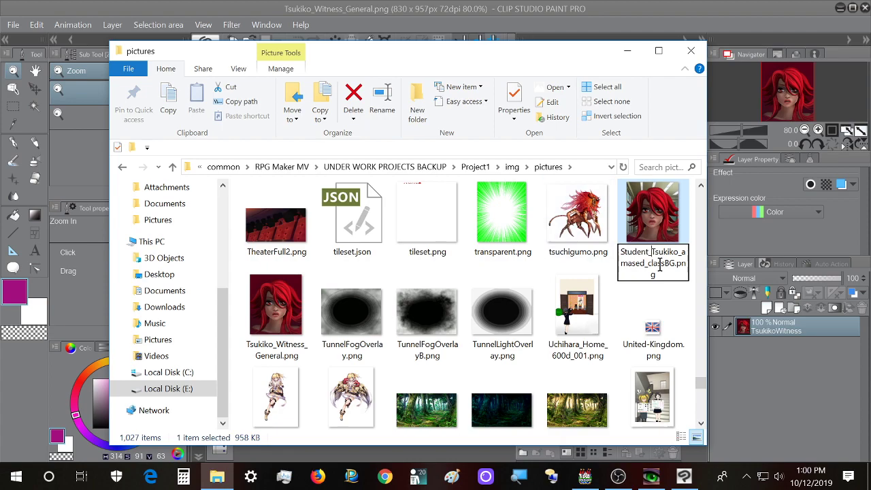
{"action": "left_click_drag", "start_coordinate": [651, 251], "coordinate": [613, 251]}
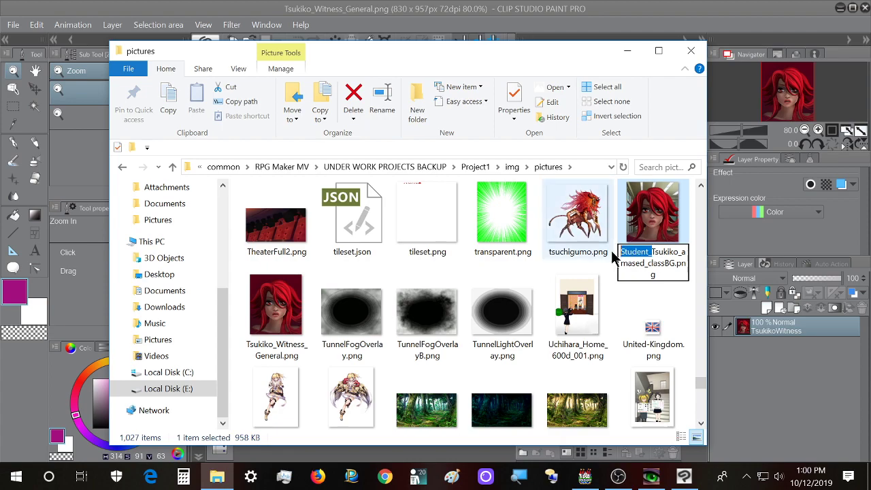
Add the Student_ prefix to Tsukiko_Witness_General.png, making it Student_Tsukiko_Witness_General.png
{"action": "left_click", "coordinate": [275, 301]}
{"action": "right_click", "coordinate": [275, 306]}
{"action": "left_click", "coordinate": [340, 444]}
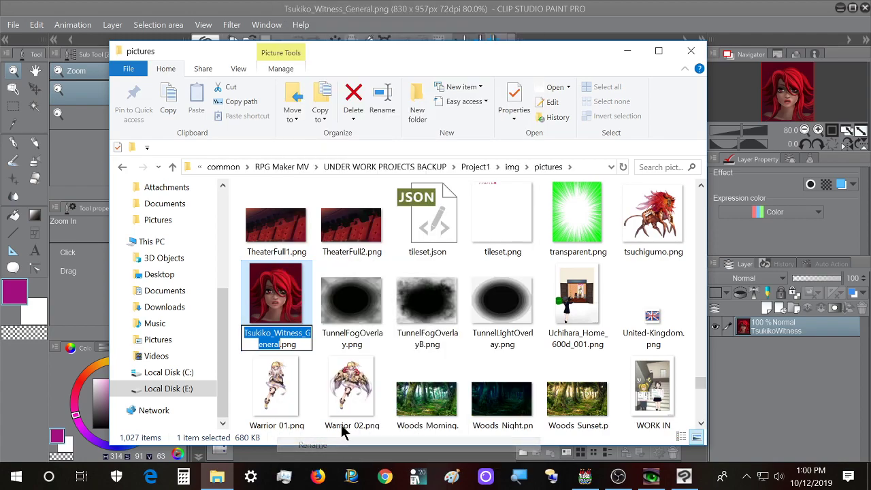
{"action": "left_click", "coordinate": [246, 333]}
{"action": "key", "text": "ctrl+v"}
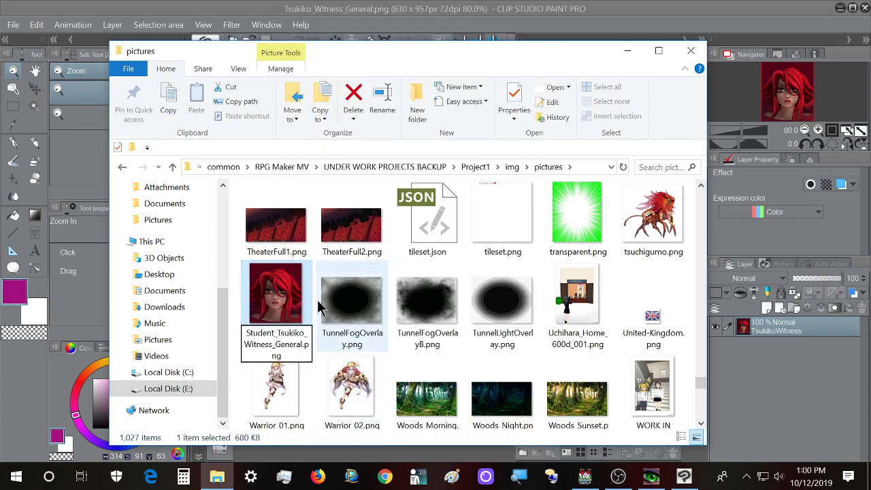
{"action": "key", "text": "Return"}
Find Tachibana__thoughtful_classBG.png and rename it Student_Tachibana__thoughtful_classBG.png
{"action": "scroll", "coordinate": [539, 307], "scroll_direction": "up", "scroll_amount": 2}
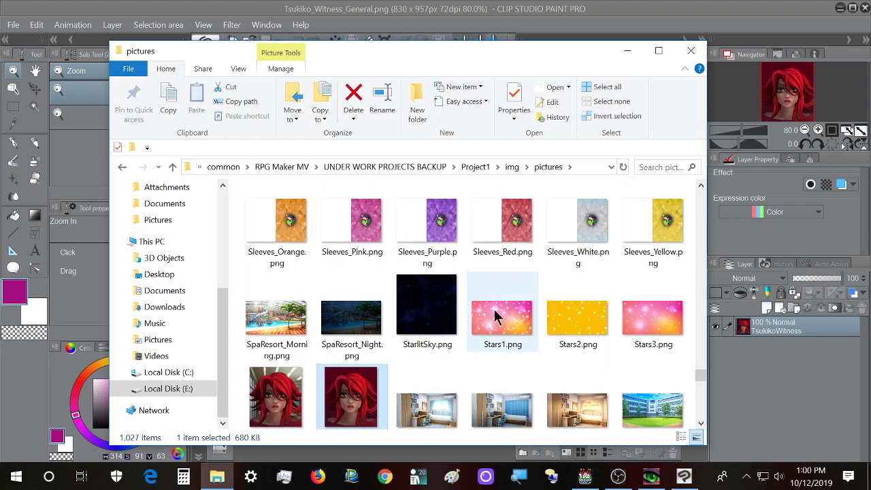
{"action": "key", "text": "t"}
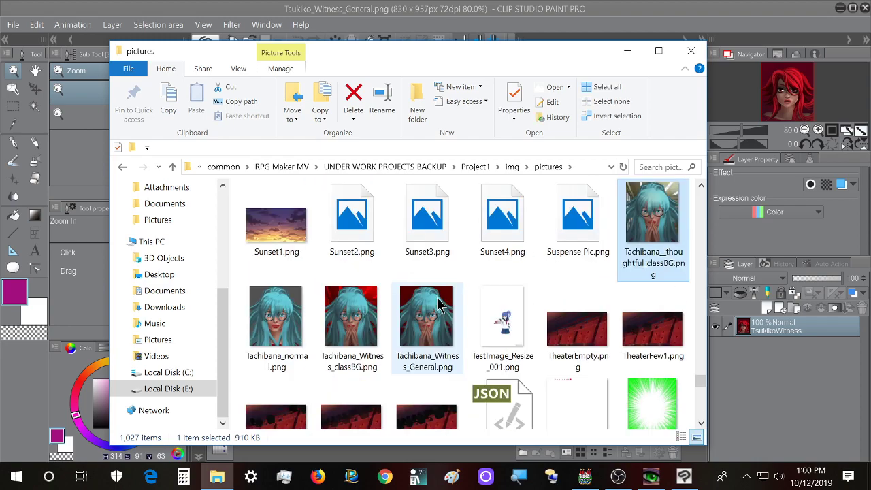
{"action": "right_click", "coordinate": [647, 246]}
{"action": "left_click", "coordinate": [636, 445]}
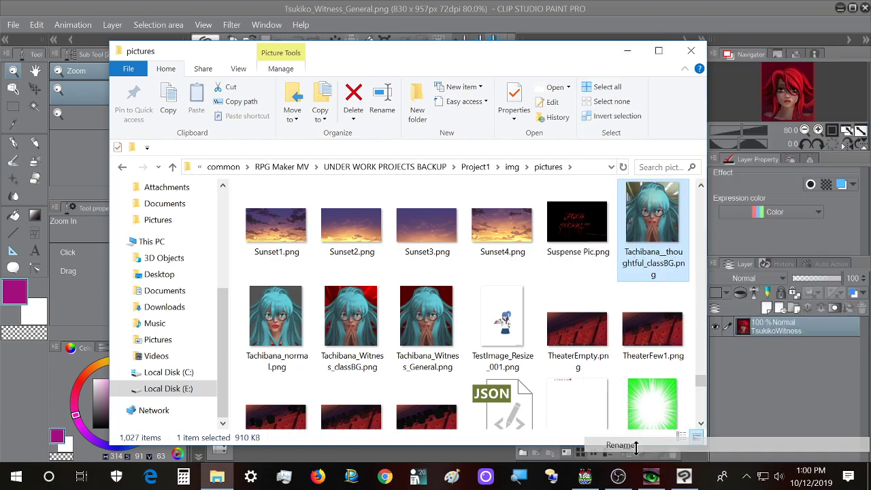
{"action": "key", "text": "Home"}
{"action": "type", "text": "Student_"}
{"action": "key", "text": "Return"}
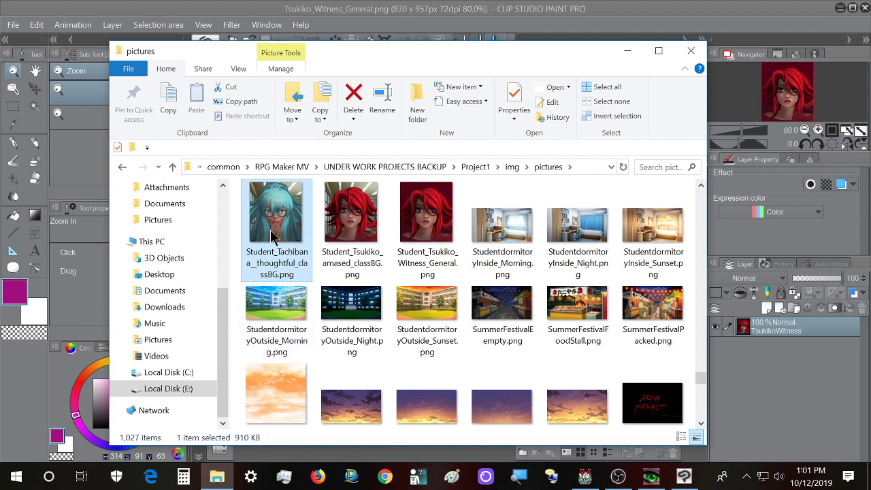
Rename Tachibana_normal.png to Student_Tachibana_normal.png
{"action": "scroll", "coordinate": [375, 267], "scroll_direction": "up", "scroll_amount": 2}
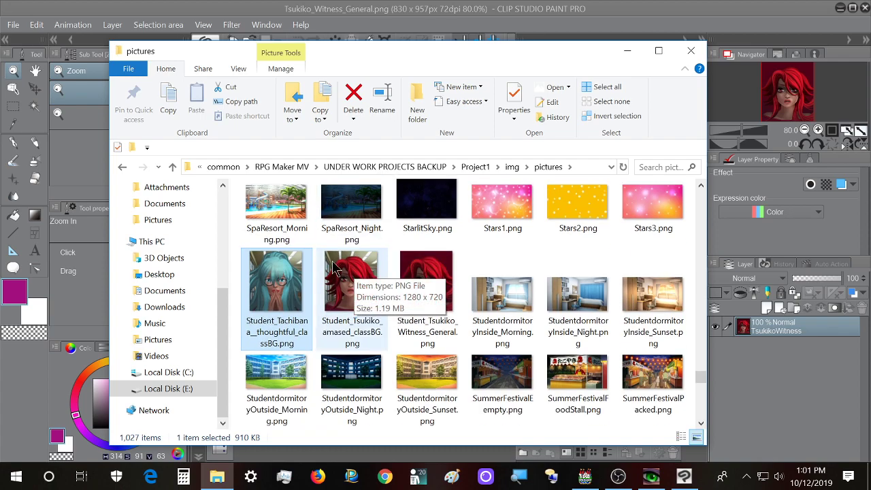
{"action": "scroll", "coordinate": [341, 270], "scroll_direction": "down", "scroll_amount": 4}
{"action": "right_click", "coordinate": [276, 364]}
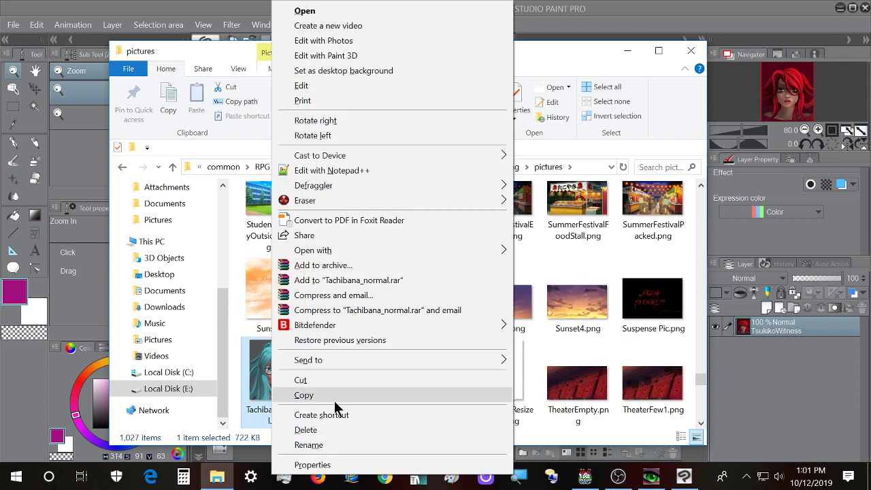
{"action": "left_click", "coordinate": [357, 474]}
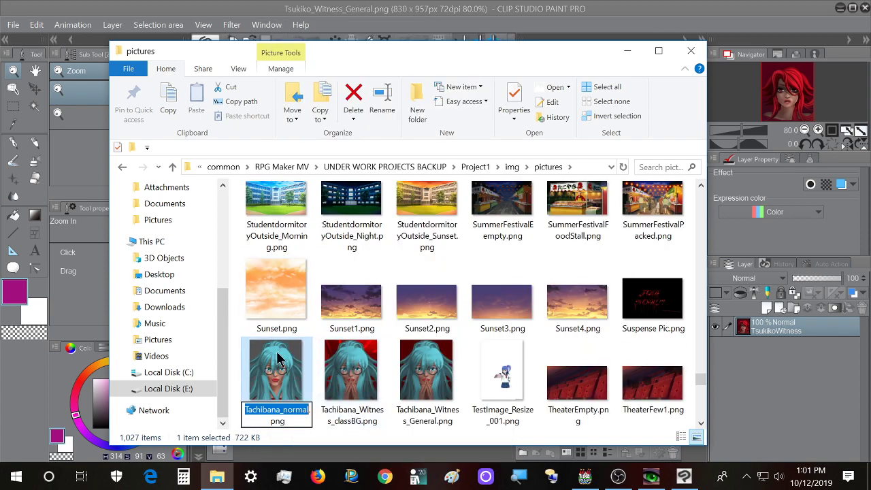
{"action": "left_click", "coordinate": [247, 409]}
{"action": "type", "text": "Student_"}
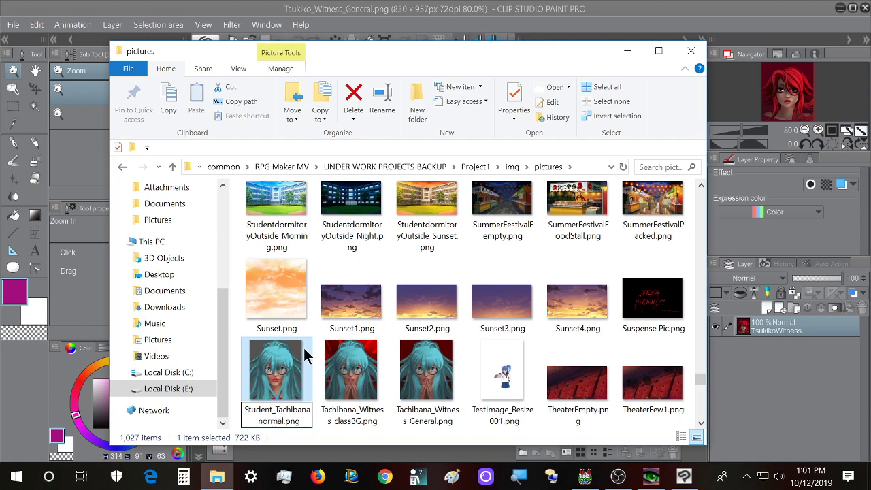
Rename Tachibana_Witness_classBG.png to Student_Tachibana_Witness_classBG.png
{"action": "left_click", "coordinate": [338, 381]}
{"action": "right_click", "coordinate": [338, 381]}
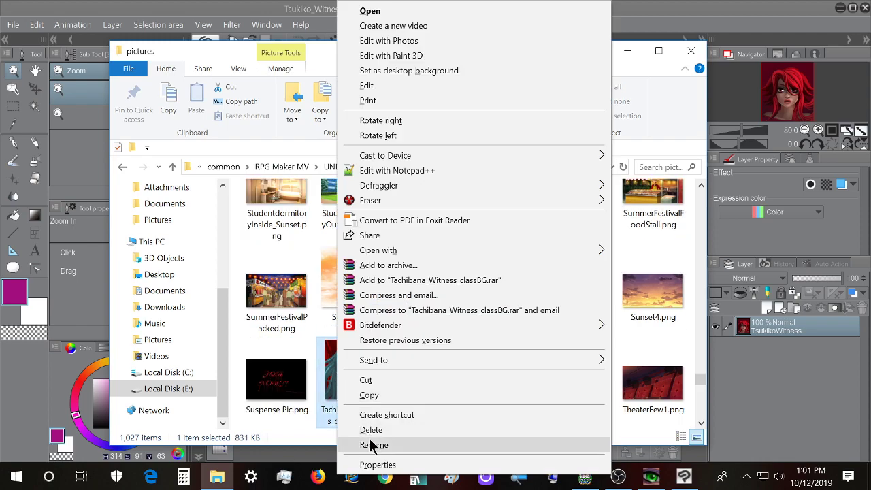
{"action": "left_click", "coordinate": [374, 445]}
{"action": "left_click", "coordinate": [319, 410]}
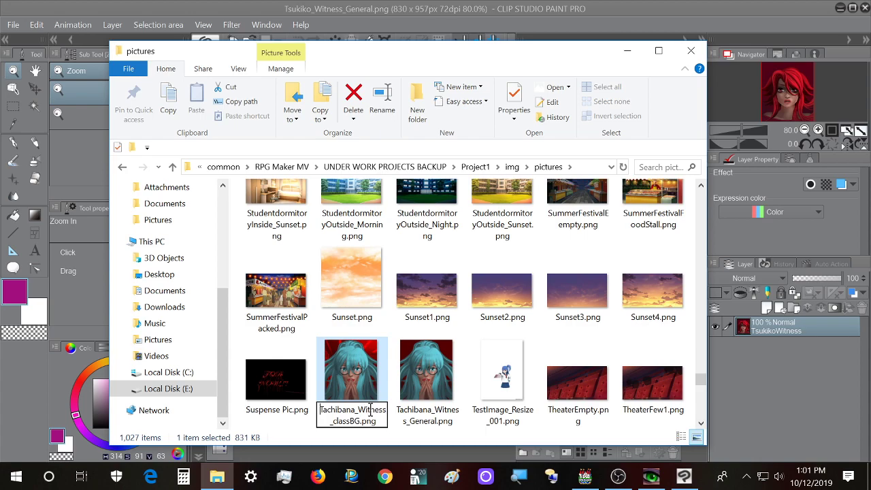
{"action": "type", "text": "Student_"}
{"action": "key", "text": "Return"}
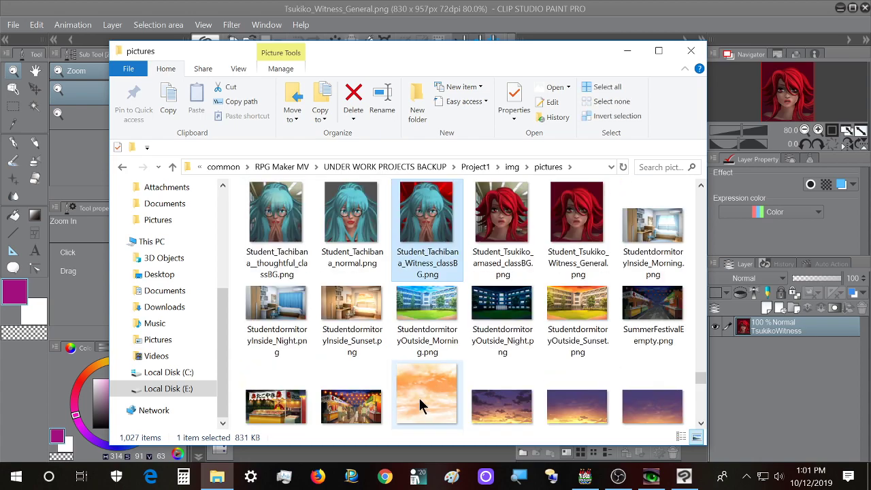
Rename Tachibana_Witness_General.png to Student_Tachibana_Witness_General.png
{"action": "scroll", "coordinate": [419, 405], "scroll_direction": "down", "scroll_amount": 1}
{"action": "scroll", "coordinate": [419, 405], "scroll_direction": "down", "scroll_amount": 3}
{"action": "right_click", "coordinate": [424, 402]}
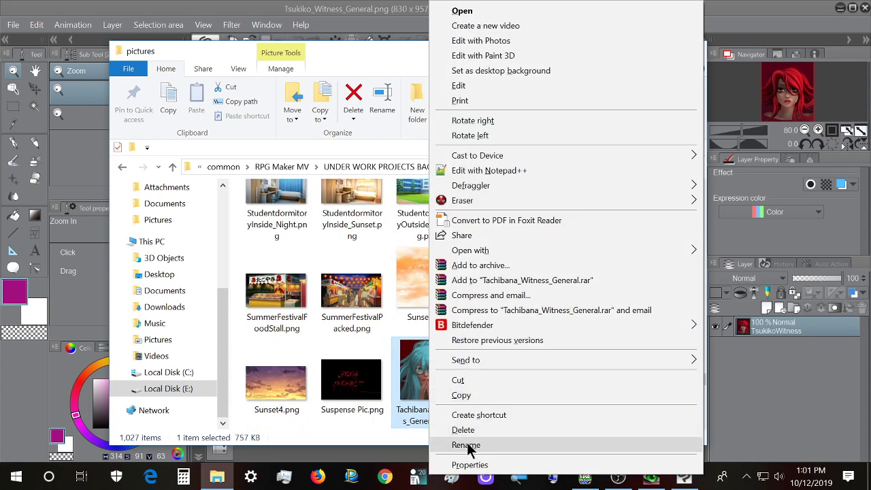
{"action": "left_click", "coordinate": [466, 445]}
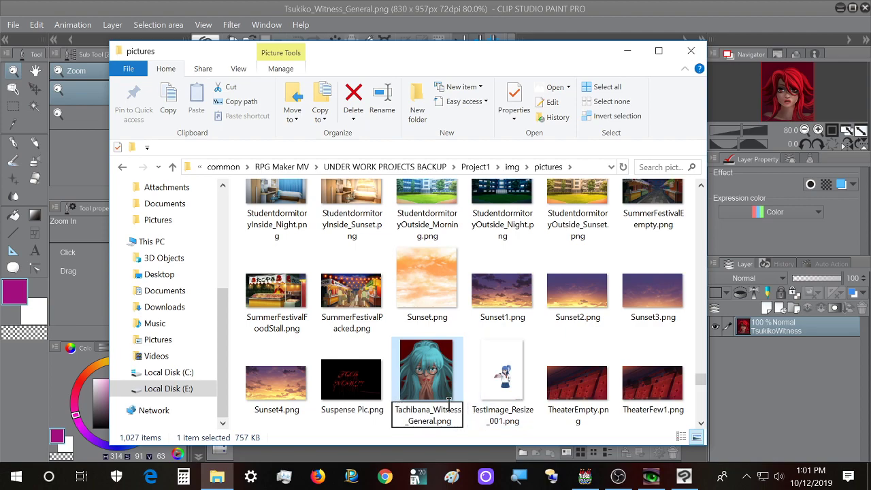
{"action": "type", "text": "Student_"}
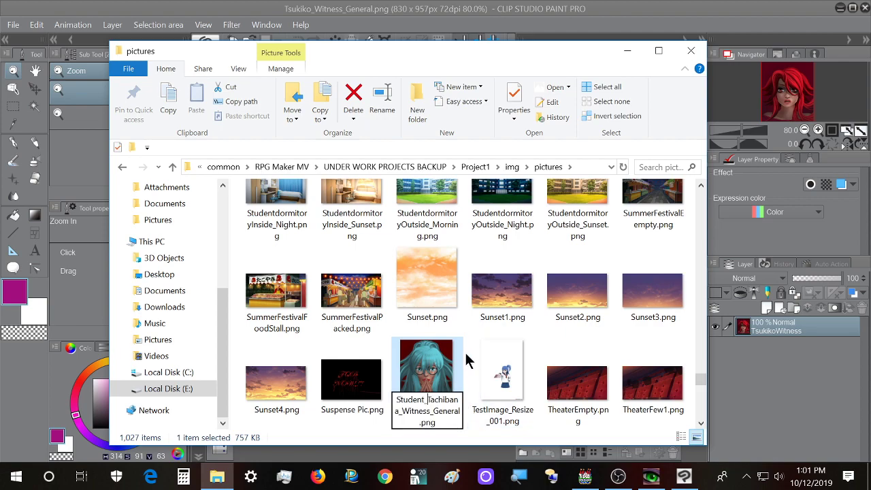
{"action": "left_click", "coordinate": [464, 351]}
{"action": "scroll", "coordinate": [507, 366], "scroll_direction": "up", "scroll_amount": 1}
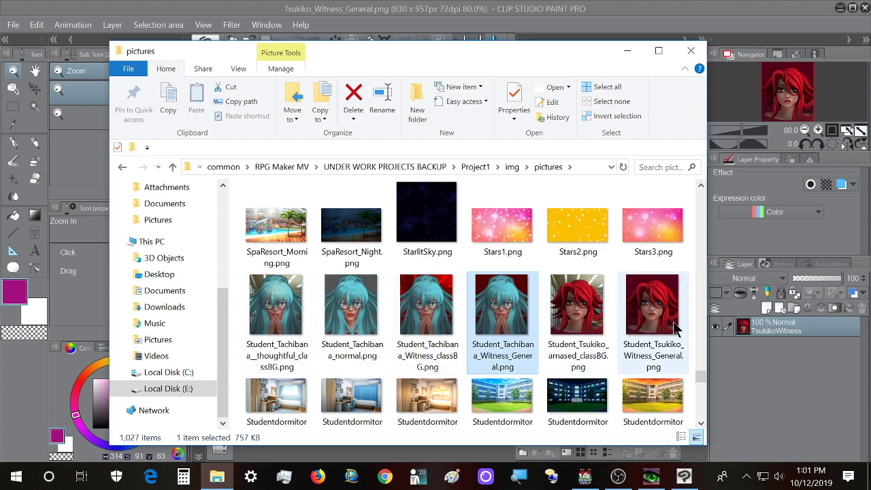
{"action": "scroll", "coordinate": [539, 360], "scroll_direction": "up", "scroll_amount": 5}
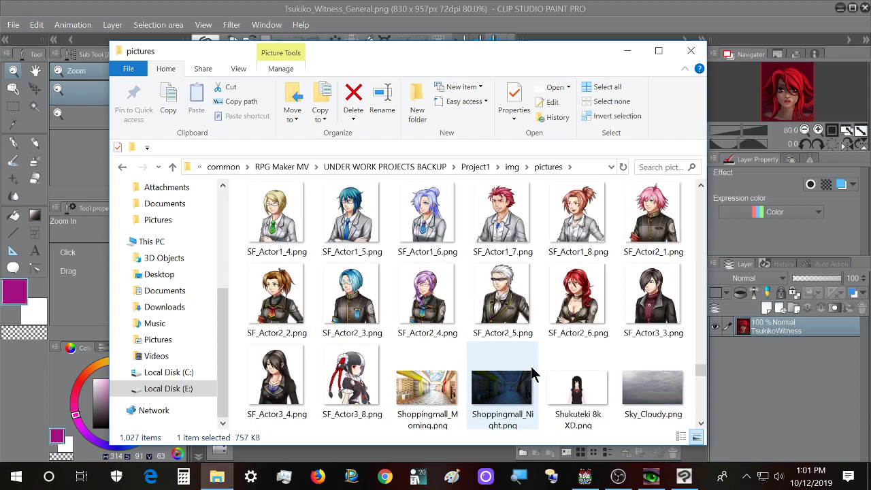
Minimise the pictures folder, close Clip Studio Paint and Portrait Wizard, and return to the RPG Maker MV map
{"action": "left_click", "coordinate": [626, 51]}
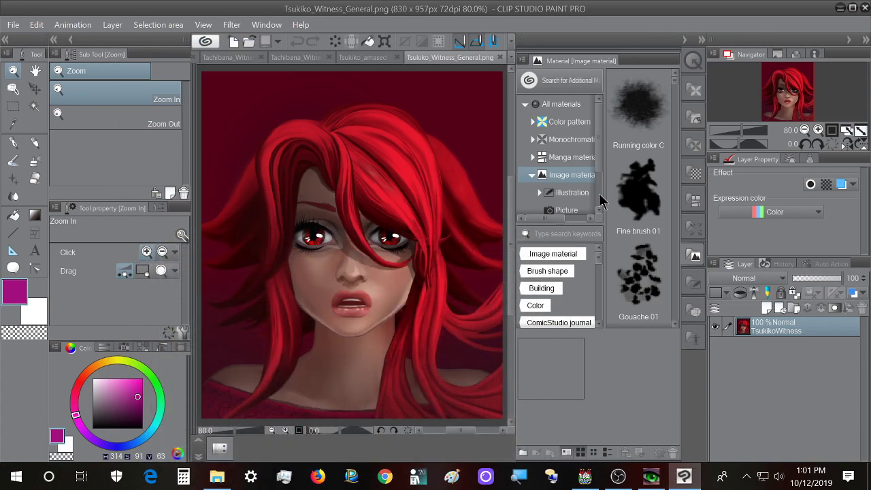
{"action": "left_click", "coordinate": [865, 8]}
{"action": "left_click", "coordinate": [661, 476]}
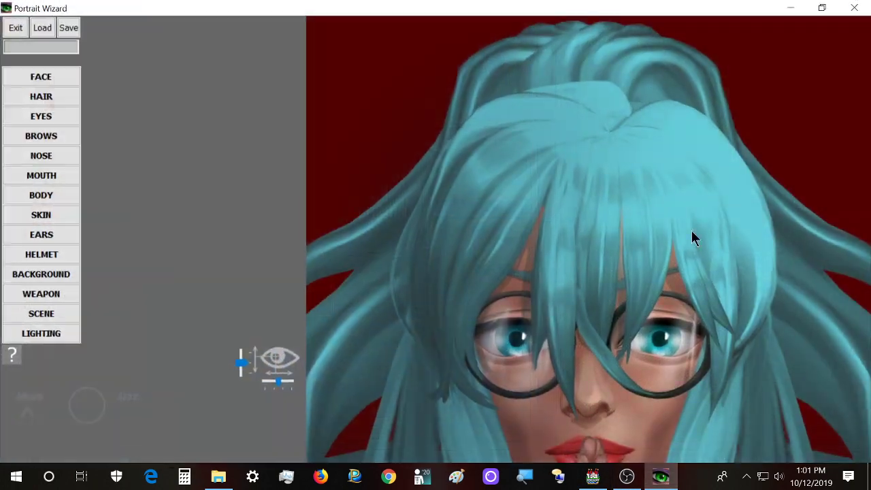
{"action": "left_click", "coordinate": [855, 16]}
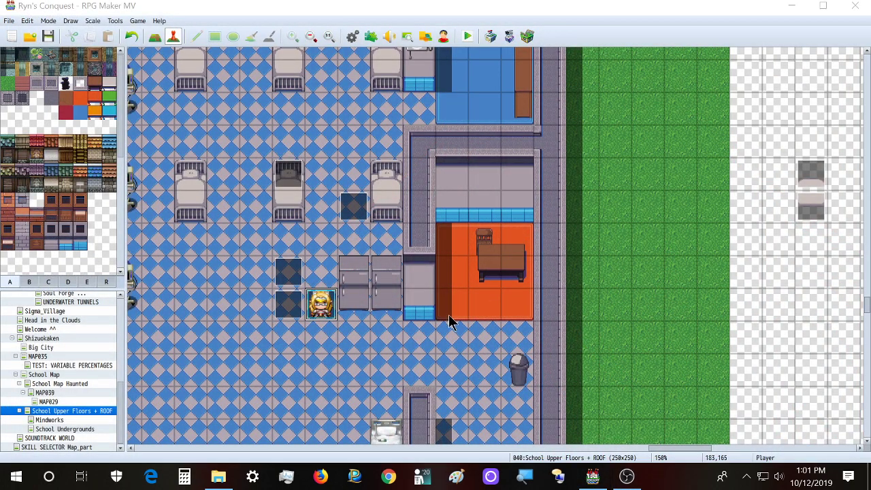
Open event EV489 on the School Upper Floors + ROOF map and view the image used by choice 5's Show Picture command
{"action": "double_click", "coordinate": [309, 316]}
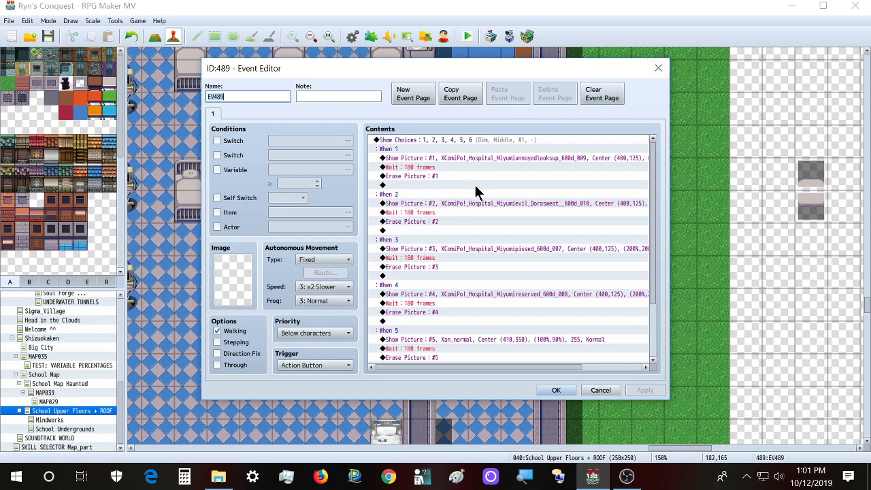
{"action": "scroll", "coordinate": [464, 224], "scroll_direction": "down", "scroll_amount": 3}
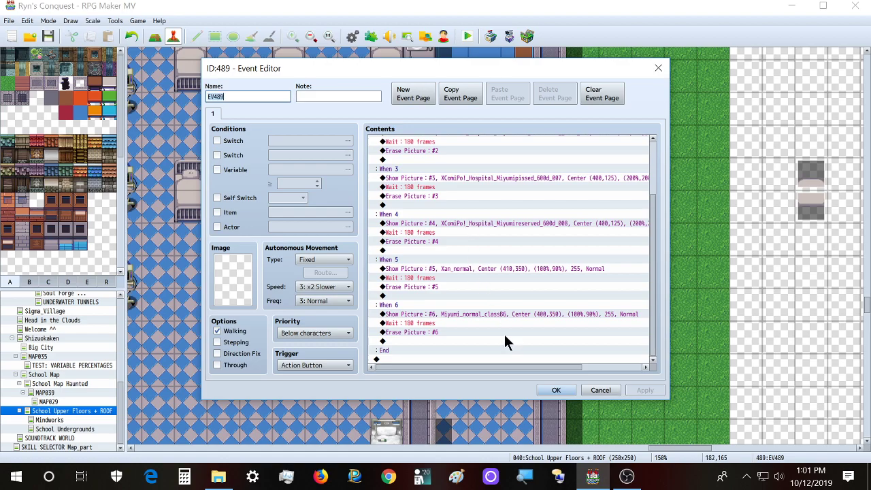
{"action": "left_click", "coordinate": [486, 268]}
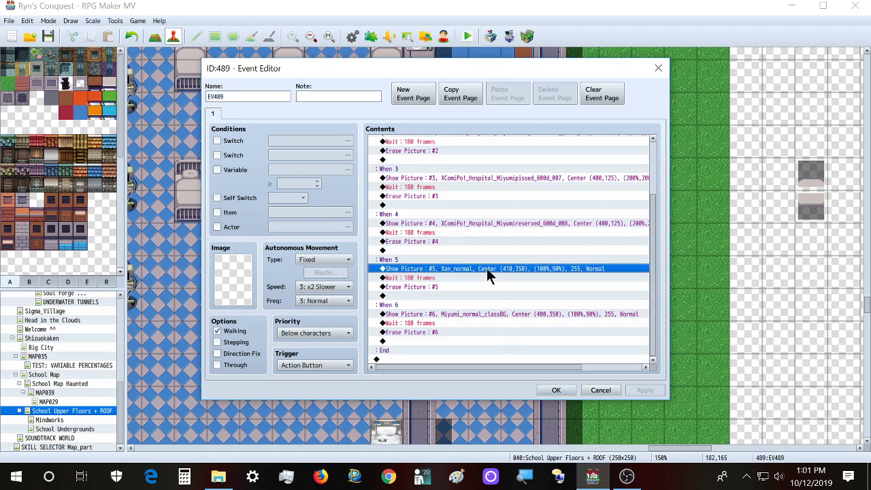
{"action": "double_click", "coordinate": [487, 268]}
{"action": "left_click", "coordinate": [512, 189]}
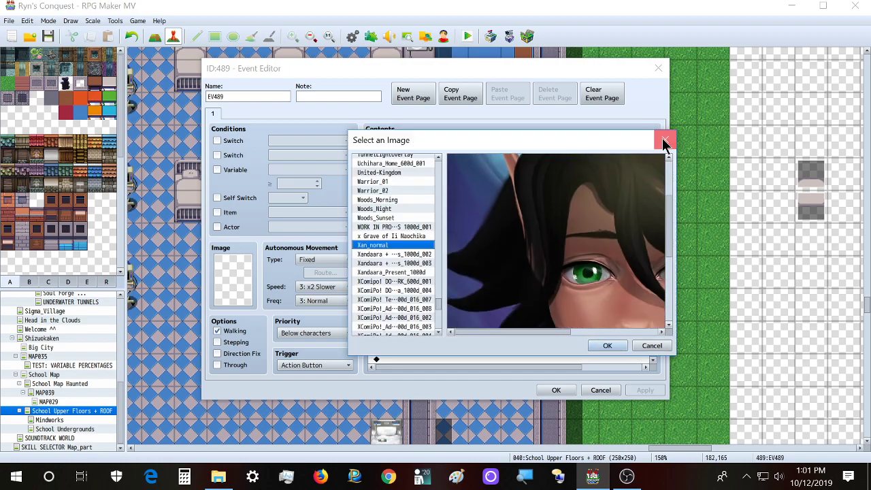
{"action": "left_click", "coordinate": [663, 139]}
{"action": "left_click", "coordinate": [599, 149]}
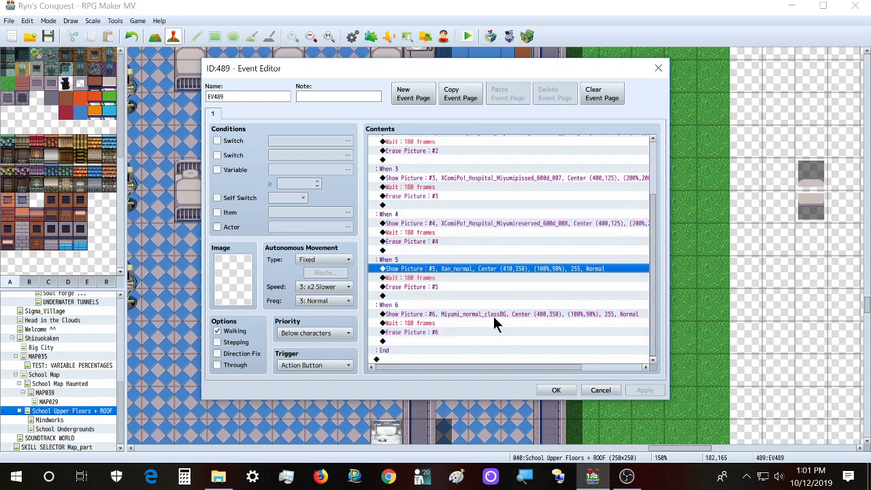
View the image used by the Show Picture command under choice 6, leaving its settings as they are
{"action": "left_click", "coordinate": [493, 317]}
{"action": "double_click", "coordinate": [493, 316]}
{"action": "left_click", "coordinate": [518, 192]}
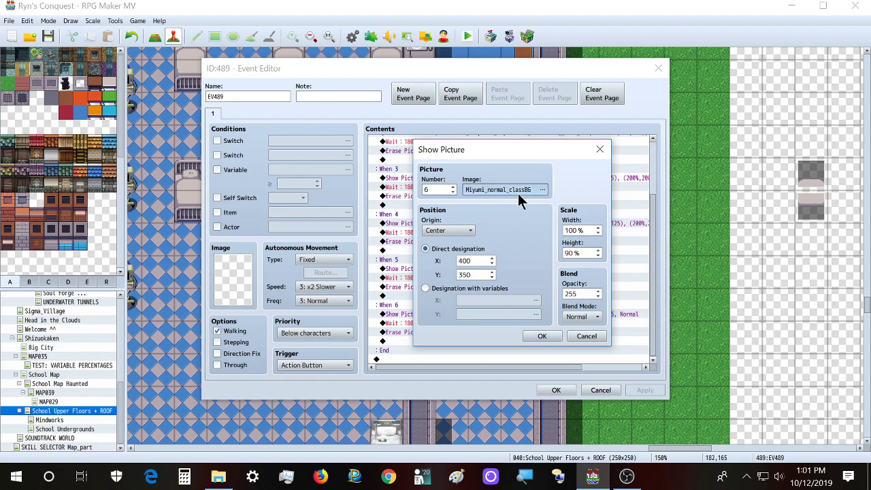
{"action": "scroll", "coordinate": [523, 289], "scroll_direction": "down", "scroll_amount": 5}
{"action": "scroll", "coordinate": [530, 332], "scroll_direction": "right", "scroll_amount": 1}
{"action": "left_click", "coordinate": [665, 140]}
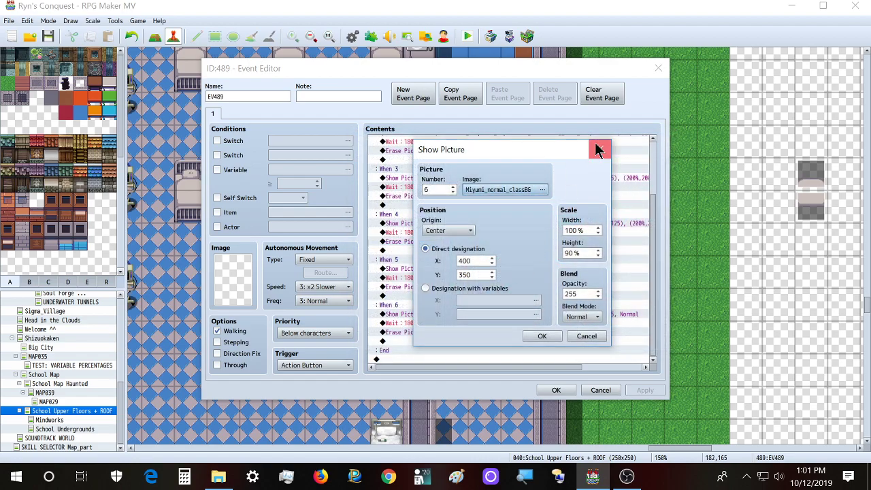
{"action": "left_click", "coordinate": [597, 150]}
Replace the Show Picture commands under choices 4 and 3 with copies of choice 5's Xan_normal command
{"action": "left_click", "coordinate": [487, 341]}
{"action": "scroll", "coordinate": [476, 319], "scroll_direction": "up", "scroll_amount": 1}
{"action": "left_click", "coordinate": [467, 297]}
{"action": "scroll", "coordinate": [467, 297], "scroll_direction": "up", "scroll_amount": 2}
{"action": "left_click", "coordinate": [470, 294]}
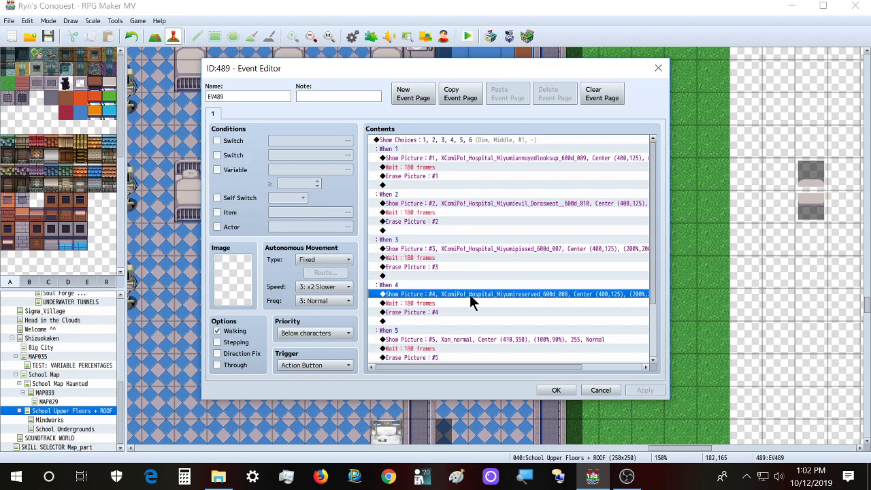
{"action": "key", "text": "Delete"}
{"action": "key", "text": "ctrl+v"}
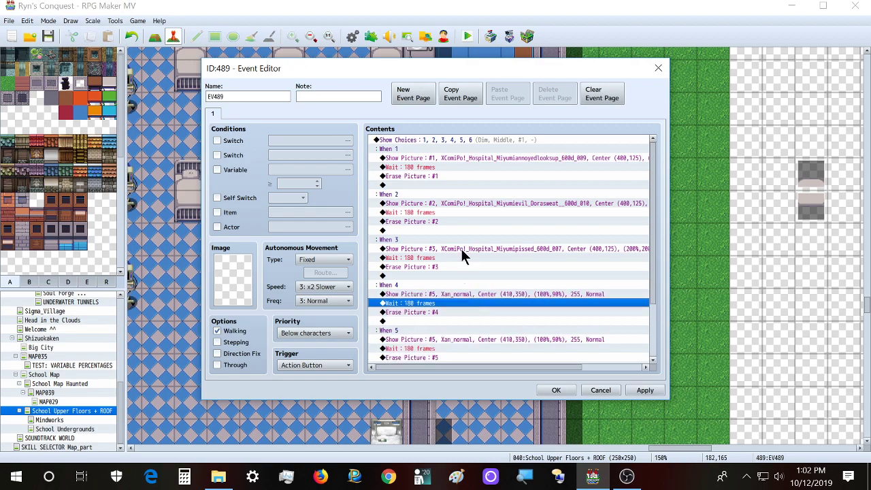
{"action": "left_click", "coordinate": [460, 249]}
{"action": "key", "text": "Delete"}
{"action": "key", "text": "ctrl+v"}
Replace the Show Picture commands under choices 2 and 1 with the copied Xan_normal command
{"action": "left_click", "coordinate": [446, 202]}
{"action": "key", "text": "Delete"}
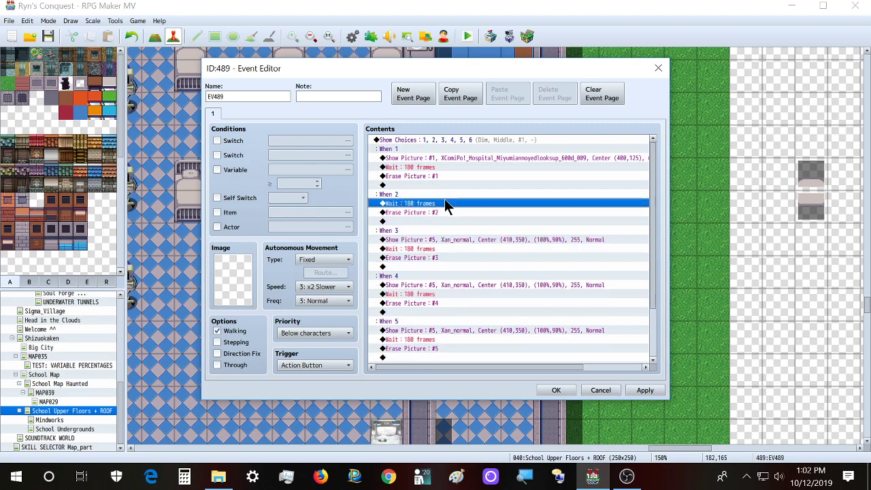
{"action": "key", "text": "ctrl+v"}
{"action": "left_click", "coordinate": [458, 158]}
{"action": "key", "text": "Delete"}
{"action": "key", "text": "ctrl+v"}
Set choice 1's Show Picture command to picture number 1 and image Student_Tachibana__thoughtful_classBG
{"action": "double_click", "coordinate": [458, 158]}
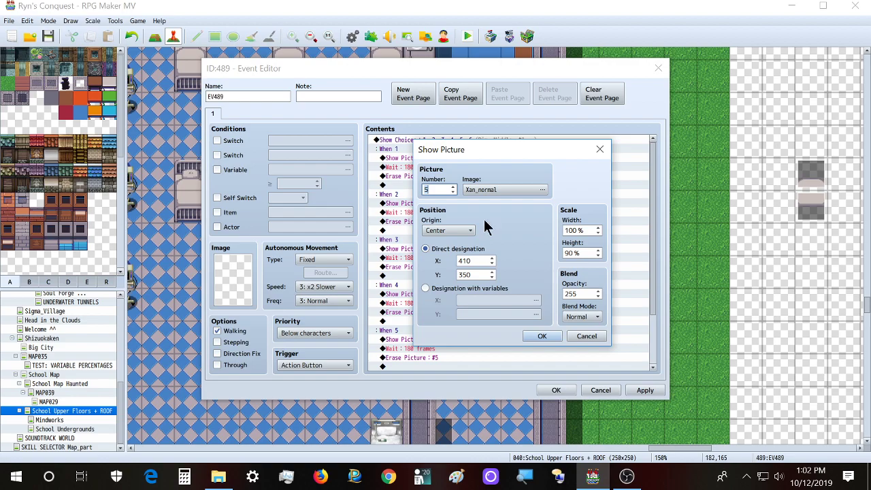
{"action": "type", "text": "1"}
{"action": "left_click", "coordinate": [510, 192]}
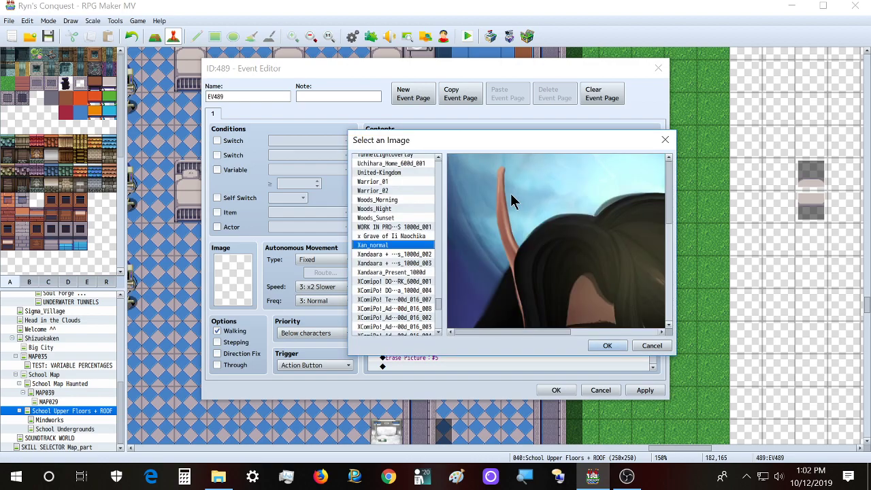
{"action": "key", "text": "s"}
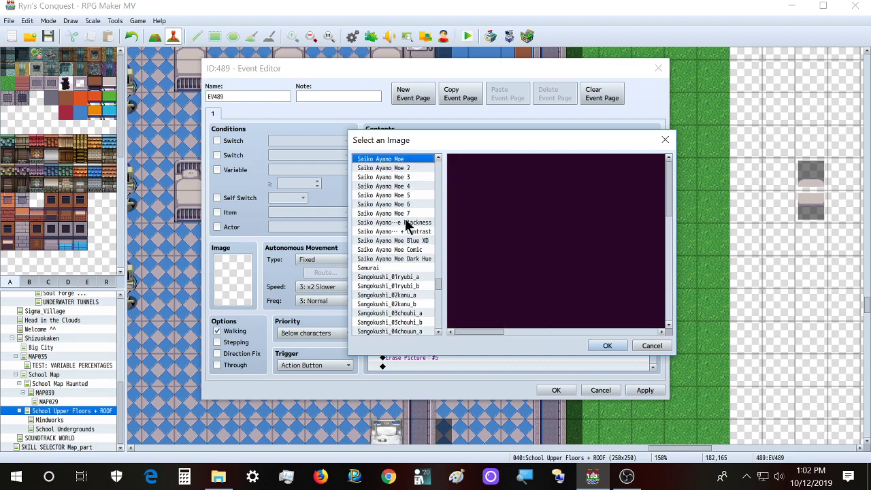
{"action": "scroll", "coordinate": [409, 216], "scroll_direction": "down", "scroll_amount": 8}
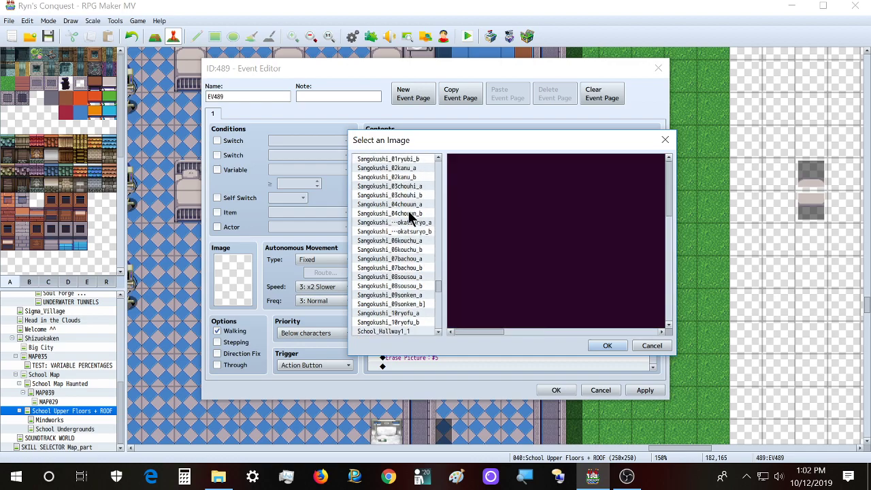
{"action": "scroll", "coordinate": [412, 217], "scroll_direction": "down", "scroll_amount": 12}
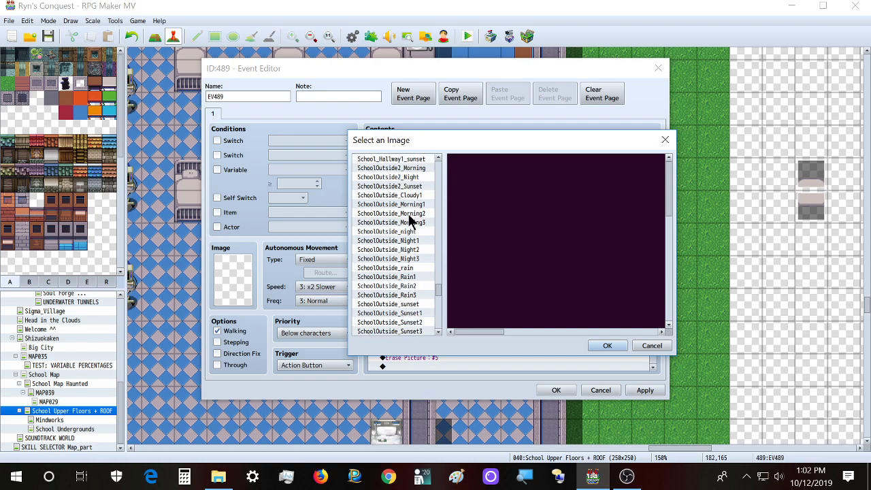
{"action": "scroll", "coordinate": [409, 238], "scroll_direction": "down", "scroll_amount": 12}
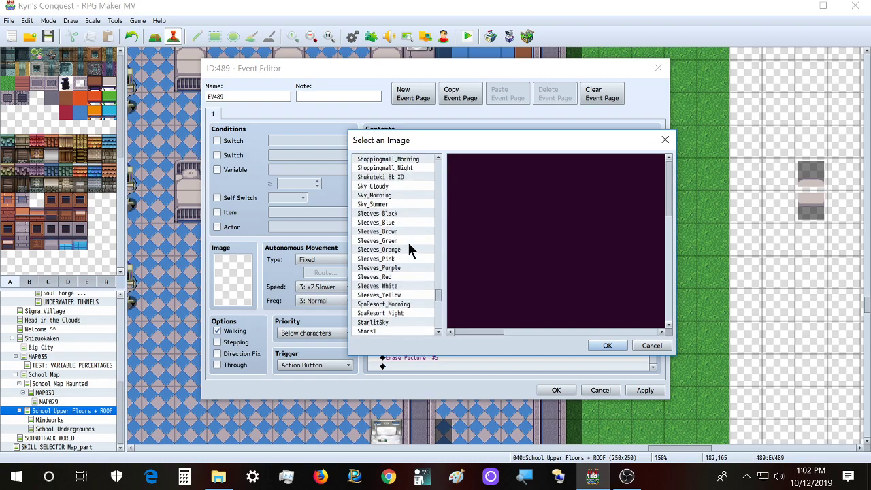
{"action": "scroll", "coordinate": [409, 244], "scroll_direction": "down", "scroll_amount": 1}
{"action": "left_click", "coordinate": [408, 232]}
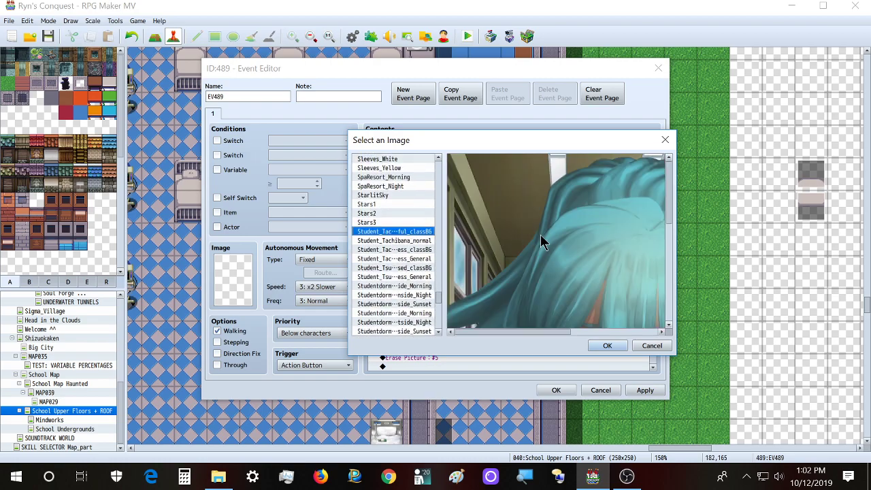
{"action": "left_click", "coordinate": [607, 345]}
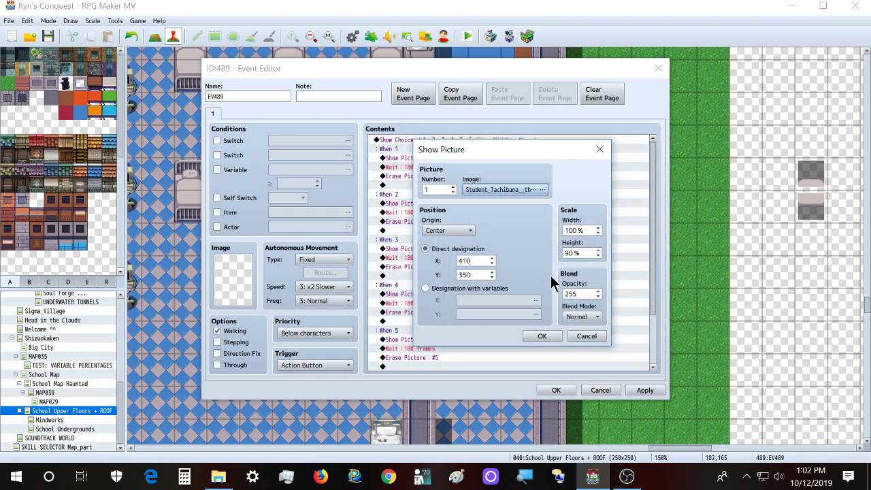
{"action": "left_click", "coordinate": [542, 336]}
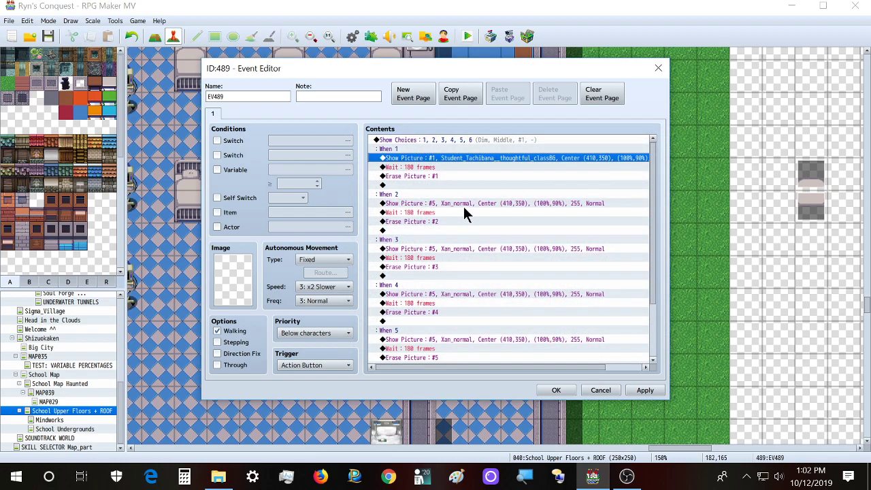
Replace the Show Picture command under choice 2 with a copy of choice 1's command
{"action": "left_click", "coordinate": [465, 203]}
{"action": "key", "text": "Delete"}
{"action": "key", "text": "ctrl+v"}
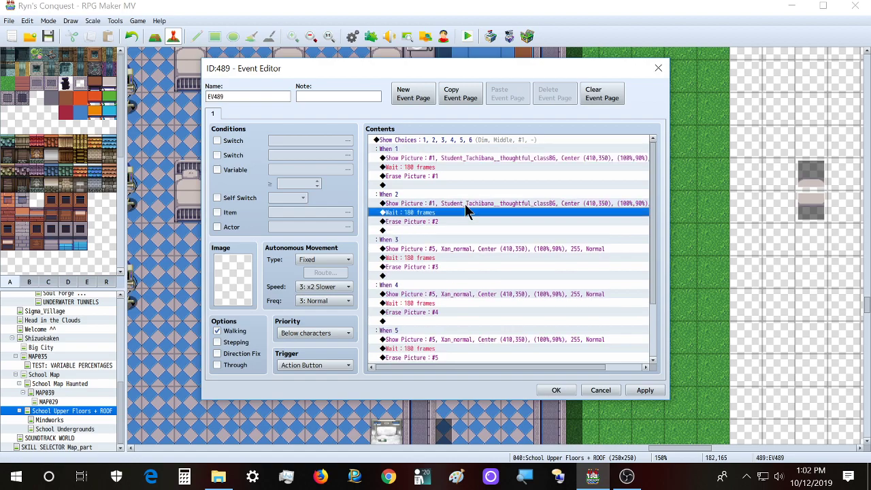
Set choice 2's Show Picture command to picture number 2 and image Student_Tachibana_normal
{"action": "double_click", "coordinate": [464, 203]}
{"action": "type", "text": "2"}
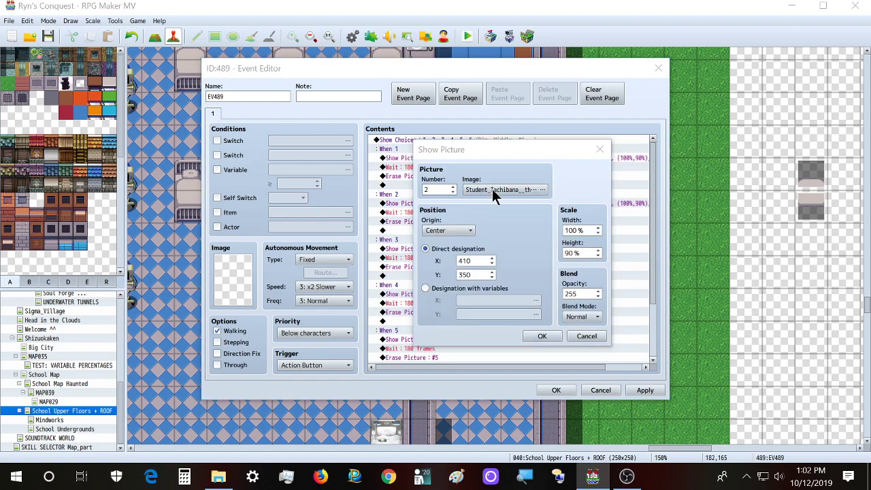
{"action": "left_click", "coordinate": [492, 190]}
{"action": "scroll", "coordinate": [394, 259], "scroll_direction": "down", "scroll_amount": 2}
{"action": "left_click", "coordinate": [407, 217]}
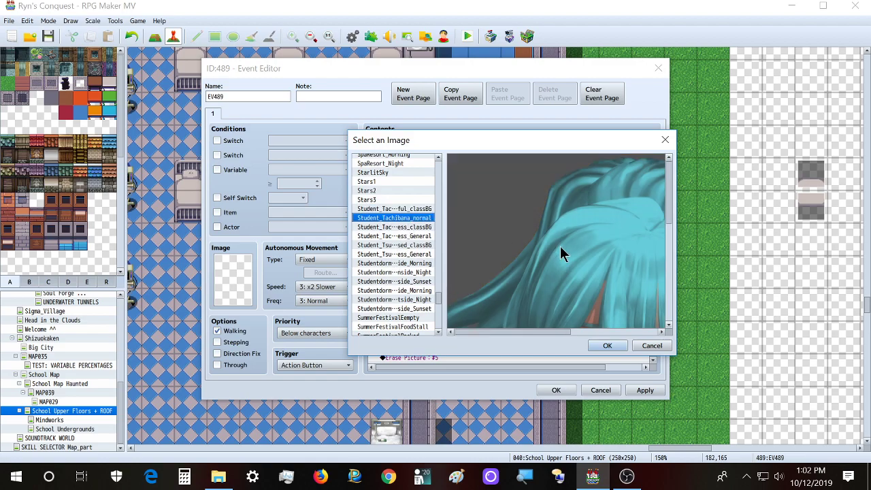
{"action": "scroll", "coordinate": [560, 248], "scroll_direction": "down", "scroll_amount": 4}
{"action": "left_click_drag", "start_coordinate": [537, 332], "coordinate": [566, 336]}
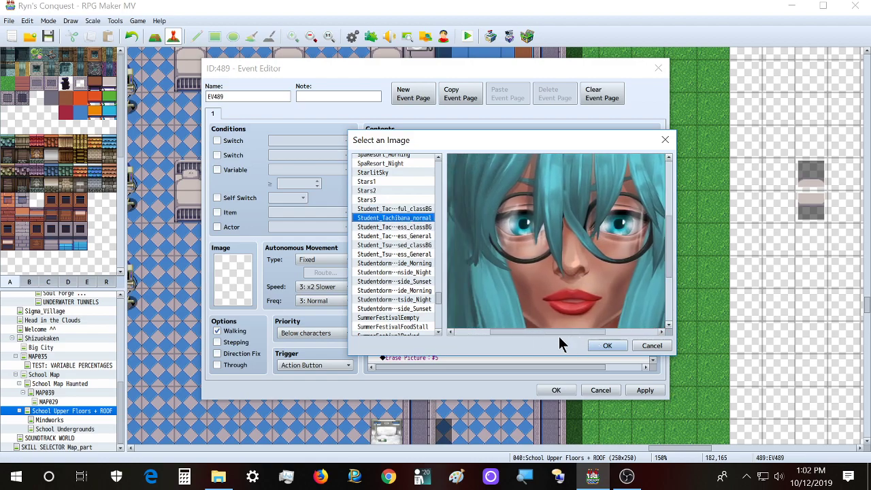
{"action": "left_click", "coordinate": [607, 346]}
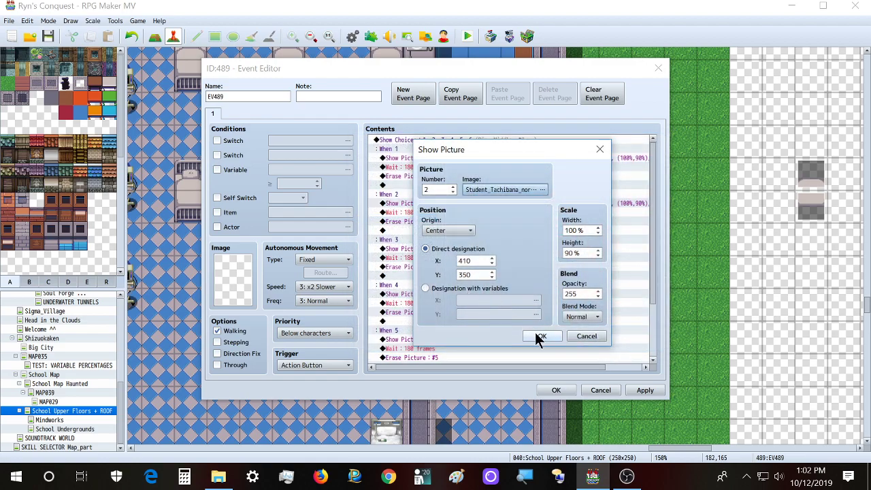
{"action": "left_click", "coordinate": [539, 338]}
Replace the Show Picture command under choice 3 with a copy of choice 2's command
{"action": "scroll", "coordinate": [430, 270], "scroll_direction": "down", "scroll_amount": 1}
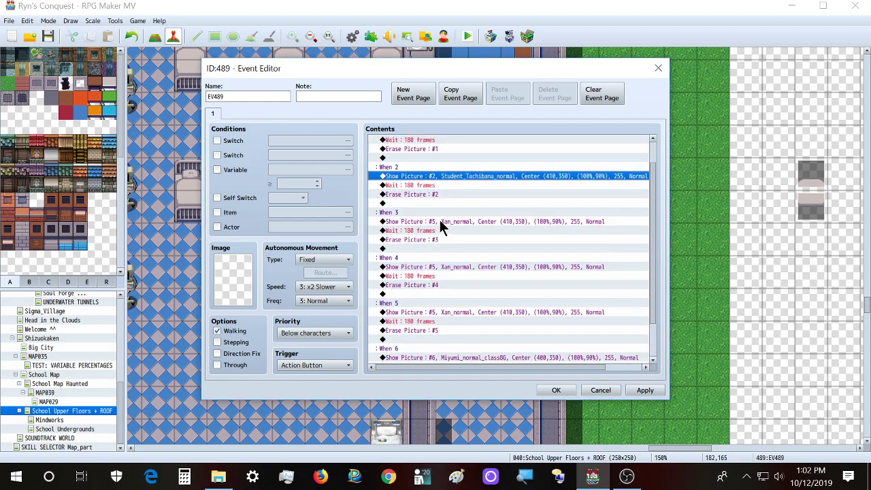
{"action": "left_click", "coordinate": [439, 221]}
{"action": "key", "text": "Delete"}
{"action": "key", "text": "ctrl+v"}
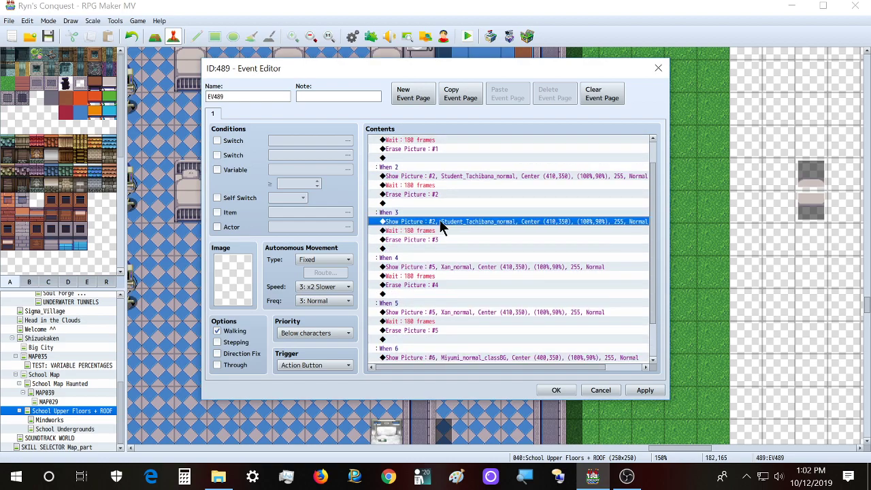
Set choice 3's Show Picture command to picture number 3 and image Student_Tachibana_Witness_classBG
{"action": "double_click", "coordinate": [440, 221]}
{"action": "type", "text": "3"}
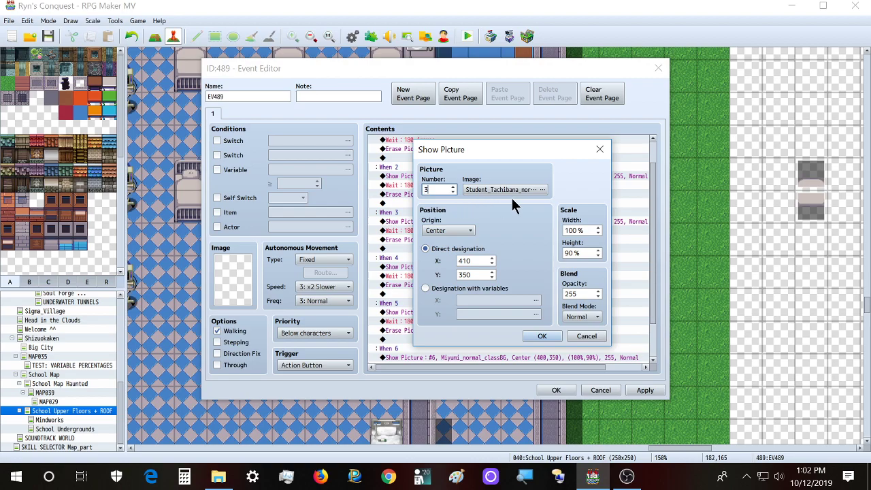
{"action": "left_click", "coordinate": [515, 192]}
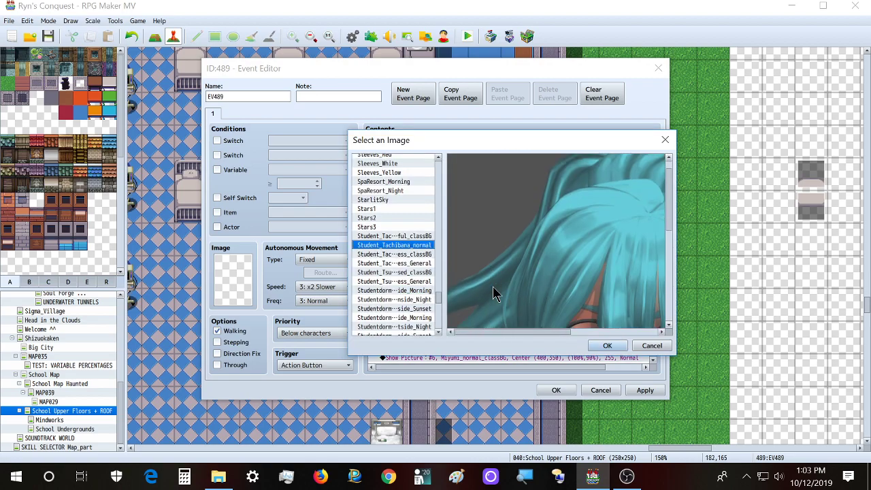
{"action": "left_click", "coordinate": [388, 254]}
{"action": "scroll", "coordinate": [554, 275], "scroll_direction": "down", "scroll_amount": 3}
{"action": "scroll", "coordinate": [554, 276], "scroll_direction": "down", "scroll_amount": 2}
{"action": "left_click", "coordinate": [607, 345]}
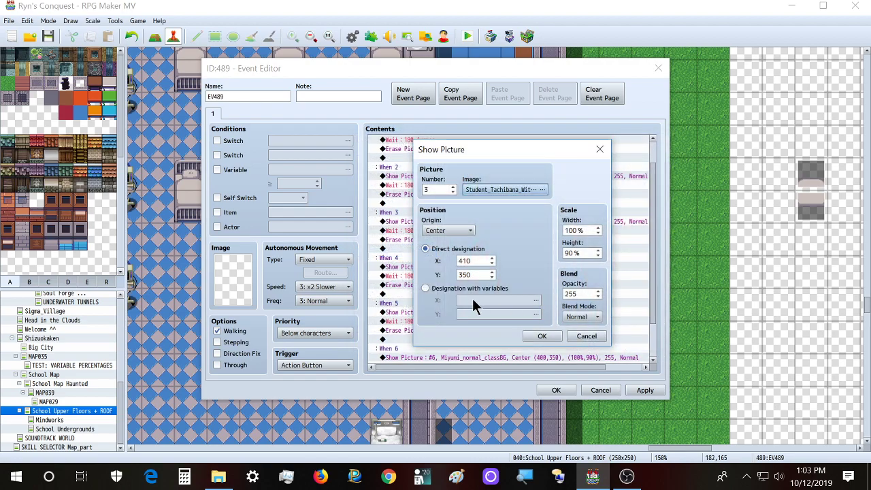
{"action": "left_click", "coordinate": [541, 337]}
Replace the Show Picture command under choice 4 with a copy of choice 3's command
{"action": "left_click", "coordinate": [447, 267]}
{"action": "key", "text": "Delete"}
{"action": "key", "text": "ctrl+v"}
Set choice 4's Show Picture command to picture number 4 and image Student_Tachibana_Witness_General
{"action": "double_click", "coordinate": [449, 266]}
{"action": "type", "text": "4"}
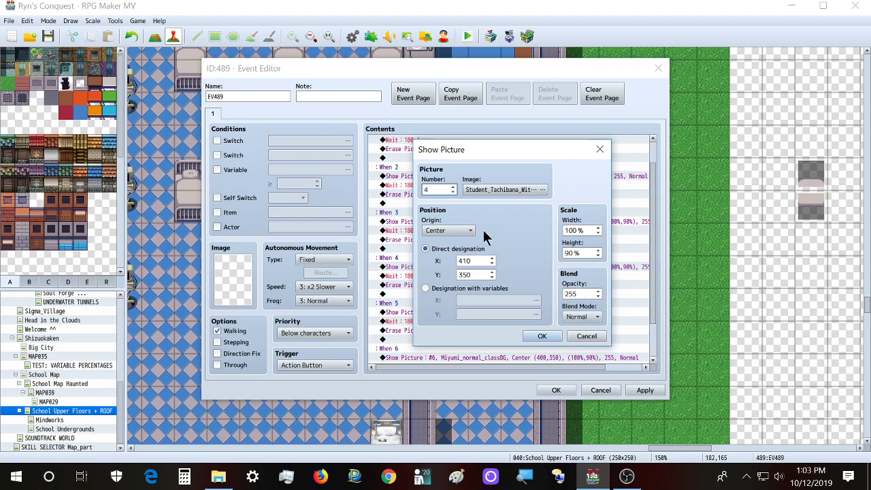
{"action": "left_click", "coordinate": [508, 194]}
{"action": "left_click", "coordinate": [421, 255]}
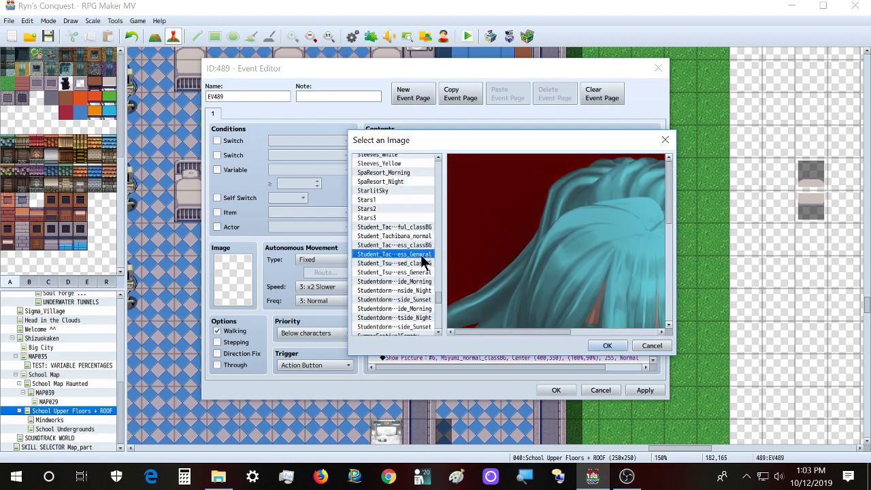
{"action": "scroll", "coordinate": [593, 283], "scroll_direction": "down", "scroll_amount": 5}
{"action": "left_click", "coordinate": [607, 345]}
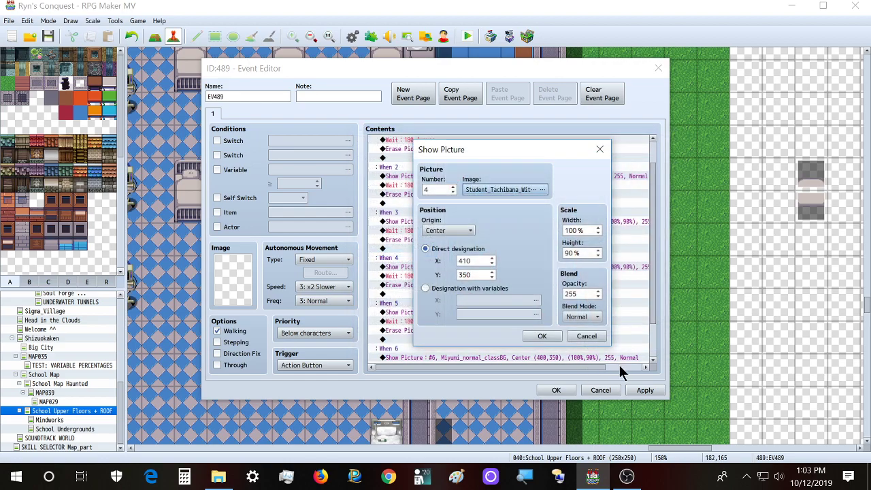
{"action": "left_click", "coordinate": [543, 335]}
Copy the Show Picture commands under choices 5 and 6 to the end of EV489's contents
{"action": "scroll", "coordinate": [477, 307], "scroll_direction": "down", "scroll_amount": 2}
{"action": "left_click", "coordinate": [472, 268]}
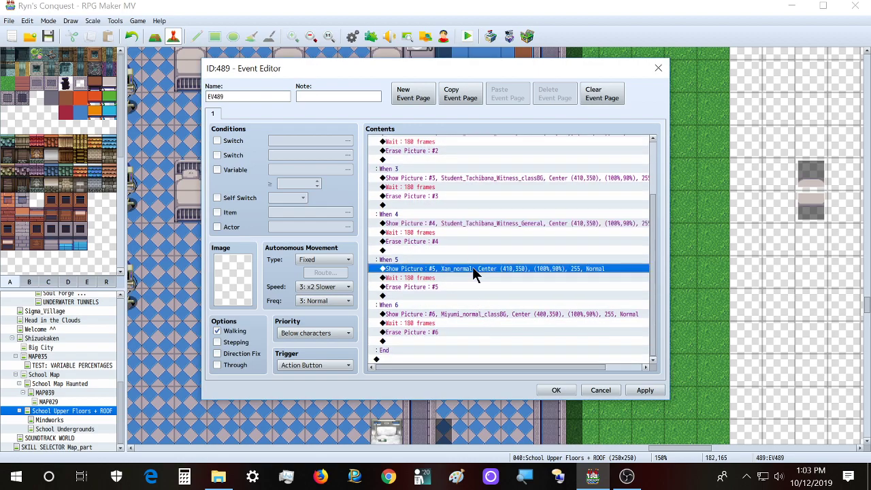
{"action": "left_click", "coordinate": [424, 360]}
{"action": "key", "text": "ctrl+v"}
{"action": "left_click", "coordinate": [456, 304]}
{"action": "key", "text": "ctrl+c"}
{"action": "left_click", "coordinate": [437, 359]}
{"action": "key", "text": "ctrl+v"}
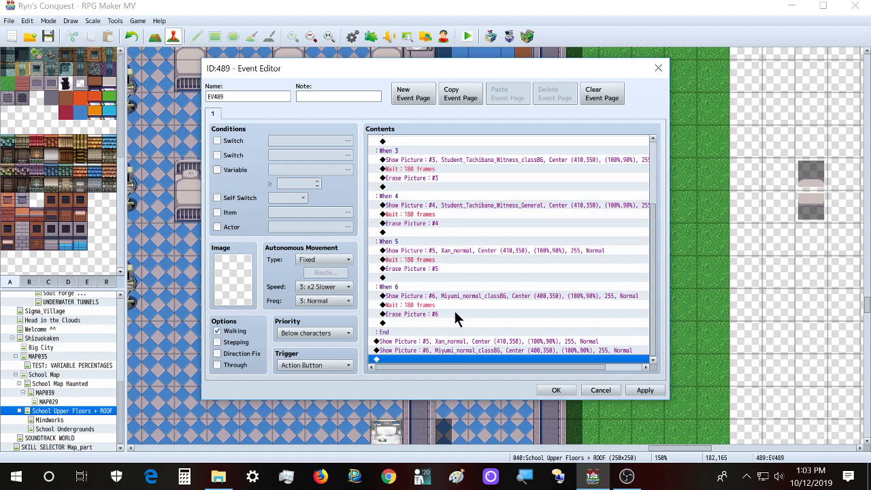
Cut the two Show Picture commands below the choices' End line and save EV489
{"action": "left_click_drag", "start_coordinate": [446, 340], "coordinate": [447, 349]}
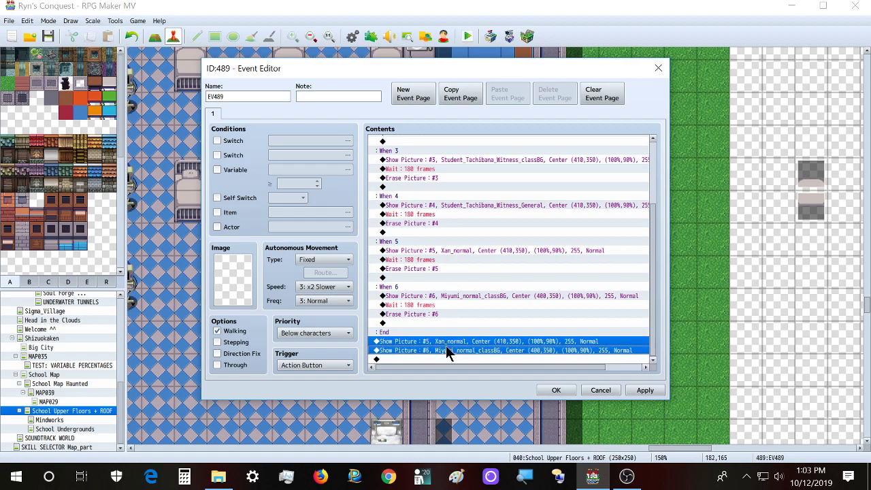
{"action": "key", "text": "Delete"}
{"action": "left_click", "coordinate": [562, 395]}
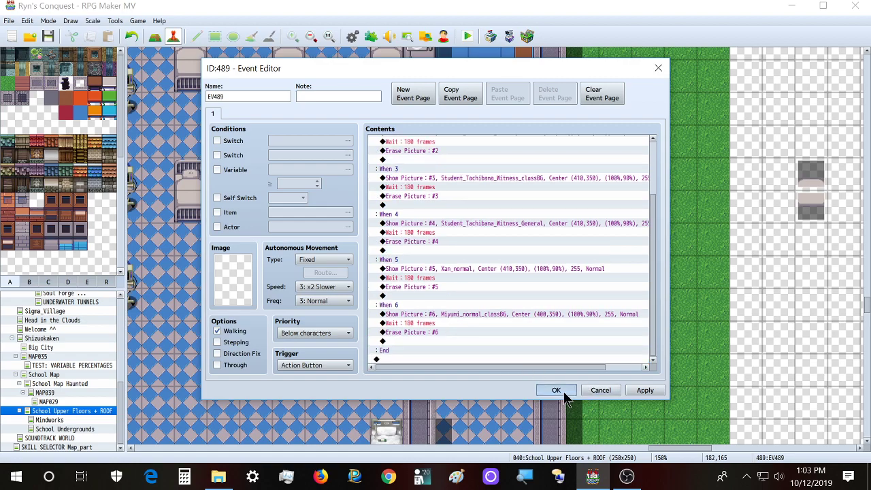
Paste the two cut Show Picture commands at the end of the FINAL MAP LIBRARY event on the Mindworks map
{"action": "scroll", "coordinate": [290, 378], "scroll_direction": "down", "scroll_amount": 2}
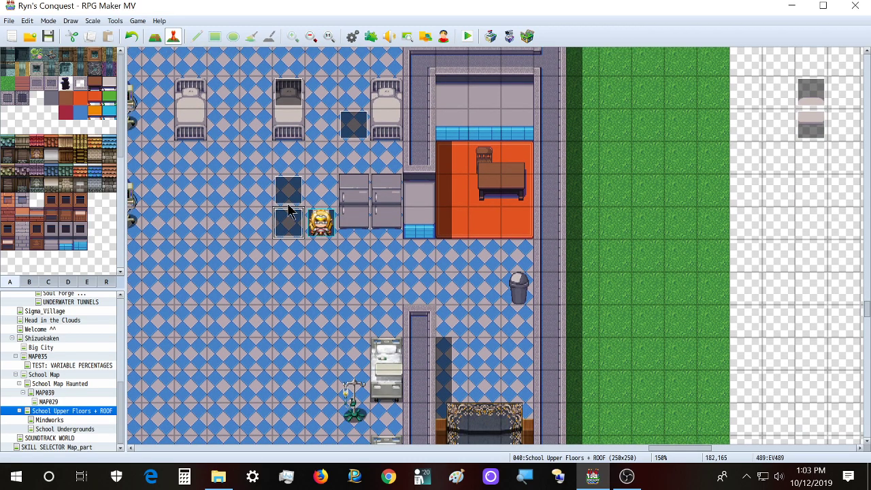
{"action": "left_click", "coordinate": [75, 421]}
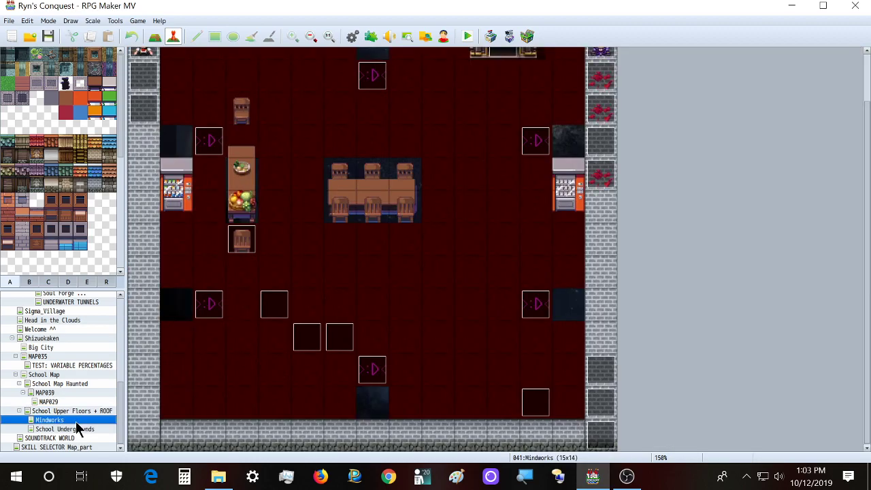
{"action": "double_click", "coordinate": [589, 429]}
{"action": "scroll", "coordinate": [510, 321], "scroll_direction": "down", "scroll_amount": 5}
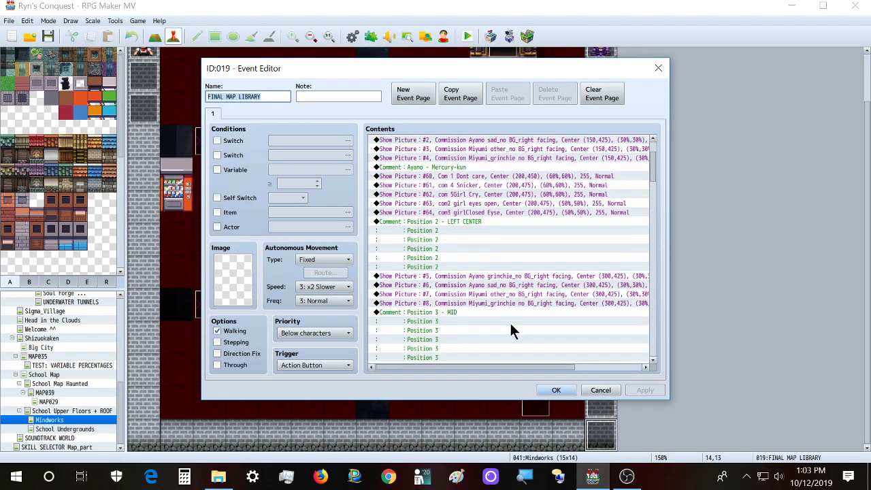
{"action": "left_click_drag", "start_coordinate": [655, 171], "coordinate": [672, 385]}
{"action": "left_click", "coordinate": [512, 358]}
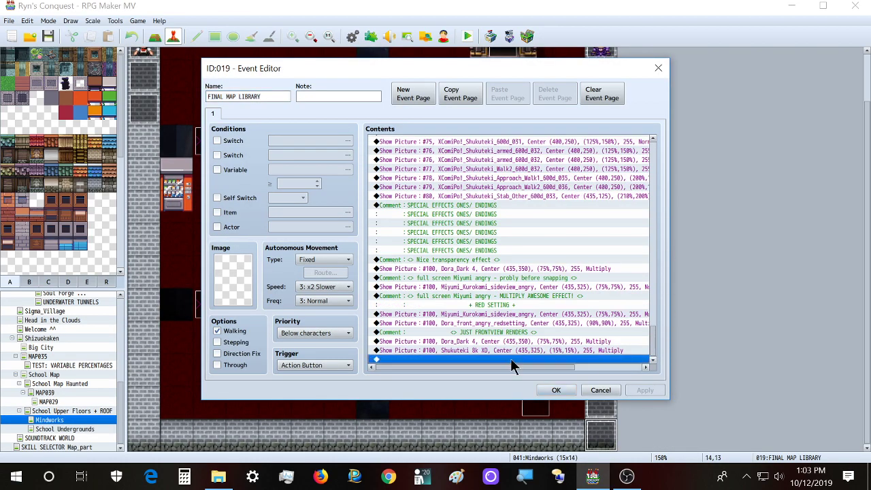
Insert a comment repeating "<> Portrait Wizard <>" on five lines above the Xan_normal Show Picture command
{"action": "double_click", "coordinate": [470, 342]}
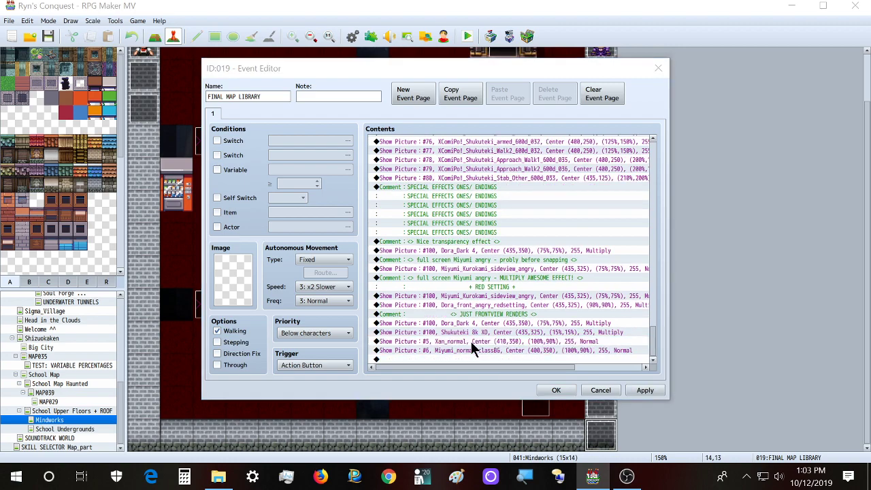
{"action": "left_click", "coordinate": [405, 116]}
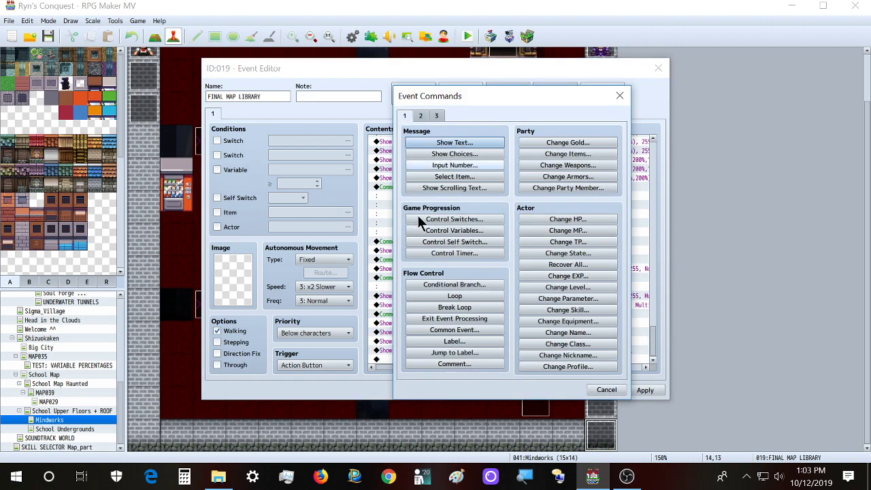
{"action": "left_click", "coordinate": [455, 364]}
{"action": "type", "text": "<> Portrait Wizard"}
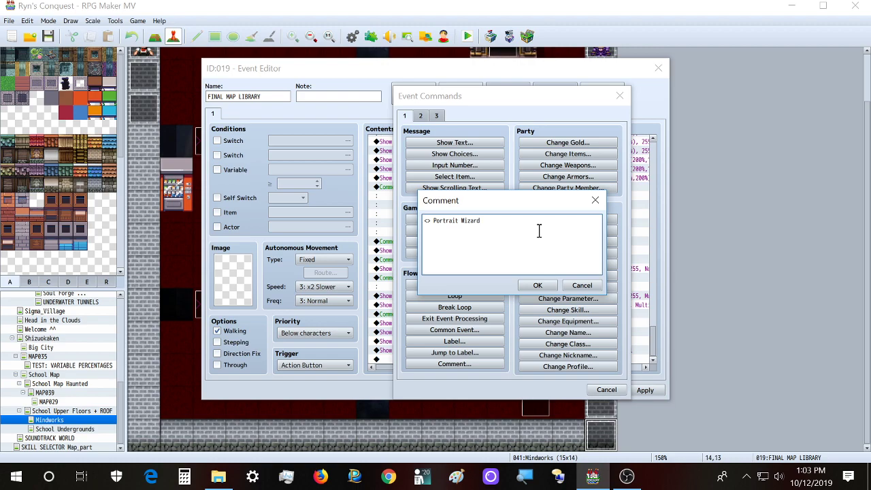
{"action": "key", "text": "ctrl+a"}
{"action": "left_click", "coordinate": [521, 224]}
{"action": "key", "text": "Return"}
{"action": "key", "text": "ctrl+v"}
{"action": "key", "text": "Return"}
{"action": "key", "text": "ctrl+v"}
{"action": "key", "text": "Return"}
{"action": "key", "text": "ctrl+v"}
{"action": "key", "text": "Return"}
{"action": "key", "text": "ctrl+v"}
{"action": "key", "text": "ctrl+Return"}
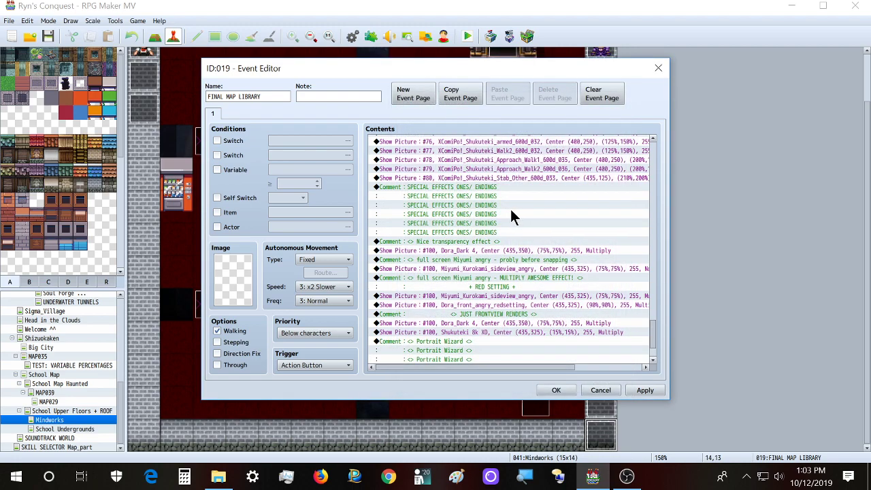
Check the new comment block and save the FINAL MAP LIBRARY event
{"action": "scroll", "coordinate": [515, 258], "scroll_direction": "down", "scroll_amount": 2}
{"action": "scroll", "coordinate": [453, 309], "scroll_direction": "up", "scroll_amount": 2}
{"action": "scroll", "coordinate": [450, 272], "scroll_direction": "down", "scroll_amount": 2}
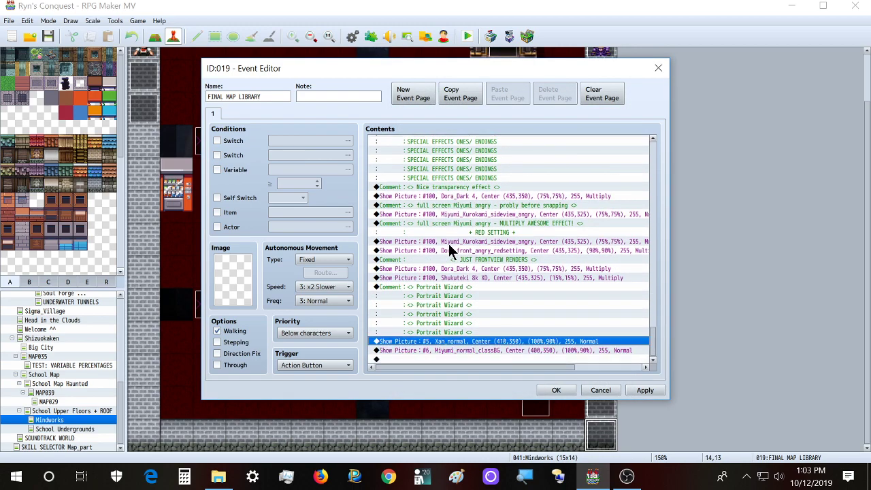
{"action": "left_click", "coordinate": [643, 390]}
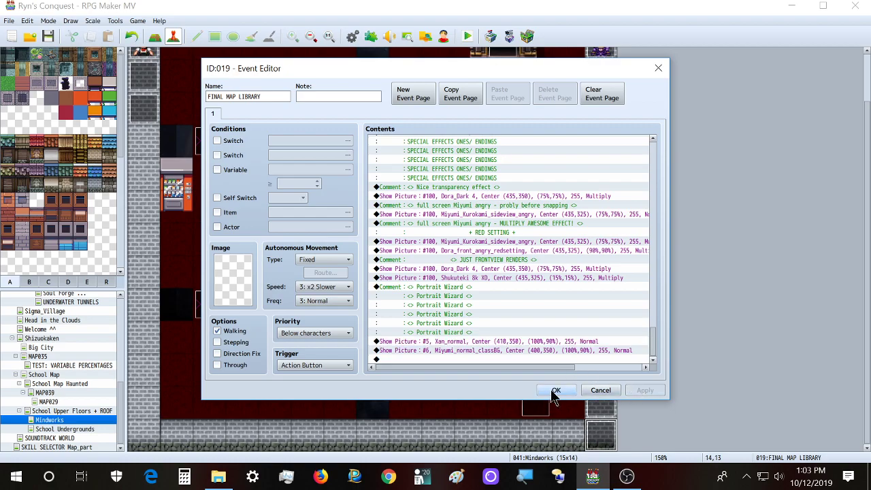
{"action": "left_click", "coordinate": [556, 390]}
Return to the School Upper Floors + ROOF map and open event EV489 for editing
{"action": "left_click", "coordinate": [84, 411]}
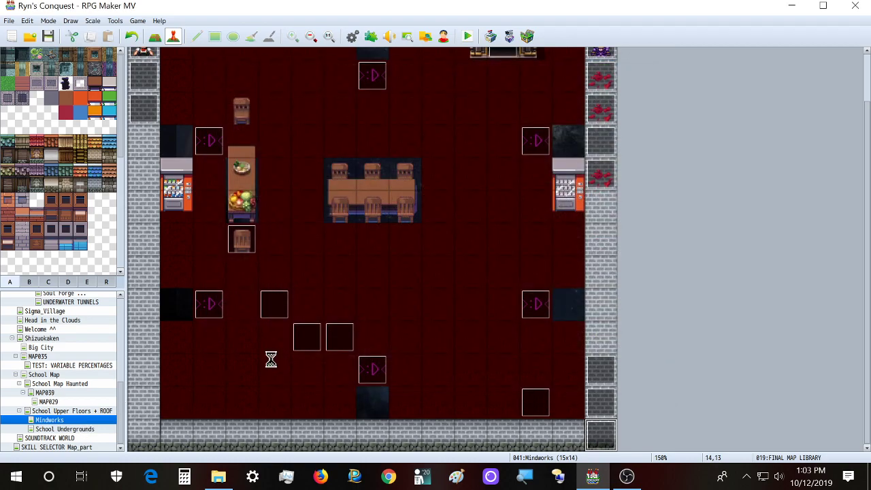
{"action": "right_click", "coordinate": [272, 359]}
{"action": "left_click", "coordinate": [349, 4]}
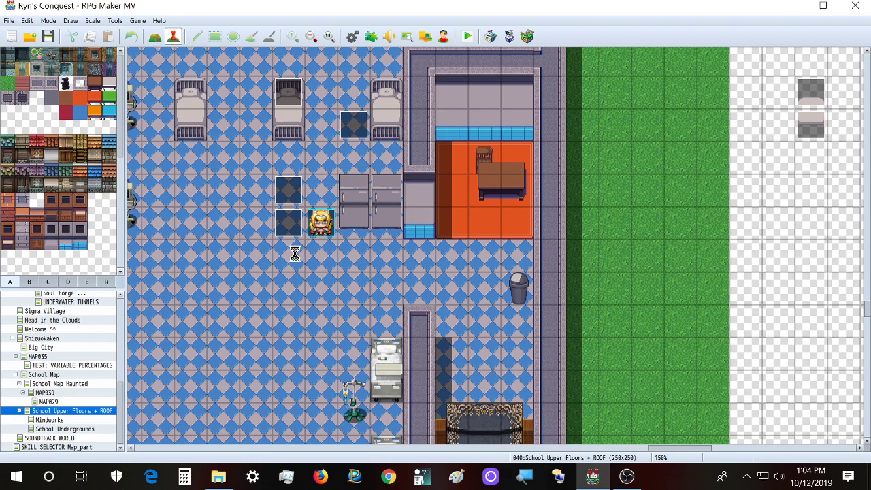
{"action": "double_click", "coordinate": [286, 221]}
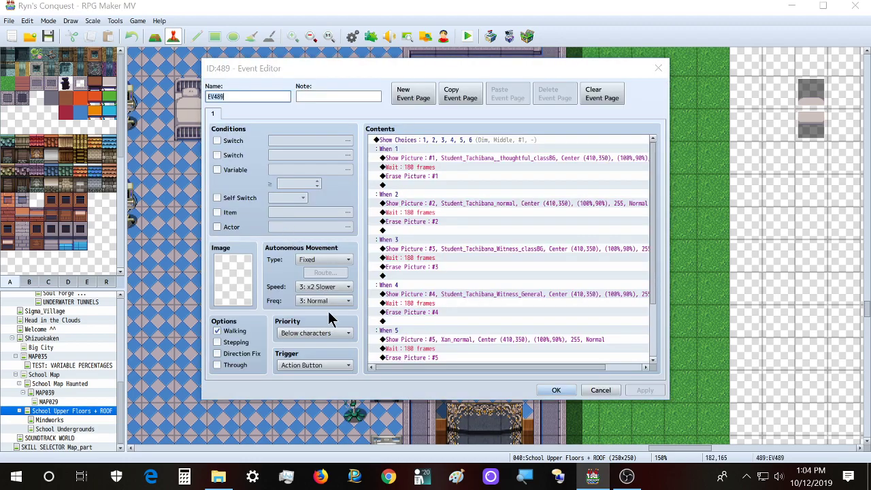
Replace the Show Picture command under choice 5 with a copy of choice 4's command
{"action": "scroll", "coordinate": [523, 307], "scroll_direction": "down", "scroll_amount": 3}
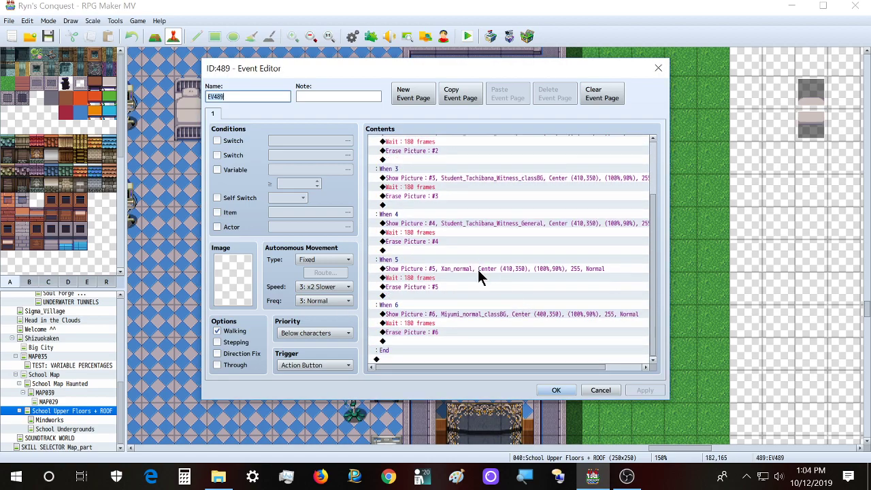
{"action": "left_click", "coordinate": [478, 269]}
{"action": "left_click", "coordinate": [469, 218]}
{"action": "left_click", "coordinate": [478, 225]}
{"action": "left_click", "coordinate": [475, 268]}
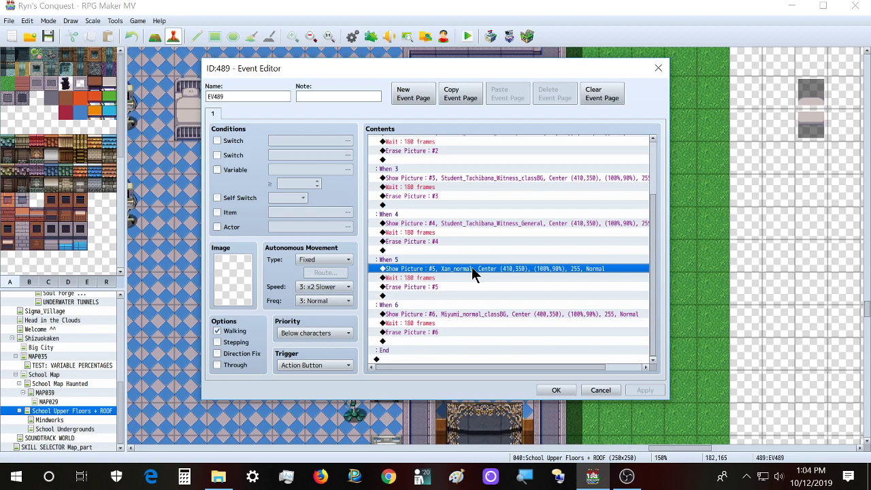
{"action": "key", "text": "Delete"}
{"action": "key", "text": "ctrl+v"}
Set choice 5's Show Picture command to picture number 5 and image Student_Tsukiko_amased_classBG
{"action": "double_click", "coordinate": [475, 280]}
{"action": "type", "text": "5"}
{"action": "left_click", "coordinate": [498, 190]}
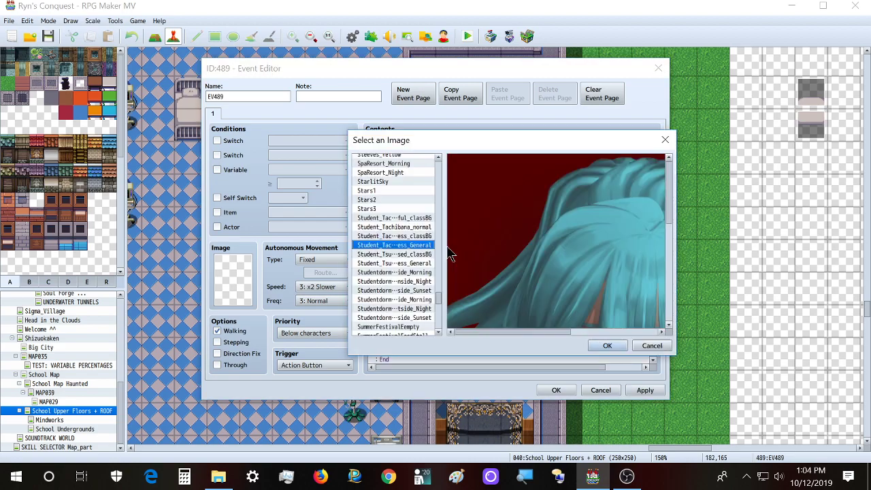
{"action": "left_click", "coordinate": [414, 254]}
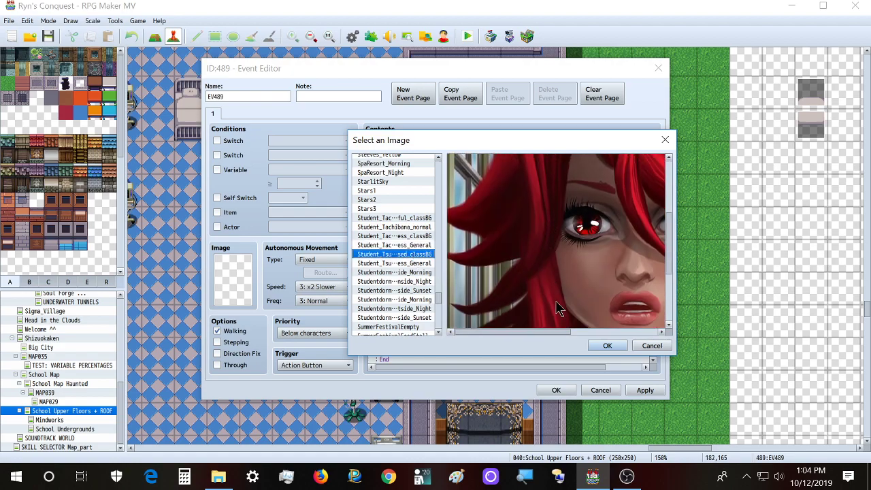
{"action": "left_click", "coordinate": [602, 347]}
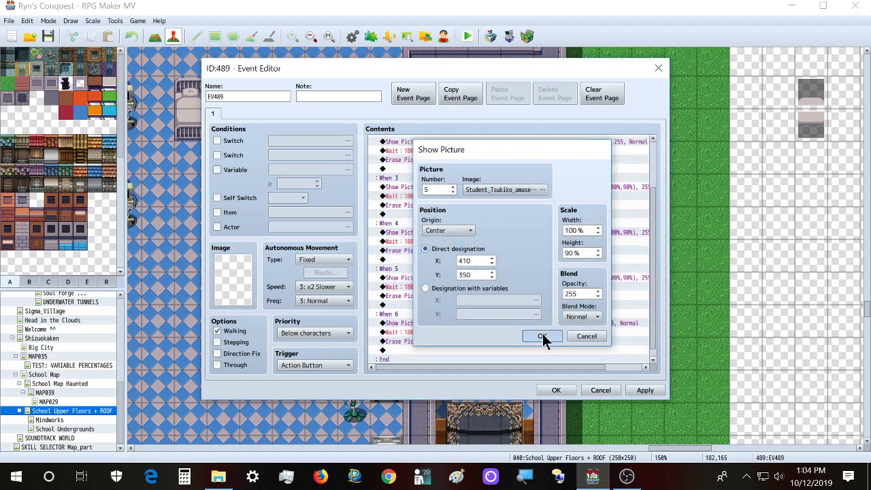
{"action": "left_click", "coordinate": [542, 335]}
Replace the Show Picture command under choice 6 with a copy of choice 5's command
{"action": "left_click", "coordinate": [455, 313]}
{"action": "key", "text": "Delete"}
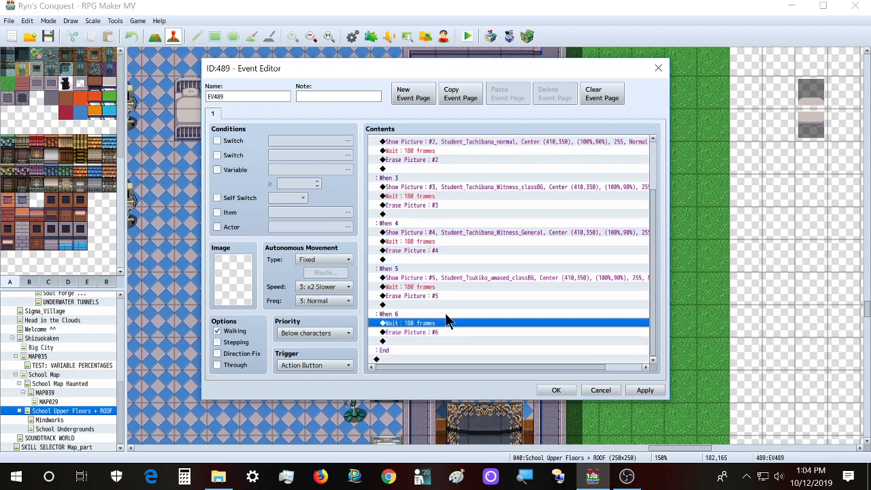
{"action": "key", "text": "ctrl+v"}
Set choice 6's Show Picture command to picture number 6 and image Student_Tsukiko_Witness_General
{"action": "double_click", "coordinate": [450, 323]}
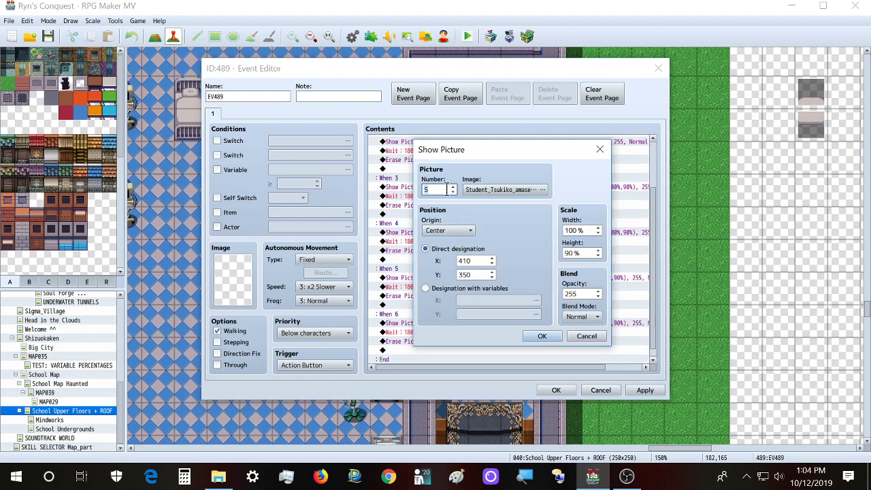
{"action": "left_click", "coordinate": [502, 190]}
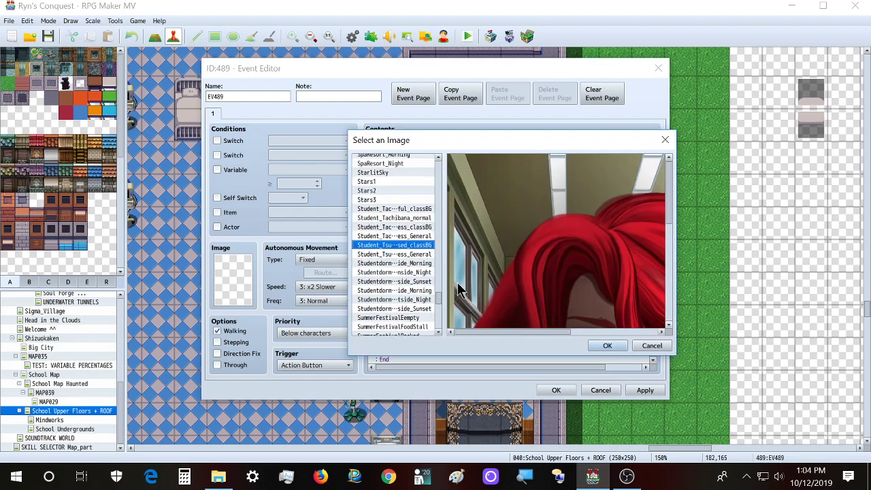
{"action": "left_click", "coordinate": [422, 254]}
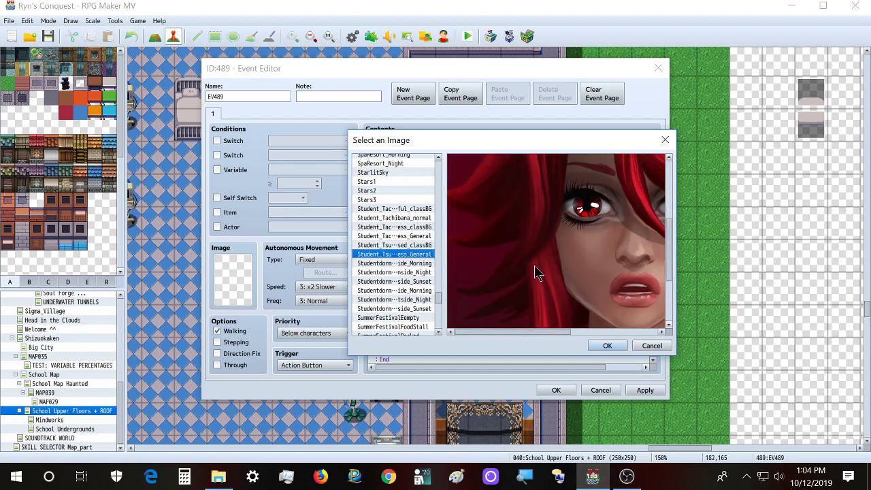
{"action": "left_click", "coordinate": [413, 263]}
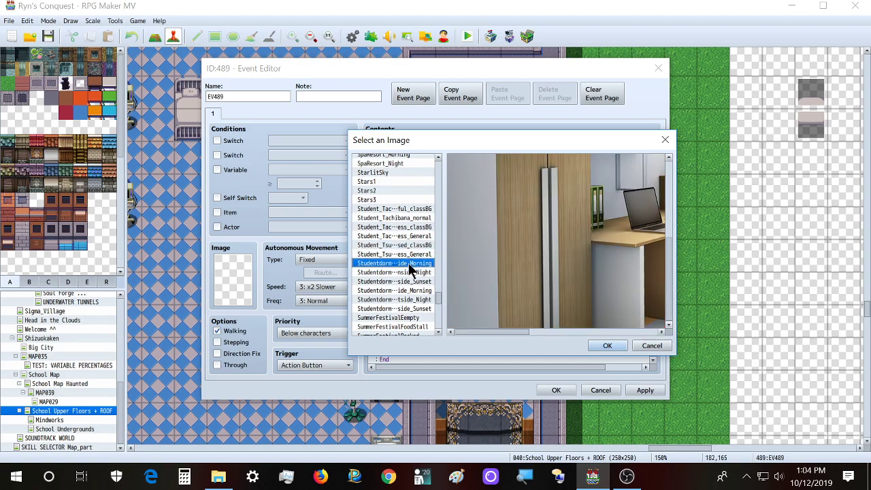
{"action": "left_click_drag", "start_coordinate": [511, 332], "coordinate": [491, 343]}
{"action": "left_click", "coordinate": [398, 253]}
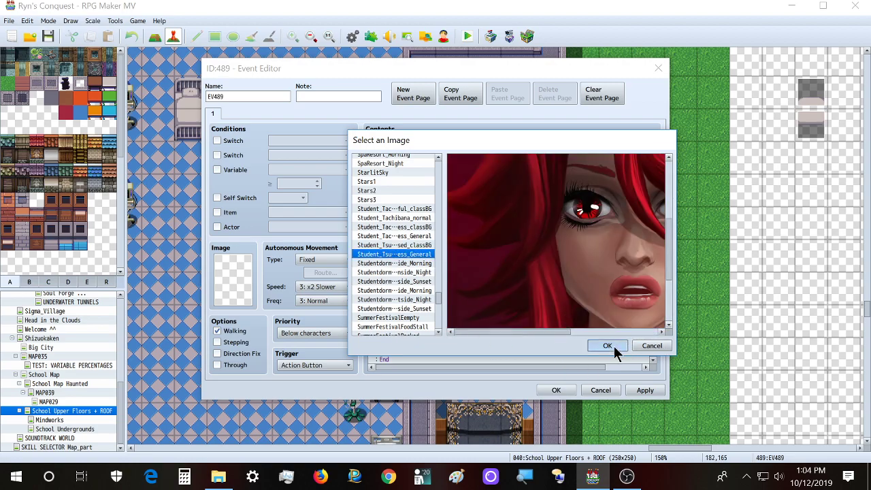
{"action": "left_click", "coordinate": [609, 347]}
{"action": "left_click", "coordinate": [541, 336]}
Apply the changes to EV489 and review the picture commands under its six choices
{"action": "scroll", "coordinate": [512, 330], "scroll_direction": "down", "scroll_amount": 2}
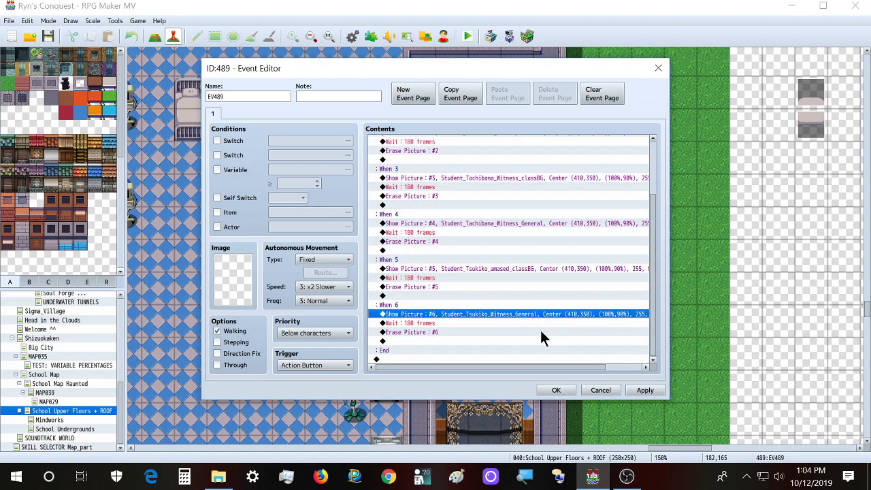
{"action": "scroll", "coordinate": [512, 330], "scroll_direction": "up", "scroll_amount": 2}
{"action": "left_click", "coordinate": [643, 389]}
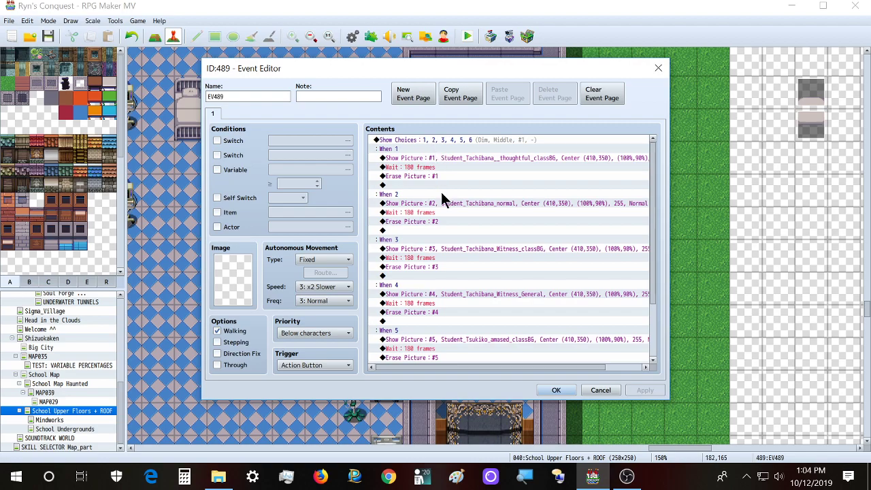
{"action": "scroll", "coordinate": [426, 176], "scroll_direction": "down", "scroll_amount": 1}
{"action": "scroll", "coordinate": [425, 175], "scroll_direction": "up", "scroll_amount": 1}
{"action": "scroll", "coordinate": [425, 175], "scroll_direction": "down", "scroll_amount": 1}
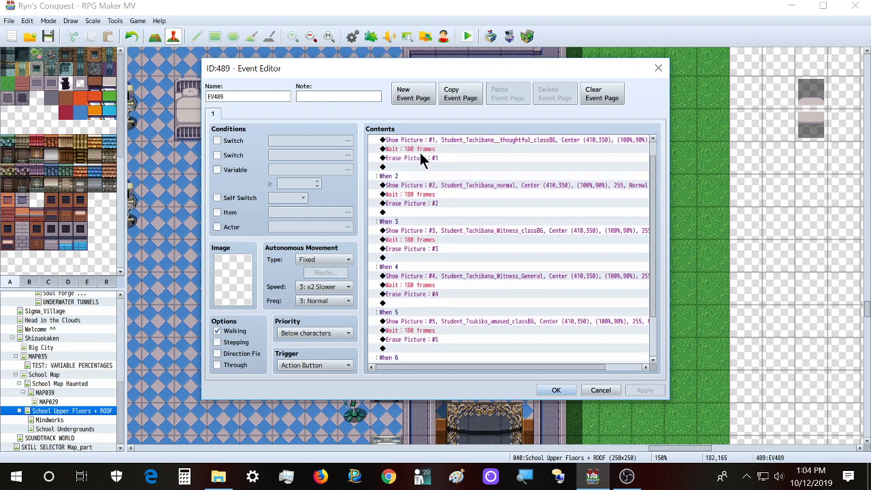
{"action": "scroll", "coordinate": [420, 155], "scroll_direction": "down", "scroll_amount": 1}
{"action": "scroll", "coordinate": [421, 165], "scroll_direction": "up", "scroll_amount": 1}
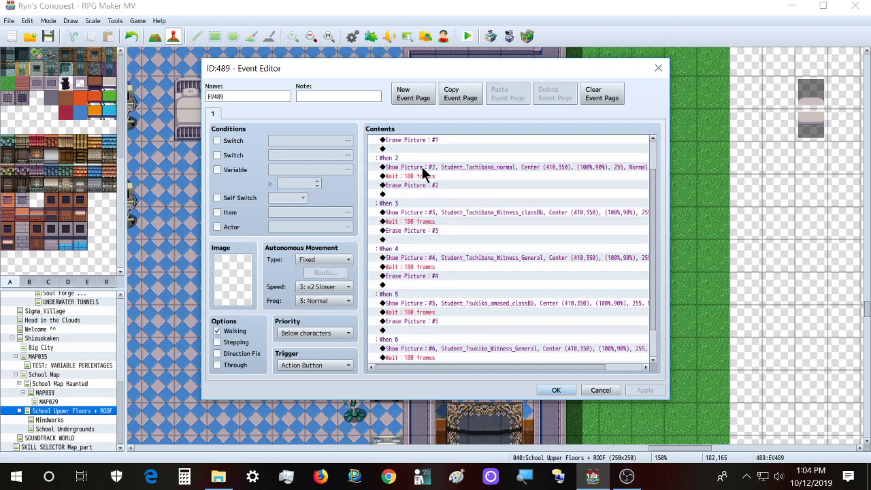
Review the Show Picture commands under EV489's choices and close the event with its settings accepted
{"action": "scroll", "coordinate": [424, 150], "scroll_direction": "up", "scroll_amount": 1}
{"action": "scroll", "coordinate": [431, 164], "scroll_direction": "down", "scroll_amount": 2}
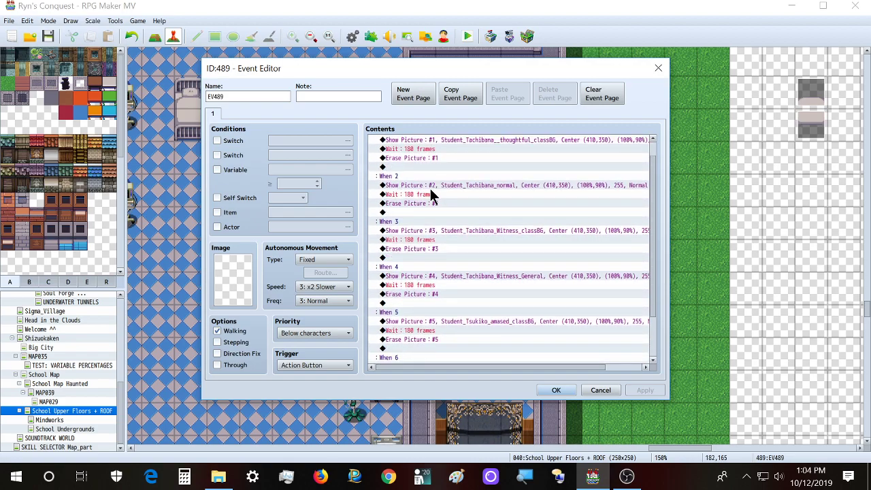
{"action": "scroll", "coordinate": [430, 189], "scroll_direction": "down", "scroll_amount": 2}
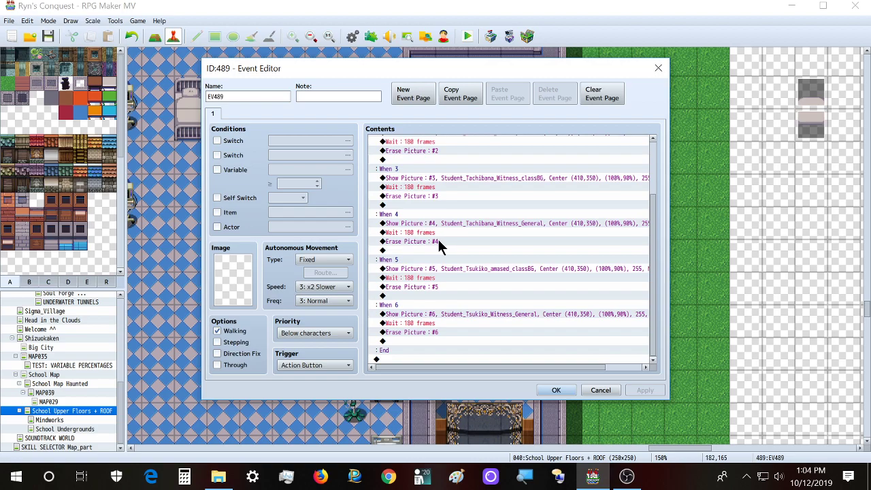
{"action": "left_click", "coordinate": [438, 179]}
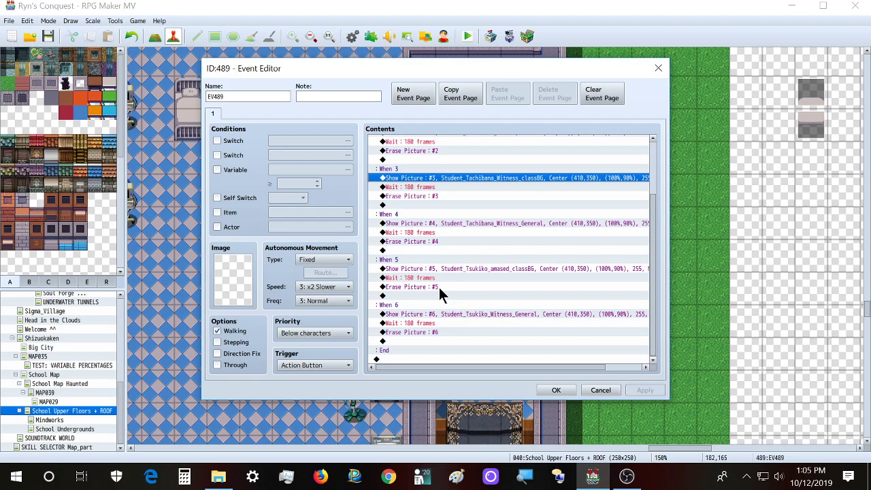
{"action": "left_click", "coordinate": [555, 389]}
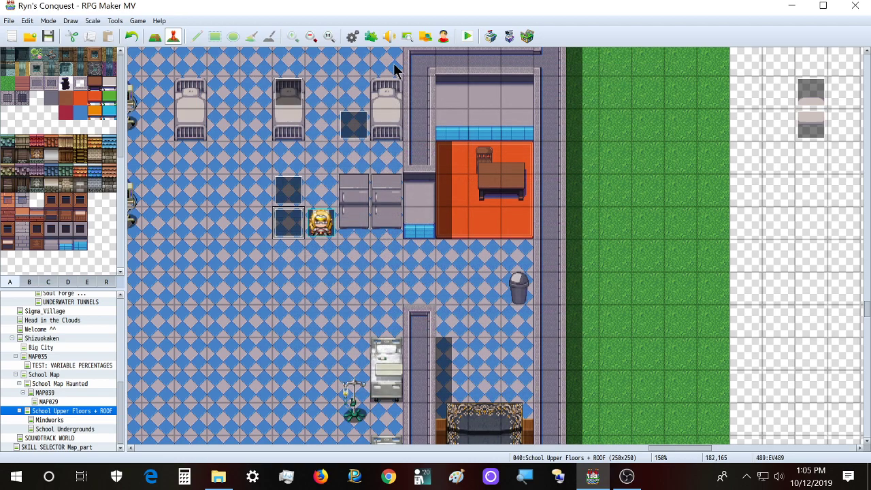
Save the project, launch a playtest in a maximized window and start a new game
{"action": "left_click", "coordinate": [468, 36]}
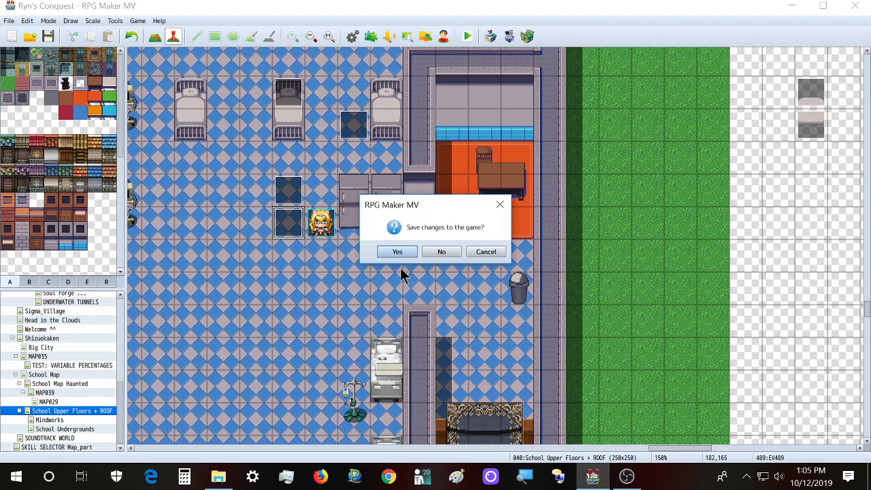
{"action": "left_click", "coordinate": [395, 251]}
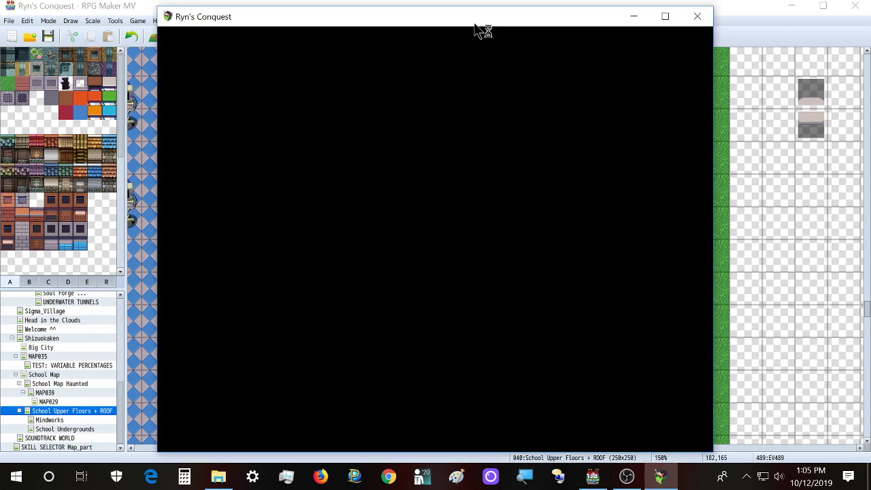
{"action": "double_click", "coordinate": [475, 18]}
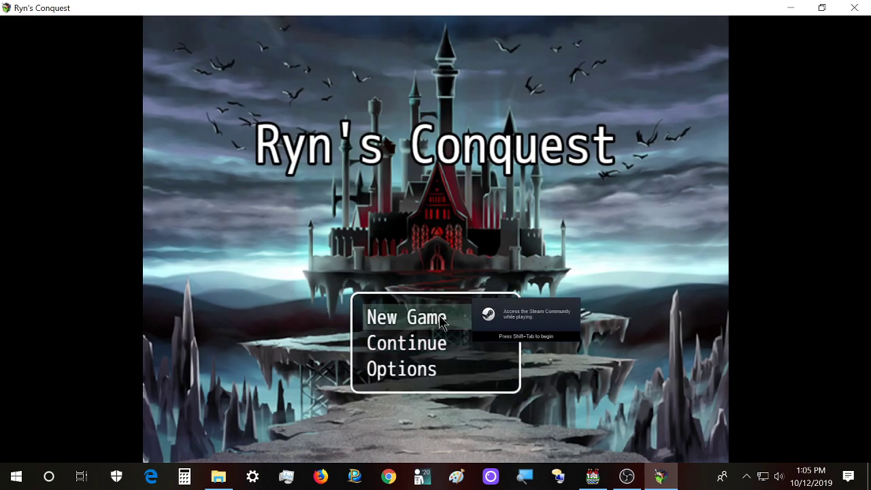
{"action": "left_click", "coordinate": [440, 319]}
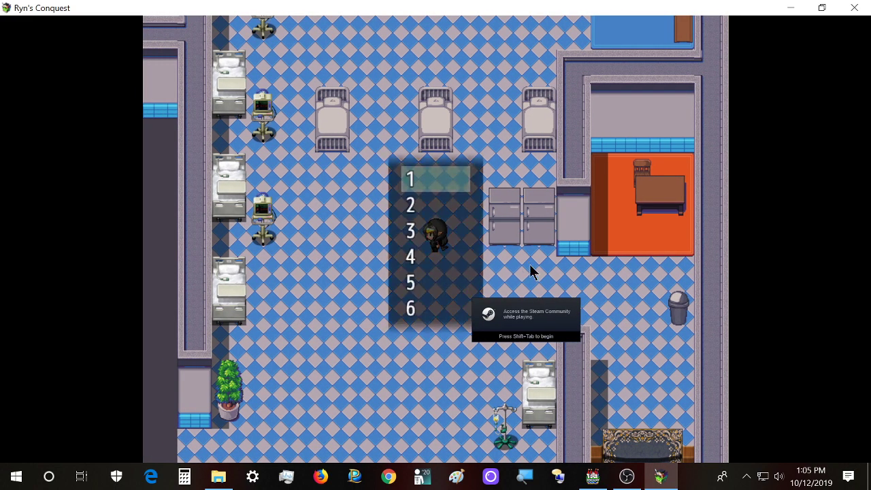
View the portraits for choices 1, 2 and 3 in the playtest, then reopen the event's choice list
{"action": "key", "text": "Return"}
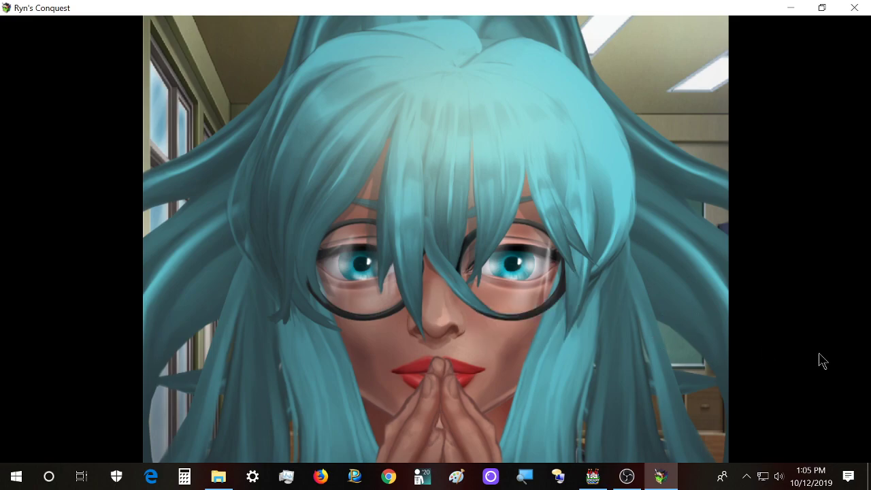
{"action": "key", "text": "Return"}
{"action": "key", "text": "Down"}
{"action": "key", "text": "Return"}
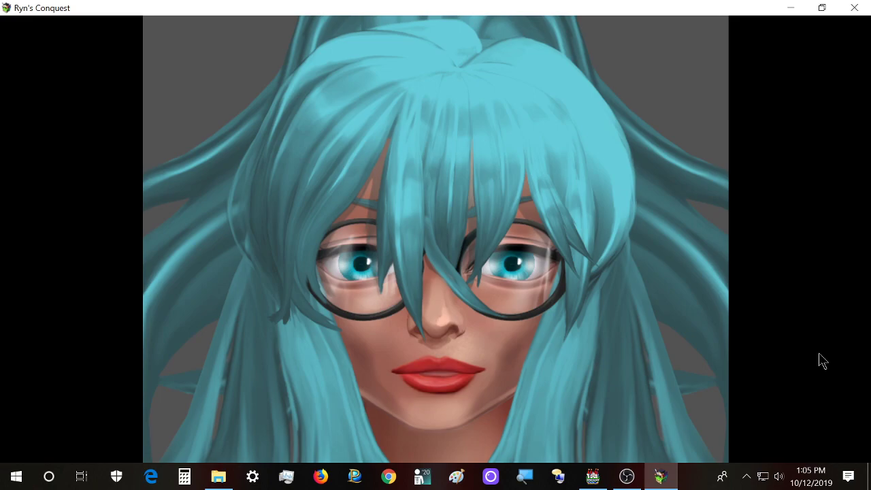
{"action": "key", "text": "Return"}
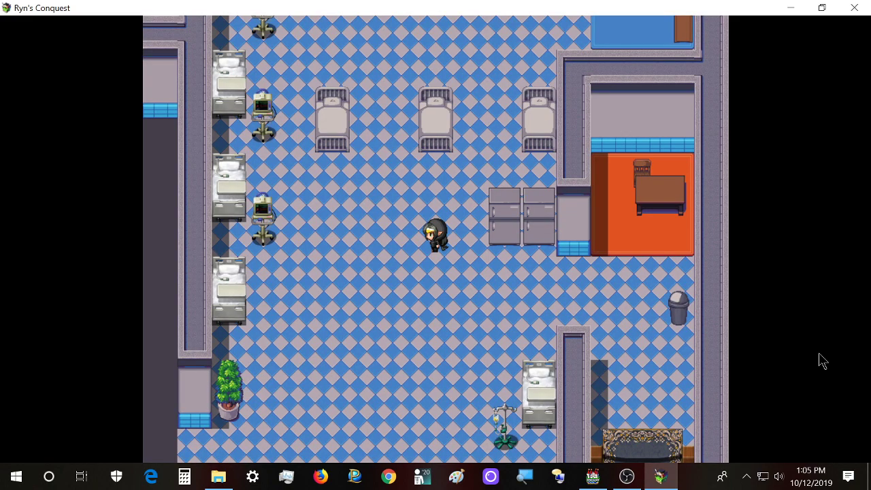
{"action": "key", "text": "Return"}
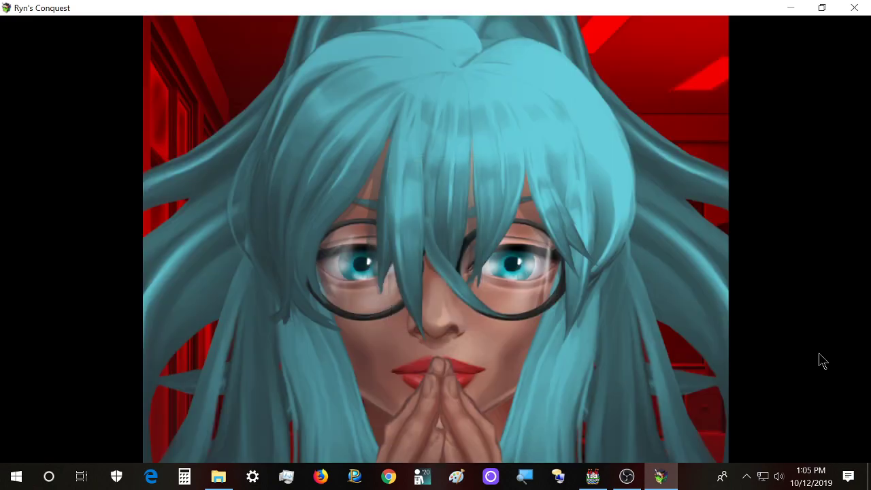
{"action": "key", "text": "Return"}
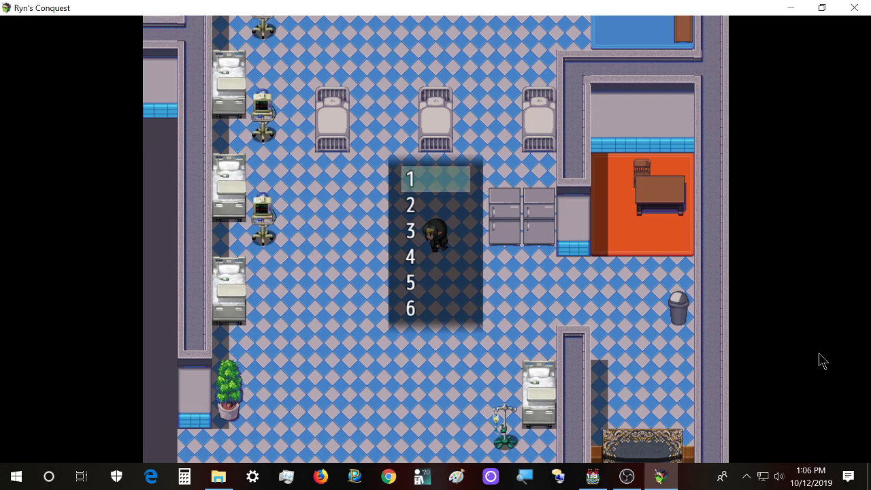
Switch to File Explorer, look through Portrait Wizard's Portraits folder for the original BMP files, and minimize the window
{"action": "left_click", "coordinate": [226, 482]}
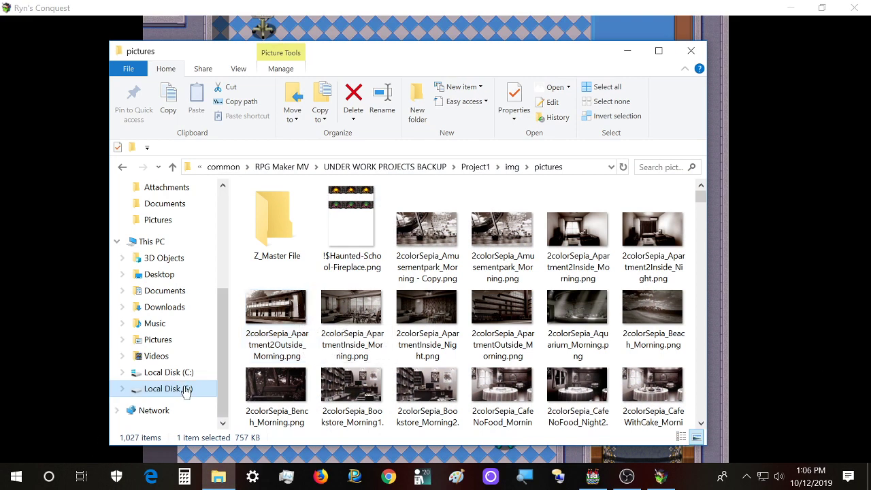
{"action": "key", "text": "alt+Up"}
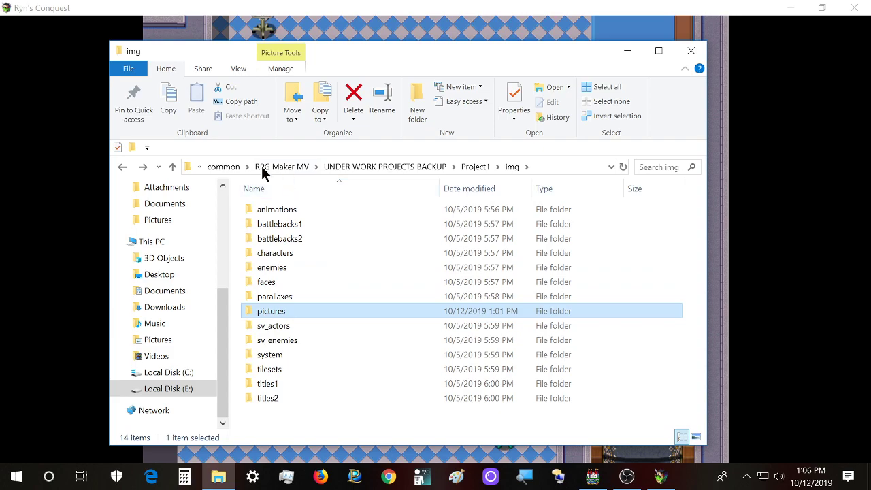
{"action": "left_click", "coordinate": [226, 167]}
{"action": "double_click", "coordinate": [313, 406]}
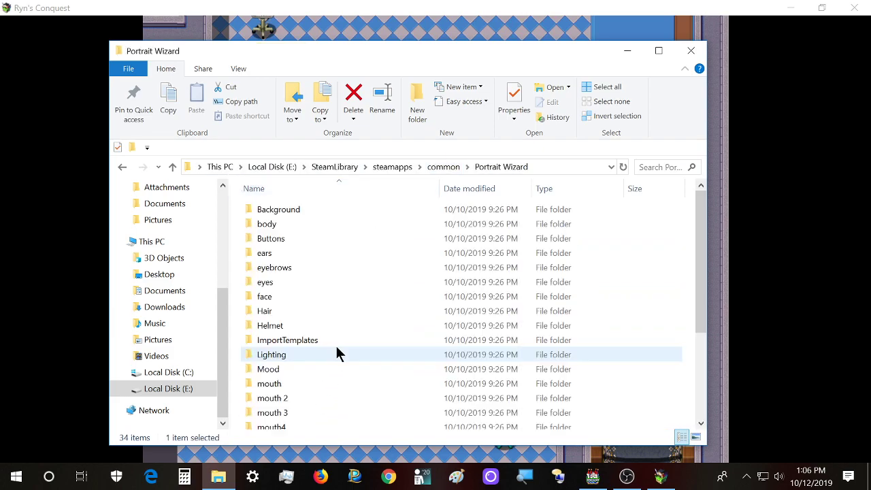
{"action": "scroll", "coordinate": [325, 344], "scroll_direction": "down", "scroll_amount": 3}
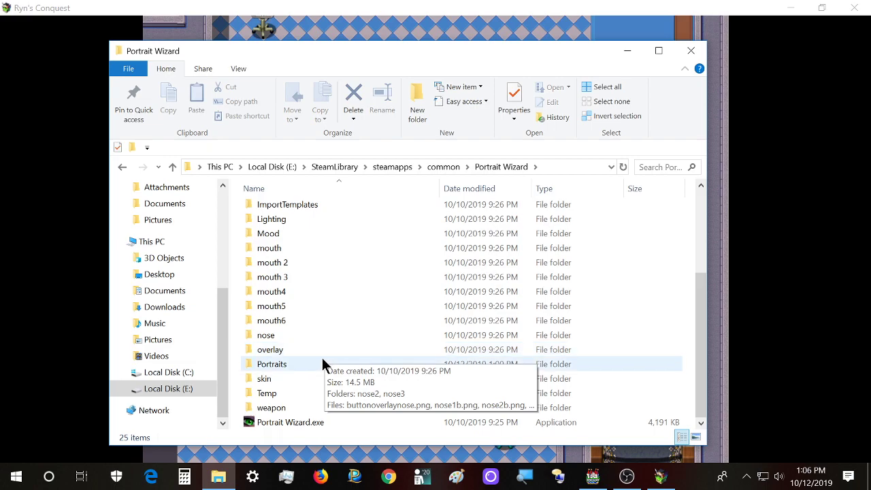
{"action": "double_click", "coordinate": [319, 363]}
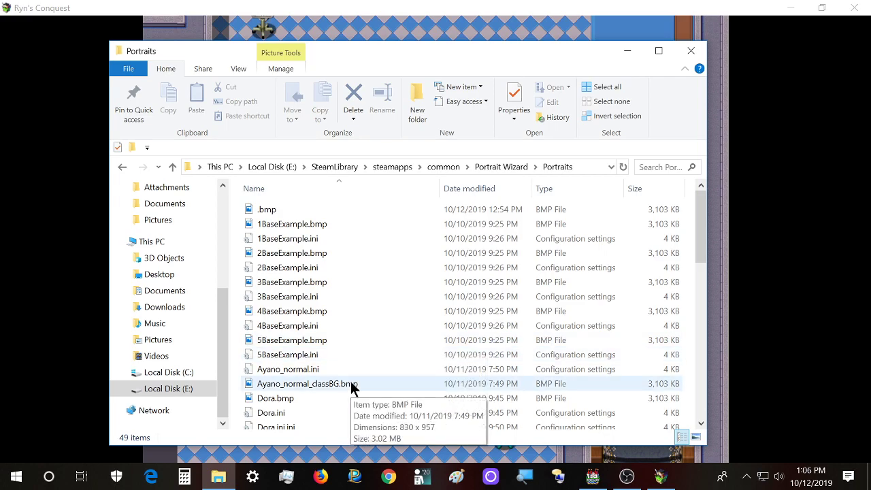
{"action": "left_click", "coordinate": [628, 50]}
View choice 3's portrait again and choice 4's portrait in the running playtest
{"action": "key", "text": "Down"}
{"action": "key", "text": "Down"}
{"action": "key", "text": "Return"}
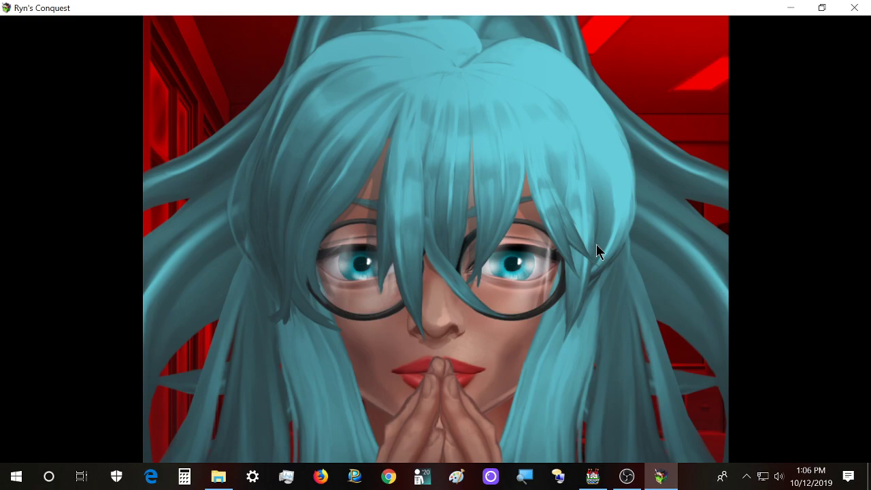
{"action": "key", "text": "Return"}
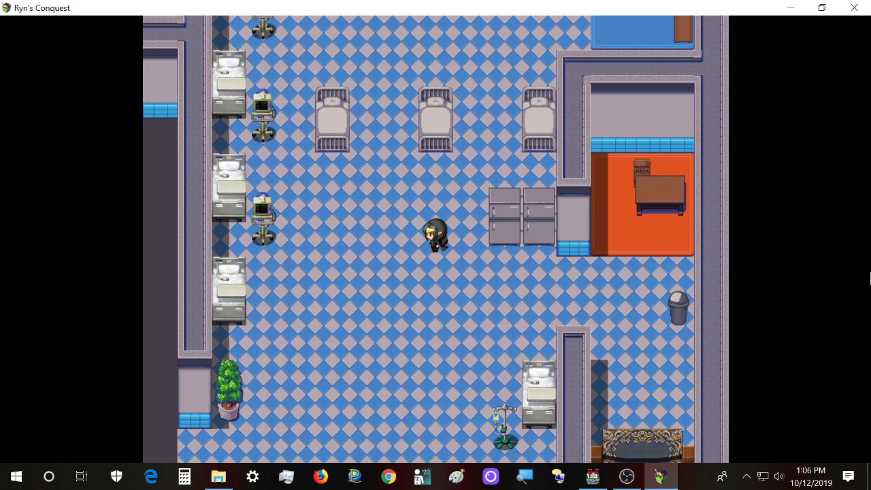
{"action": "key", "text": "Down"}
{"action": "key", "text": "Down"}
{"action": "key", "text": "Down"}
{"action": "key", "text": "Return"}
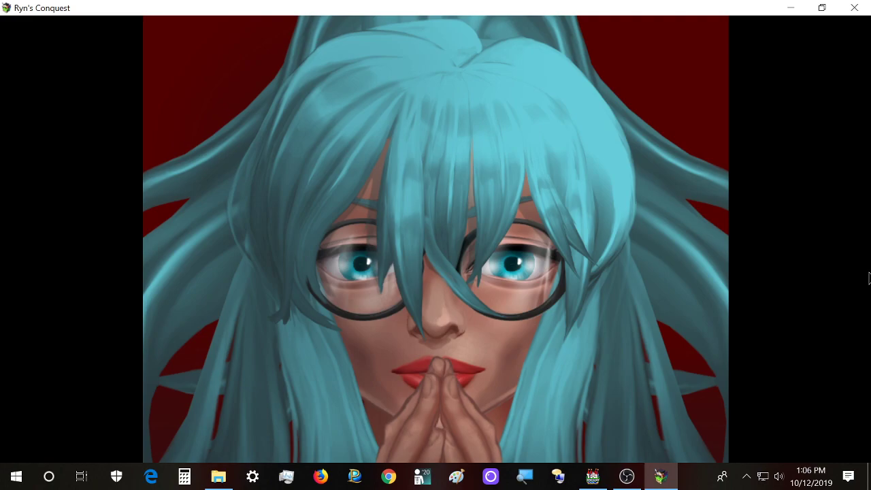
View the portraits for choices 5 and 6 in the playtest
{"action": "key", "text": "Return"}
{"action": "key", "text": "Down"}
{"action": "key", "text": "Down"}
{"action": "key", "text": "Down"}
{"action": "key", "text": "Down"}
{"action": "key", "text": "Return"}
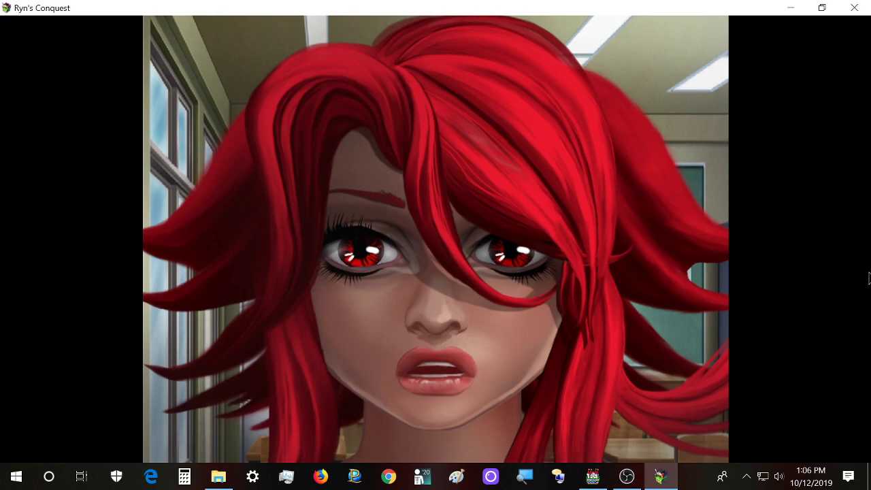
{"action": "key", "text": "Return"}
{"action": "key", "text": "Up"}
{"action": "key", "text": "Return"}
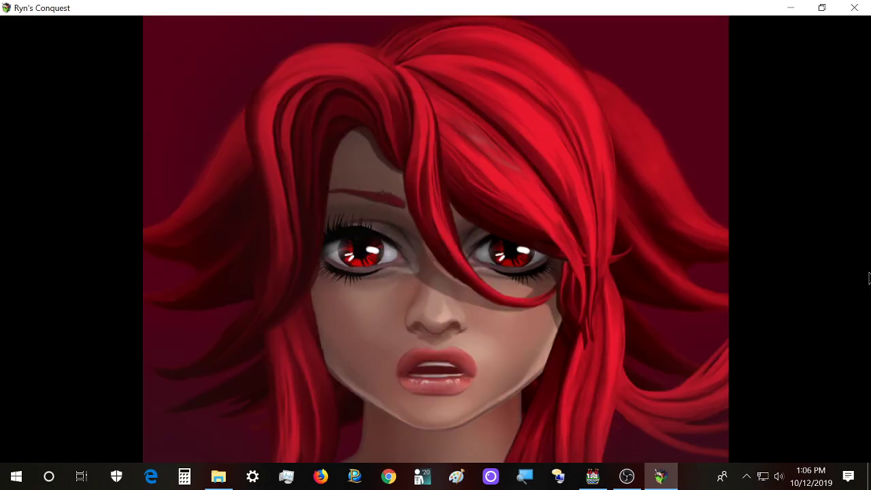
Display choice 6's portrait several more times in the playtest to examine how it renders
{"action": "key", "text": "Return"}
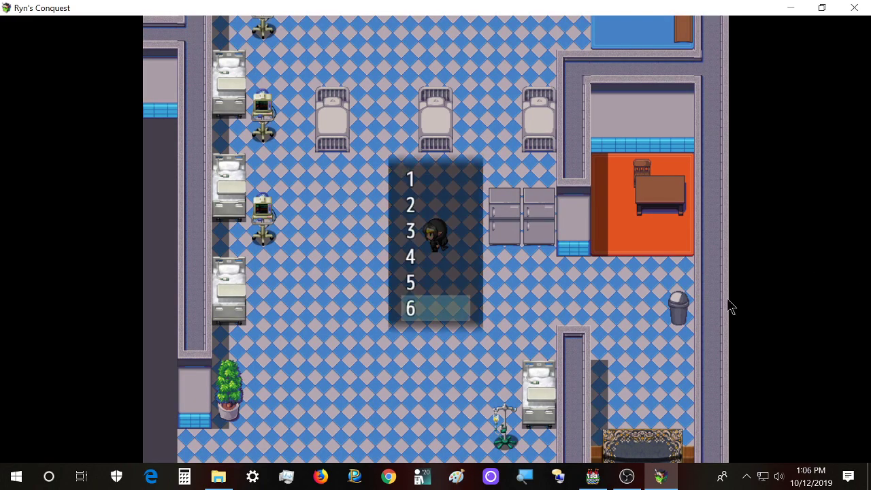
{"action": "key", "text": "Return"}
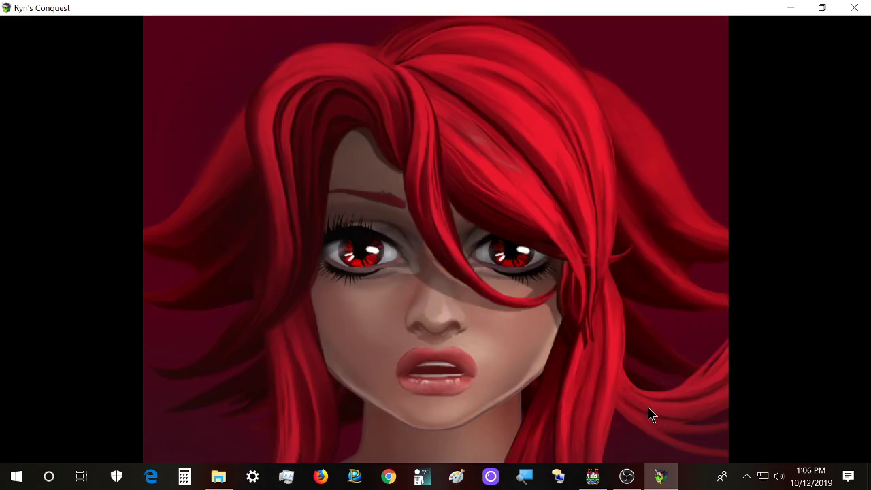
{"action": "key", "text": "Return"}
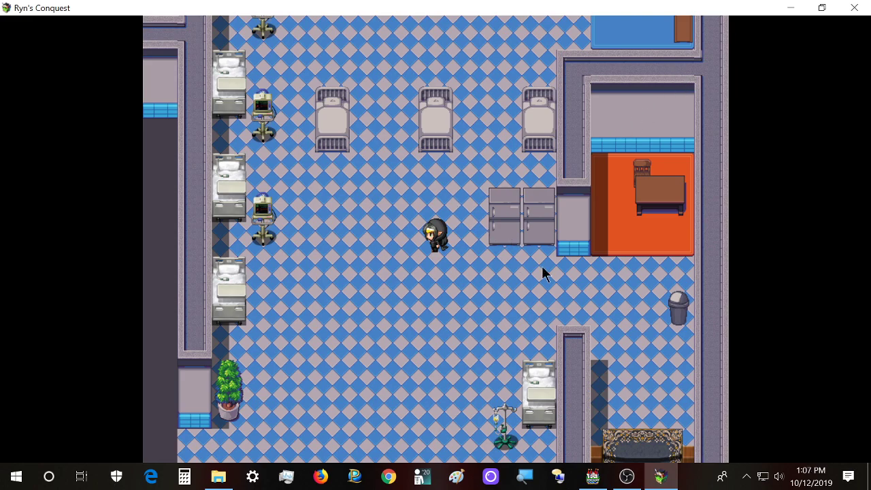
{"action": "key", "text": "Return"}
{"action": "key", "text": "Up"}
{"action": "key", "text": "Return"}
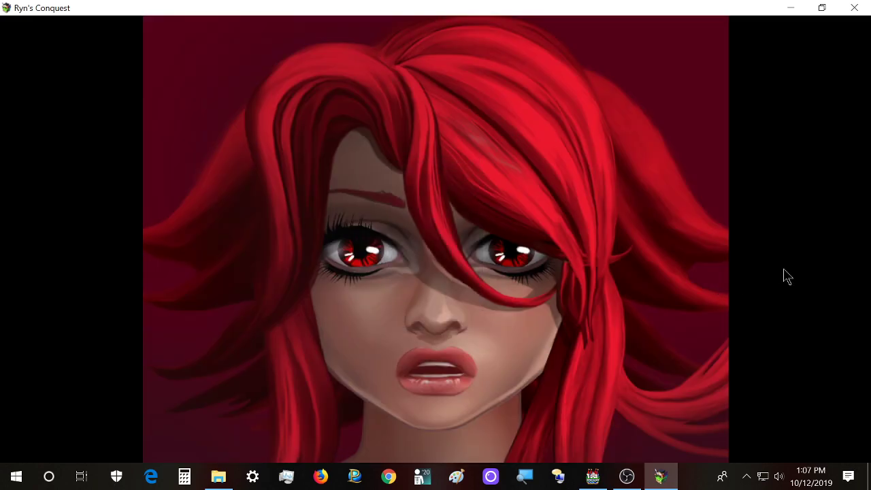
{"action": "key", "text": "Return"}
{"action": "key", "text": "Return"}
{"action": "key", "text": "Up"}
{"action": "key", "text": "Return"}
{"action": "key", "text": "Return"}
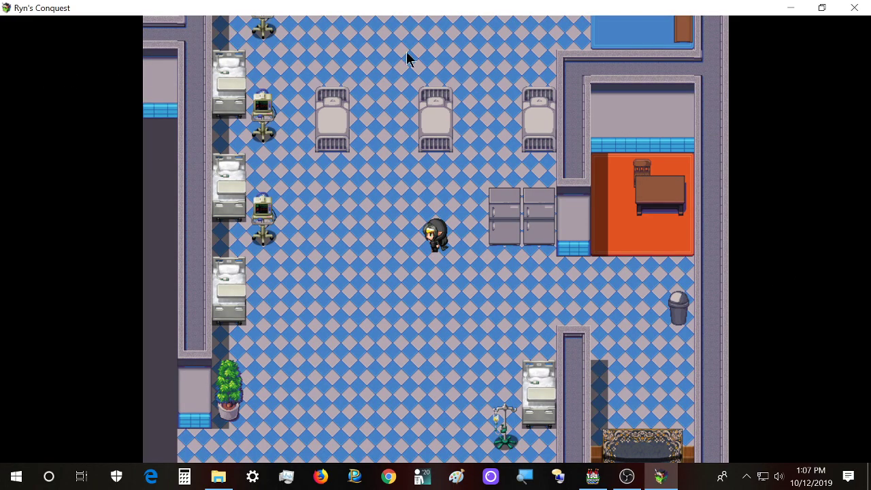
{"action": "key", "text": "Return"}
{"action": "key", "text": "Up"}
{"action": "key", "text": "Return"}
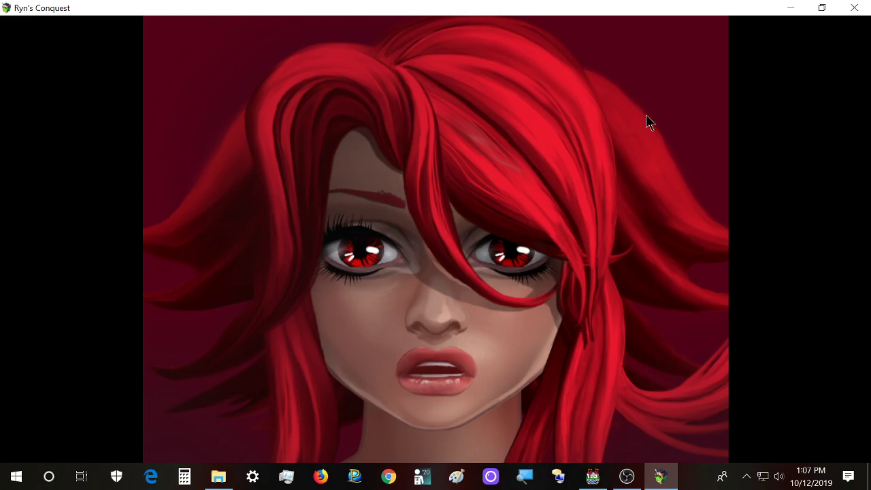
{"action": "key", "text": "Return"}
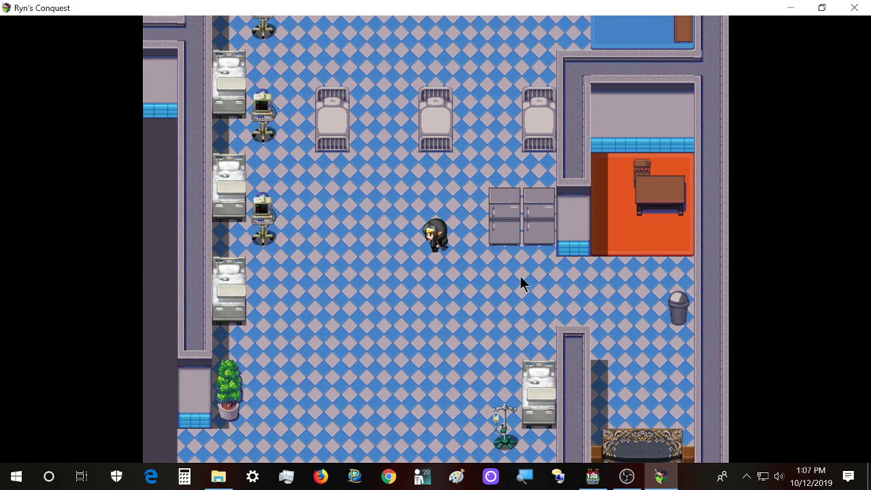
End the playtest, reopen EV489 and set the blend mode of choice 2's Show Picture command to Multiply
{"action": "left_click", "coordinate": [854, 8]}
{"action": "double_click", "coordinate": [285, 230]}
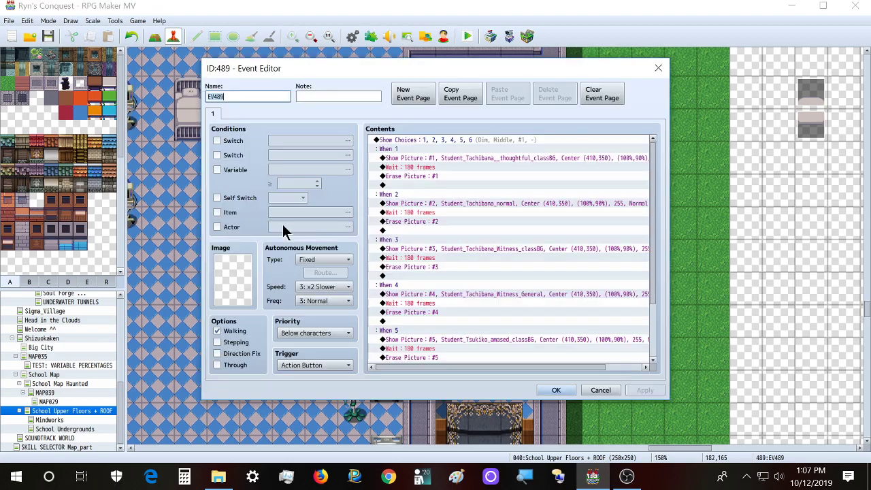
{"action": "double_click", "coordinate": [482, 203]}
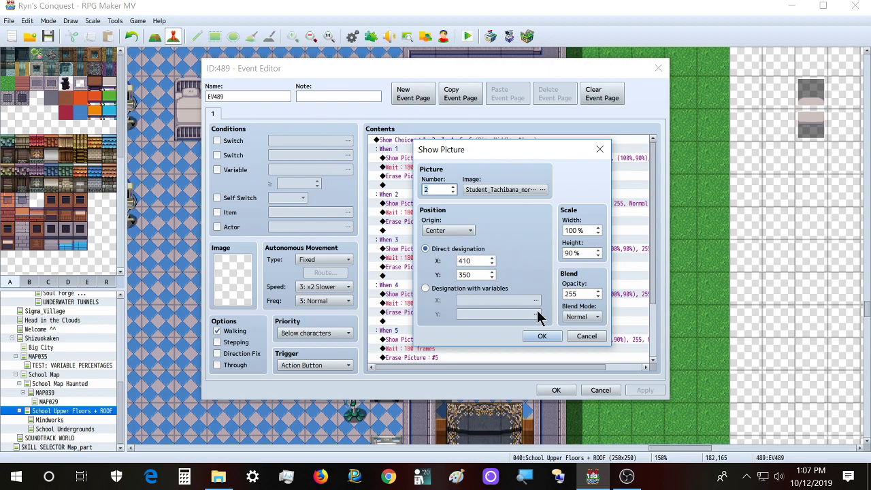
{"action": "left_click", "coordinate": [576, 318]}
{"action": "left_click", "coordinate": [591, 348]}
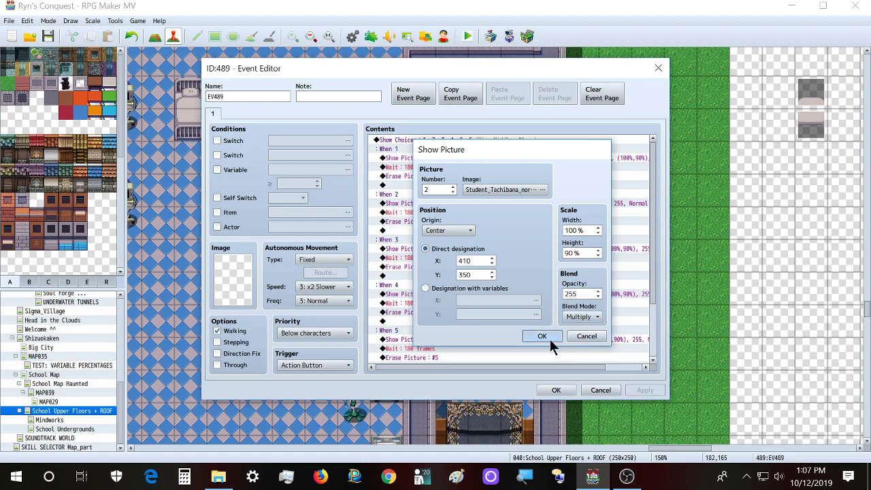
{"action": "left_click", "coordinate": [548, 338]}
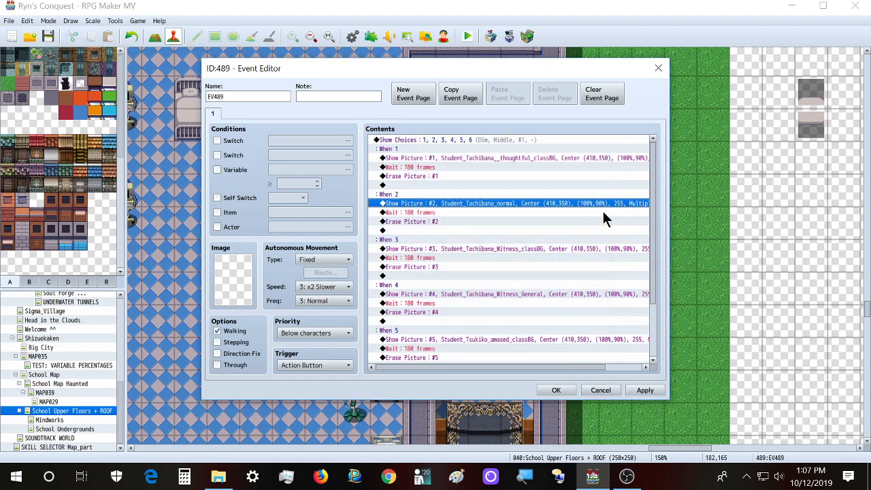
Apply the changes to EV489, close it, save the project and launch another playtest
{"action": "left_click", "coordinate": [646, 391]}
{"action": "left_click", "coordinate": [556, 390]}
{"action": "left_click", "coordinate": [467, 36]}
{"action": "left_click", "coordinate": [396, 250]}
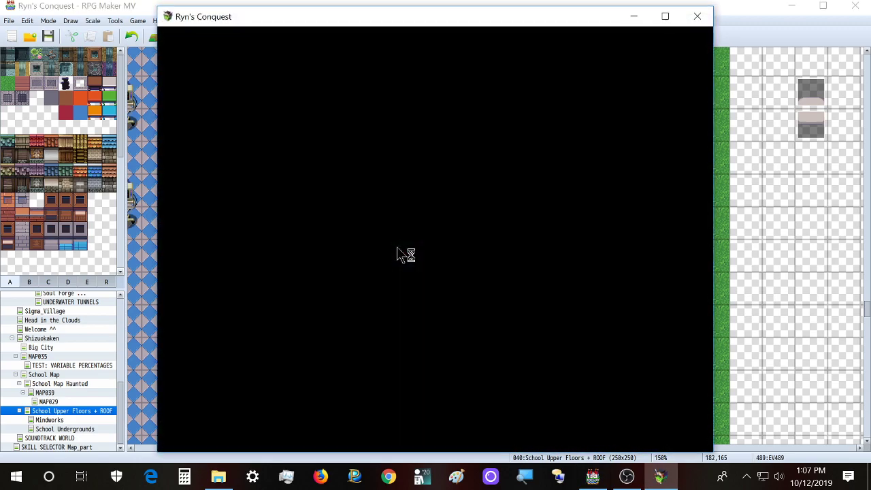
Maximize the playtest, continue the saved game and display choice 2's portrait twice to examine its Multiply blending
{"action": "double_click", "coordinate": [464, 22]}
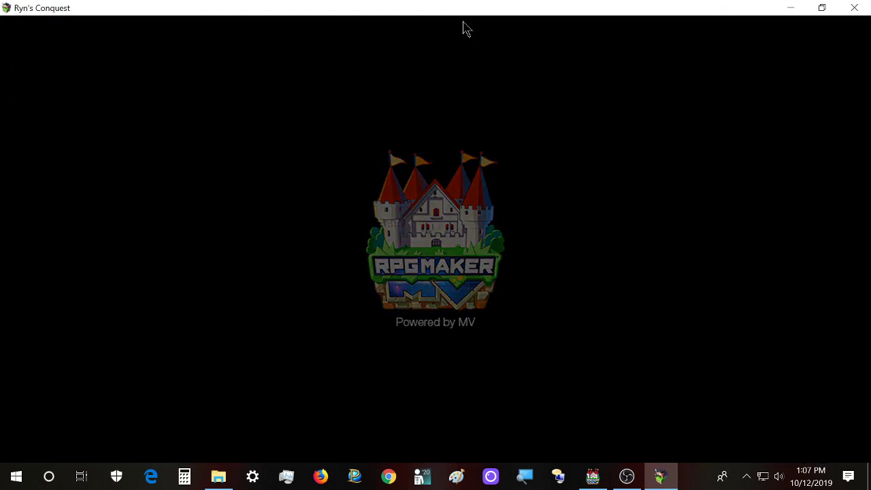
{"action": "key", "text": "Return"}
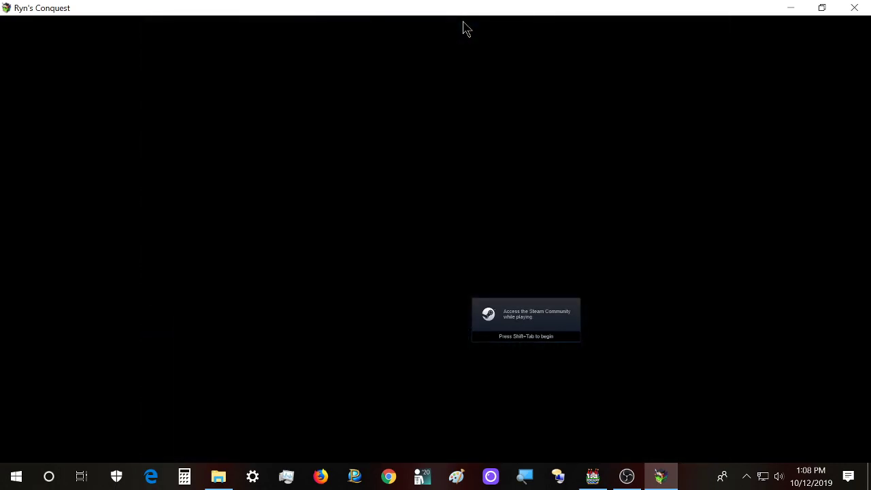
{"action": "key", "text": "Return"}
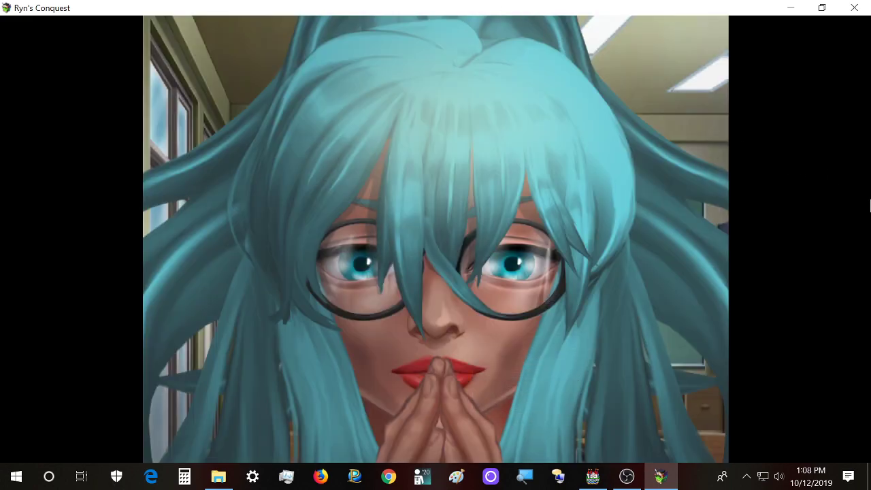
{"action": "key", "text": "Down"}
{"action": "key", "text": "Return"}
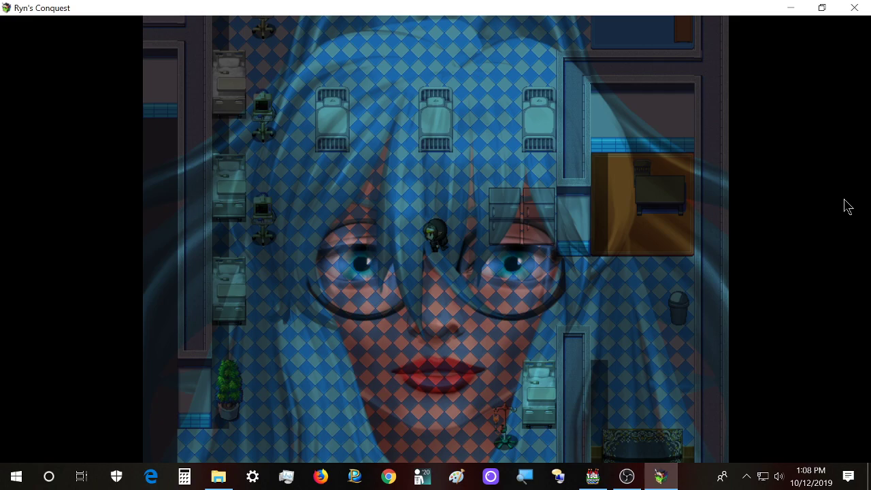
{"action": "key", "text": "Return"}
{"action": "key", "text": "Down"}
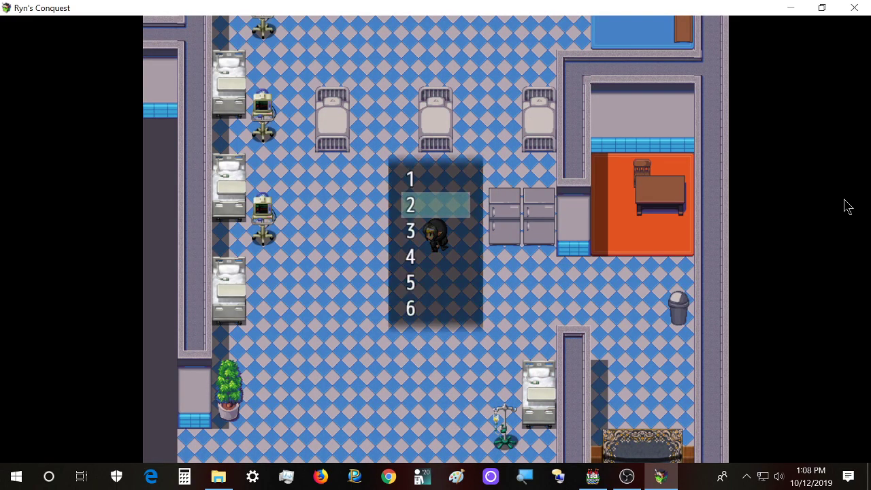
{"action": "key", "text": "Return"}
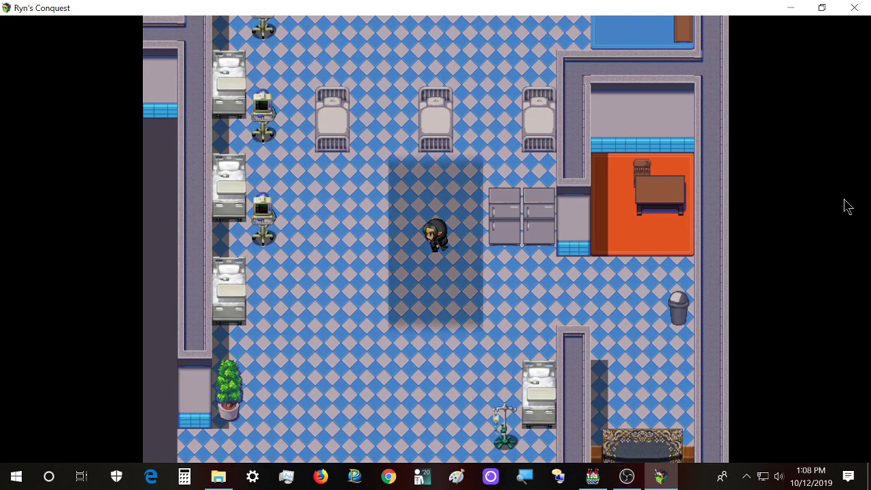
{"action": "key", "text": "Return"}
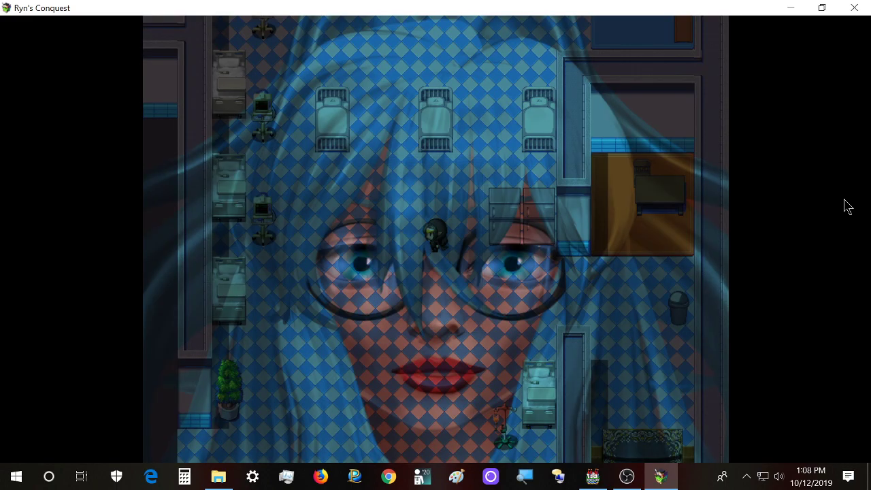
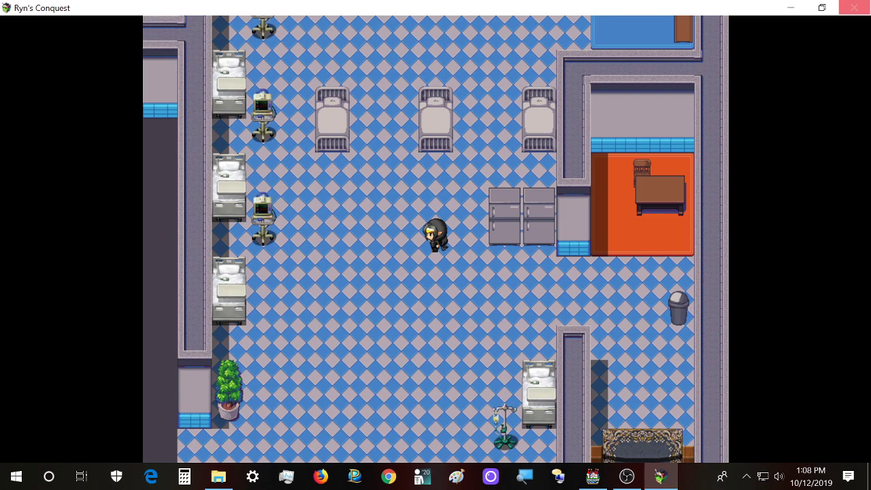
End the playtest, reopen EV489 and copy choice 2's Multiply Show Picture command to the empty line below End
{"action": "left_click", "coordinate": [853, 8]}
{"action": "double_click", "coordinate": [320, 228]}
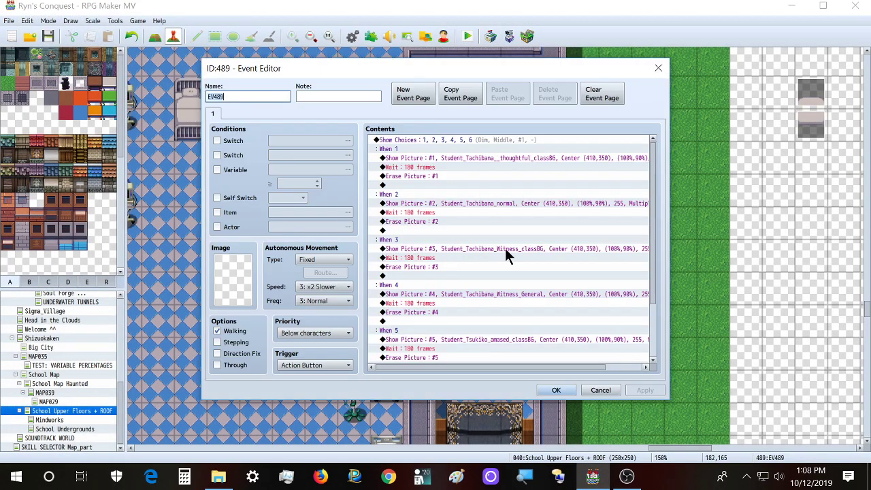
{"action": "left_click", "coordinate": [529, 202]}
{"action": "scroll", "coordinate": [449, 356], "scroll_direction": "down", "scroll_amount": 3}
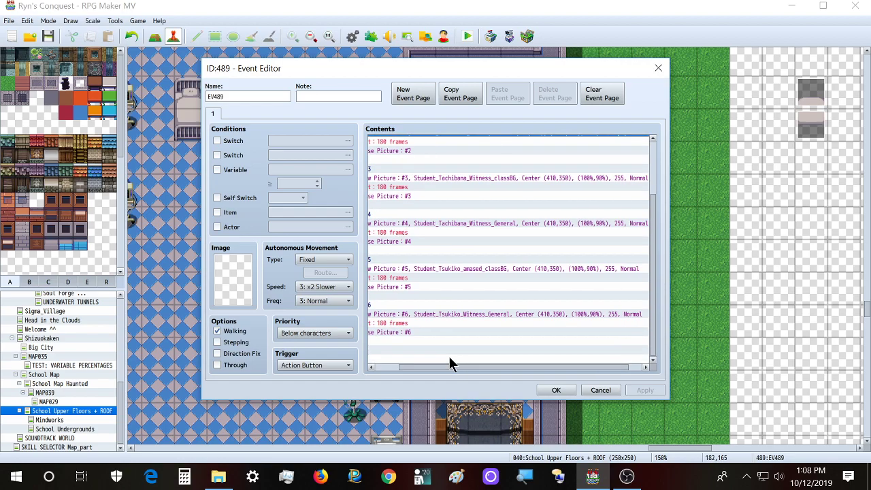
{"action": "left_click", "coordinate": [405, 359]}
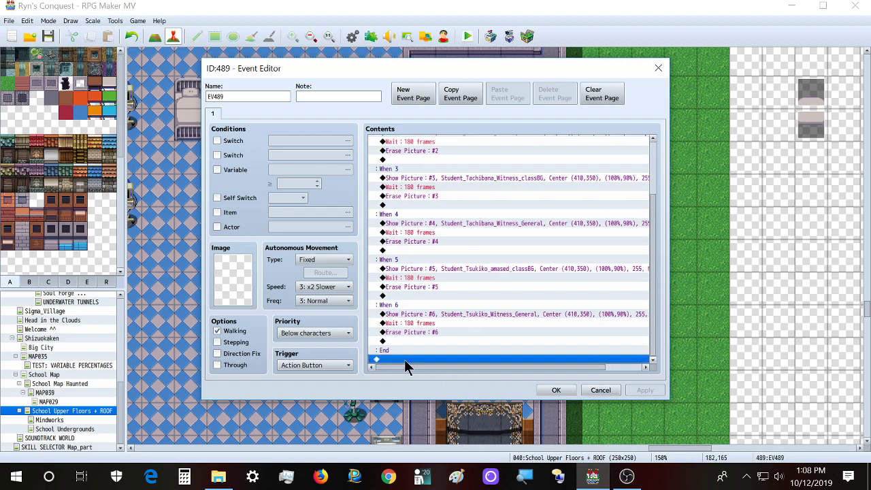
{"action": "key", "text": "ctrl+v"}
Set the blend mode of the Show Picture command under choice 2 to Normal
{"action": "scroll", "coordinate": [452, 341], "scroll_direction": "up", "scroll_amount": 5}
{"action": "left_click", "coordinate": [472, 203]}
{"action": "double_click", "coordinate": [472, 202]}
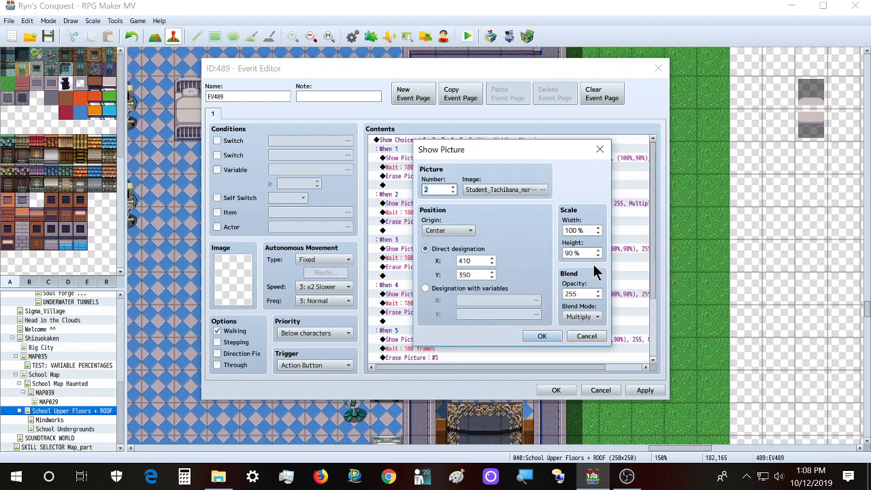
{"action": "left_click", "coordinate": [582, 316]}
{"action": "left_click", "coordinate": [583, 325]}
{"action": "left_click", "coordinate": [542, 336]}
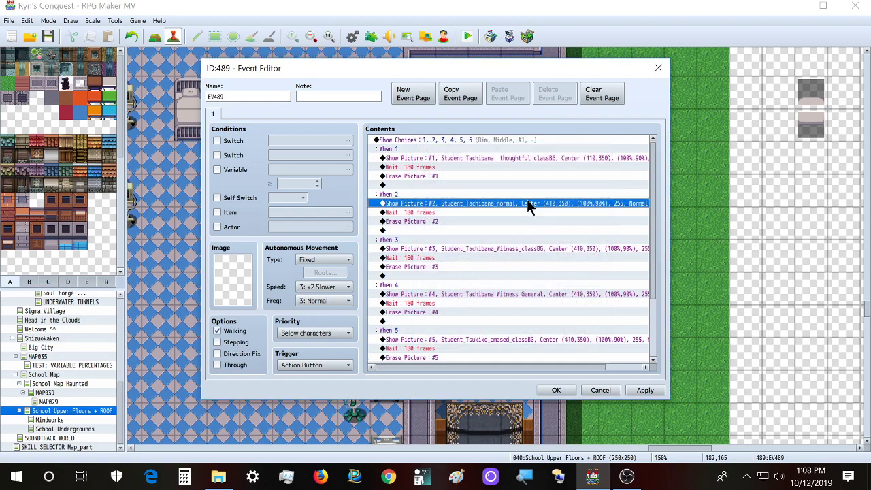
Copy the Show Picture commands of choices 1 and 2 below End, placing them above the Multiply copy
{"action": "left_click", "coordinate": [534, 158]}
{"action": "scroll", "coordinate": [440, 247], "scroll_direction": "down", "scroll_amount": 3}
{"action": "left_click", "coordinate": [426, 350]}
{"action": "scroll", "coordinate": [461, 258], "scroll_direction": "up", "scroll_amount": 3}
{"action": "left_click", "coordinate": [460, 203]}
{"action": "scroll", "coordinate": [428, 317], "scroll_direction": "down", "scroll_amount": 3}
{"action": "left_click", "coordinate": [428, 345]}
{"action": "left_click", "coordinate": [428, 349]}
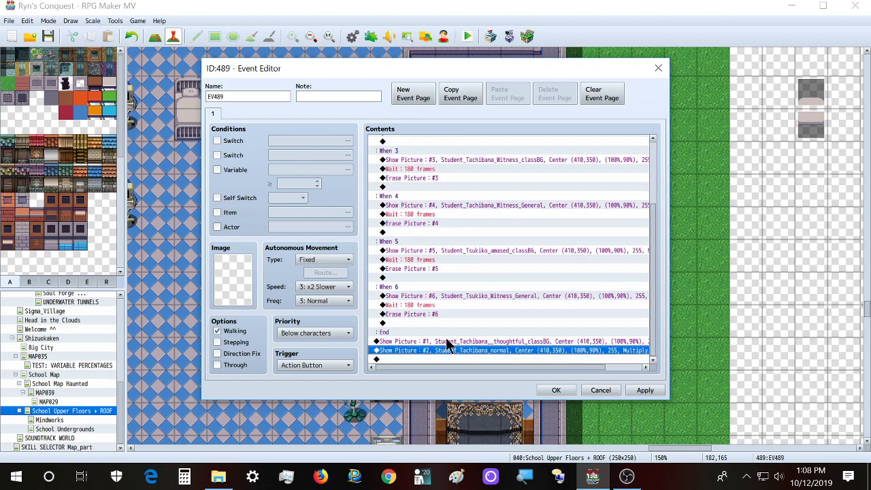
{"action": "key", "text": "ctrl+v"}
Add copies of choice 3's and choice 4's Show Picture commands to the list below End
{"action": "scroll", "coordinate": [458, 170], "scroll_direction": "up", "scroll_amount": 1}
{"action": "left_click", "coordinate": [430, 188]}
{"action": "scroll", "coordinate": [427, 335], "scroll_direction": "down", "scroll_amount": 1}
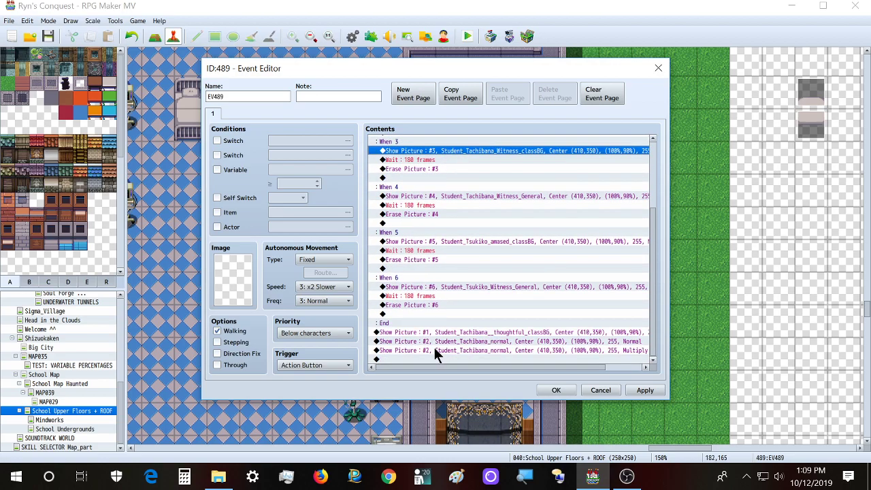
{"action": "left_click", "coordinate": [435, 350]}
{"action": "key", "text": "ctrl+v"}
{"action": "left_click", "coordinate": [449, 241]}
{"action": "left_click", "coordinate": [452, 196]}
{"action": "scroll", "coordinate": [417, 327], "scroll_direction": "down", "scroll_amount": 1}
{"action": "left_click", "coordinate": [422, 348]}
{"action": "key", "text": "ctrl+v"}
Add copies of choice 5's and choice 6's Show Picture commands to the list below End
{"action": "left_click", "coordinate": [441, 232]}
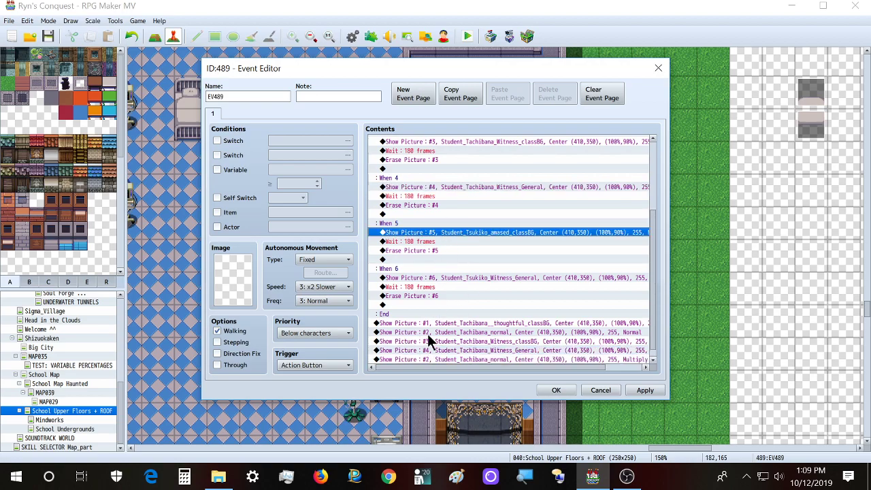
{"action": "scroll", "coordinate": [432, 352], "scroll_direction": "down", "scroll_amount": 1}
{"action": "left_click", "coordinate": [433, 347]}
{"action": "key", "text": "ctrl+v"}
{"action": "left_click", "coordinate": [445, 266]}
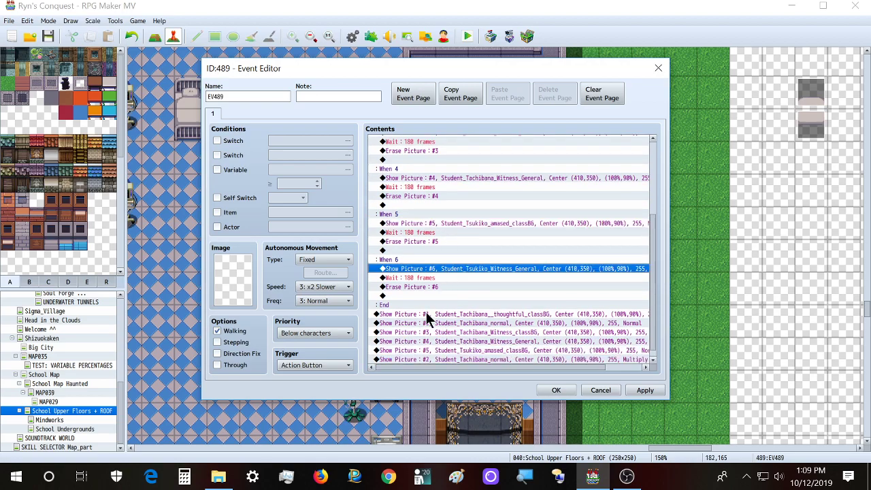
{"action": "scroll", "coordinate": [426, 311], "scroll_direction": "down", "scroll_amount": 1}
{"action": "left_click", "coordinate": [436, 350]}
{"action": "key", "text": "ctrl+v"}
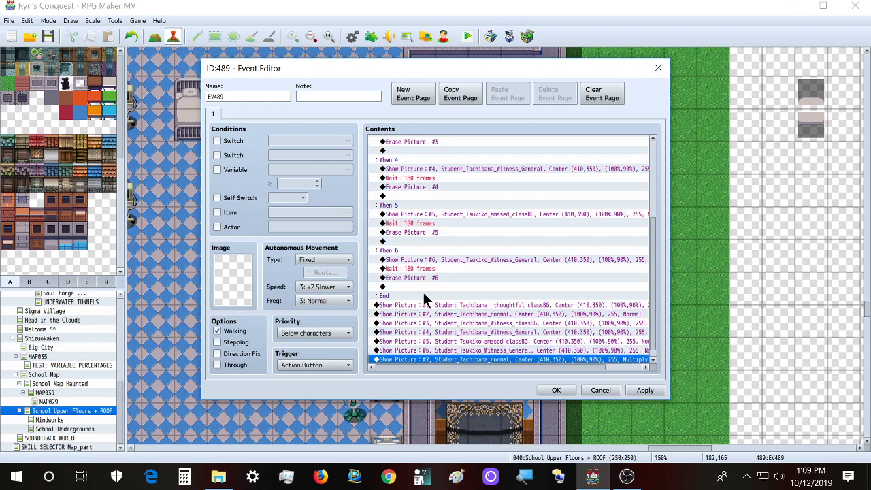
{"action": "scroll", "coordinate": [463, 324], "scroll_direction": "down", "scroll_amount": 1}
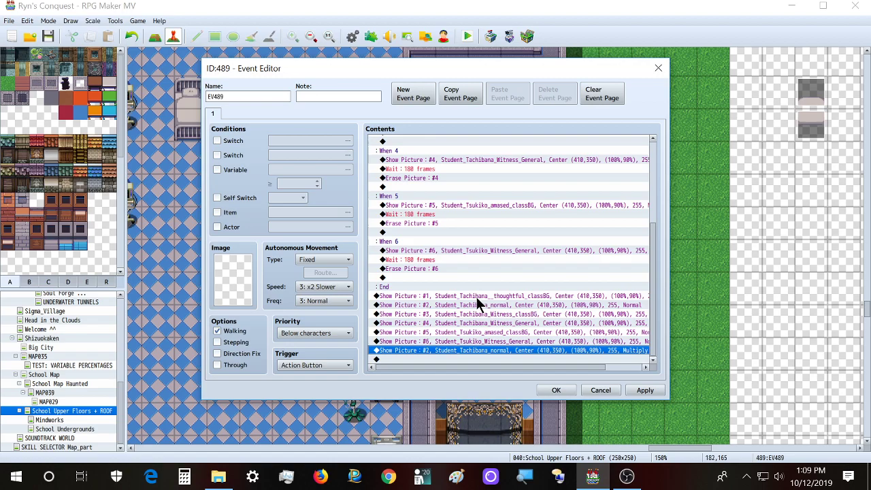
{"action": "scroll", "coordinate": [416, 280], "scroll_direction": "up", "scroll_amount": 2}
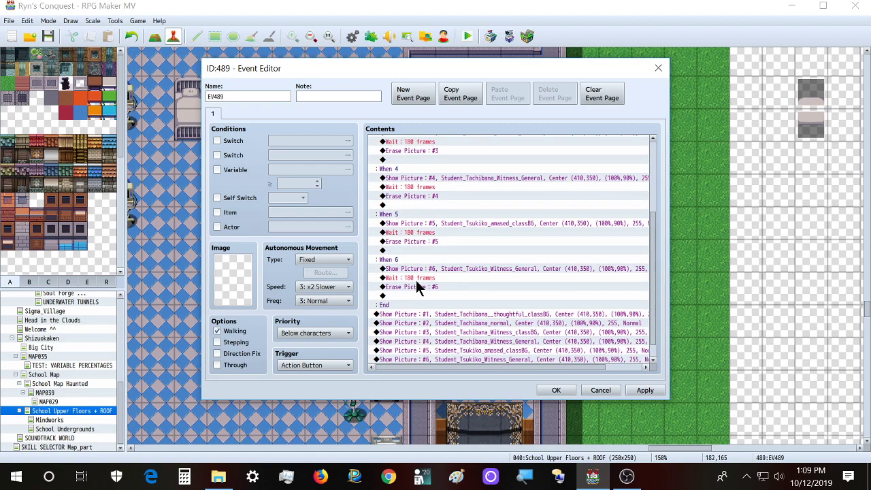
{"action": "scroll", "coordinate": [416, 279], "scroll_direction": "down", "scroll_amount": 2}
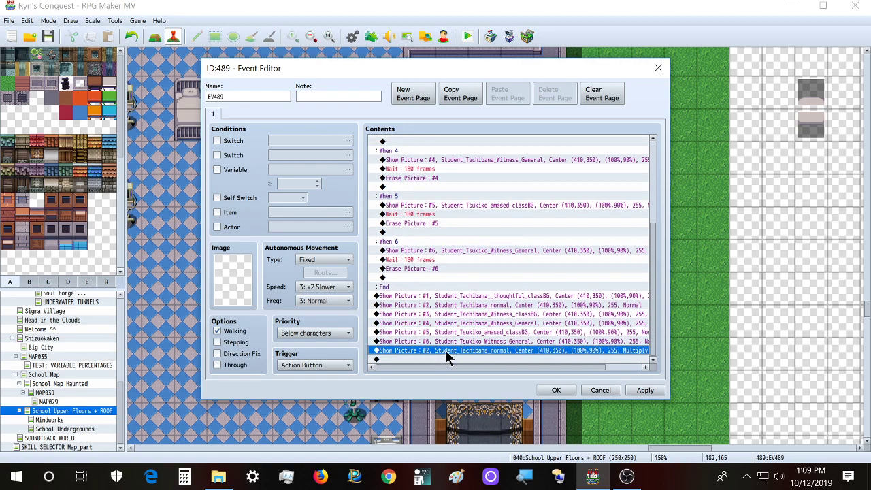
Delete the extra Multiply copy of picture #2 and duplicate the six Show Picture commands beneath the first set
{"action": "key", "text": "Delete"}
{"action": "left_click", "coordinate": [445, 350]}
{"action": "left_click", "coordinate": [449, 305], "text": "shift"}
{"action": "key", "text": "ctrl+c"}
{"action": "left_click", "coordinate": [434, 360]}
{"action": "key", "text": "ctrl+v"}
Set the blend mode of pictures #1 and #2 in the duplicated set to Multiply
{"action": "double_click", "coordinate": [443, 306]}
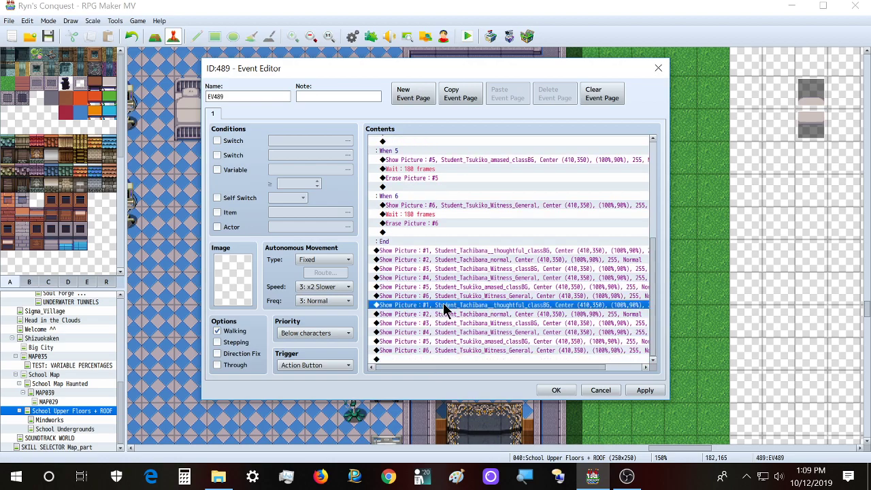
{"action": "left_click", "coordinate": [586, 316]}
{"action": "left_click", "coordinate": [577, 338]}
{"action": "left_click", "coordinate": [542, 336]}
{"action": "left_click", "coordinate": [536, 324]}
{"action": "double_click", "coordinate": [536, 325]}
{"action": "left_click", "coordinate": [583, 316]}
{"action": "left_click", "coordinate": [587, 342]}
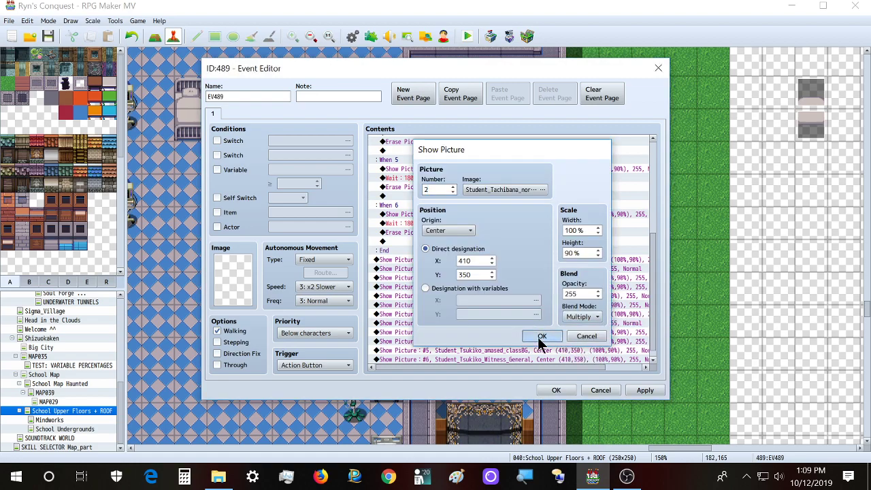
{"action": "left_click", "coordinate": [542, 337]}
Set the blend mode of pictures #3 and #5 in the duplicated set to Multiply
{"action": "double_click", "coordinate": [483, 329]}
{"action": "left_click", "coordinate": [583, 317]}
{"action": "left_click", "coordinate": [586, 342]}
{"action": "left_click", "coordinate": [541, 336]}
{"action": "double_click", "coordinate": [539, 341]}
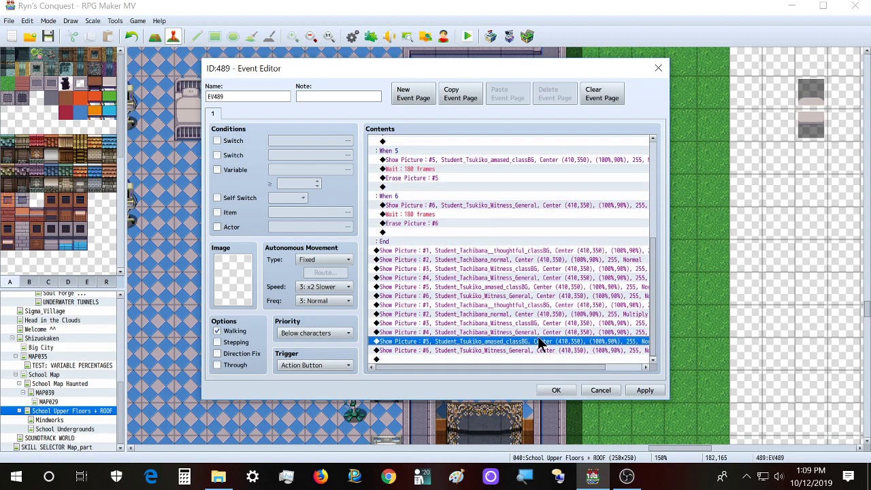
{"action": "left_click", "coordinate": [583, 317]}
{"action": "left_click", "coordinate": [574, 349]}
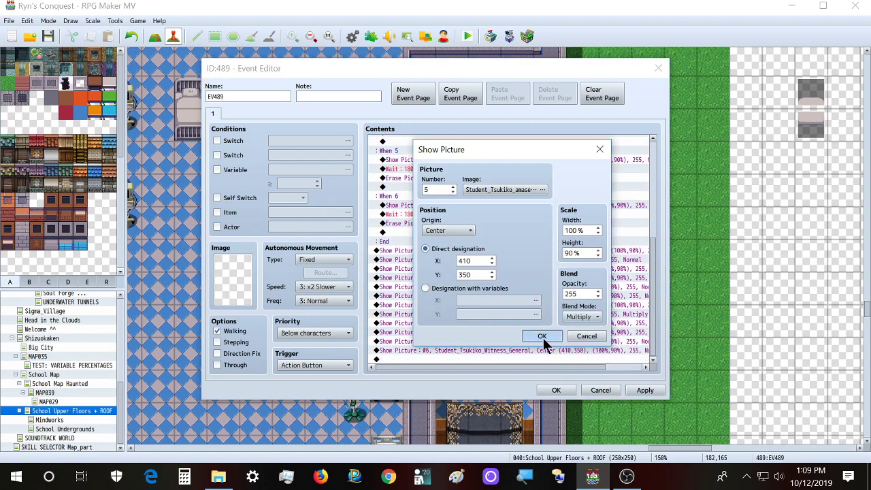
{"action": "left_click", "coordinate": [541, 336]}
Set the blend mode of pictures #4 and #6 in the duplicated set to Multiply
{"action": "left_click", "coordinate": [538, 332]}
{"action": "double_click", "coordinate": [538, 332]}
{"action": "left_click", "coordinate": [583, 316]}
{"action": "left_click", "coordinate": [587, 347]}
{"action": "left_click", "coordinate": [541, 336]}
{"action": "left_click", "coordinate": [541, 349]}
{"action": "double_click", "coordinate": [541, 349]}
{"action": "left_click", "coordinate": [584, 316]}
{"action": "left_click", "coordinate": [584, 350]}
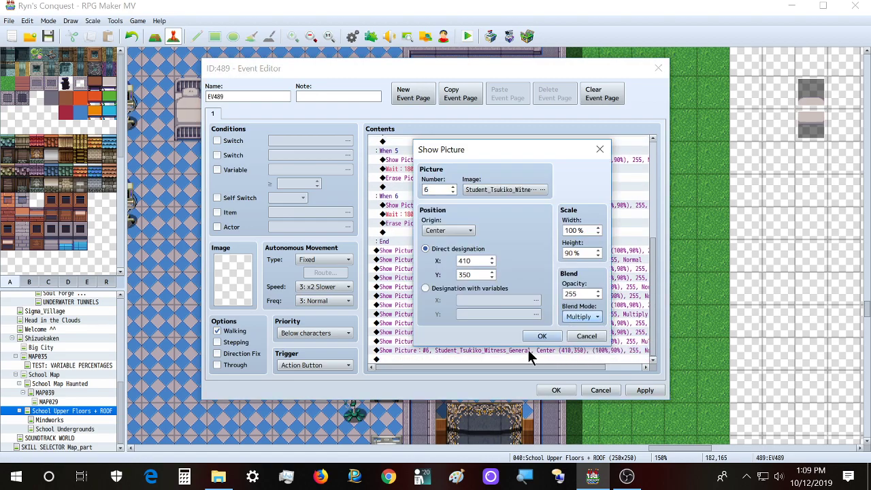
{"action": "left_click", "coordinate": [542, 336]}
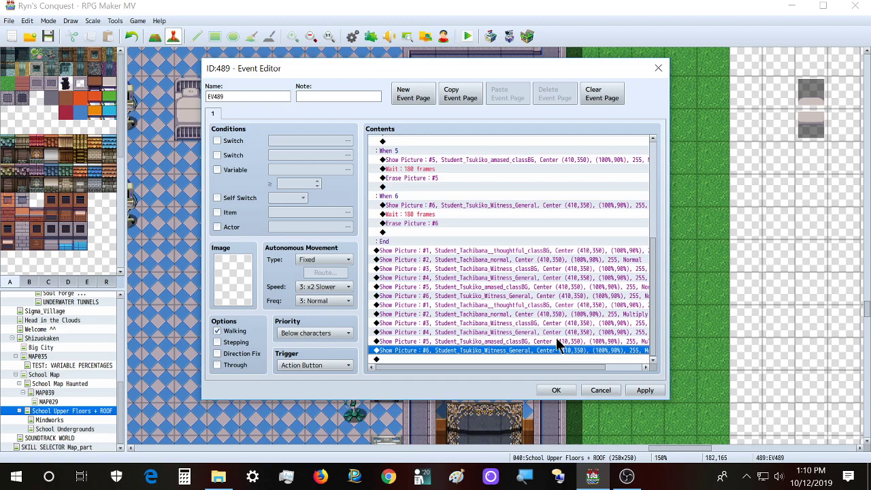
Cut all twelve Show Picture commands below End and close EV489 with its changes accepted
{"action": "left_click", "coordinate": [483, 250], "text": "shift"}
{"action": "key", "text": "Delete"}
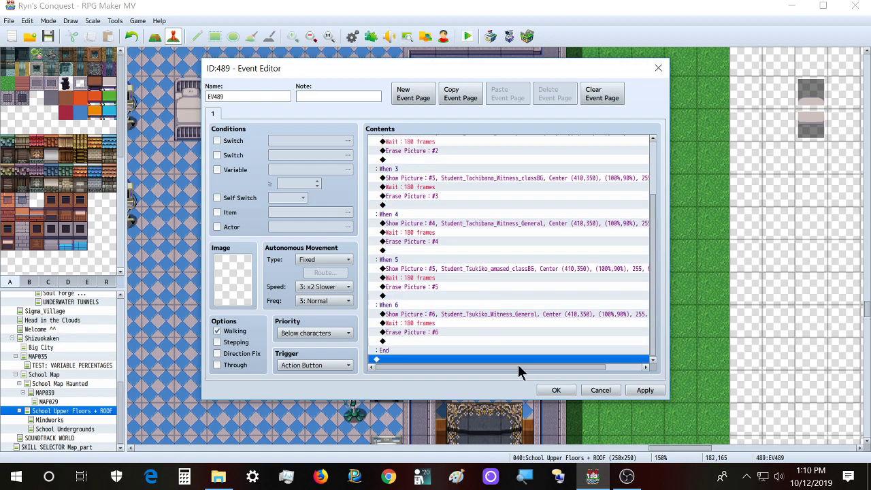
{"action": "left_click", "coordinate": [556, 391]}
Open the FINAL MAP LIBRARY event on the Mindworks map and paste the twelve commands at the end of its contents
{"action": "left_click", "coordinate": [91, 421]}
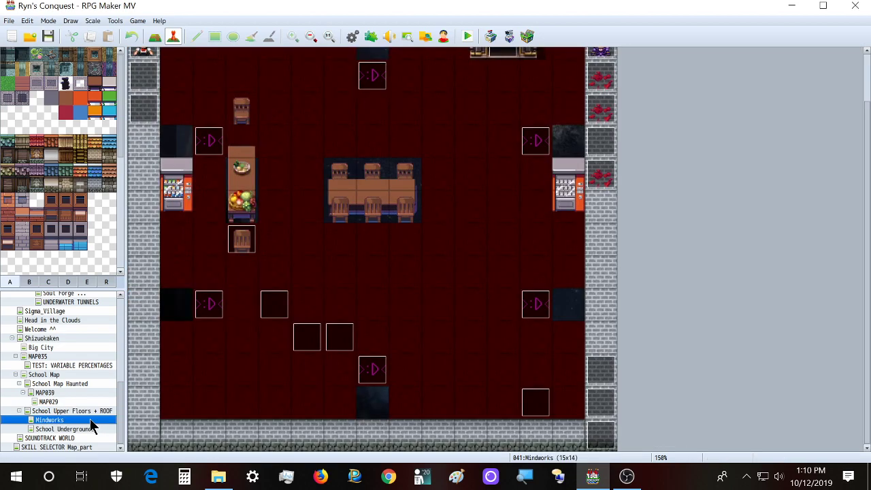
{"action": "double_click", "coordinate": [600, 436]}
{"action": "scroll", "coordinate": [399, 321], "scroll_direction": "down", "scroll_amount": 5}
{"action": "left_click_drag", "start_coordinate": [656, 208], "coordinate": [648, 364]}
{"action": "left_click", "coordinate": [521, 360]}
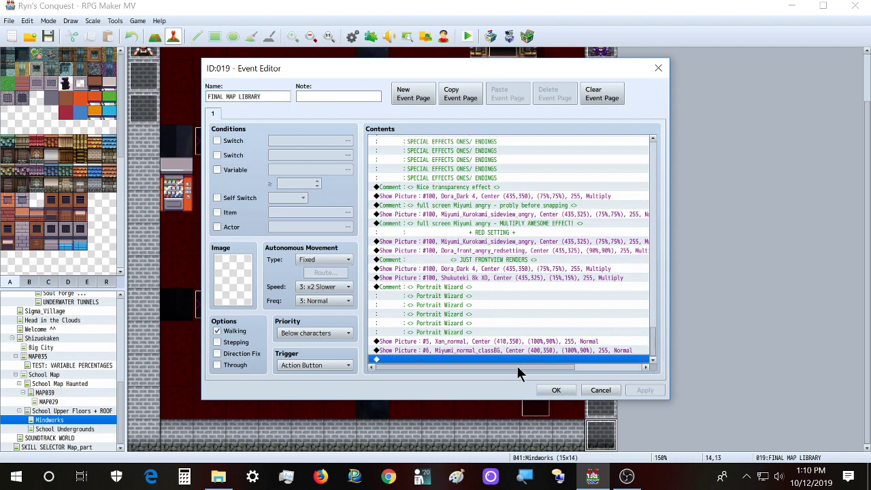
{"action": "key", "text": "ctrl+v"}
Insert a copy of the Portrait Wizard comment above the pasted Student_ Show Picture commands
{"action": "left_click", "coordinate": [452, 252]}
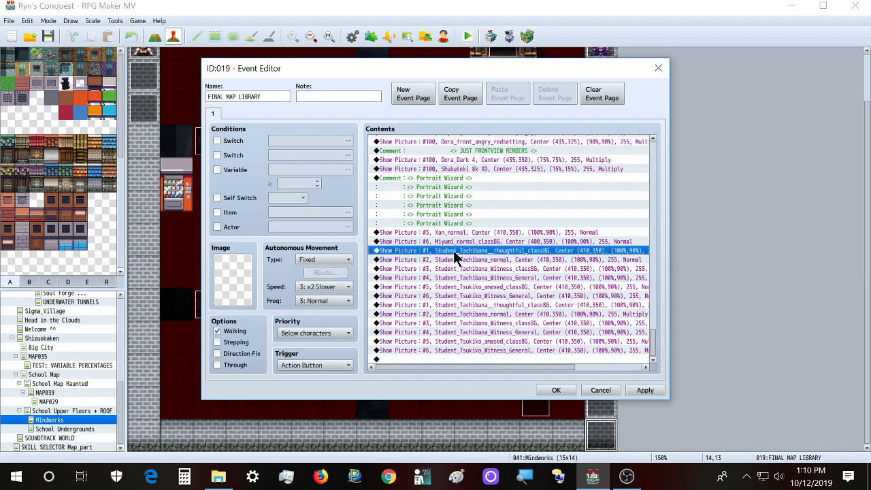
{"action": "double_click", "coordinate": [453, 250]}
{"action": "left_click", "coordinate": [611, 102]}
{"action": "left_click", "coordinate": [444, 176]}
{"action": "left_click", "coordinate": [440, 251]}
{"action": "key", "text": "ctrl+v"}
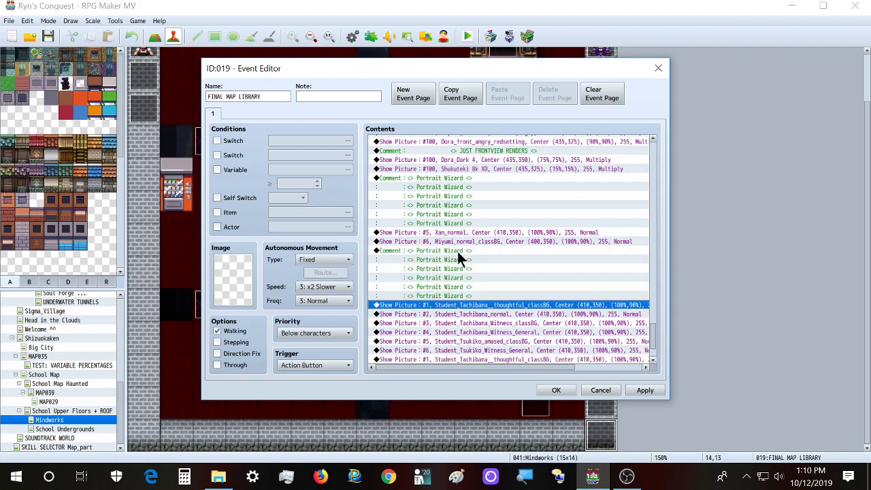
Copy the Miyumi_normal_classBG Show Picture command to the end of the list, removing the copy placed above the Student_ pictures
{"action": "left_click", "coordinate": [495, 241]}
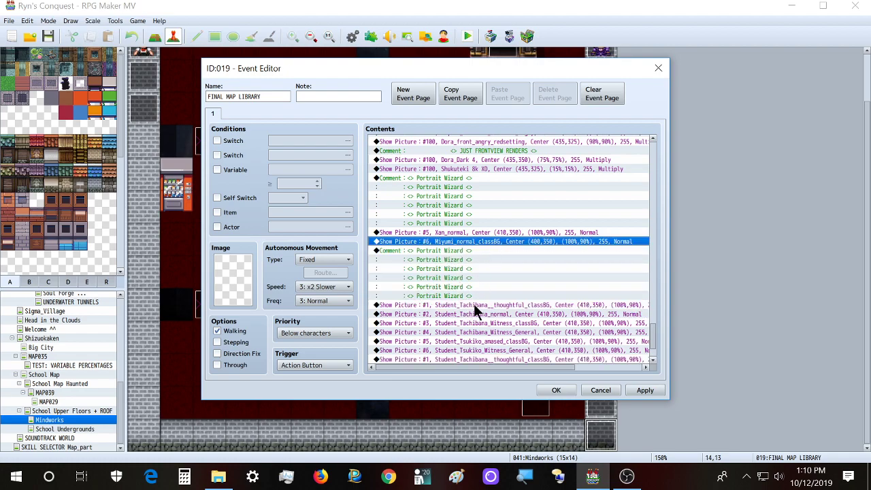
{"action": "key", "text": "ctrl+c"}
{"action": "left_click", "coordinate": [474, 302]}
{"action": "key", "text": "ctrl+v"}
{"action": "left_click", "coordinate": [475, 304]}
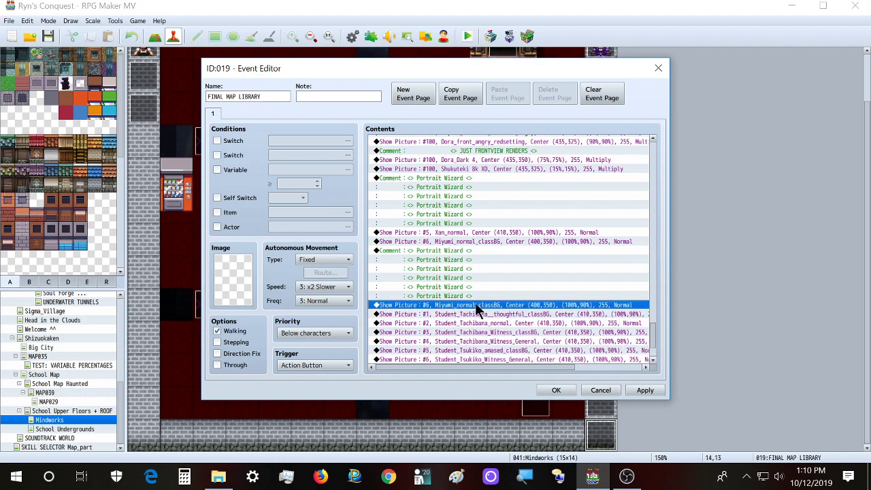
{"action": "scroll", "coordinate": [475, 305], "scroll_direction": "down", "scroll_amount": 3}
{"action": "left_click", "coordinate": [462, 357]}
{"action": "left_click", "coordinate": [466, 232]}
{"action": "key", "text": "Delete"}
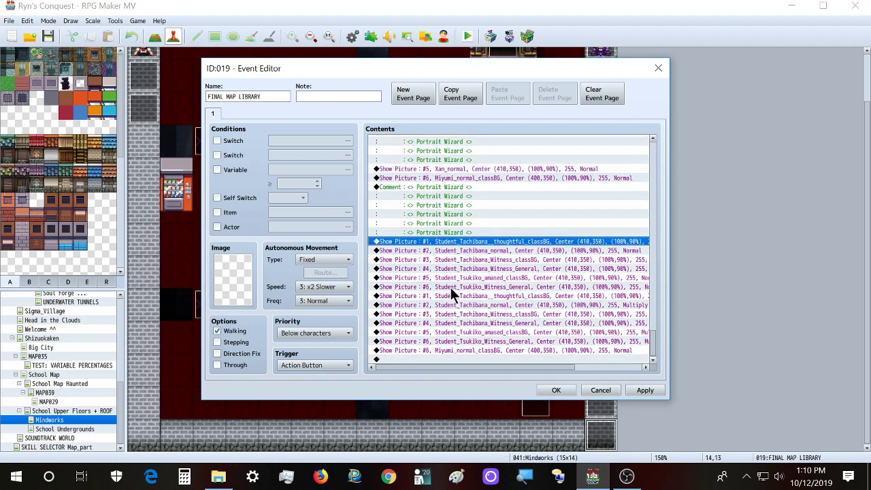
Paste a Miyumi_normal_classBG Show Picture command after the Normal Student_ pictures and set its picture number to 7
{"action": "left_click", "coordinate": [449, 297]}
{"action": "key", "text": "ctrl+v"}
{"action": "double_click", "coordinate": [452, 299]}
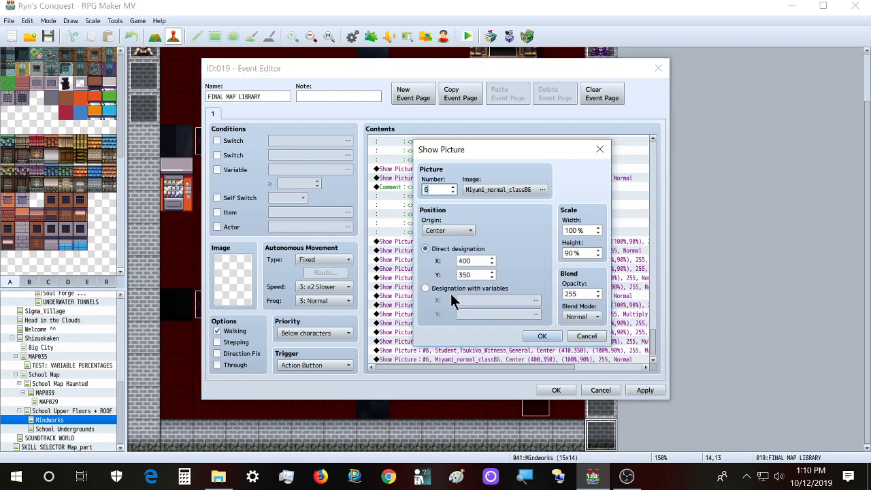
{"action": "key", "text": "Escape"}
{"action": "scroll", "coordinate": [432, 317], "scroll_direction": "down", "scroll_amount": 1}
Set the Miyumi_normal_classBG command at the end of the list to picture number 7 with the Multiply blend mode
{"action": "double_click", "coordinate": [428, 348]}
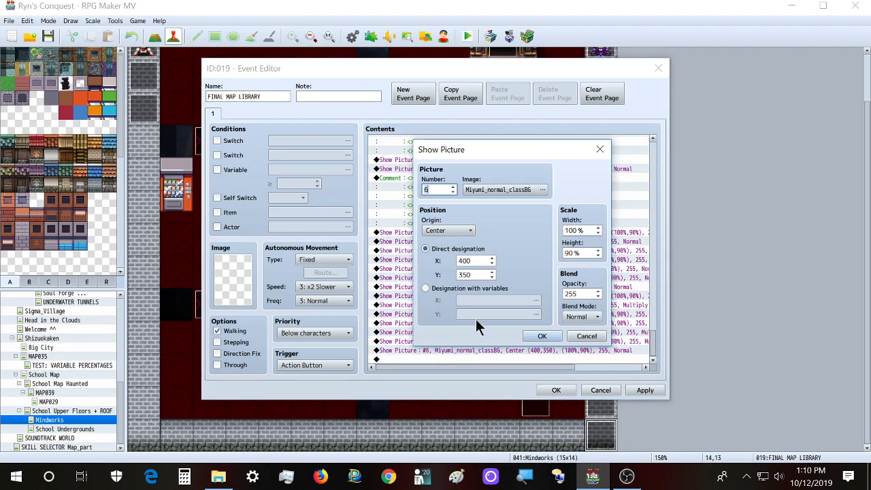
{"action": "type", "text": "7"}
{"action": "key", "text": "Return"}
{"action": "key", "text": "Return"}
{"action": "left_click", "coordinate": [582, 317]}
{"action": "left_click", "coordinate": [582, 350]}
{"action": "left_click", "coordinate": [542, 336]}
Append "Game Characters - Students <>" to the first line of the Portrait Wizard comment above the Student_ pictures and copy the added text
{"action": "scroll", "coordinate": [463, 299], "scroll_direction": "up", "scroll_amount": 1}
{"action": "double_click", "coordinate": [460, 235]}
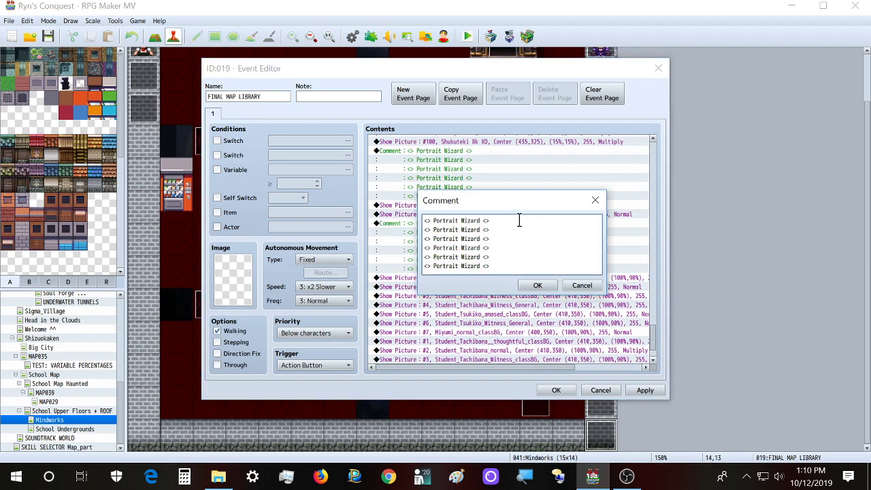
{"action": "type", "text": "Game Characters - Students <>"}
{"action": "left_click_drag", "start_coordinate": [589, 221], "coordinate": [492, 220]}
{"action": "key", "text": "ctrl+c"}
Paste "Game Characters - Students <>" onto the comment's other five Portrait Wizard lines and accept the comment
{"action": "left_click", "coordinate": [496, 229]}
{"action": "key", "text": "ctrl+v"}
{"action": "left_click", "coordinate": [498, 238]}
{"action": "key", "text": "ctrl+v"}
{"action": "left_click", "coordinate": [497, 247]}
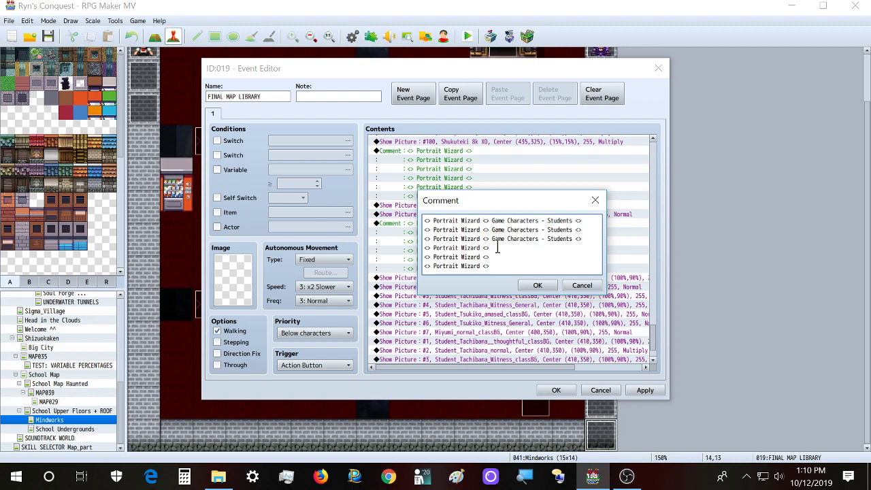
{"action": "key", "text": "ctrl+v"}
{"action": "left_click", "coordinate": [501, 257]}
{"action": "key", "text": "ctrl+v"}
{"action": "left_click", "coordinate": [502, 266]}
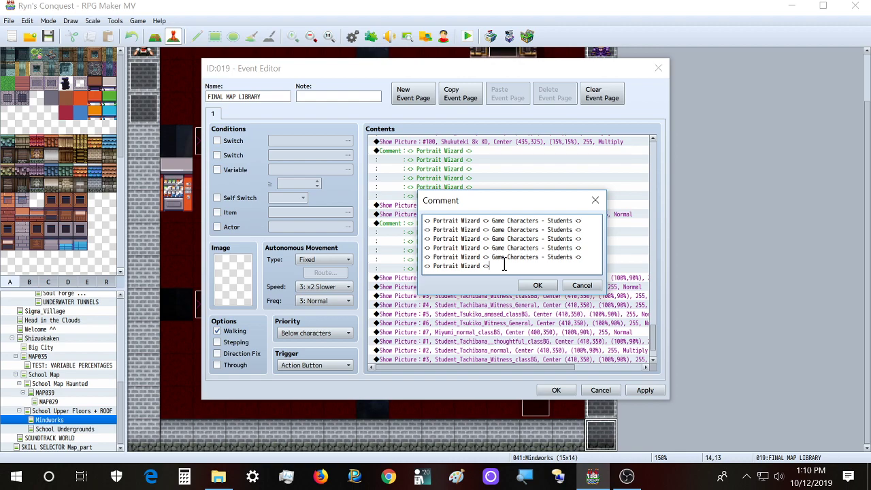
{"action": "key", "text": "ctrl+v"}
{"action": "left_click", "coordinate": [536, 286]}
Start a comment above the first Multiply Student_ picture reading "<> Game Characters - Students <> Multiply Layer Effect"
{"action": "scroll", "coordinate": [537, 279], "scroll_direction": "down", "scroll_amount": 2}
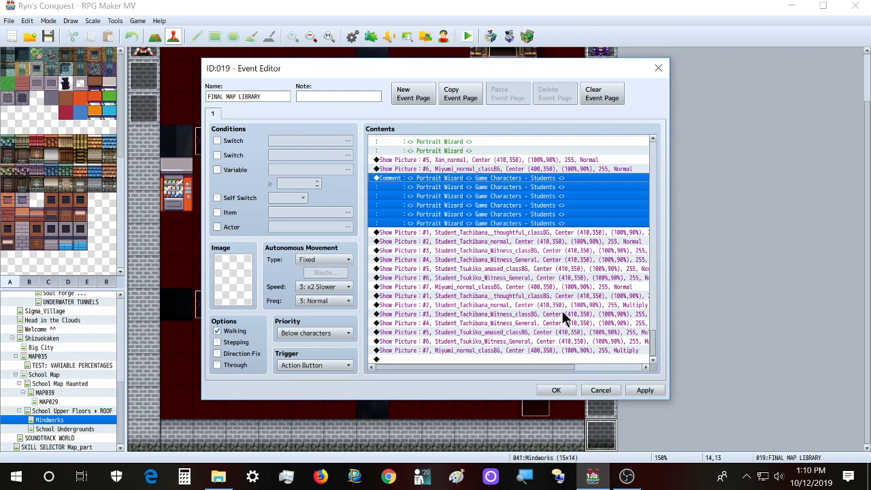
{"action": "left_click", "coordinate": [461, 292]}
{"action": "key", "text": "Insert"}
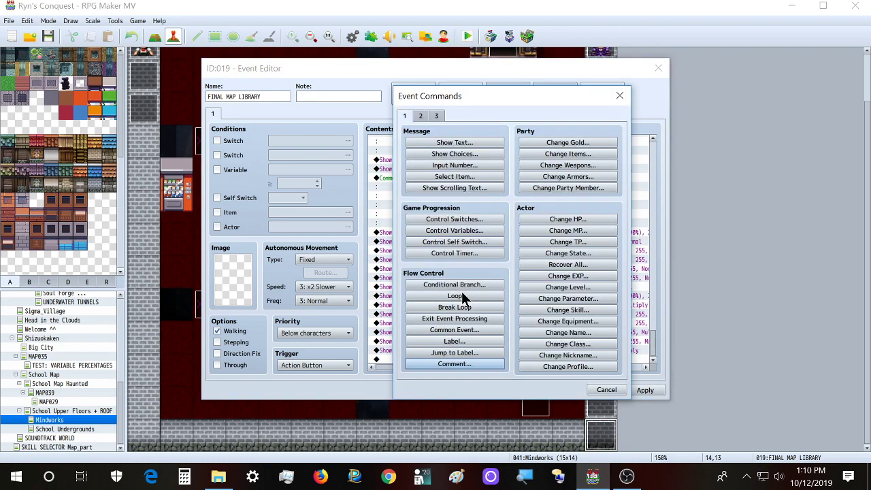
{"action": "left_click", "coordinate": [455, 364]}
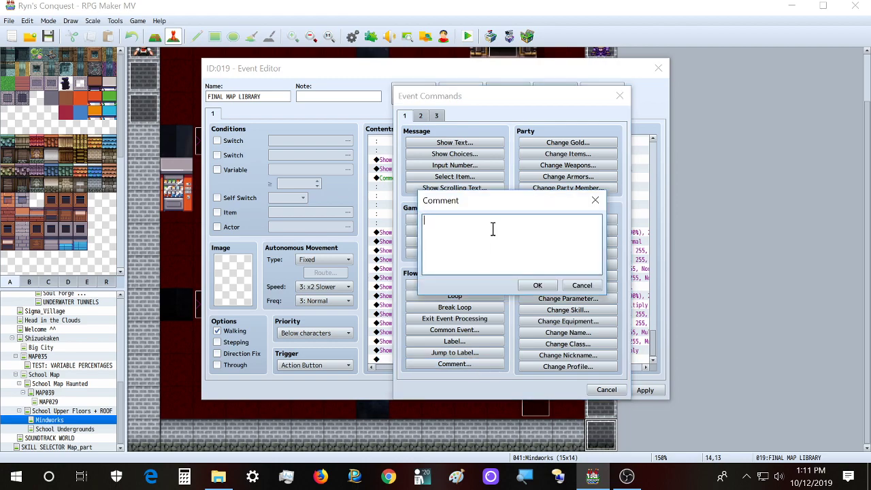
{"action": "key", "text": "ctrl+v"}
{"action": "type", "text": "<>"}
{"action": "left_click", "coordinate": [556, 221]}
{"action": "type", "text": "Multiply Layer Effect"}
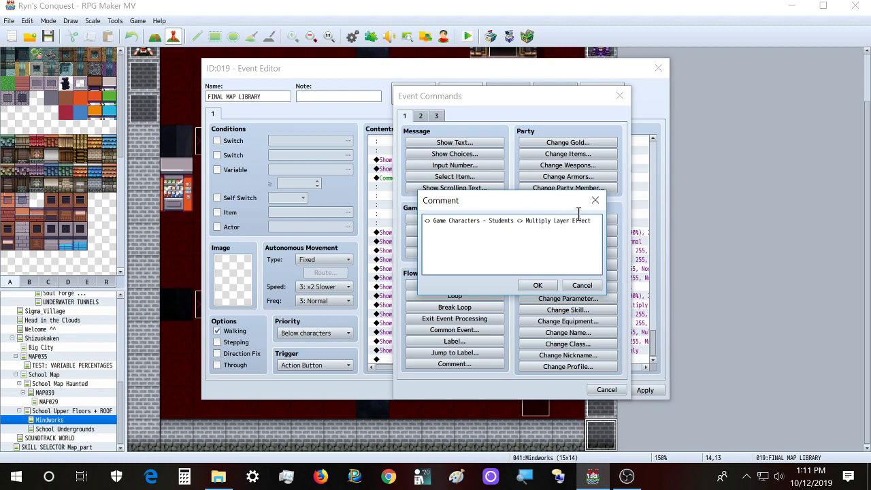
End the Multiply Layer Effect line with "<>", repeat it to fill six lines, and accept the comment
{"action": "left_click_drag", "start_coordinate": [422, 224], "coordinate": [607, 211]}
{"action": "left_click", "coordinate": [596, 223]}
{"action": "type", "text": "<>"}
{"action": "left_click_drag", "start_coordinate": [581, 220], "coordinate": [601, 225]}
{"action": "left_click", "coordinate": [600, 223]}
{"action": "key", "text": "ctrl+v"}
{"action": "key", "text": "ctrl+v"}
{"action": "key", "text": "ctrl+v"}
{"action": "key", "text": "ctrl+v"}
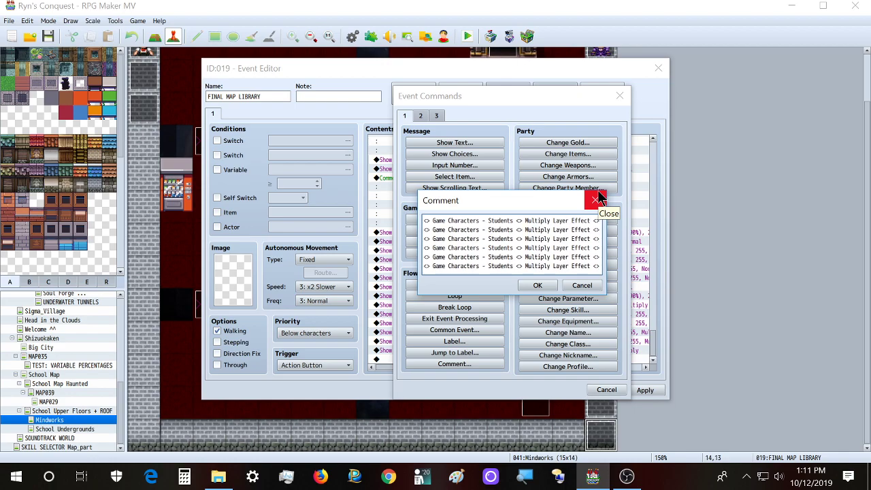
{"action": "left_click", "coordinate": [598, 193]}
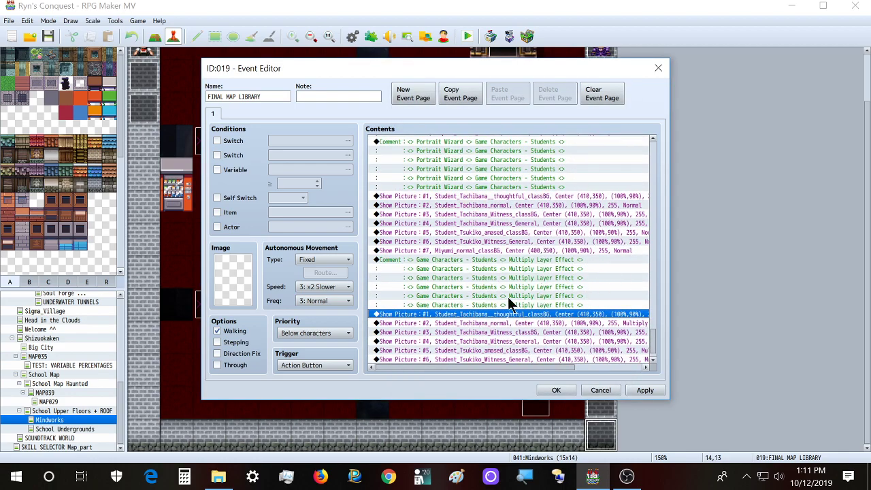
Review the commented Student_ picture lists and close the FINAL MAP LIBRARY event with its changes accepted
{"action": "scroll", "coordinate": [511, 298], "scroll_direction": "up", "scroll_amount": 3}
{"action": "scroll", "coordinate": [500, 260], "scroll_direction": "down", "scroll_amount": 4}
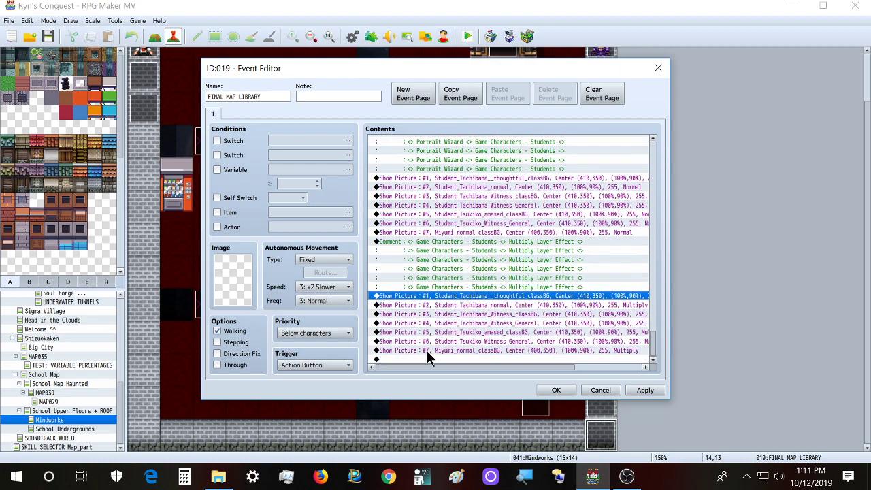
{"action": "left_click", "coordinate": [553, 390]}
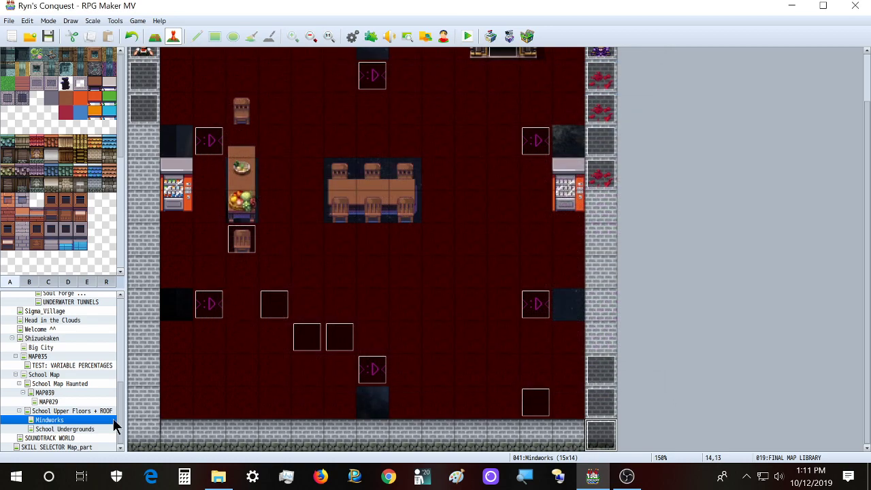
Open the School Upper Floors + ROOF map and delete the EV489 event beside the player's starting tile
{"action": "left_click", "coordinate": [105, 412]}
{"action": "right_click", "coordinate": [109, 412]}
{"action": "left_click", "coordinate": [308, 6]}
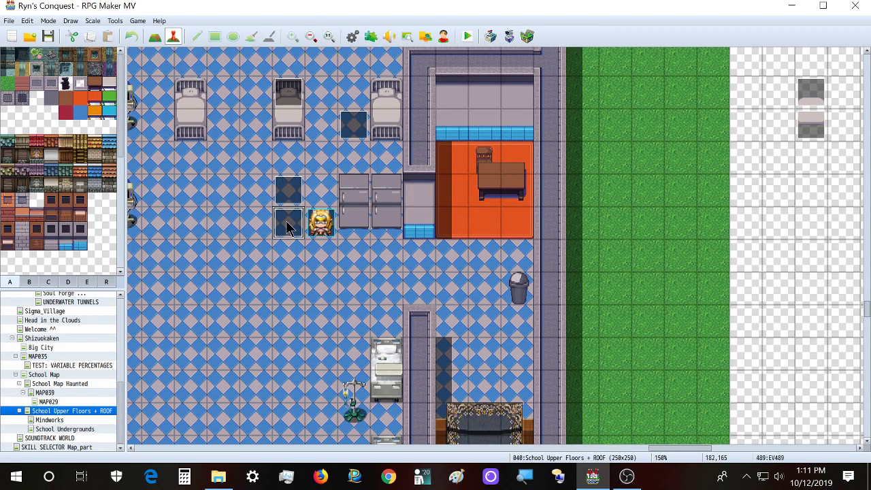
{"action": "left_click", "coordinate": [288, 225]}
Move the player's starting position to tile 183,164 on the School Upper Floors + ROOF map
{"action": "right_click", "coordinate": [324, 200]}
{"action": "mouse_move", "coordinate": [391, 320]}
{"action": "left_click", "coordinate": [455, 319]}
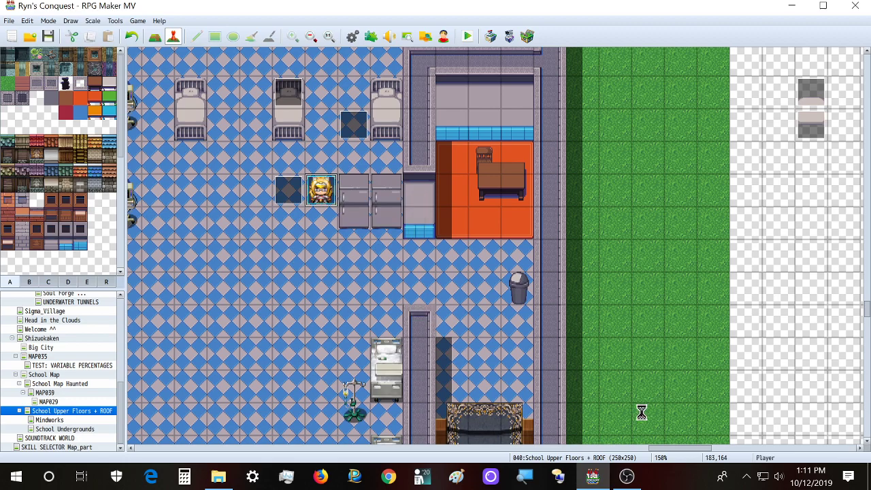
{"action": "left_click", "coordinate": [629, 476]}
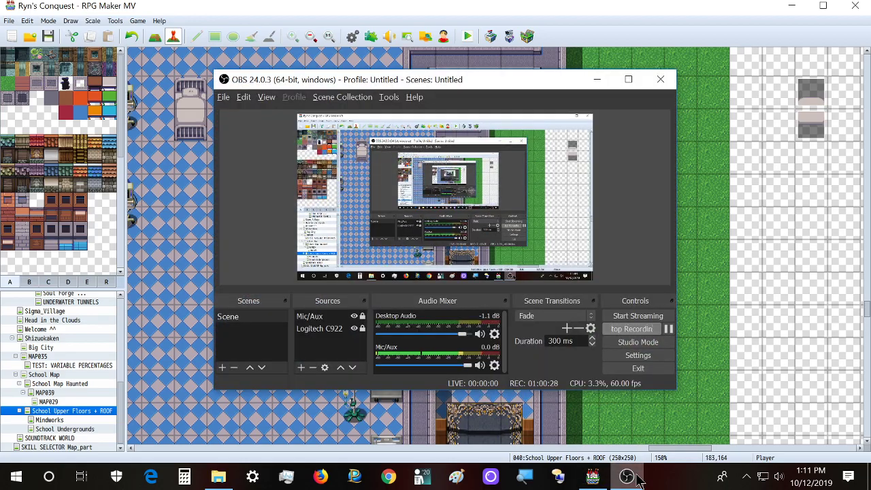